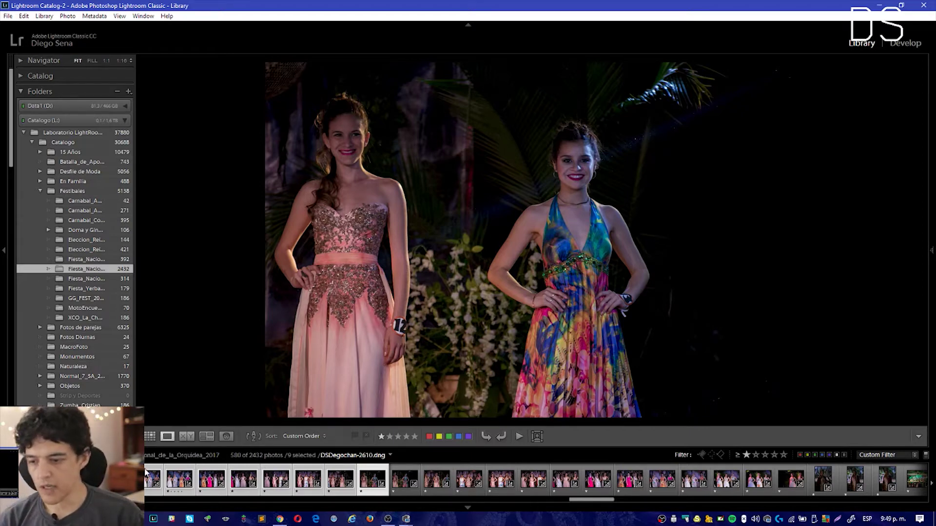
Browse back and forth through the pageant lineup photos to find the four-woman shot.
key(Left)
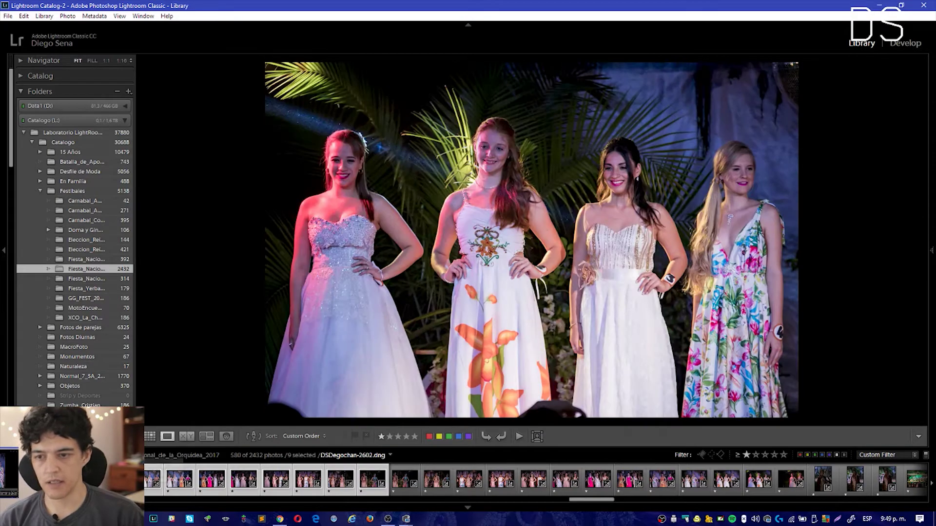
key(Right)
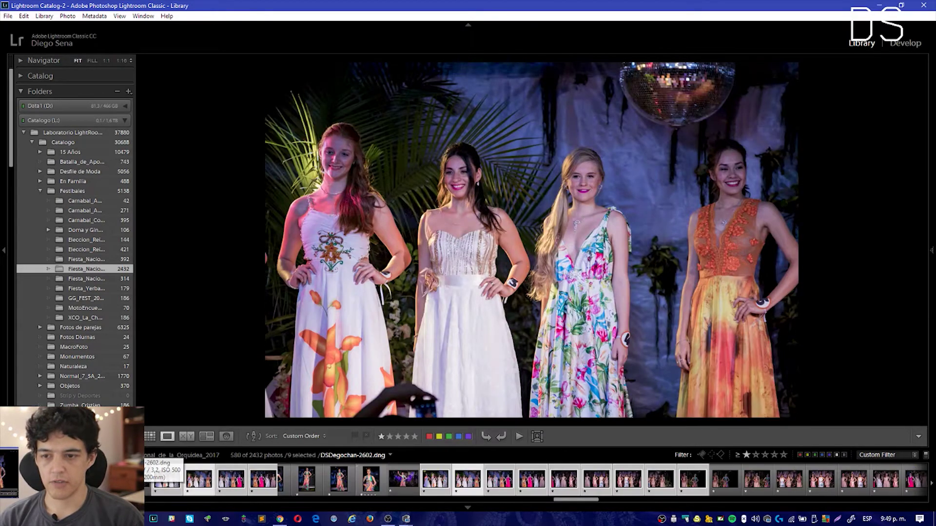
key(Right)
key(Right)
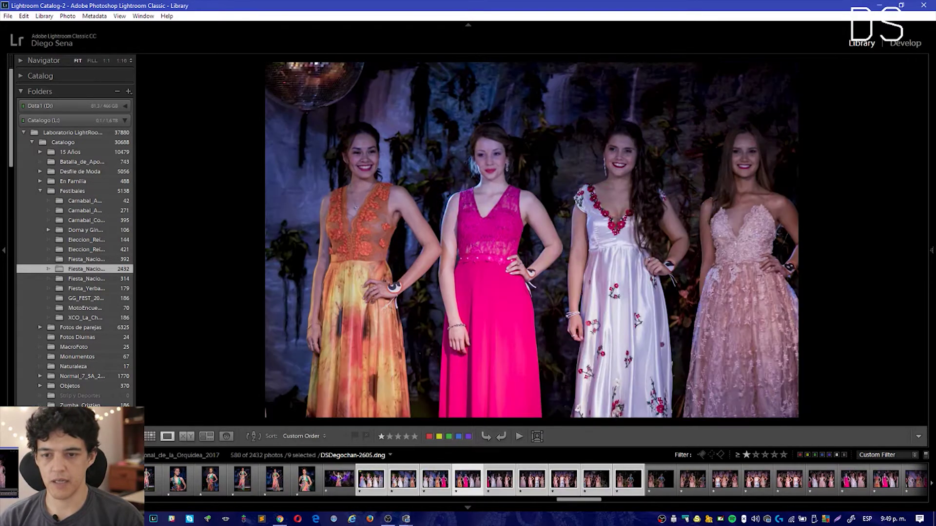
key(Right)
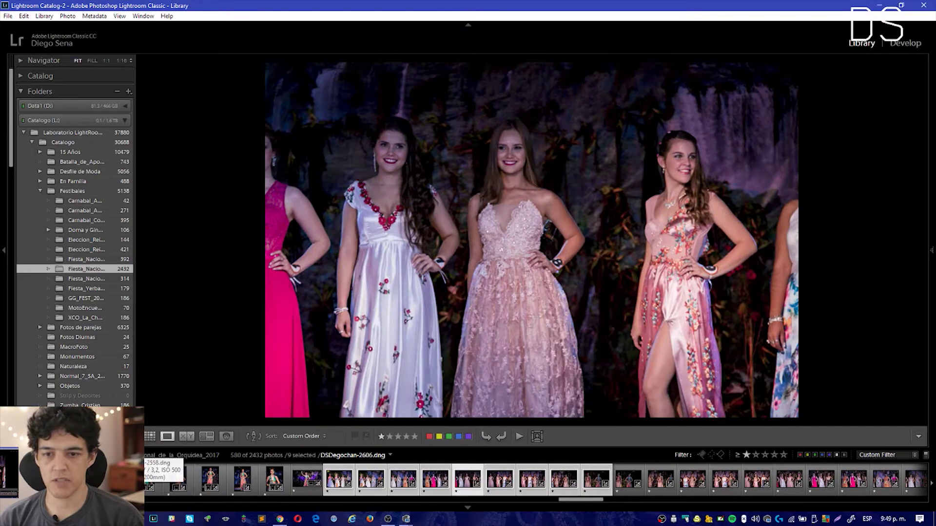
key(Right)
key(Left)
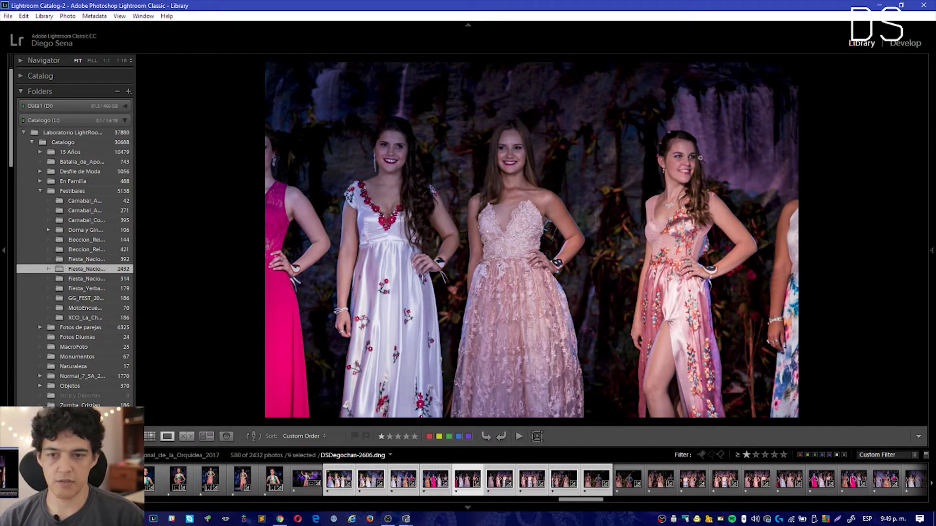
key(Right)
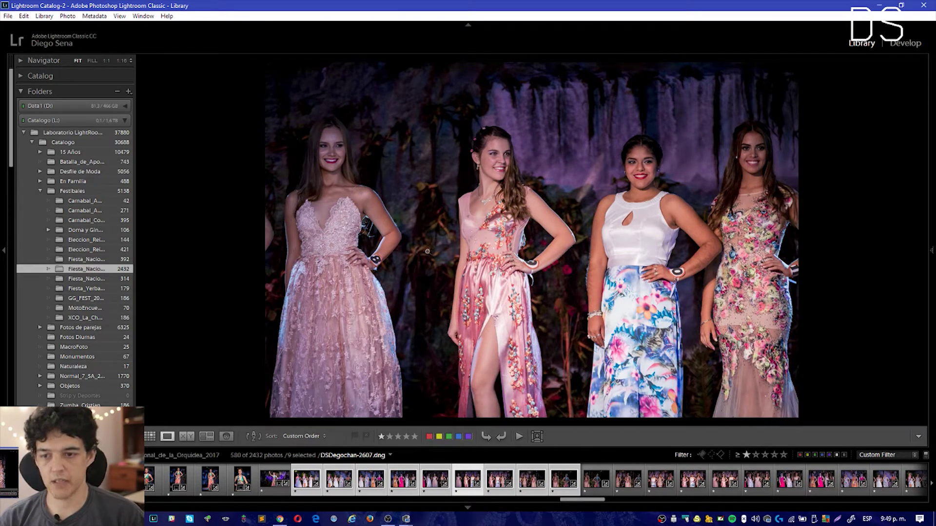
key(Right)
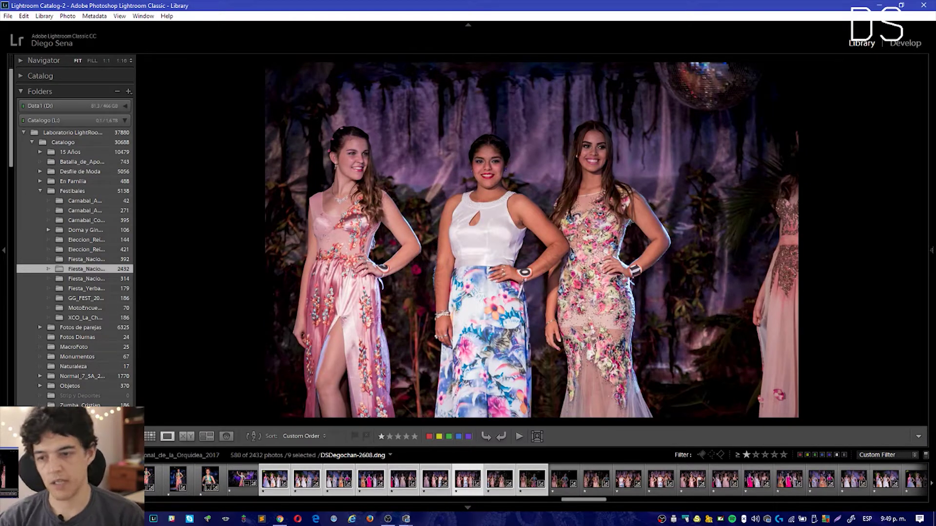
key(Right)
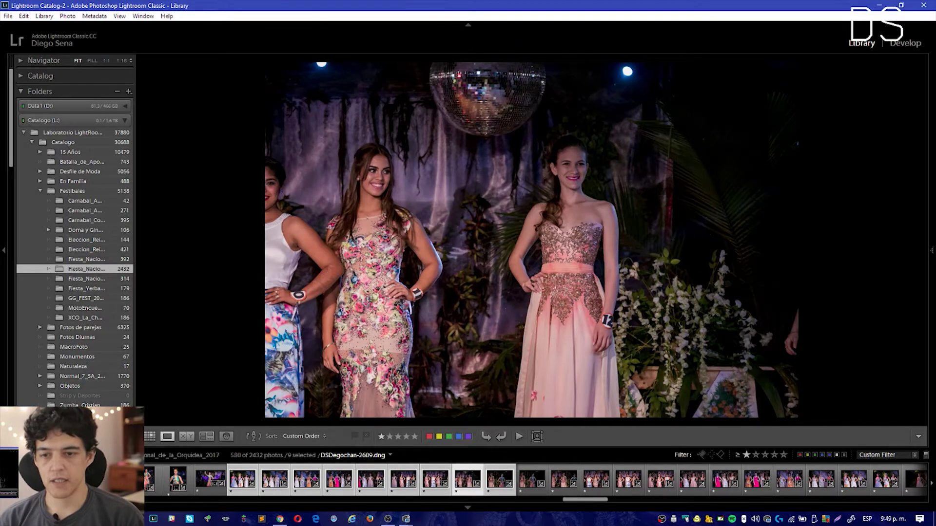
key(Right)
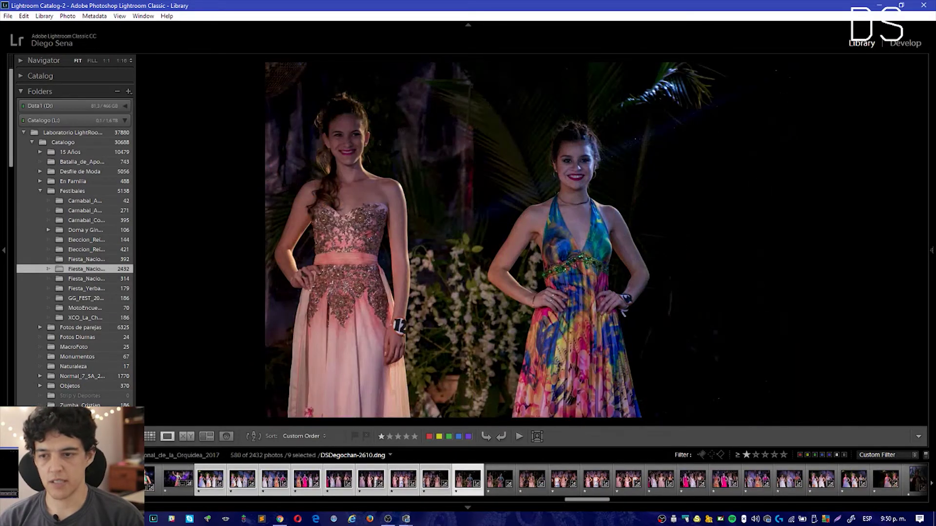
key(Left)
key(Right)
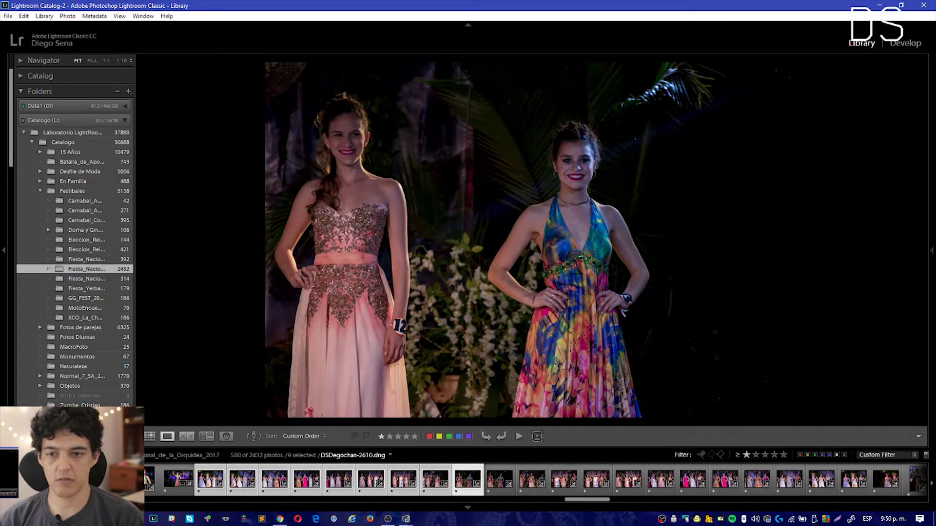
key(Right)
key(Right)
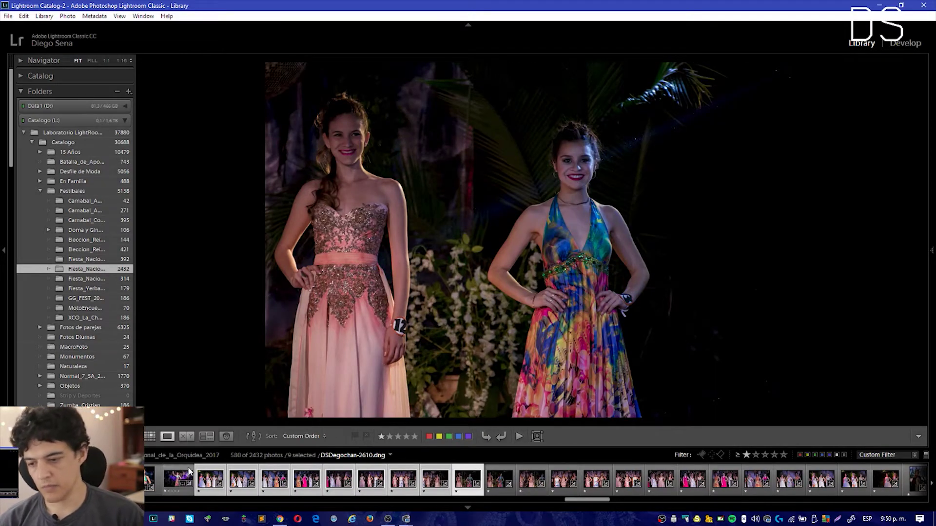
Open DSDegochan-2602 in Develop and add a graduated filter over the left woman at +1.02 exposure.
click(209, 481)
click(931, 251)
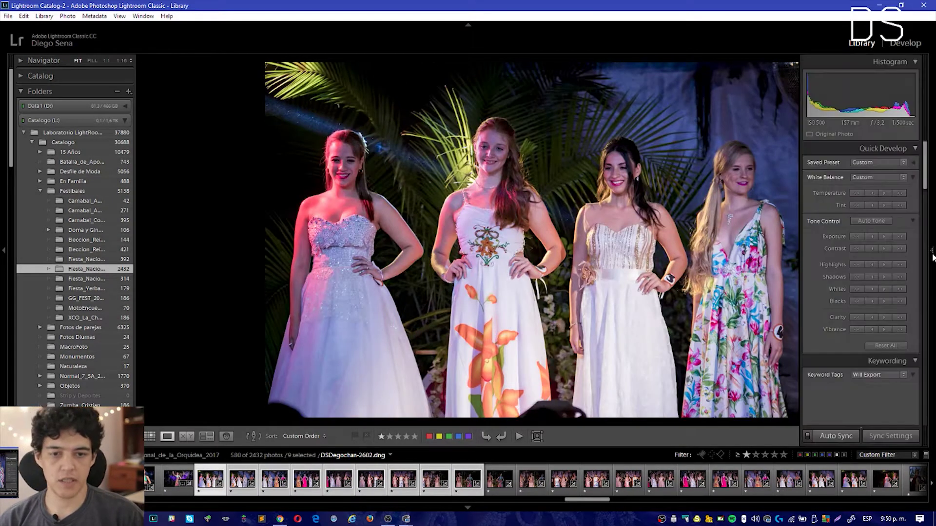
click(905, 42)
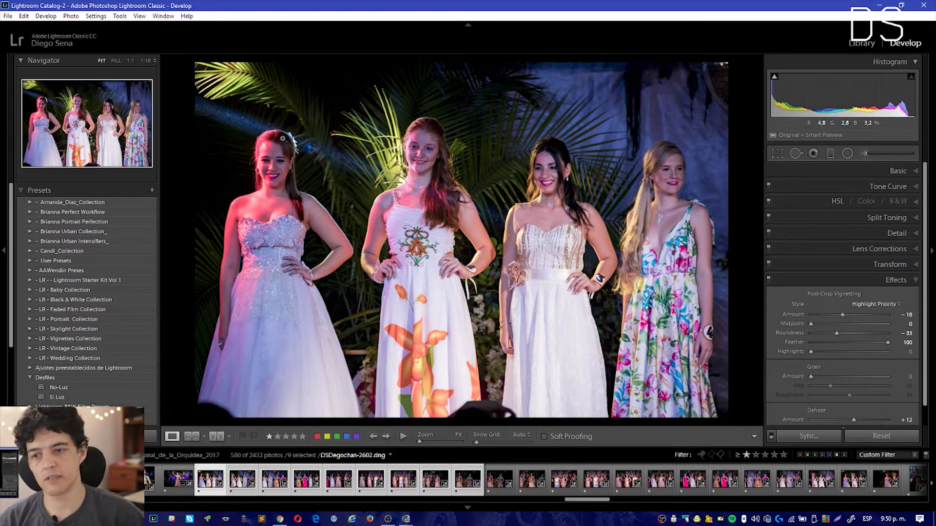
click(830, 154)
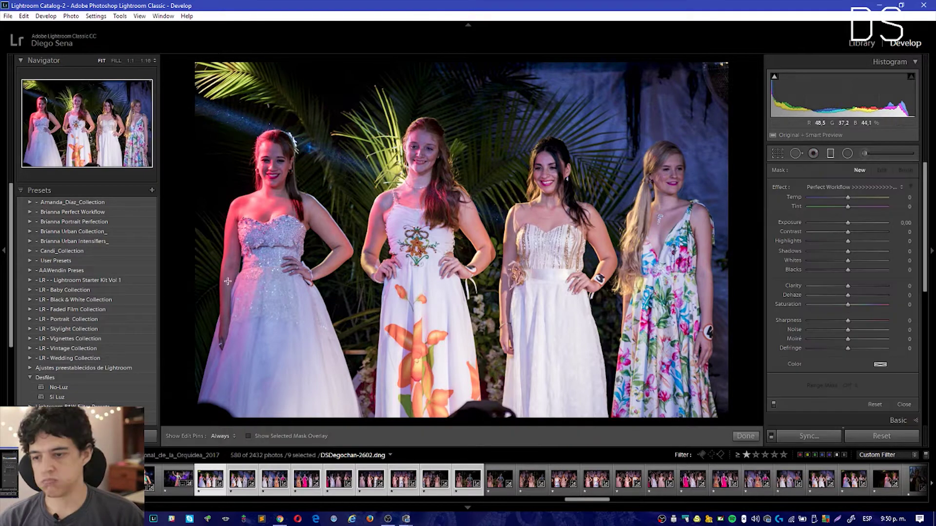
drag(222, 283, 324, 265)
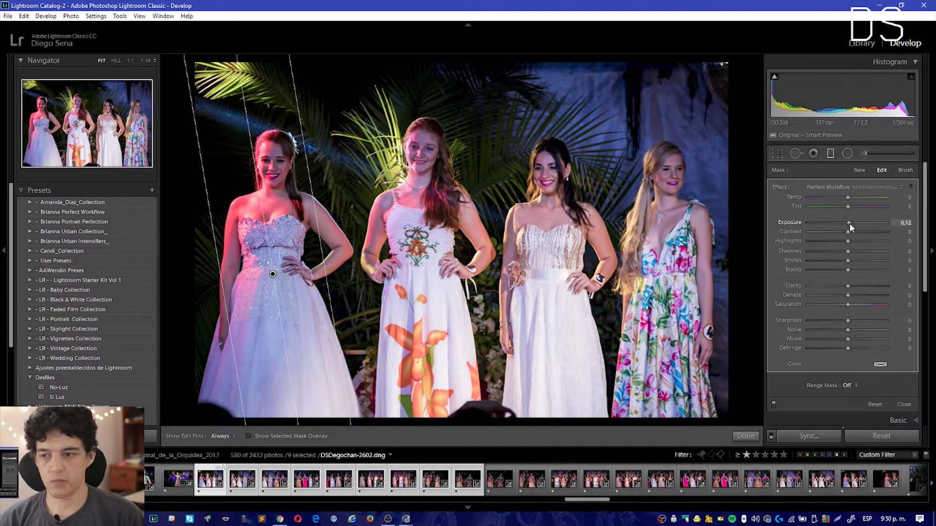
drag(849, 227, 853, 225)
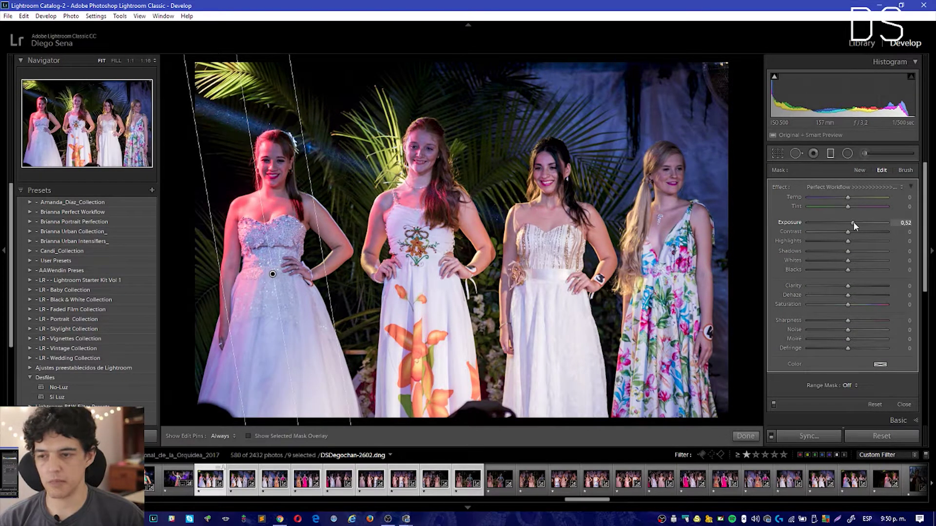
drag(855, 222, 859, 223)
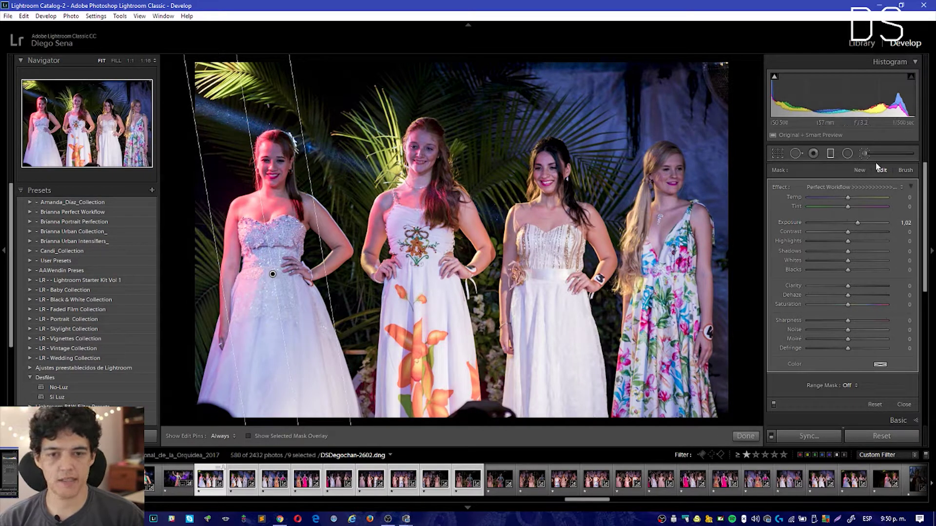
click(845, 379)
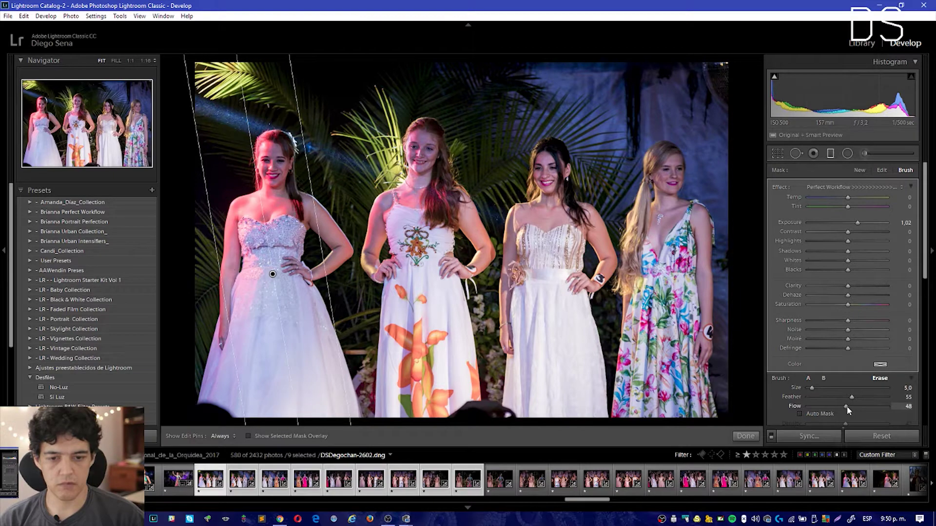
With a size-8 erase brush, paint the filter's brightening out of the surrounding background, then close the filter.
drag(846, 407, 842, 406)
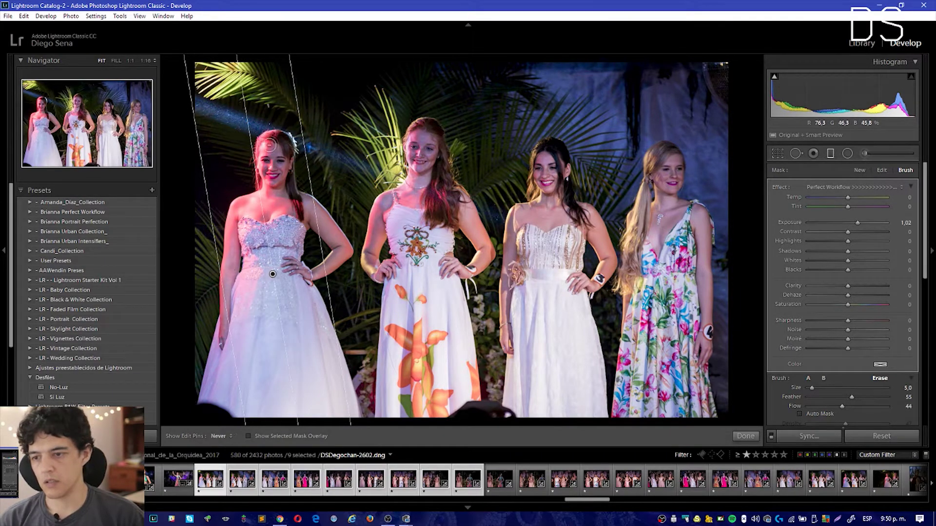
key(h)
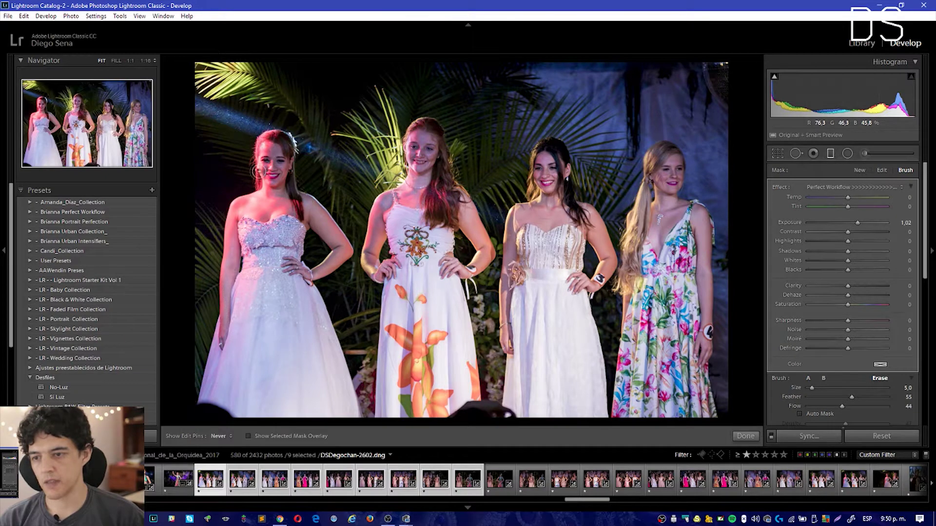
key(h)
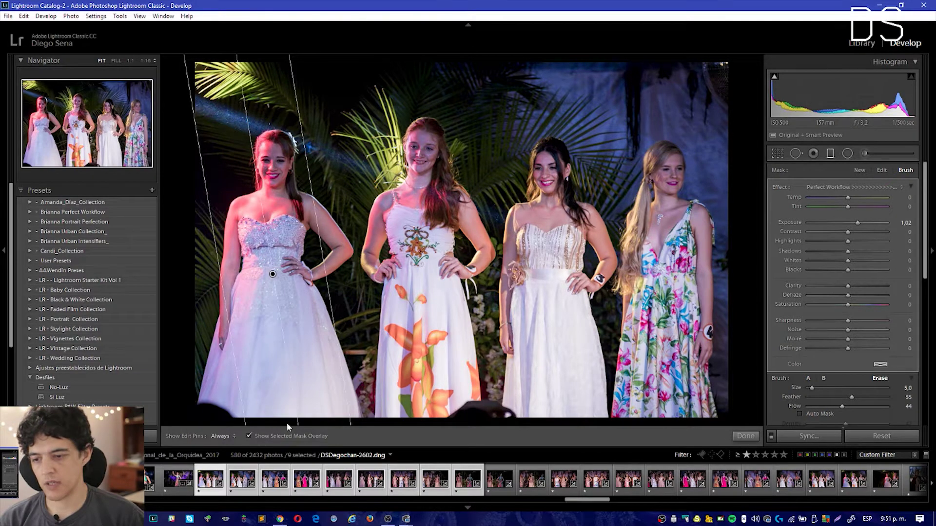
key(bracketright)
key(bracketright)
key(bracketright)
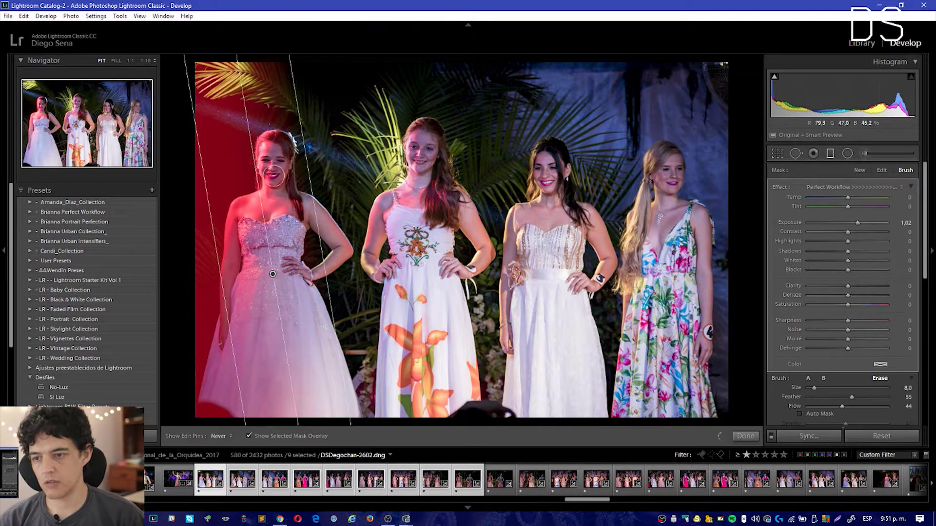
key(h)
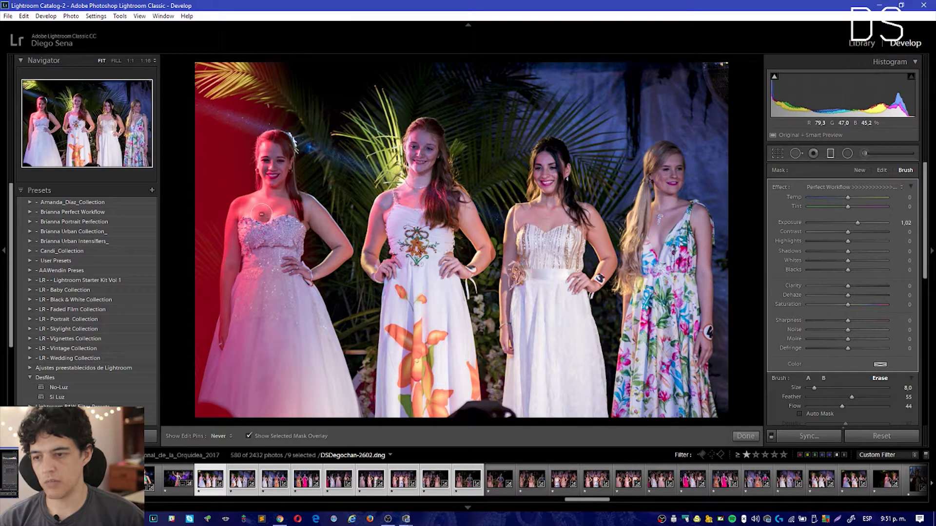
key(h)
key(h)
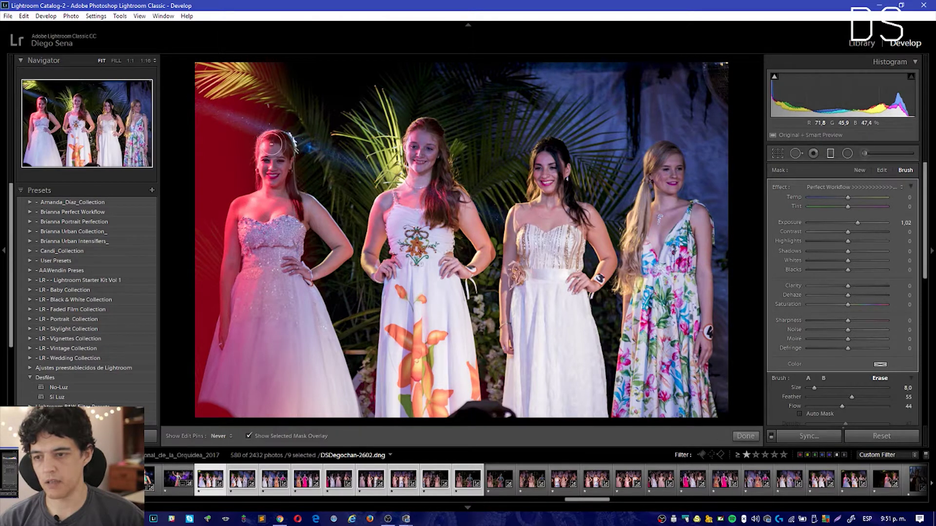
key(h)
key(h)
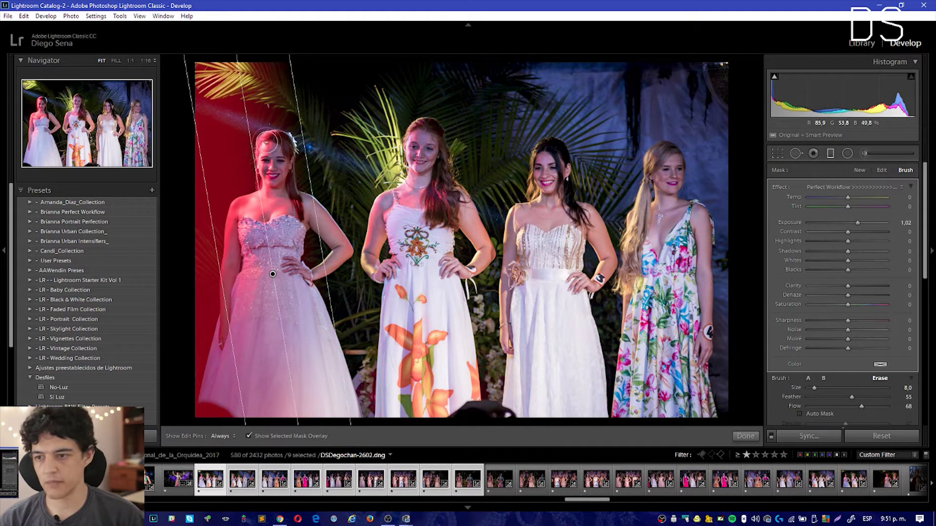
key(h)
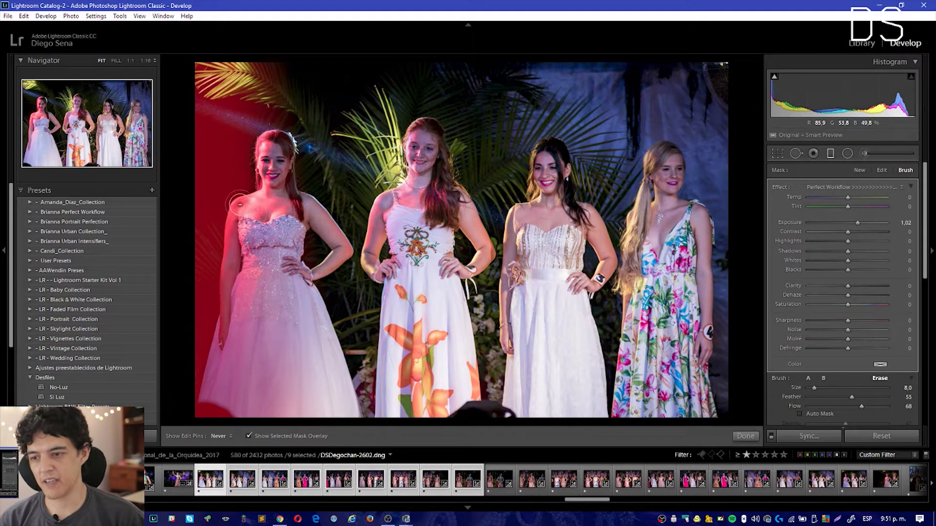
key(h)
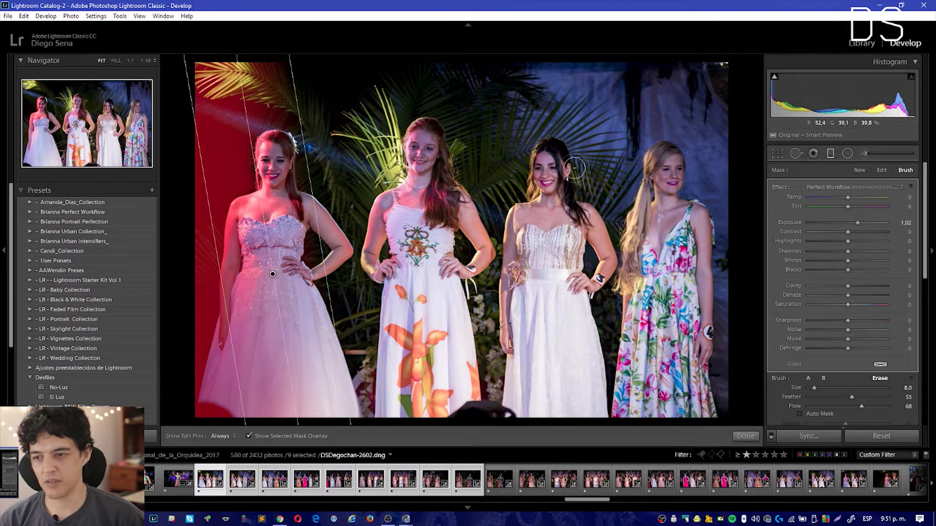
click(831, 154)
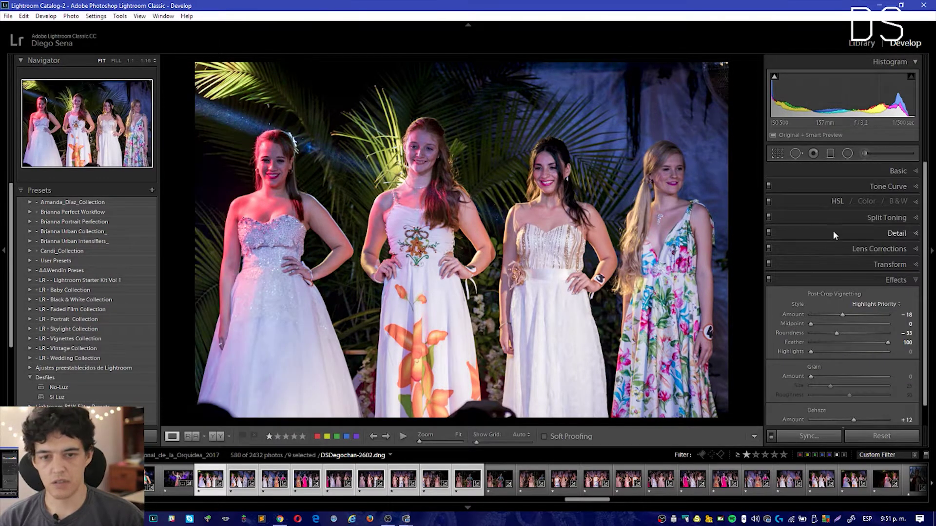
Compare the left-woman gradient on and off, lower its exposure from 1.02 to 0.67, and shift it left.
click(831, 152)
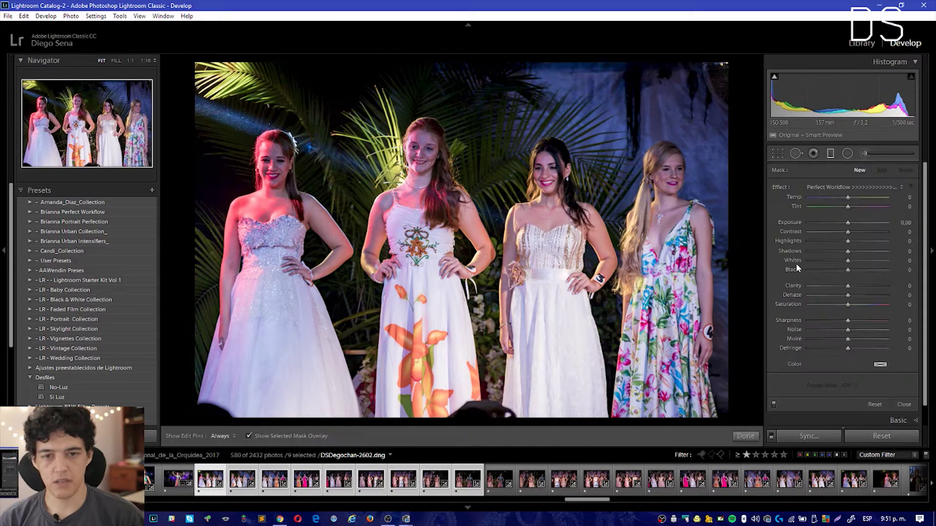
click(774, 404)
click(774, 405)
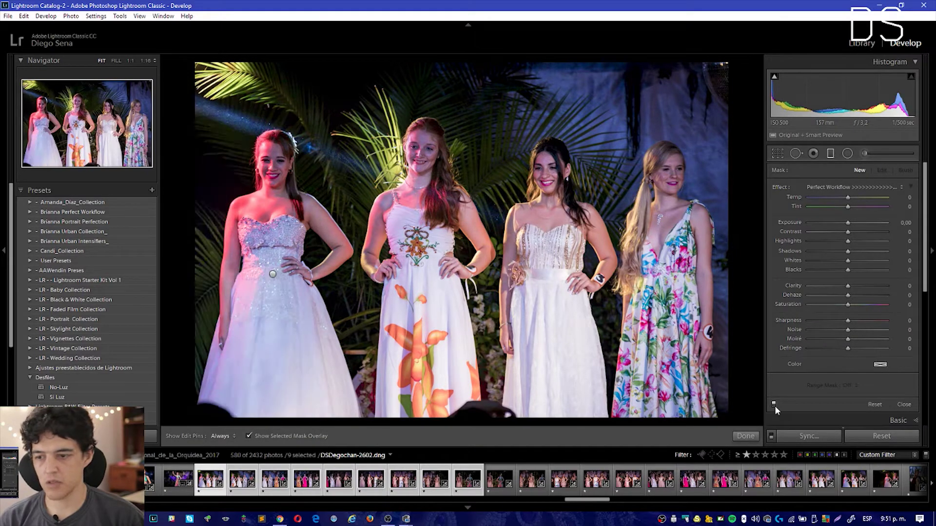
click(774, 405)
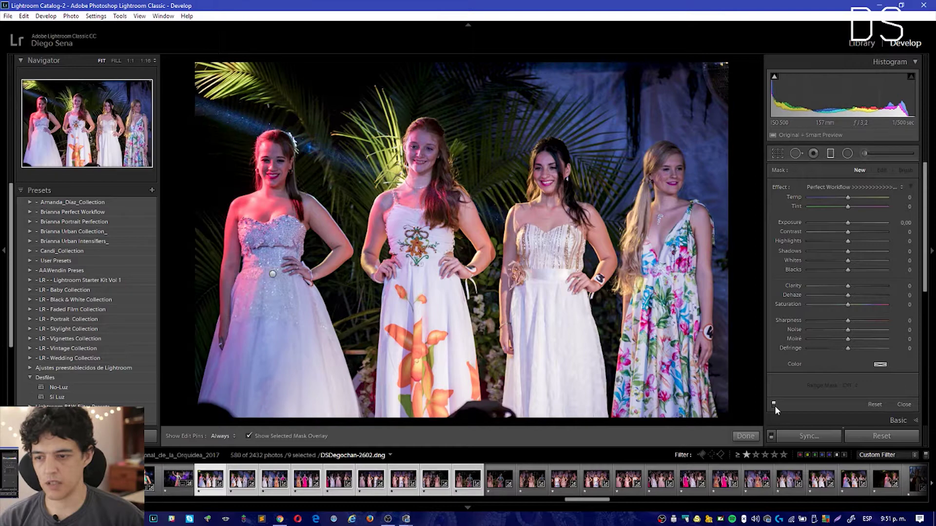
click(774, 405)
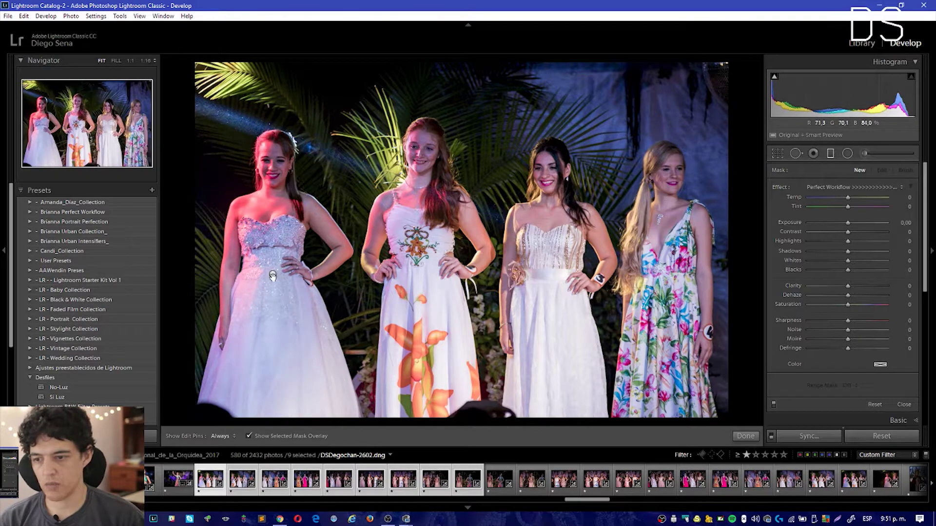
click(272, 275)
click(858, 223)
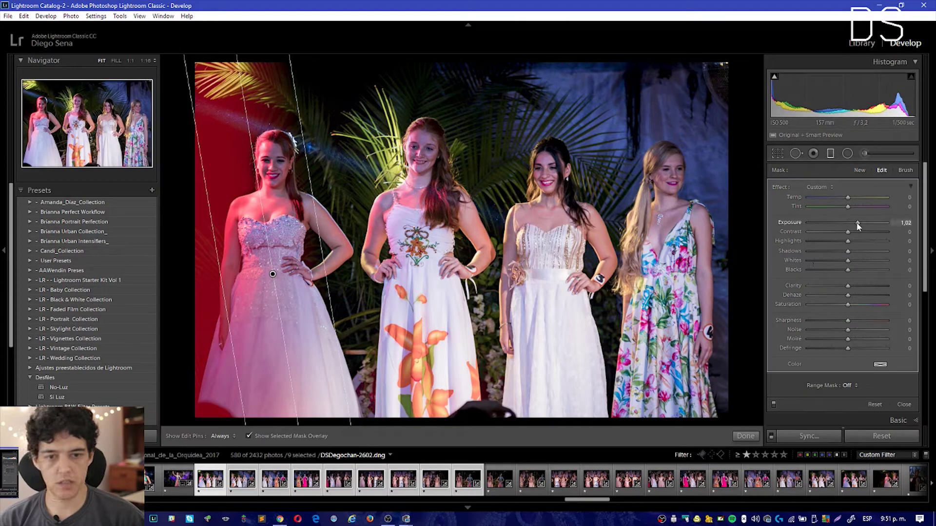
drag(857, 225, 854, 223)
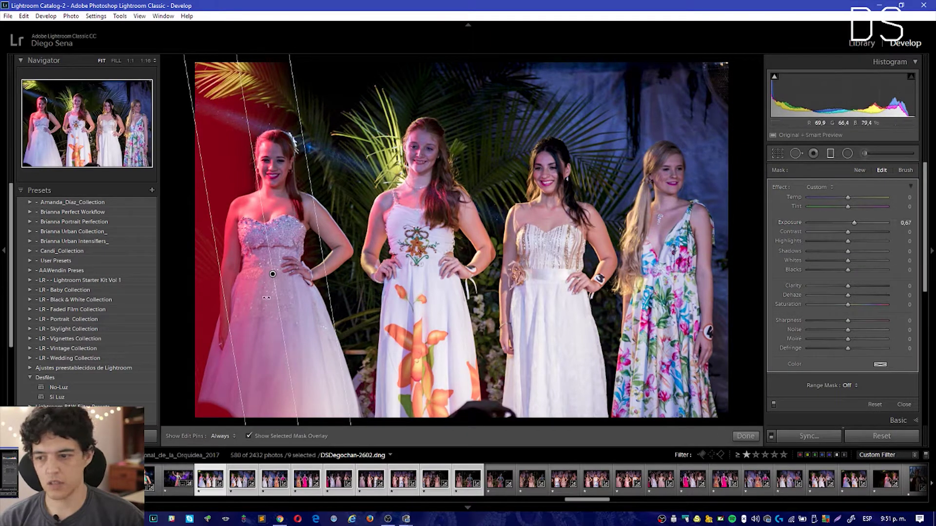
drag(205, 303, 177, 307)
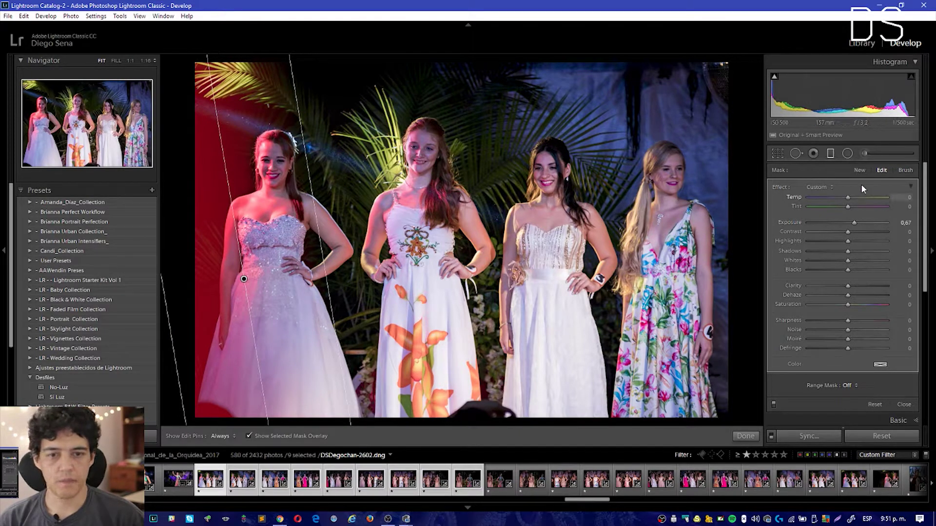
click(830, 154)
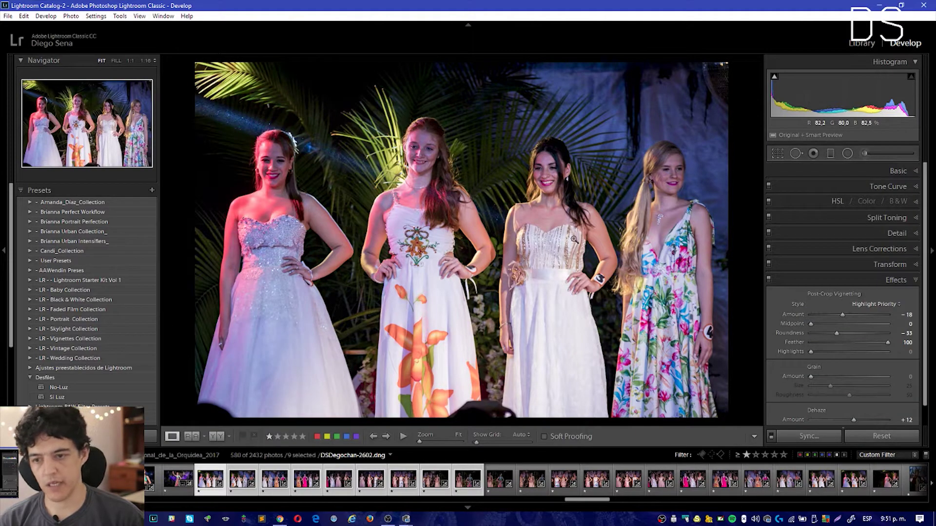
Draw a wide-feathered graduated filter over the orange-dress woman on the right at exposure 0.72.
click(145, 61)
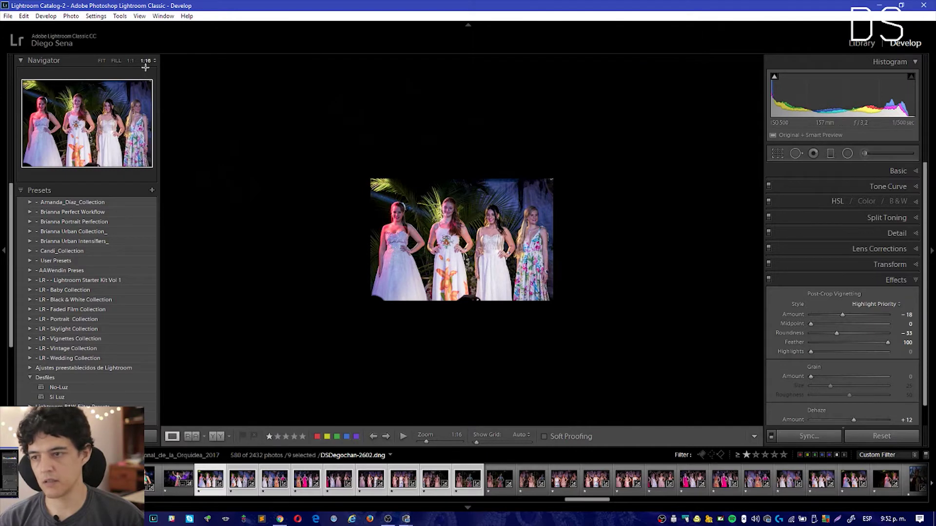
click(102, 62)
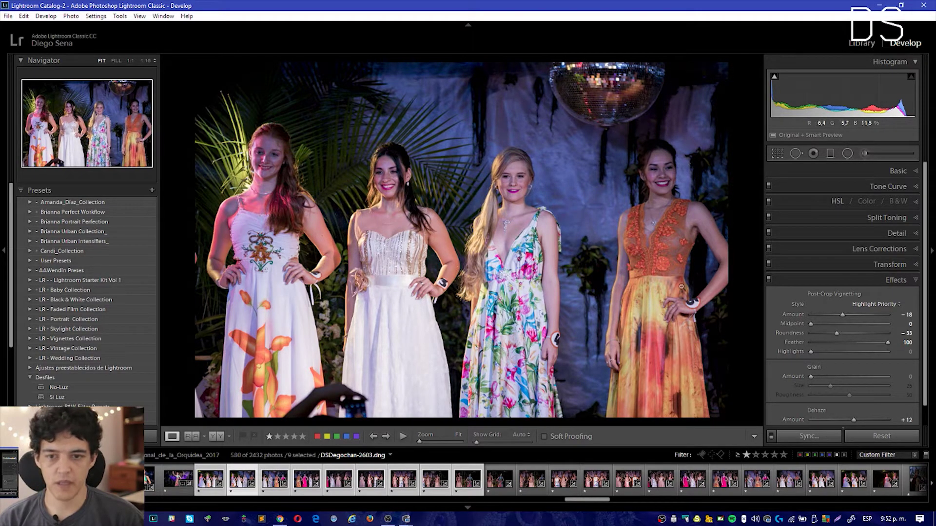
click(829, 154)
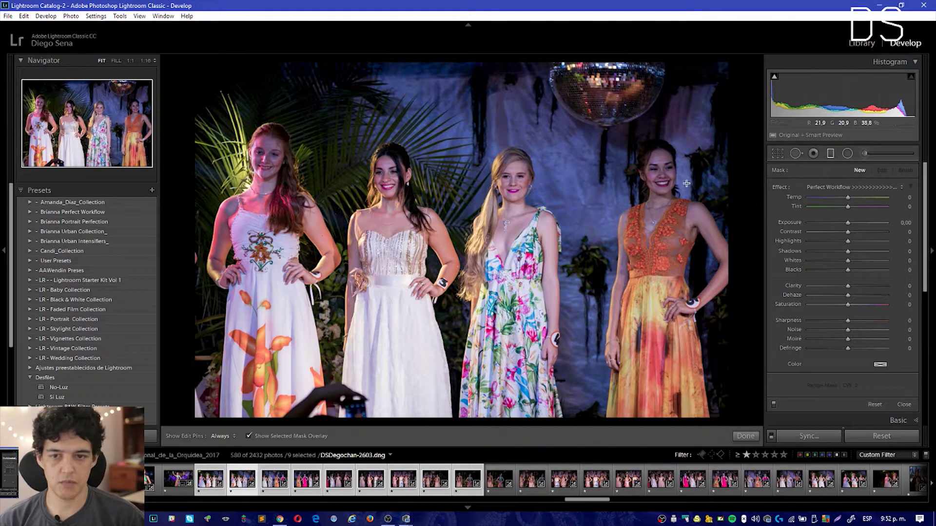
drag(716, 160, 585, 205)
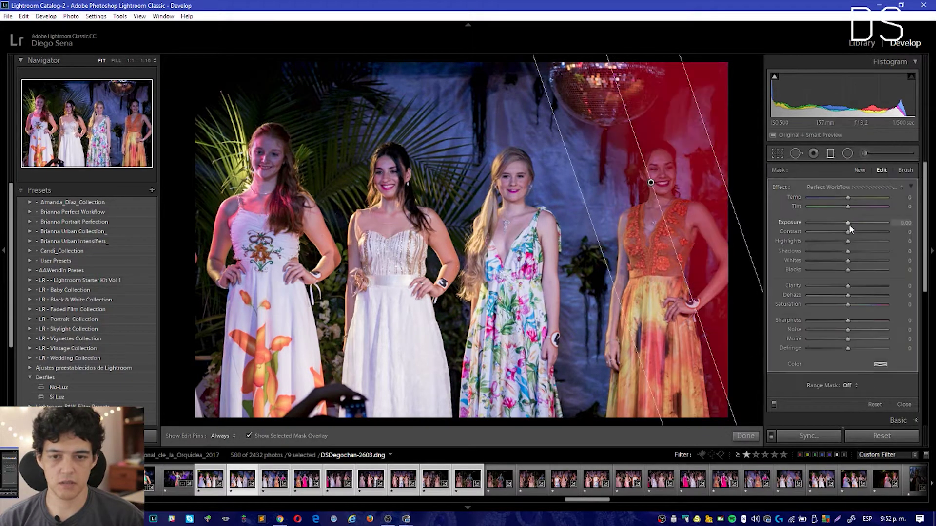
click(278, 436)
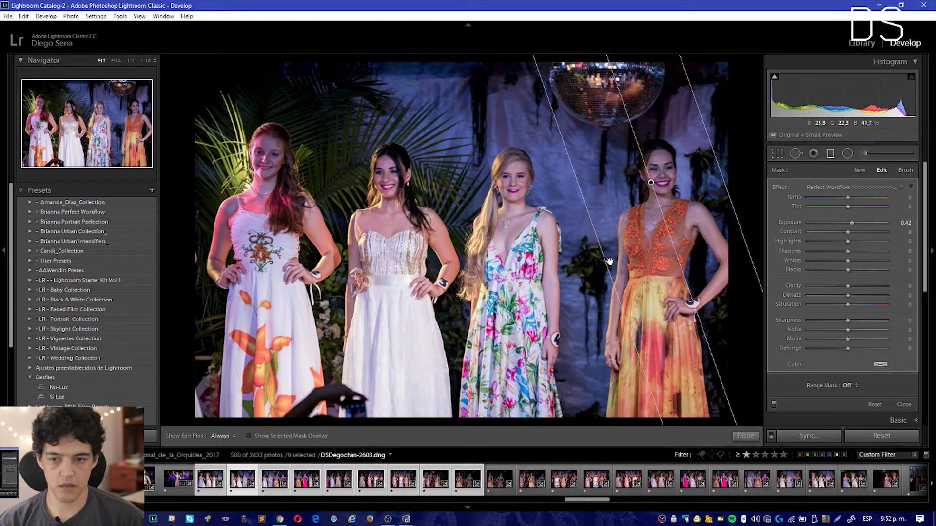
drag(606, 263, 576, 265)
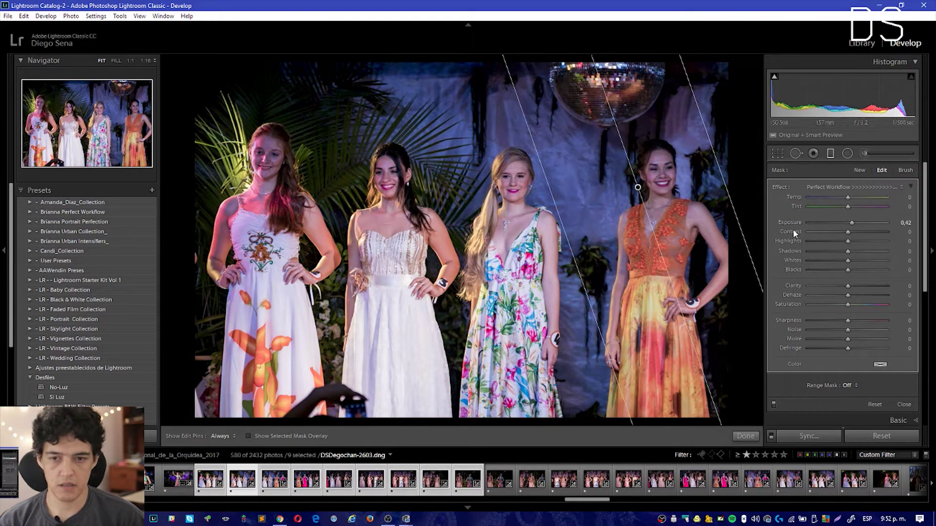
drag(853, 224, 857, 225)
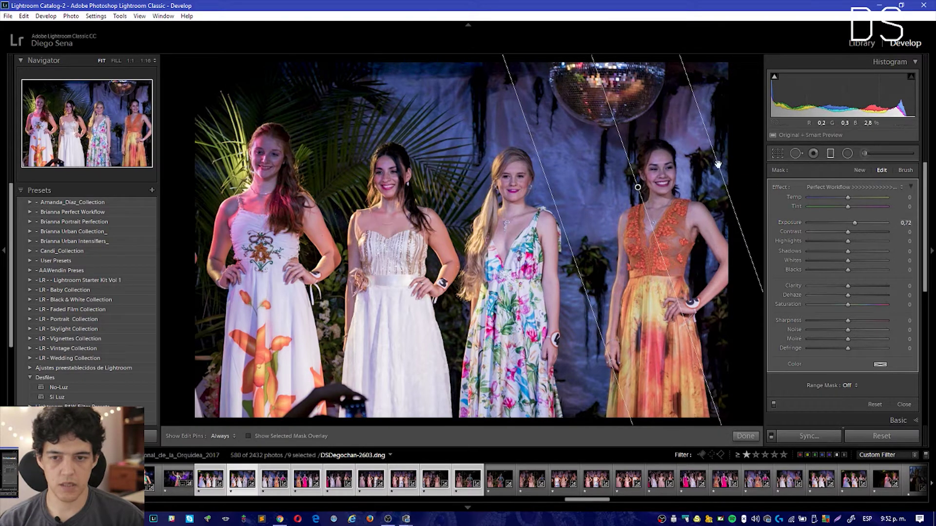
drag(719, 165, 761, 165)
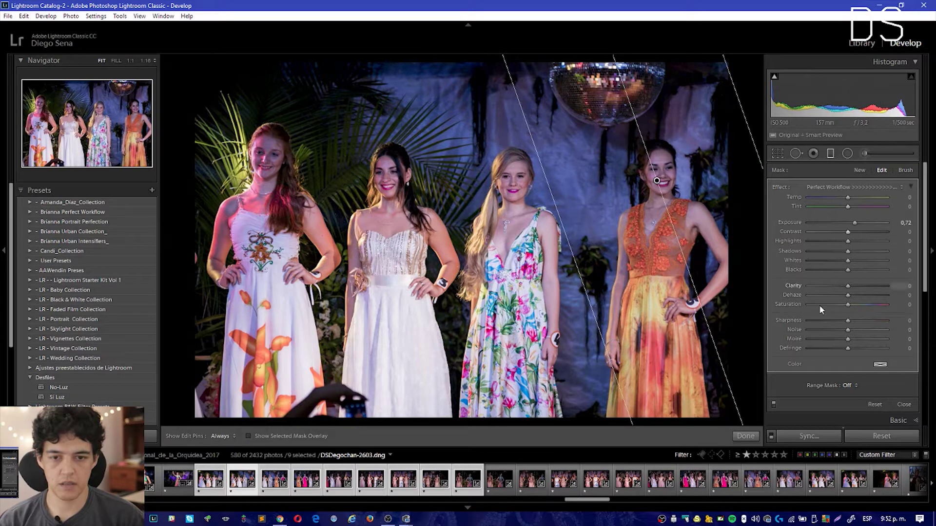
Check the gradient's mask coverage and before/after view, then close the filter.
key(o)
key(o)
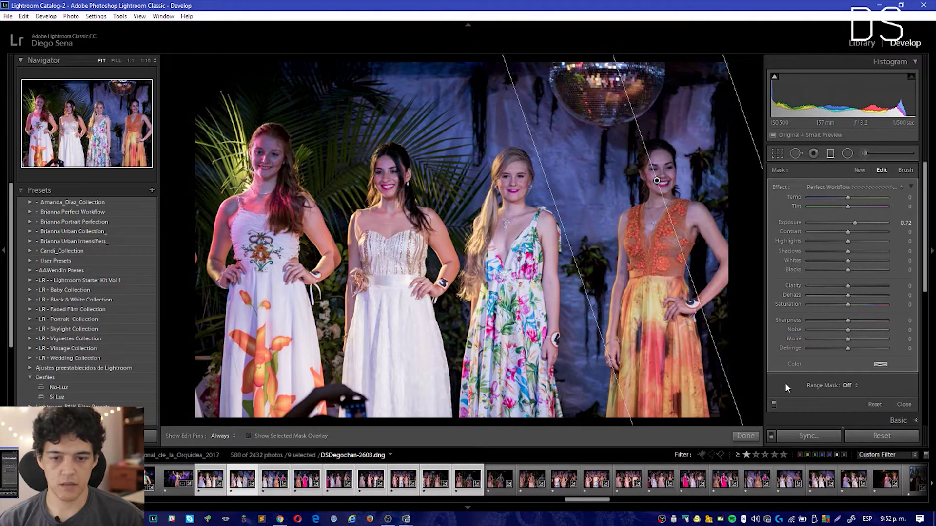
click(774, 405)
click(774, 404)
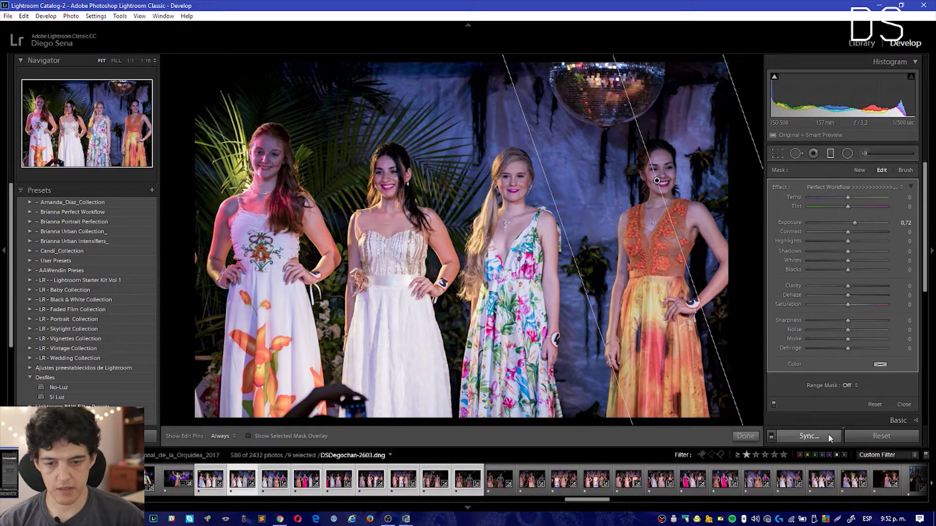
click(829, 153)
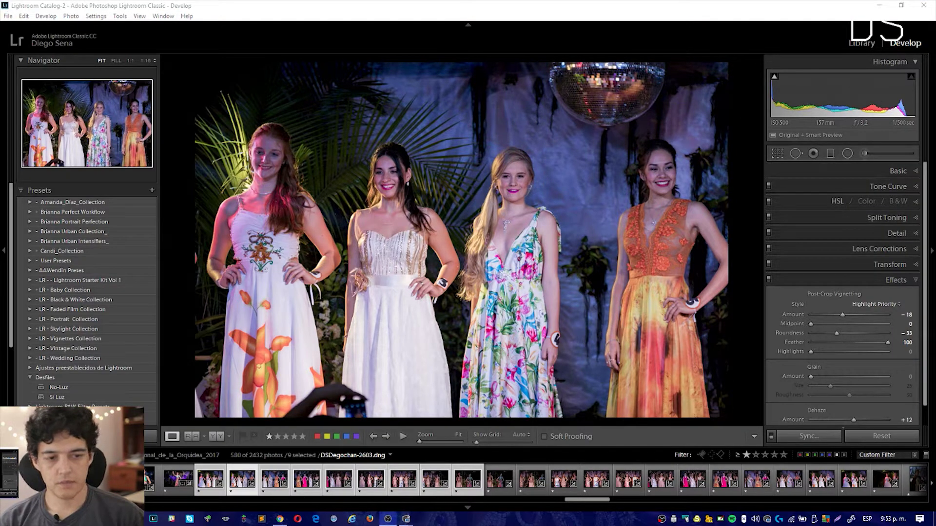
On DSDegochan-2605, add a left-feathered right-side gradient with exposure 0.52 and temperature −18.
click(271, 483)
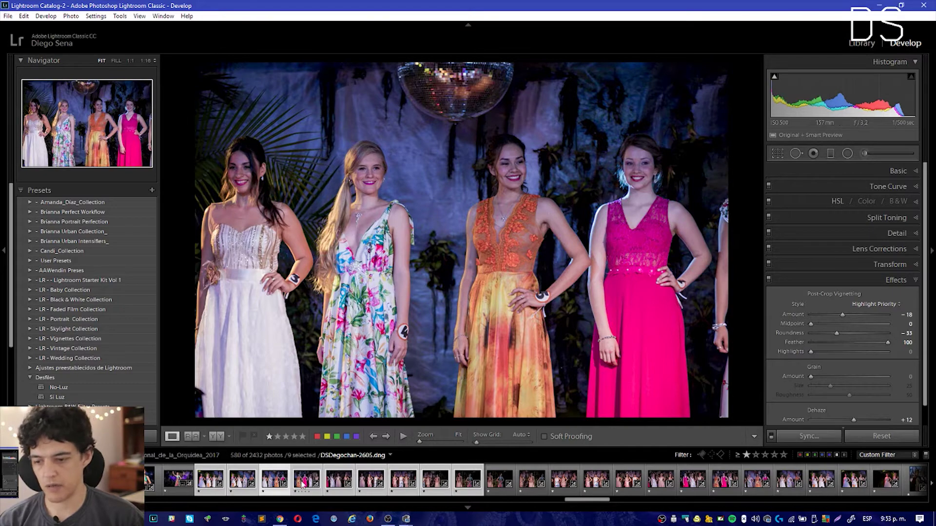
key(Right)
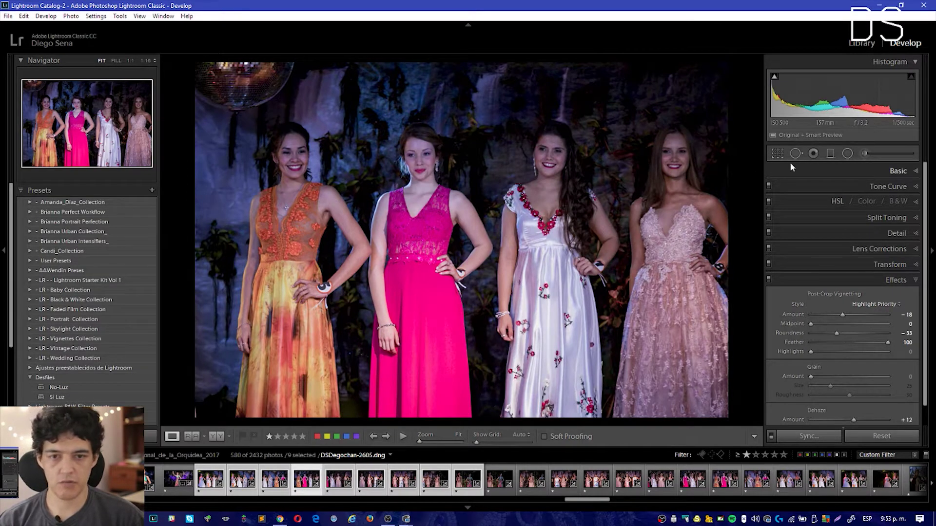
click(831, 153)
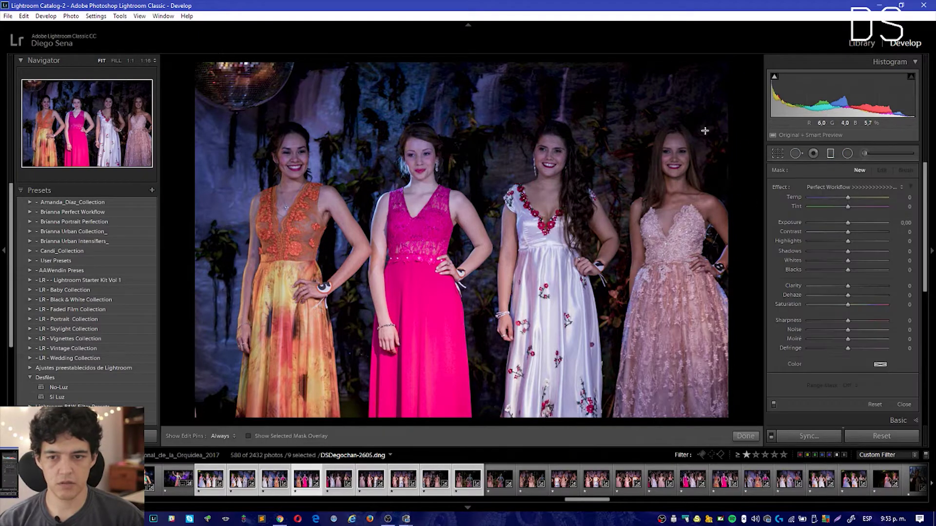
drag(656, 160, 507, 223)
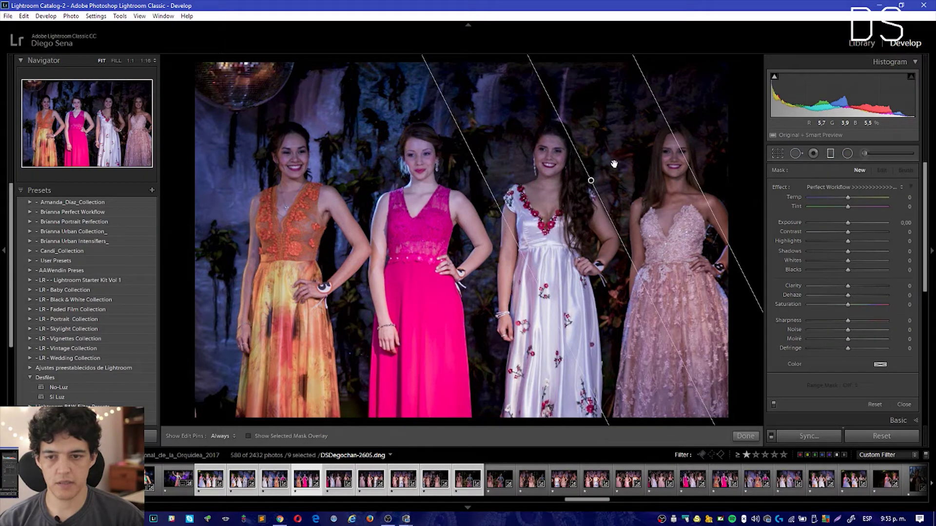
drag(592, 182, 604, 170)
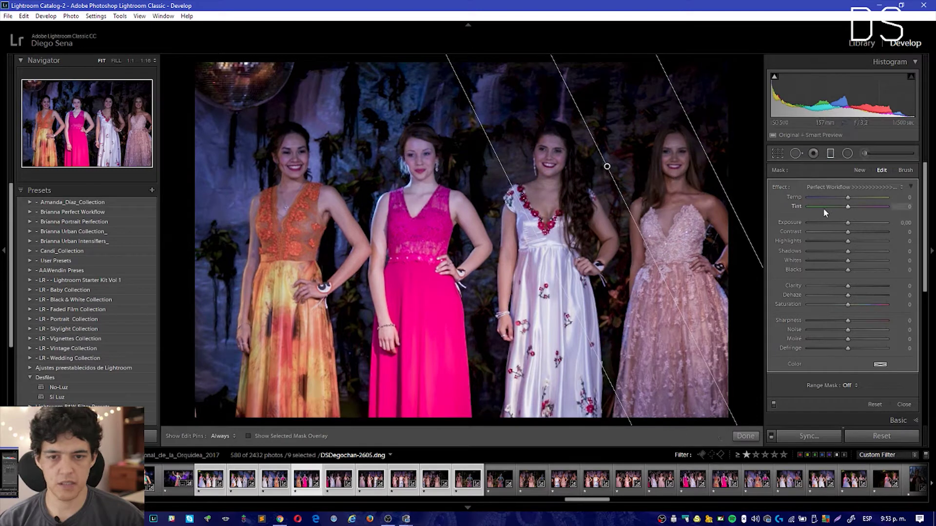
drag(848, 222, 854, 224)
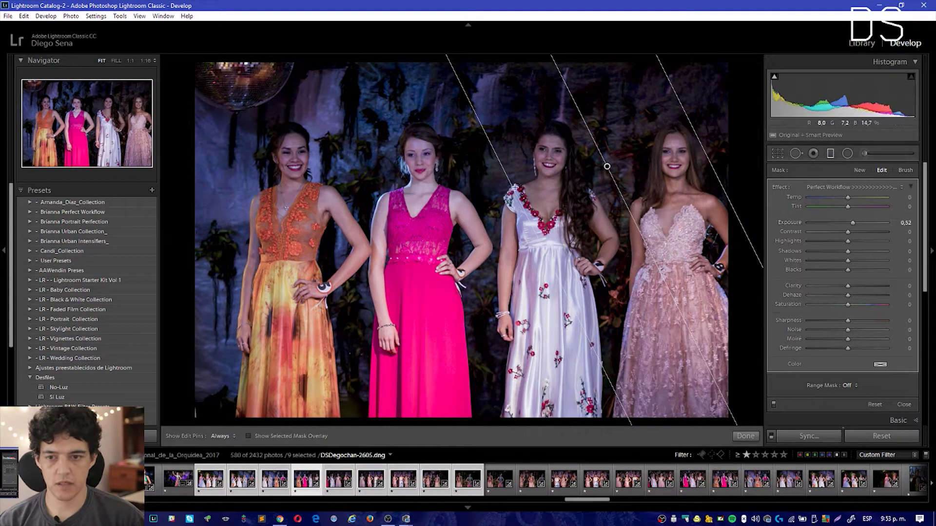
drag(509, 189, 454, 184)
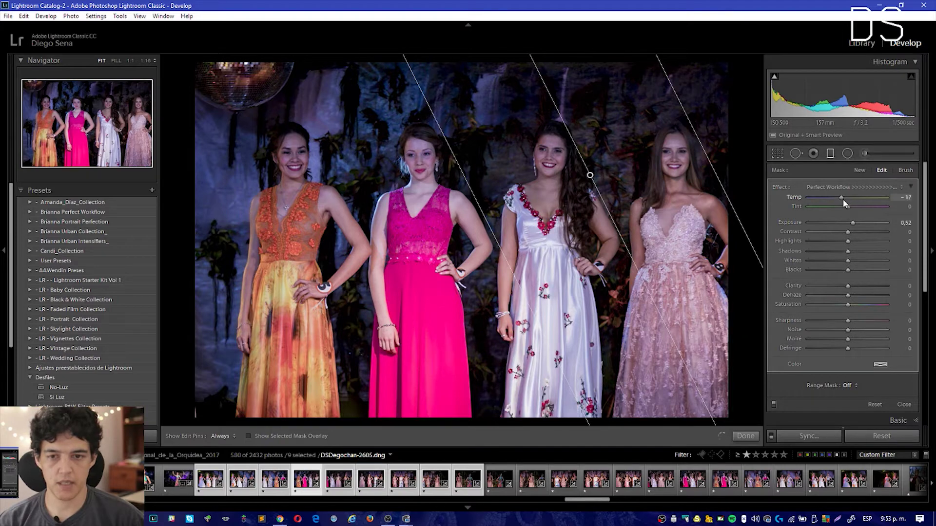
drag(844, 204, 843, 201)
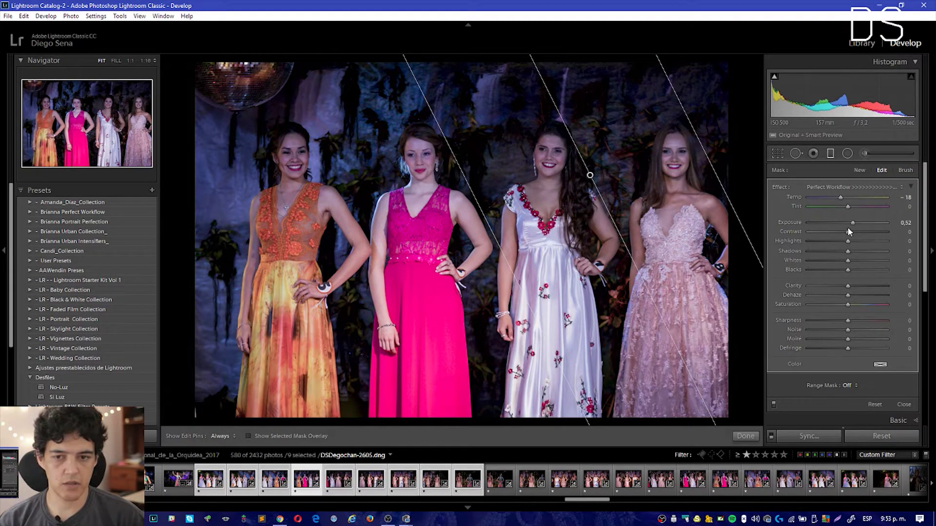
click(825, 154)
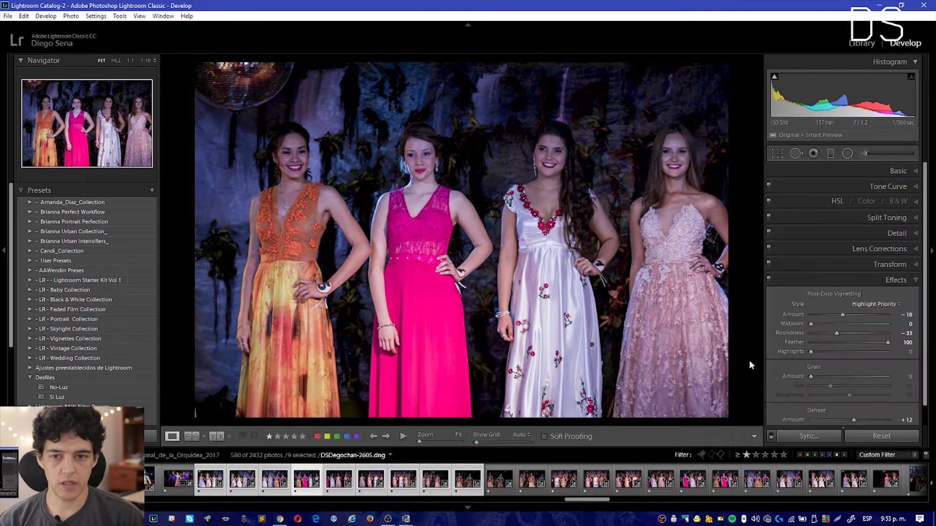
Compare the 2605 right-side gradient on and off, ease its exposure to 0.27, and load photo 2606.
click(830, 154)
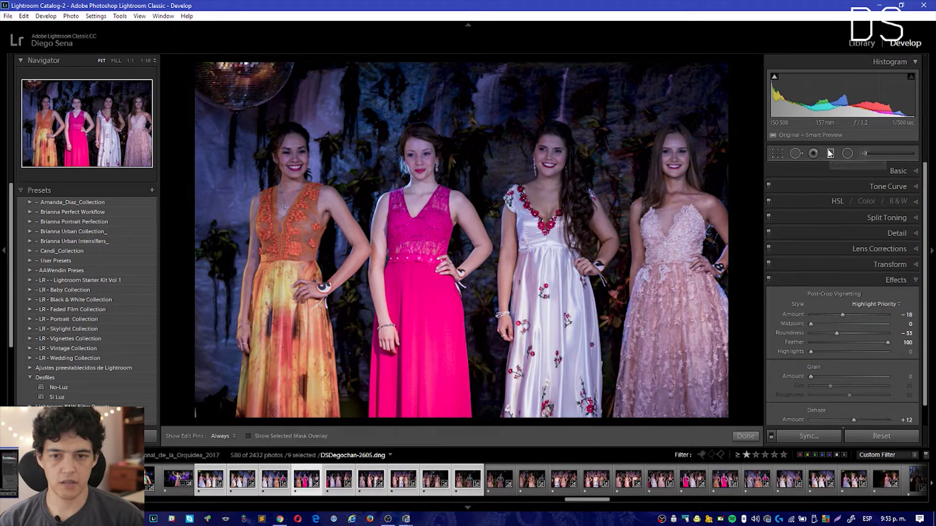
click(773, 404)
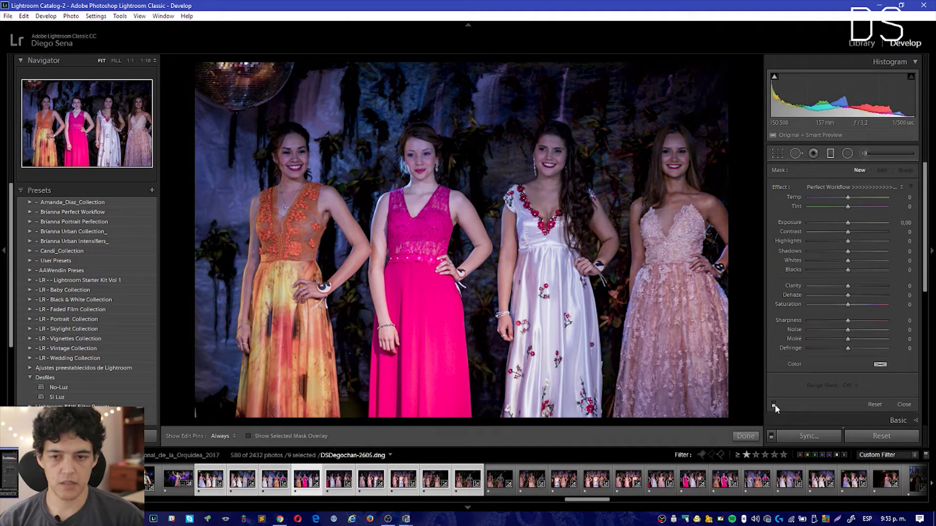
click(774, 405)
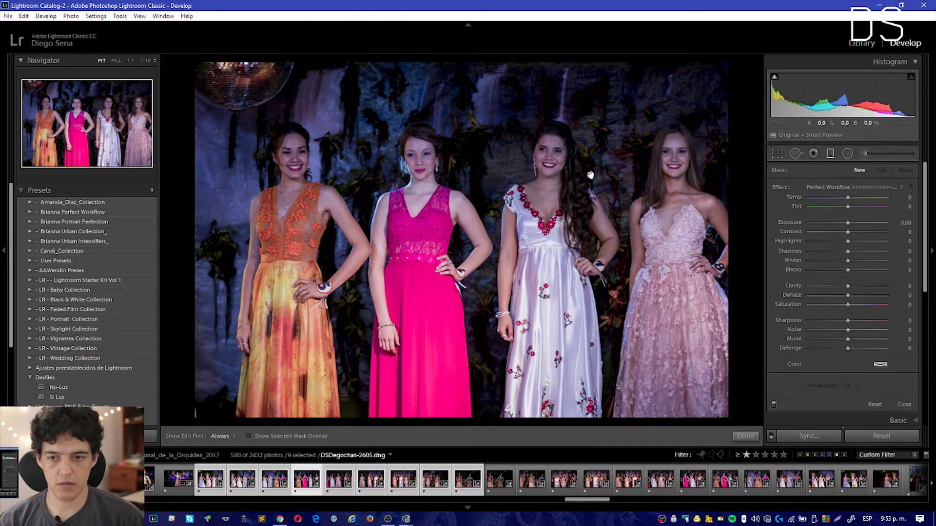
click(590, 175)
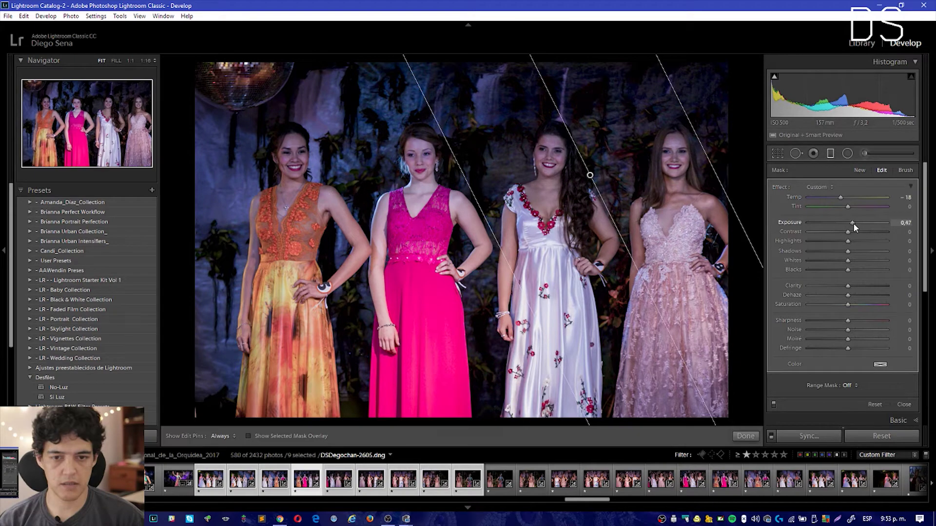
drag(853, 225, 852, 225)
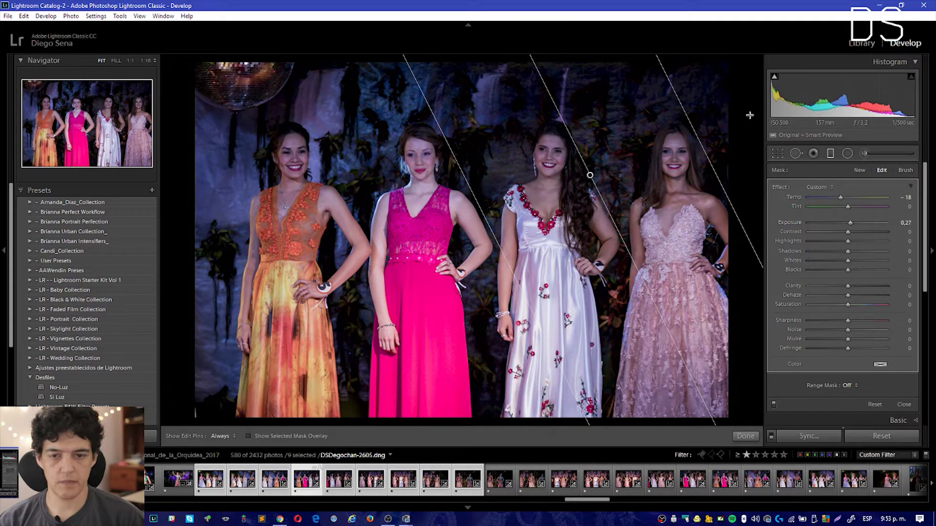
key(m)
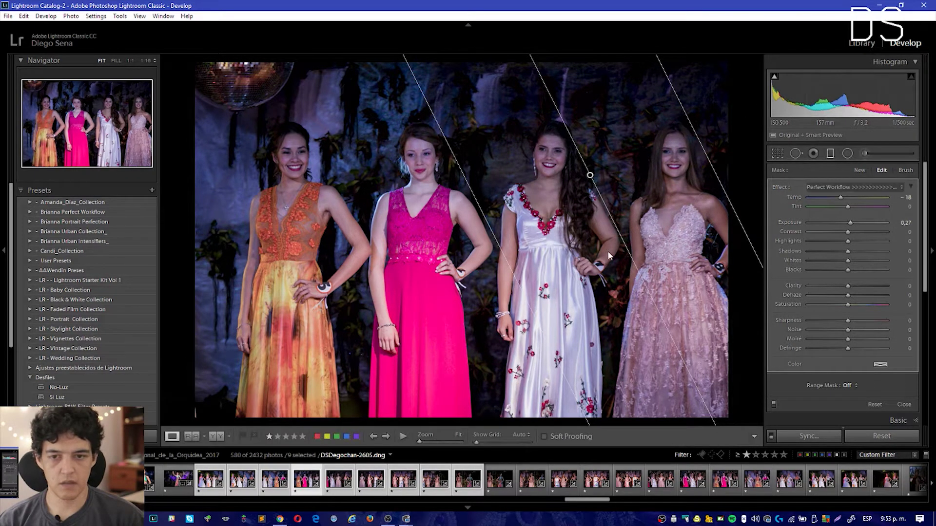
click(345, 482)
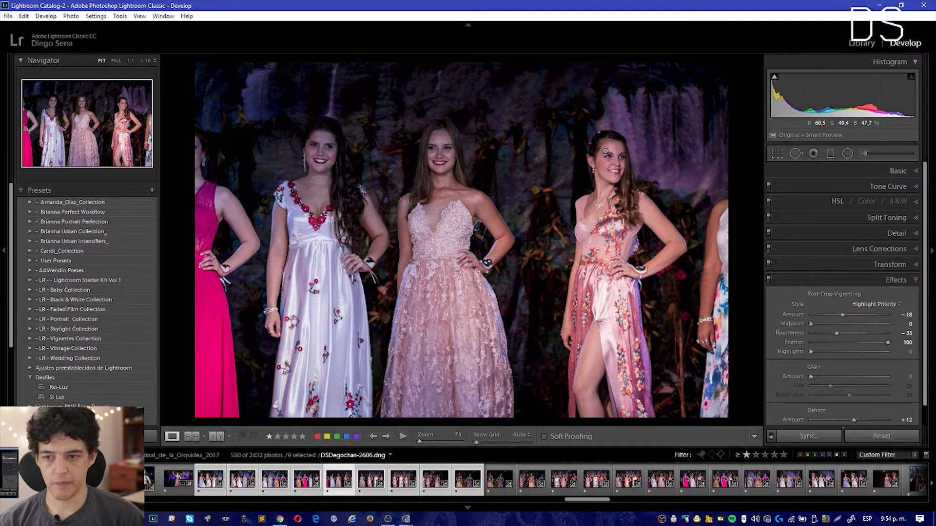
With a size-29 adjustment brush, paint over the dark background beside the middle and left women.
key(t)
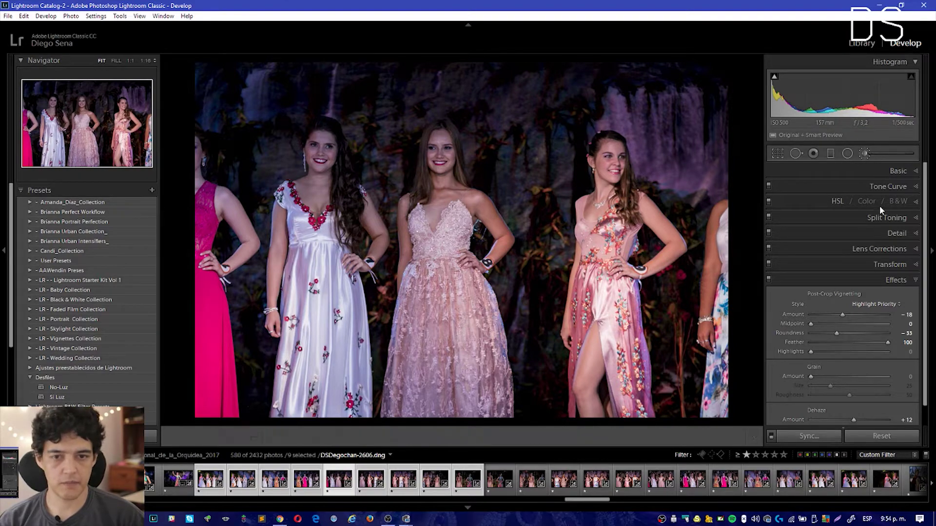
key(k)
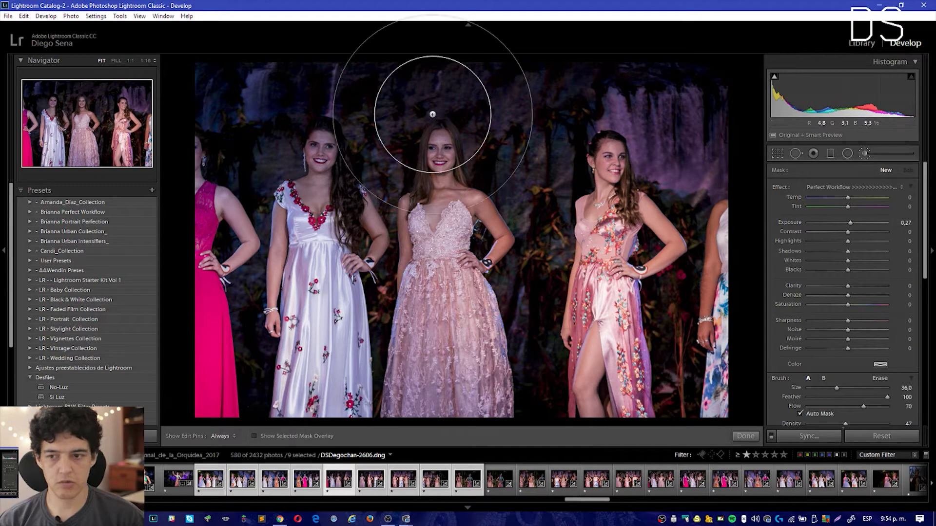
key(bracketright)
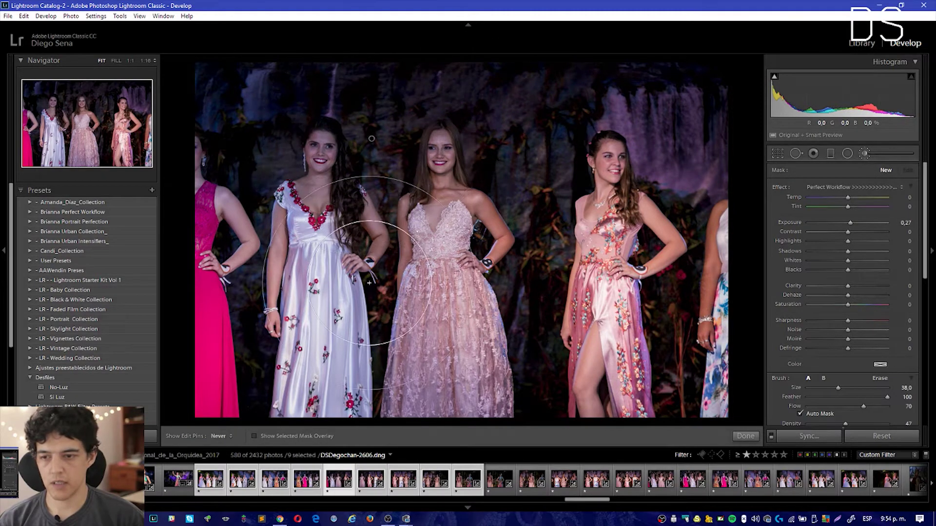
key(h)
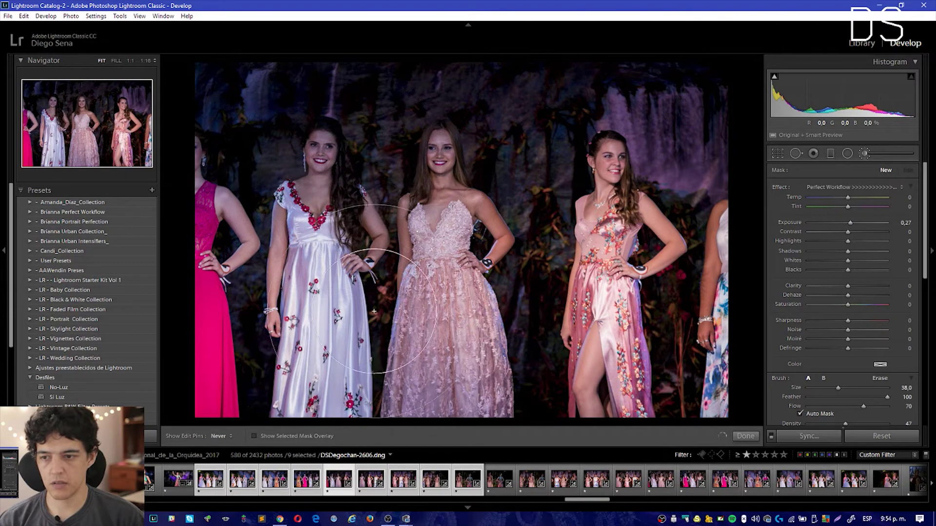
key(bracketleft)
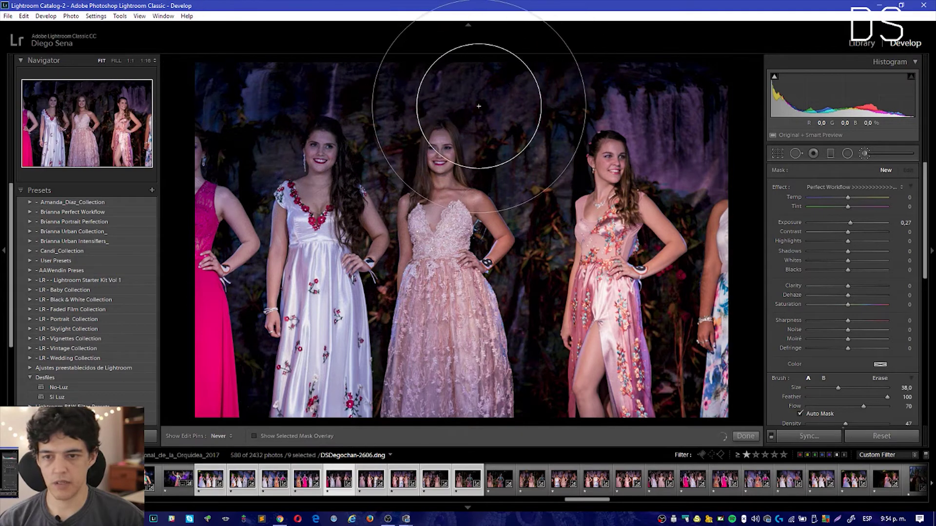
key(bracketleft)
key(bracketleft)
key(bracketleft)
key(bracketleft)
drag(495, 122, 514, 160)
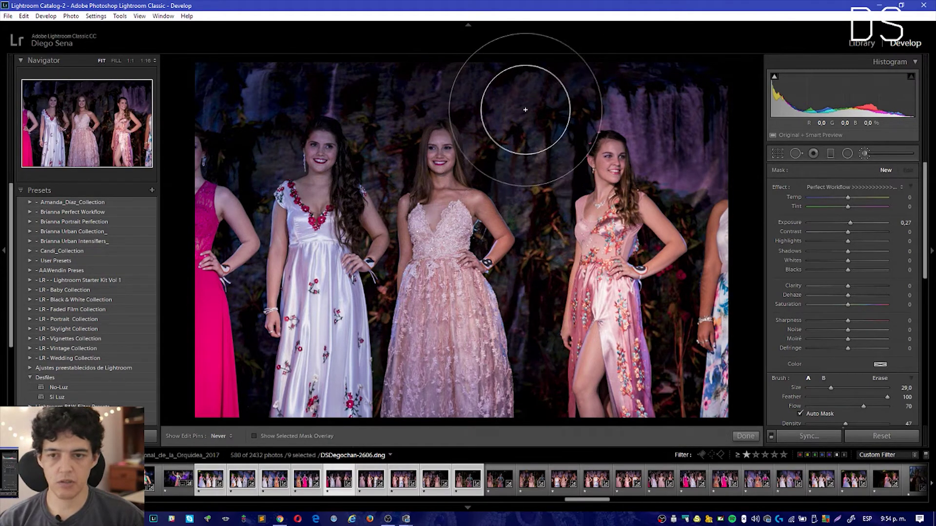
drag(365, 95, 395, 124)
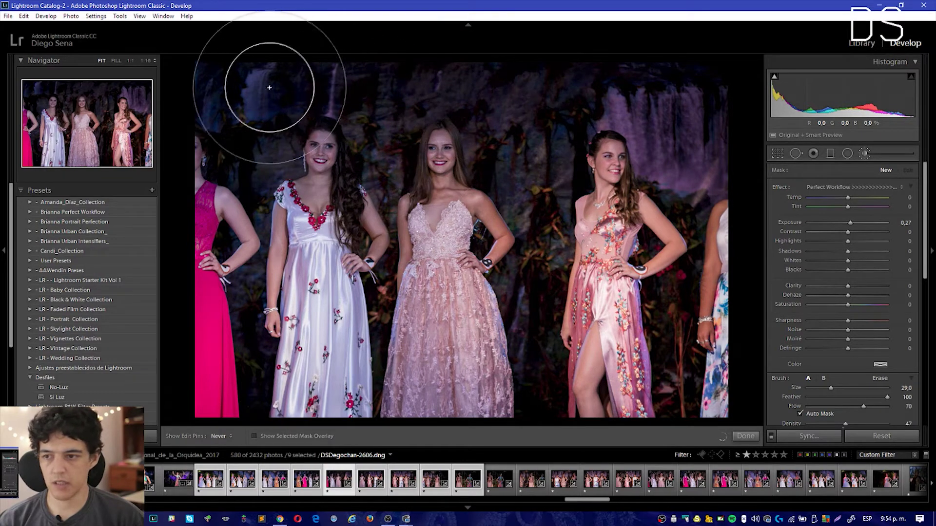
scroll(395, 124, down, 3)
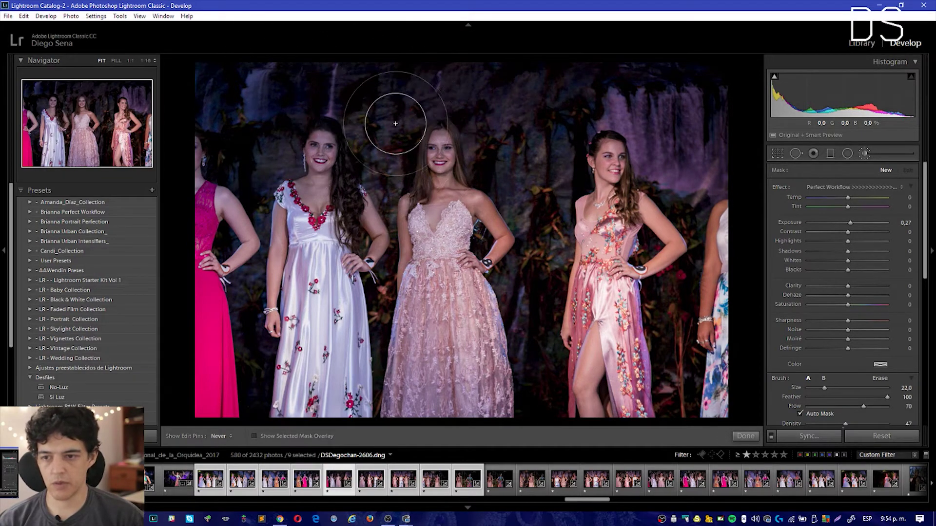
scroll(395, 124, up, 3)
scroll(395, 123, up, 4)
scroll(396, 124, up, 1)
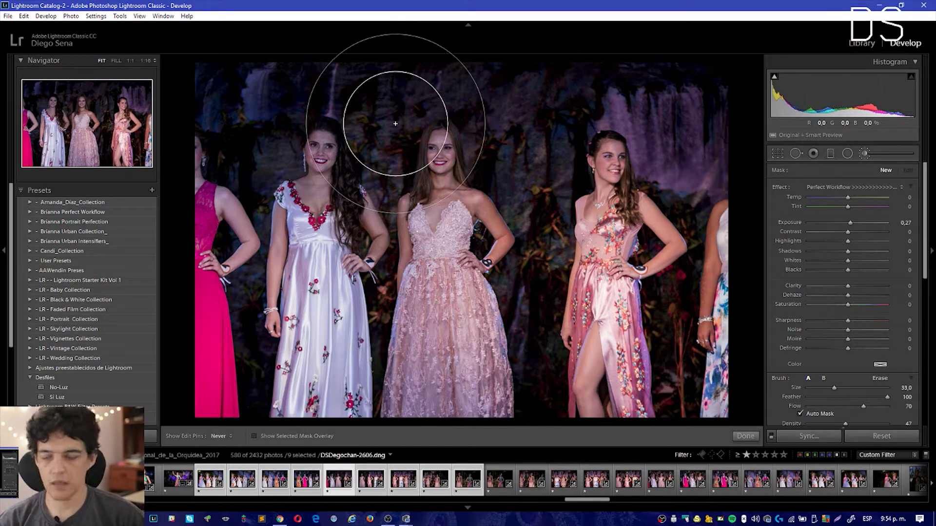
scroll(395, 124, down, 2)
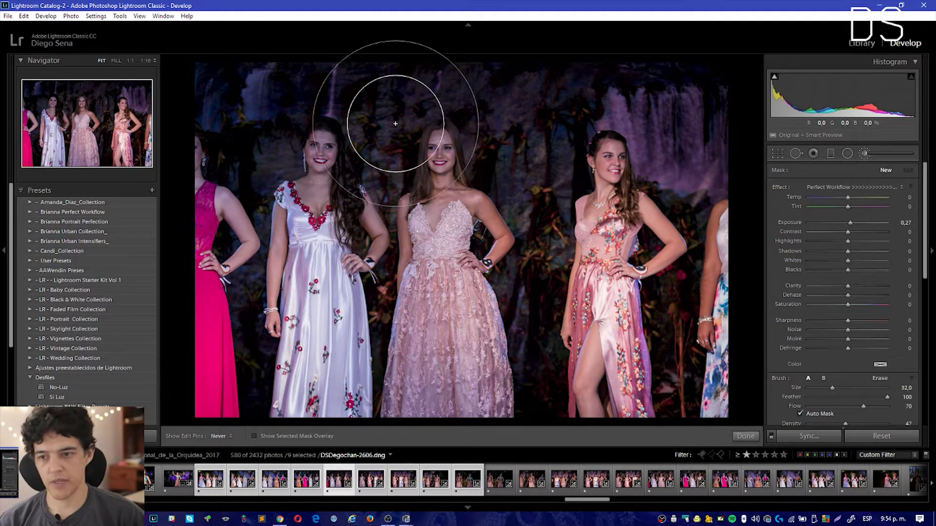
scroll(396, 123, down, 2)
scroll(395, 124, up, 4)
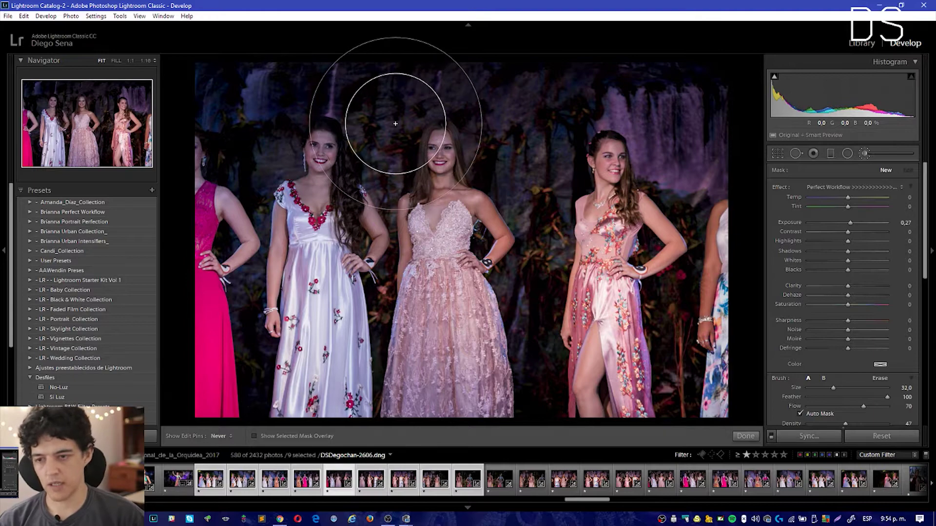
scroll(395, 124, up, 5)
scroll(395, 124, up, 5)
scroll(395, 124, up, 4)
scroll(395, 124, down, 15)
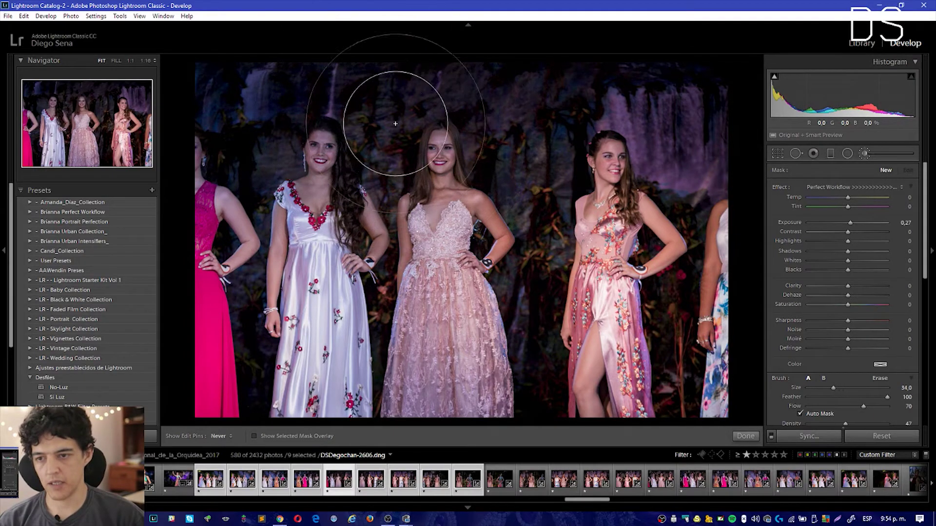
scroll(395, 124, down, 5)
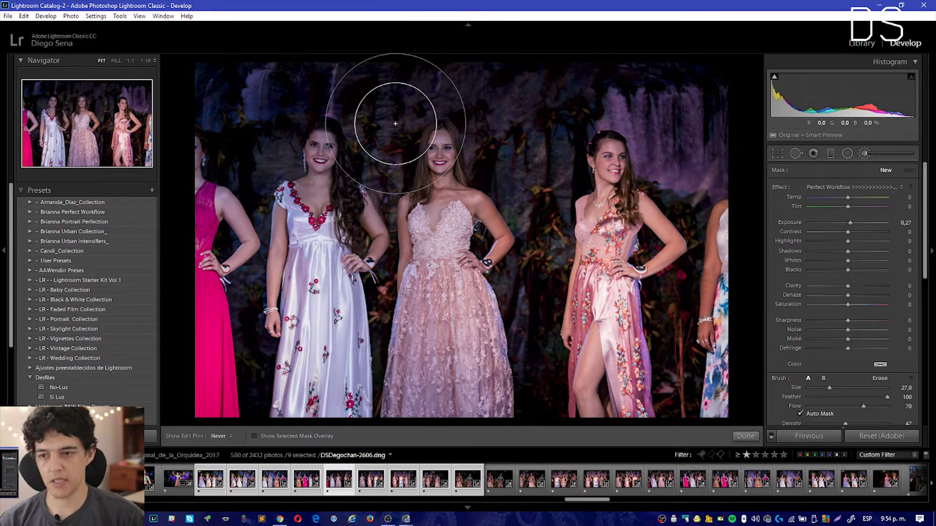
shift+scroll(395, 124, down, 5)
shift+scroll(396, 124, down, 4)
shift+scroll(396, 124, down, 3)
shift+scroll(395, 124, down, 1)
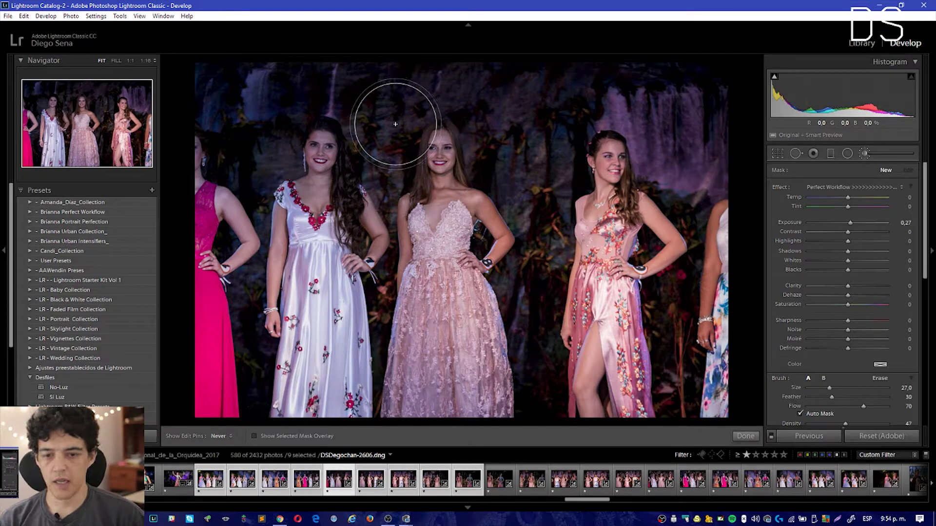
shift+scroll(395, 124, up, 2)
shift+scroll(395, 123, up, 2)
shift+scroll(396, 124, up, 3)
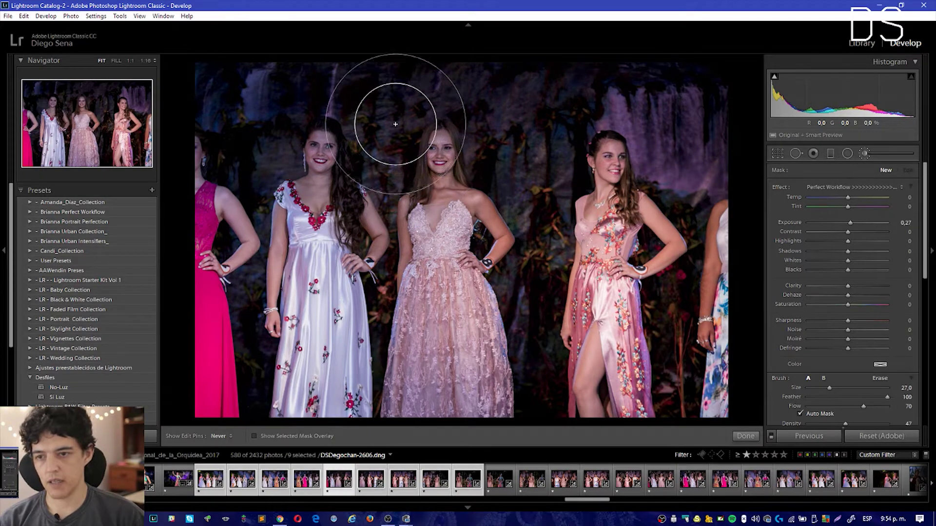
shift+scroll(395, 123, up, 3)
shift+scroll(395, 123, down, 3)
shift+scroll(395, 123, down, 3)
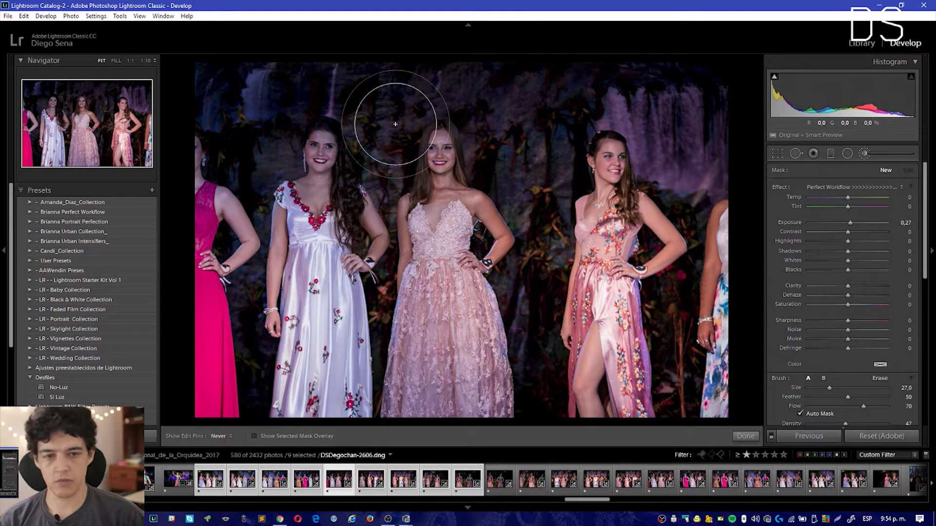
shift+scroll(395, 123, up, 5)
shift+scroll(396, 124, up, 5)
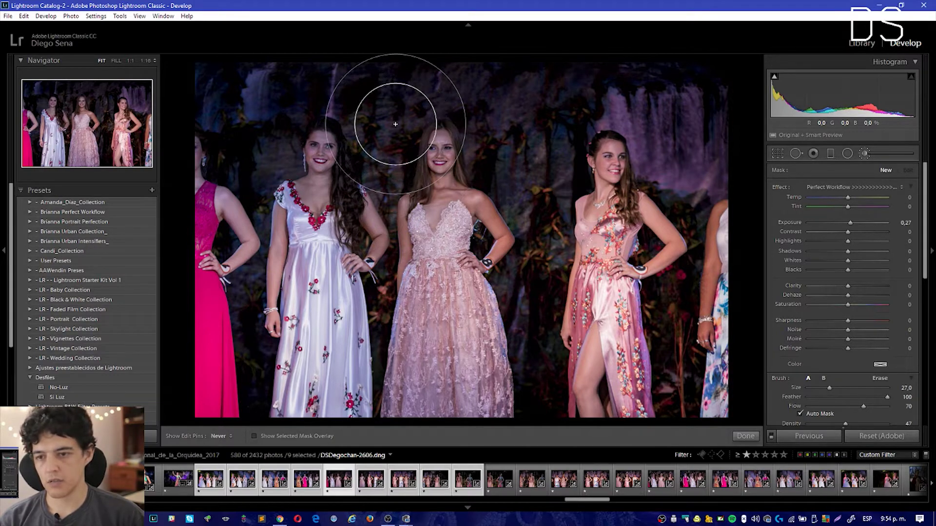
scroll(395, 124, down, 2)
scroll(395, 124, down, 2)
scroll(396, 124, up, 3)
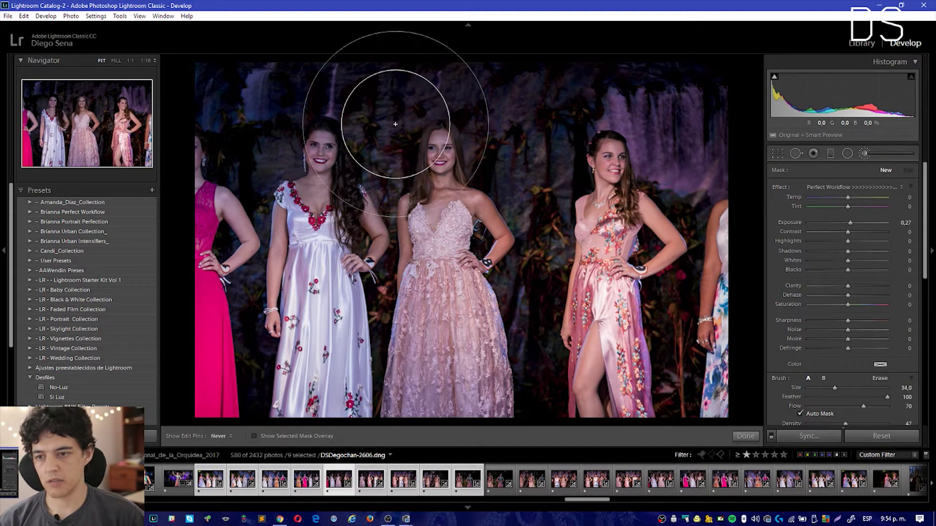
scroll(395, 124, down, 3)
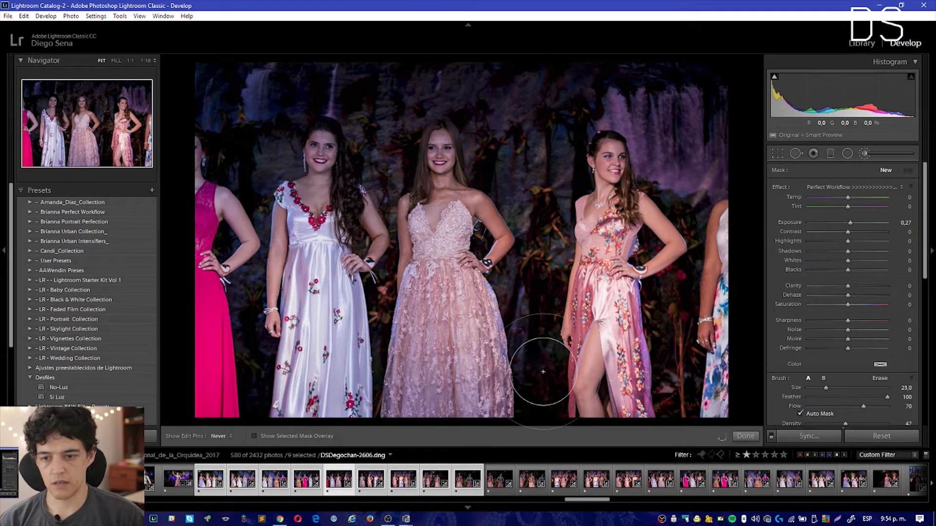
Set the painted background adjustment to 0.27 exposure and compare with the brush adjustments switched off.
key(h)
click(648, 135)
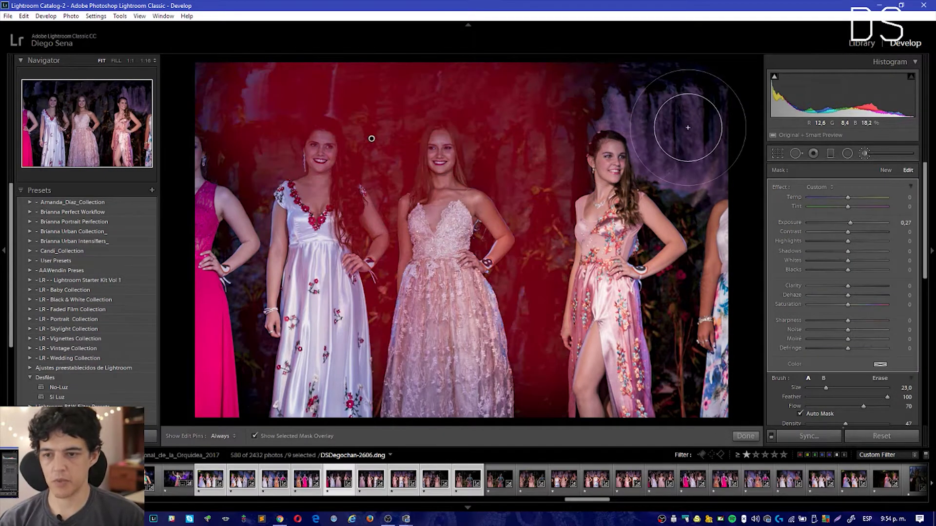
key(o)
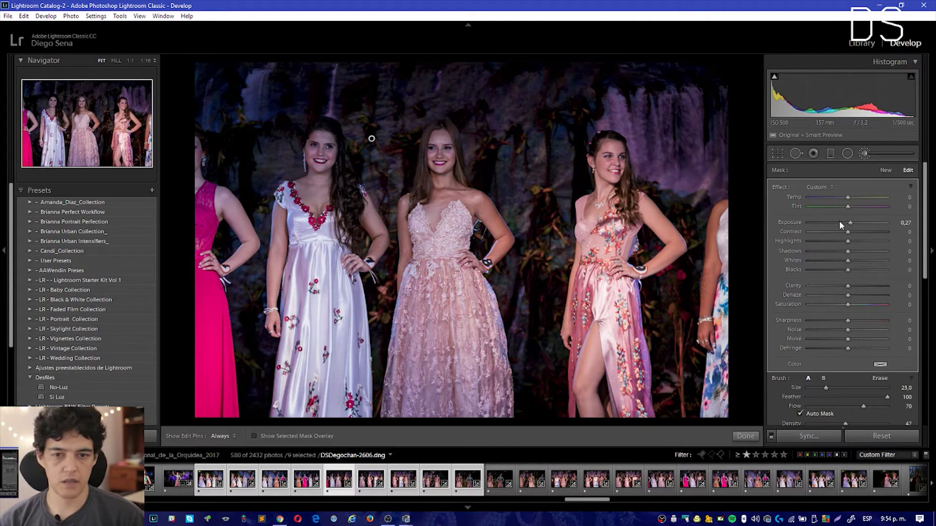
drag(851, 226, 852, 227)
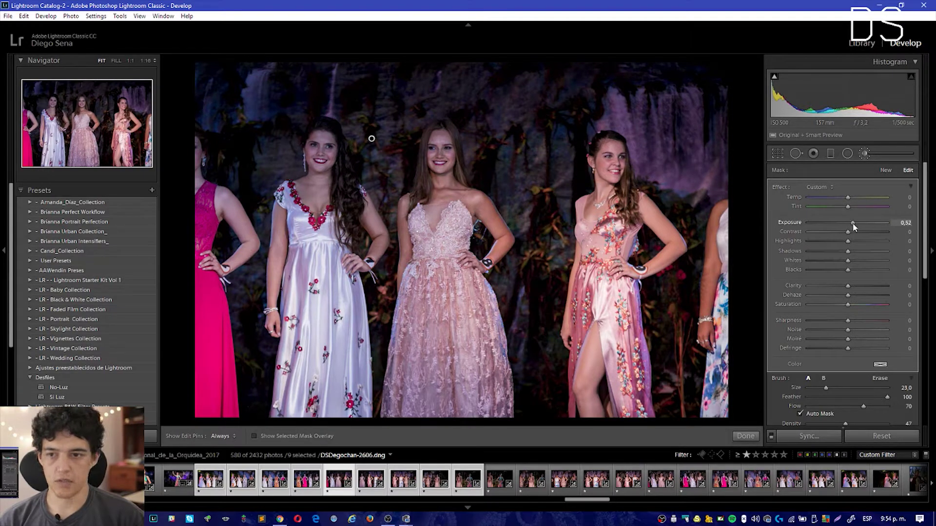
click(830, 153)
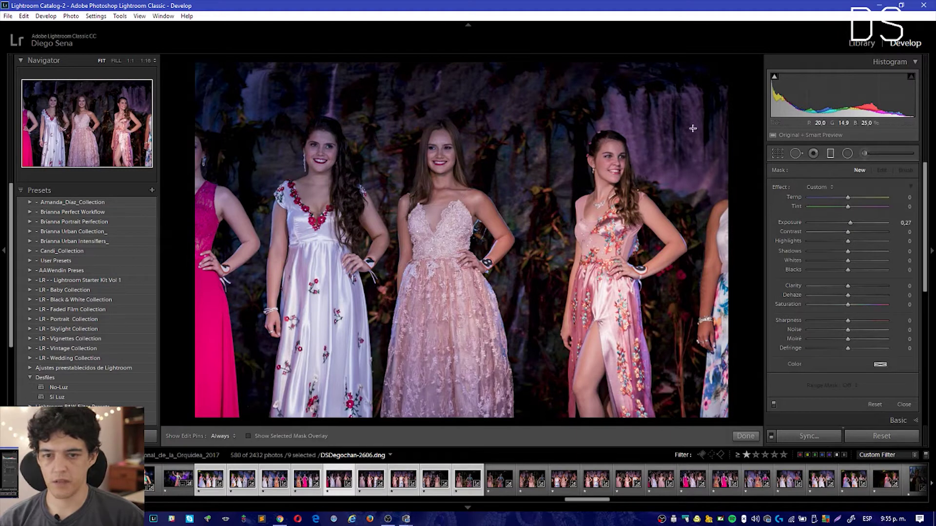
click(868, 154)
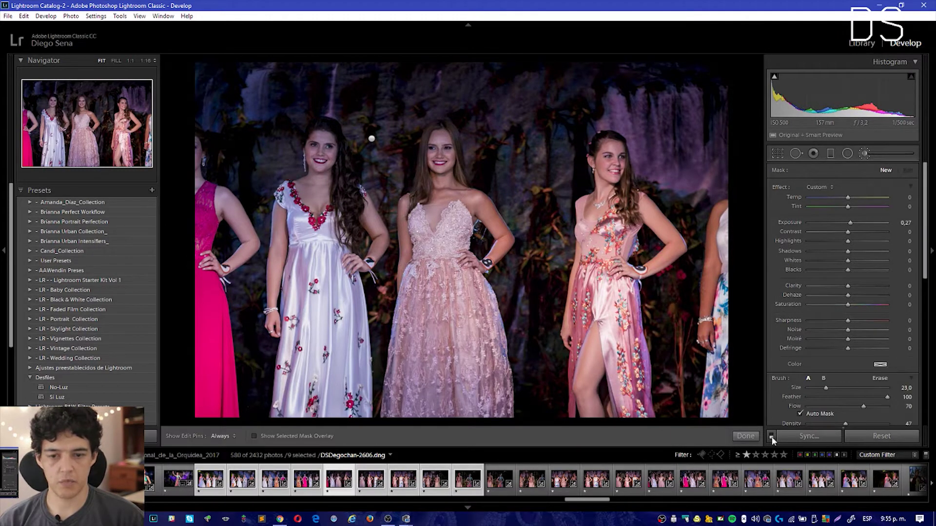
scroll(786, 373, down, 2)
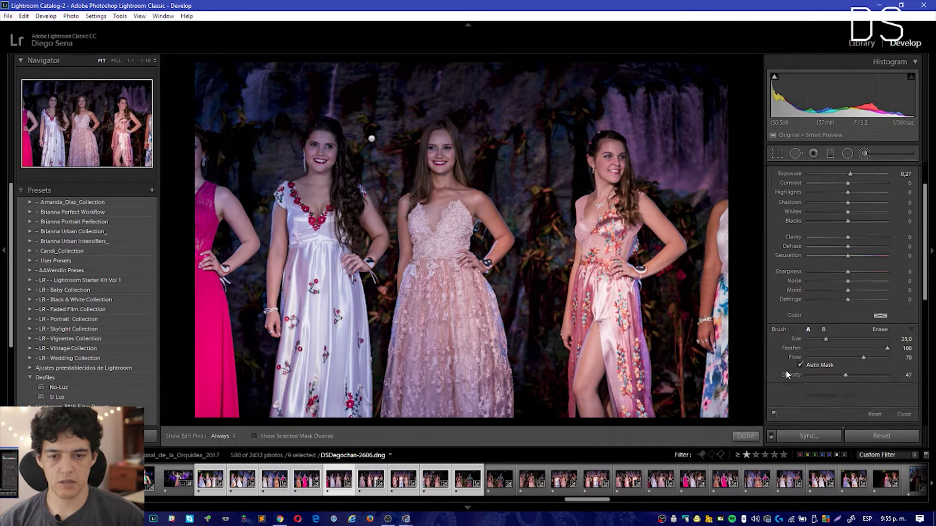
click(774, 414)
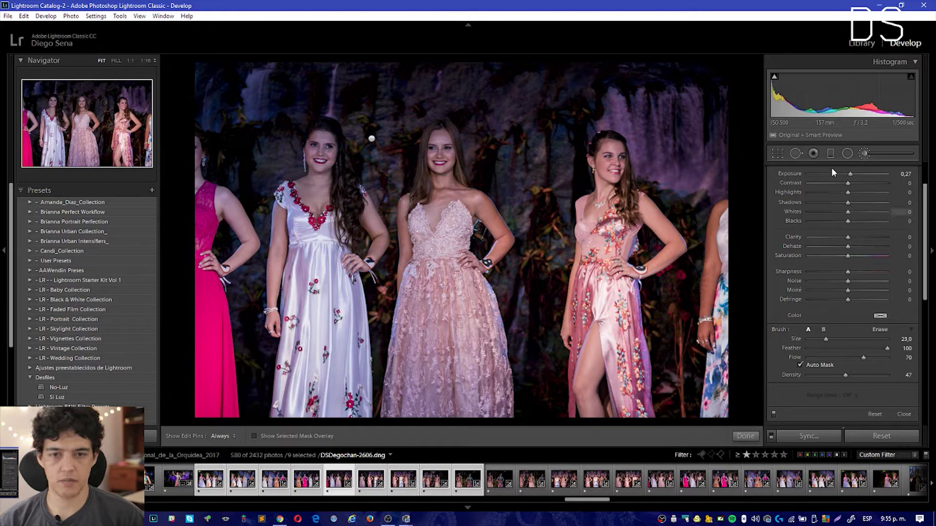
click(865, 155)
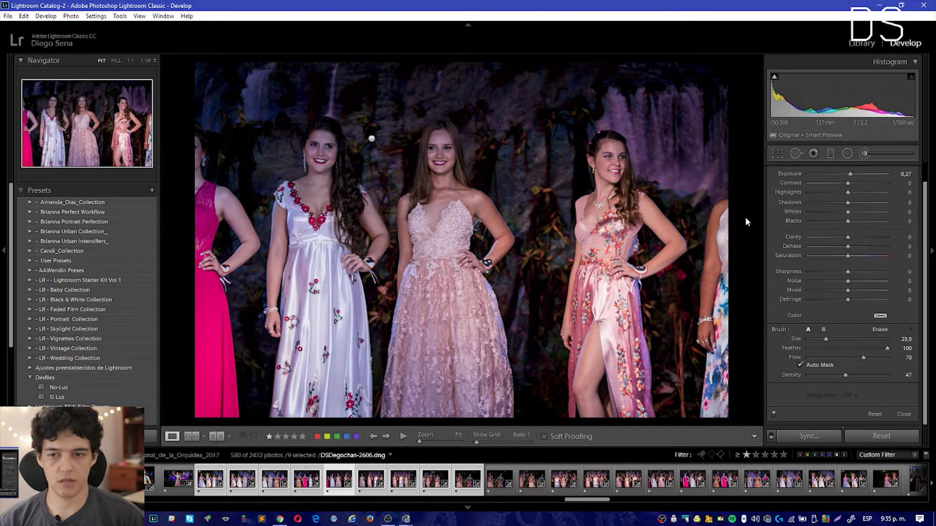
Step through photos 2607, 2608 and 2610 in the filmstrip, settling on DSDegochan-2609.
click(367, 483)
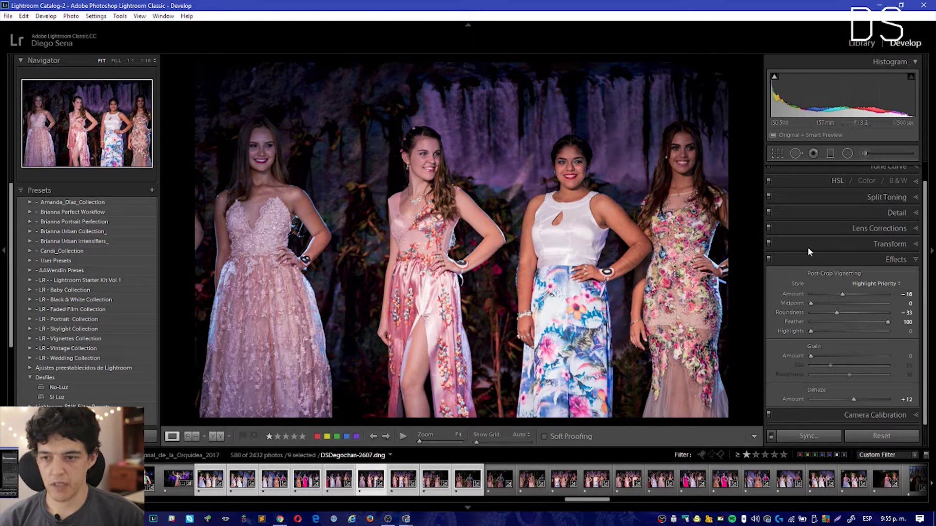
click(403, 478)
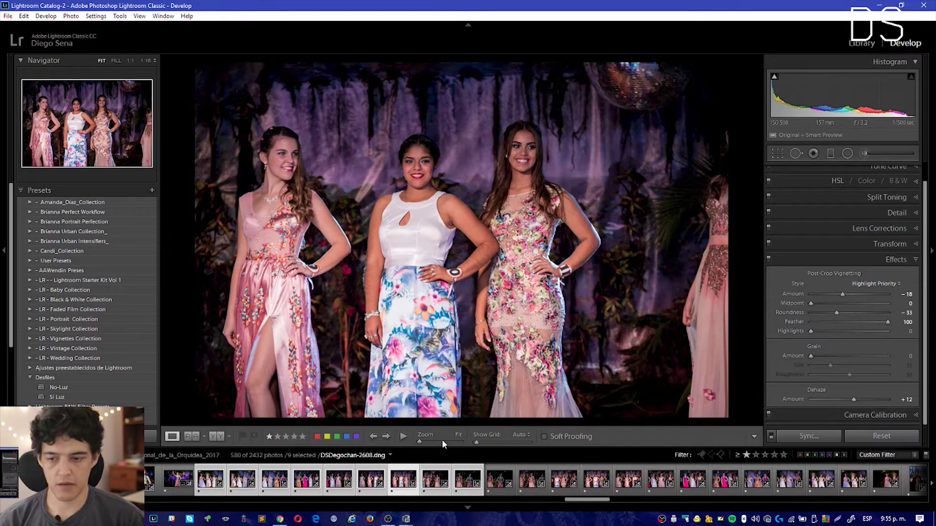
click(427, 480)
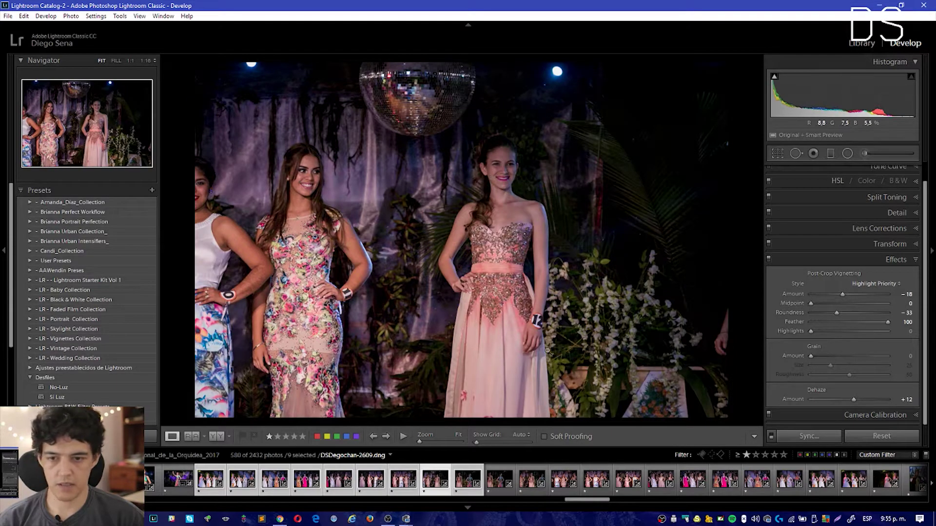
click(472, 482)
click(464, 482)
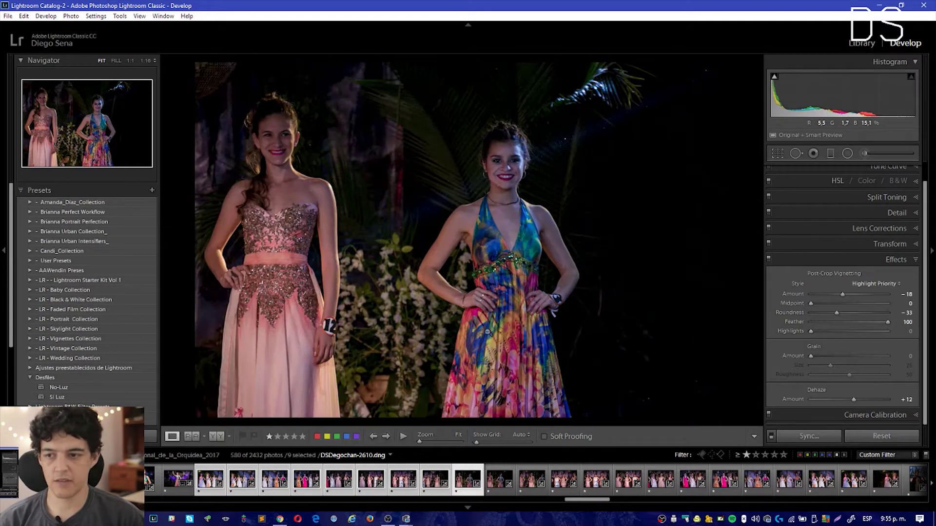
click(433, 479)
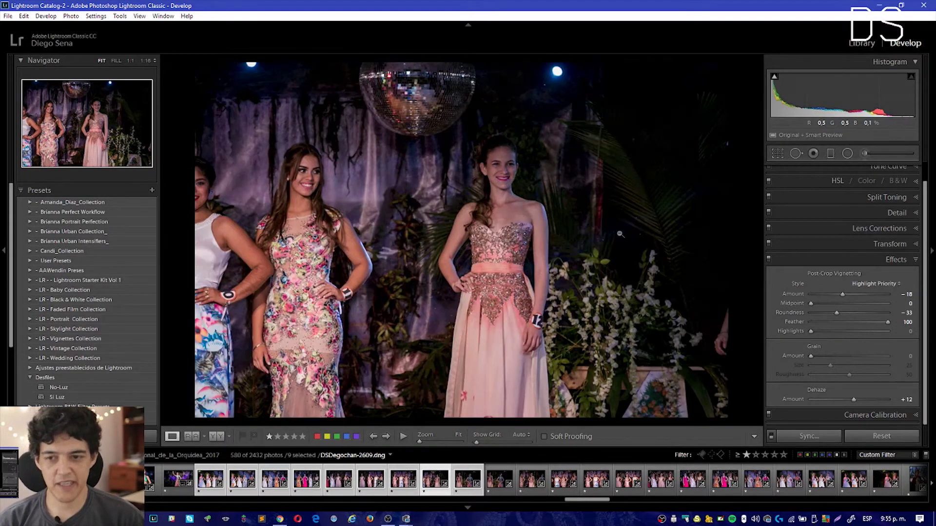
mouse_move(468, 478)
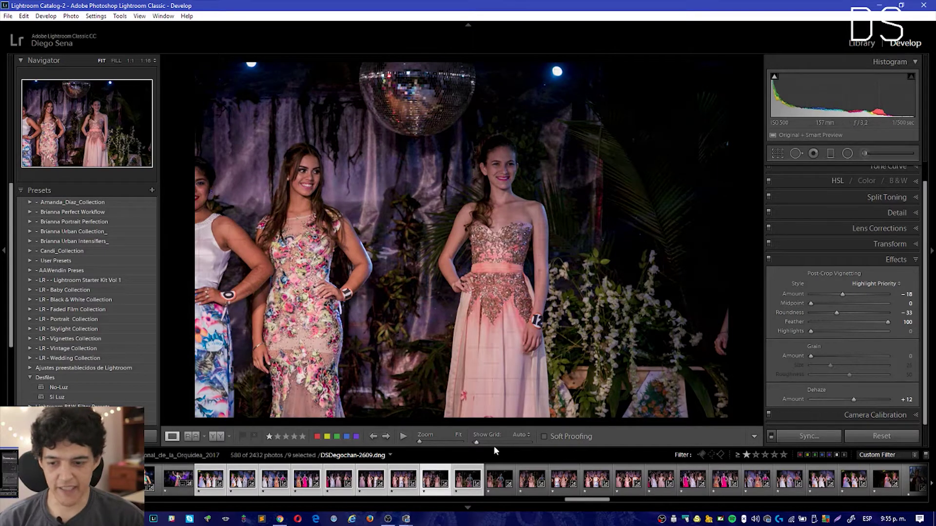
Load DSDegochan-2610, the two women in front of palm leaves, from the filmstrip.
click(471, 476)
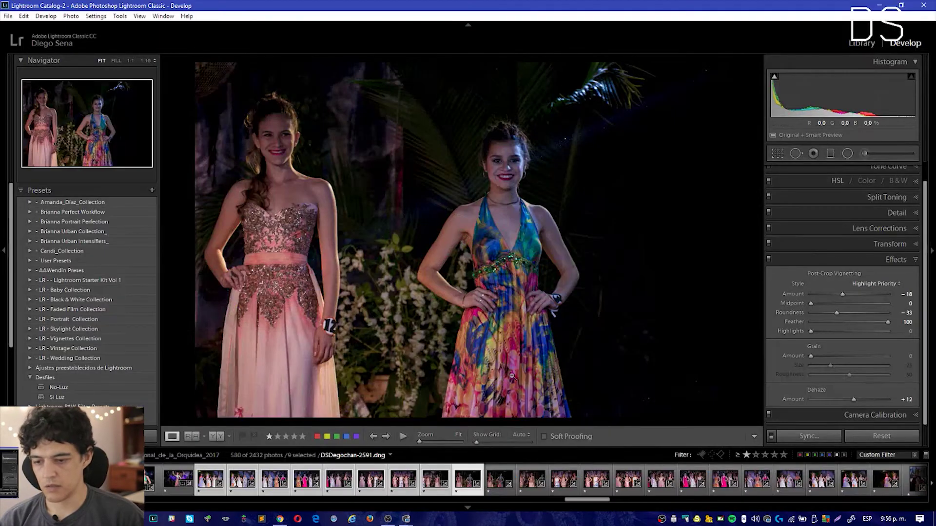
Lay a graduated filter across the right-hand woman with exposure 0.47 and temperature 29.
right_click(459, 483)
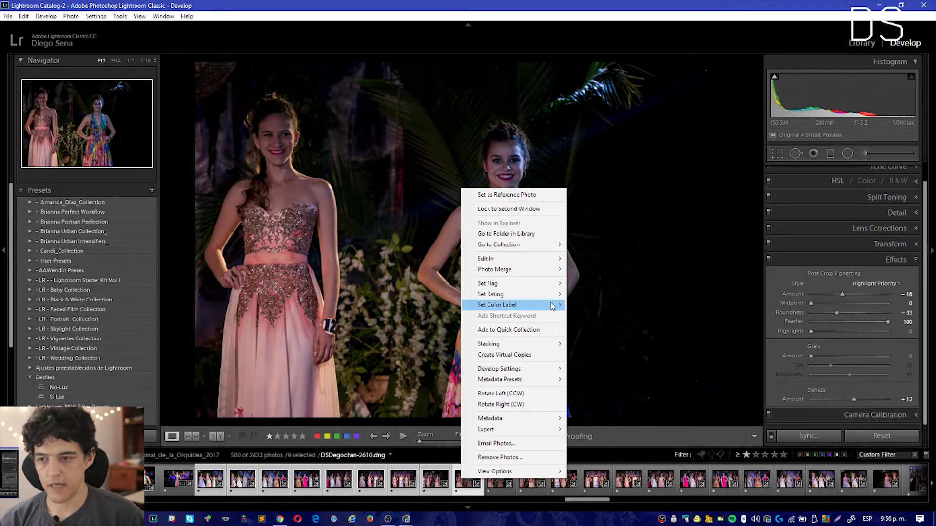
click(672, 295)
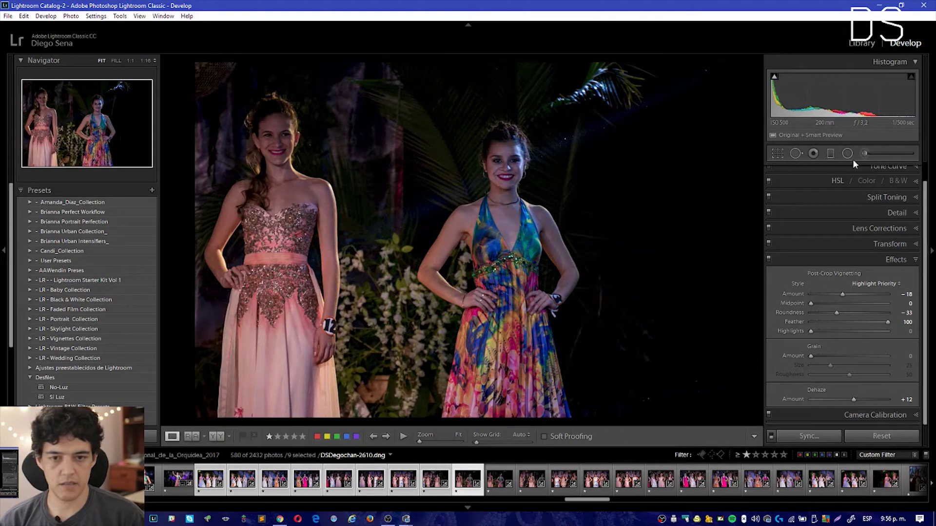
click(831, 153)
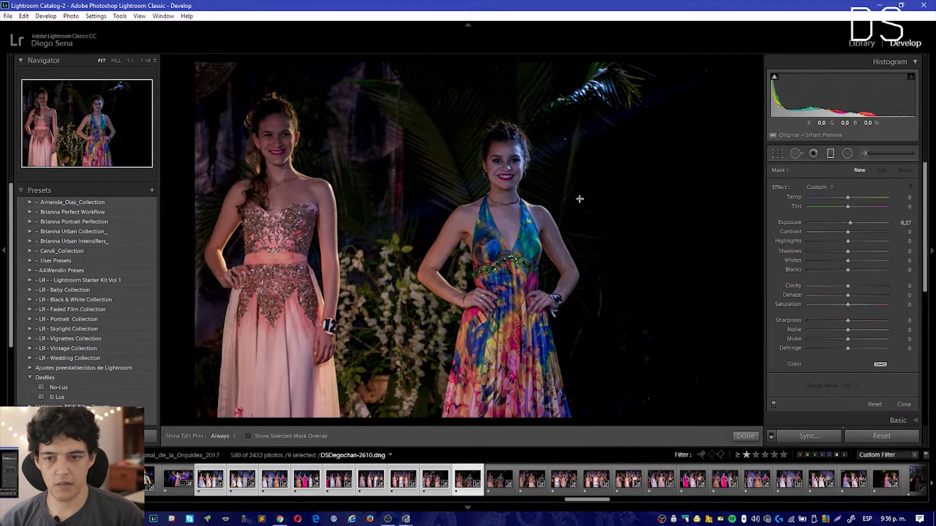
drag(579, 199, 358, 251)
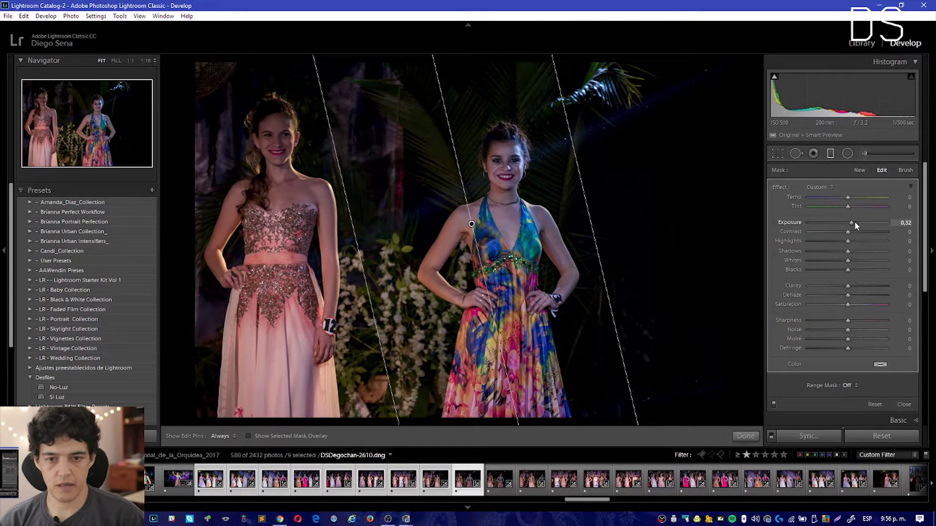
drag(856, 225, 857, 225)
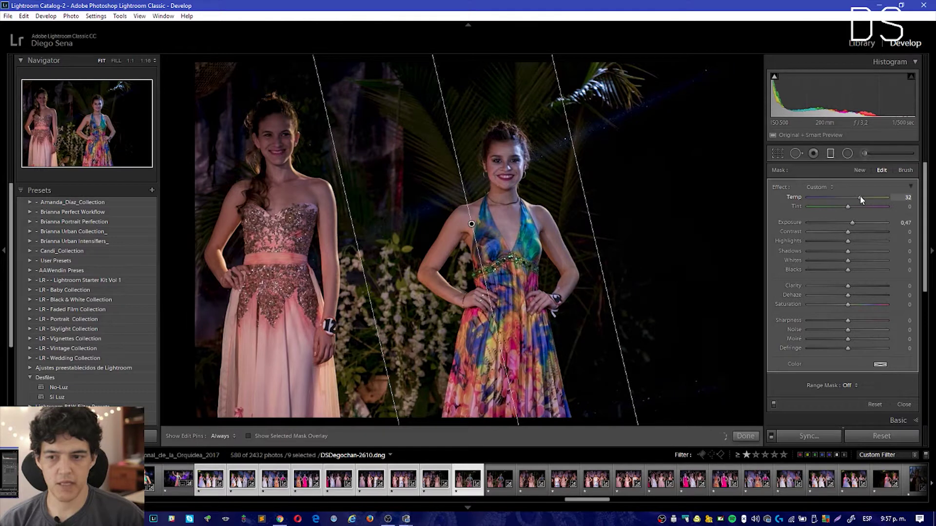
drag(861, 199, 858, 197)
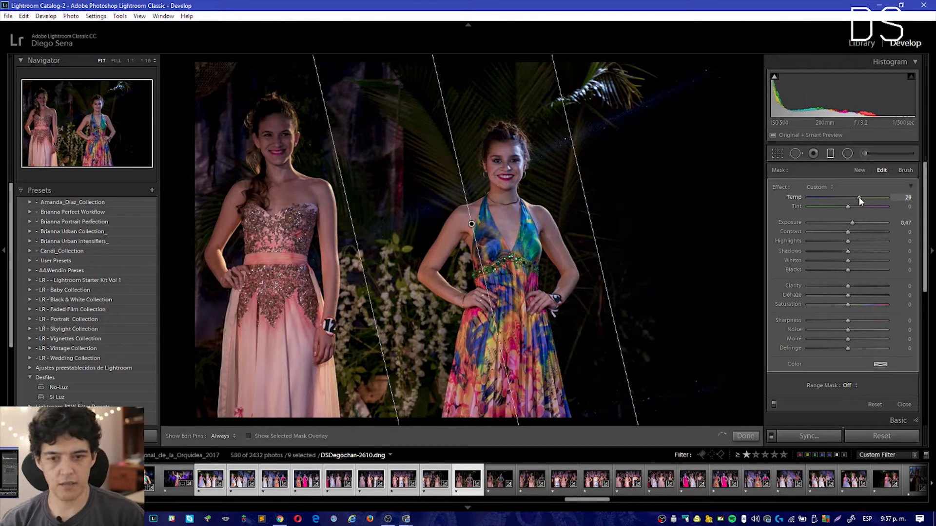
key(m)
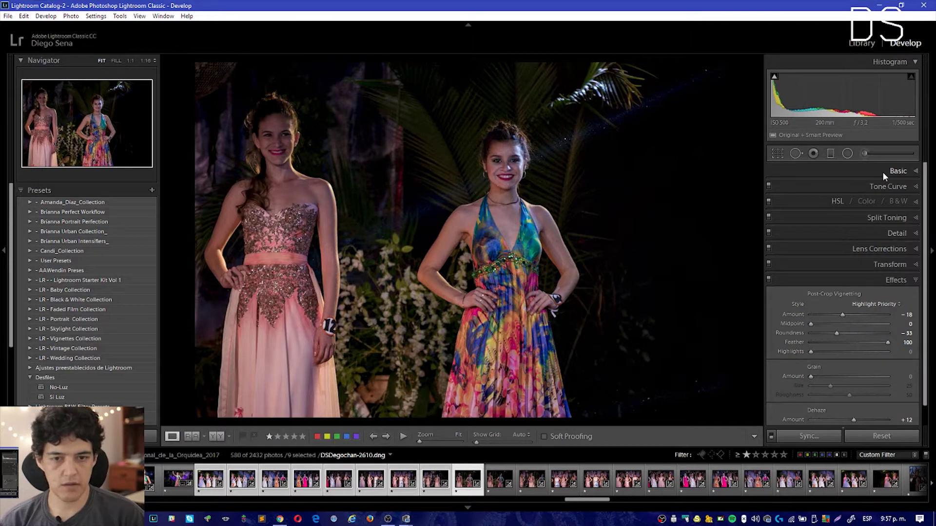
Raise overall exposure to +2.15 and draw a diagonal graduated filter across both women.
click(883, 173)
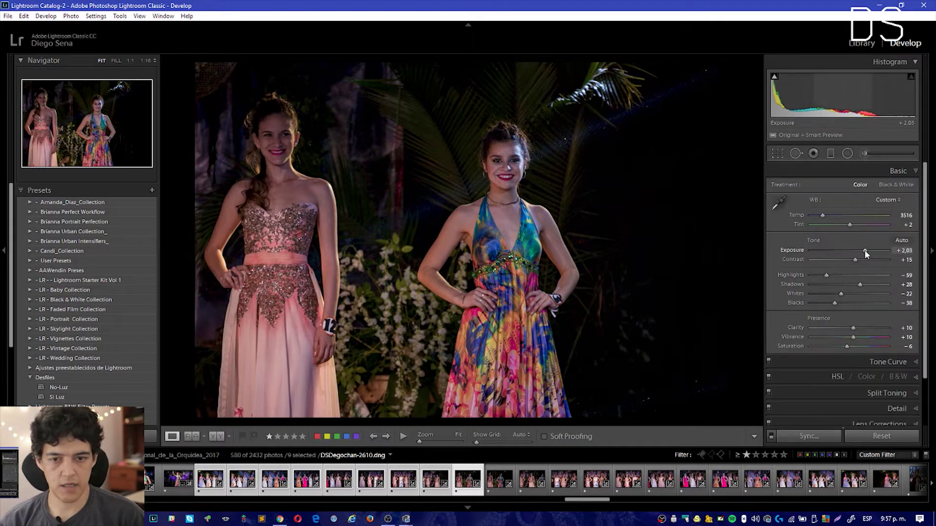
drag(865, 251, 867, 252)
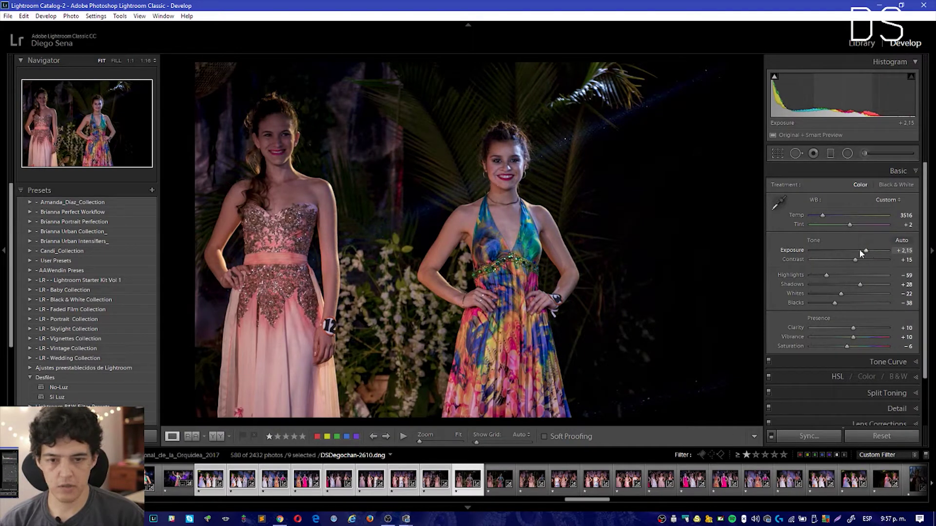
click(830, 155)
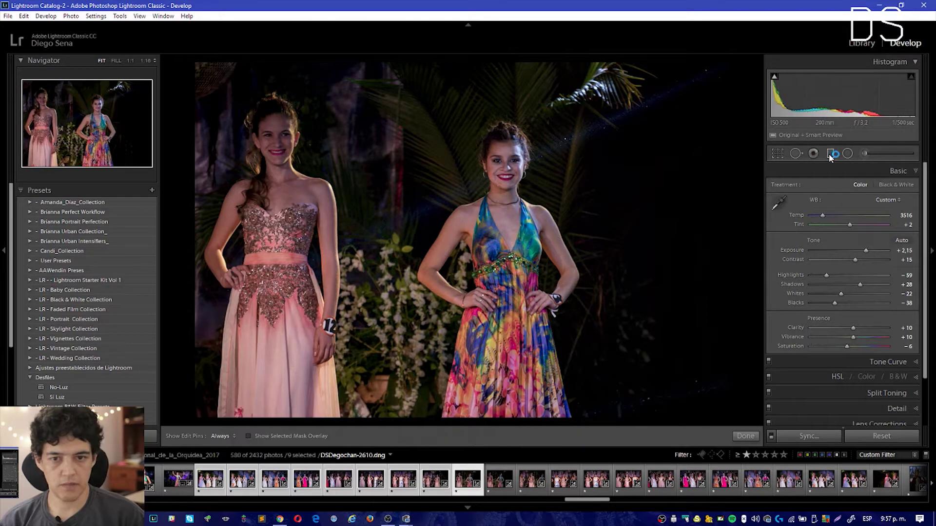
mouse_move(337, 91)
mouse_down()
mouse_move(292, 225)
mouse_move(314, 235)
mouse_up()
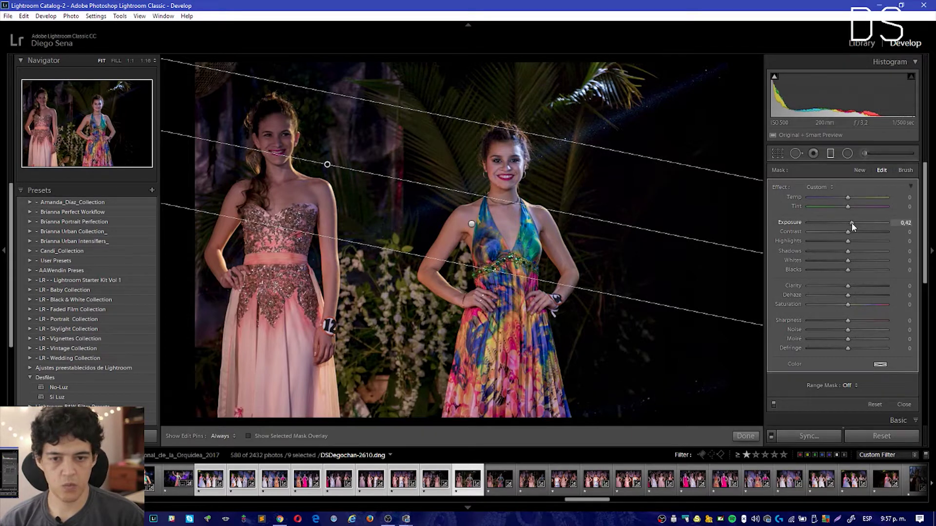
Set the new filter's exposure to 0.72 and drop the first filter's exposure to 0.00.
drag(852, 227, 856, 227)
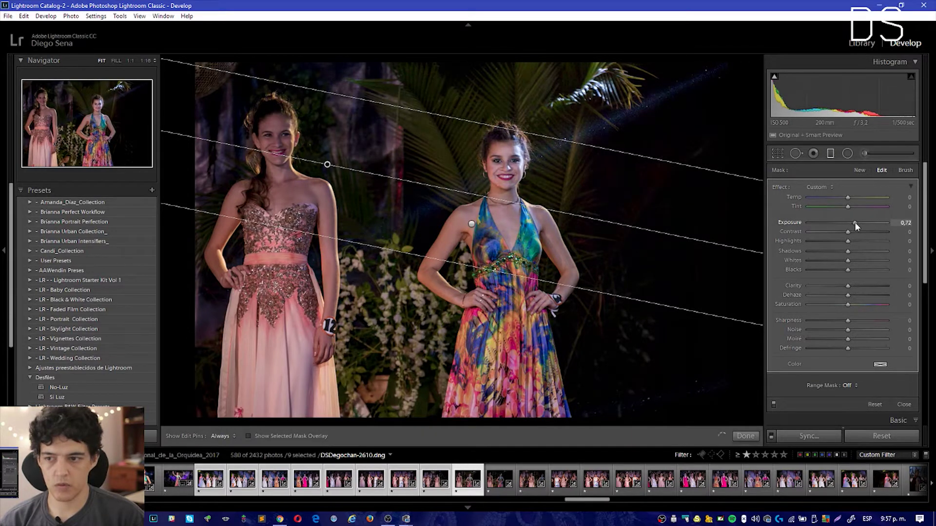
click(471, 224)
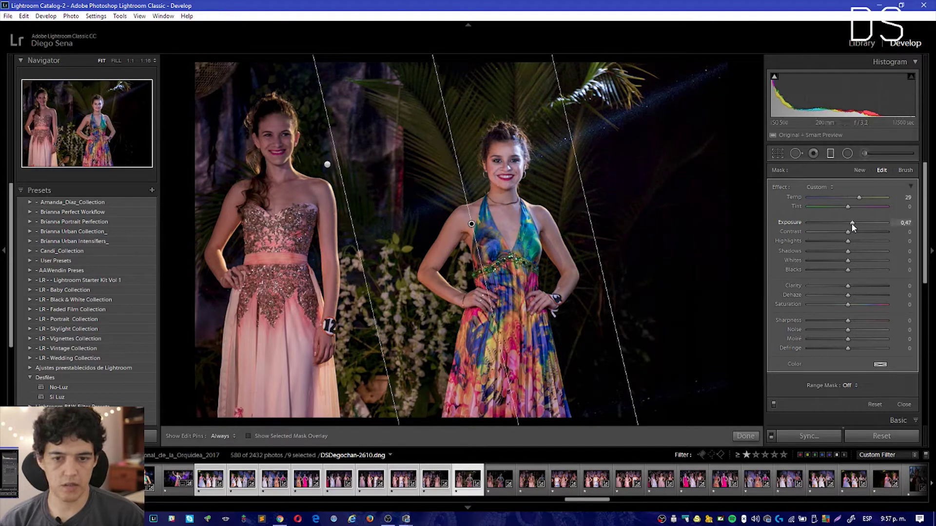
drag(851, 226, 846, 224)
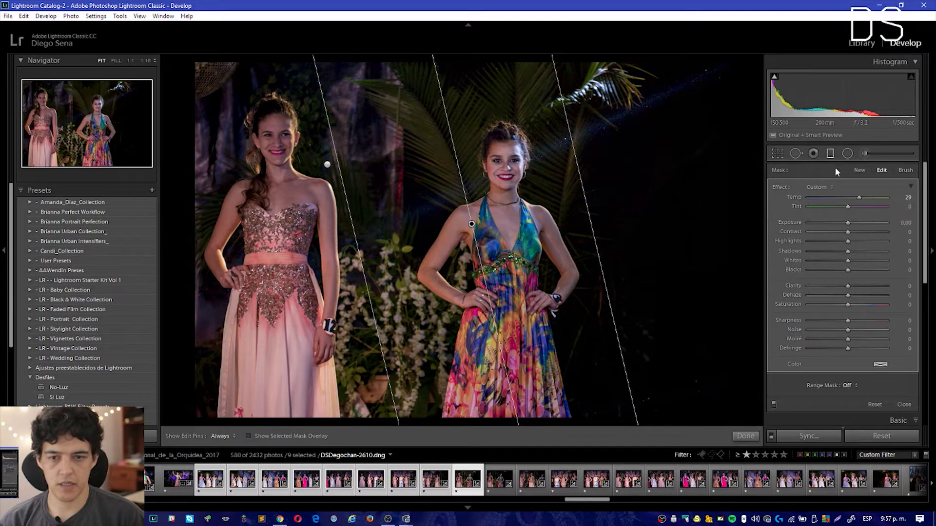
Compare the filters off and on, then extend the diagonal filter down over the dresses.
click(830, 154)
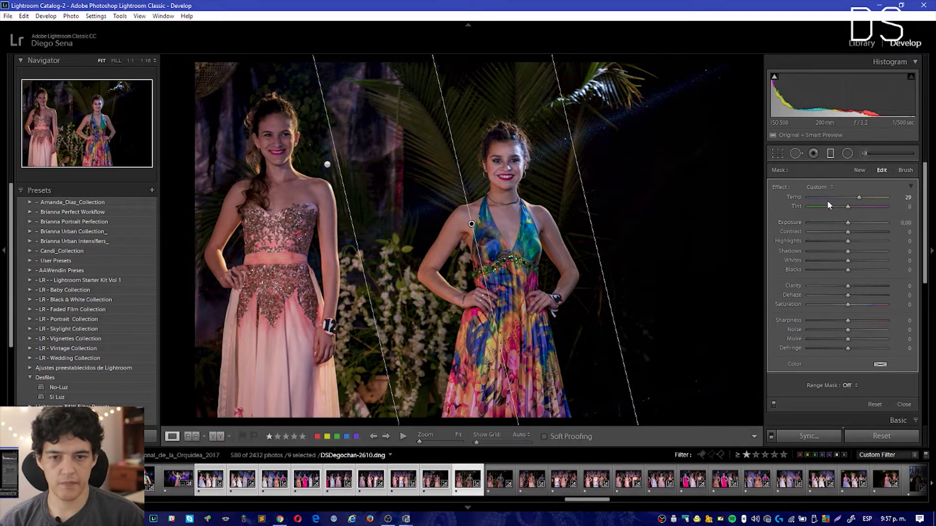
click(831, 154)
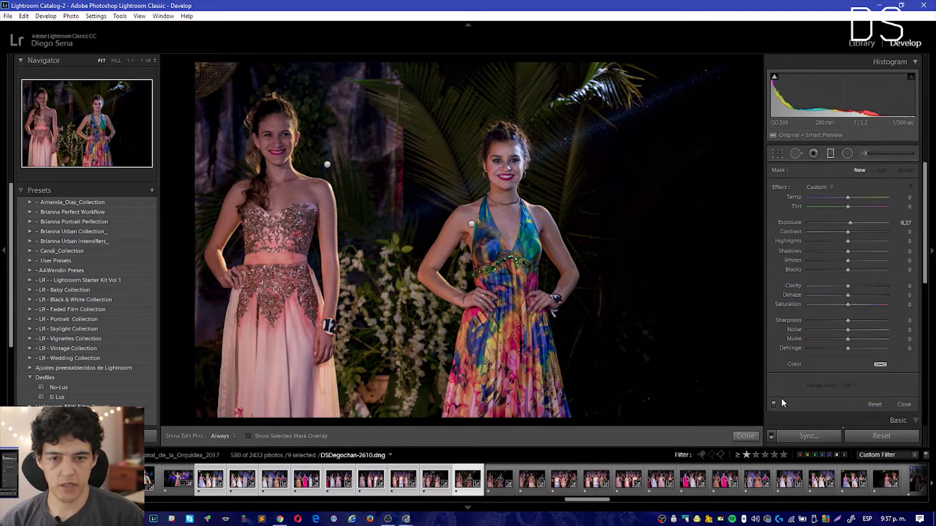
click(774, 404)
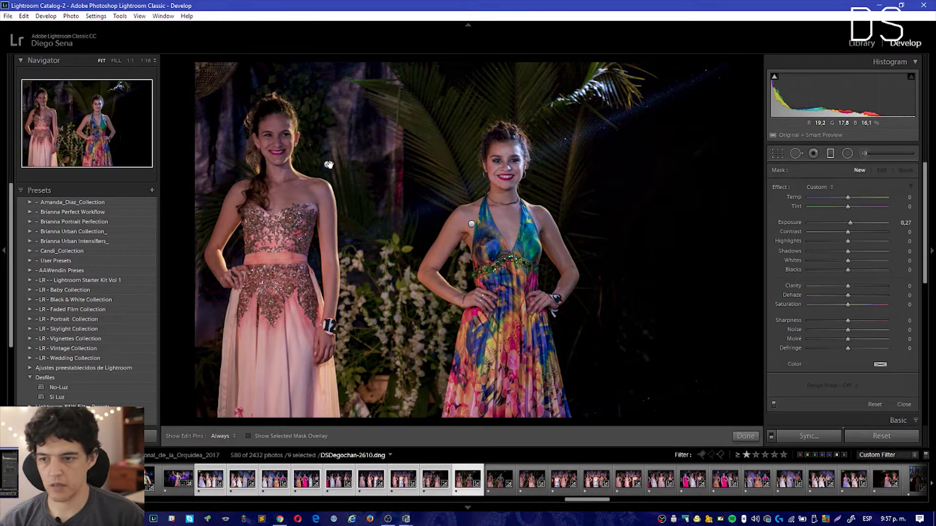
click(328, 165)
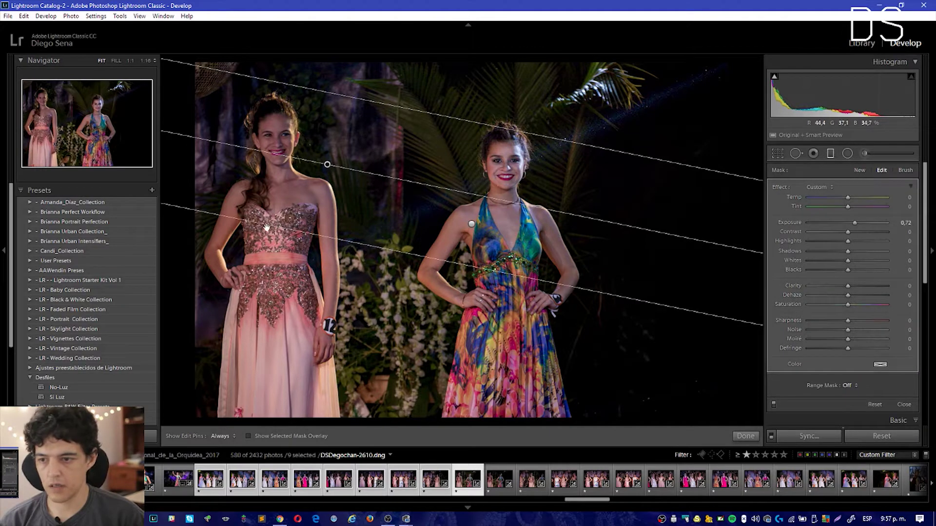
drag(263, 227, 253, 288)
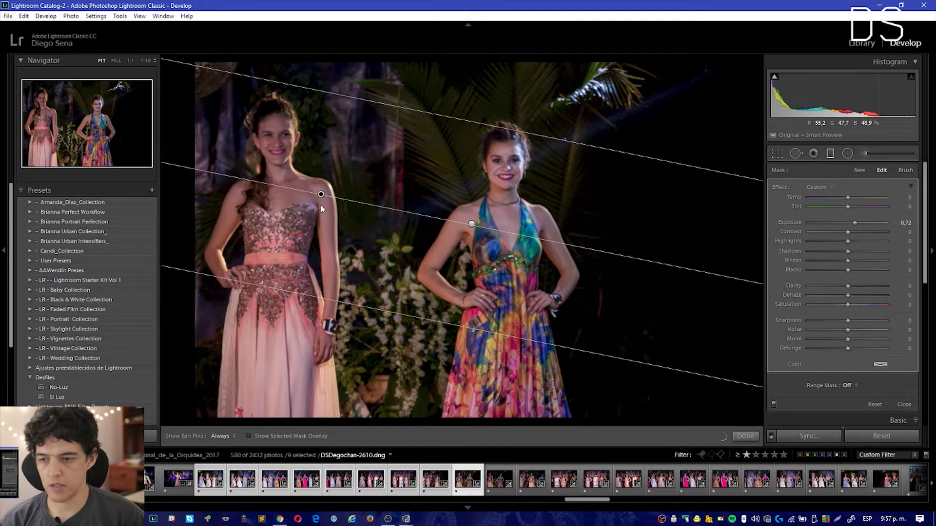
scroll(821, 244, down, 2)
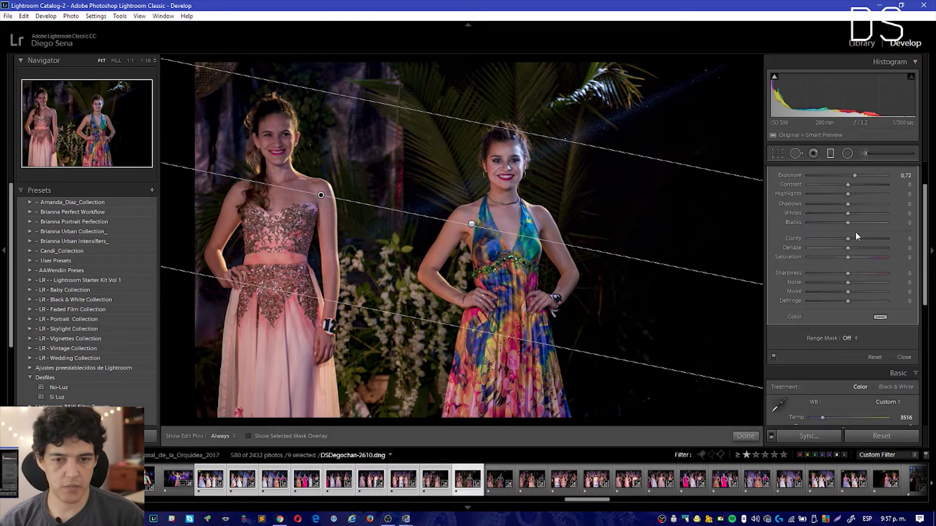
scroll(856, 232, up, 2)
Switch the filter's mask brush to Erase with size 20 and feather 69.
click(905, 170)
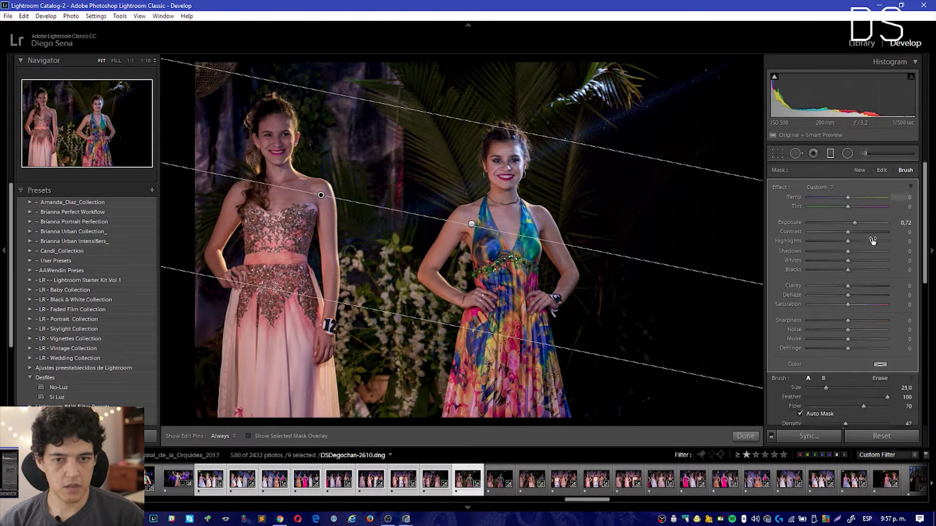
click(882, 379)
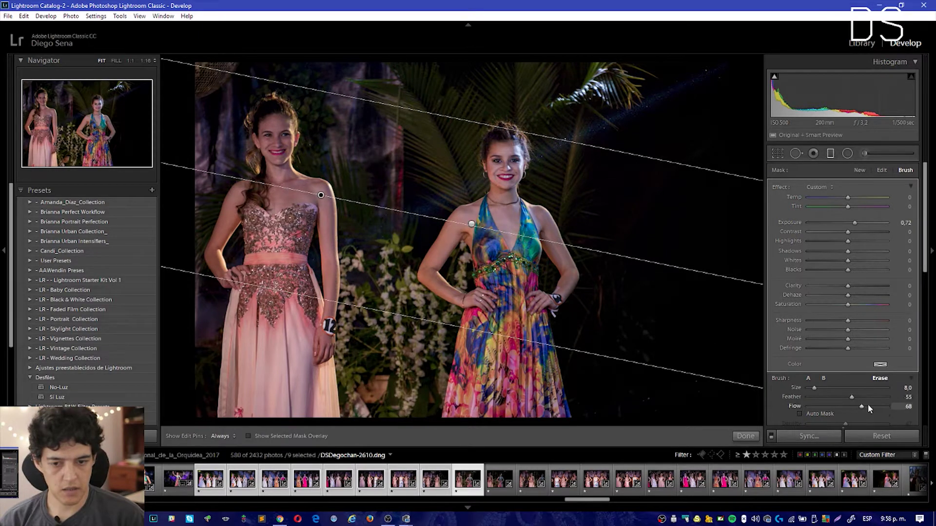
click(859, 397)
click(861, 397)
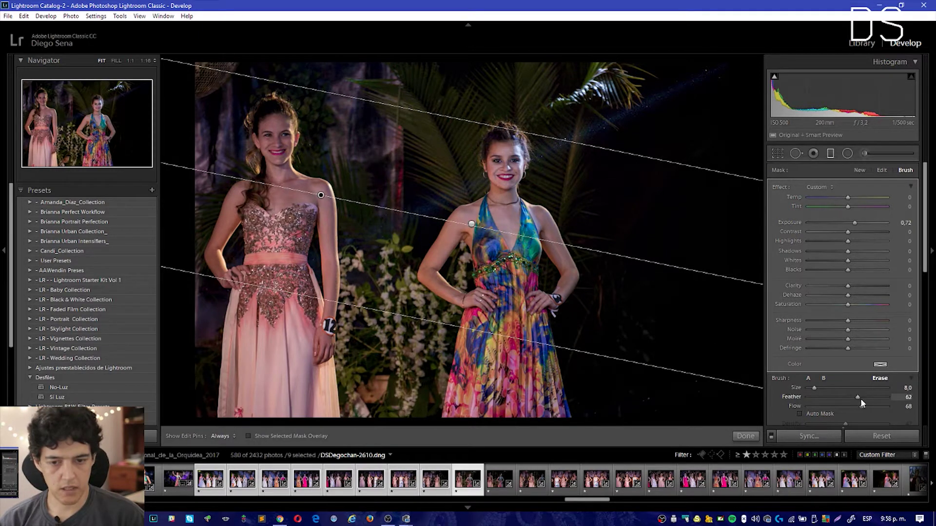
scroll(731, 390, up, 5)
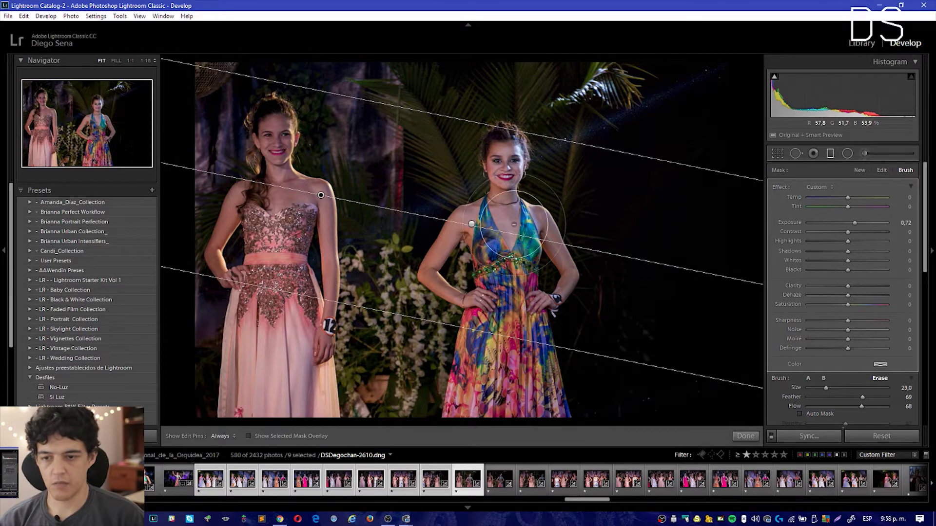
key(h)
scroll(455, 225, up, 2)
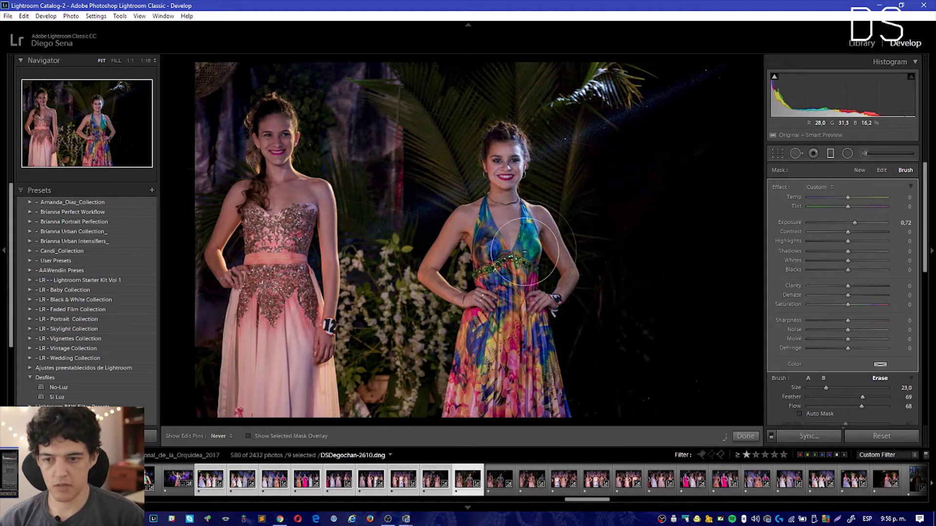
scroll(487, 218, down, 2)
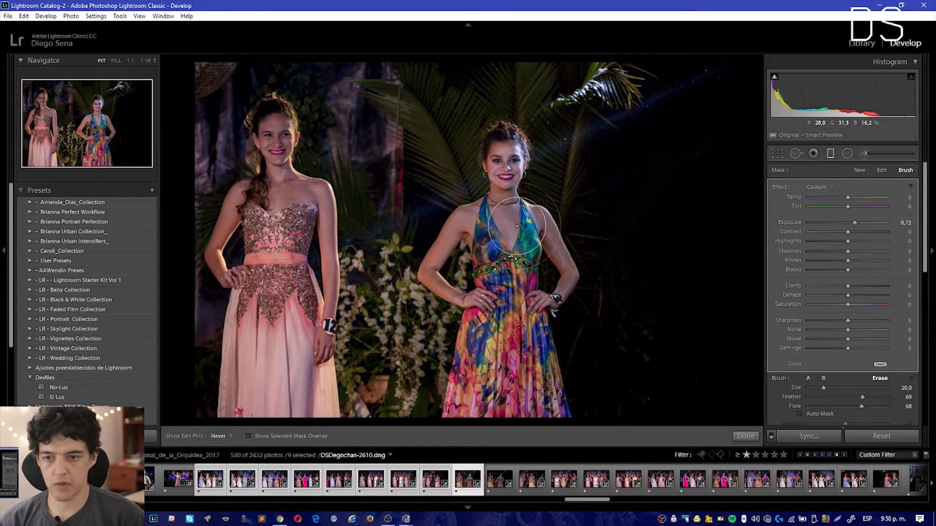
Undo a stray brush stroke on the bodice and lower the brush flow to 42.
drag(487, 218, 516, 262)
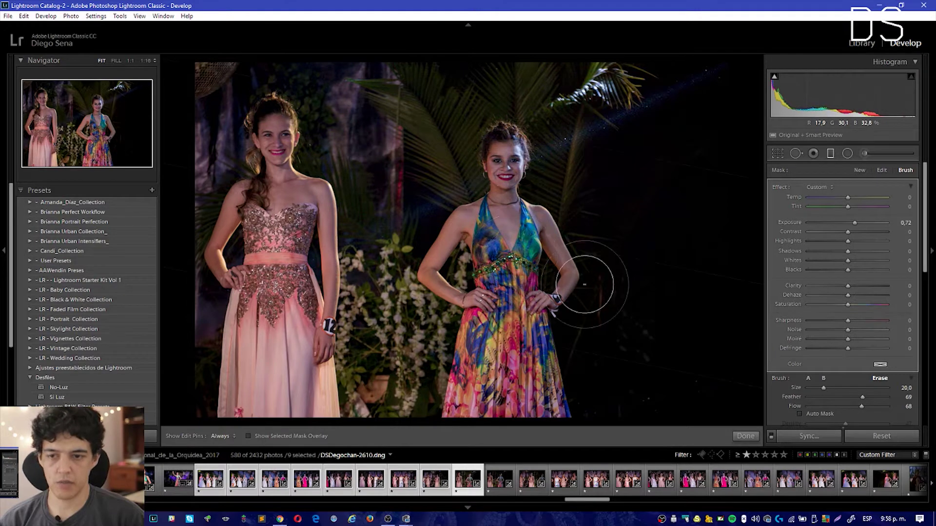
key(h)
key(ctrl+z)
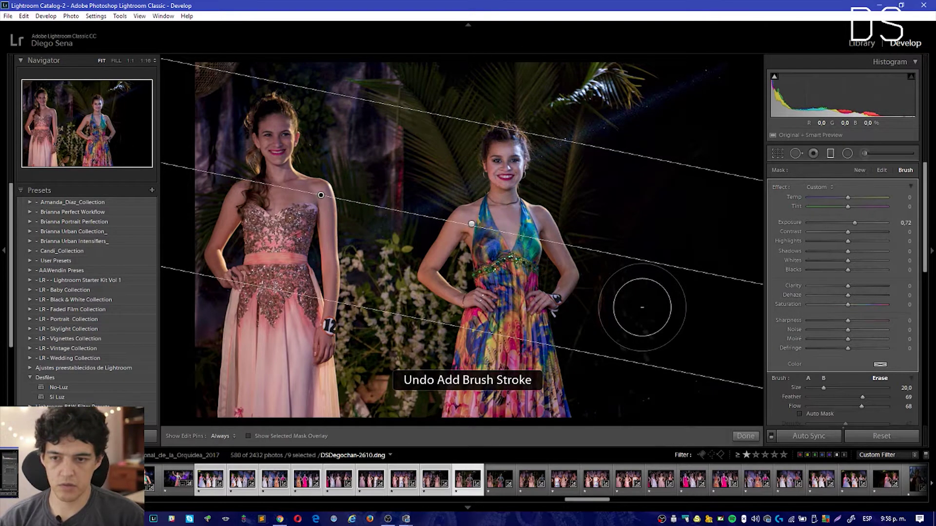
drag(861, 406, 841, 406)
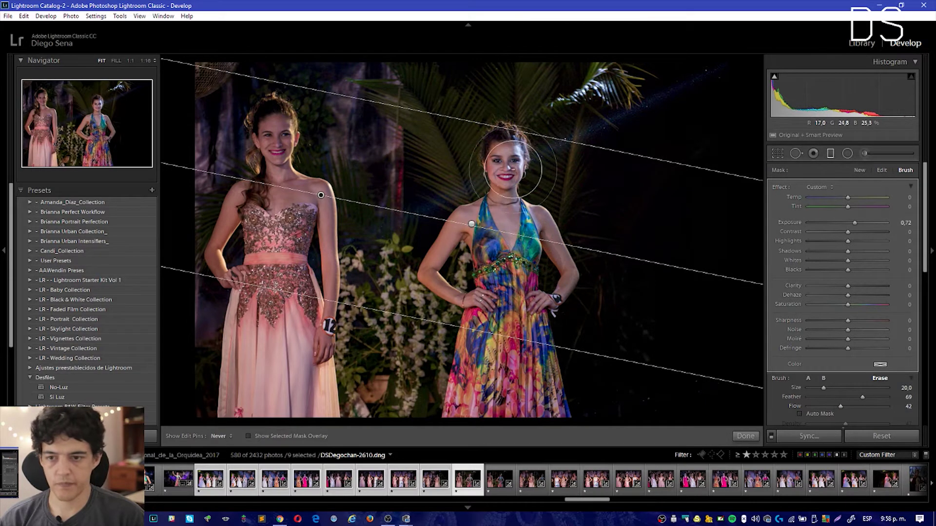
key(h)
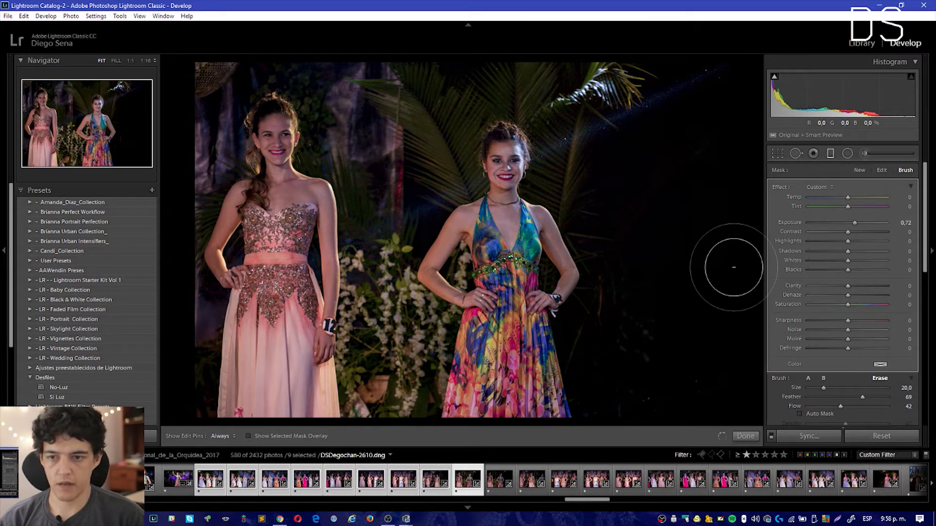
key(h)
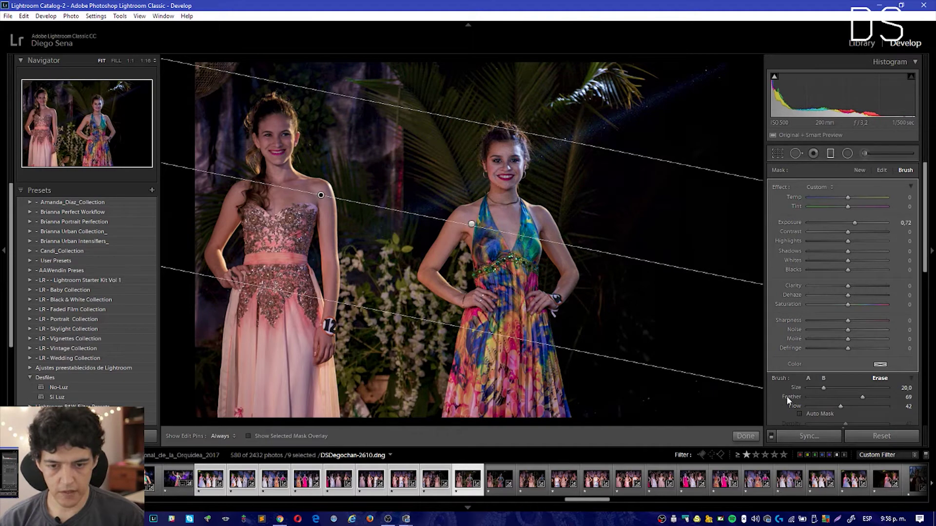
Toggle the graduated filter off and on repeatedly to compare before and after.
scroll(787, 398, down, 2)
click(774, 413)
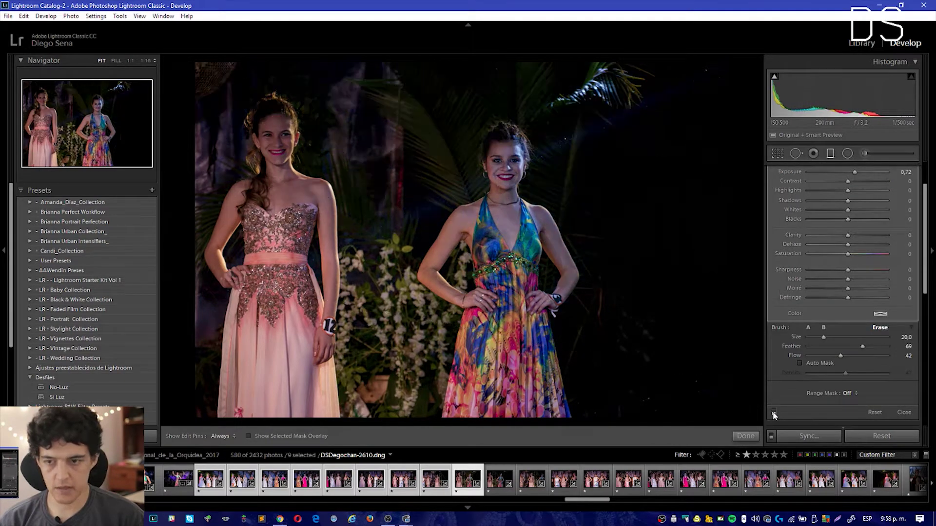
click(773, 413)
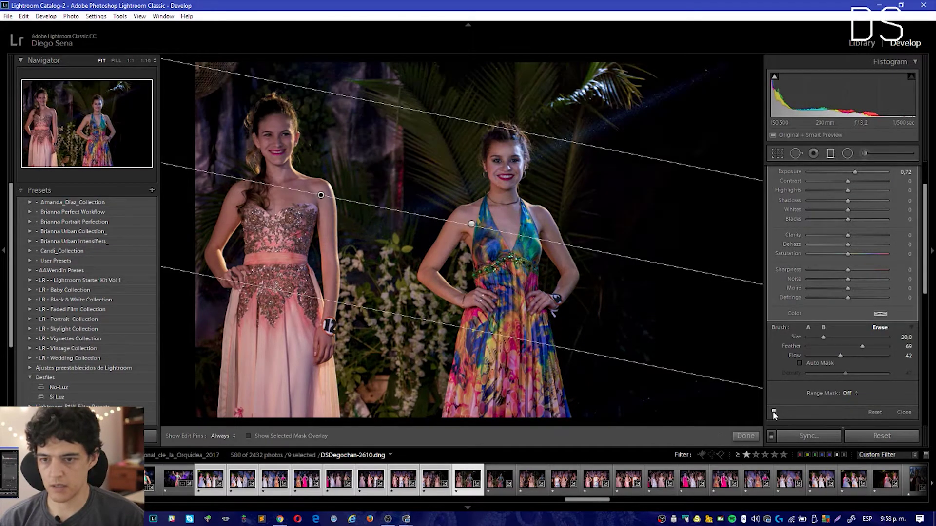
click(773, 412)
click(773, 412)
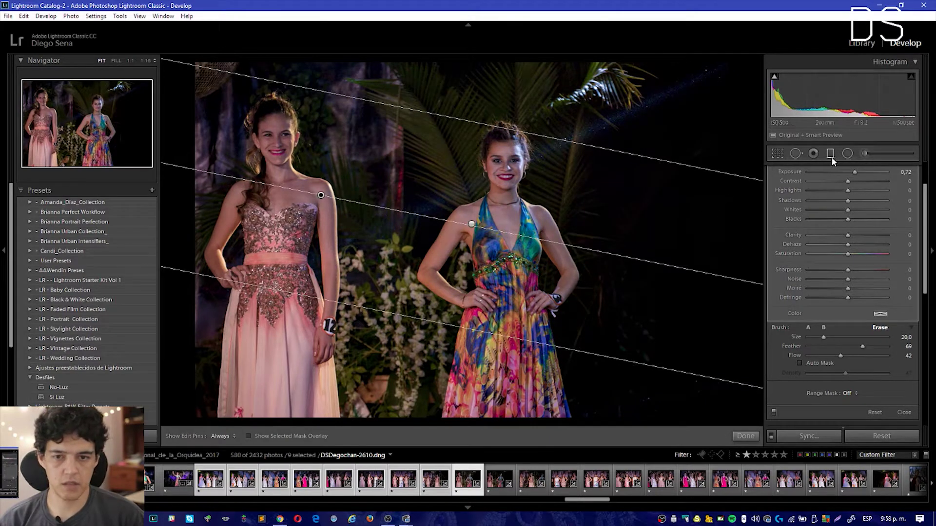
Inspect the woman's face at 1:1, return to Fit, and bring up a filmstrip thumbnail's Edit In options.
click(831, 156)
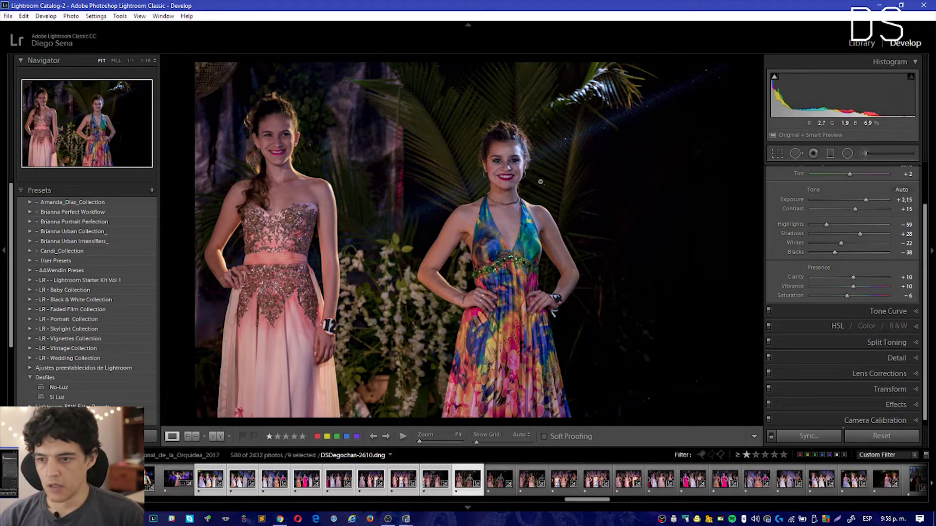
click(507, 159)
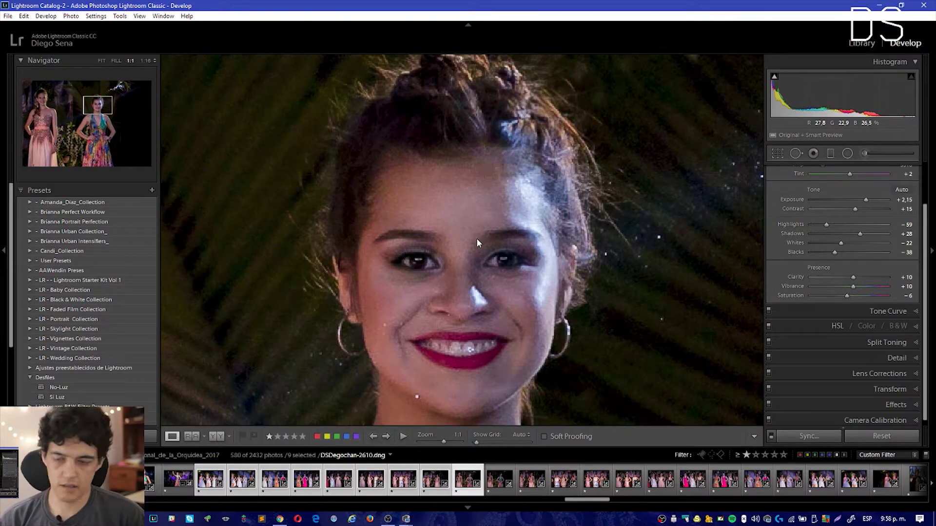
scroll(475, 238, down, 2)
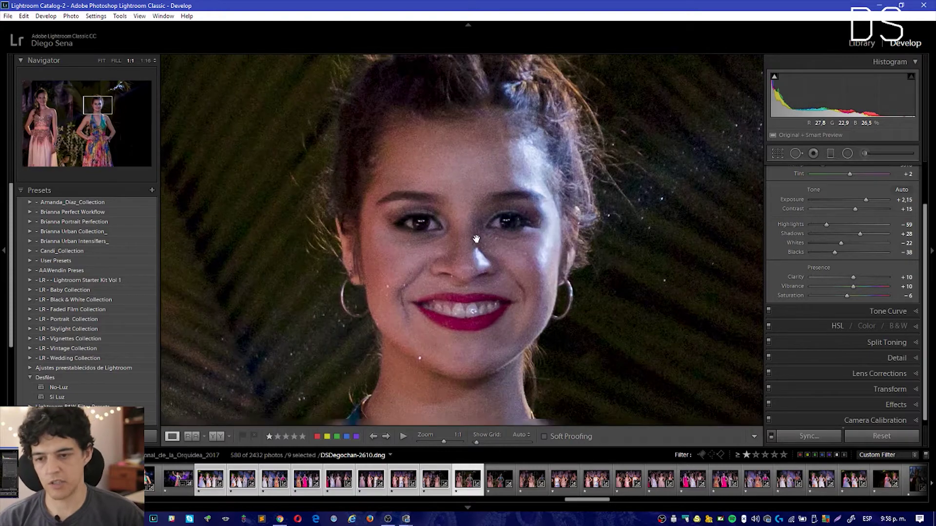
drag(476, 238, 616, 207)
click(606, 225)
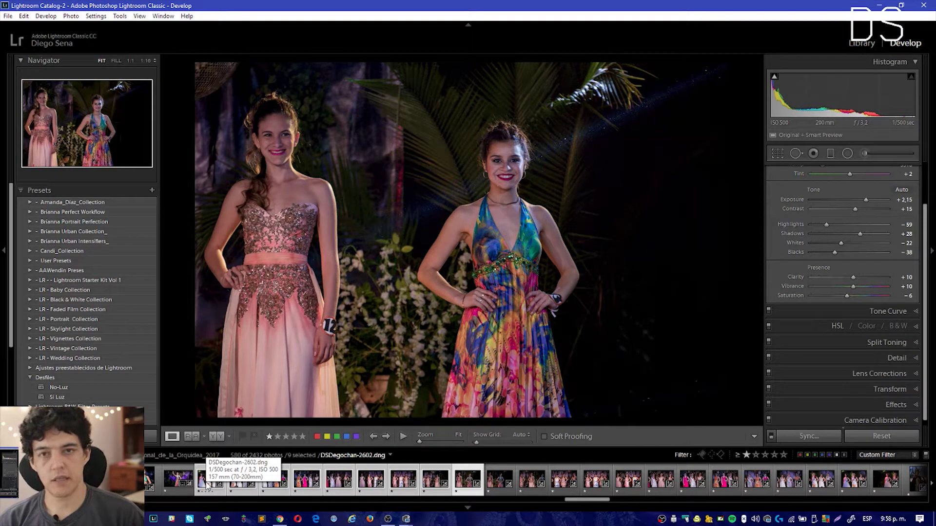
right_click(207, 484)
mouse_move(249, 262)
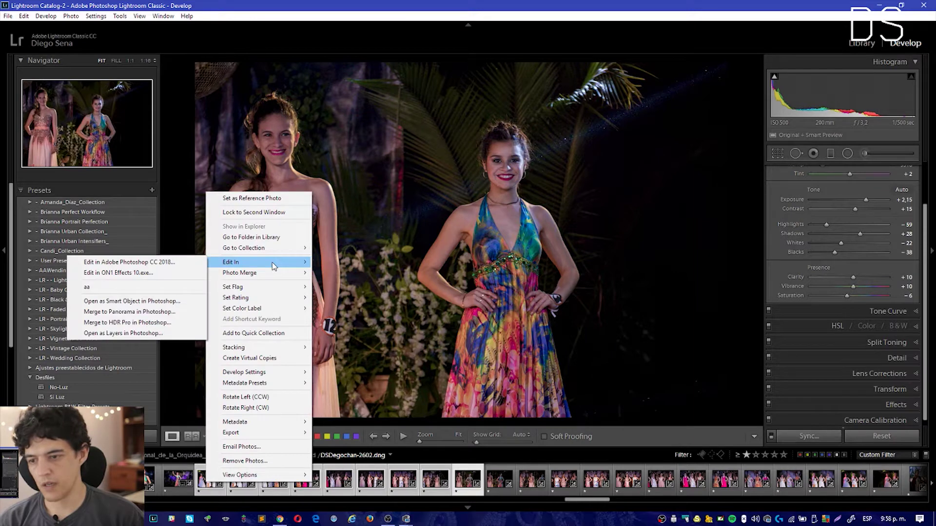
Send DNGs 2602–2610 to Photoshop's Merge to Panorama with Auto layout and Blend Images Together.
click(161, 312)
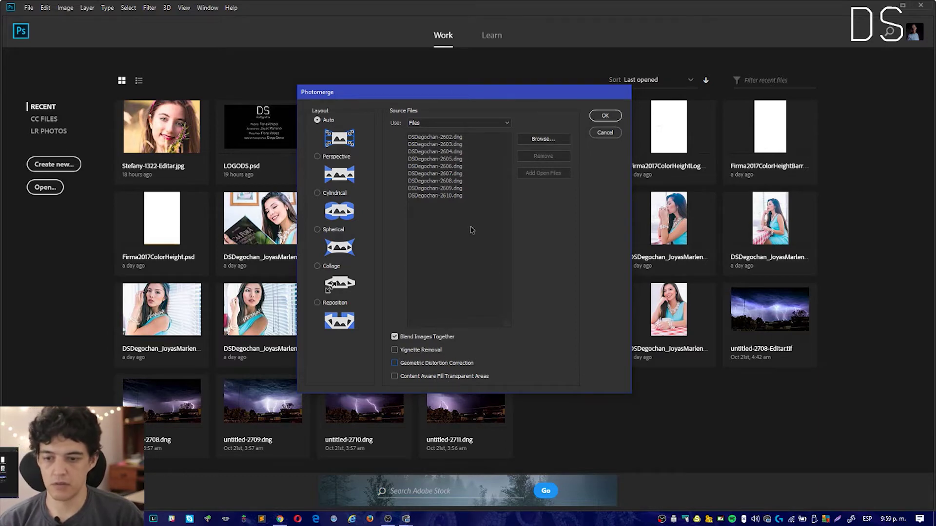
Run Photomerge on the nine DNGs, building a panorama with one masked layer per photo.
click(603, 117)
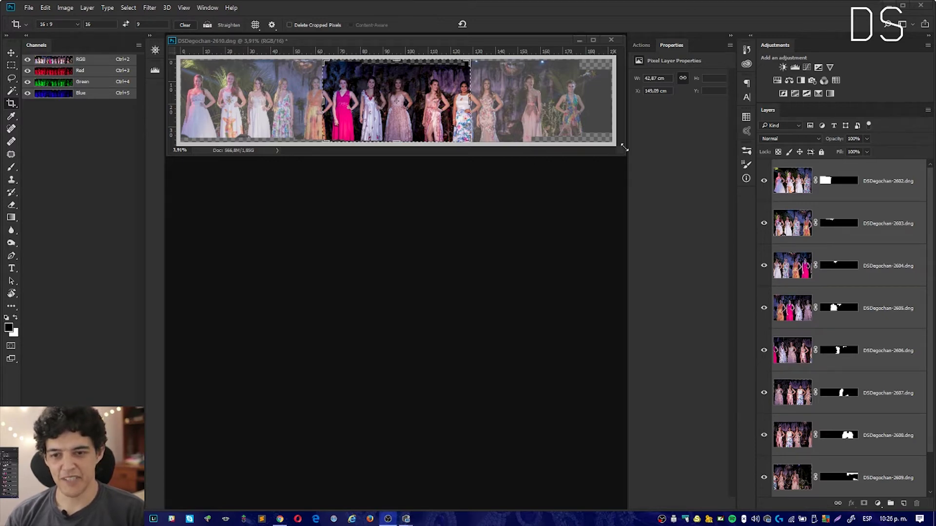
Clear the 16:9 crop without cropping, then zoom onto the leftmost women in full-screen view.
mouse_move(624, 147)
mouse_down()
mouse_move(701, 398)
mouse_move(697, 429)
mouse_up()
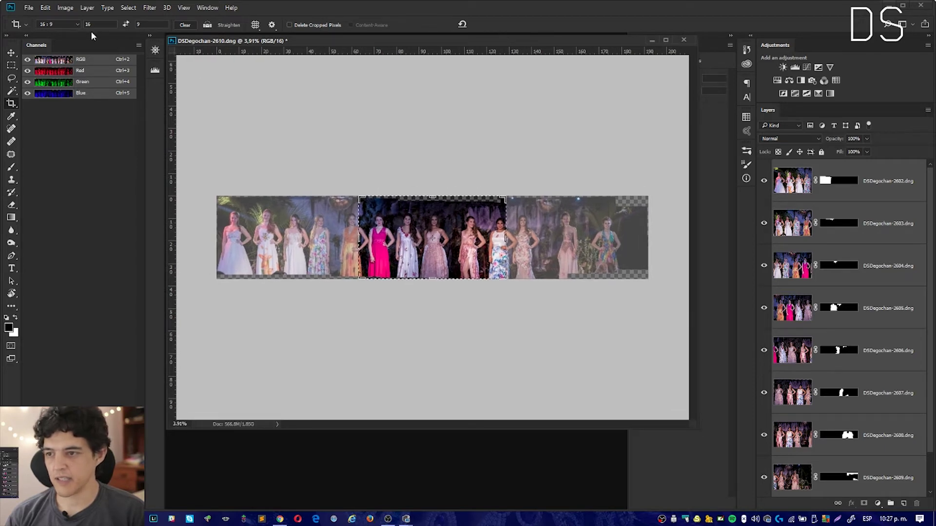
click(185, 25)
key(Escape)
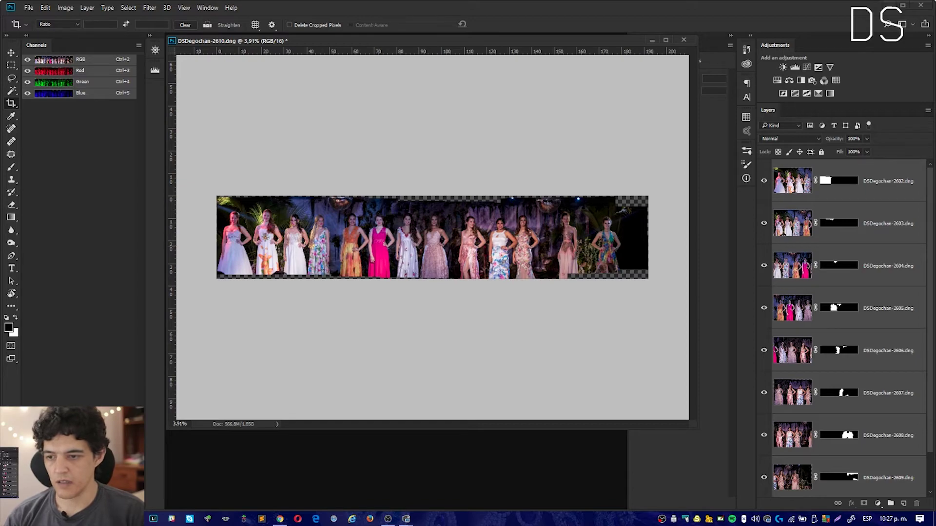
key(z)
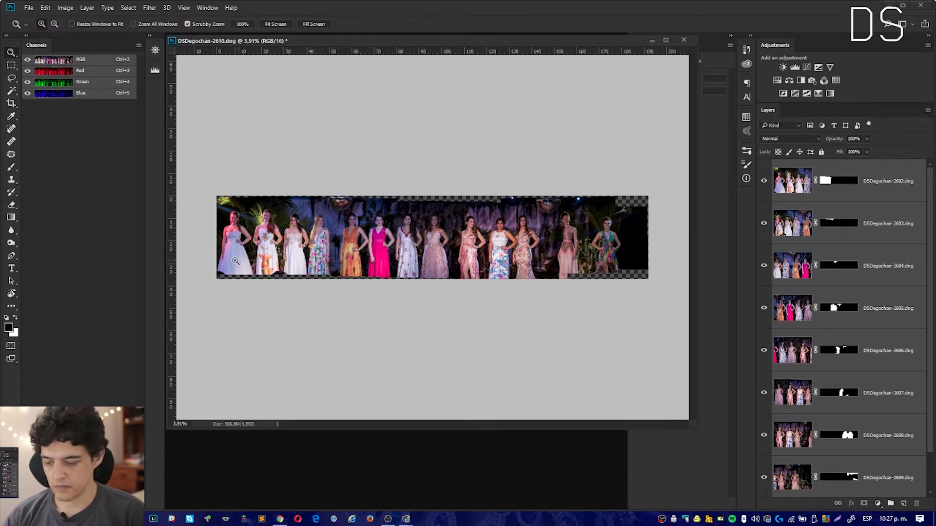
drag(245, 254, 397, 225)
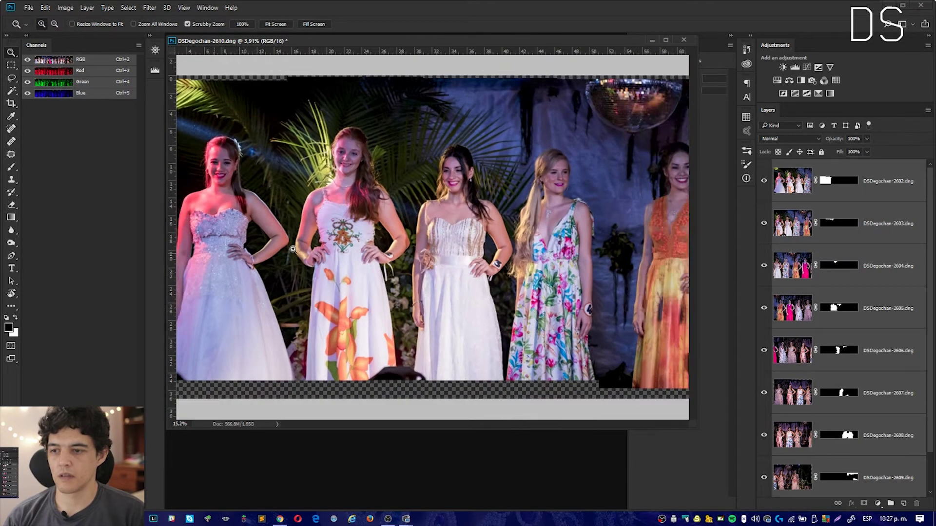
key(f)
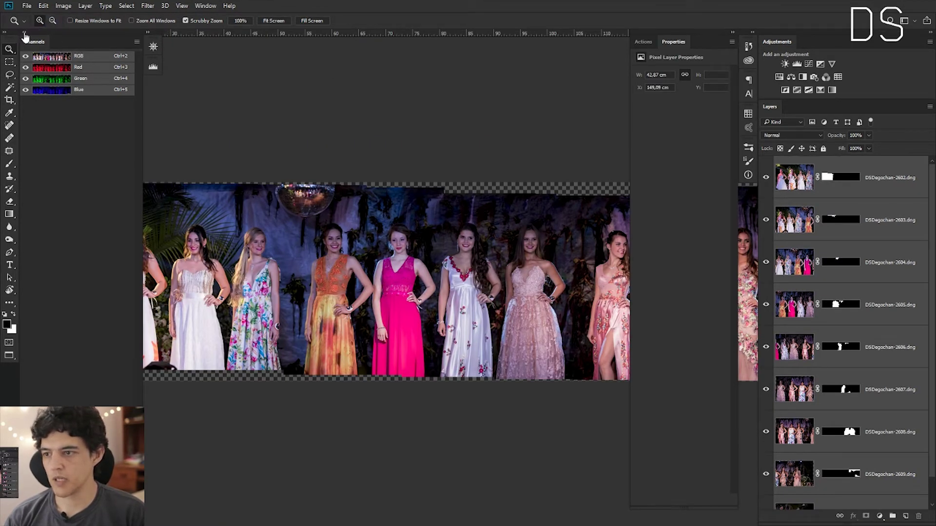
Collapse the Channels panel to icons and pan the canvas to show the leftmost three women.
click(23, 33)
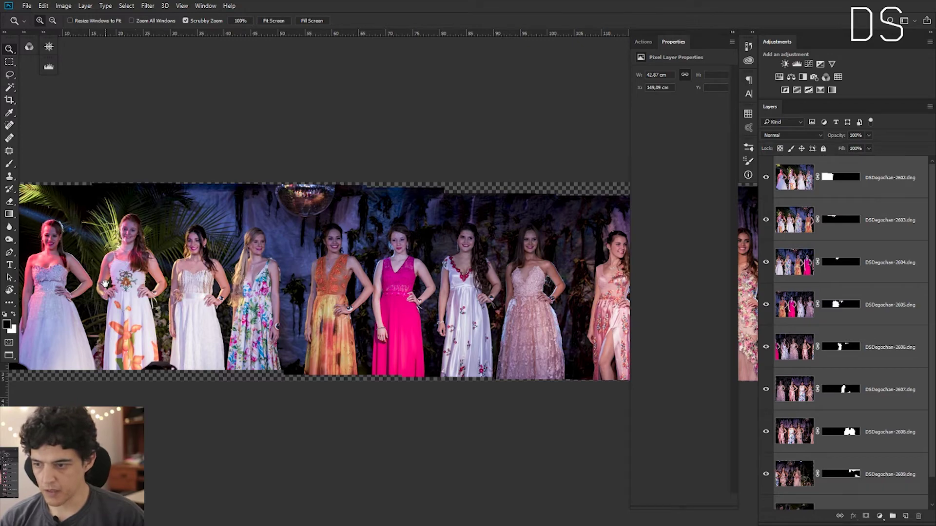
mouse_move(105, 283)
mouse_down()
mouse_move(228, 265)
mouse_move(270, 247)
mouse_up()
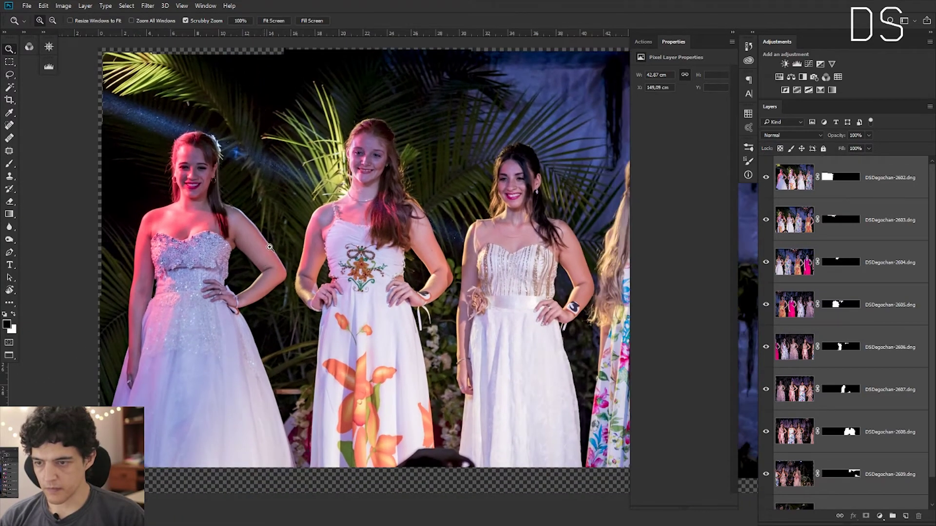
Pan along the lineup from the left-end women toward the pink-gown woman at the right.
drag(220, 190, 226, 189)
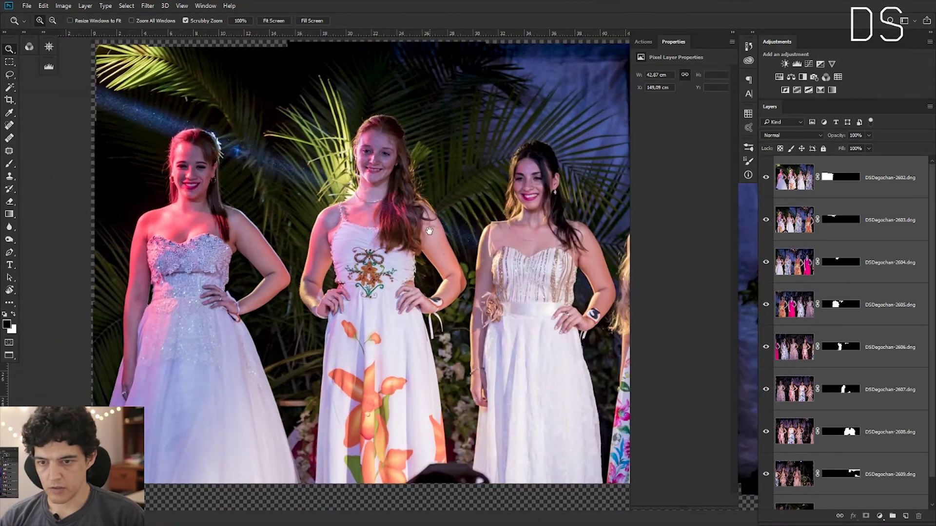
drag(419, 229, 234, 232)
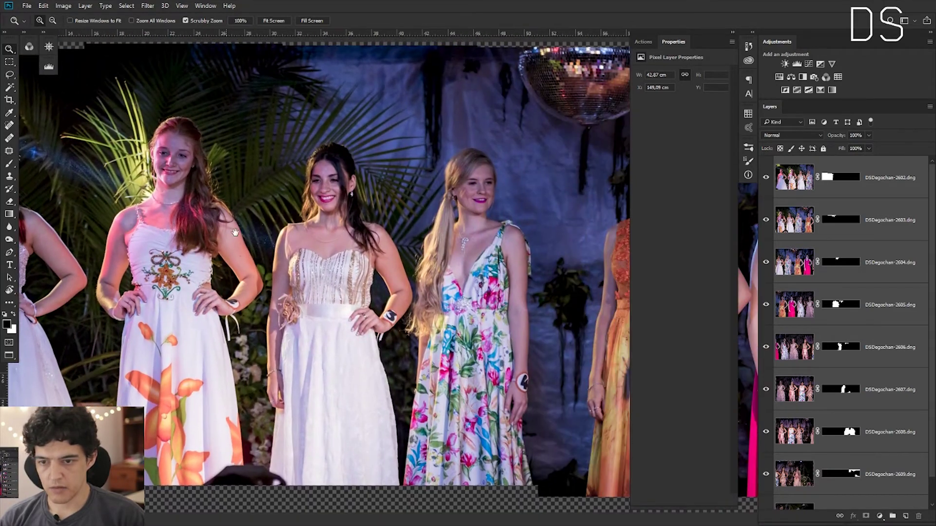
drag(471, 263, 300, 255)
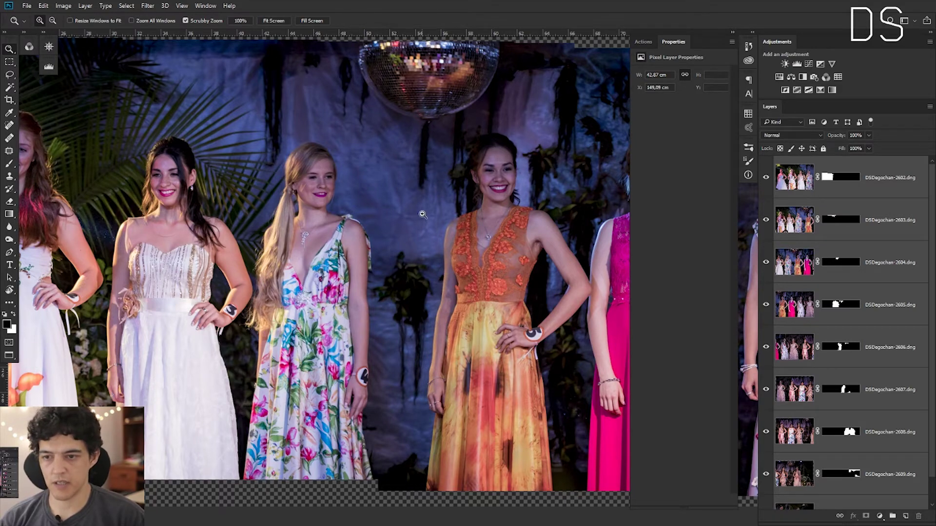
drag(430, 235, 152, 227)
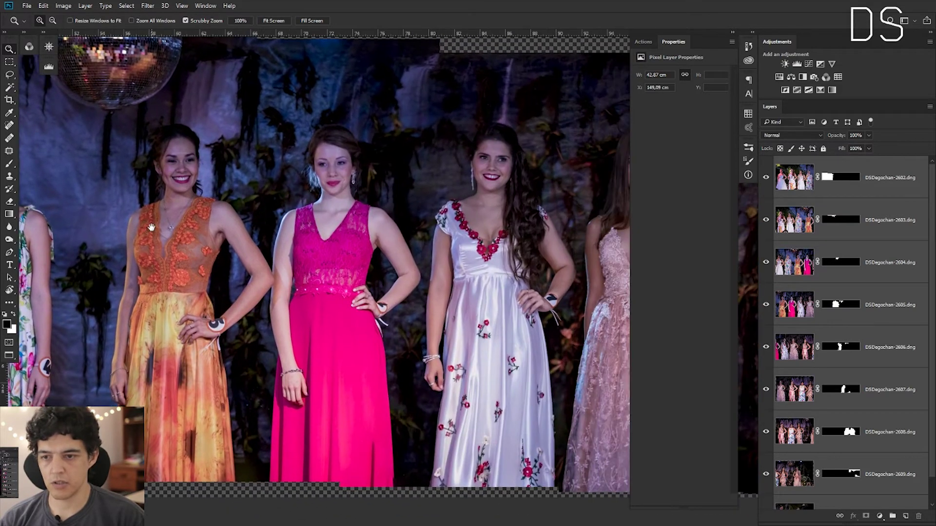
drag(375, 217, 138, 217)
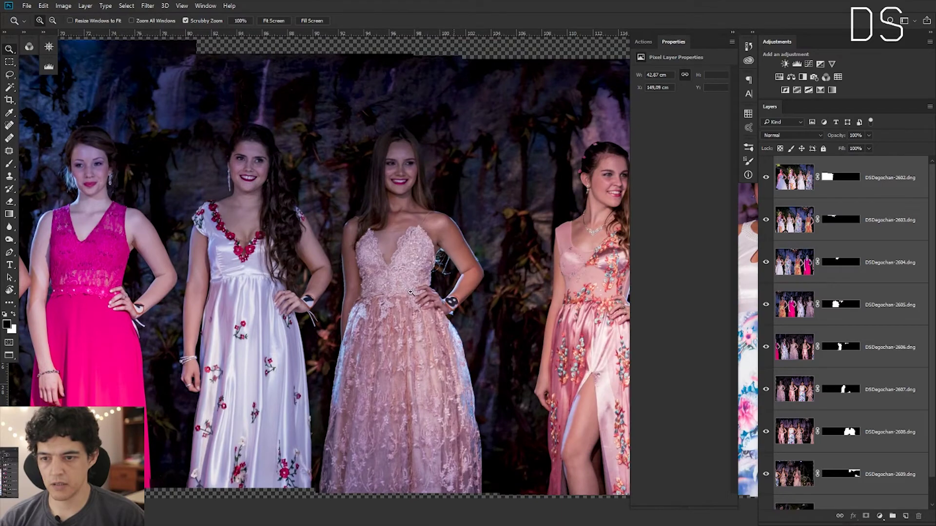
drag(471, 224, 264, 203)
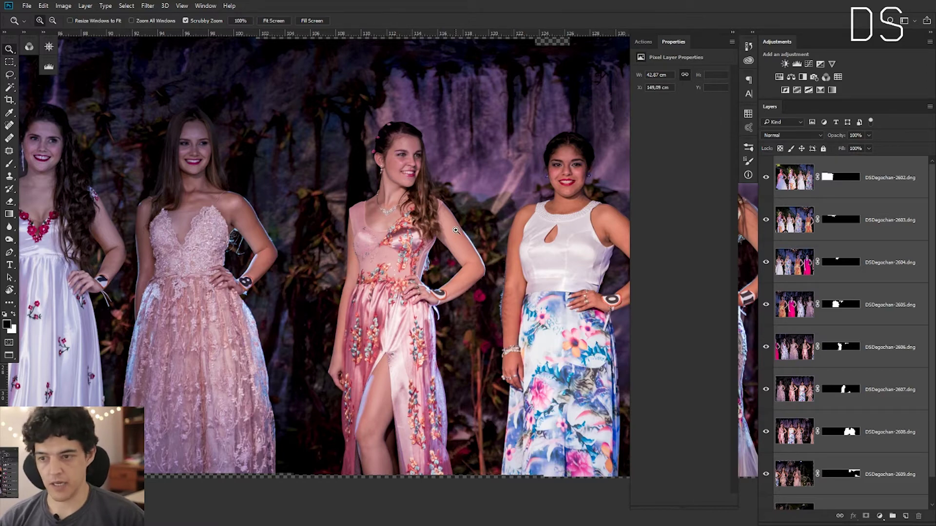
drag(489, 229, 414, 202)
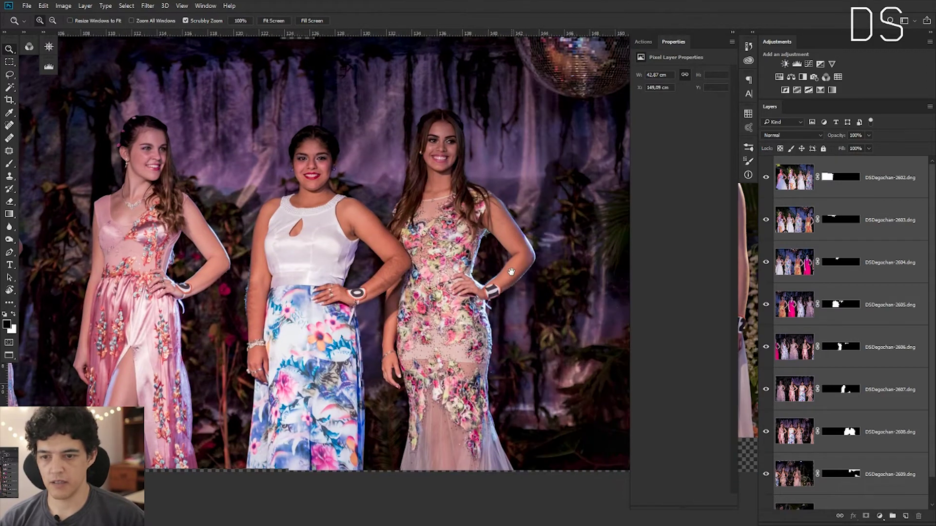
drag(511, 272, 289, 270)
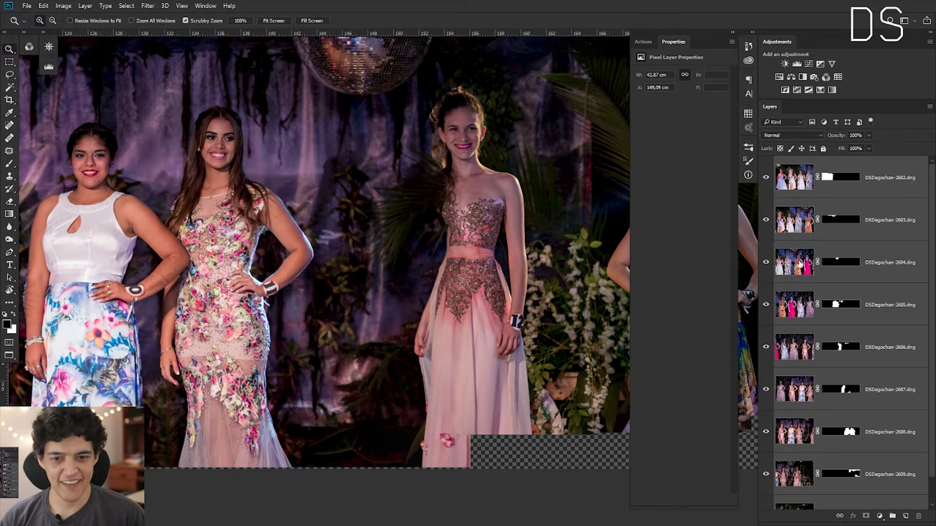
Select the DSDegochan-2609 layer in the Layers panel and switch over to Lightroom.
scroll(804, 261, down, 1)
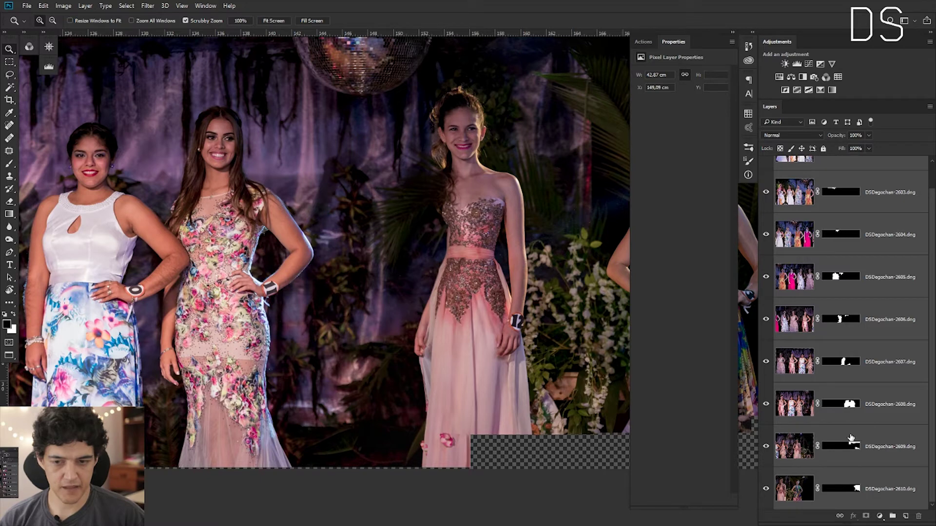
click(851, 439)
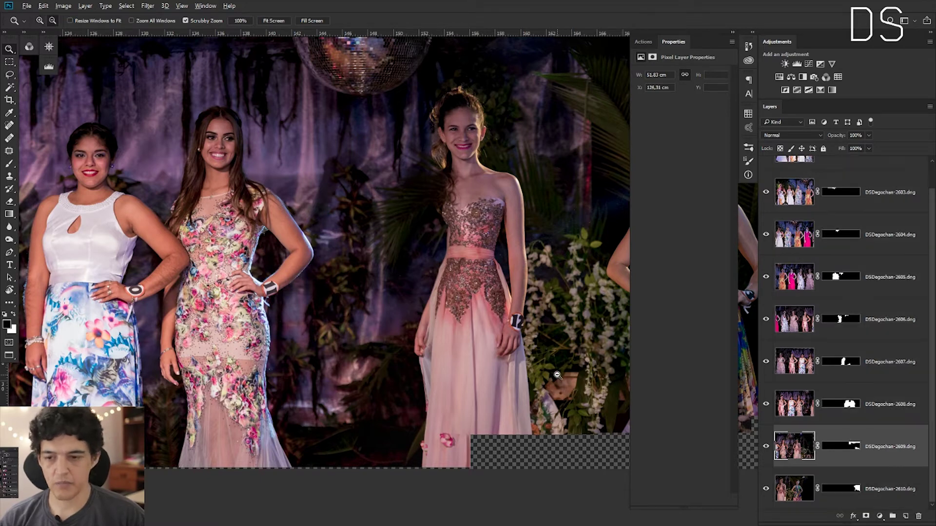
key(alt+Tab)
key(alt+Tab)
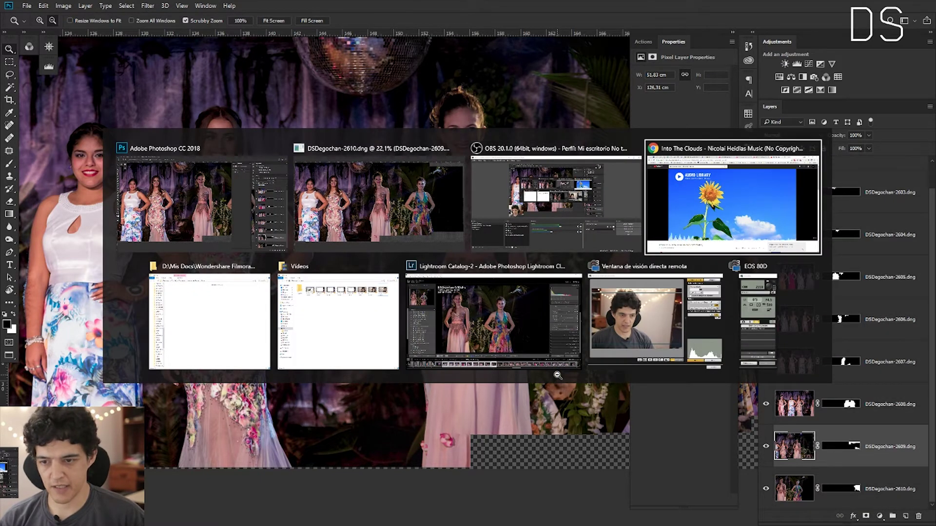
key(alt+Tab)
key(alt+Tab)
key(alt+Tab)
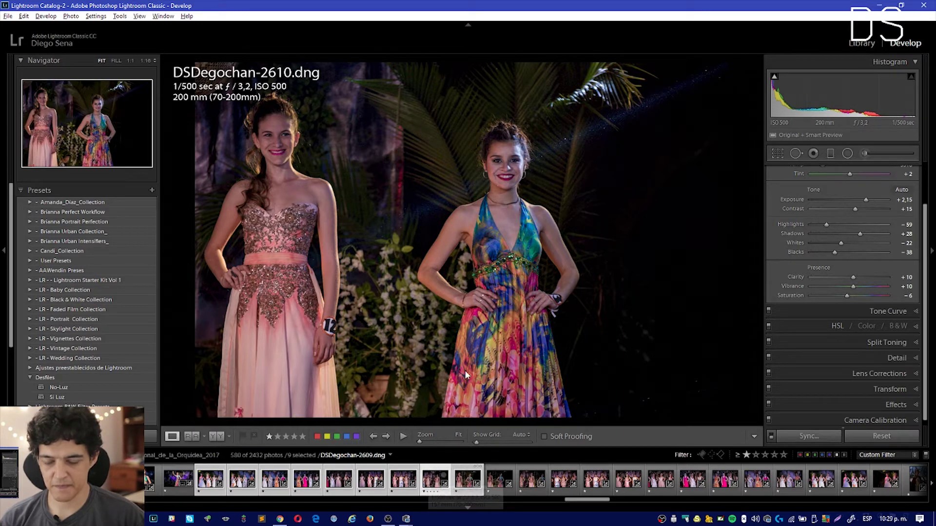
View the original DSDegochan-2609 and 2610 shots in the filmstrip, then return to Photoshop.
click(435, 482)
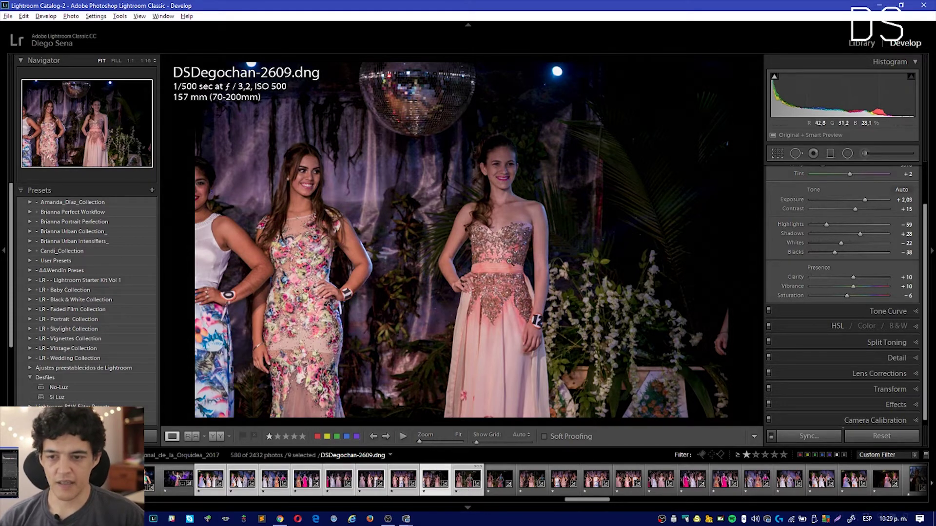
click(466, 482)
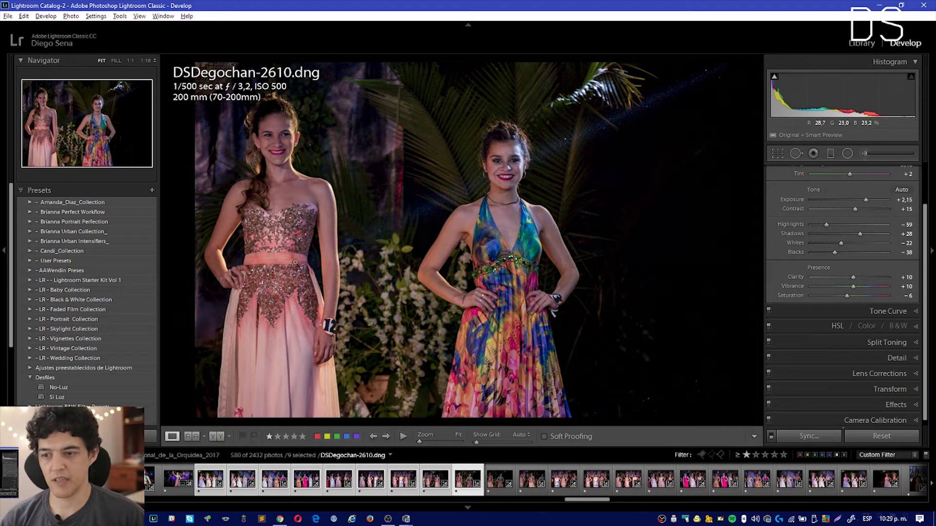
key(alt+Tab)
key(Tab)
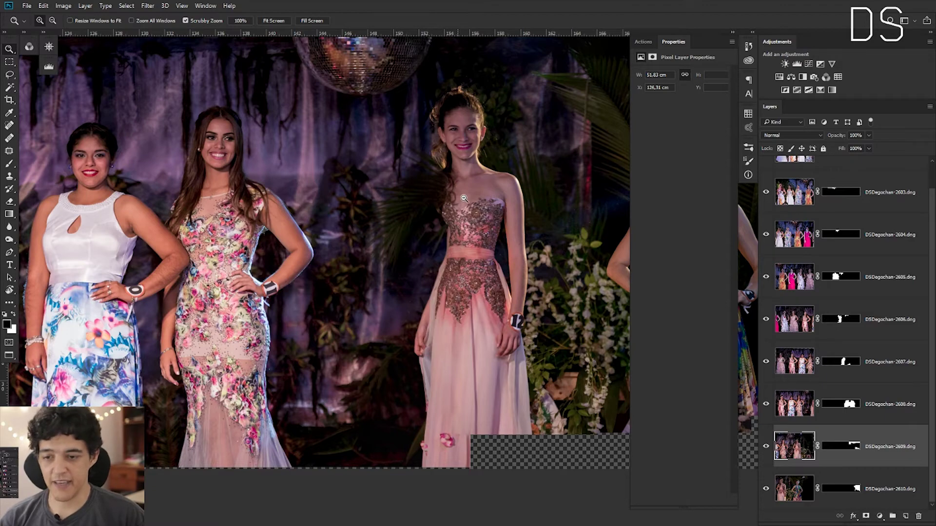
Zoom in on the pink-gown woman and toggle DSDegochan-2610's visibility to see what it covers.
mouse_move(458, 198)
mouse_down()
mouse_move(486, 200)
mouse_move(449, 175)
mouse_up()
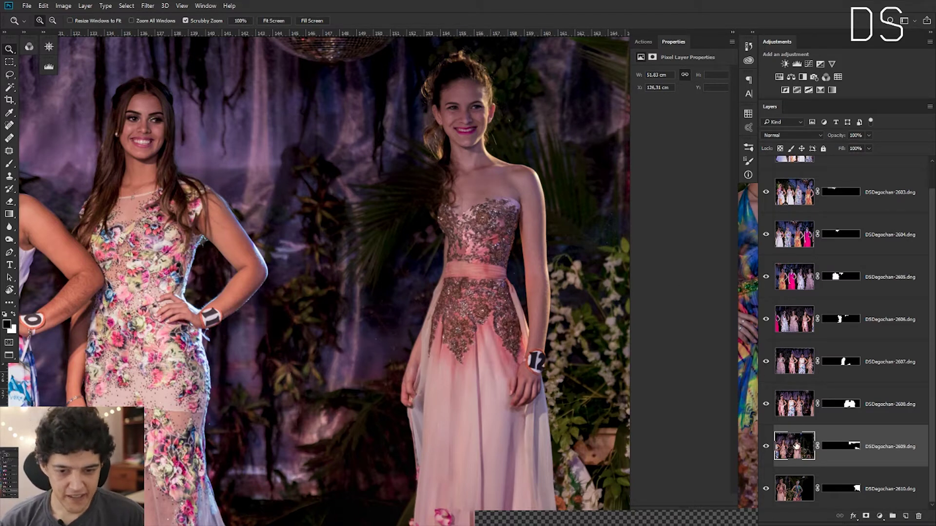
click(767, 490)
click(766, 490)
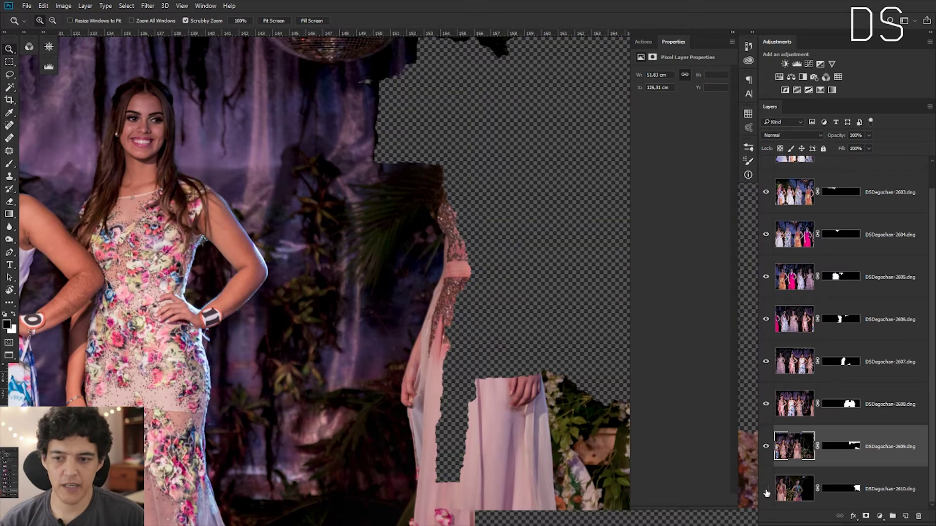
click(766, 490)
click(767, 490)
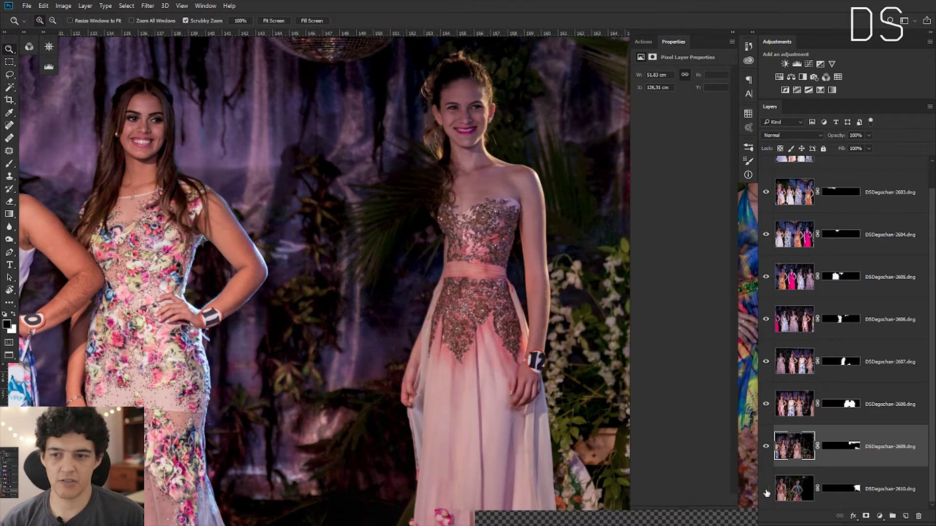
click(766, 490)
click(766, 490)
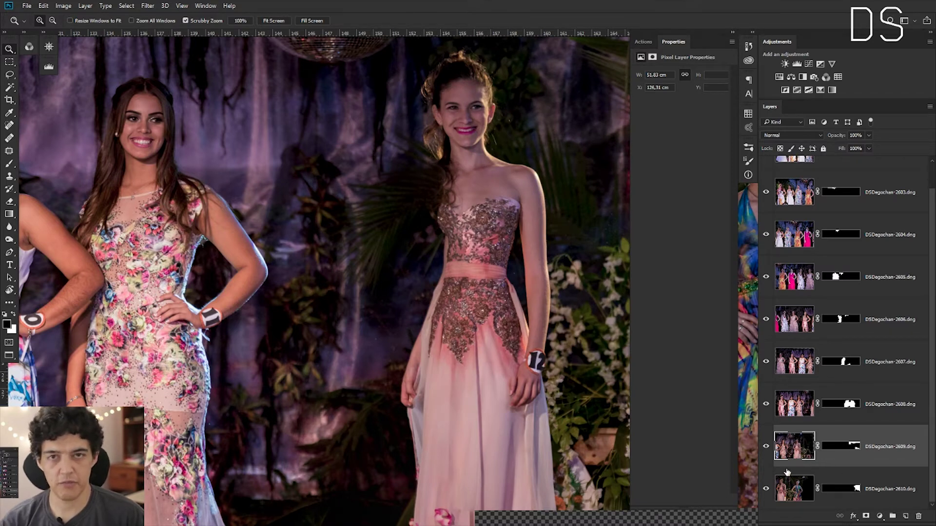
click(766, 490)
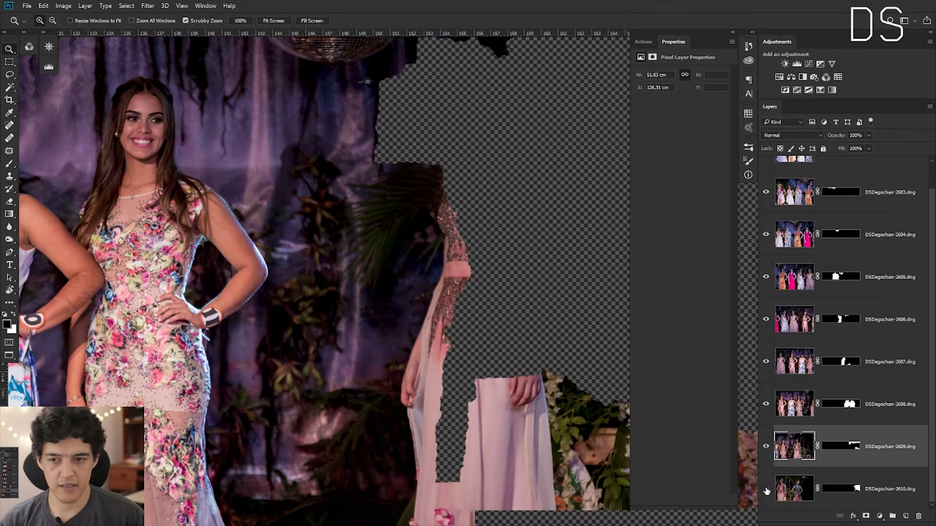
click(766, 490)
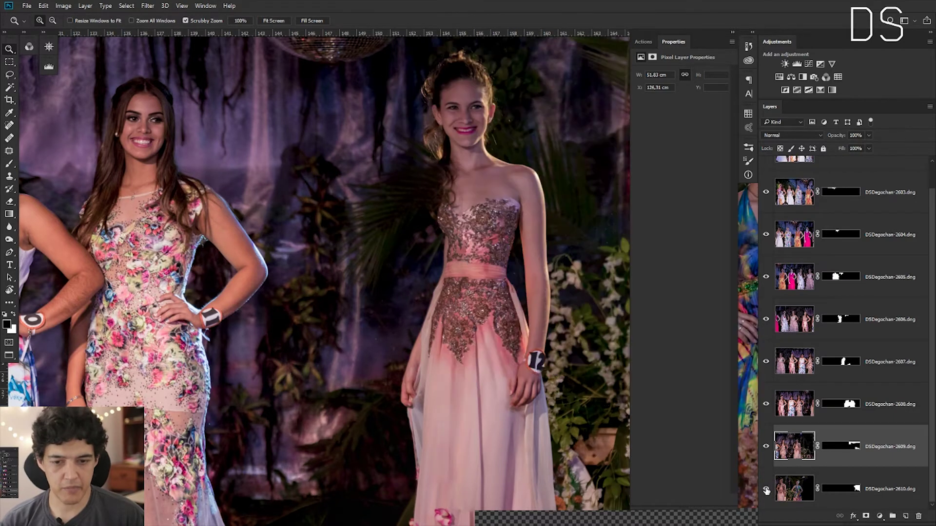
Toggle DSDegochan-2609 and DSDegochan-2608 visibility to compare their coverage of the woman.
click(768, 449)
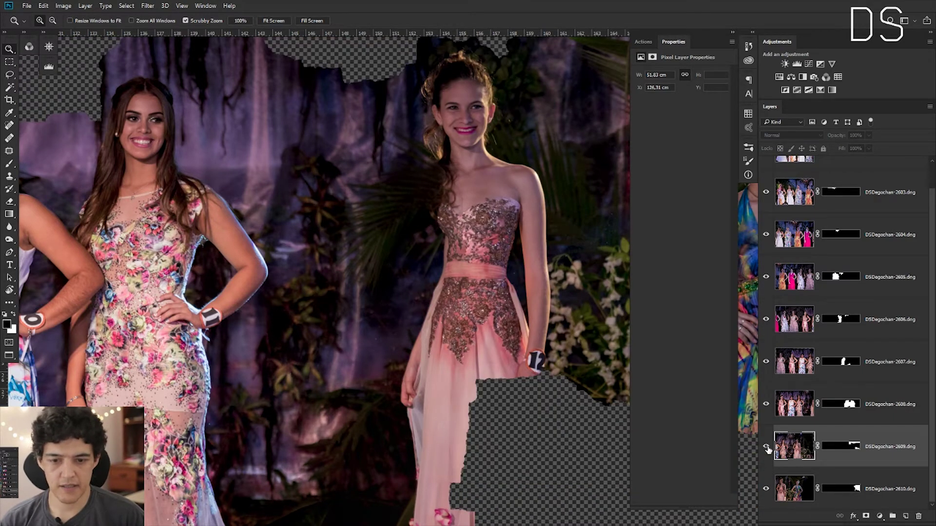
click(767, 447)
click(766, 405)
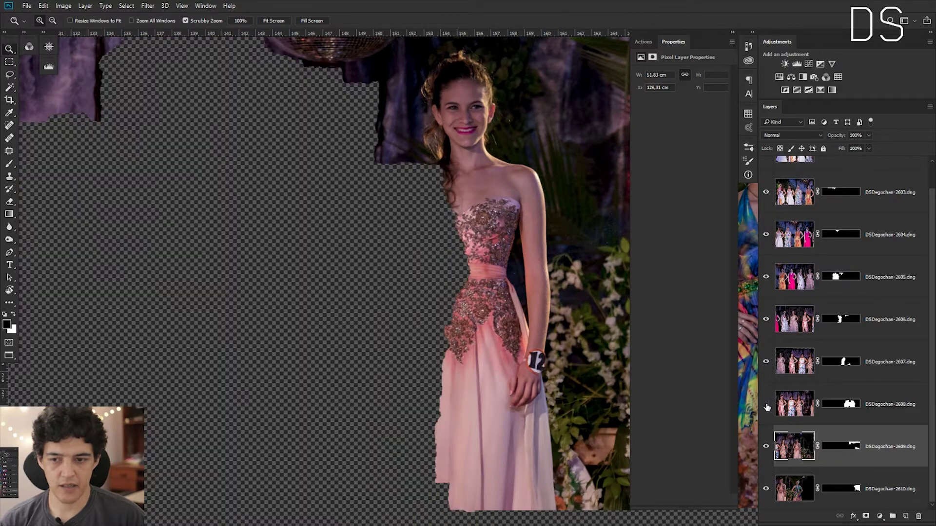
click(766, 405)
click(766, 405)
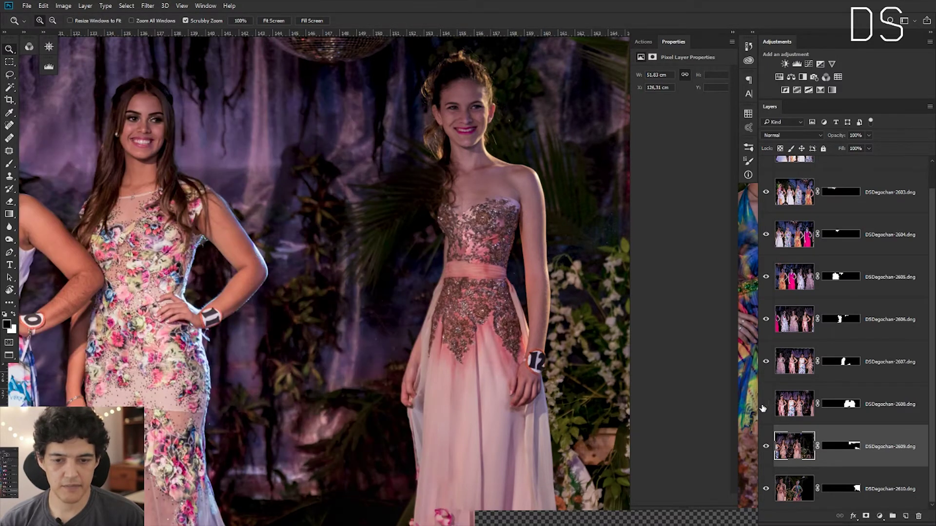
click(763, 407)
click(763, 407)
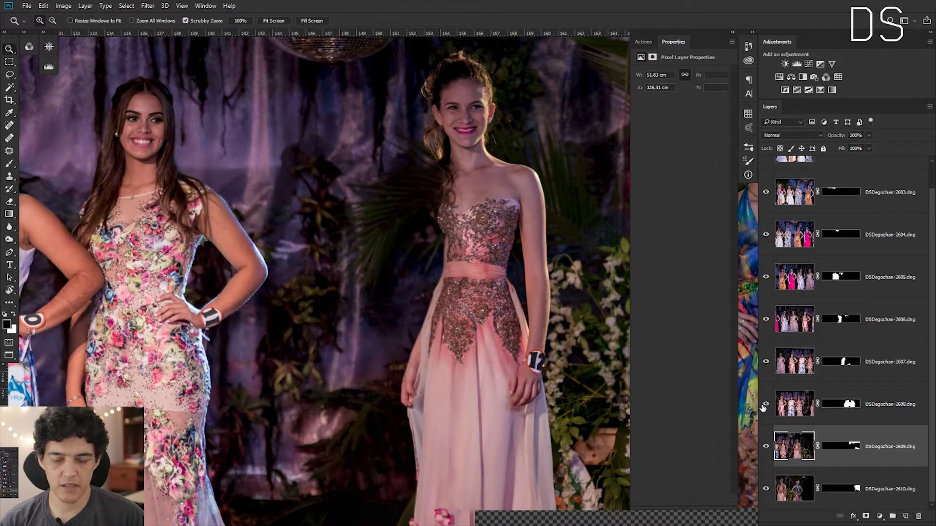
Recheck layers 2608–2610 by toggling visibility, then target the DSDegochan-2608 layer mask.
click(767, 448)
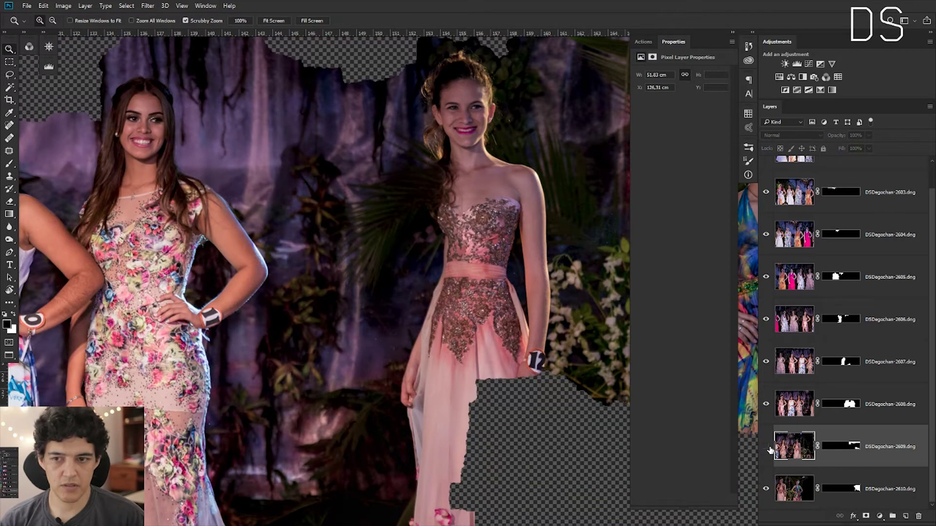
click(767, 491)
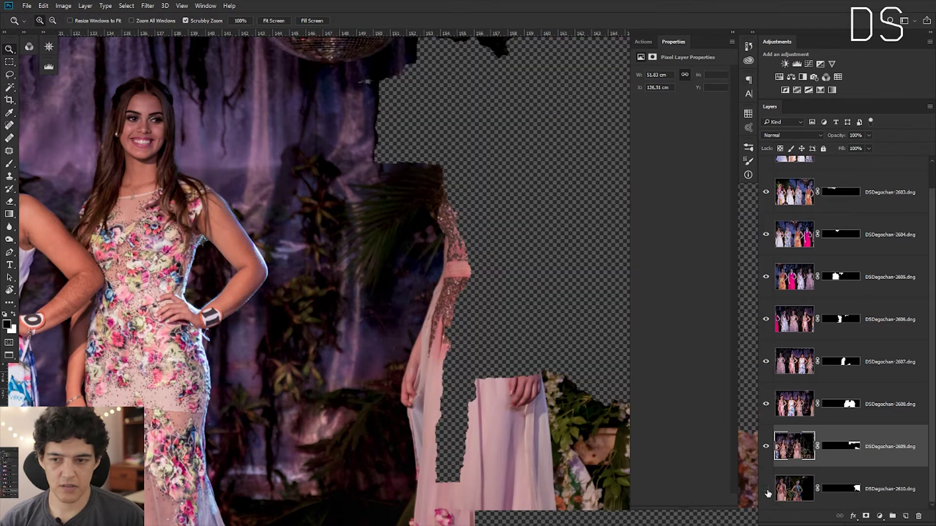
click(768, 492)
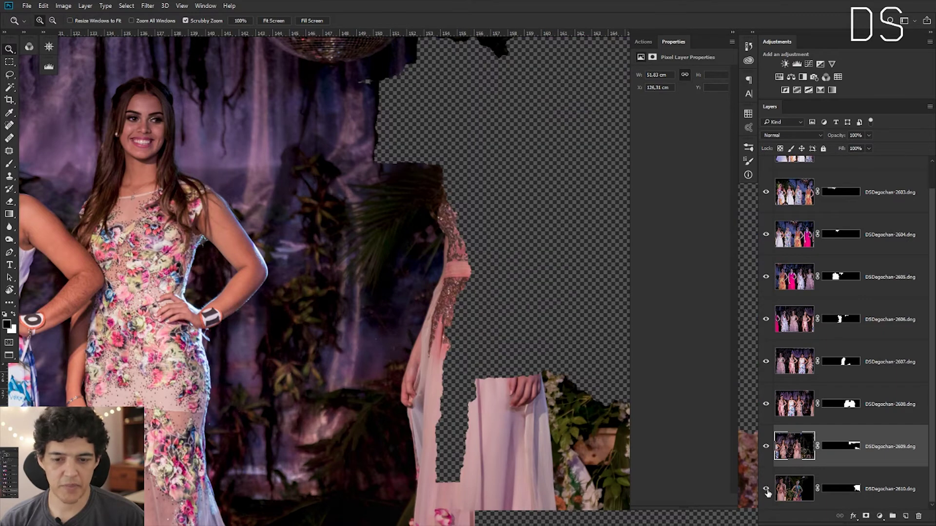
click(767, 490)
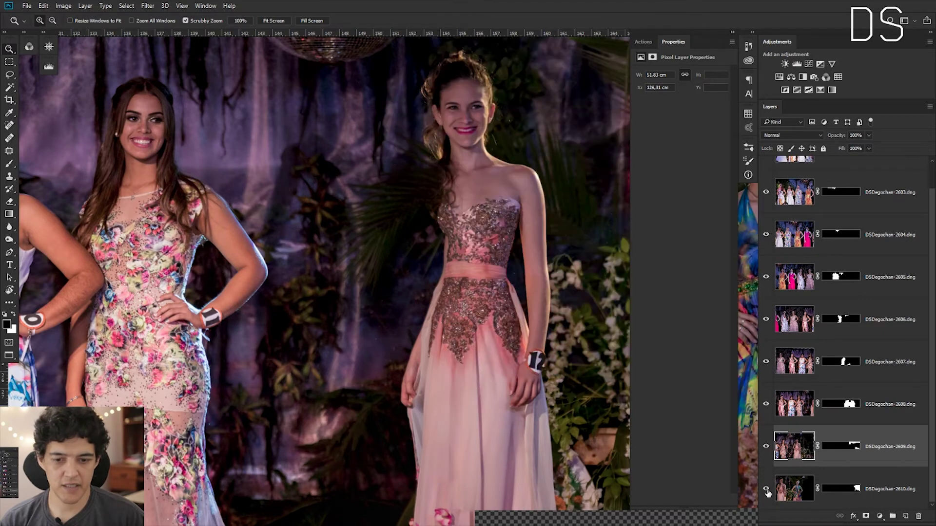
click(766, 448)
click(767, 447)
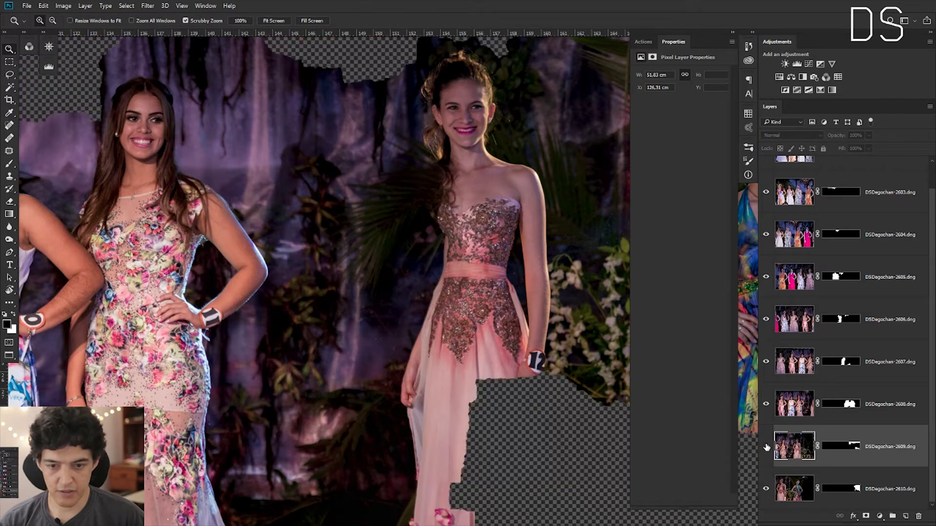
click(766, 447)
click(766, 447)
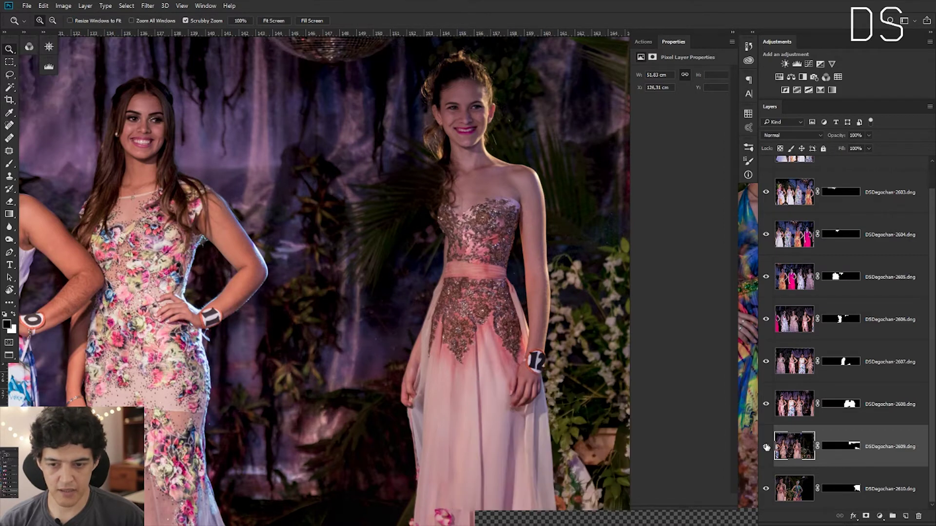
click(766, 490)
click(766, 405)
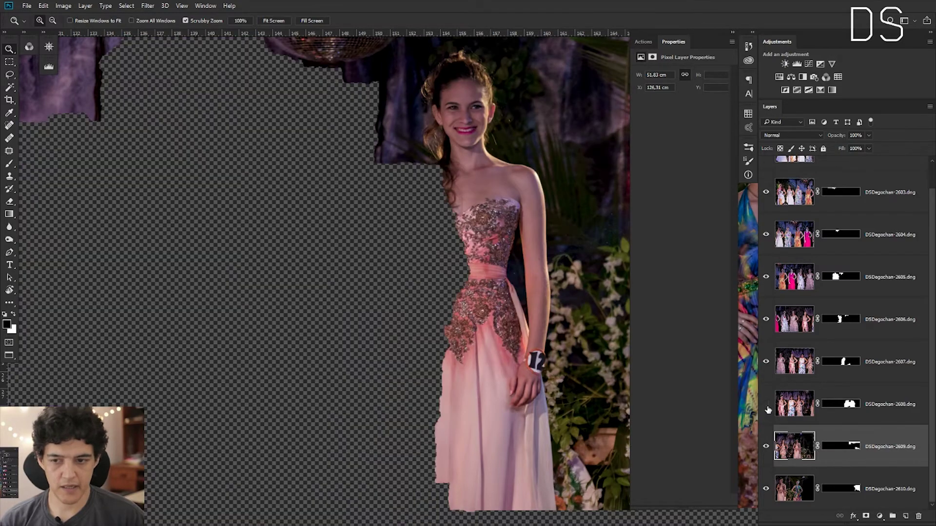
click(766, 405)
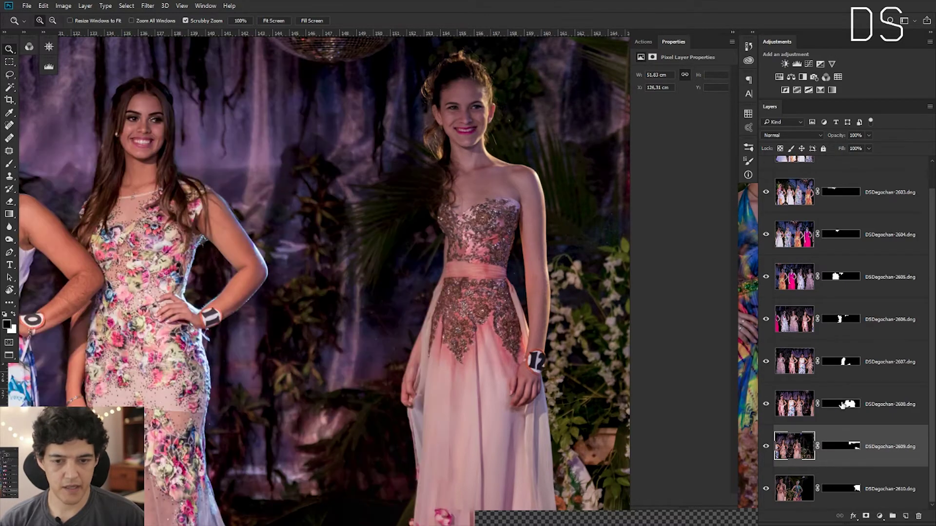
click(842, 406)
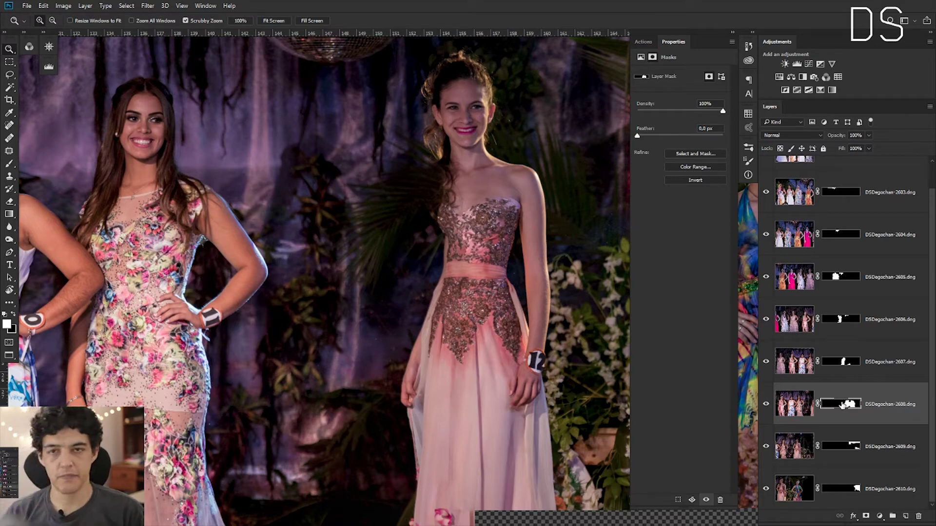
Fit the whole panorama in view, zoom in on one woman, and choose the Brush tool.
key(ctrl+0)
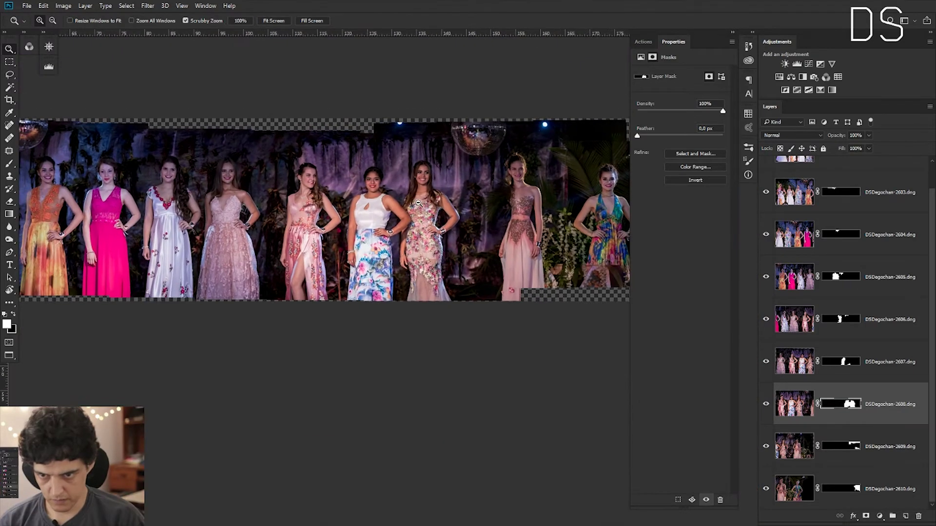
click(512, 199)
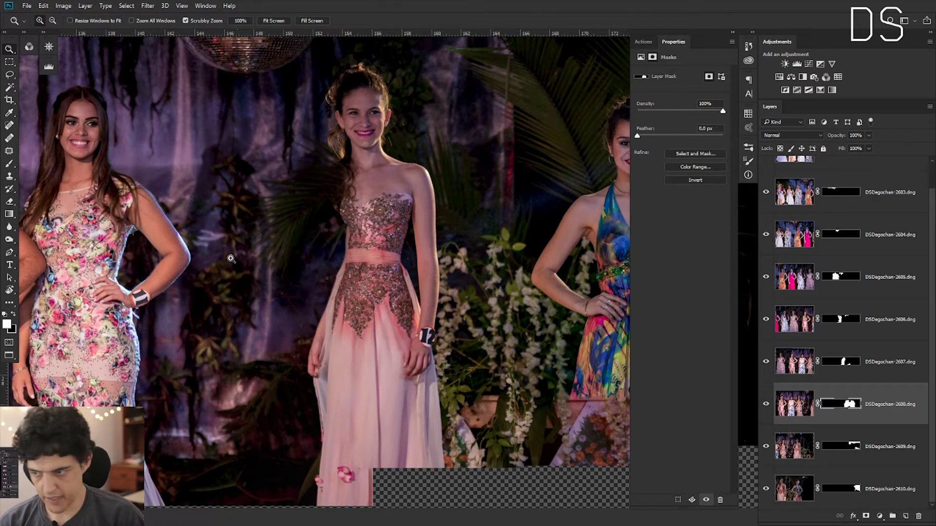
click(10, 165)
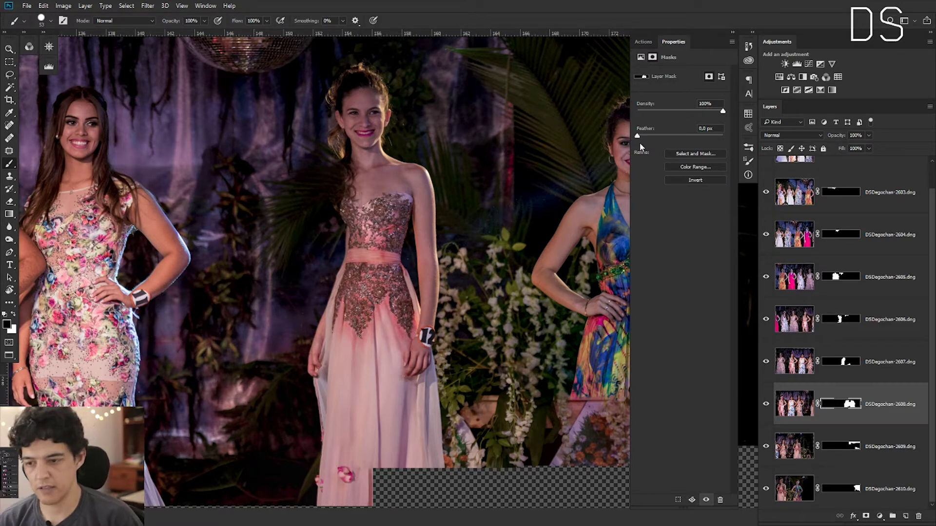
Set a smaller, fully soft brush and paint black on the 2608 mask beside the girl's shoulder and neck.
mouse_move(332, 214)
mouse_down()
mouse_move(380, 245)
mouse_move(300, 242)
mouse_move(334, 162)
mouse_up()
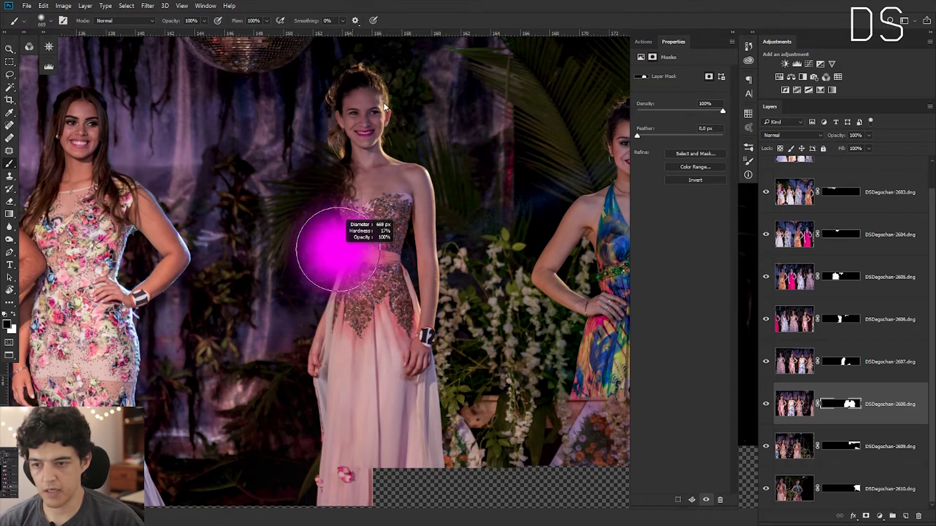
mouse_move(360, 117)
mouse_down()
mouse_move(341, 302)
mouse_move(352, 326)
mouse_up()
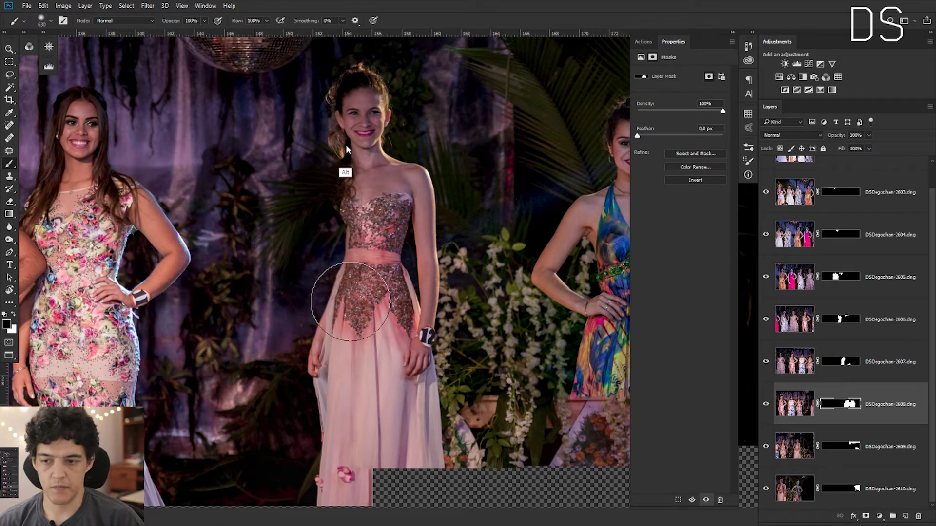
mouse_move(347, 162)
mouse_down()
mouse_move(365, 200)
mouse_move(357, 84)
mouse_up()
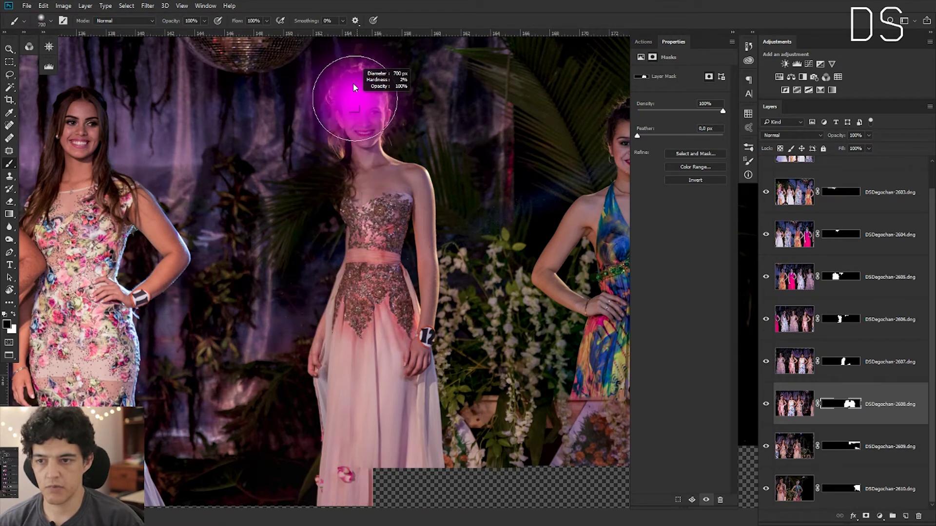
drag(312, 299, 303, 240)
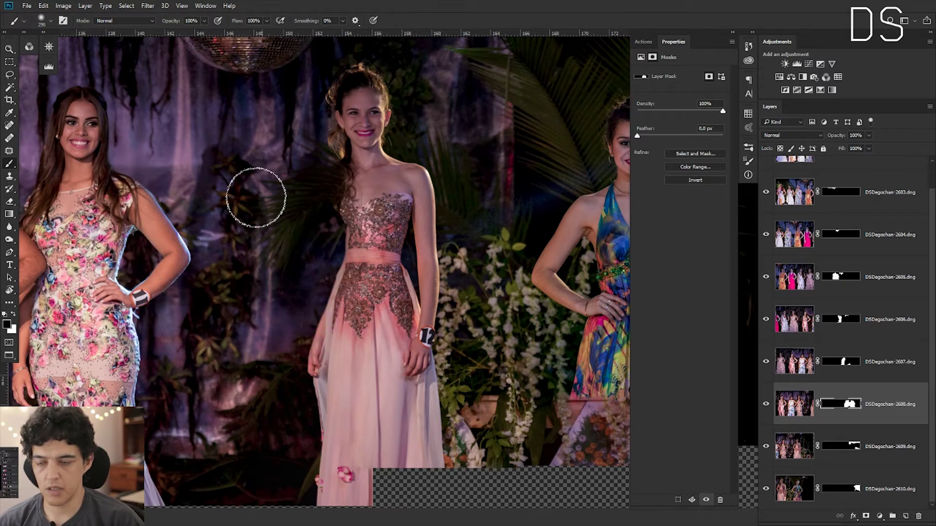
drag(331, 195, 511, 241)
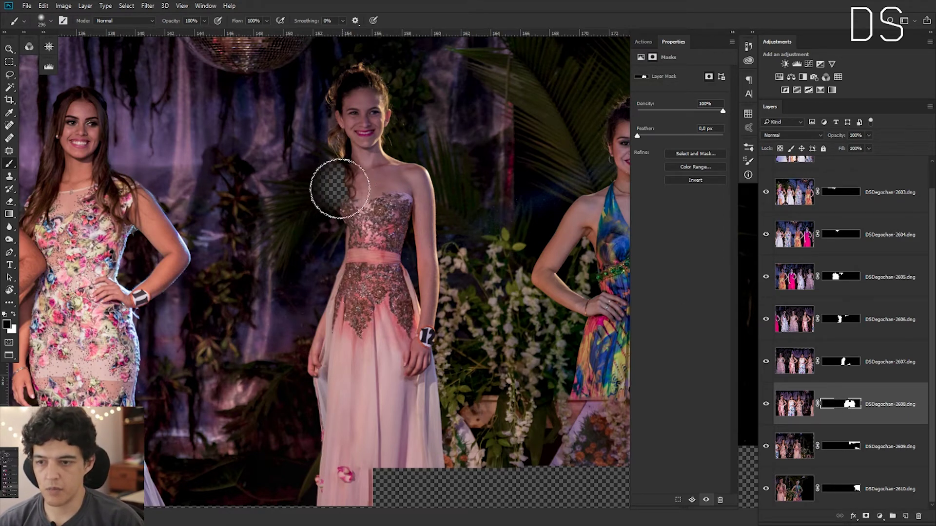
mouse_move(334, 198)
mouse_down()
mouse_move(335, 329)
mouse_move(317, 382)
mouse_move(317, 461)
mouse_up()
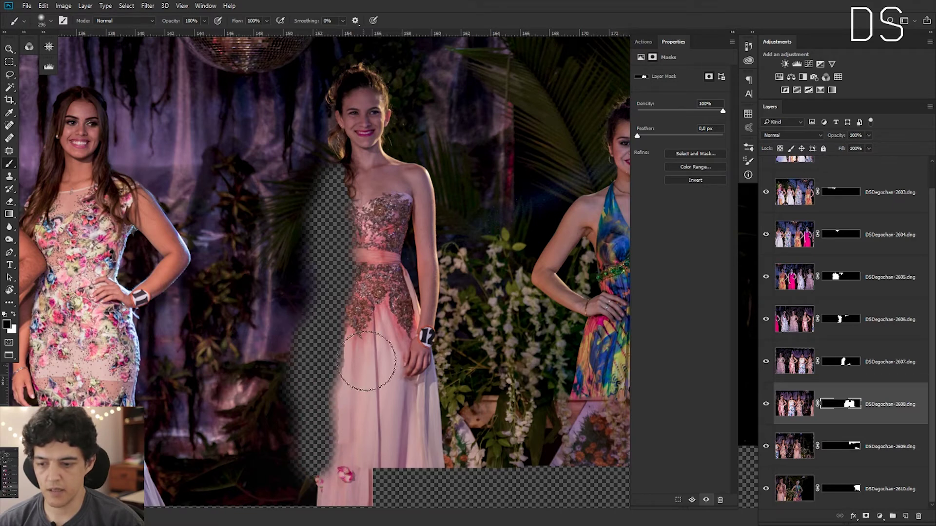
Reveal the girl's hair and skirt on the 2610 mask, then hide 2608 along her left arm.
click(847, 490)
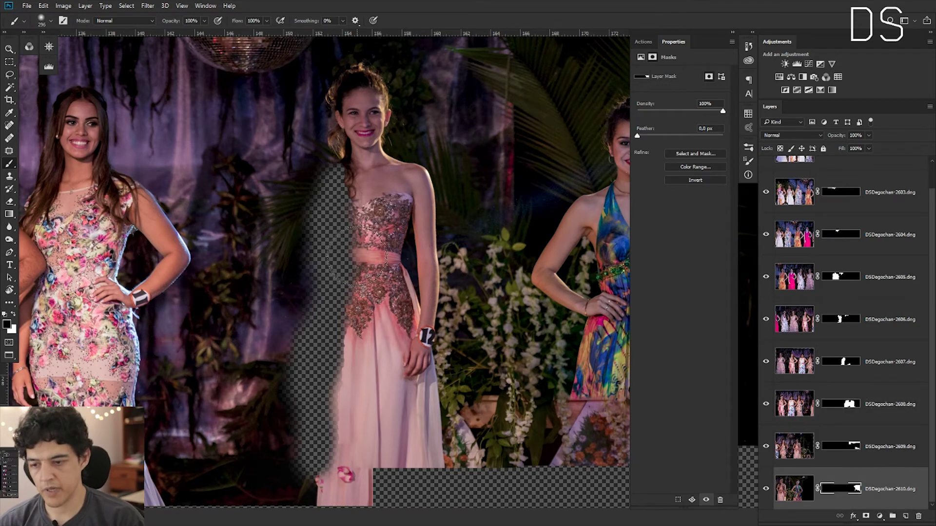
key(x)
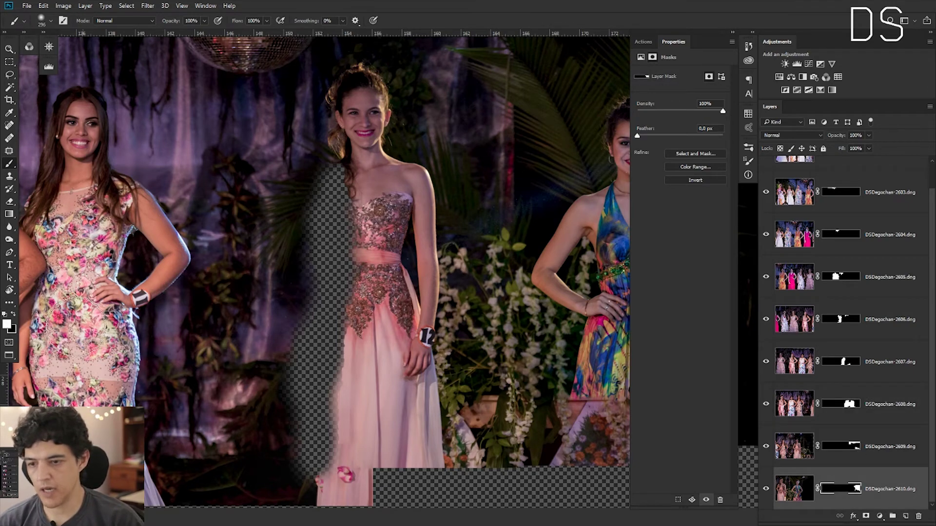
mouse_move(344, 163)
mouse_down()
mouse_move(342, 302)
mouse_move(314, 382)
mouse_move(314, 439)
mouse_move(334, 468)
mouse_up()
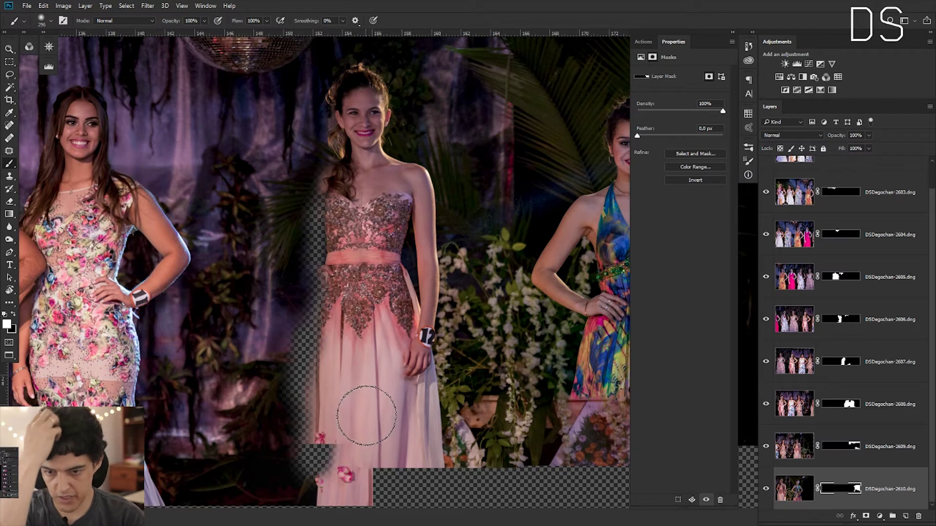
mouse_move(369, 379)
mouse_down()
mouse_move(331, 245)
mouse_move(330, 193)
mouse_move(314, 376)
mouse_move(304, 386)
mouse_up()
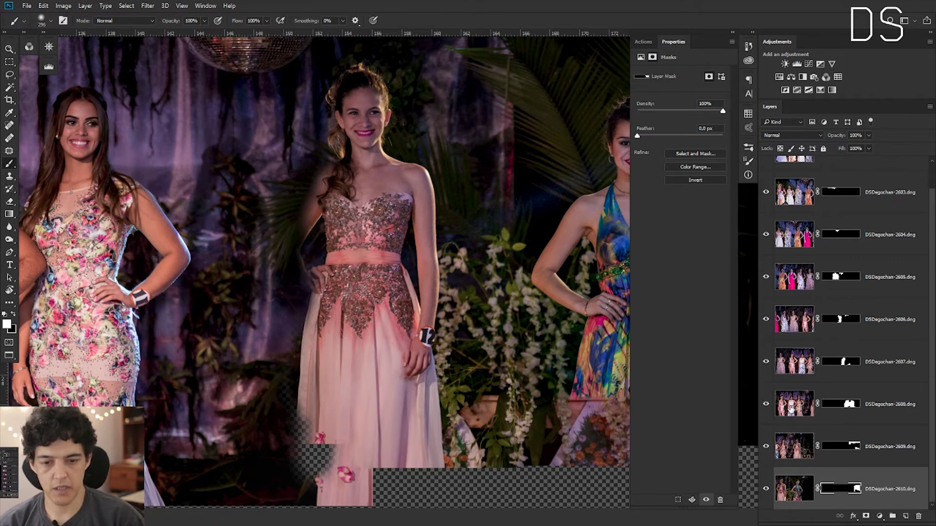
click(833, 407)
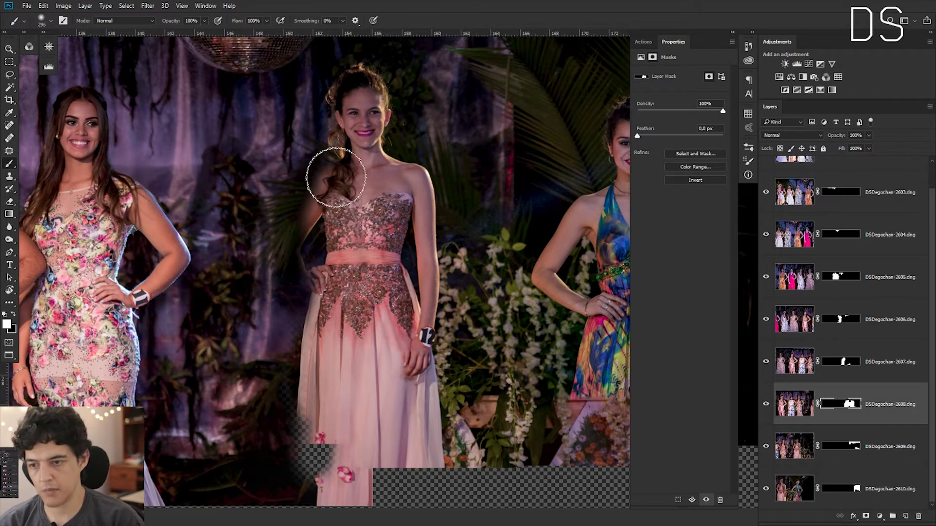
key(x)
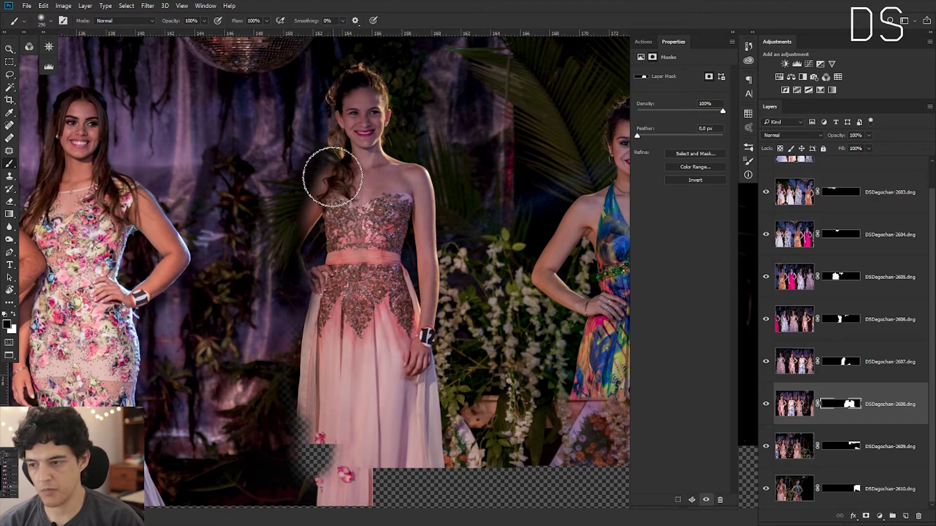
mouse_move(341, 173)
mouse_down()
mouse_move(307, 266)
mouse_move(306, 446)
mouse_up()
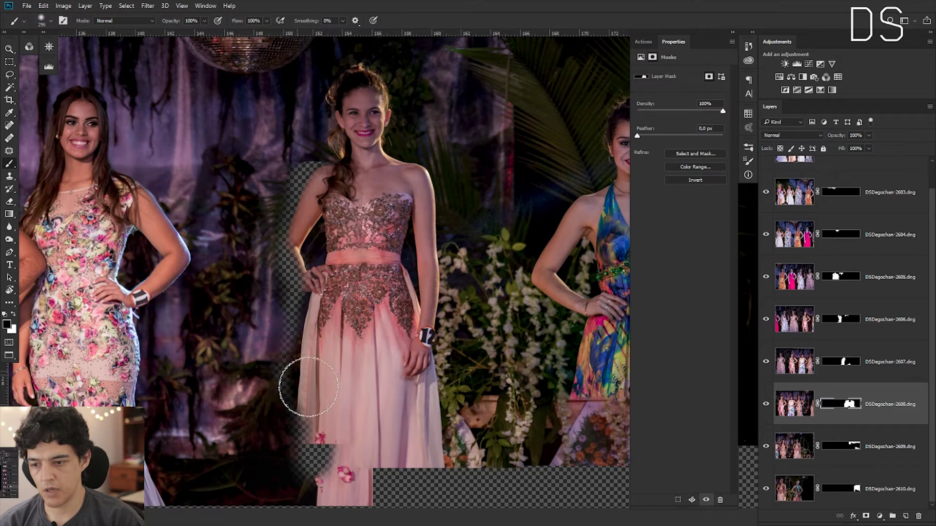
Reveal the girl's shoulder and arm on the 2610 mask and fill the gap left of the hem on 2608.
click(841, 489)
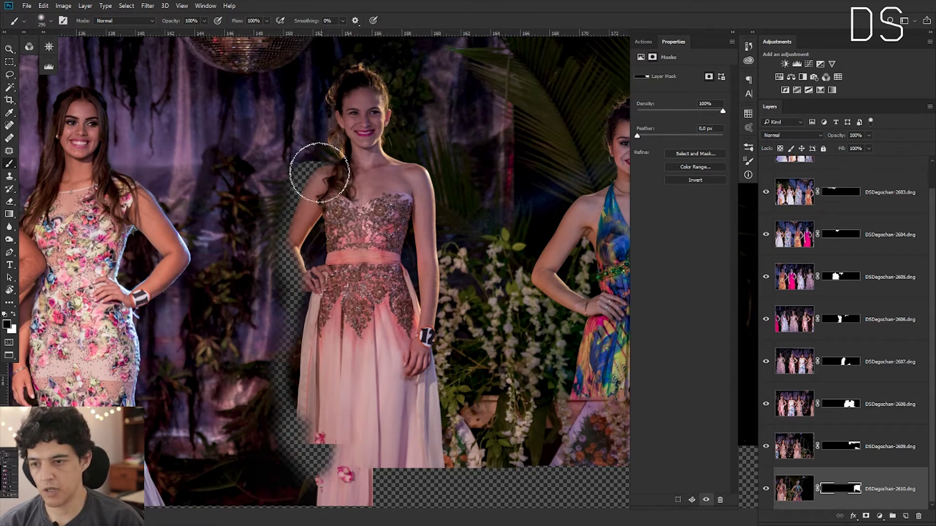
key(x)
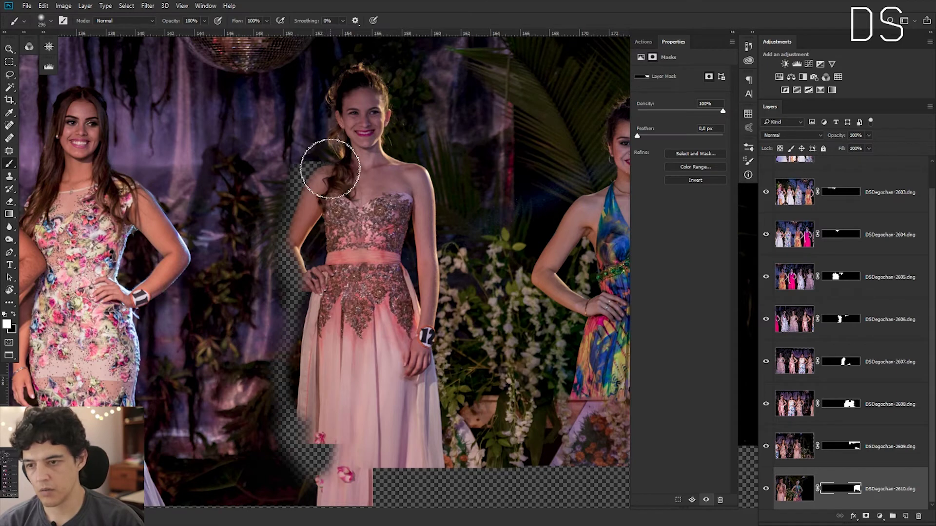
mouse_move(318, 174)
mouse_down()
mouse_move(285, 281)
mouse_move(301, 416)
mouse_move(281, 429)
mouse_up()
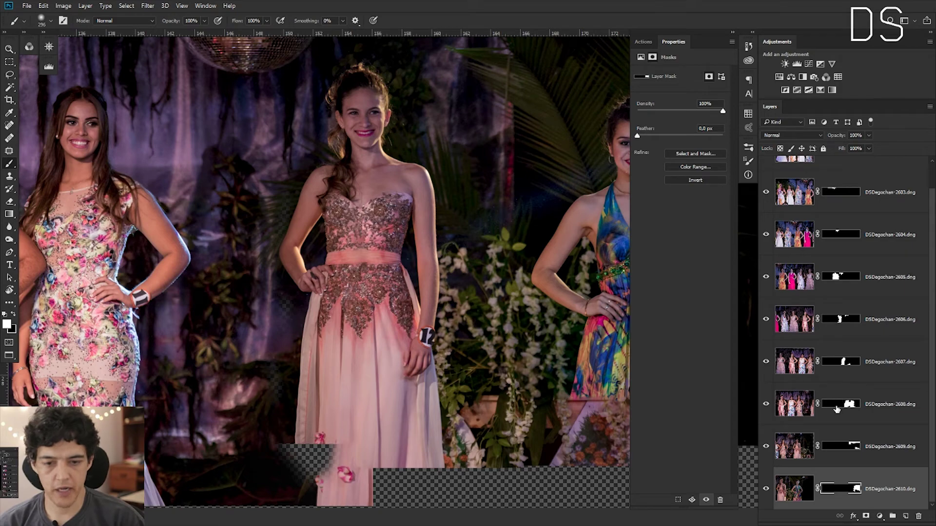
click(844, 405)
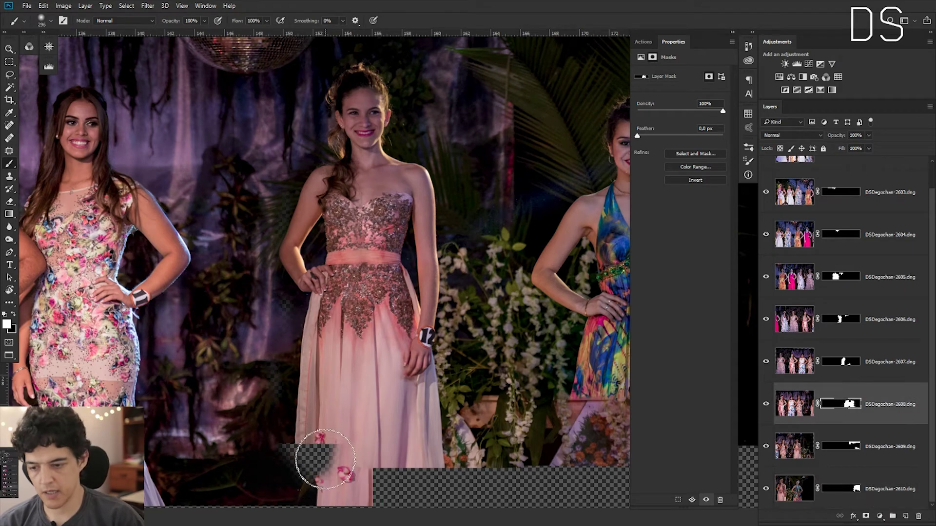
mouse_move(324, 462)
mouse_down()
mouse_move(301, 454)
mouse_move(337, 482)
mouse_up()
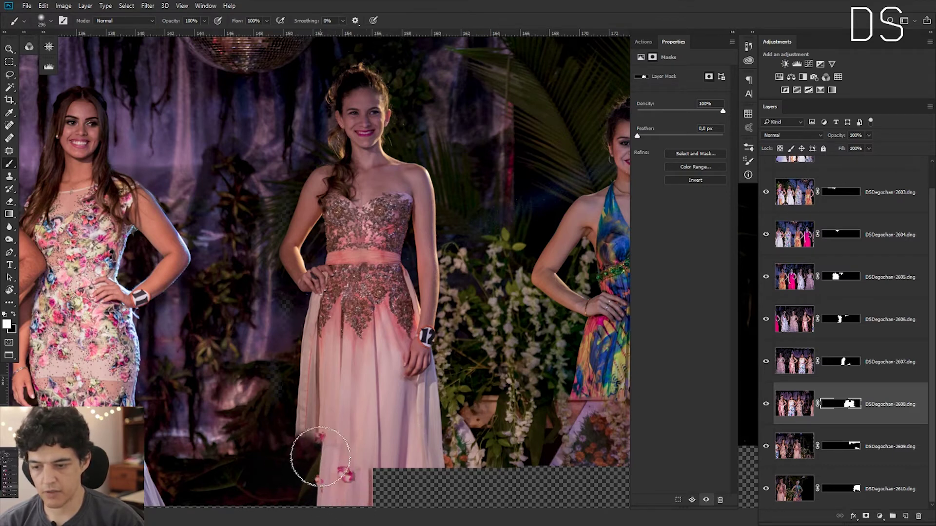
Repaint the 2610 mask near the dress hem to fill the hole, then pan to the multicoloured-dress girl.
click(837, 493)
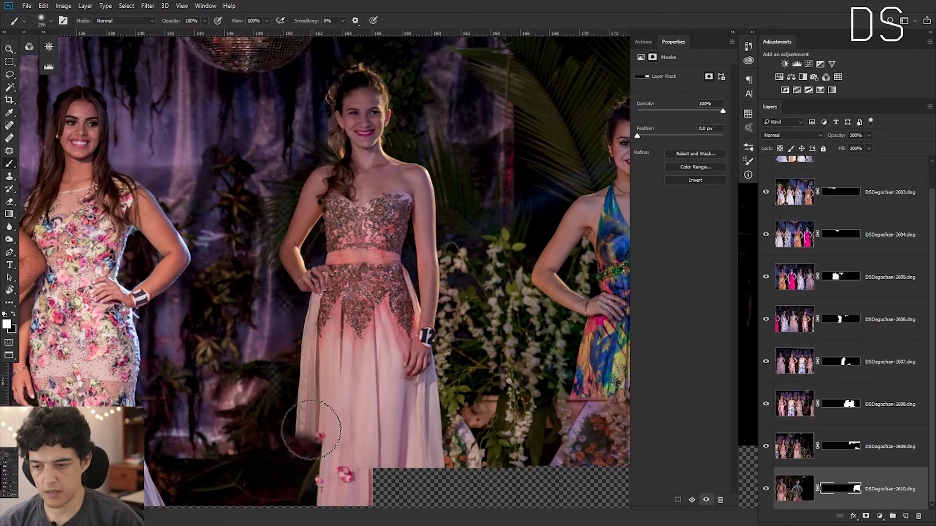
drag(313, 428, 308, 435)
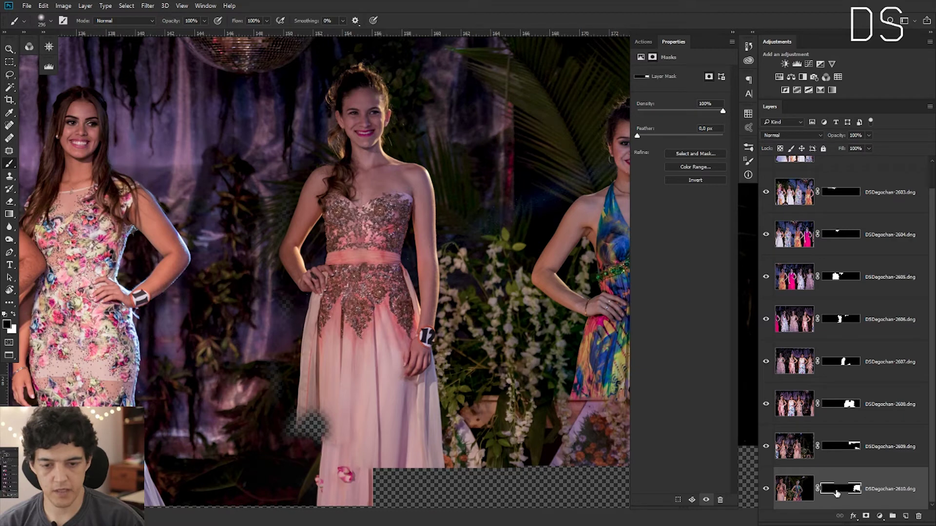
click(848, 407)
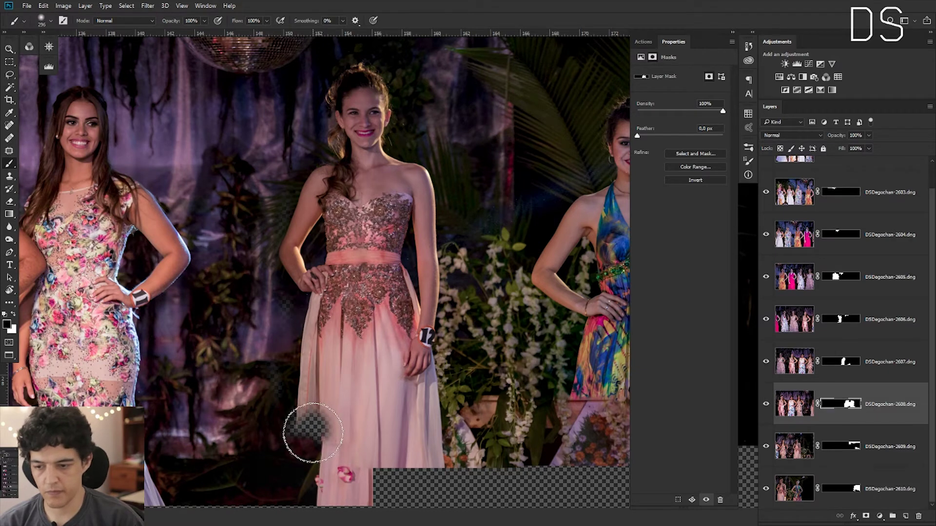
click(842, 491)
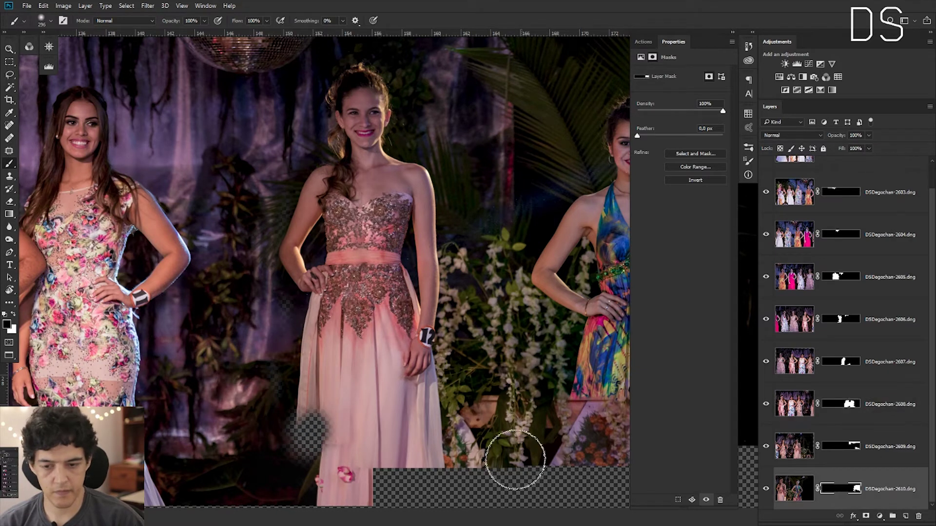
key(x)
drag(303, 412, 331, 430)
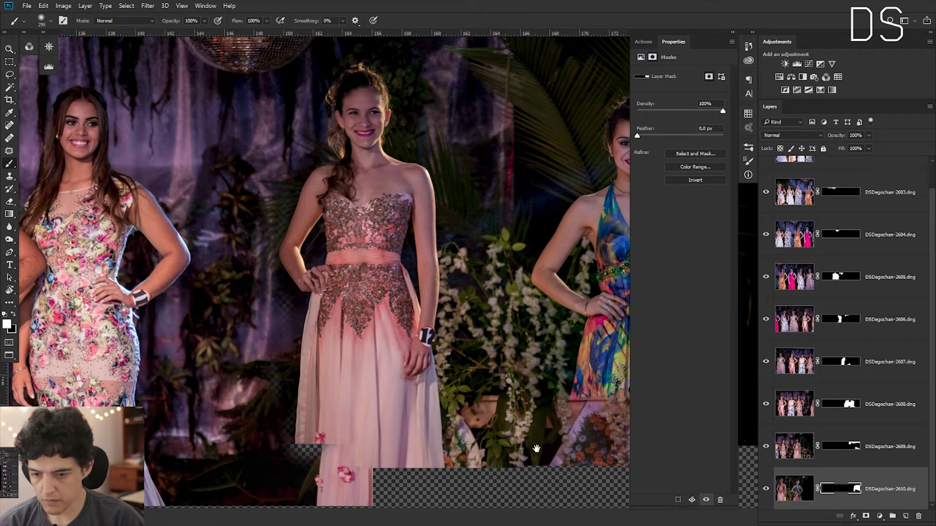
drag(511, 426, 332, 439)
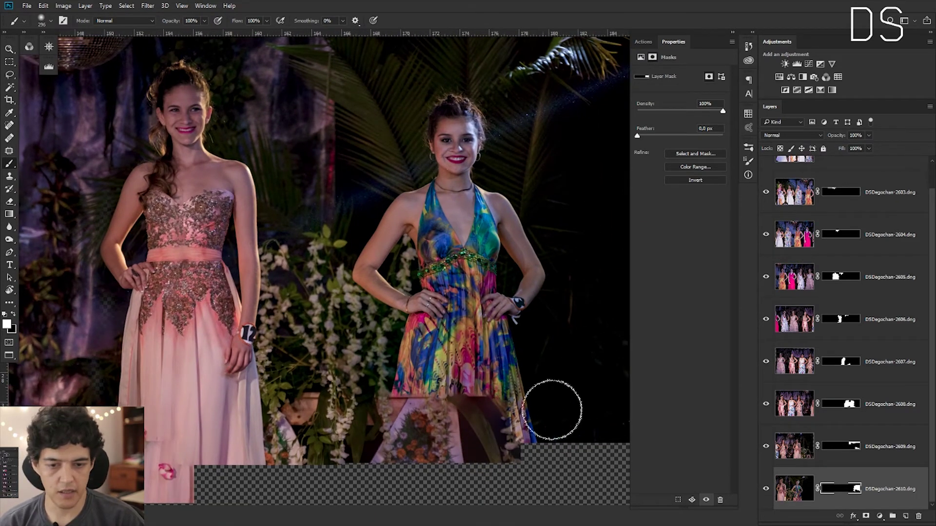
Toggle DSDegochan-2609 and DSDegochan-2610 visibility to check coverage around the colourful dress.
click(767, 450)
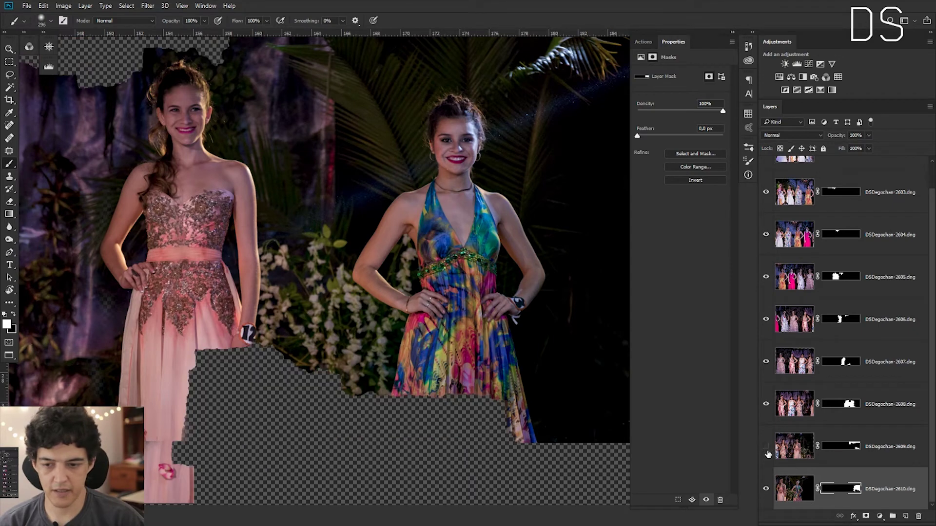
click(767, 447)
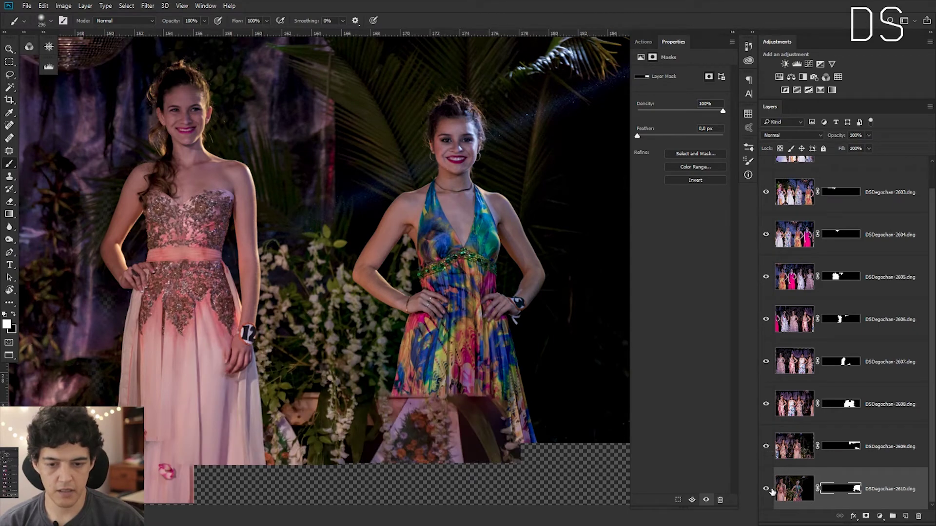
click(767, 490)
click(767, 490)
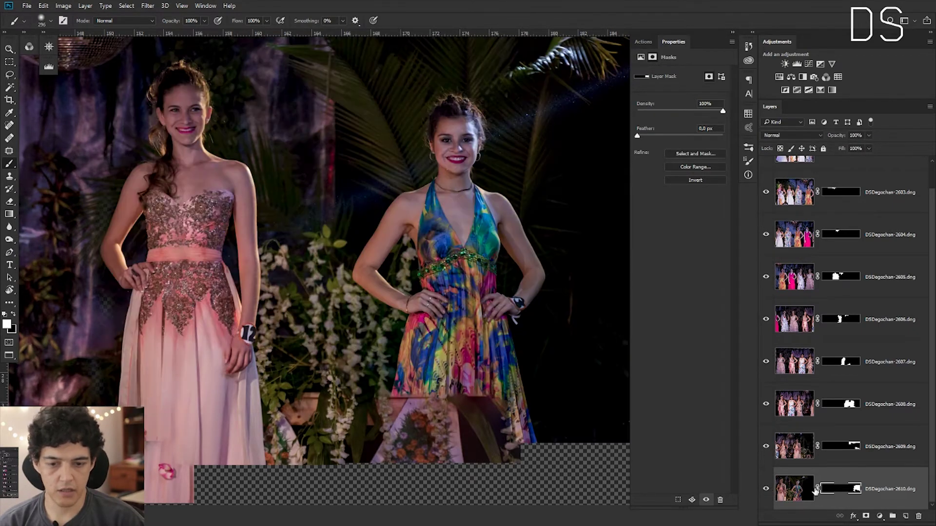
Paint black on the DSDegochan-2609 mask to hide the flowers below the colourful dress.
click(800, 455)
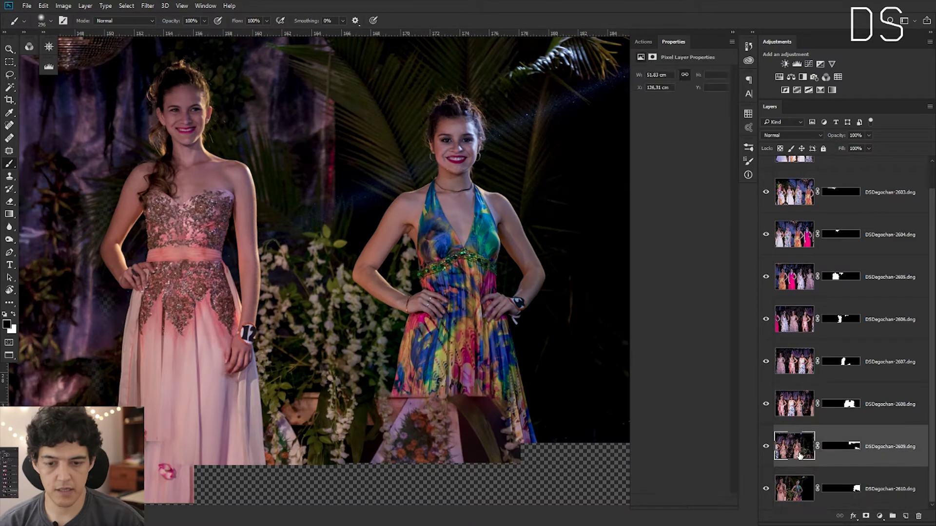
click(854, 447)
key(x)
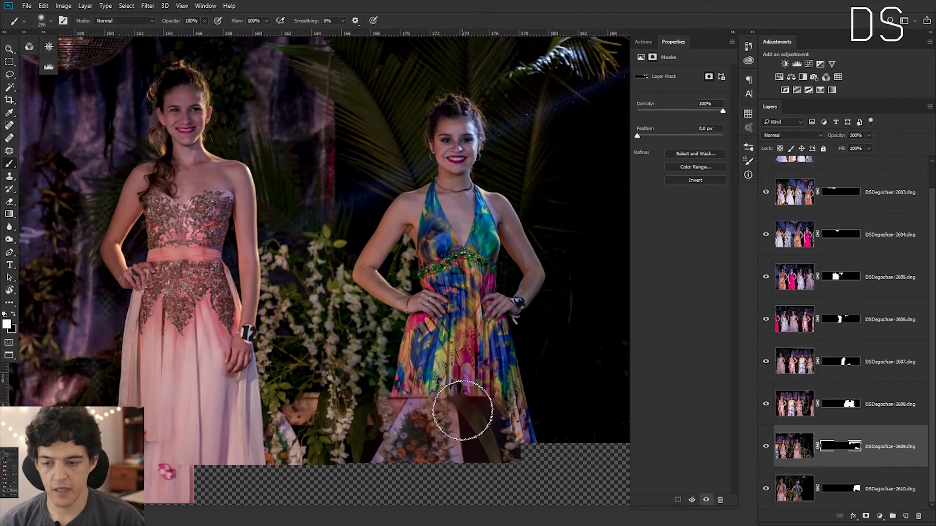
key(x)
mouse_move(490, 389)
mouse_down()
mouse_move(493, 428)
mouse_move(507, 446)
mouse_move(424, 397)
mouse_move(428, 433)
mouse_move(418, 445)
mouse_move(401, 435)
mouse_move(420, 418)
mouse_move(490, 425)
mouse_up()
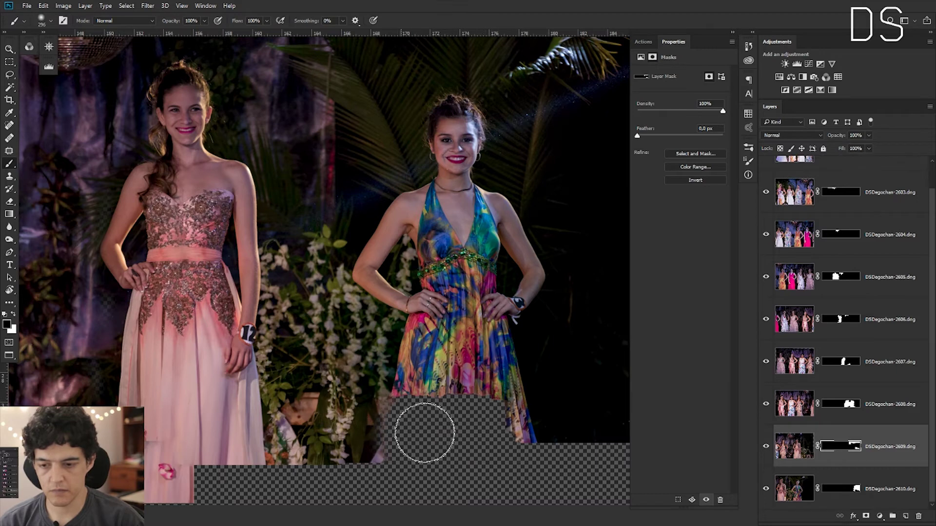
drag(471, 393, 403, 417)
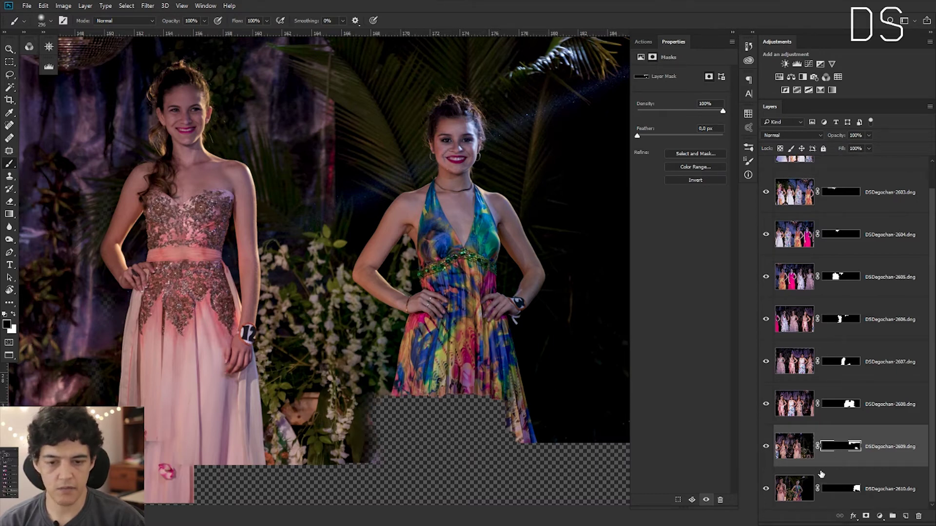
Paint white on the DSDegochan-2610 mask to reveal the lower dress hem.
click(848, 493)
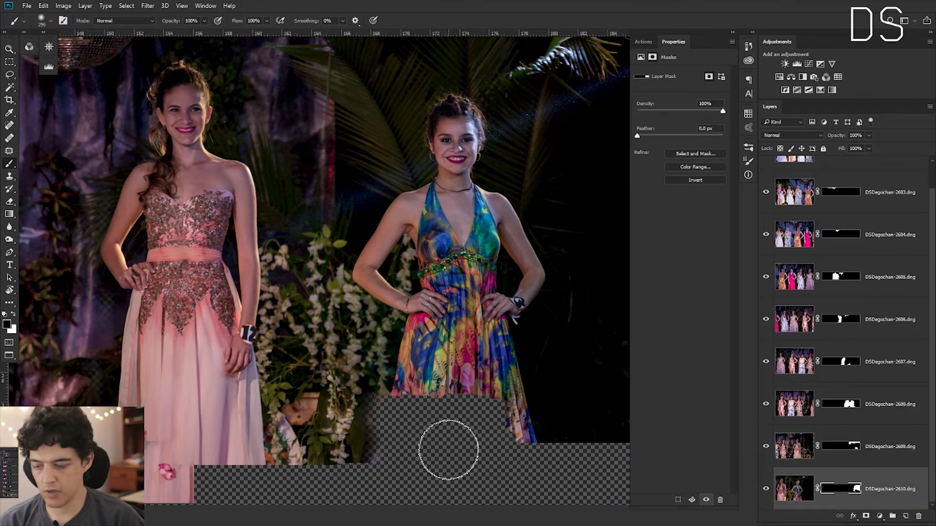
key(x)
mouse_move(479, 395)
mouse_down()
mouse_move(388, 421)
mouse_move(422, 429)
mouse_up()
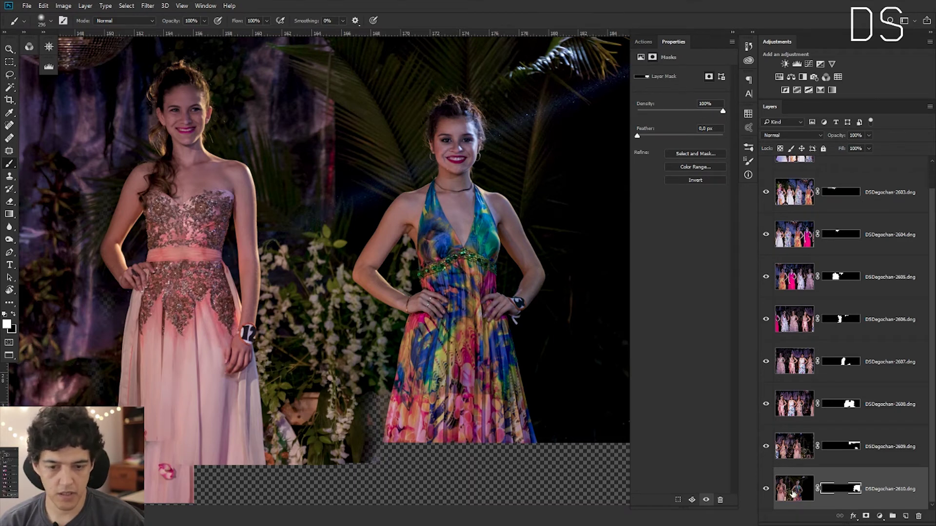
On the 2609 mask, enlarge the brush to 358, reveal the background and leg, and hide left of the hem.
click(836, 453)
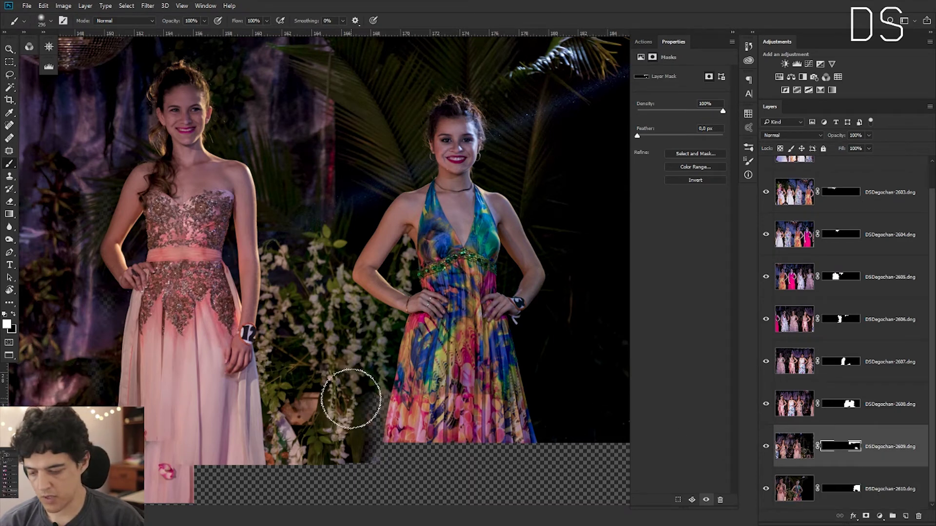
key(x)
mouse_move(351, 396)
mouse_down()
mouse_move(368, 401)
mouse_move(351, 402)
mouse_up()
key(x)
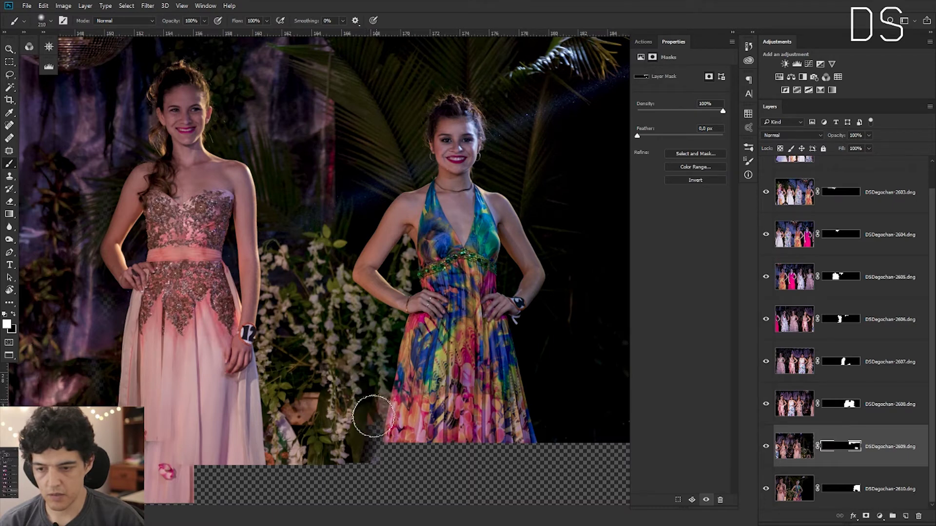
mouse_move(369, 434)
mouse_down()
mouse_move(376, 452)
mouse_move(522, 456)
mouse_move(472, 452)
mouse_move(518, 460)
mouse_move(510, 460)
mouse_up()
key(x)
mouse_move(378, 461)
mouse_down()
mouse_move(371, 454)
mouse_move(507, 460)
mouse_move(396, 460)
mouse_up()
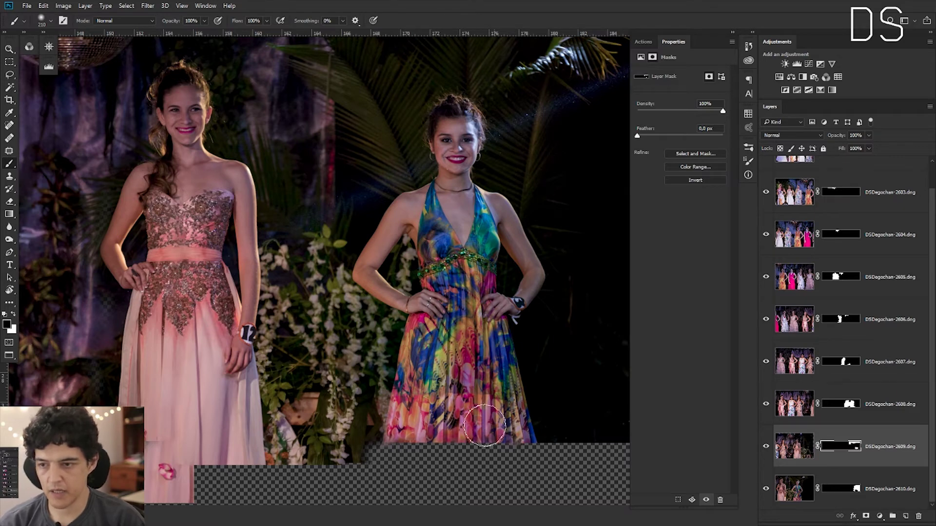
key(alt+Tab)
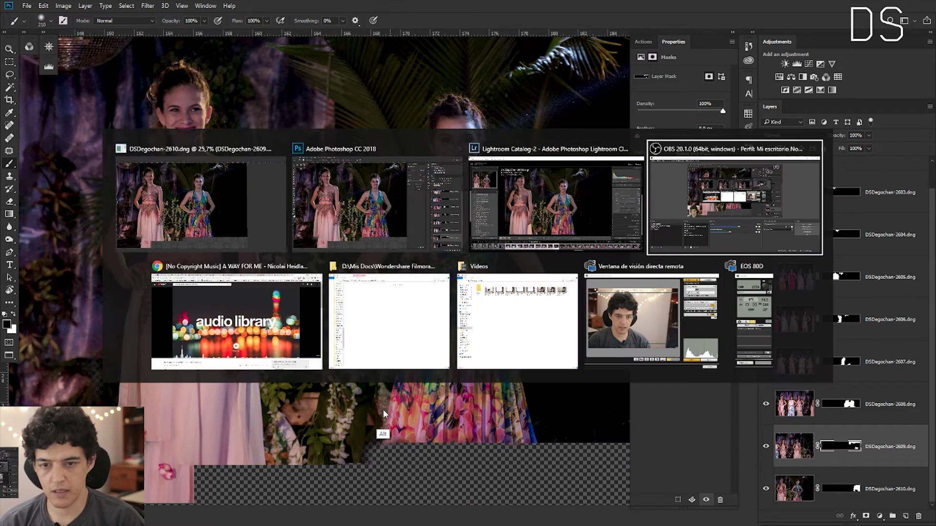
key(alt+shift+Tab)
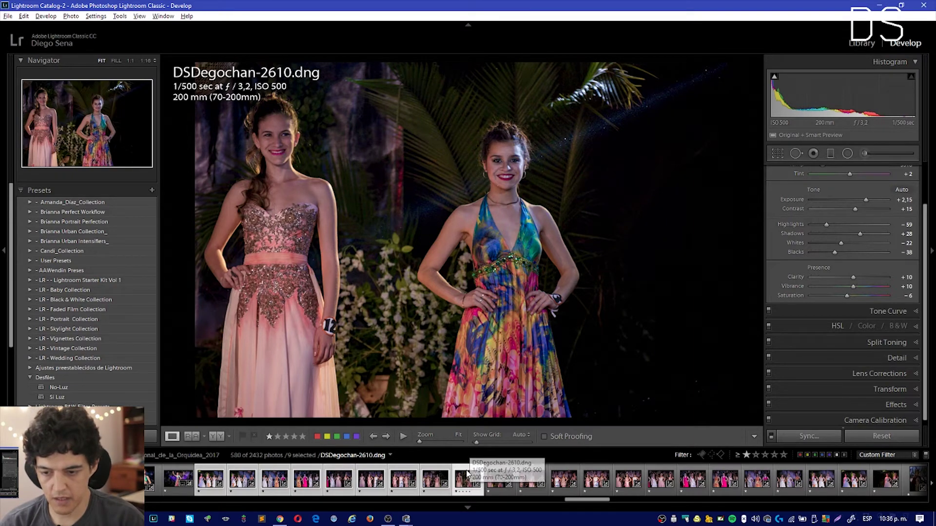
click(469, 483)
drag(578, 503, 595, 502)
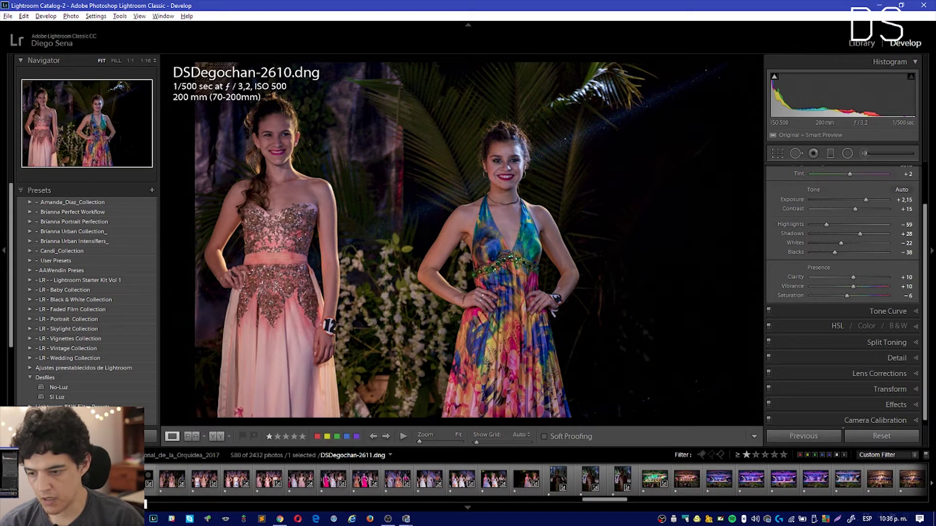
ctrl+click(148, 483)
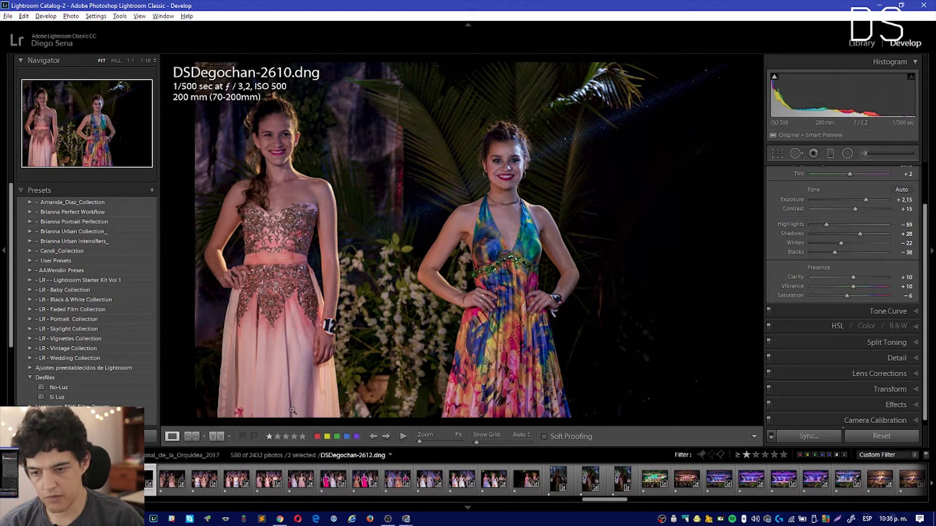
ctrl+click(148, 480)
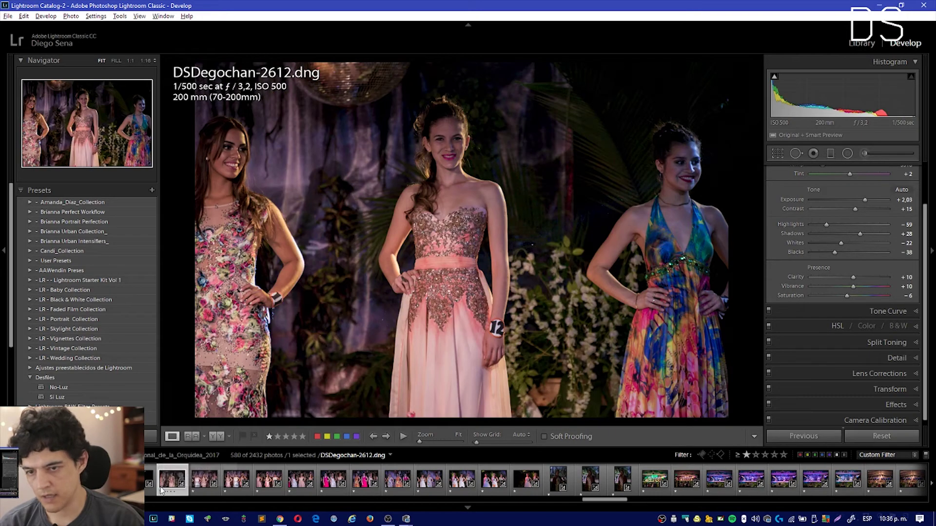
click(148, 480)
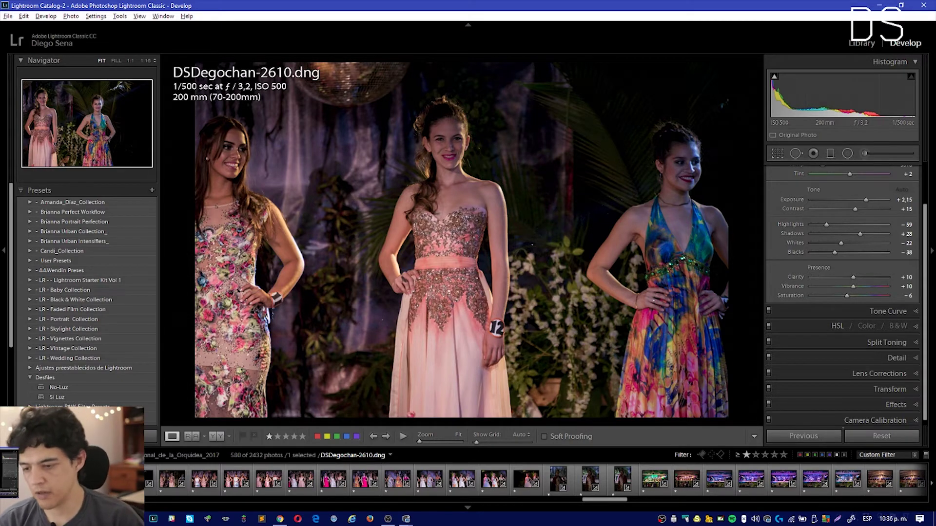
key(alt)
key(alt+Tab)
key(alt+Tab)
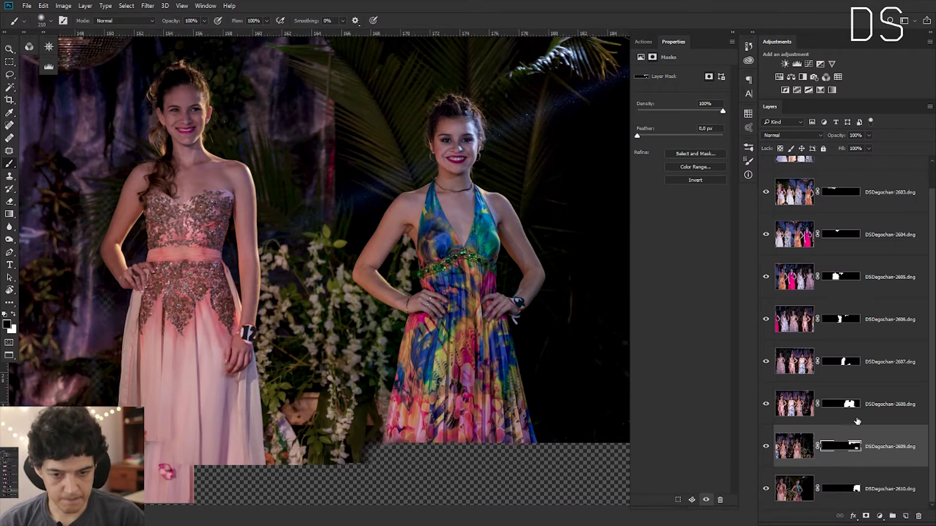
Zoom out and pan until the whole lineup panorama fits in view.
key(ctrl+minus)
key(ctrl+minus)
key(ctrl+minus)
mouse_move(287, 303)
mouse_down()
mouse_move(356, 304)
mouse_move(298, 327)
mouse_move(374, 312)
mouse_up()
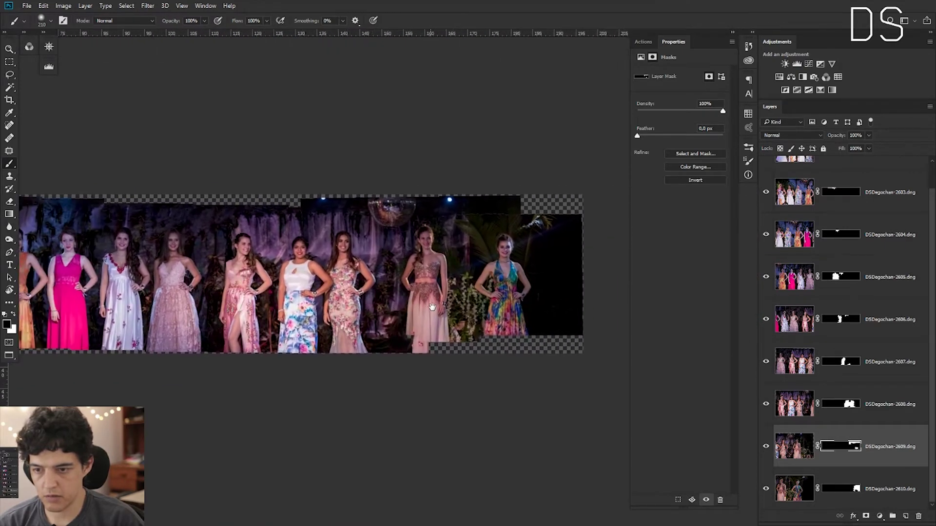
key(ctrl+minus)
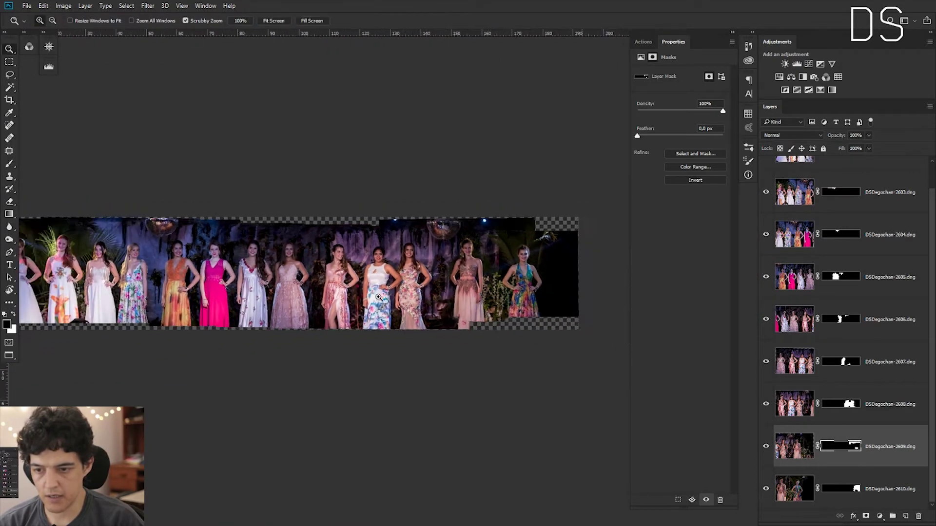
key(ctrl+minus)
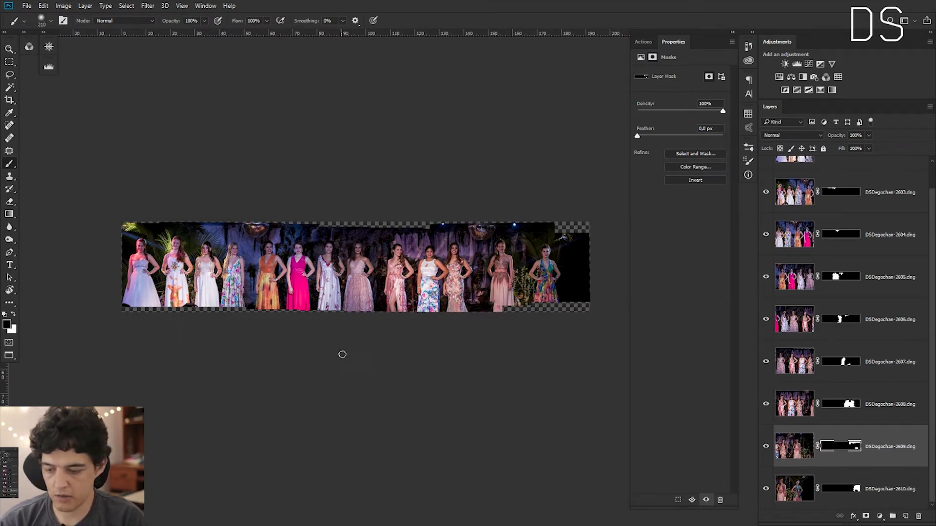
Crop the panorama's top and bottom edges inward and apply the first crop.
key(c)
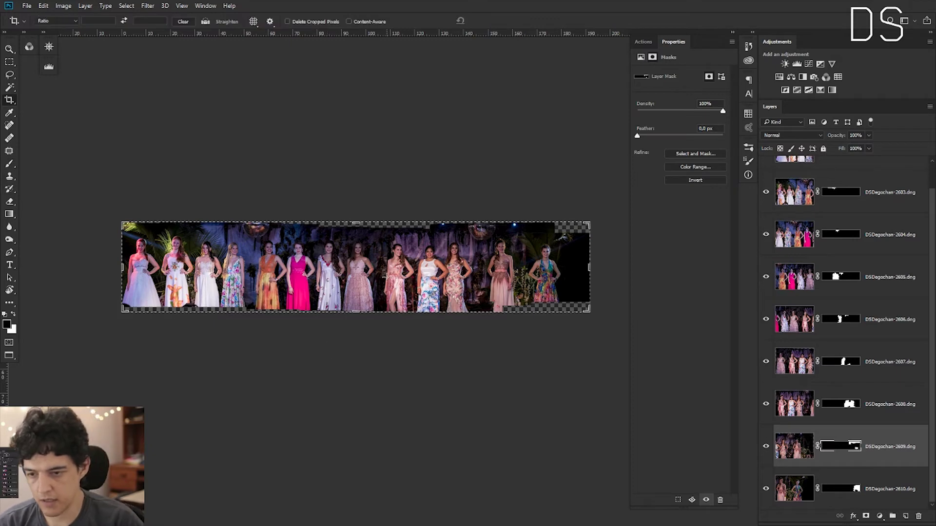
drag(350, 222, 350, 228)
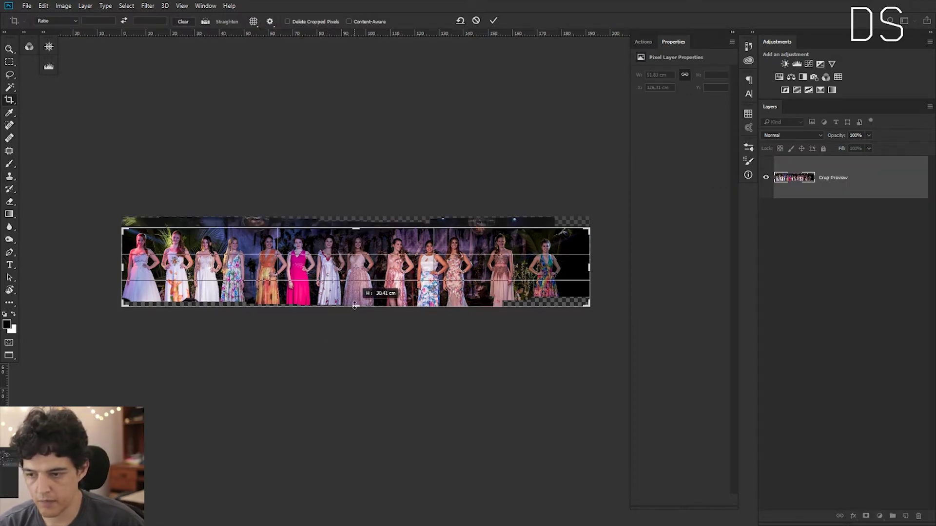
drag(354, 306, 354, 304)
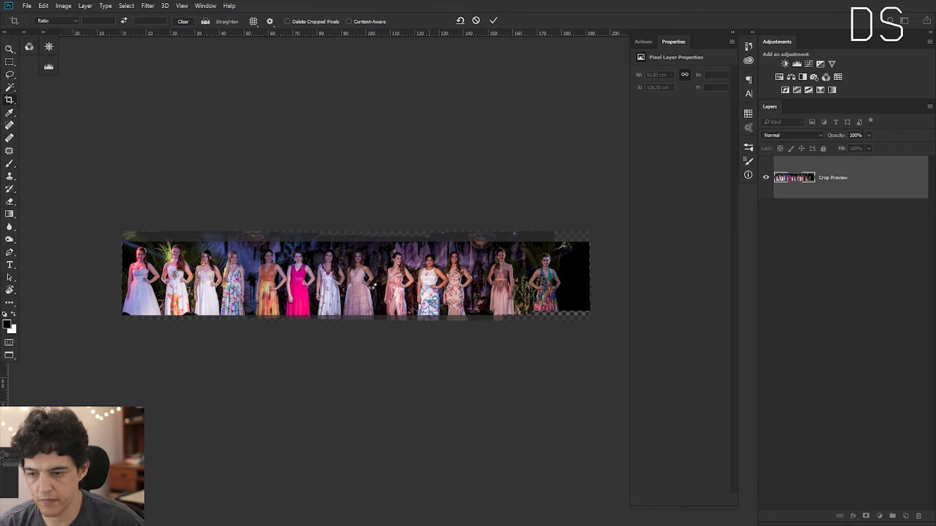
key(Return)
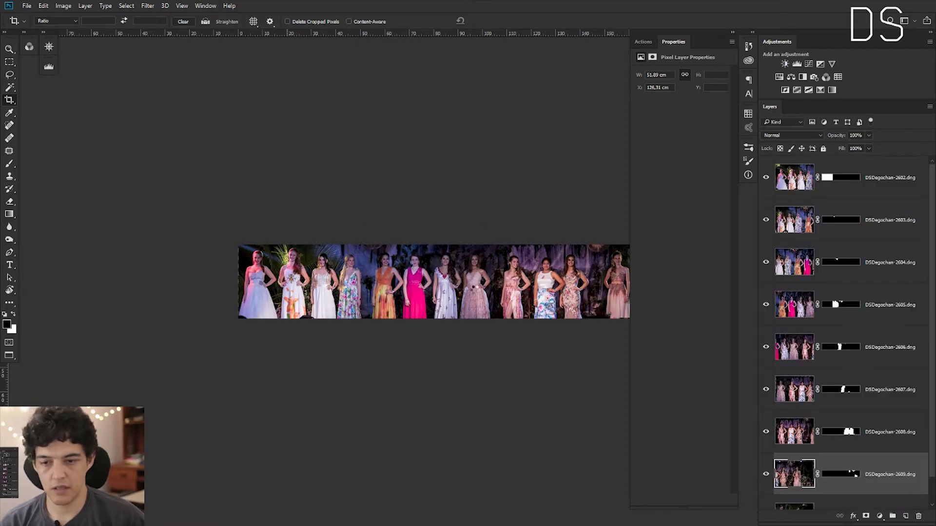
Re-crop the right edge past the transparent corner and apply the final banner crop, about 182.82 cm wide.
mouse_move(474, 289)
mouse_down()
mouse_move(397, 236)
mouse_move(302, 224)
mouse_up()
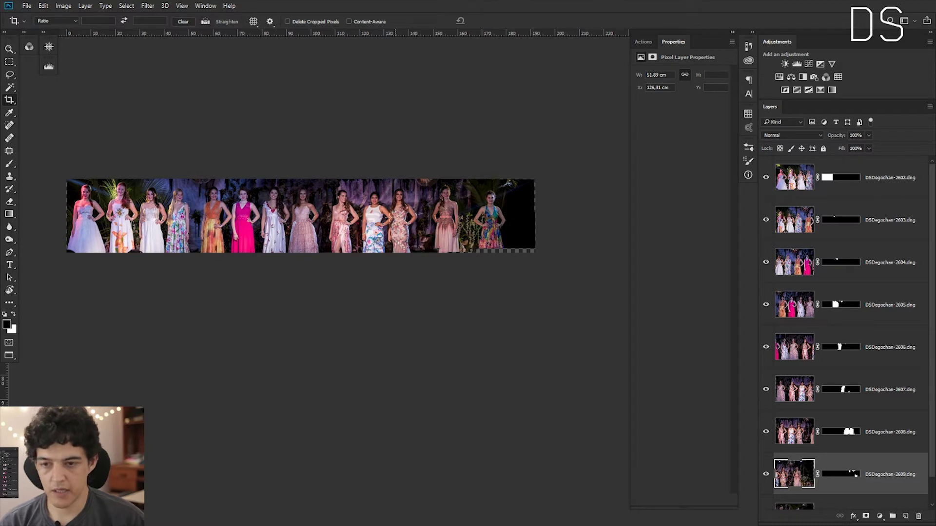
click(384, 217)
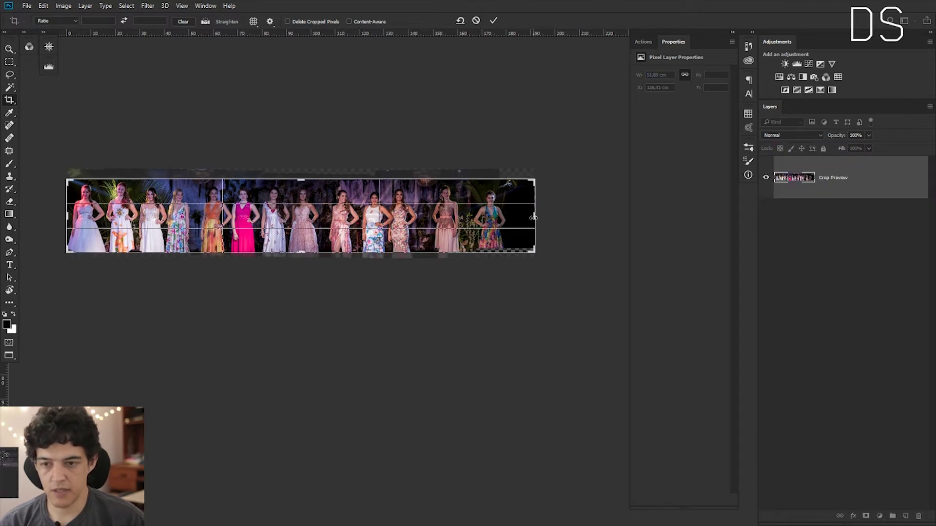
drag(533, 217, 520, 219)
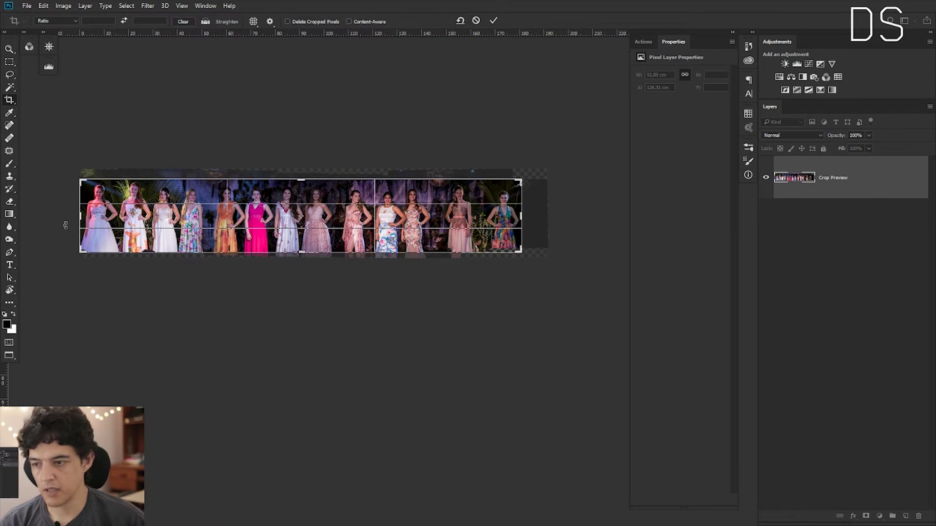
drag(81, 215, 239, 215)
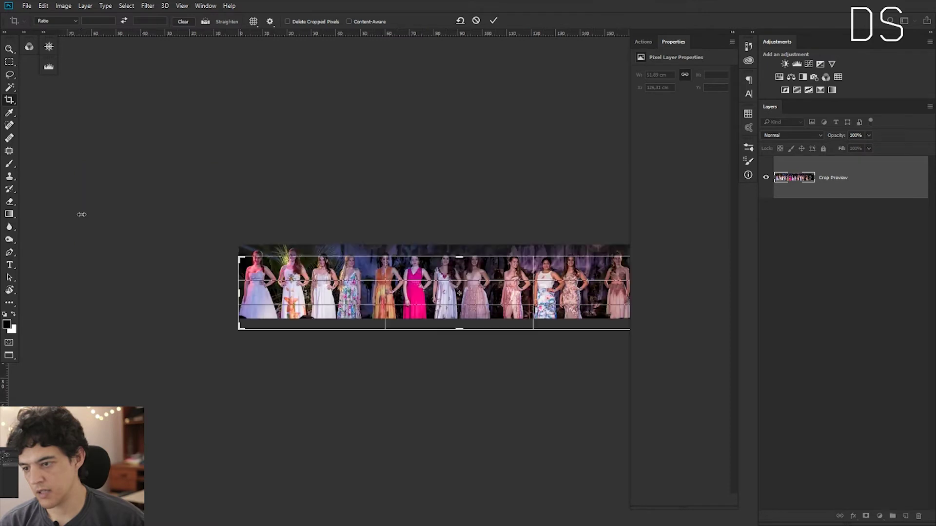
key(ctrl+z)
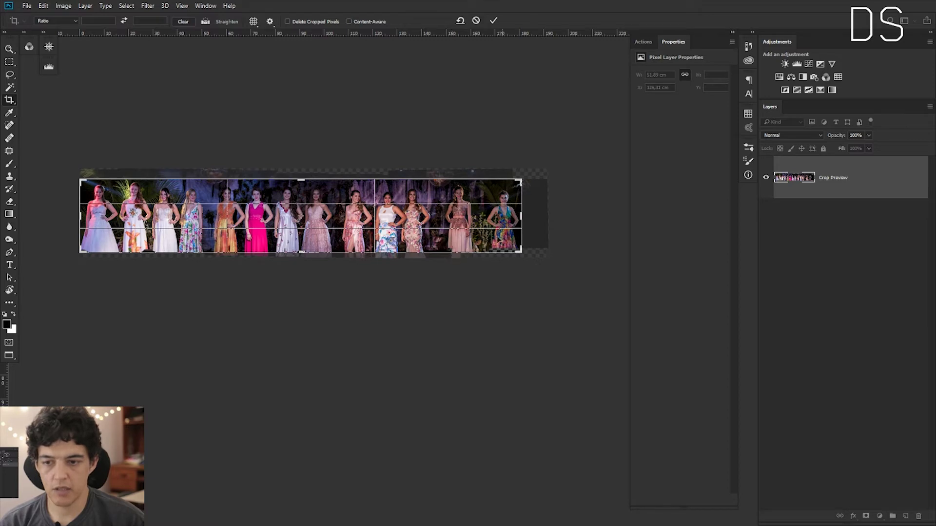
key(Return)
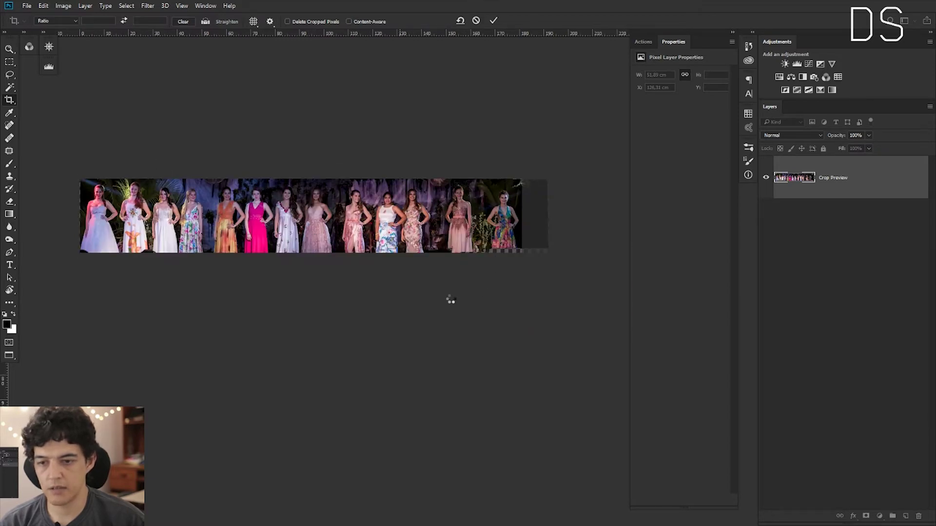
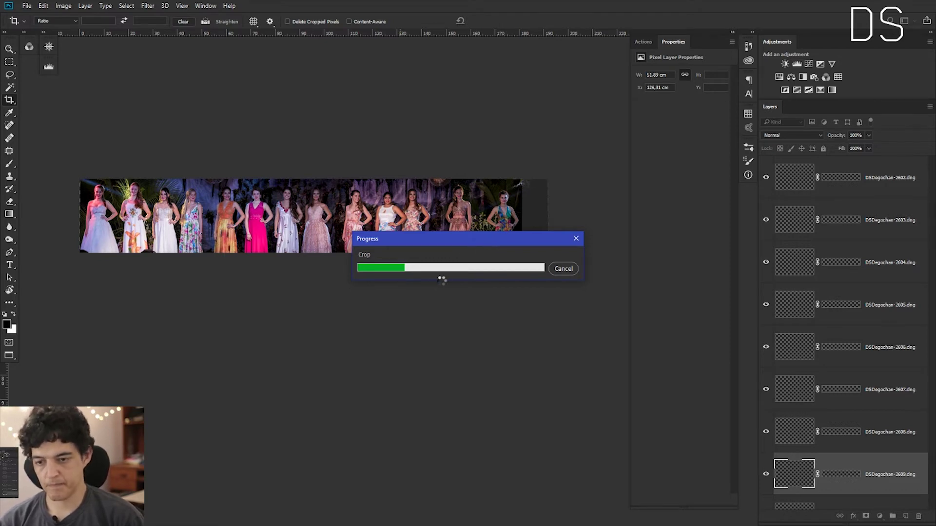
Return to Photoshop and let the crop of the gown-lineup panorama finish.
key(alt+Tab)
key(alt+Tab)
key(alt+Tab)
click(457, 241)
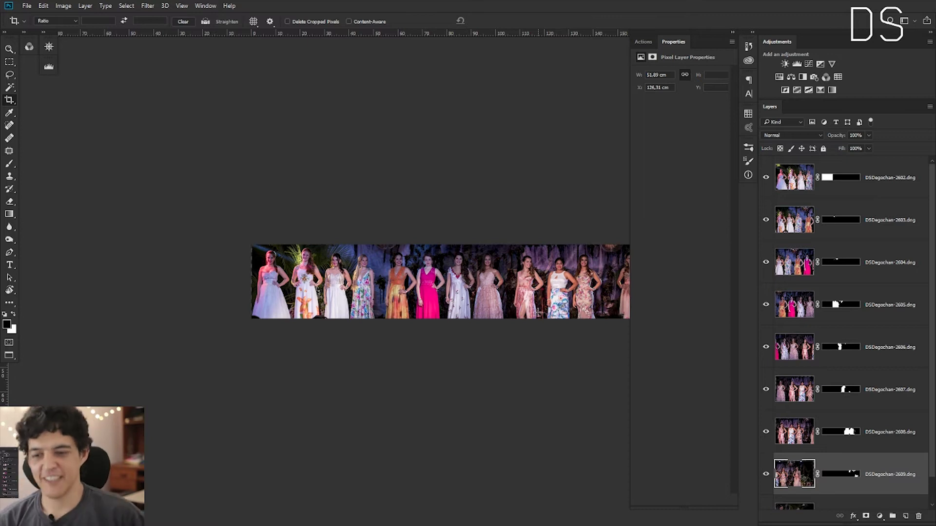
Zoom into the panorama's bottom-right seam and hide DSDegochan-2609 to compare it.
drag(494, 296, 367, 271)
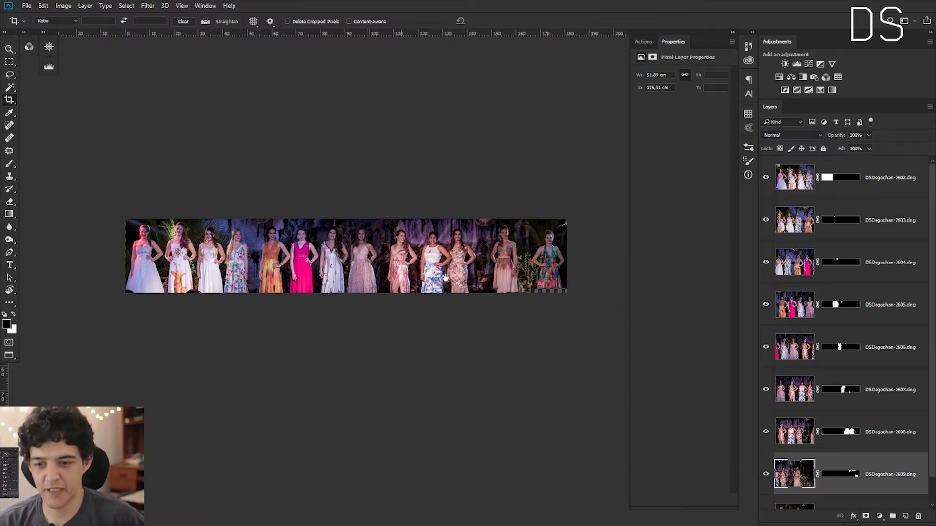
key(z)
click(537, 286)
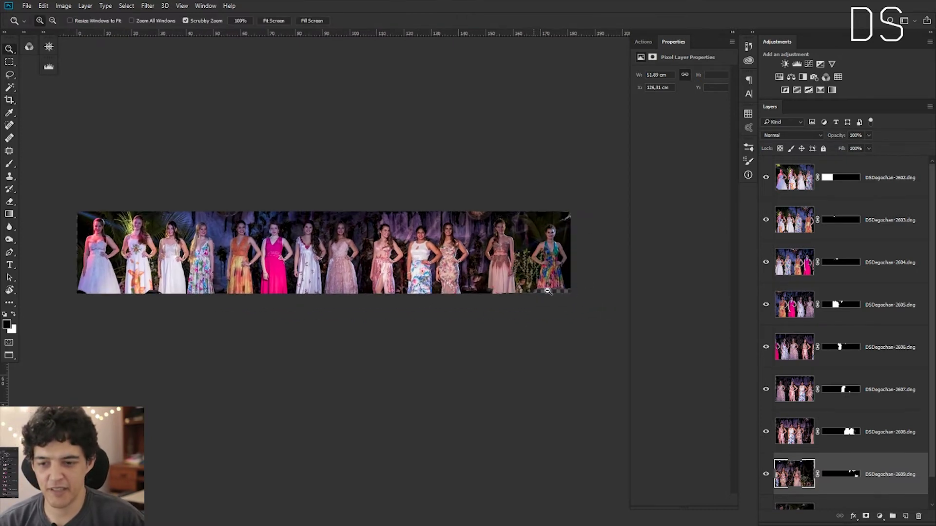
drag(523, 288, 586, 293)
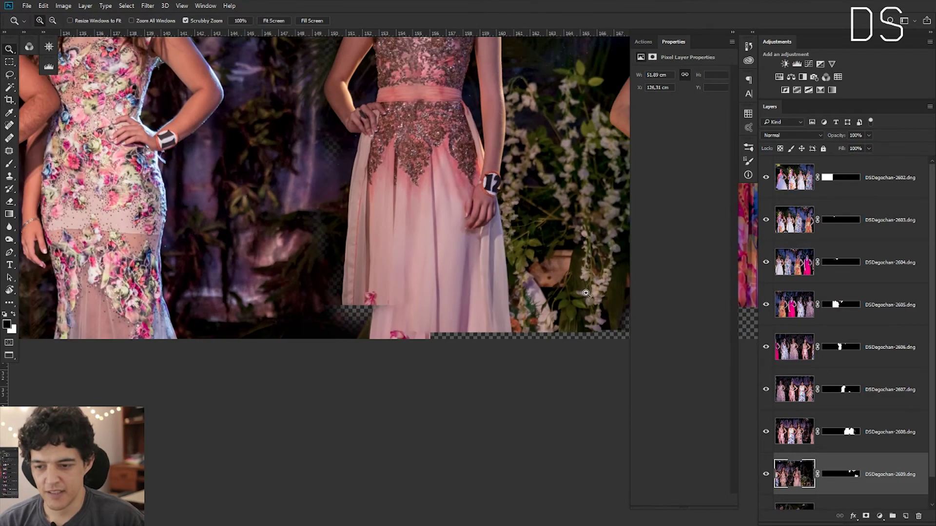
key(c)
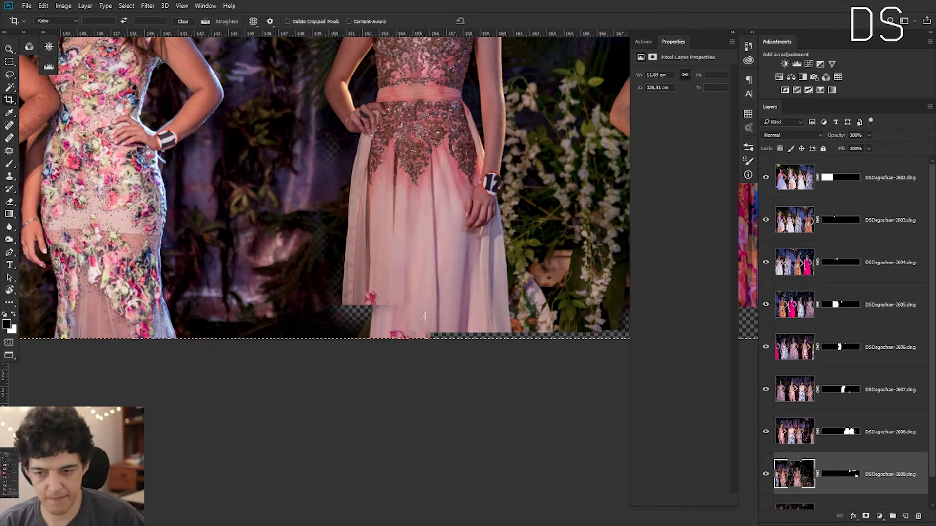
click(776, 431)
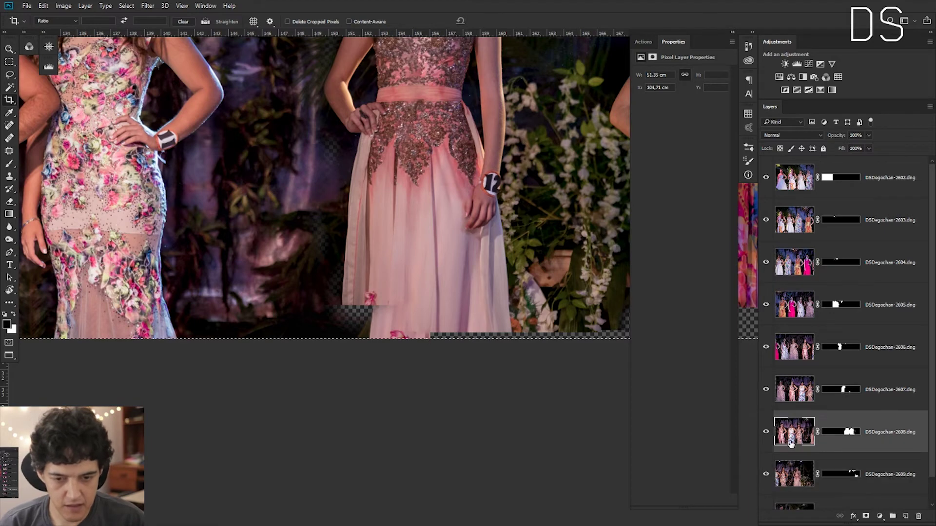
click(767, 476)
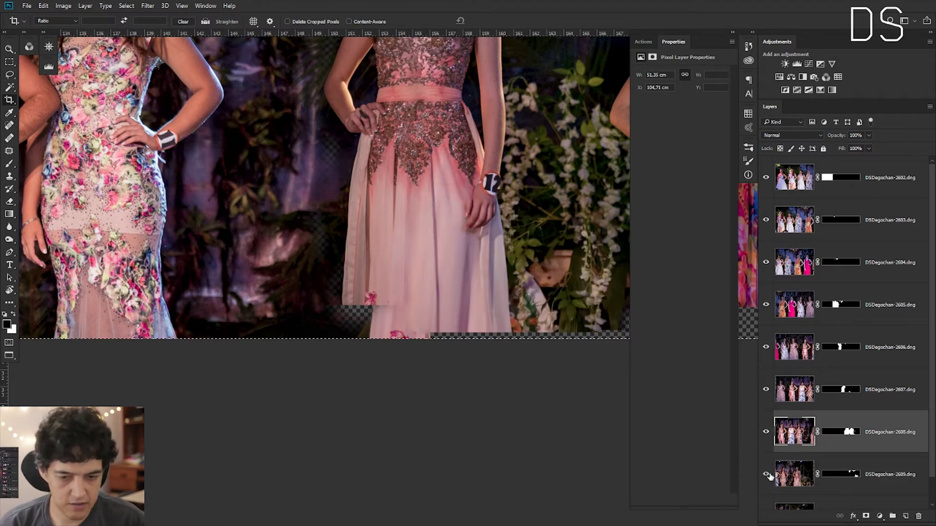
Move the DSDegochan-2609 layer to the very top of the layer stack.
click(795, 475)
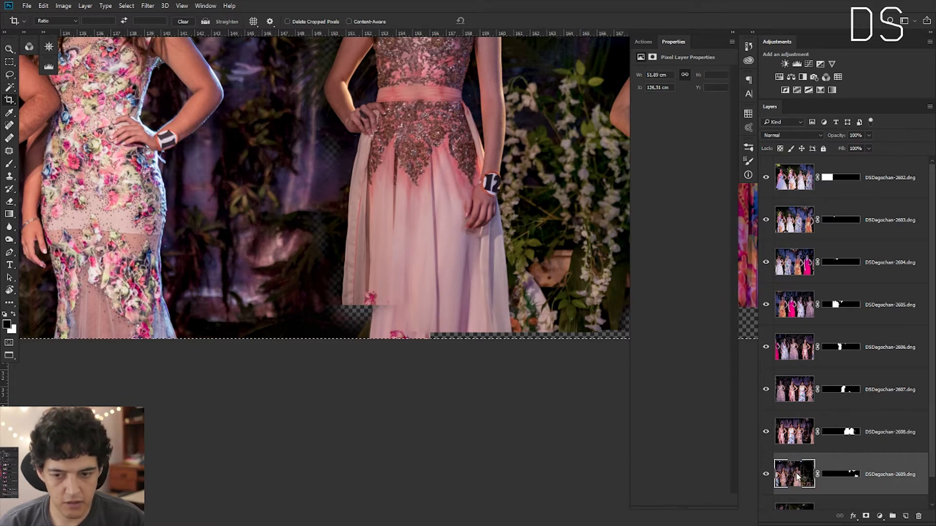
right_click(797, 477)
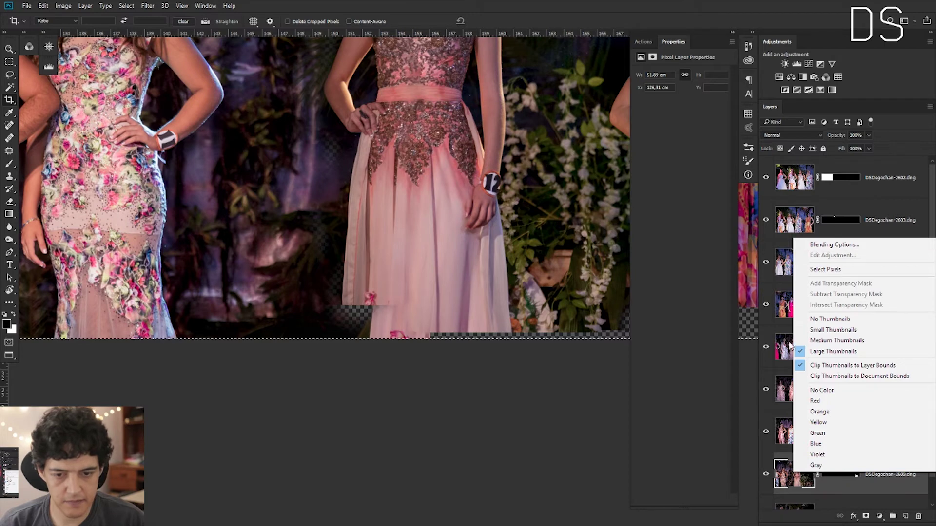
click(793, 484)
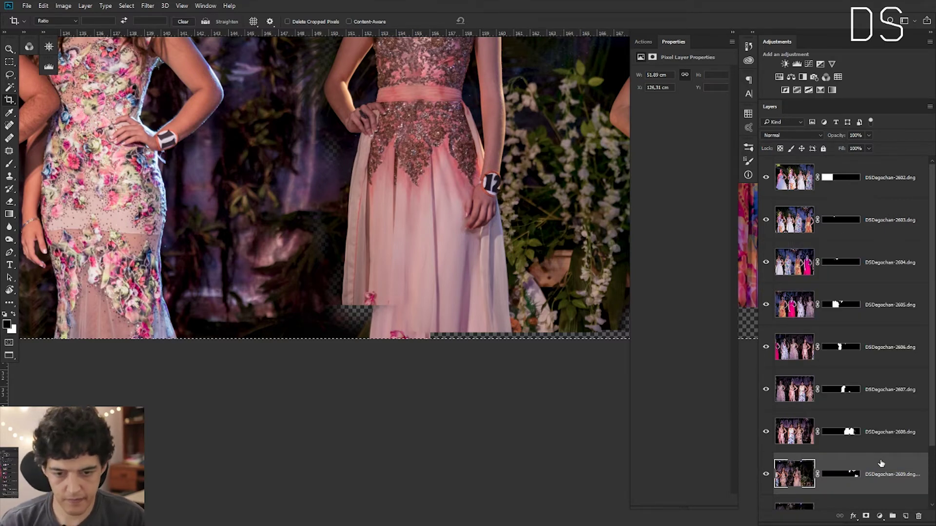
scroll(853, 462, down, 1)
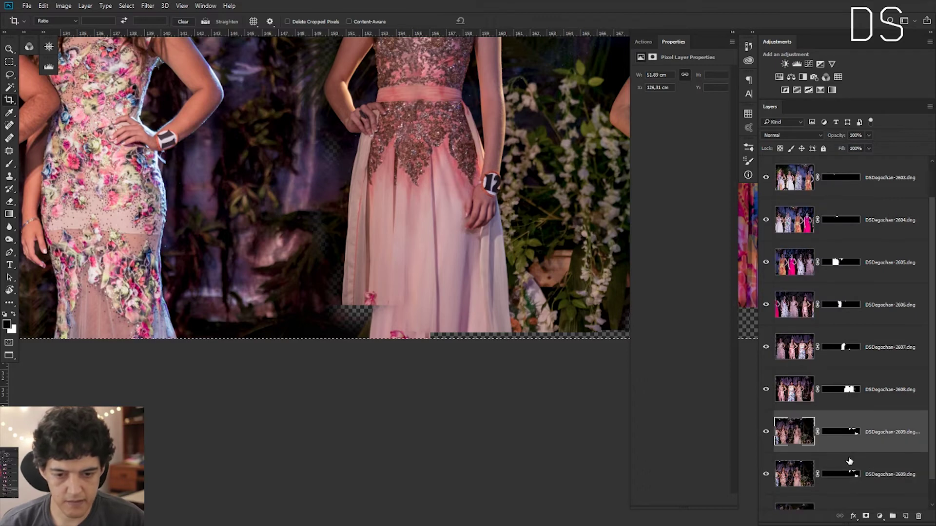
scroll(883, 427, up, 1)
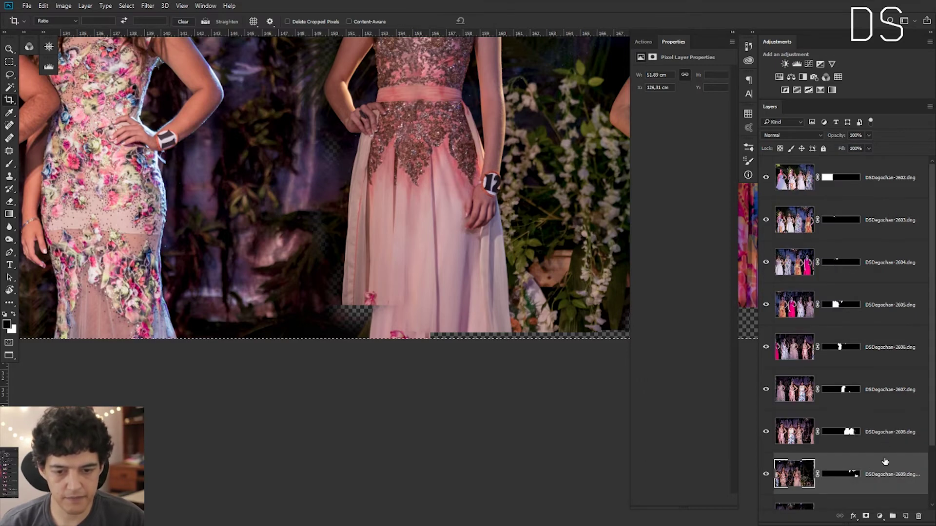
drag(885, 465, 876, 167)
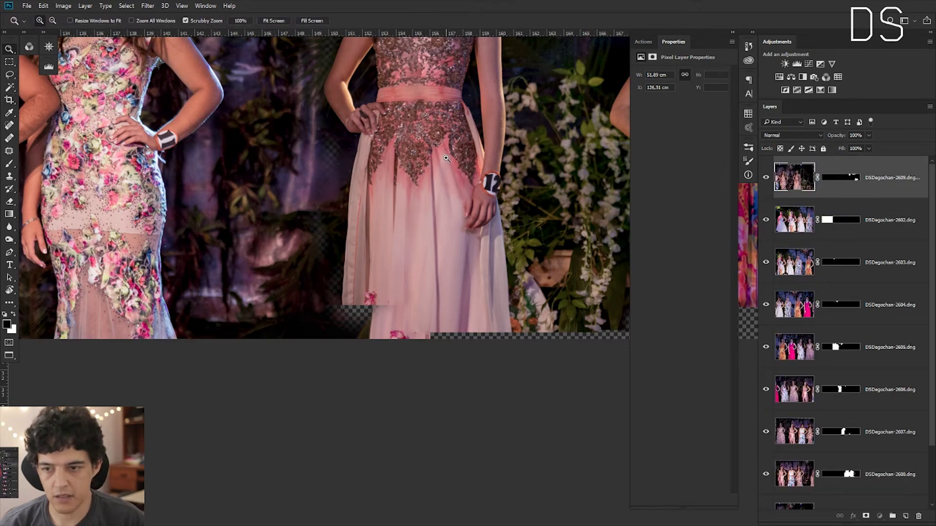
Zoom in on the pink gown's seam and unlink the top layer's mask from its image.
scroll(446, 158, down, 2)
scroll(441, 161, down, 3)
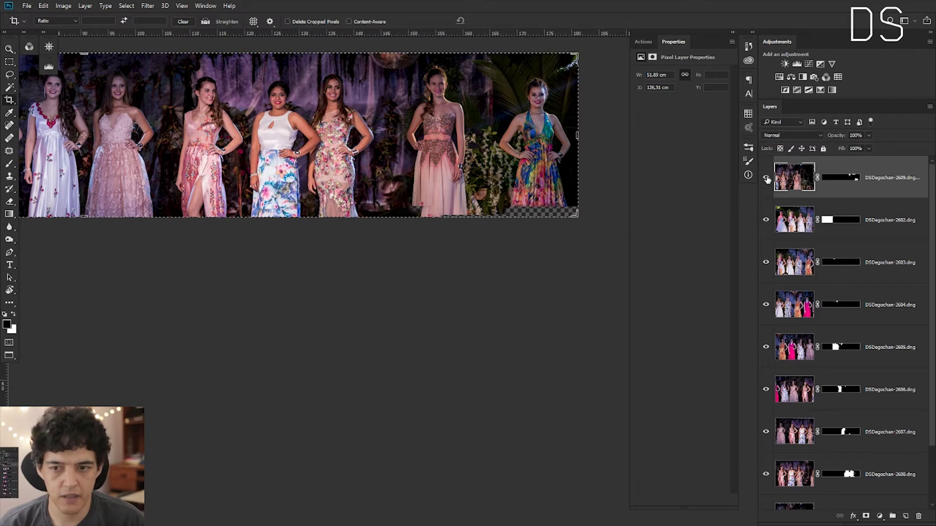
click(459, 190)
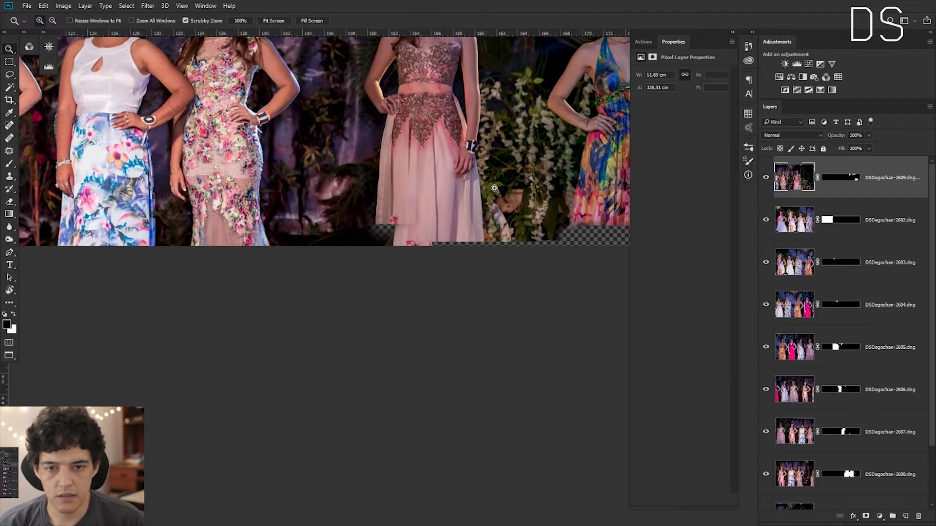
key(c)
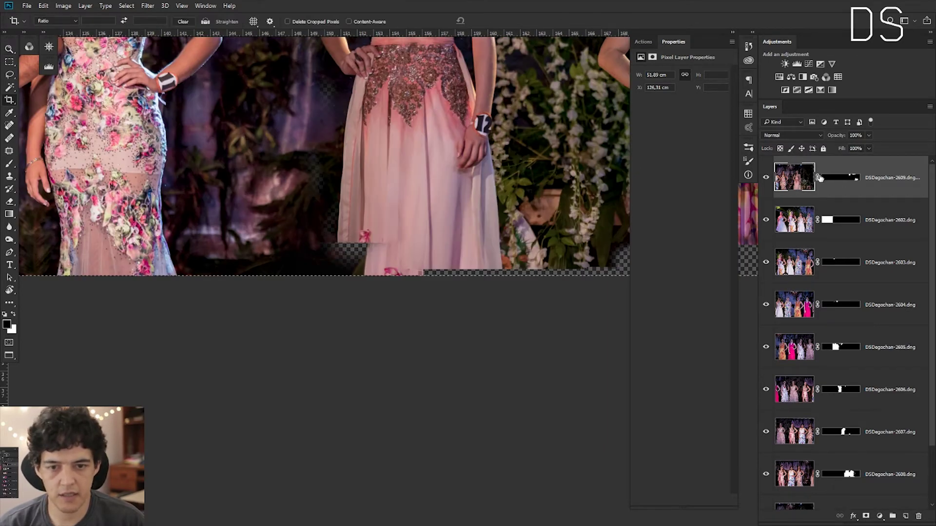
click(818, 180)
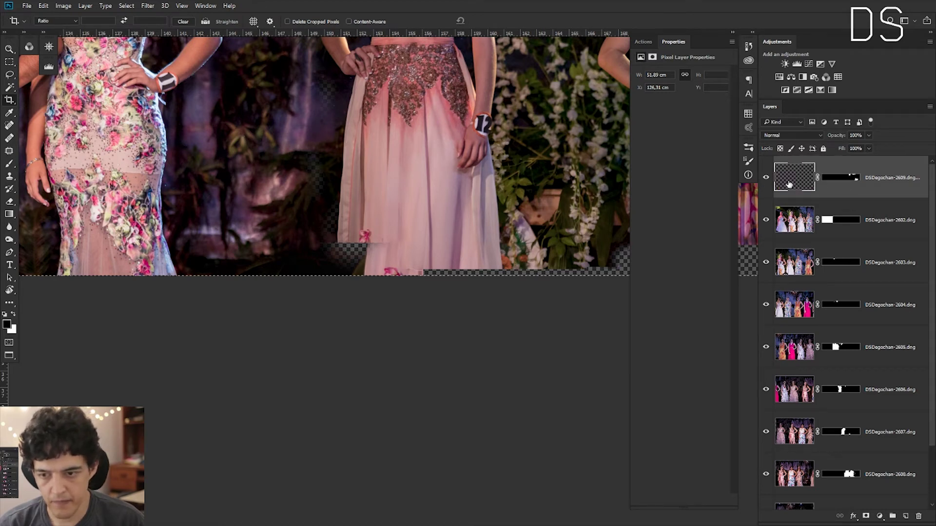
Nudge the top layer left with the Move tool until the pink gown lines up.
key(v)
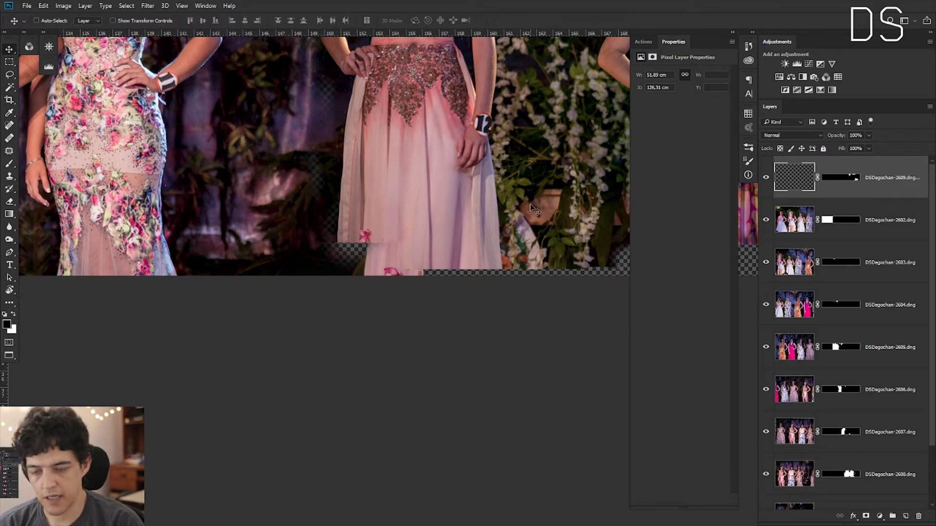
key(shift+Left)
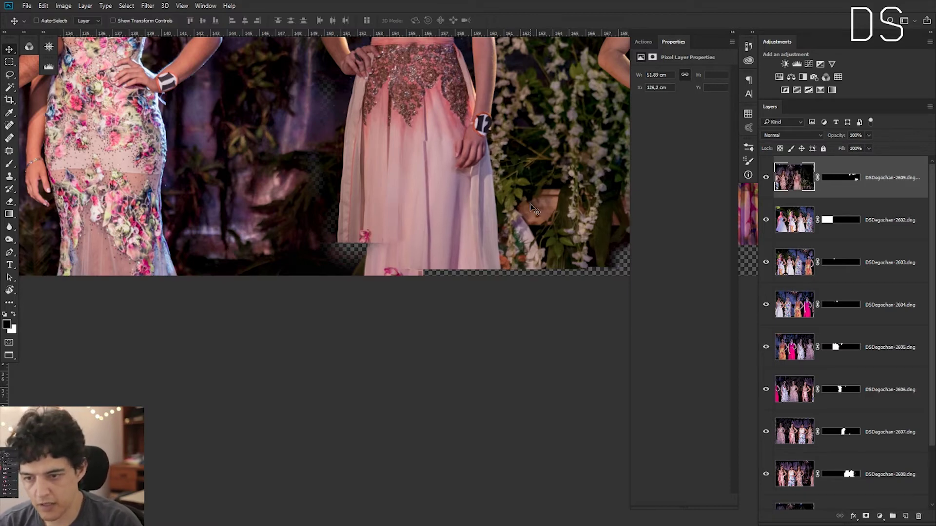
key(Left)
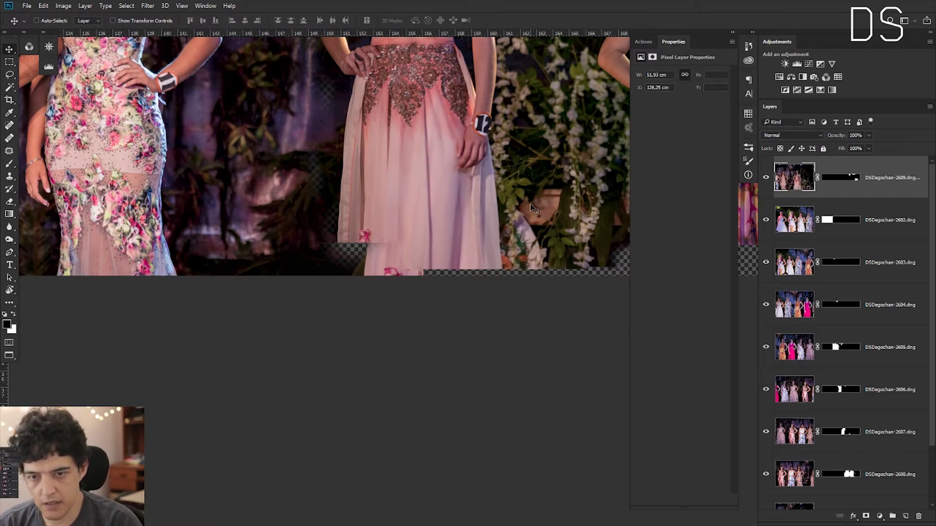
key(Left)
key(Left)
key(Left)
key(Left)
key(Left)
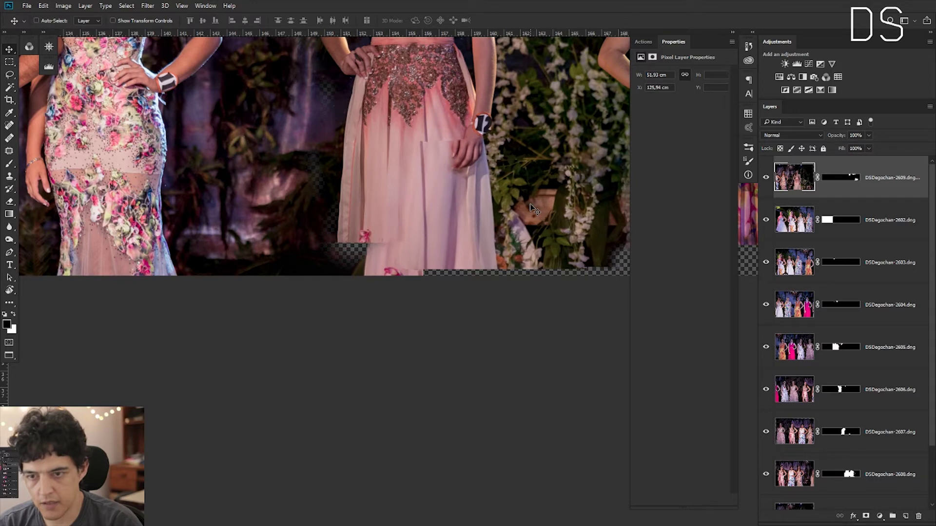
key(Left)
key(Left)
key(Left)
key(Left)
key(Left)
key(Left)
key(Left)
key(Left)
key(Left)
key(Left)
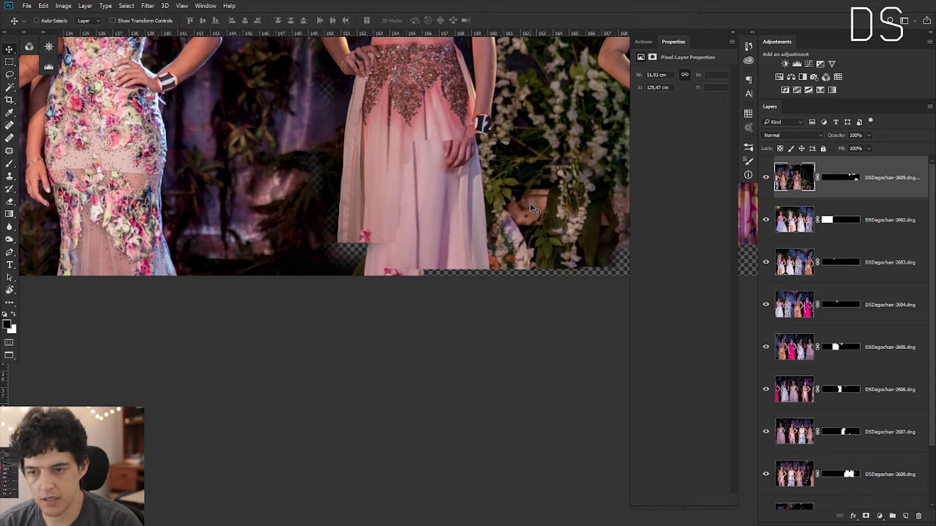
key(Left)
key(Left)
key(Left)
key(Left)
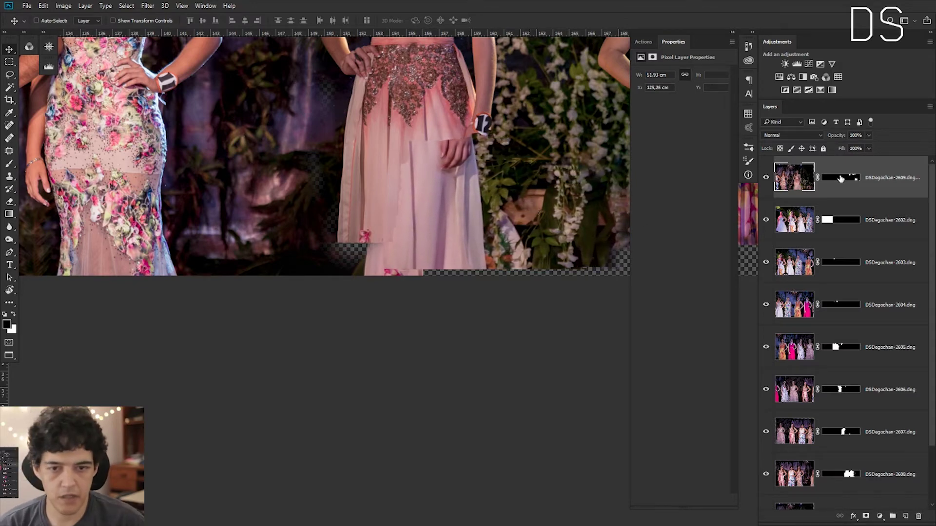
With its mask disabled, shift the top layer further left and down, then re-enable and target the mask for brushing.
click(841, 179)
shift+click(841, 180)
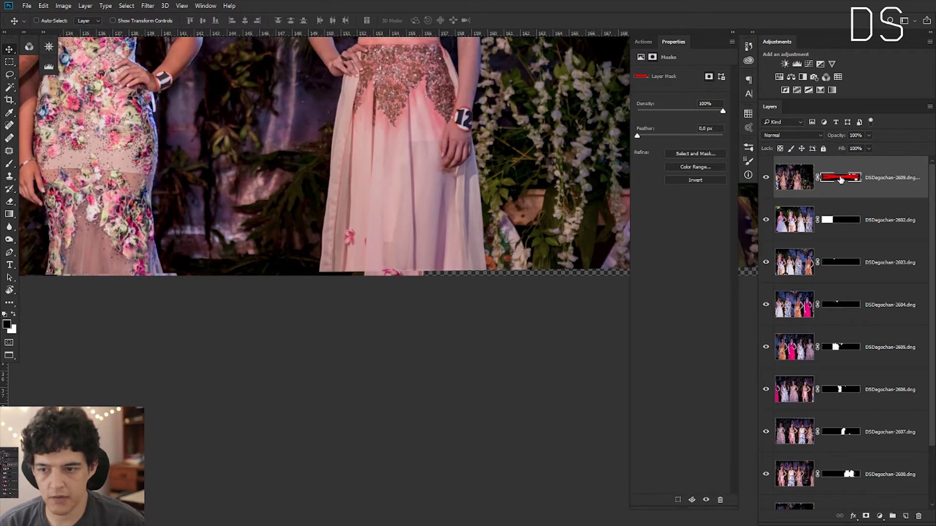
click(797, 182)
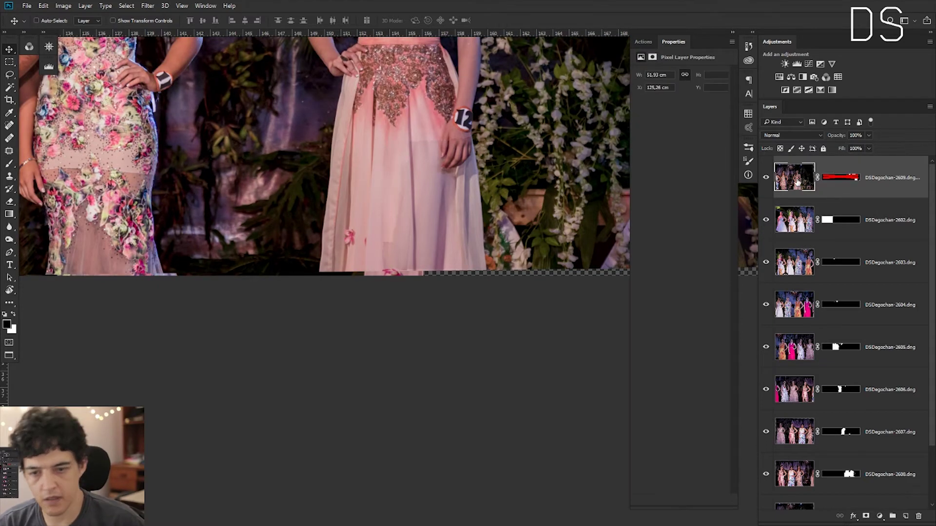
key(Left)
key(Left)
key(Left)
key(Left)
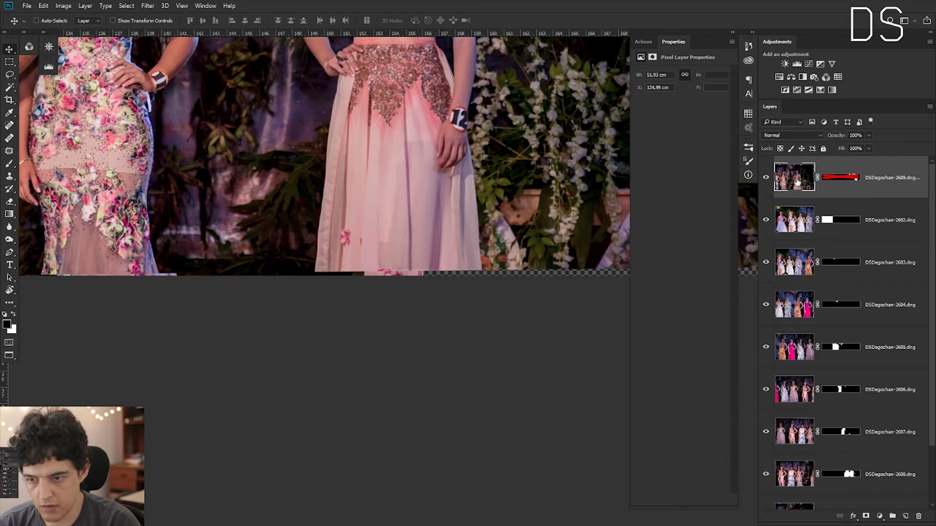
key(Left)
key(Left)
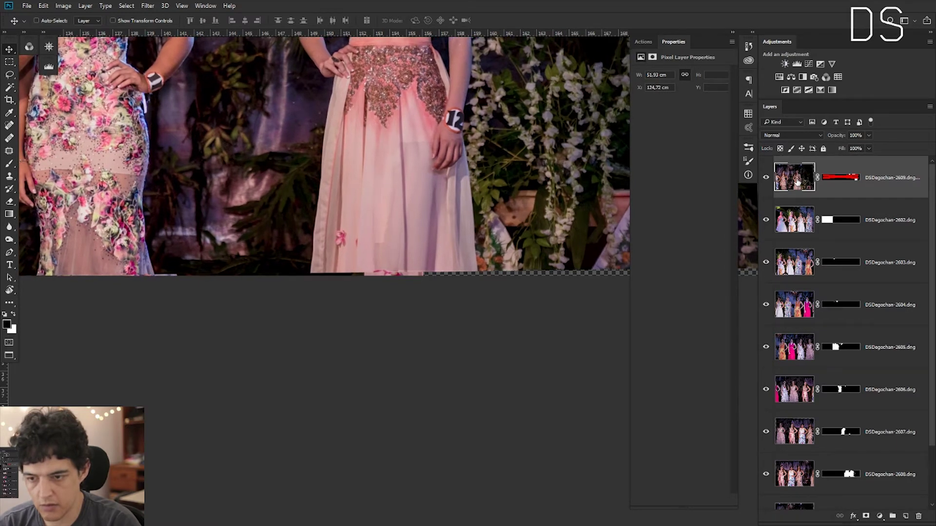
key(Down)
key(Down)
key(Down)
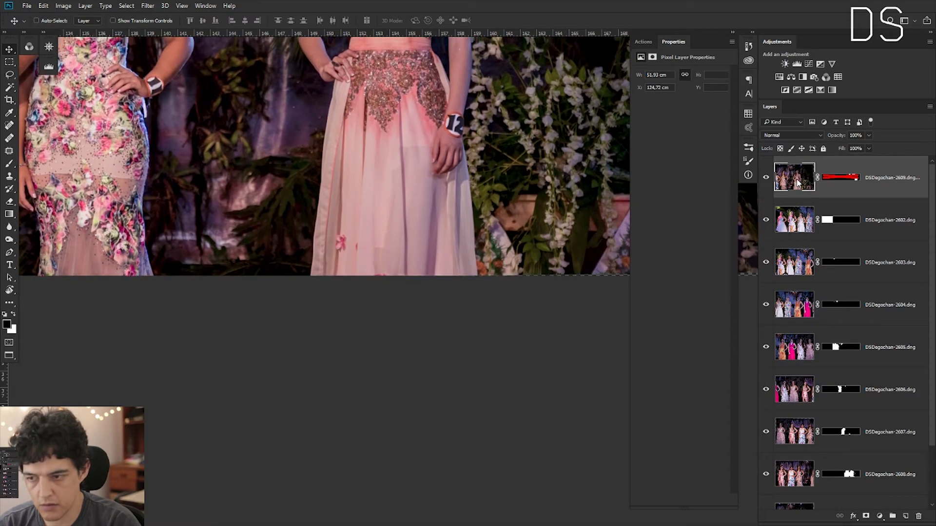
shift+click(841, 178)
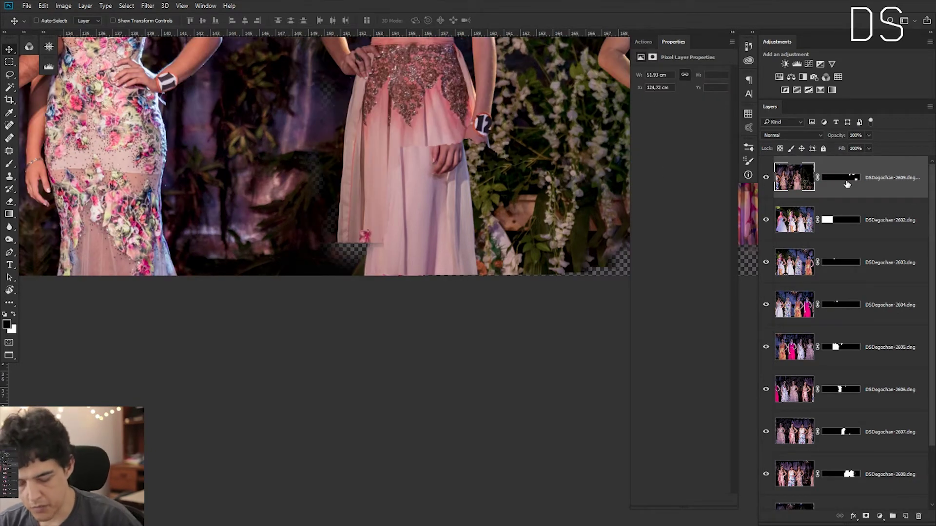
click(825, 180)
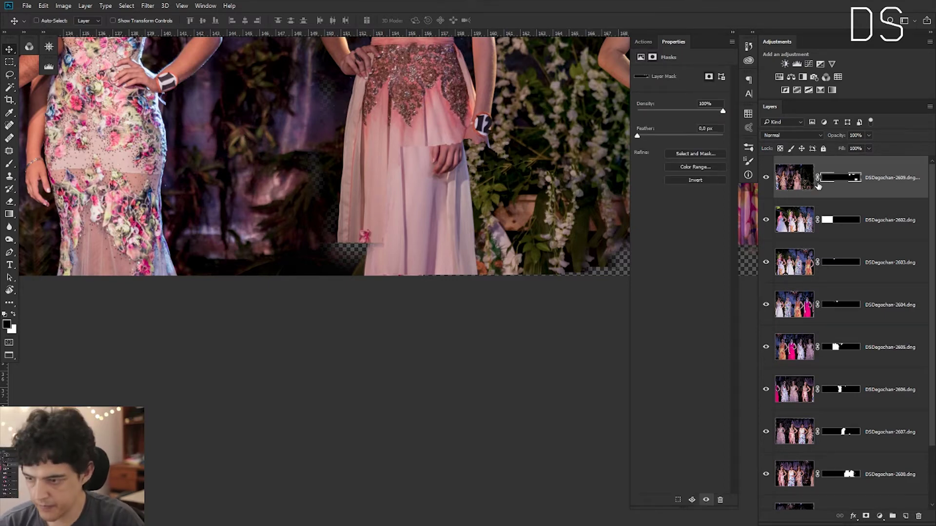
key(b)
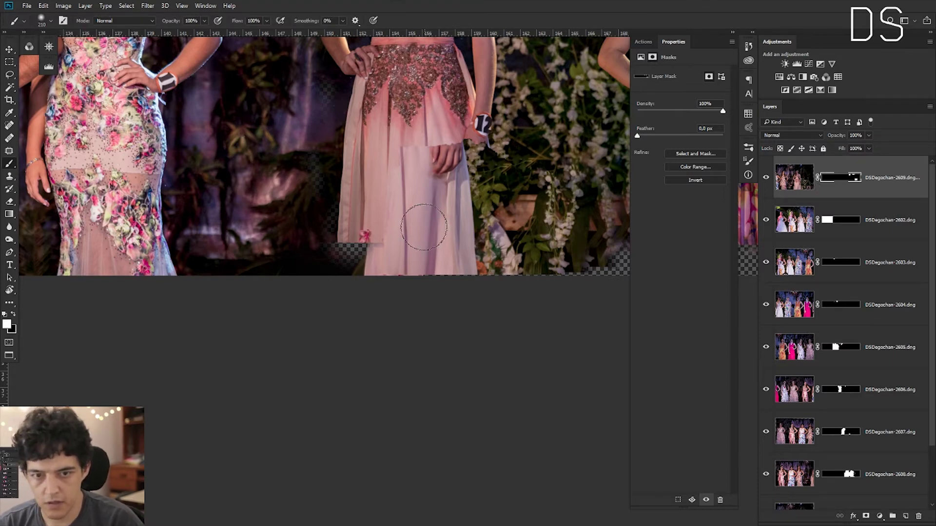
Paint the top layer's mask along the pink gown's seam to hide its hard lower-left edge.
drag(405, 221, 419, 223)
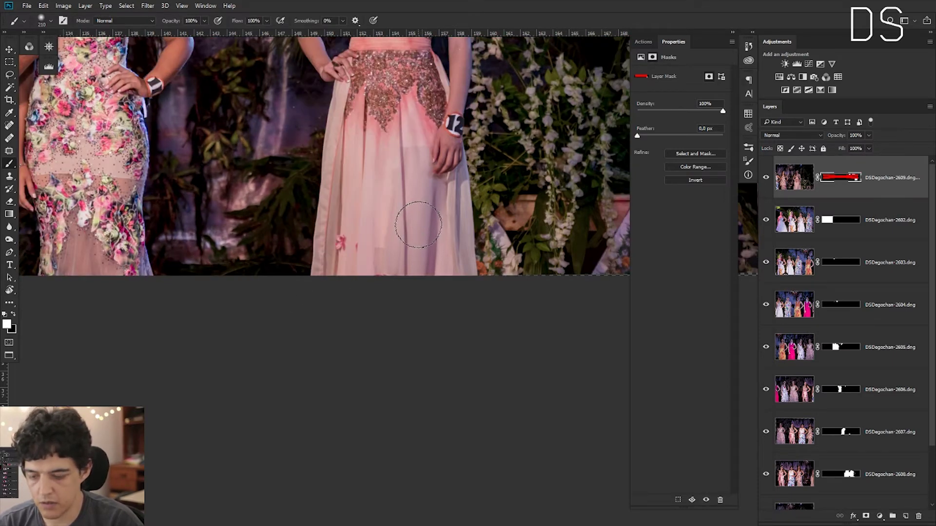
key(ctrl)
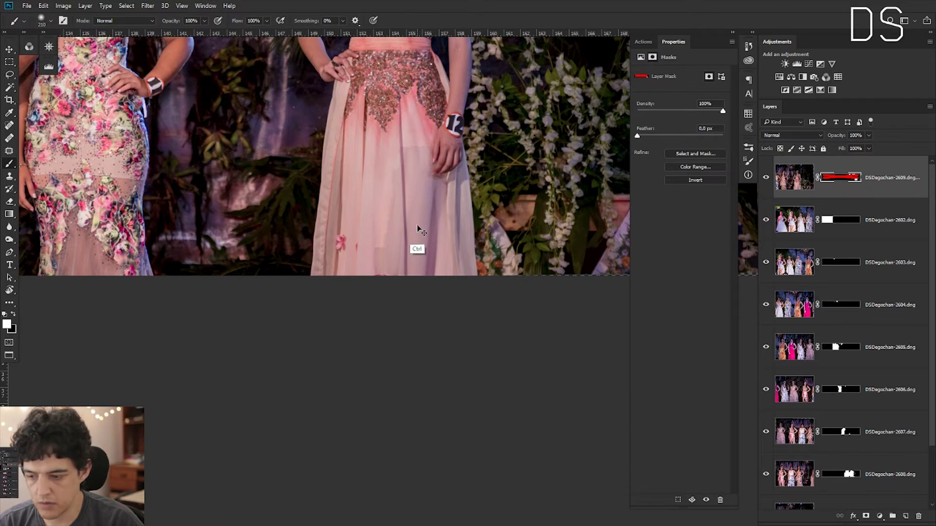
key(backslash)
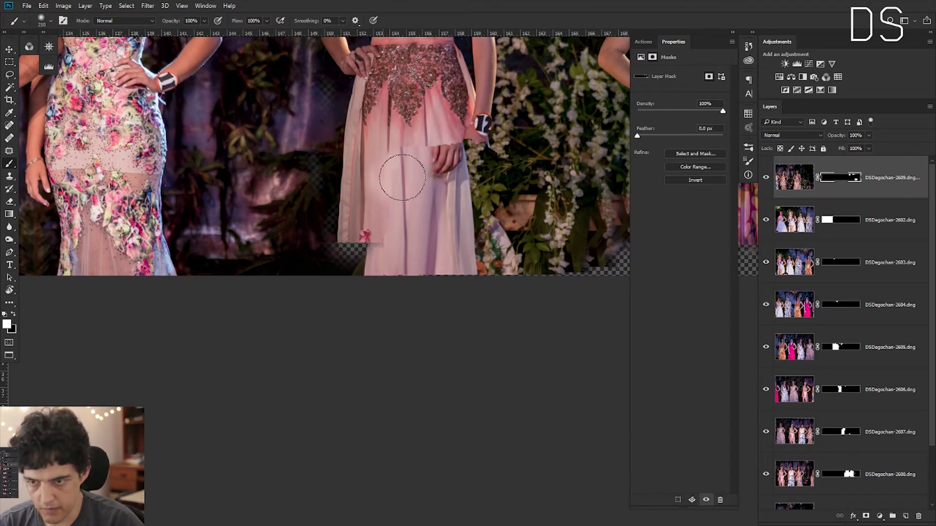
mouse_move(397, 169)
mouse_down()
mouse_move(373, 235)
mouse_move(355, 247)
mouse_move(351, 234)
mouse_move(370, 211)
mouse_move(335, 250)
mouse_move(382, 171)
mouse_move(468, 161)
mouse_move(408, 163)
mouse_move(424, 209)
mouse_move(466, 204)
mouse_up()
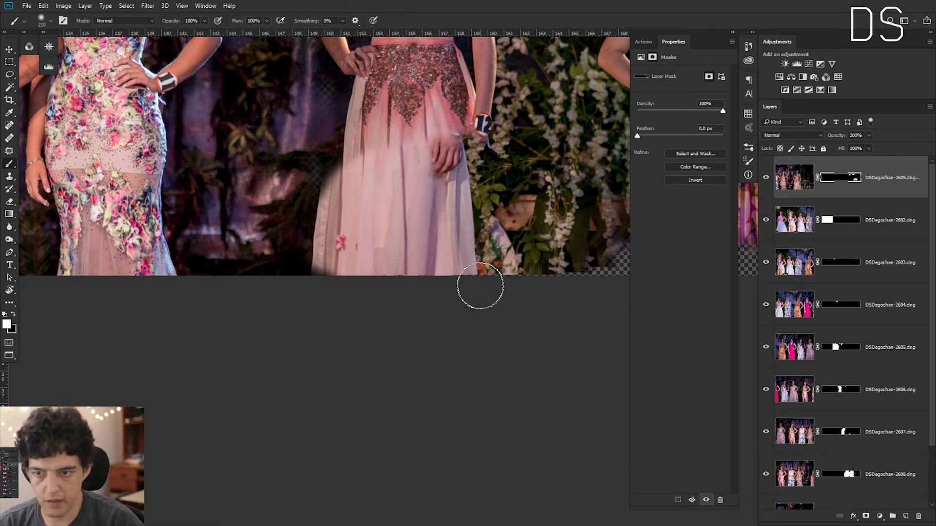
Nudge the top photo four steps right net and toggle it to compare the alignment.
click(807, 182)
key(v)
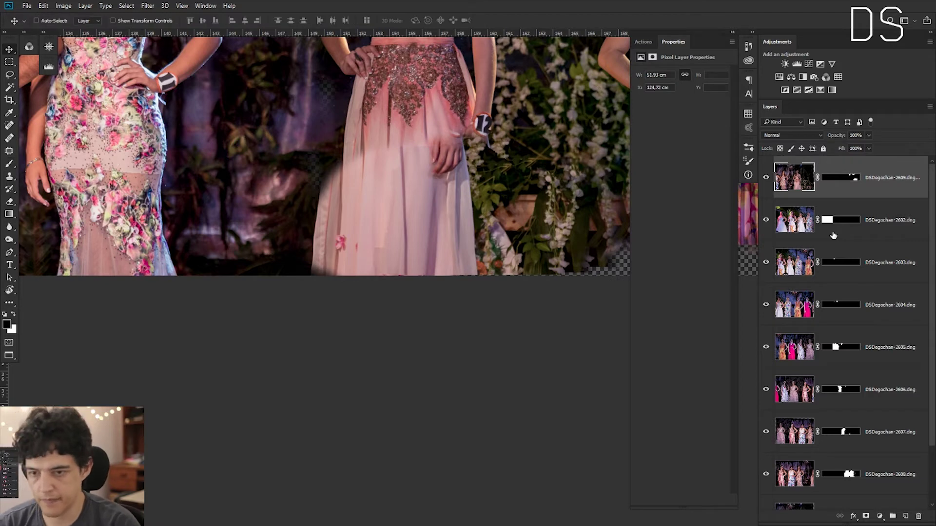
key(Right)
key(Right)
key(Right)
key(Right)
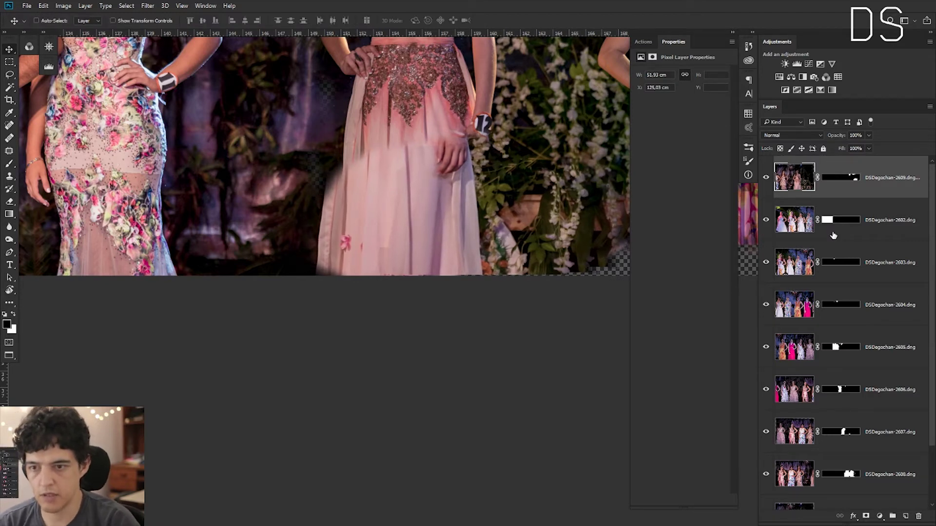
key(Right)
key(Right)
key(Right)
key(Right)
key(Right)
key(Right)
key(Right)
key(Right)
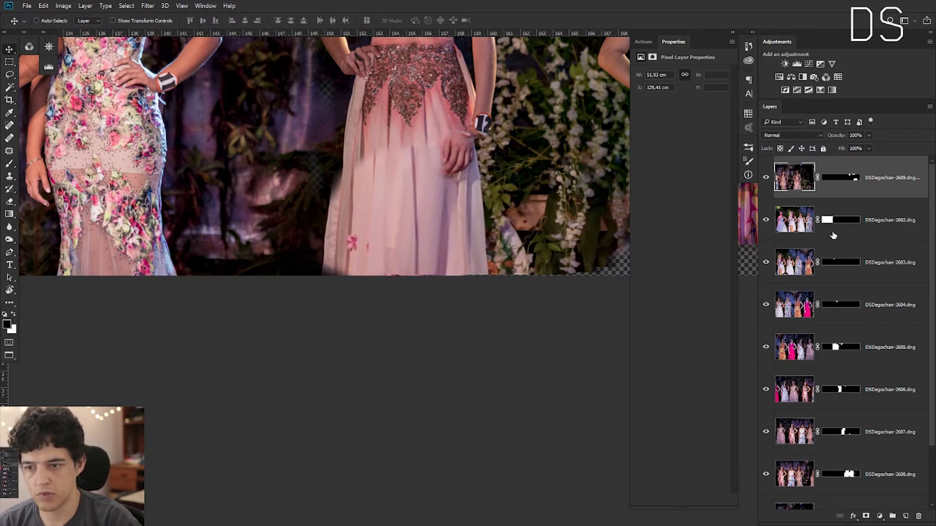
key(Right)
key(Right)
key(Right)
key(Right)
key(Right)
key(Right)
key(Right)
key(Right)
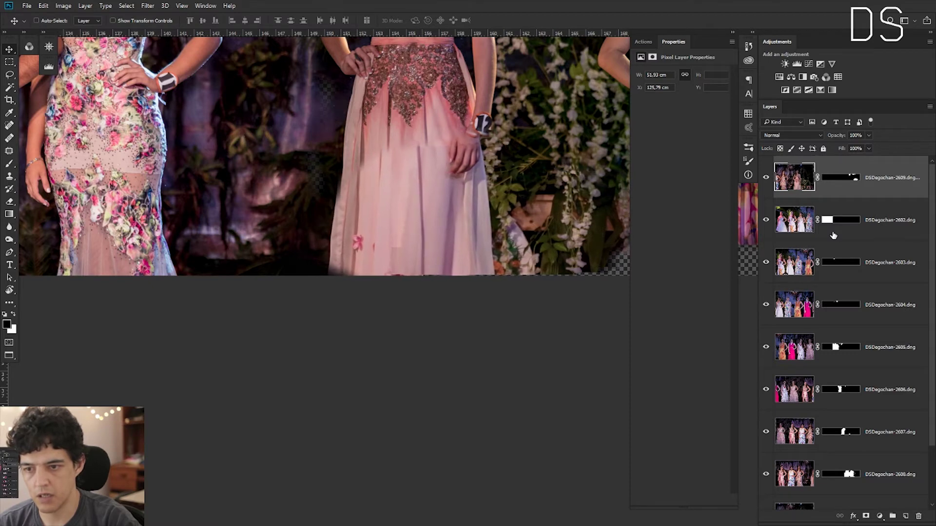
key(Right)
key(Right)
key(Right)
key(Right)
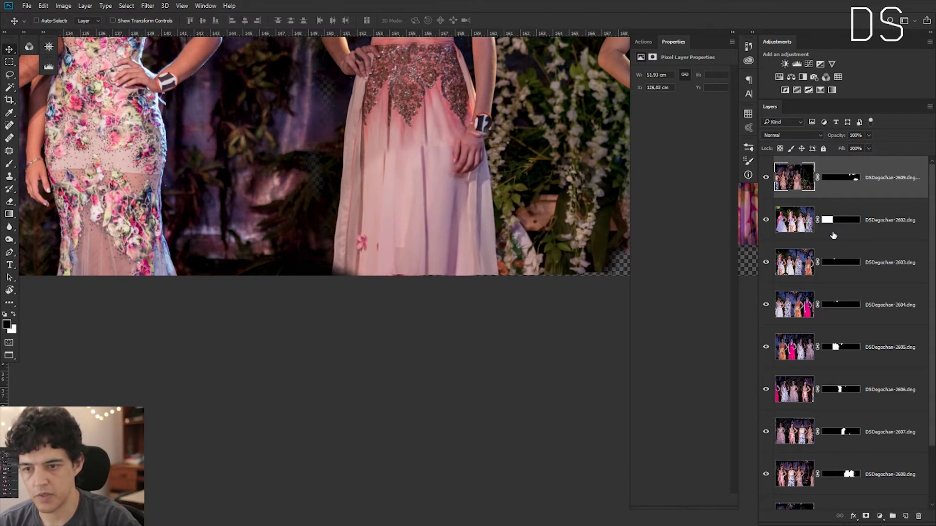
key(Right)
key(Left)
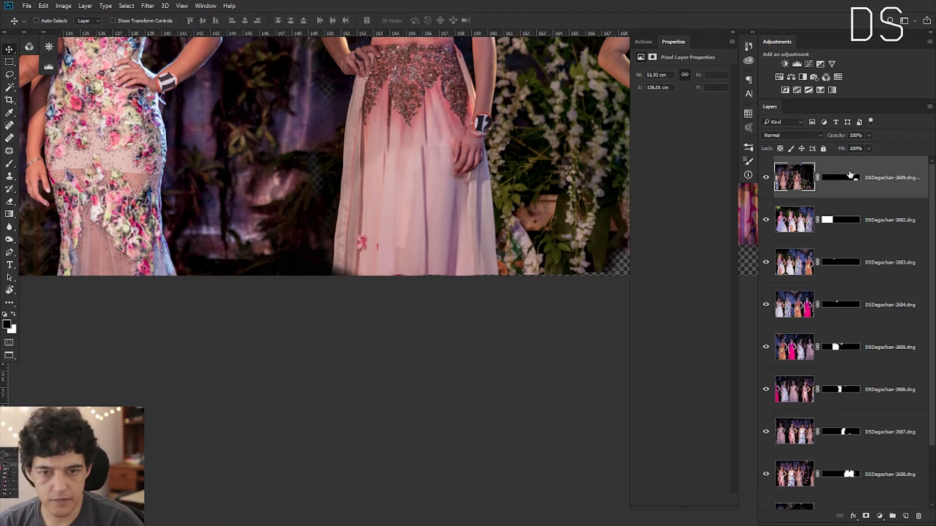
click(764, 179)
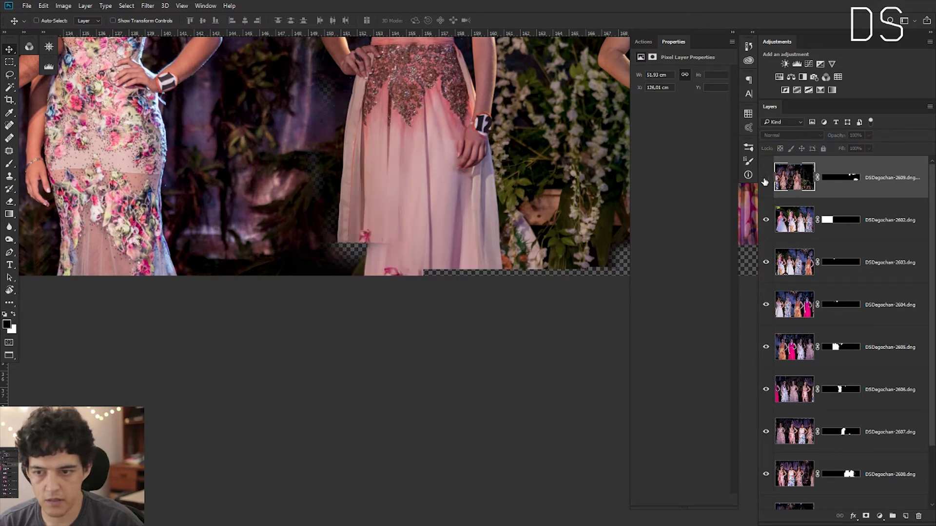
Repaint the top layer's mask in black with a 111 px brush and check the blend.
click(840, 177)
key(x)
key(b)
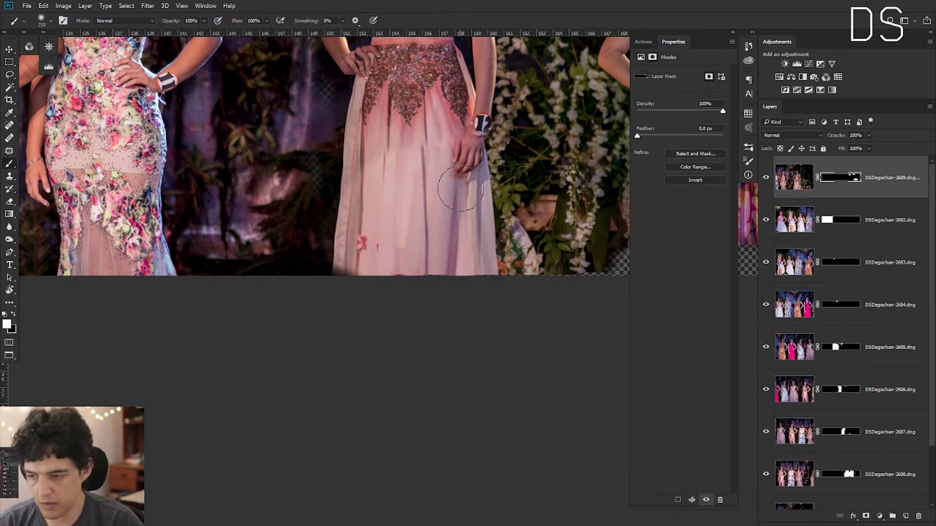
key(x)
drag(485, 158, 467, 140)
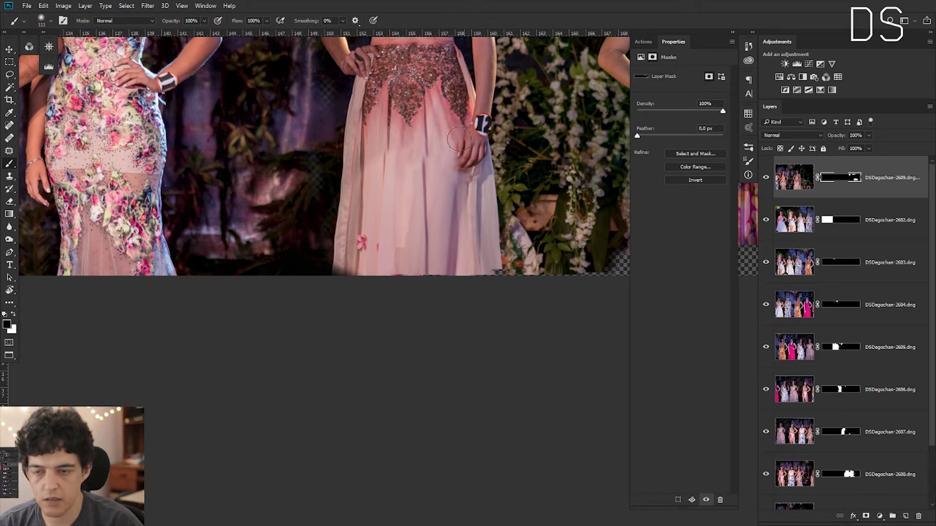
click(766, 179)
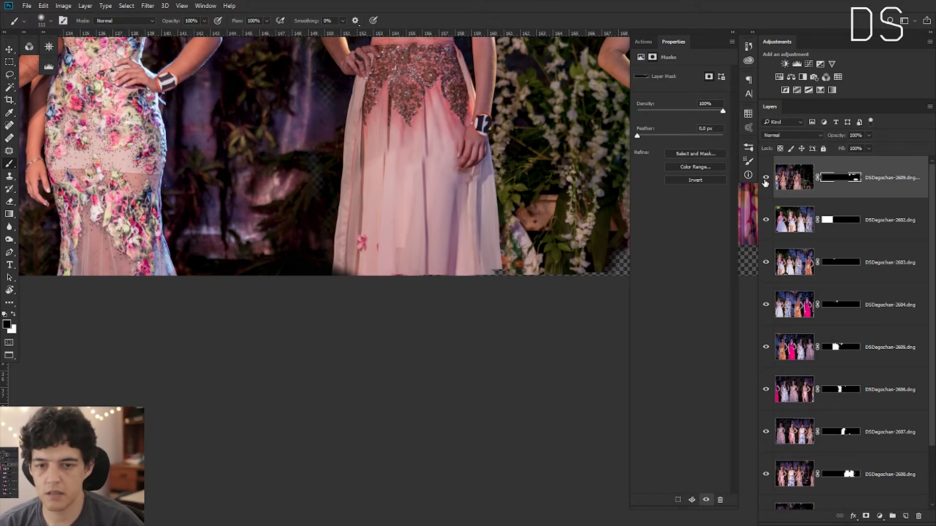
Free Transform the top photo to enlarge it slightly, mostly in height.
key(m)
key(ctrl+2)
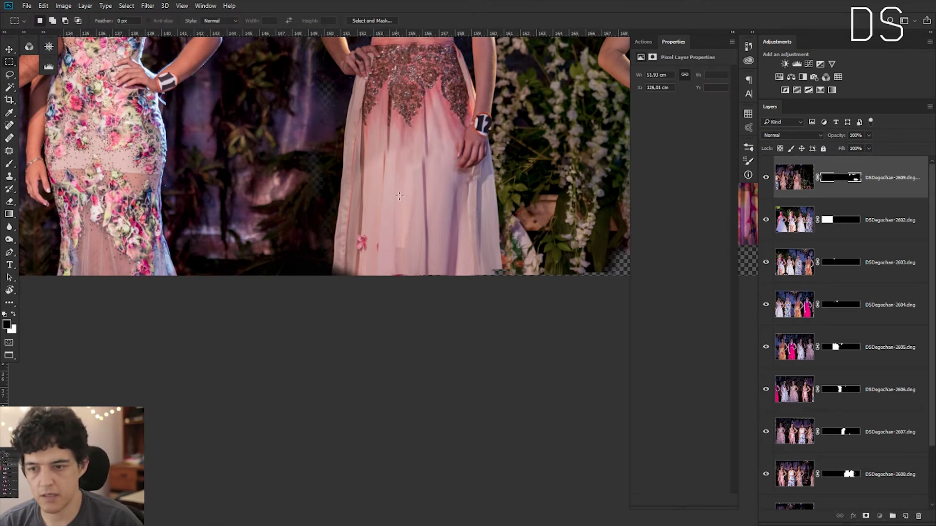
right_click(400, 195)
click(461, 293)
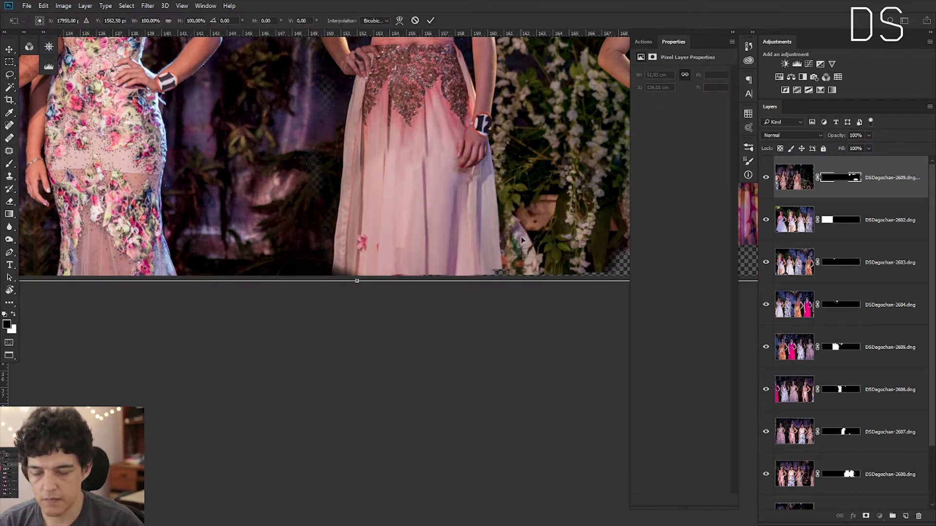
key(Return)
scroll(522, 240, down, 2)
scroll(521, 240, down, 2)
right_click(493, 236)
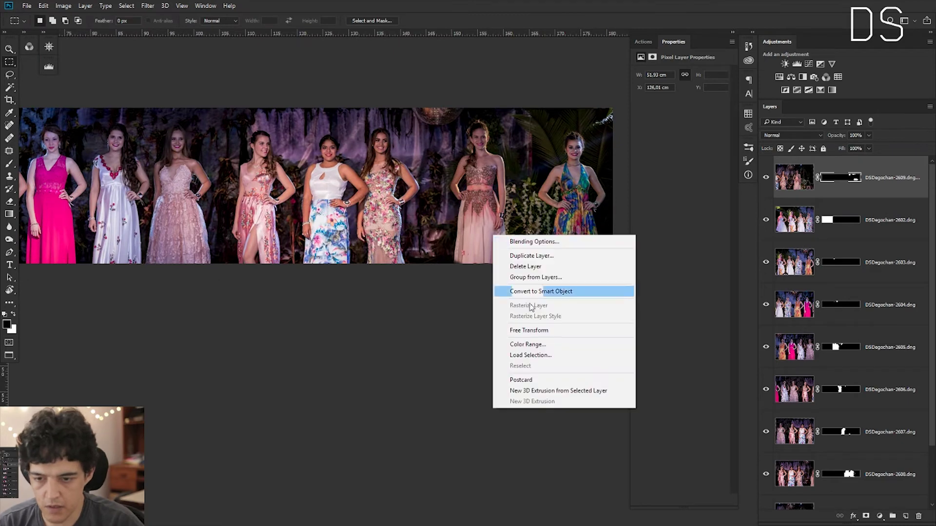
click(529, 331)
drag(595, 265, 597, 275)
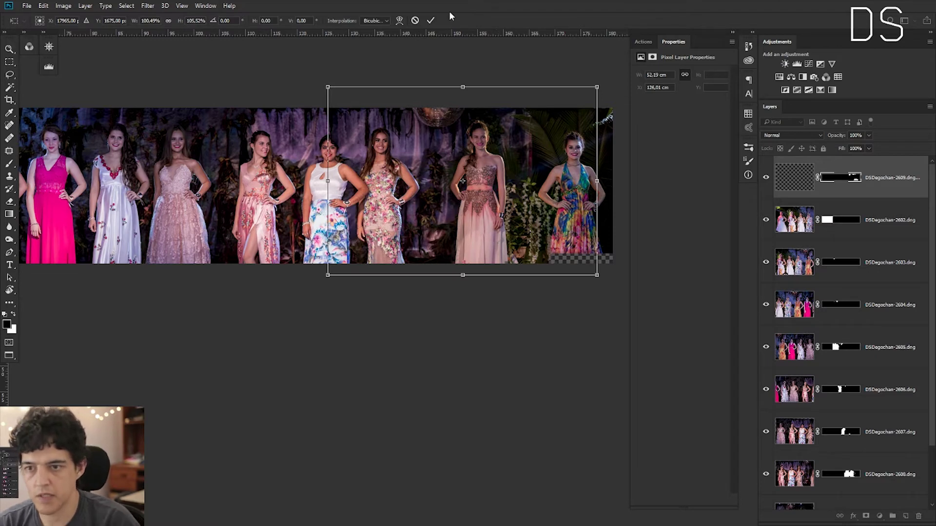
click(430, 20)
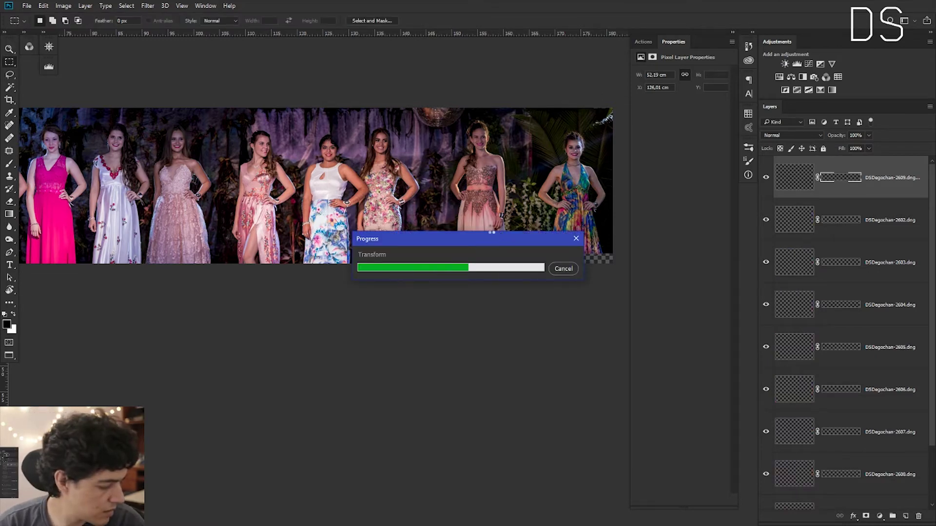
Zoom in on the pink gown, unlink the top photo from its mask, and nudge it right.
key(z)
drag(489, 229, 560, 210)
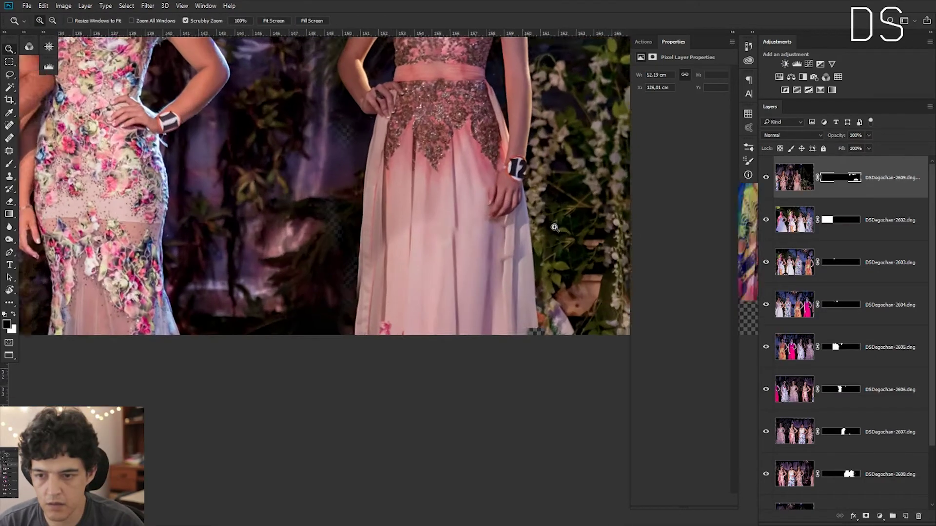
click(793, 188)
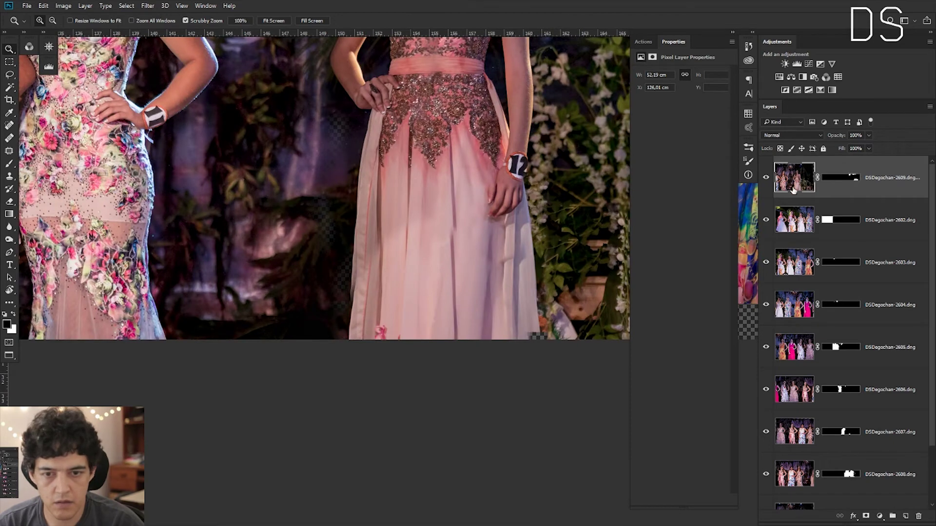
click(817, 177)
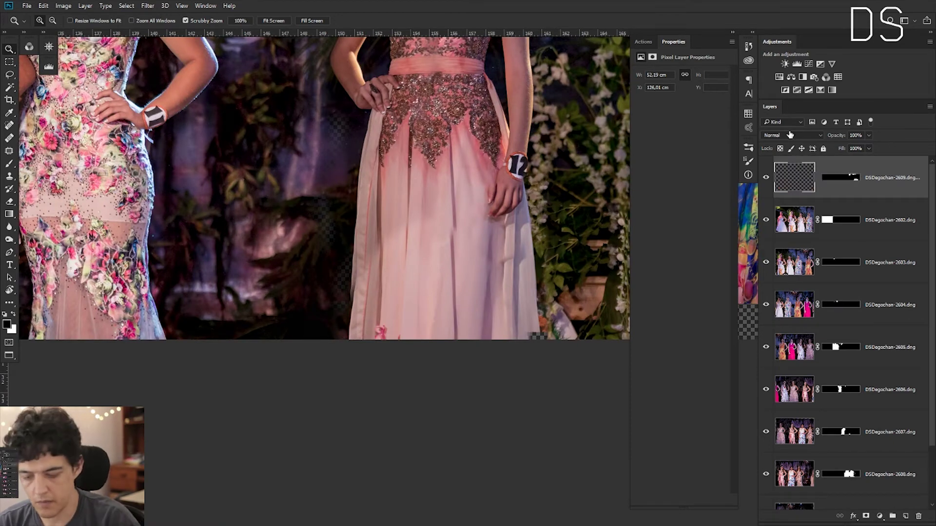
key(h)
key(v)
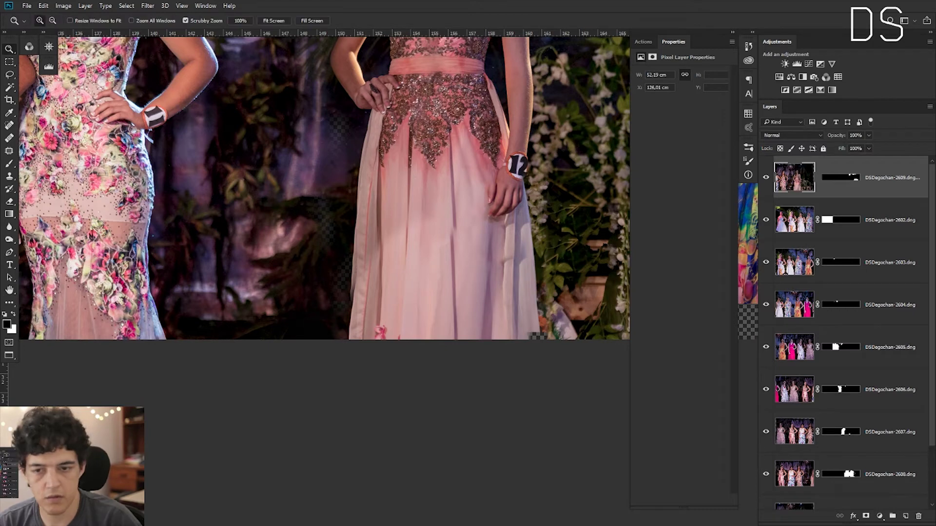
key(Right)
key(Right)
key(Right)
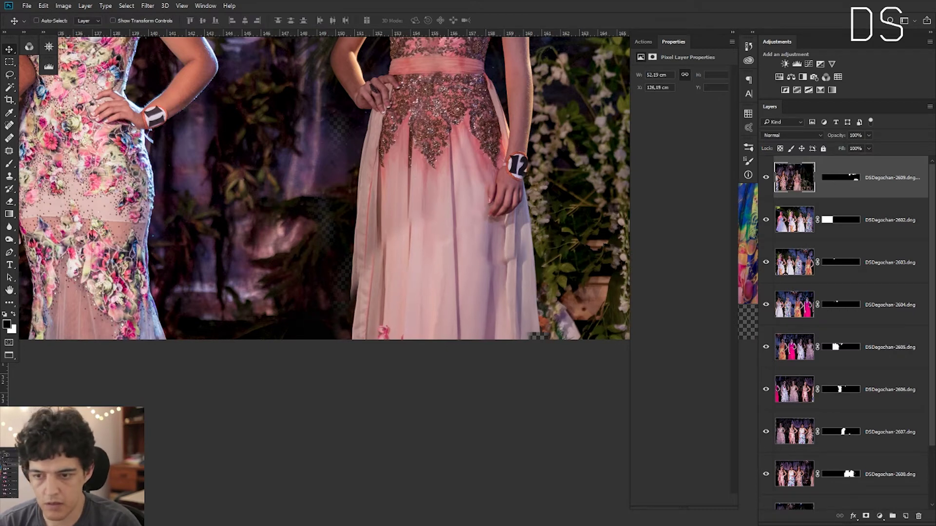
Warp the top photo's lower mesh points to align the pink gown's lower part and right edge.
key(y)
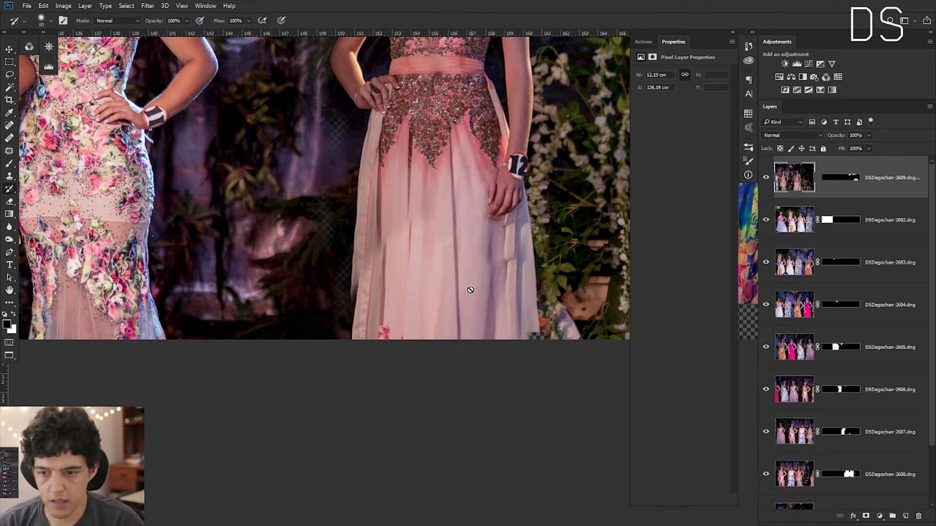
key(m)
right_click(448, 276)
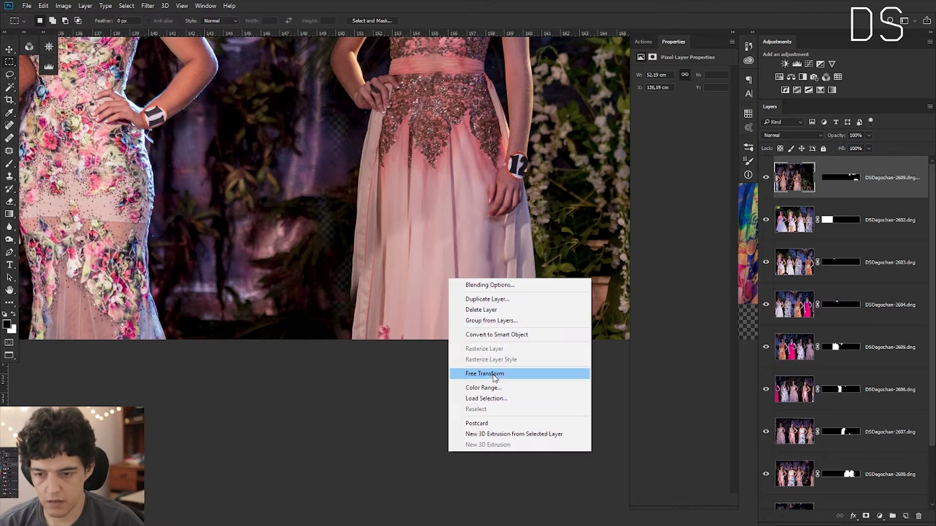
click(468, 374)
right_click(423, 258)
click(476, 337)
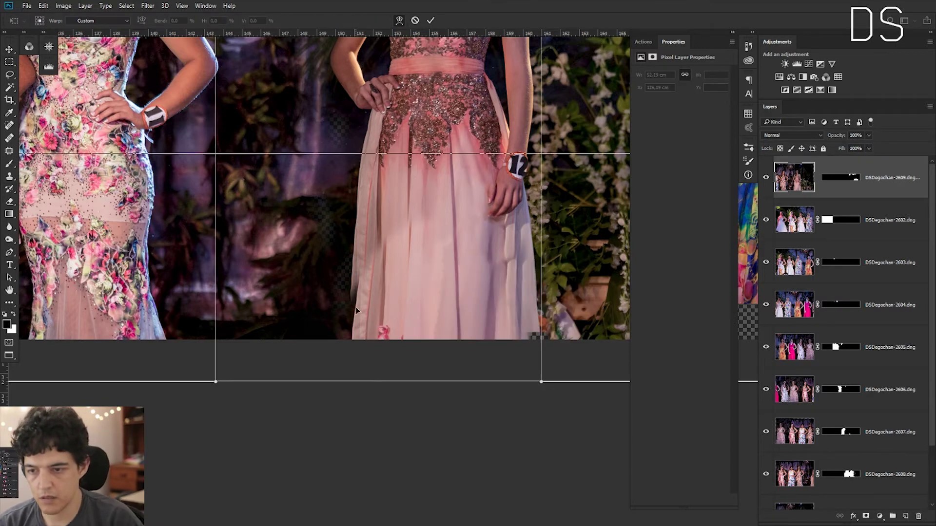
mouse_move(364, 331)
mouse_down()
mouse_move(348, 329)
mouse_move(530, 213)
mouse_up()
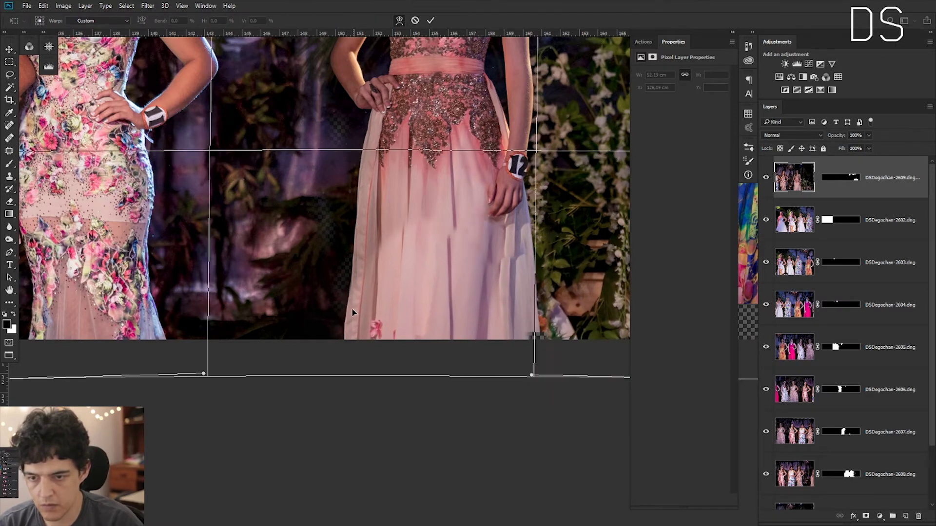
drag(538, 156, 538, 150)
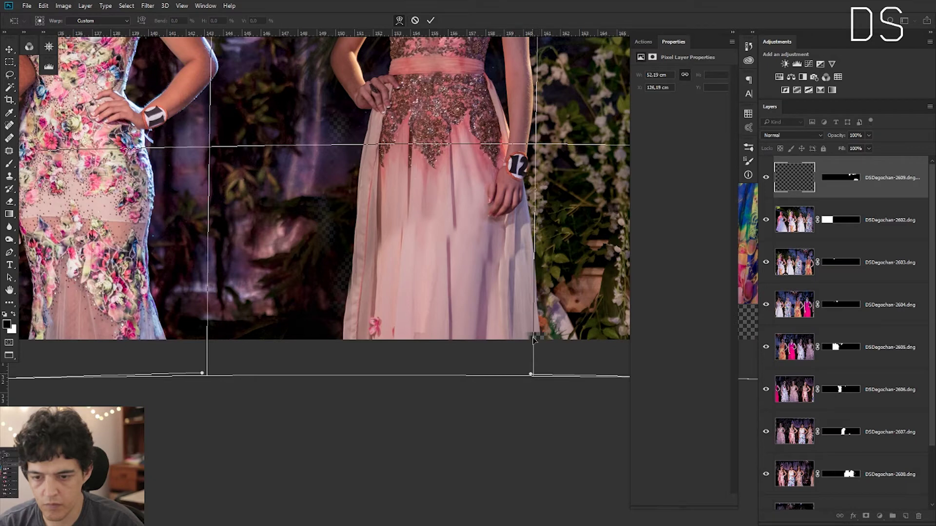
drag(533, 340, 535, 340)
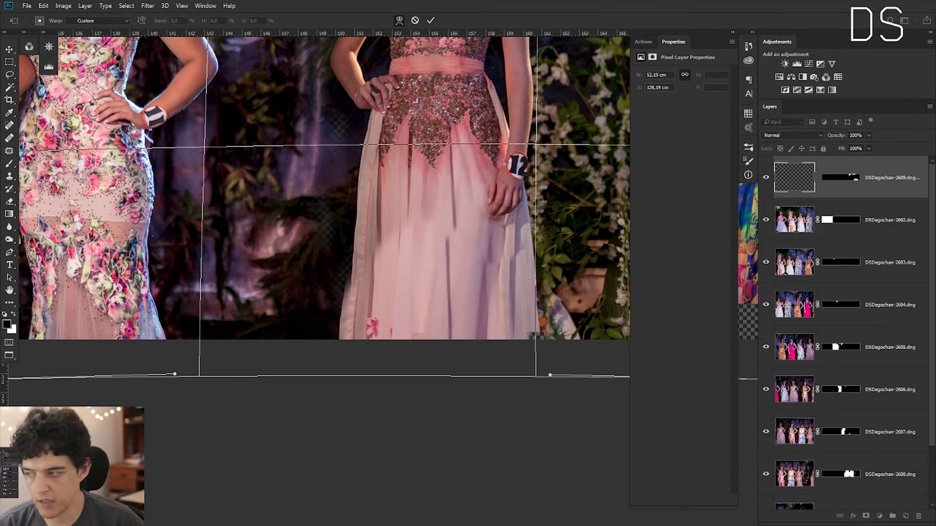
drag(495, 304, 504, 303)
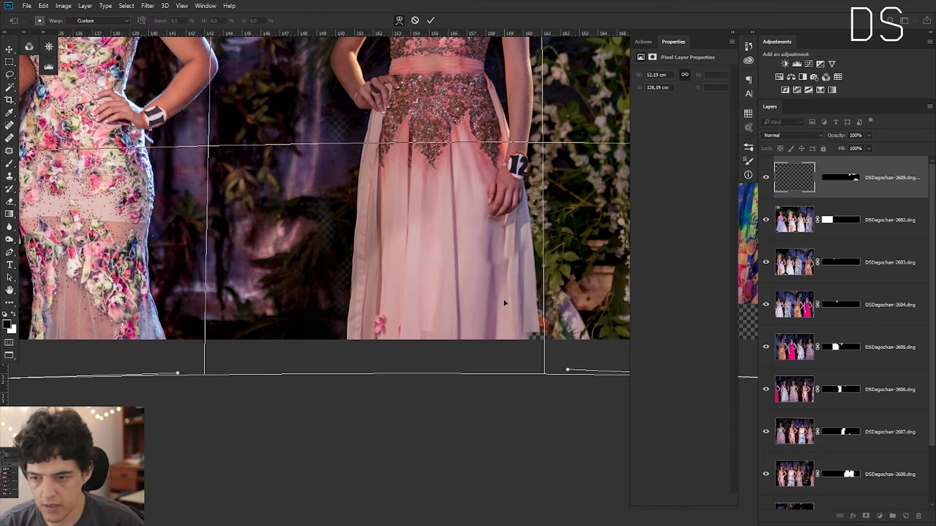
drag(544, 151, 539, 148)
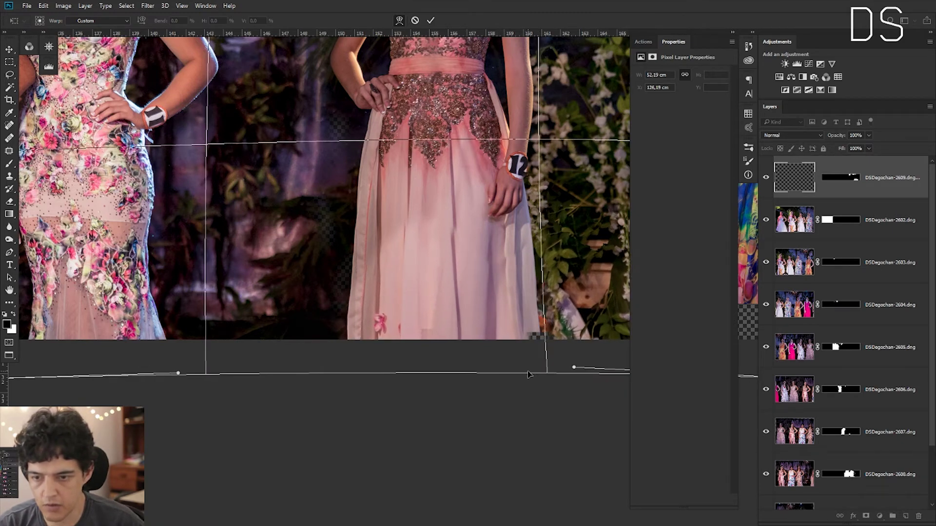
key(Return)
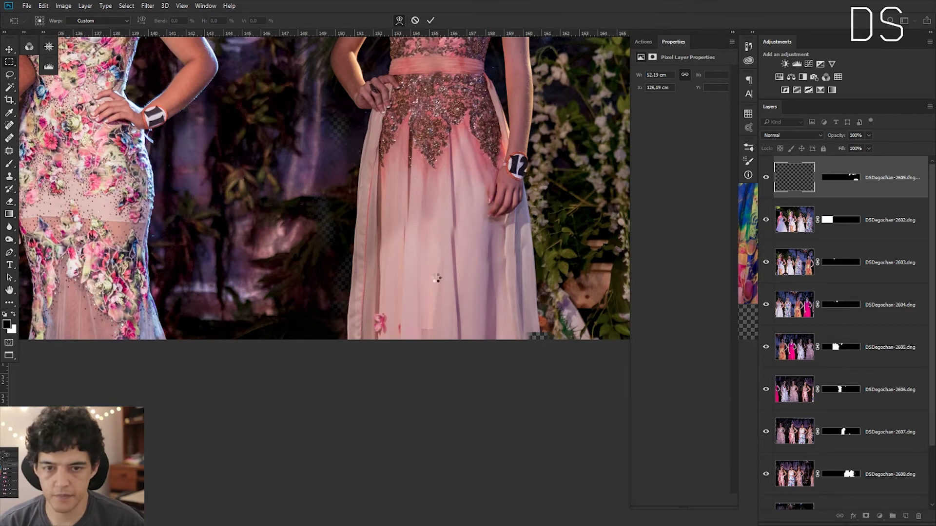
Apply a second warp, shifting the gown area right and pulling its lower-left leftward.
right_click(454, 218)
click(487, 312)
right_click(471, 196)
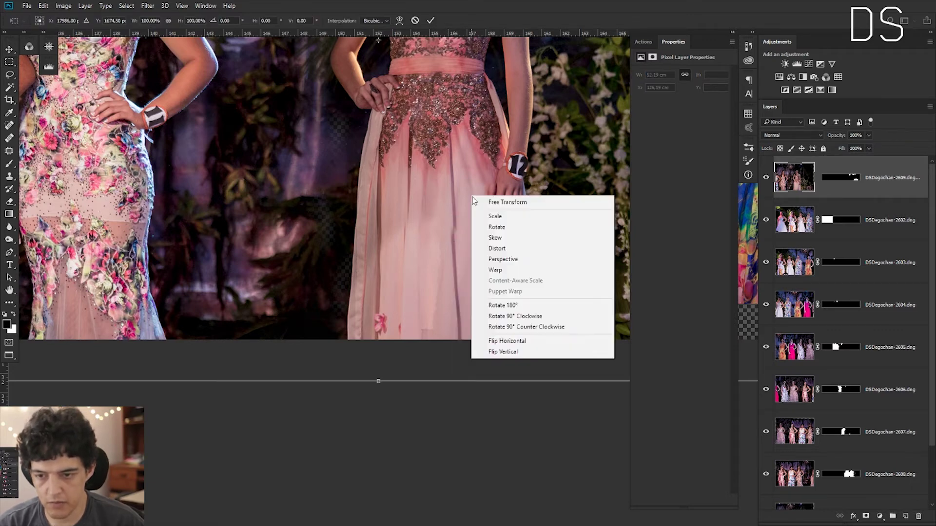
click(473, 269)
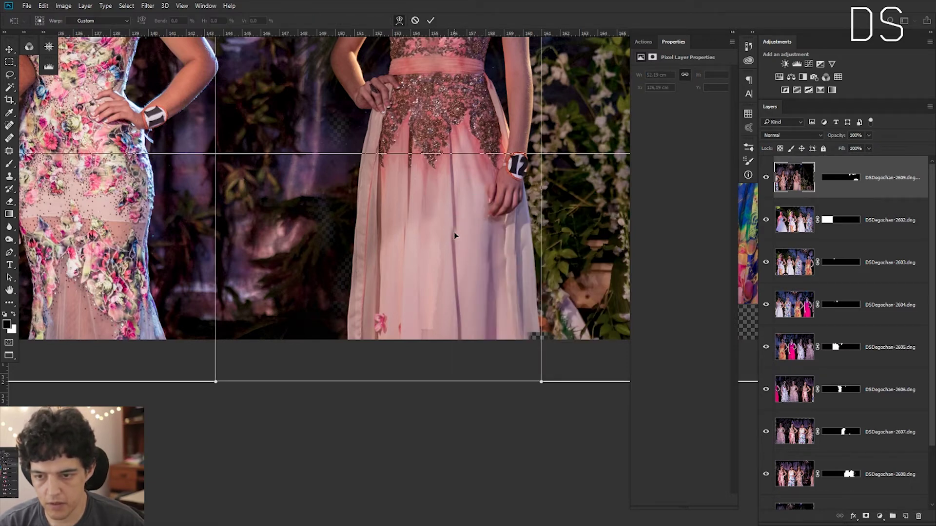
drag(454, 232, 457, 232)
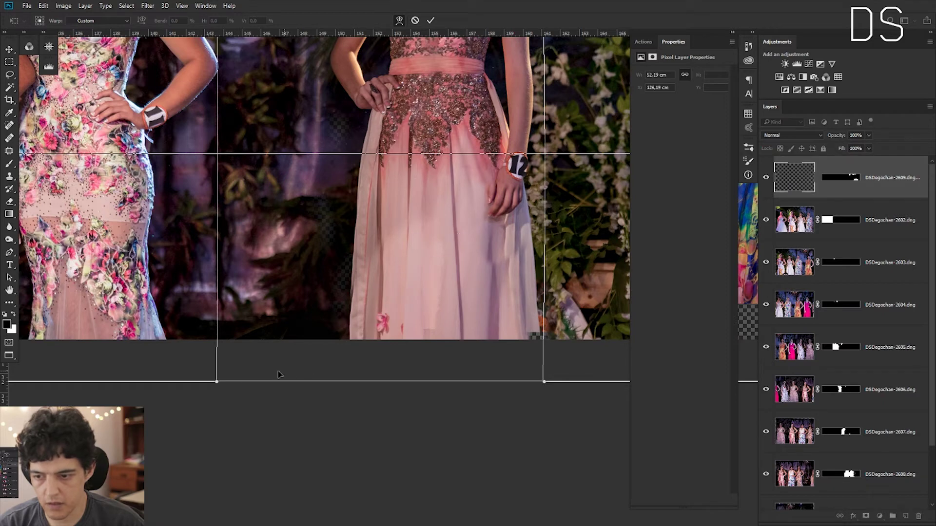
drag(216, 384, 199, 385)
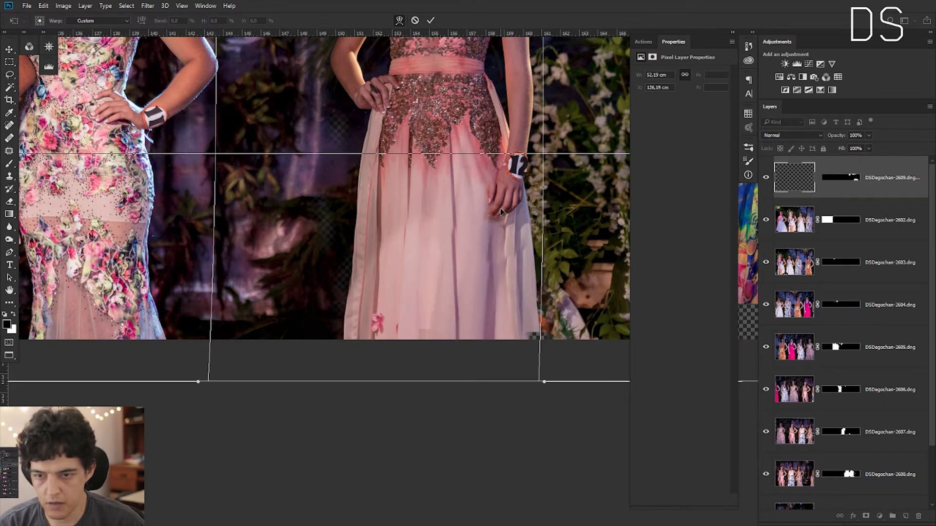
drag(547, 157, 548, 157)
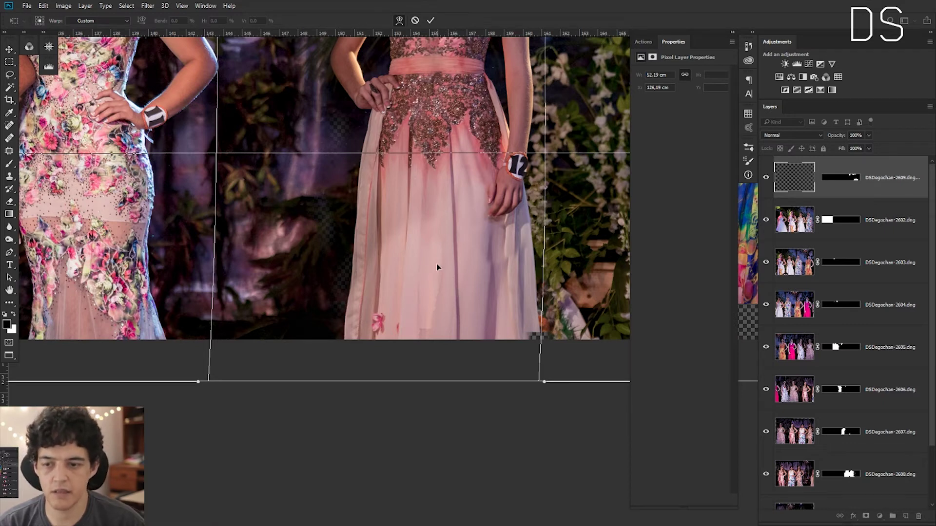
click(430, 20)
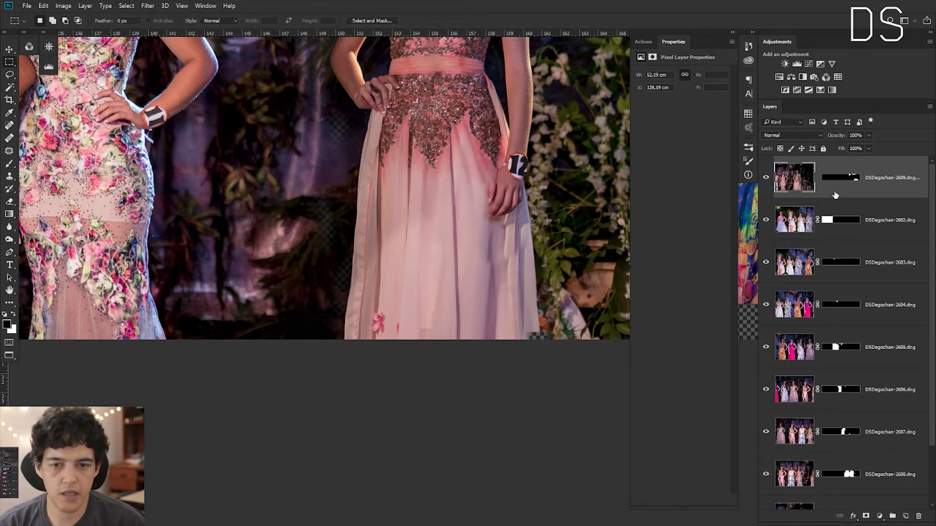
Toggle the top, DSDegochan-2610 and DSDegochan-2609 layers off and on to inspect the seam.
click(766, 178)
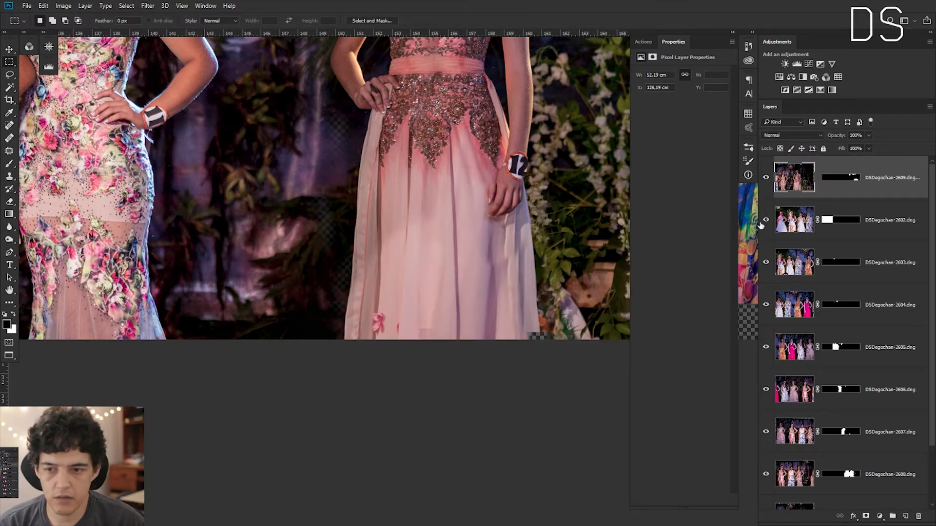
scroll(768, 409, down, 3)
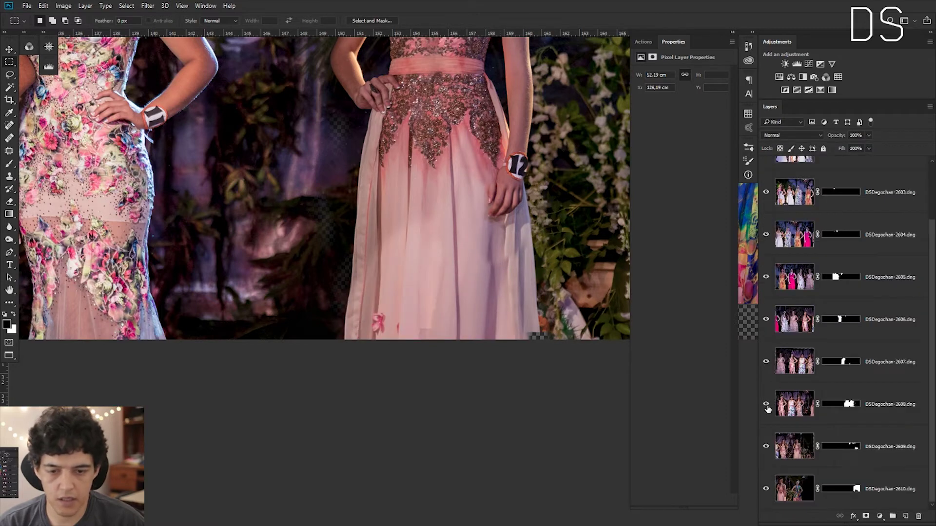
click(767, 491)
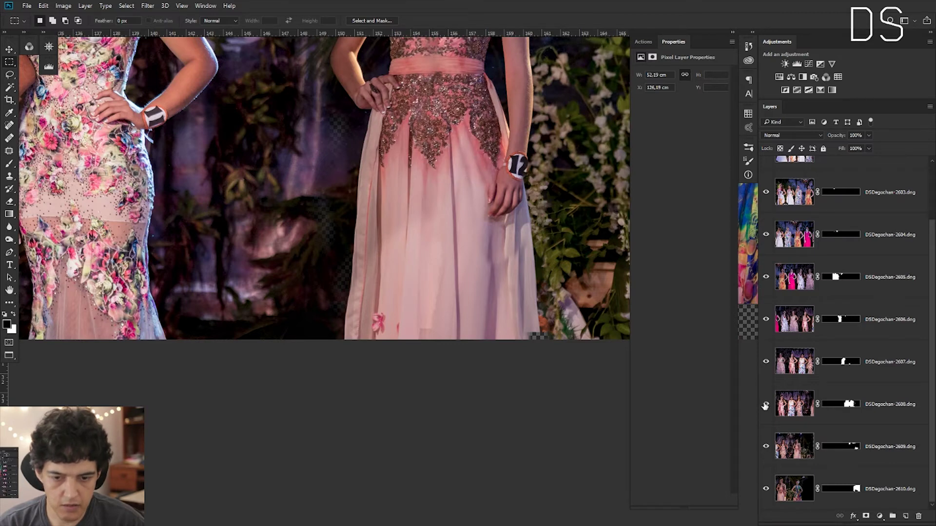
click(766, 446)
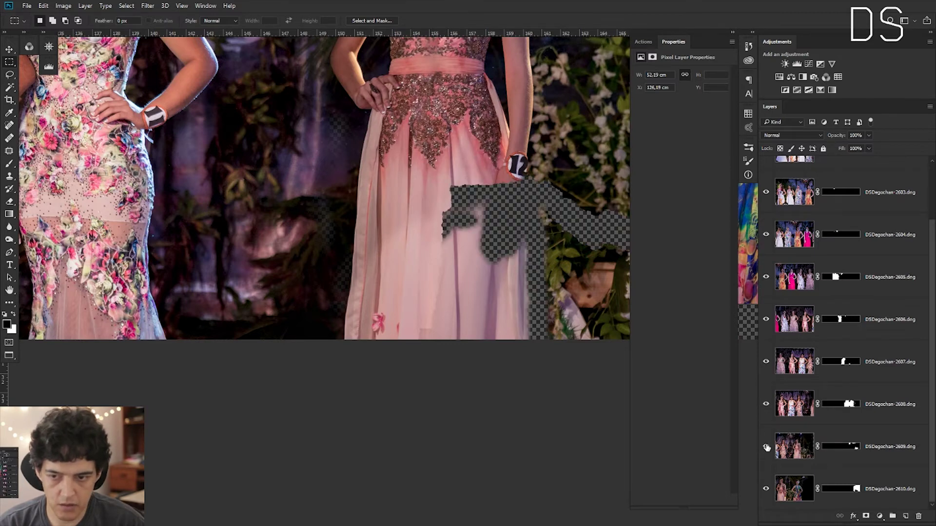
click(766, 447)
Paint black on the DSDegochan-2609 mask with a 50 px brush to hide the wristband and hand area.
click(840, 447)
key(b)
key(x)
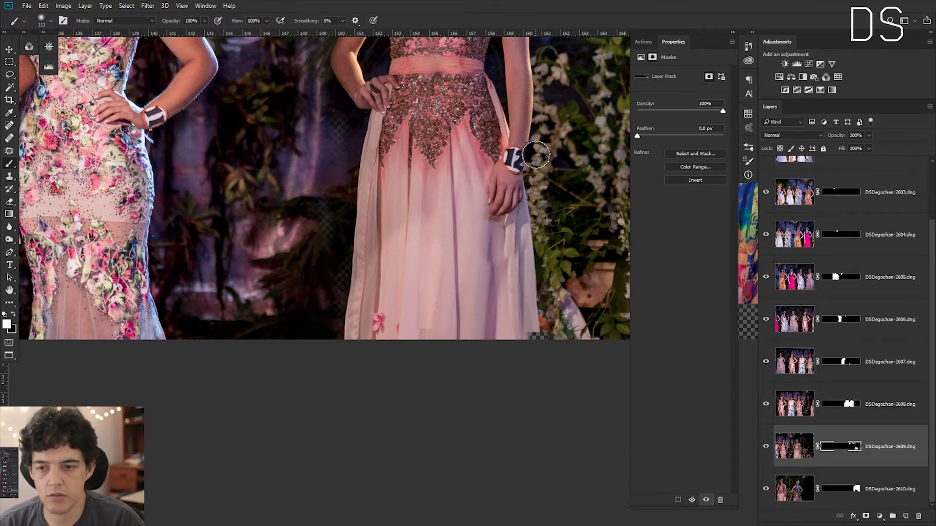
key(x)
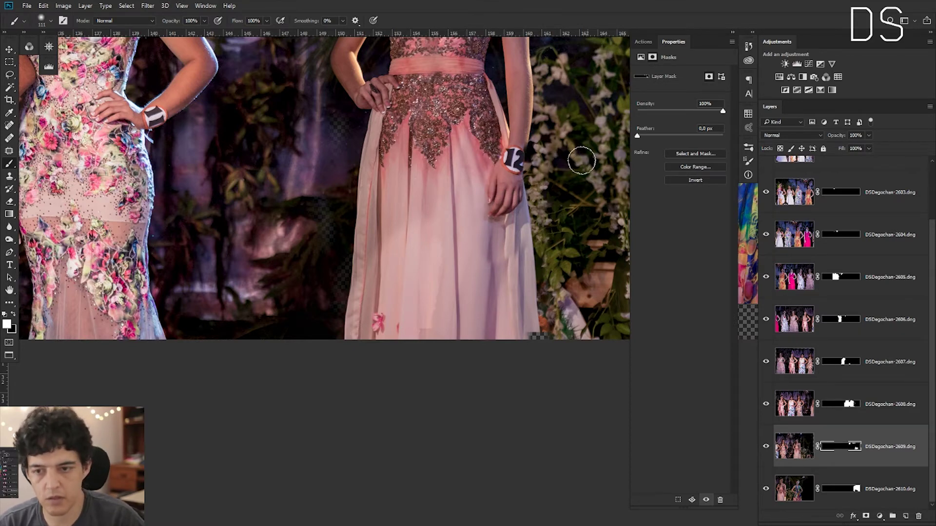
mouse_move(540, 145)
mouse_down()
mouse_move(529, 162)
mouse_move(516, 157)
mouse_up()
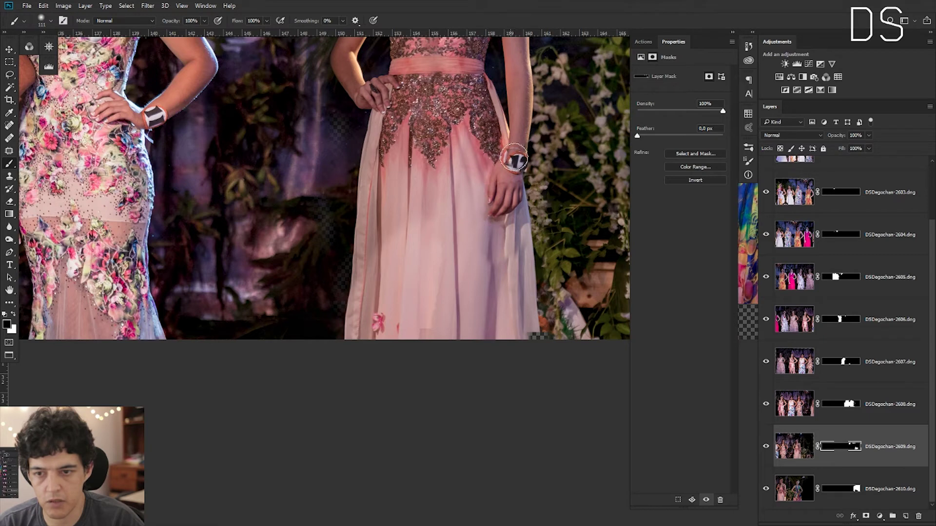
drag(528, 159, 526, 176)
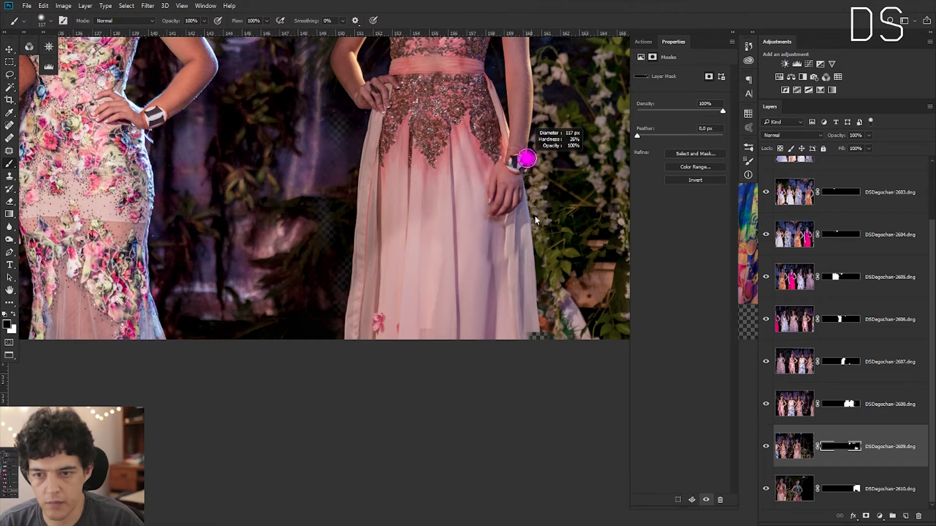
drag(535, 221, 523, 151)
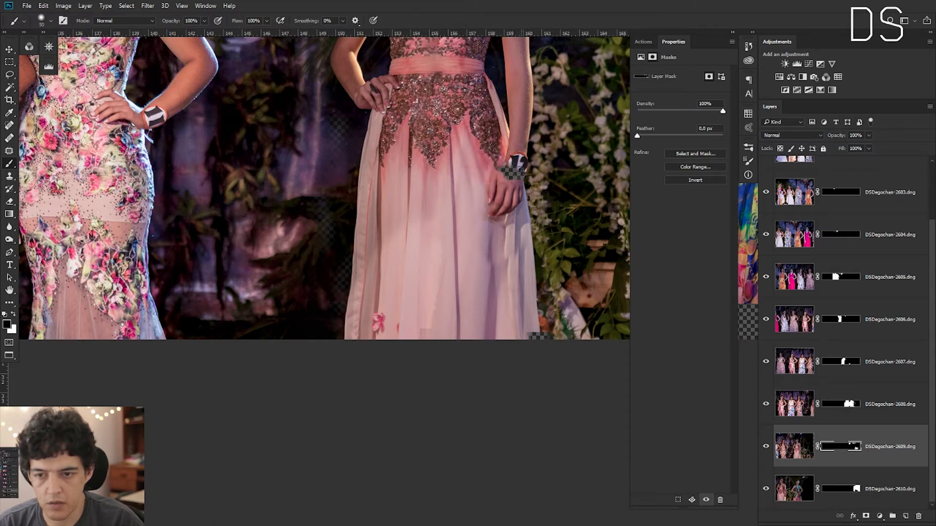
mouse_move(517, 163)
mouse_down()
mouse_move(531, 163)
mouse_move(499, 190)
mouse_move(520, 201)
mouse_move(517, 165)
mouse_move(507, 180)
mouse_up()
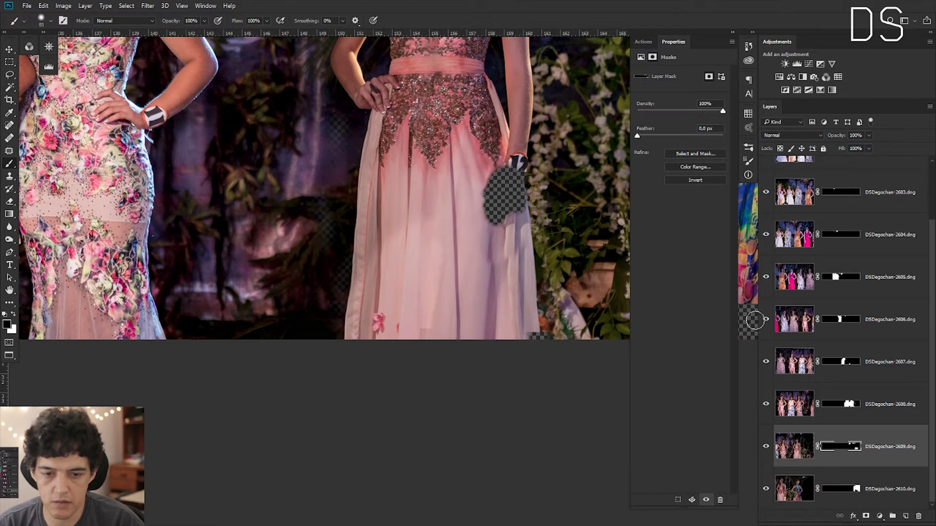
Paint on the DSDegochan-2610 mask to restore part of the transparent patch beside the gown.
click(807, 492)
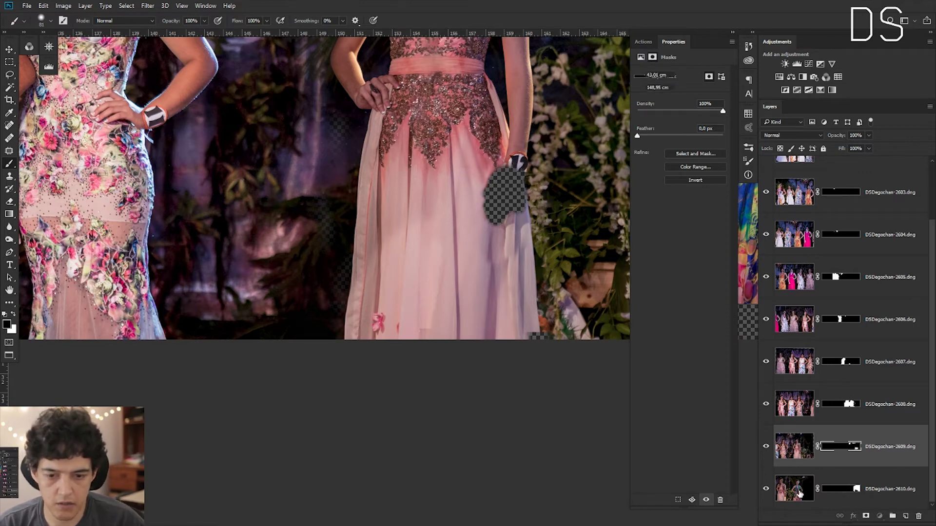
click(855, 491)
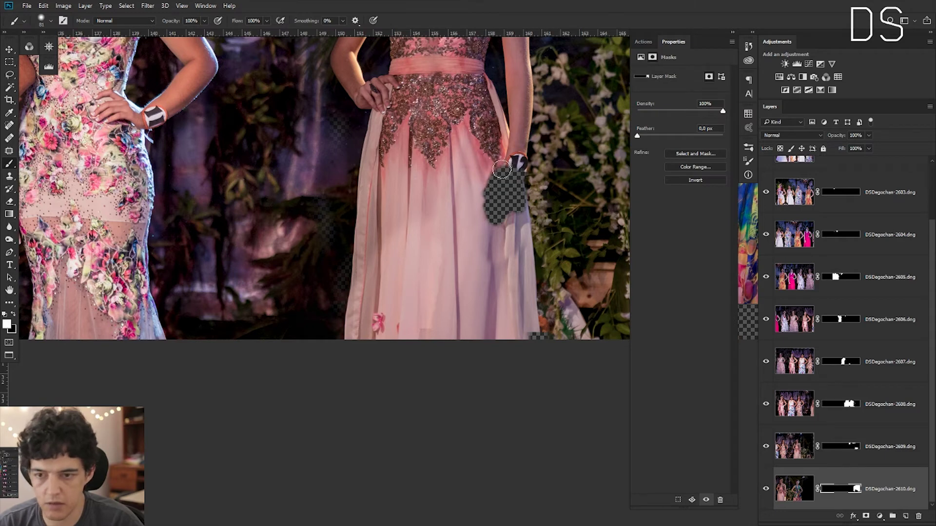
mouse_move(507, 168)
mouse_down()
mouse_move(488, 196)
mouse_move(494, 211)
mouse_move(516, 176)
mouse_move(522, 181)
mouse_up()
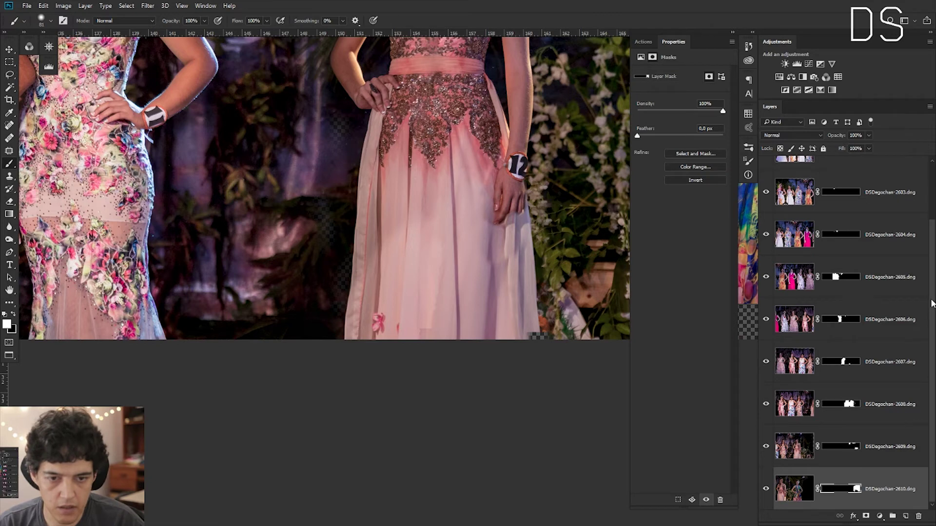
Recheck layer coverage, then mask out a strip of DSDegochan-2609 along the gown edge below the hand.
scroll(931, 303, up, 3)
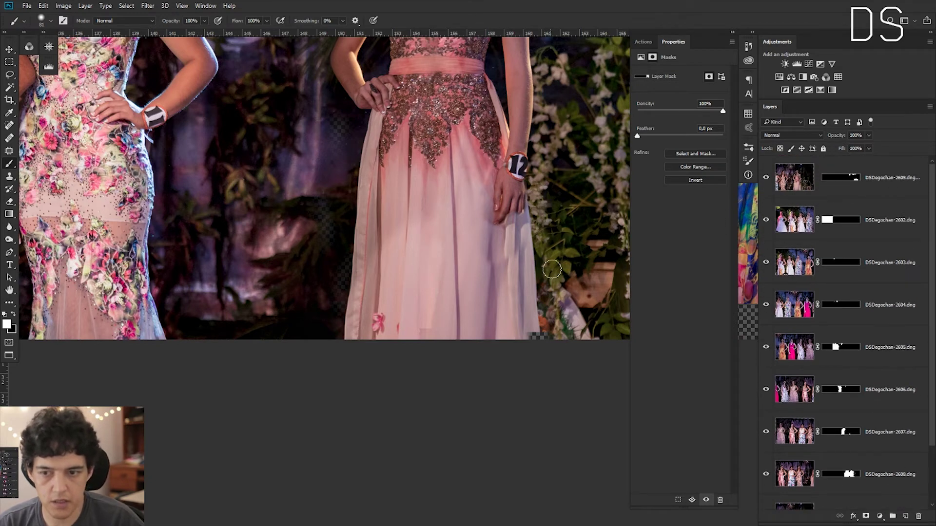
click(766, 180)
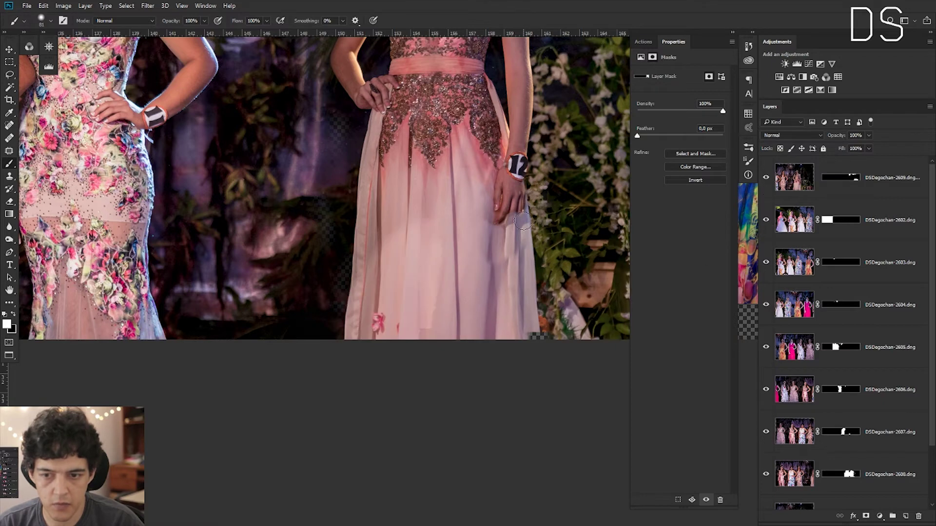
scroll(927, 283, down, 3)
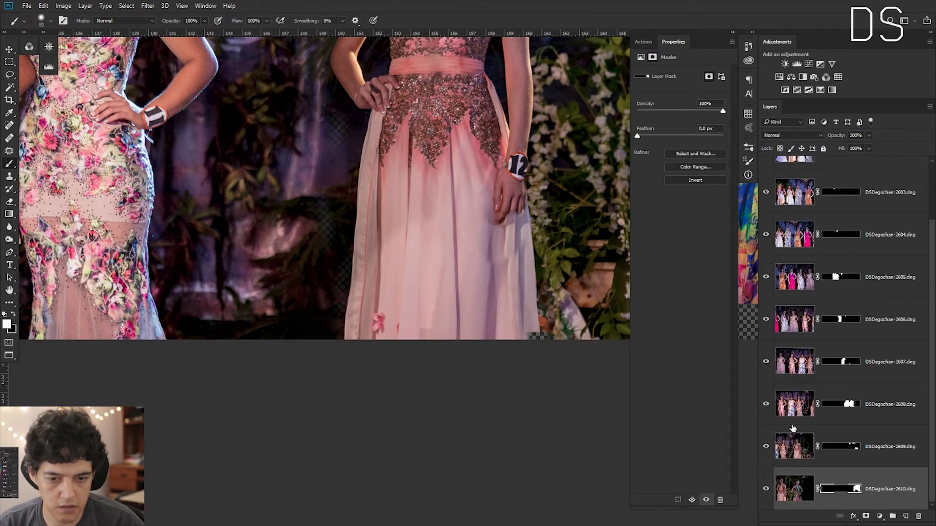
click(765, 447)
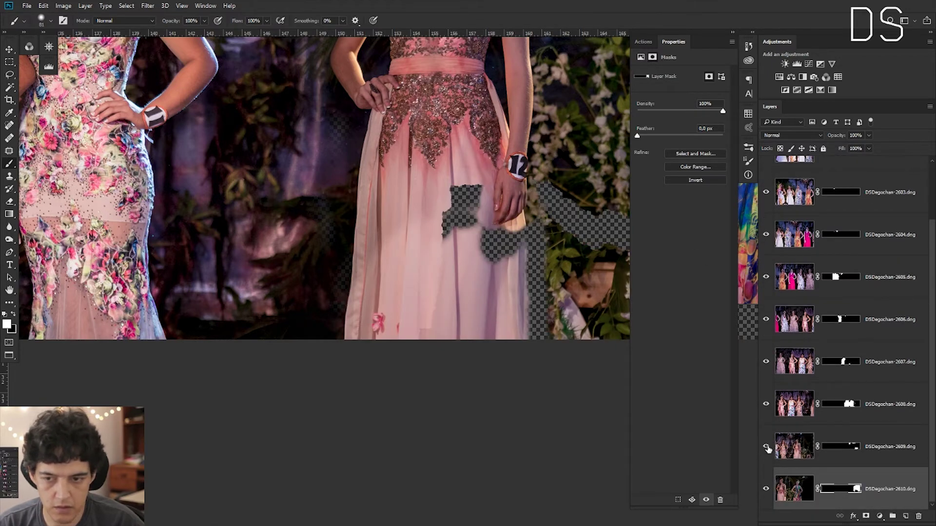
click(767, 447)
click(848, 449)
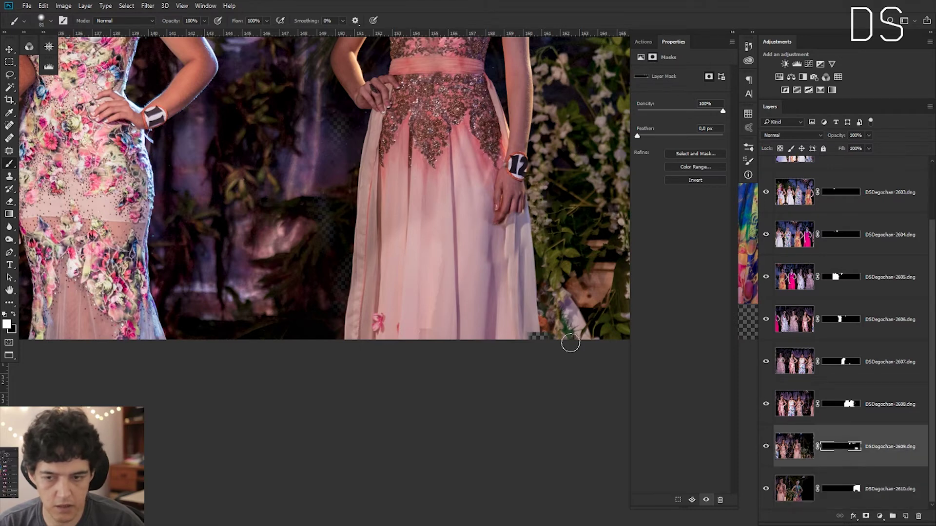
key(x)
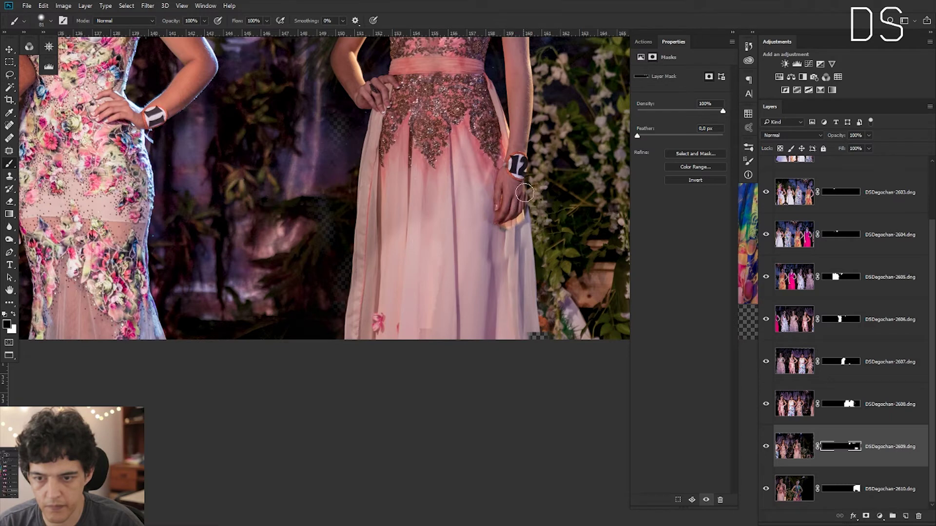
drag(530, 200, 533, 255)
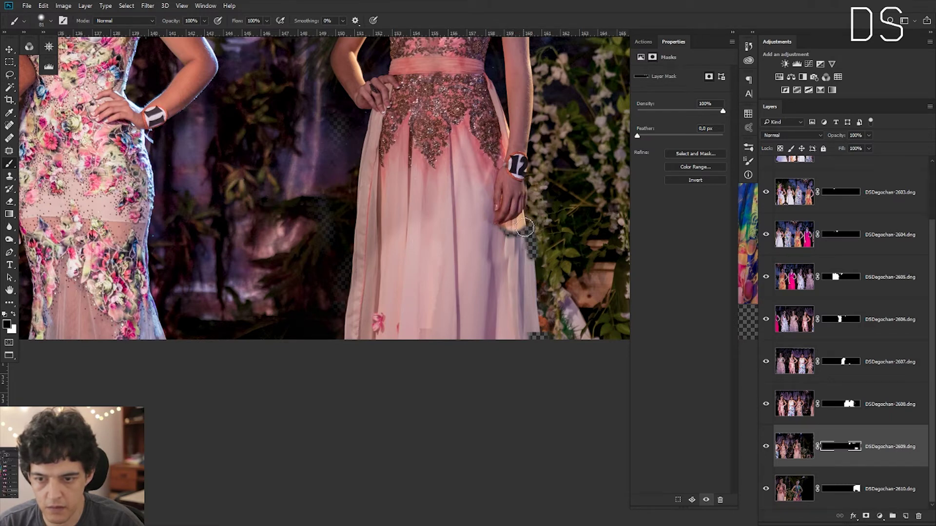
Alternate white on the 2610 mask and black/white on the 2609 mask to fill the gap with foliage.
click(854, 492)
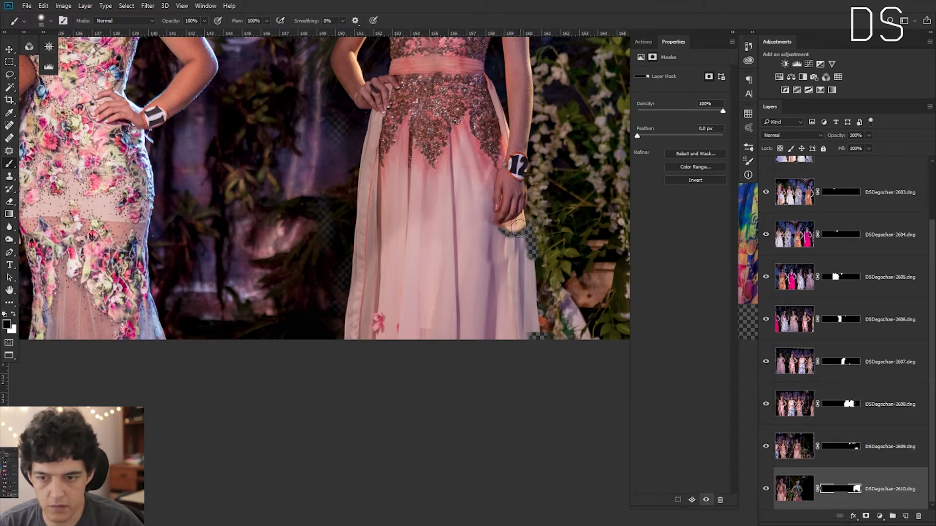
key(x)
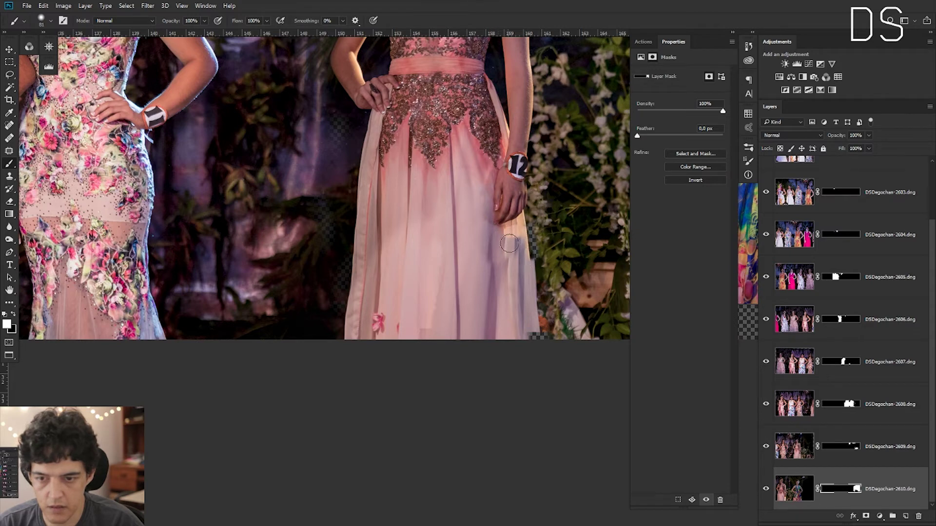
drag(531, 239, 534, 256)
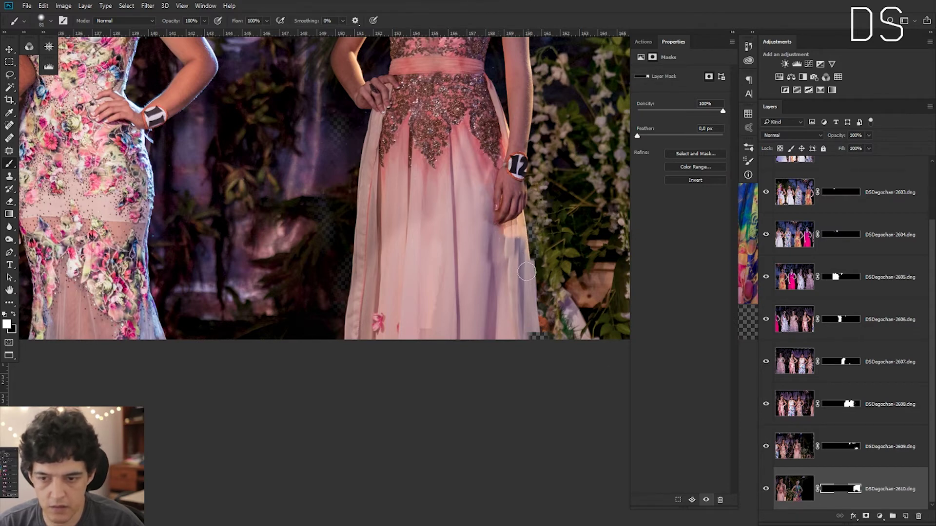
click(837, 451)
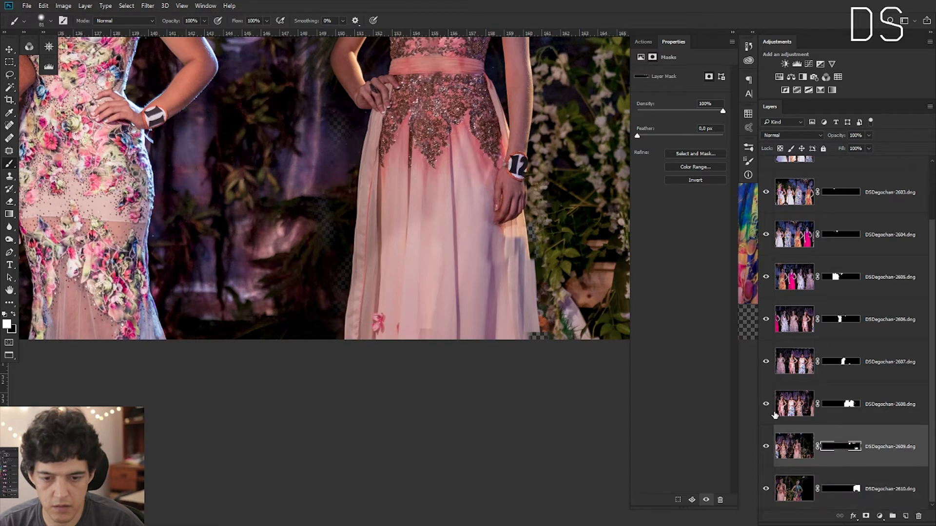
key(x)
drag(529, 249, 536, 313)
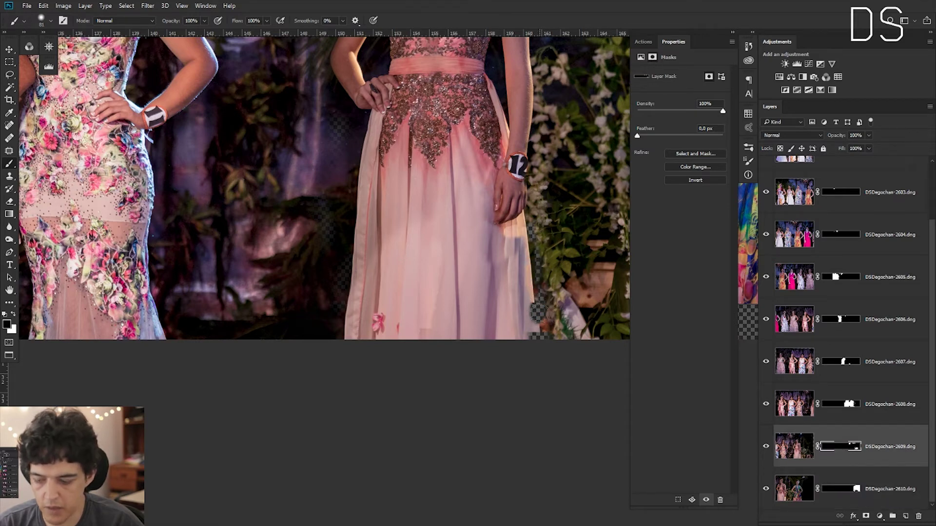
key(x)
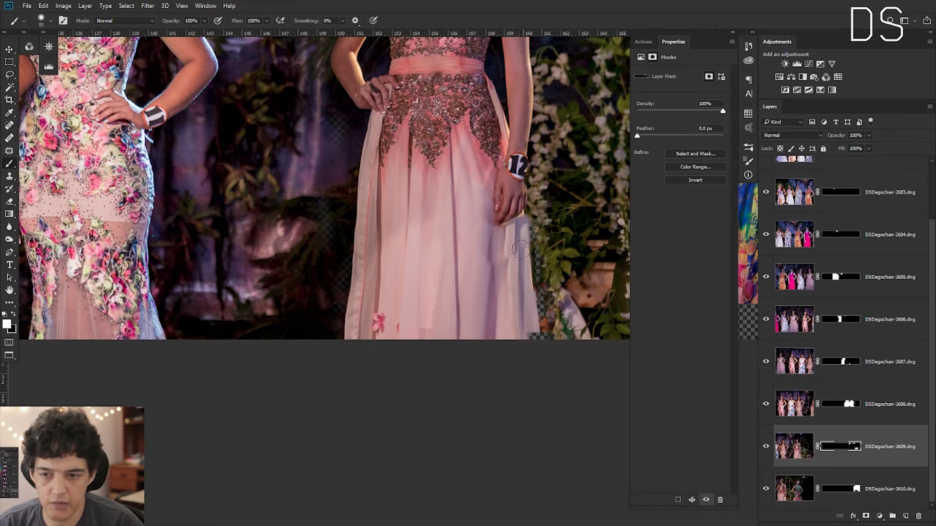
drag(531, 299, 531, 276)
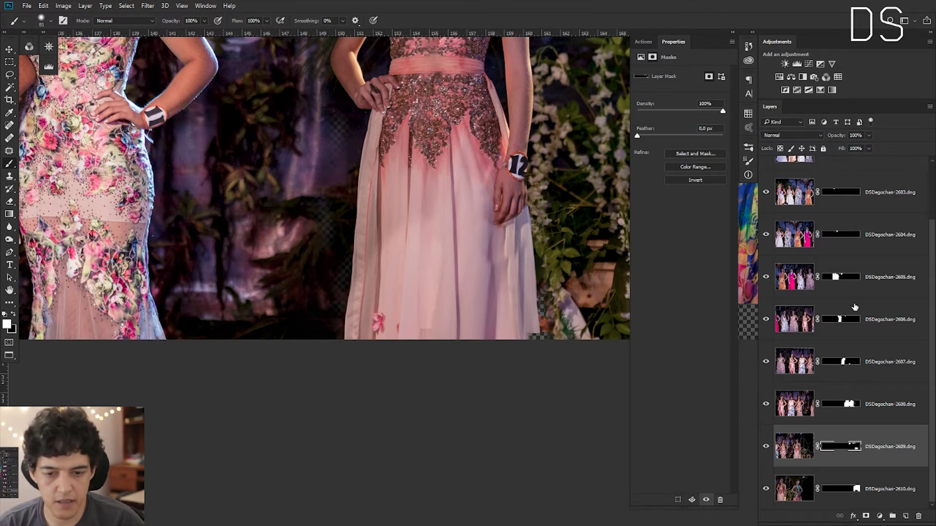
scroll(857, 203, up, 3)
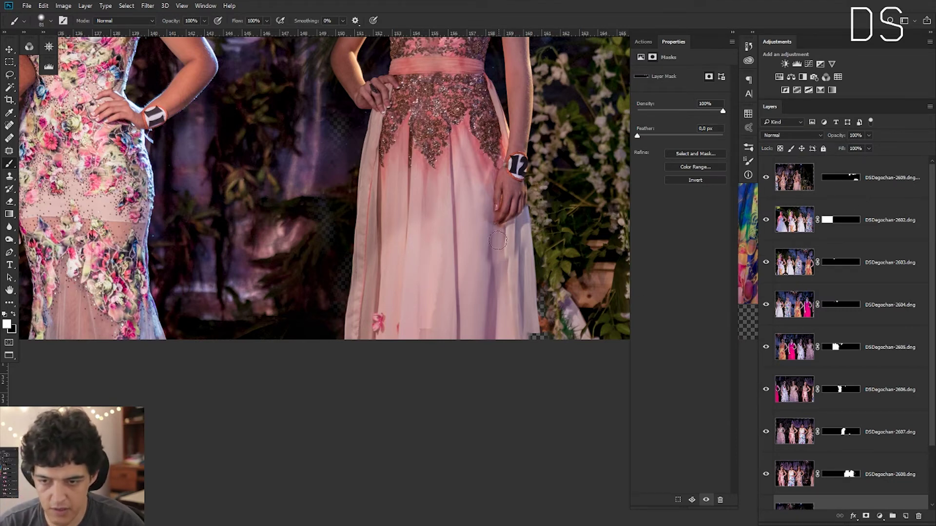
Zoom onto the multicoloured gown and lasso its lower hem plus the empty gap beneath it.
key(z)
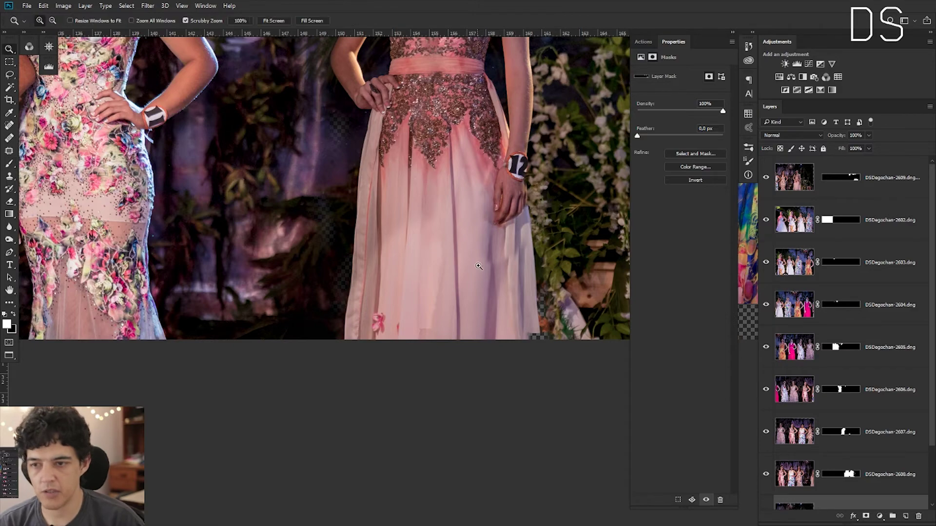
mouse_move(480, 264)
mouse_down()
mouse_move(453, 254)
mouse_move(502, 265)
mouse_up()
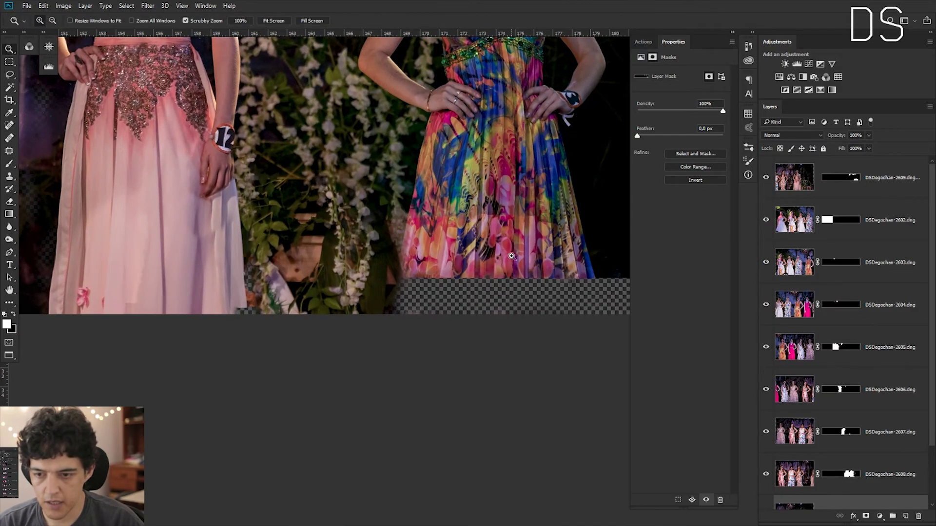
key(b)
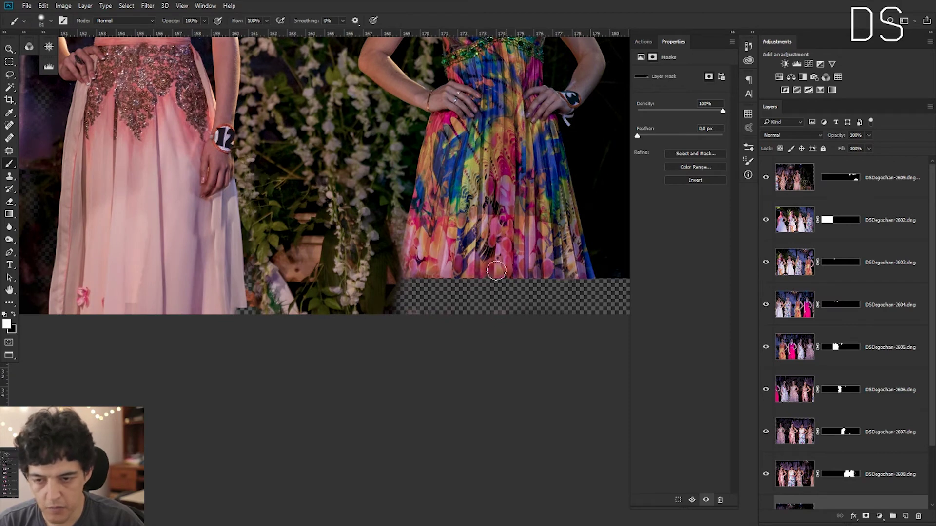
click(11, 76)
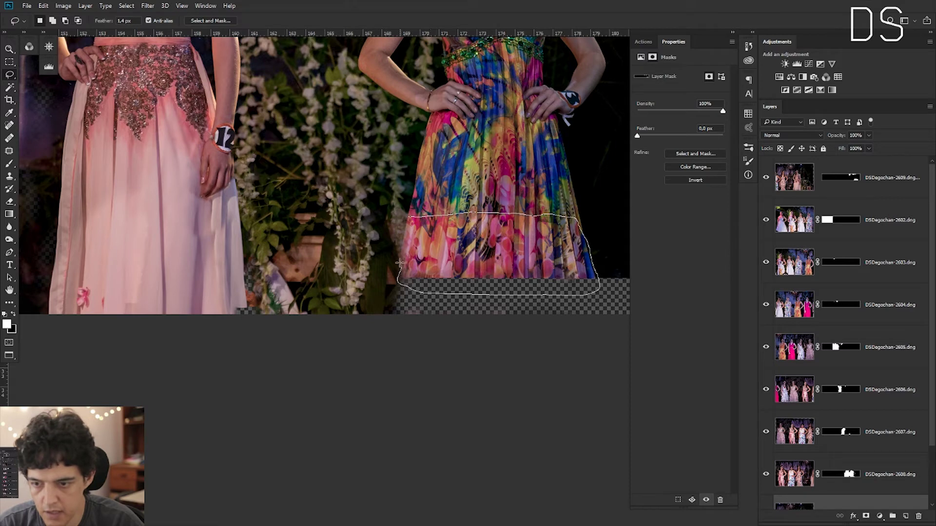
drag(406, 220, 407, 220)
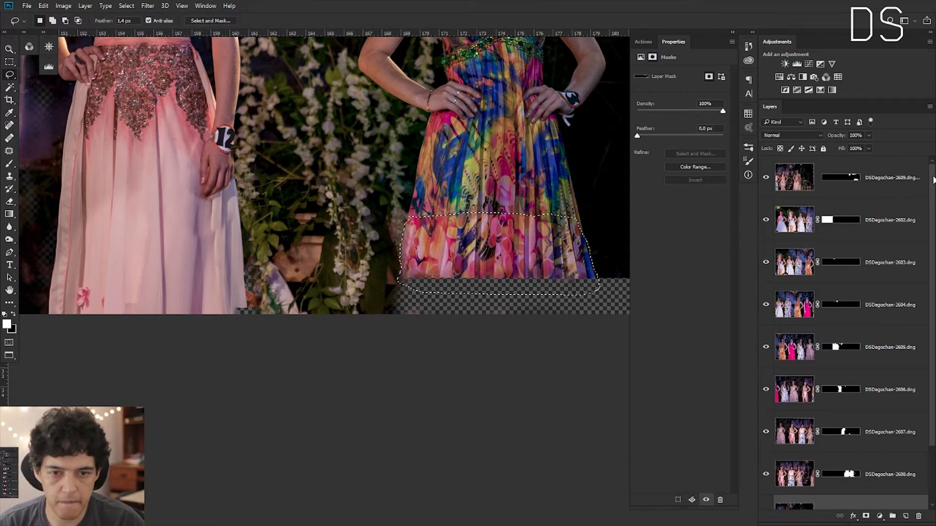
scroll(933, 180, down, 3)
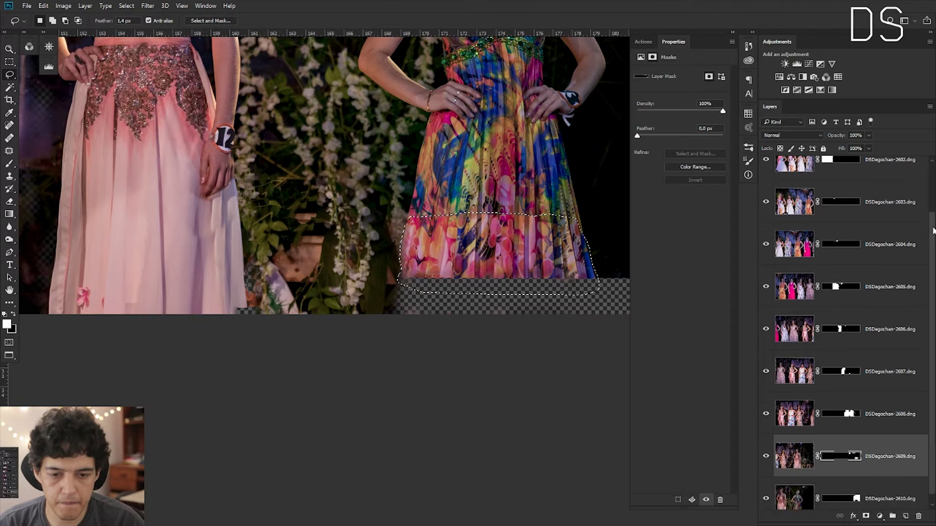
Copy the multicoloured gown's hem onto Layer 1 and nudge it down over the gap.
click(810, 491)
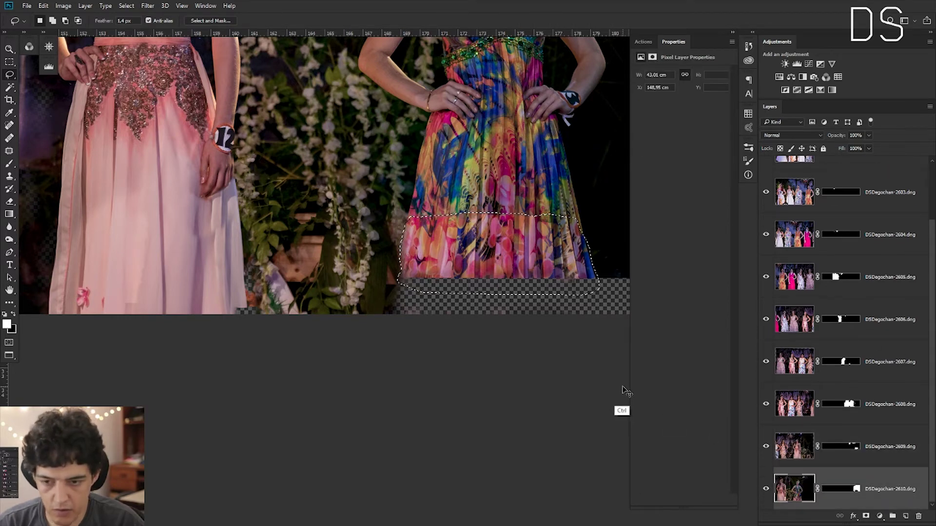
scroll(933, 183, up, 2)
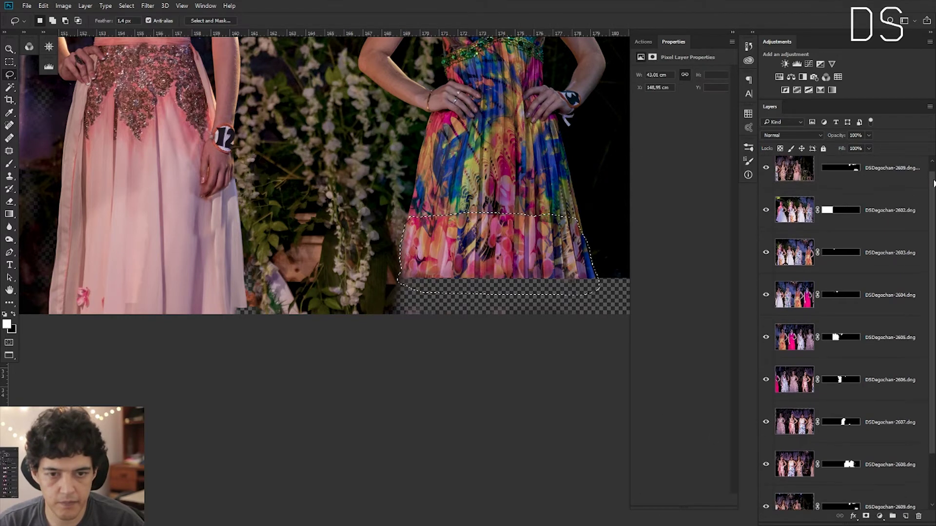
scroll(933, 183, up, 1)
click(869, 174)
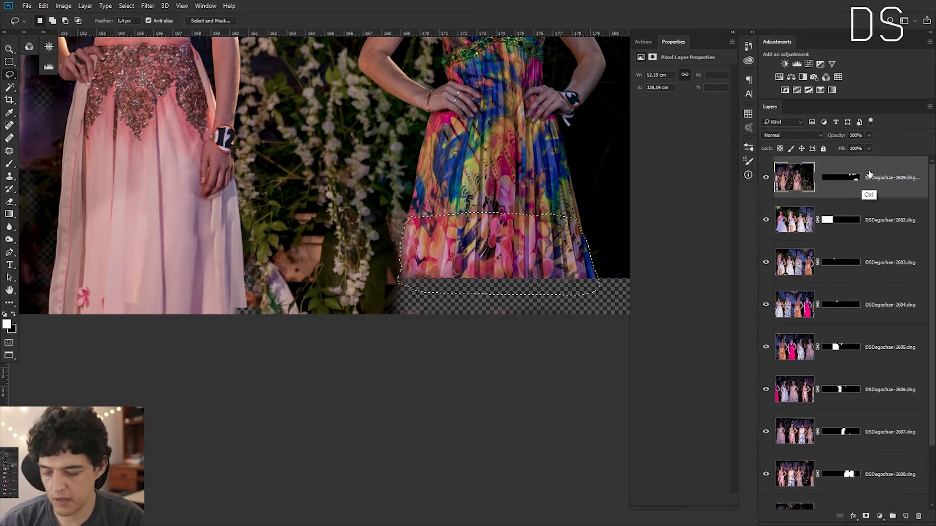
key(ctrl+j)
drag(618, 247, 619, 257)
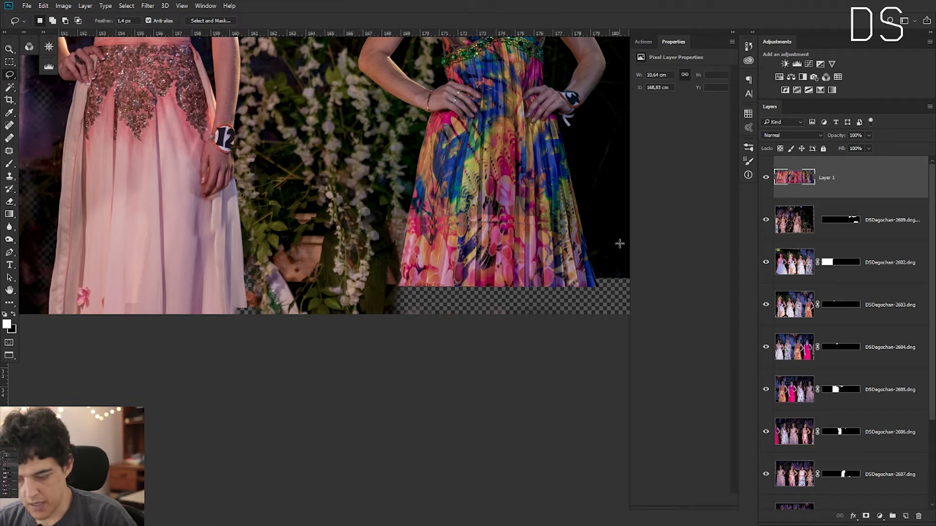
key(v)
drag(619, 244, 623, 249)
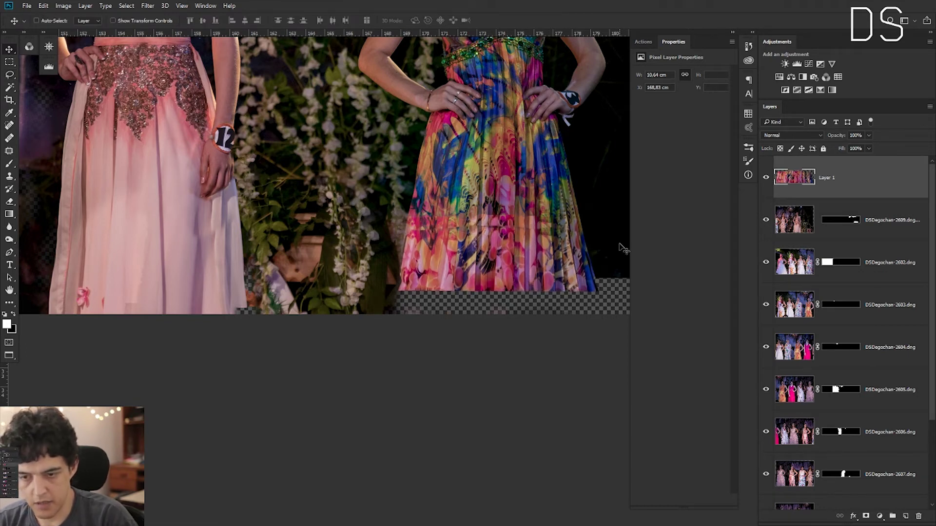
key(Down)
key(Down)
key(Down)
key(Down)
key(Down)
key(Down)
key(Down)
key(Down)
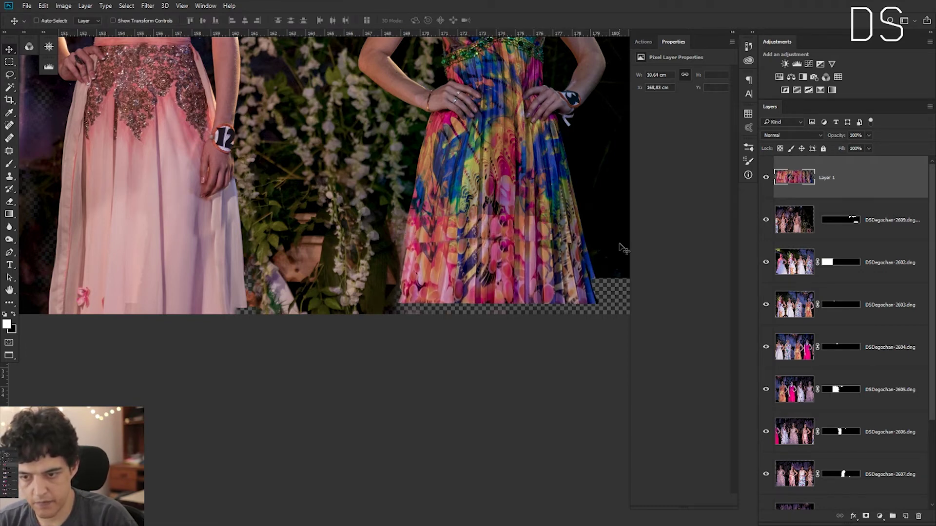
key(Down)
key(Down)
key(Down)
key(Down)
key(Down)
key(Down)
key(Down)
key(Down)
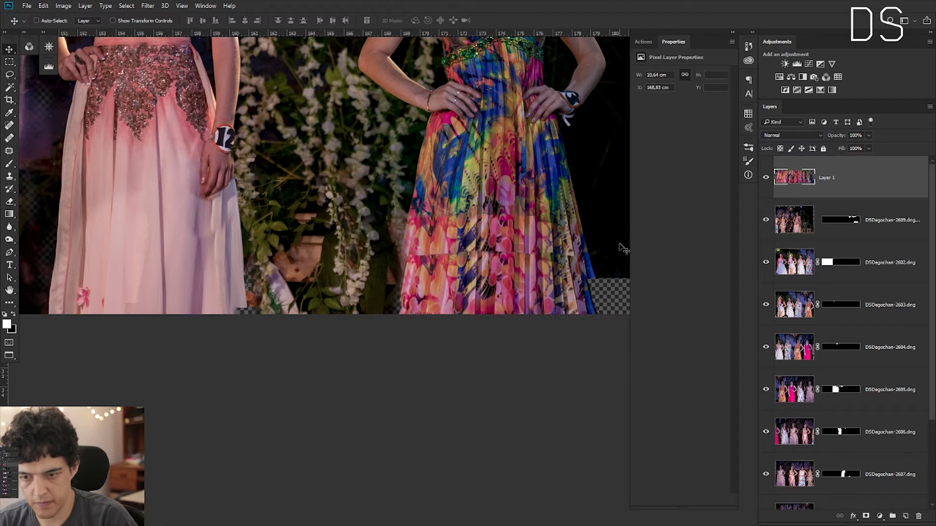
key(Down)
Scale the copied hem proportionally to about 109% over the gap and commit the transform.
key(m)
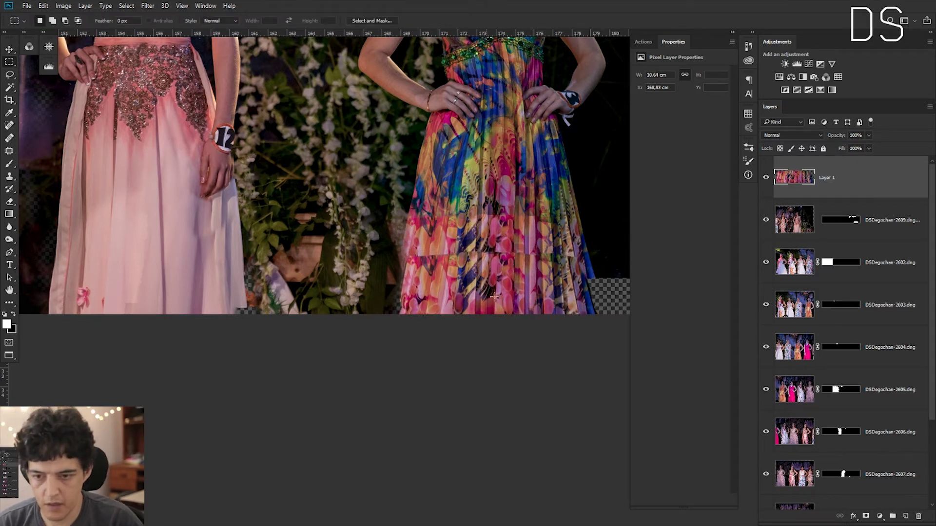
right_click(503, 286)
click(563, 385)
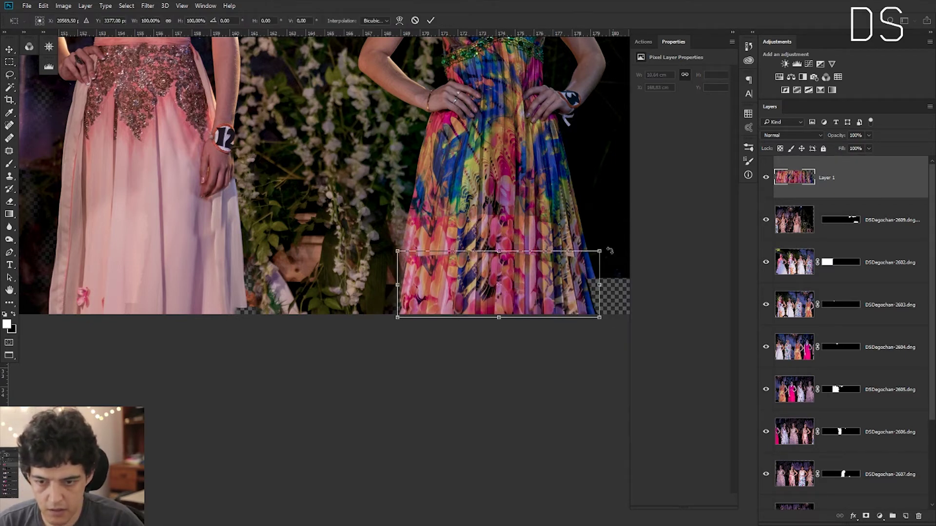
key(shift)
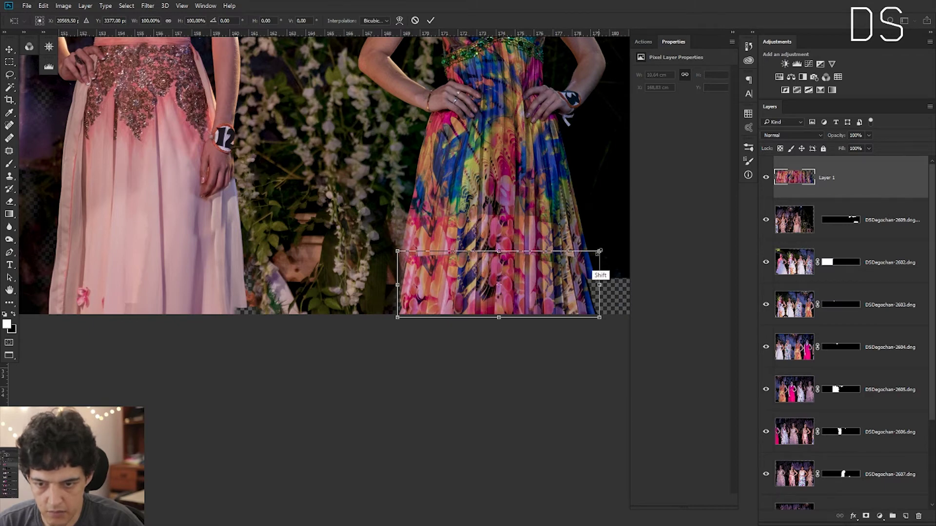
drag(599, 252, 611, 247)
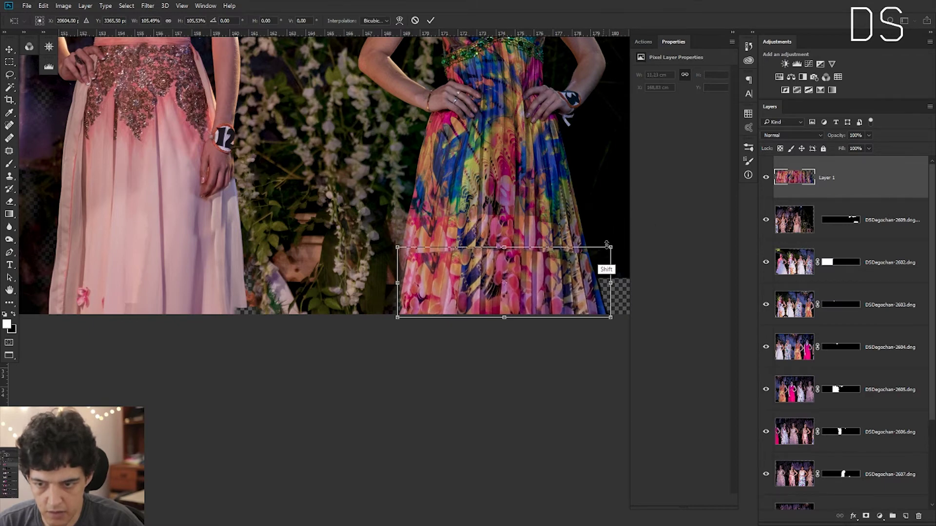
drag(397, 317, 387, 318)
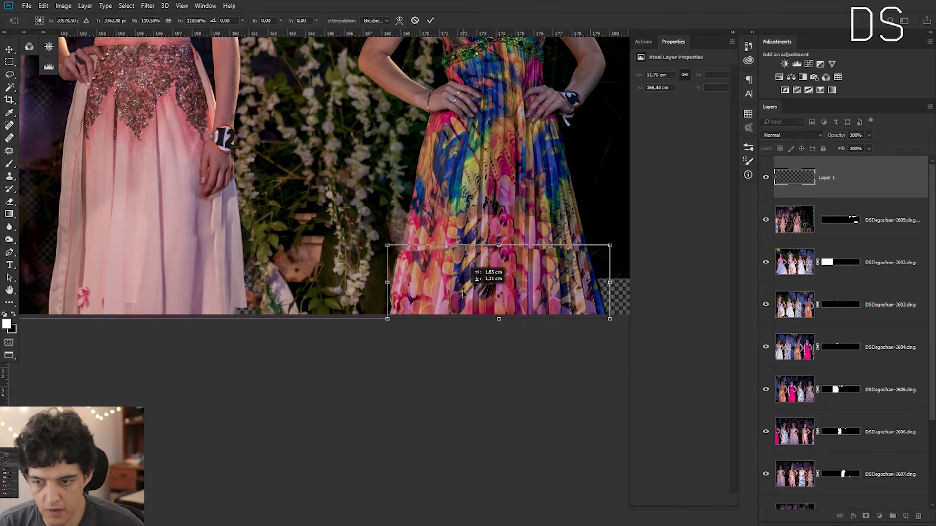
drag(464, 292, 464, 293)
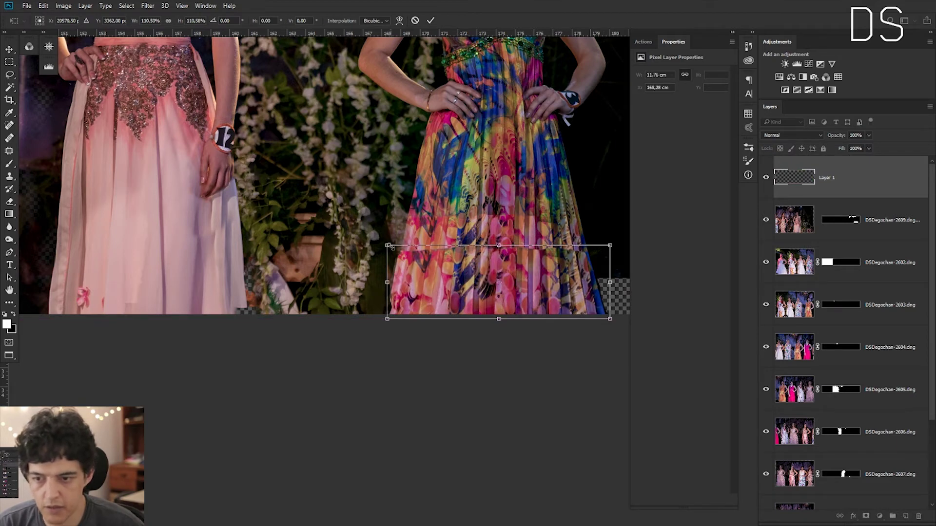
drag(388, 246, 392, 248)
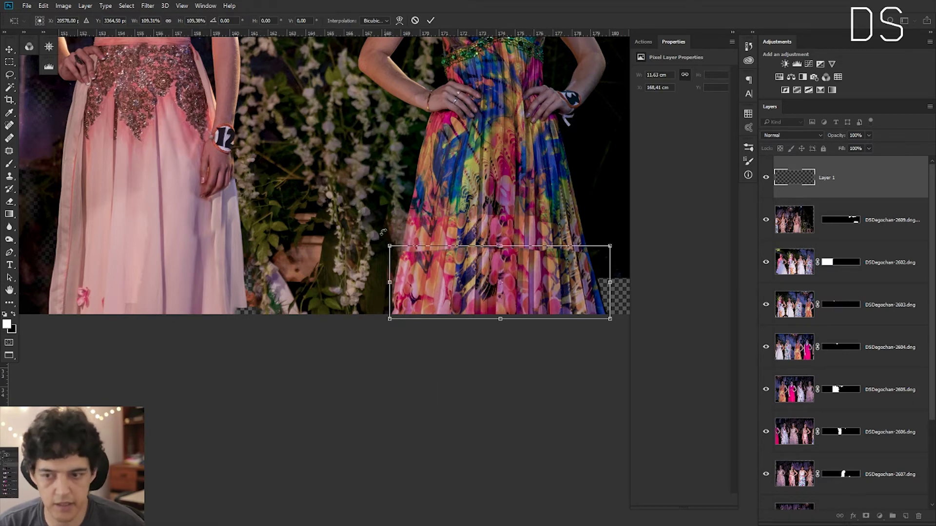
click(430, 20)
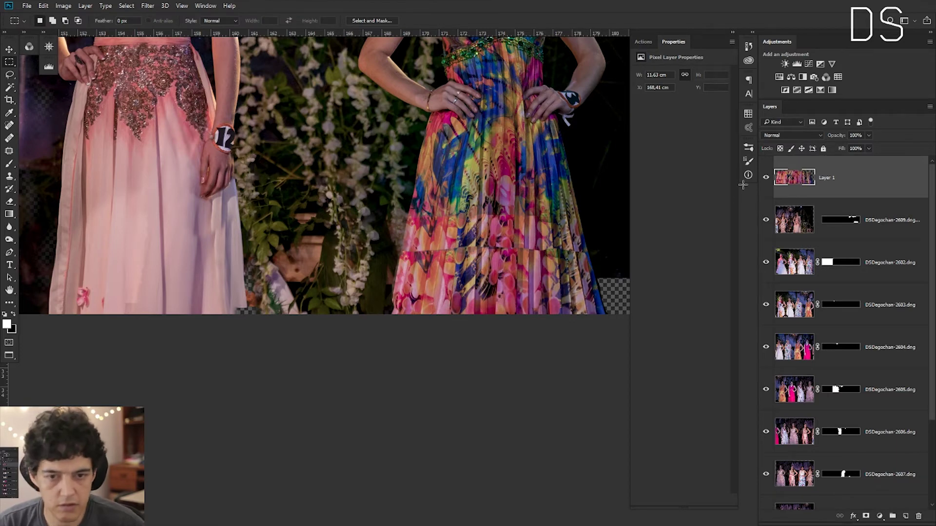
Add a layer mask to Layer 1, set a large black brush, and zoom out to the group.
click(866, 518)
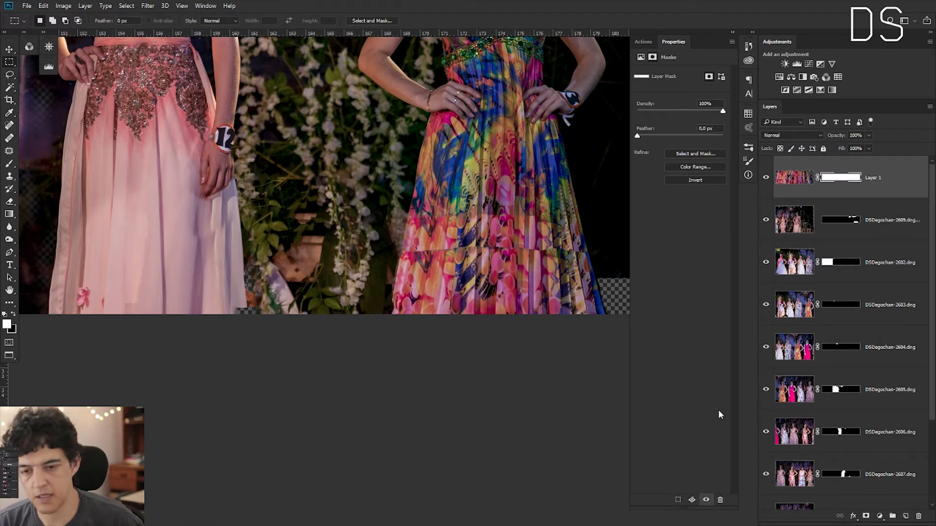
key(b)
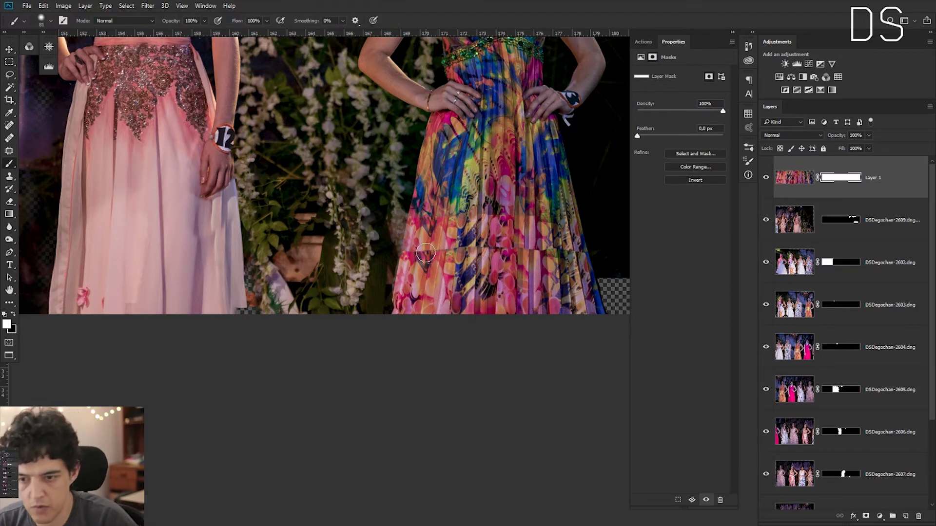
mouse_move(470, 244)
mouse_down()
mouse_move(457, 189)
mouse_move(414, 217)
mouse_up()
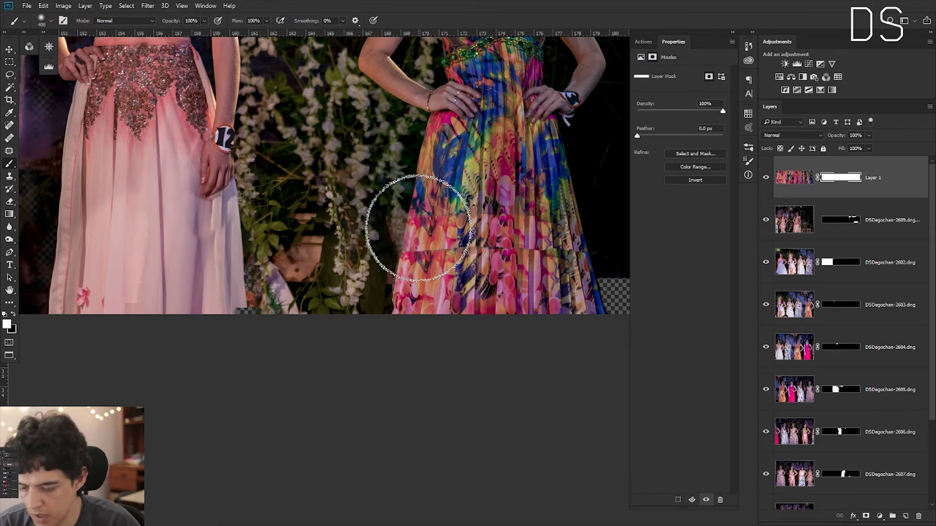
key(x)
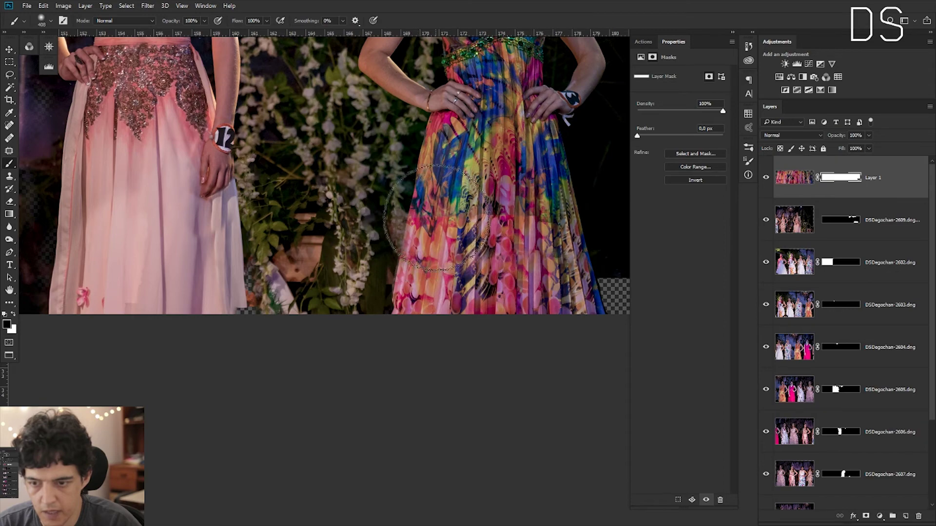
key(z)
drag(493, 355, 399, 351)
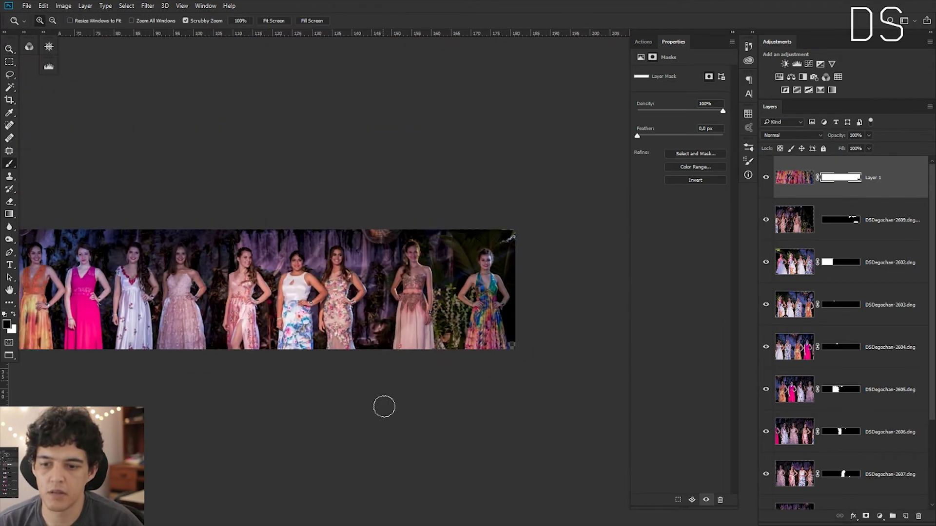
Target Layer 1's pixels near the bottom-right corner with a black brush of about 100 px.
drag(513, 359, 589, 346)
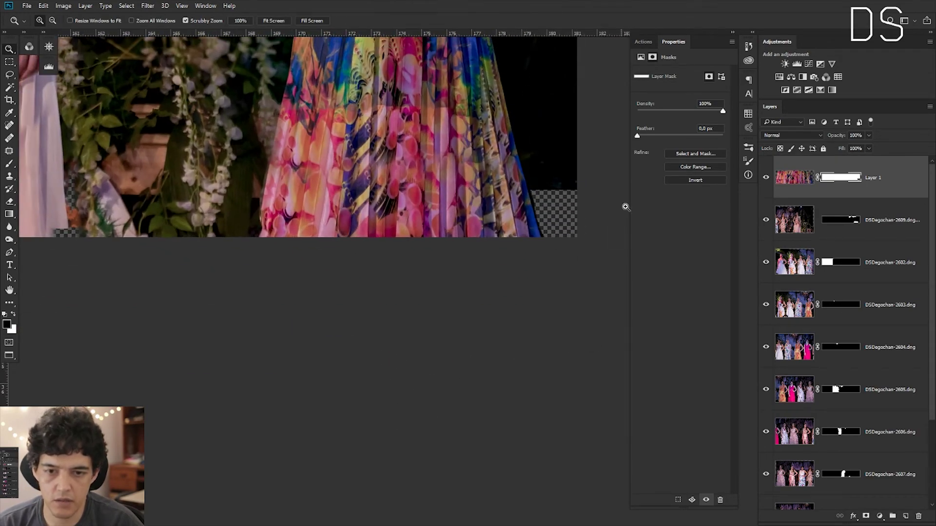
click(806, 175)
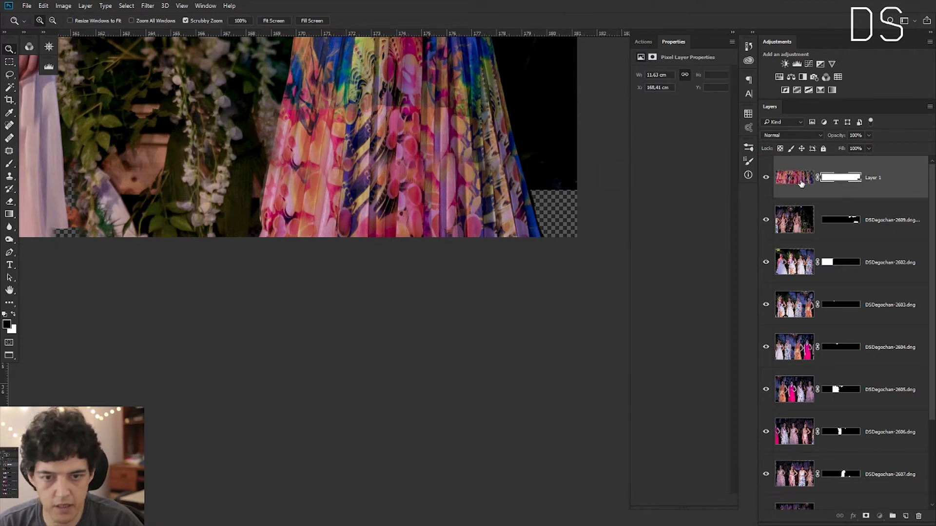
key(ctrl+2)
key(x)
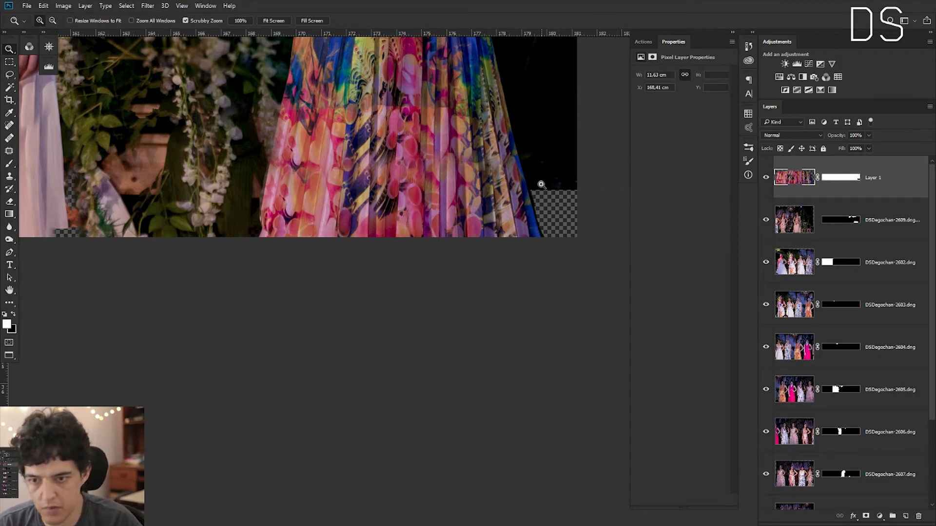
click(9, 165)
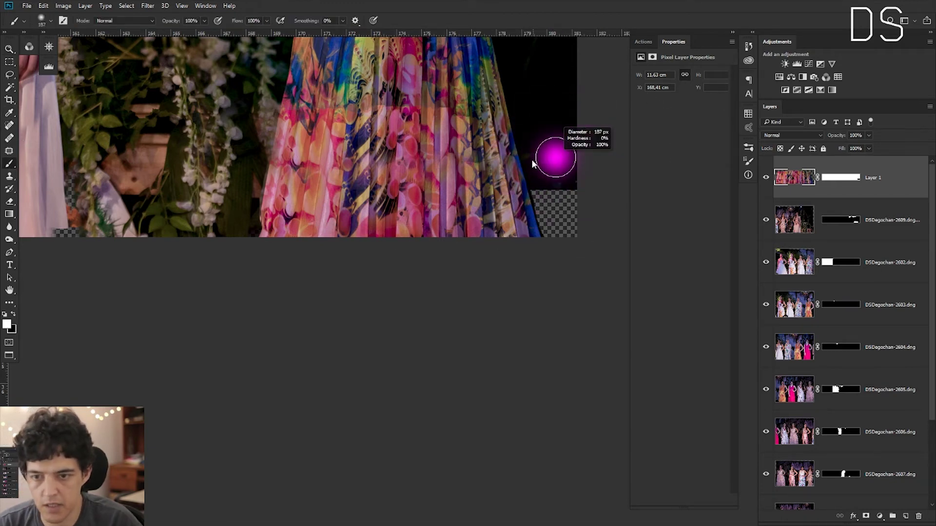
drag(532, 162, 566, 166)
key(alt)
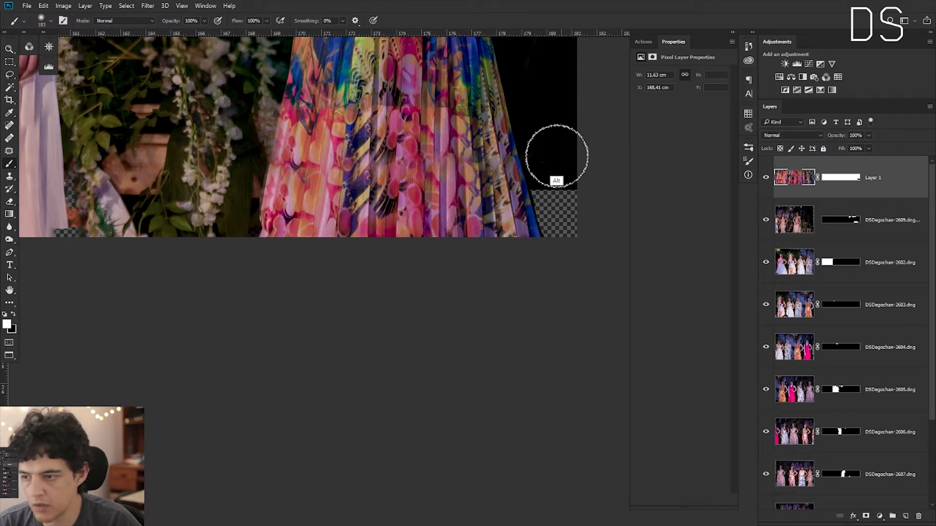
key(x)
right_click(568, 185)
key(Escape)
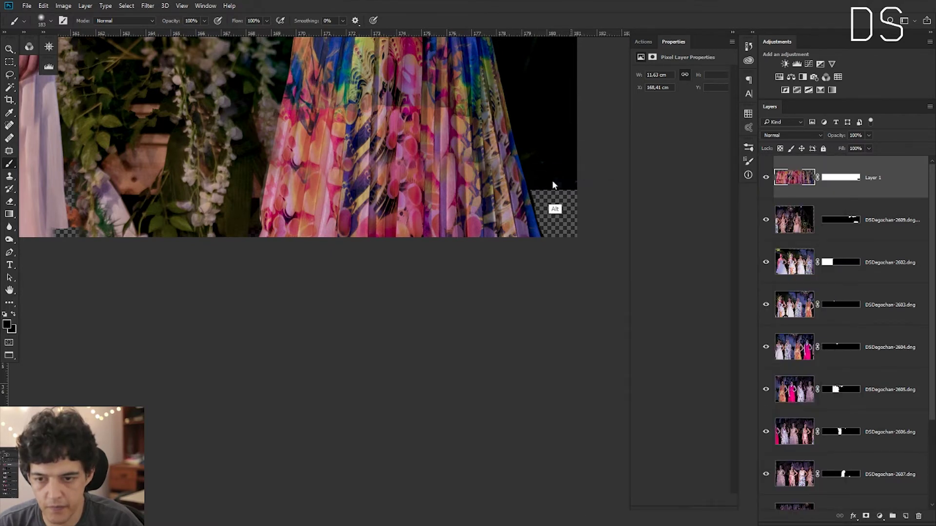
mouse_move(552, 180)
mouse_down()
mouse_move(576, 241)
mouse_move(564, 209)
mouse_move(541, 202)
mouse_move(541, 192)
mouse_move(548, 230)
mouse_move(537, 159)
mouse_move(570, 182)
mouse_move(539, 194)
mouse_up()
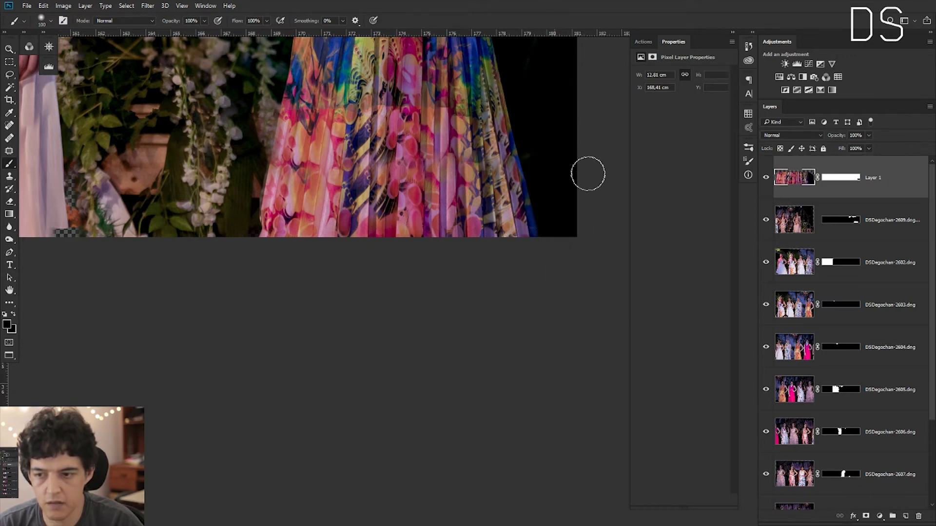
Paint faint black strokes at 6% opacity along the dress's left edge.
alt+right_click(249, 182)
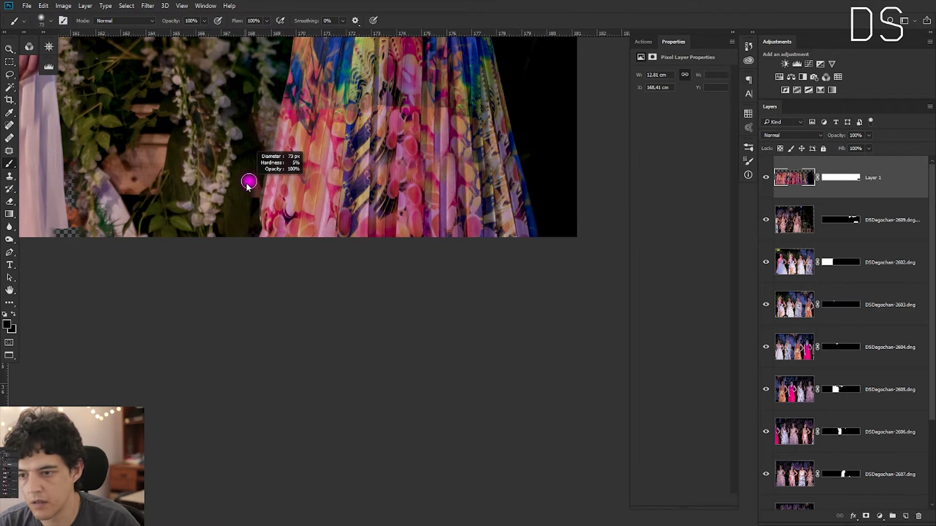
drag(248, 183, 247, 184)
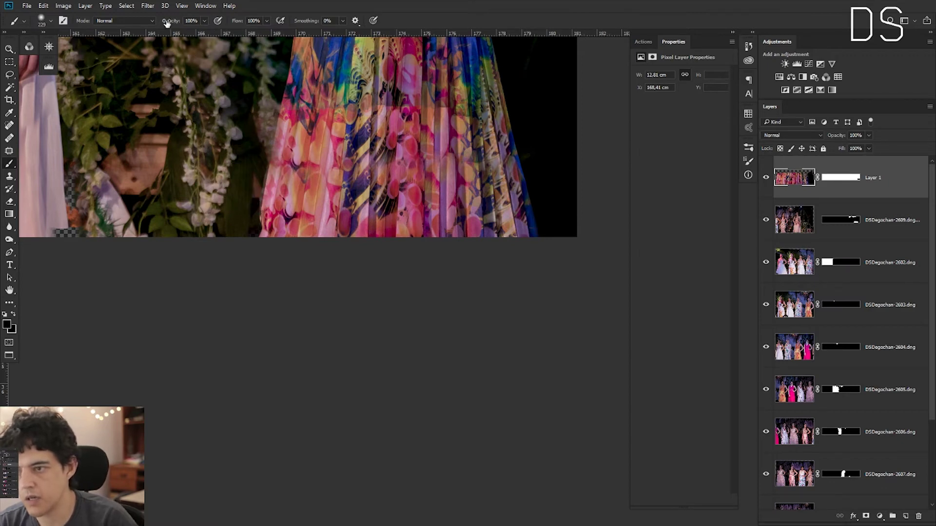
click(120, 24)
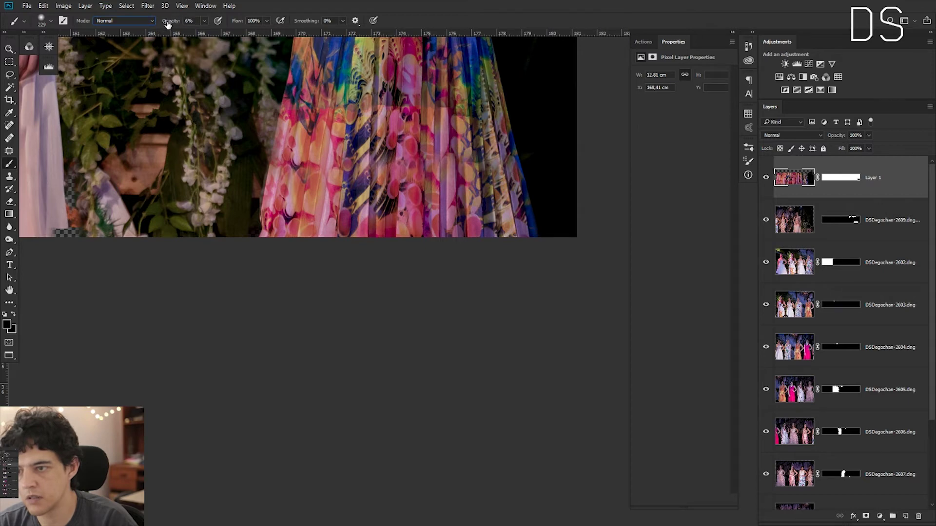
alt+right_click(234, 183)
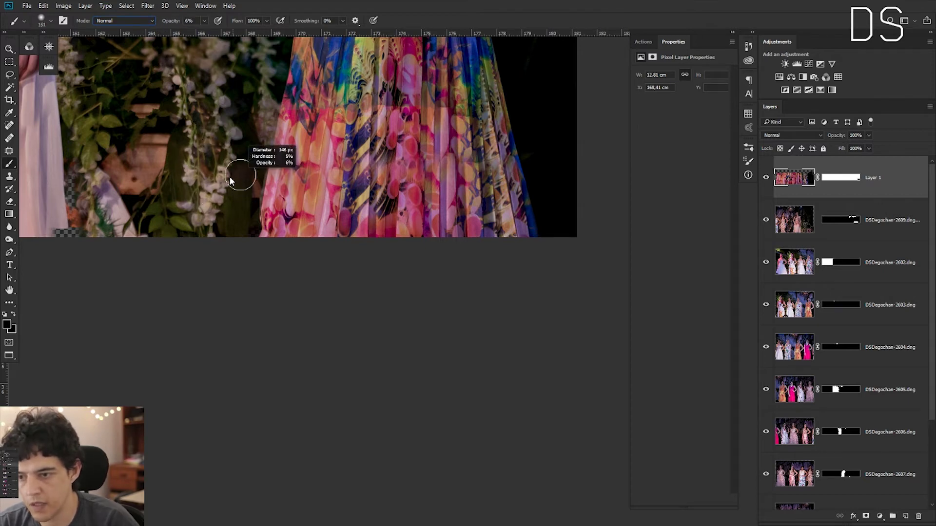
drag(251, 147, 248, 212)
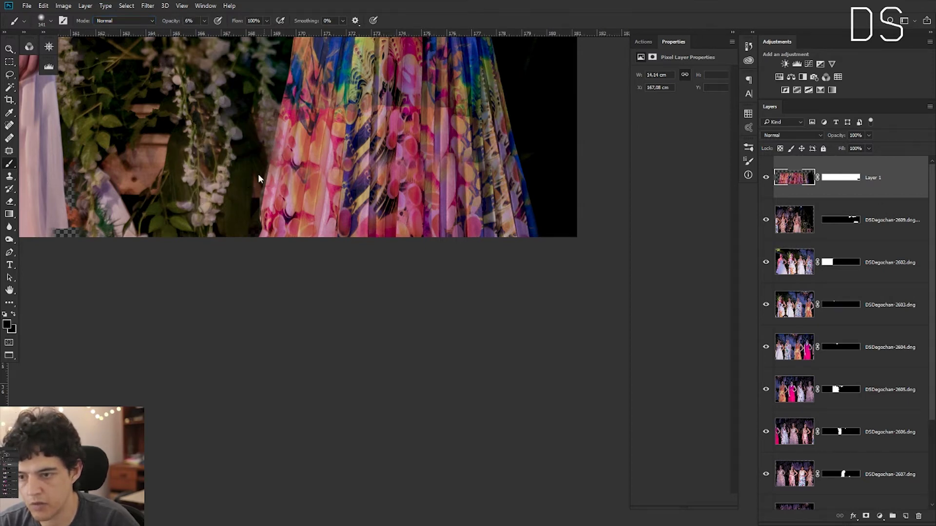
mouse_move(258, 173)
mouse_down()
mouse_move(247, 215)
mouse_move(254, 207)
mouse_up()
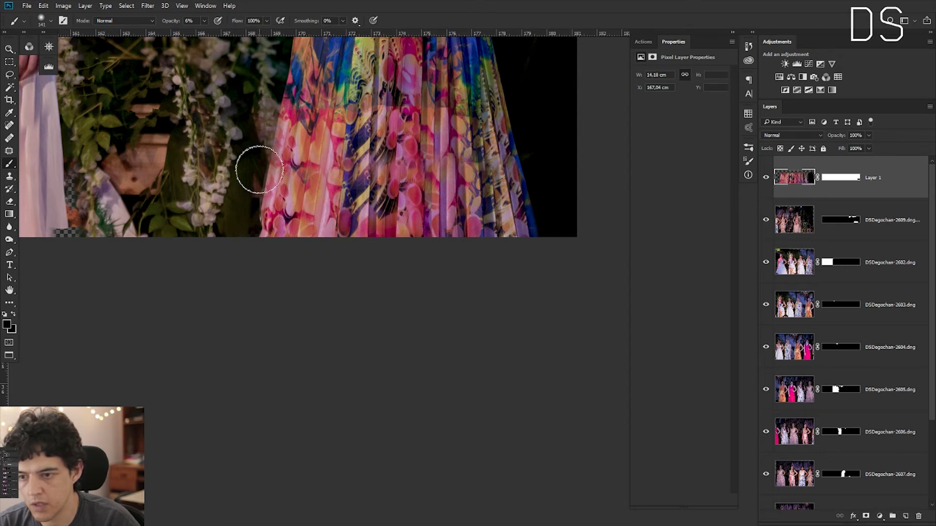
drag(258, 169, 252, 206)
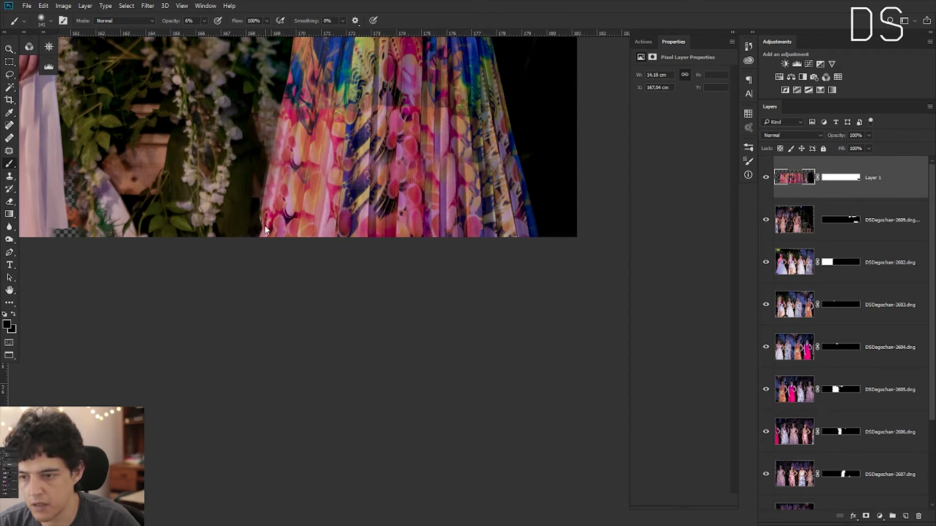
Zoom out and back in to inspect the whole panorama and the left dresses.
key(z)
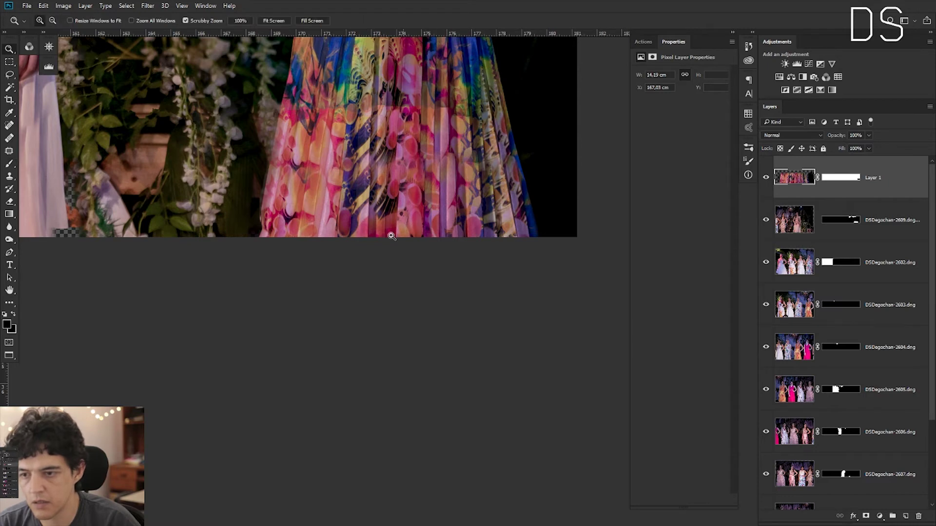
drag(369, 199, 453, 211)
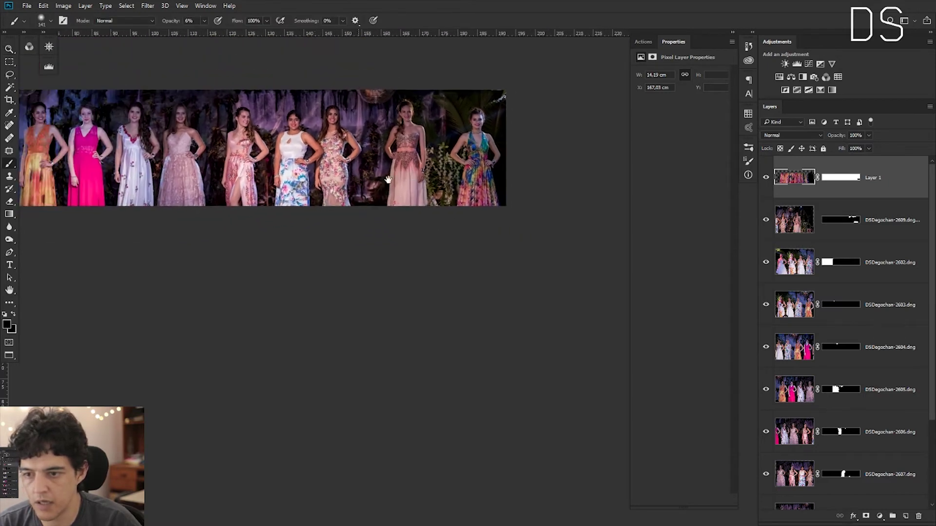
key(z)
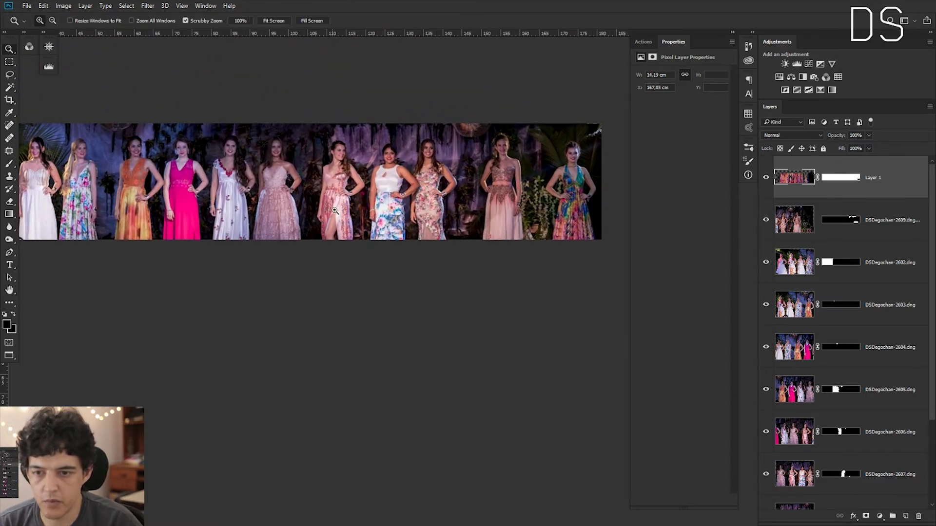
mouse_move(336, 210)
mouse_down()
mouse_move(359, 213)
mouse_move(312, 213)
mouse_move(370, 237)
mouse_move(380, 259)
mouse_up()
key(b)
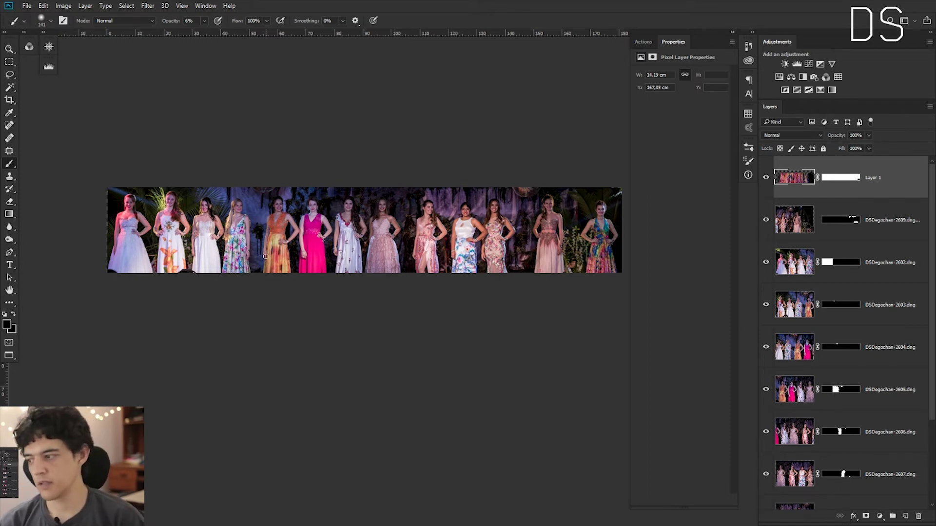
key(z)
drag(489, 218, 535, 219)
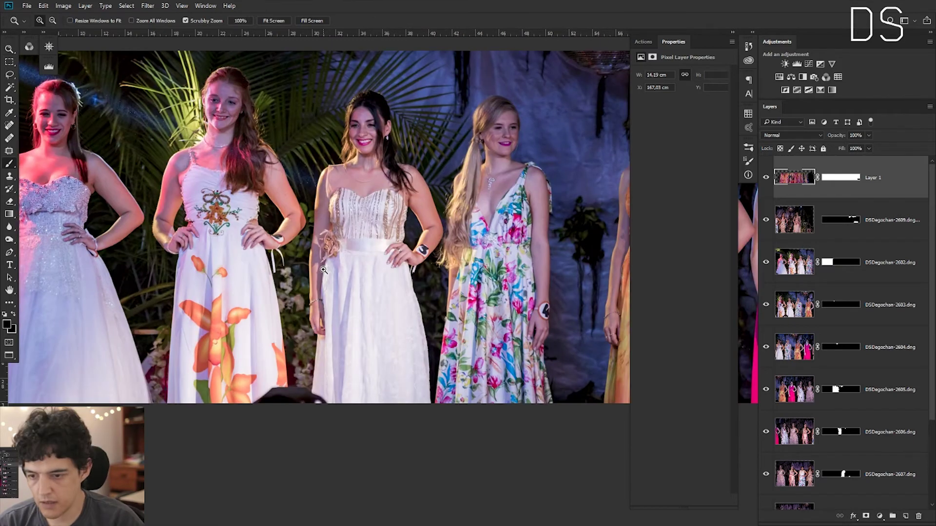
drag(324, 270, 273, 273)
key(b)
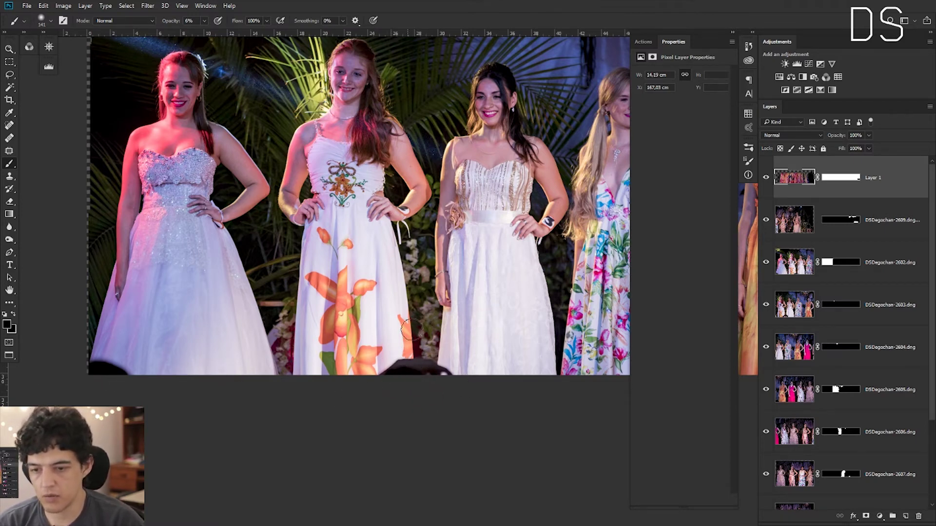
At the panorama's right end, paint over the transparent top strip at 100% brush opacity.
scroll(522, 304, right, 3)
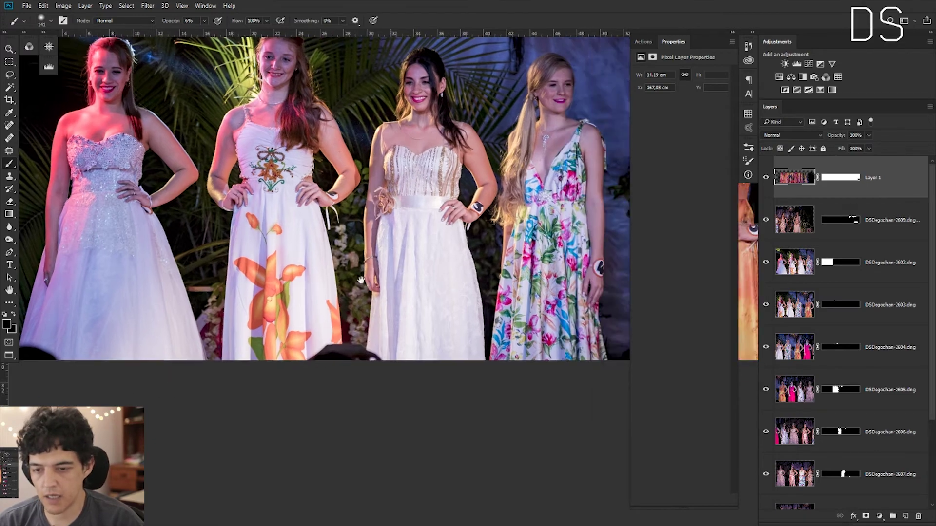
scroll(527, 299, right, 3)
scroll(532, 293, right, 3)
scroll(536, 286, right, 3)
scroll(487, 290, right, 3)
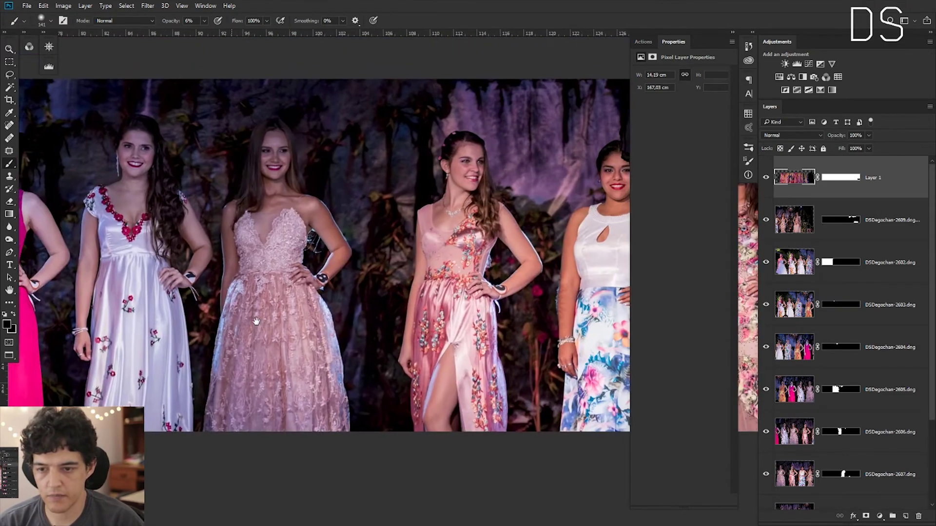
scroll(429, 300, right, 1)
scroll(366, 309, right, 3)
scroll(302, 320, right, 3)
scroll(278, 323, right, 2)
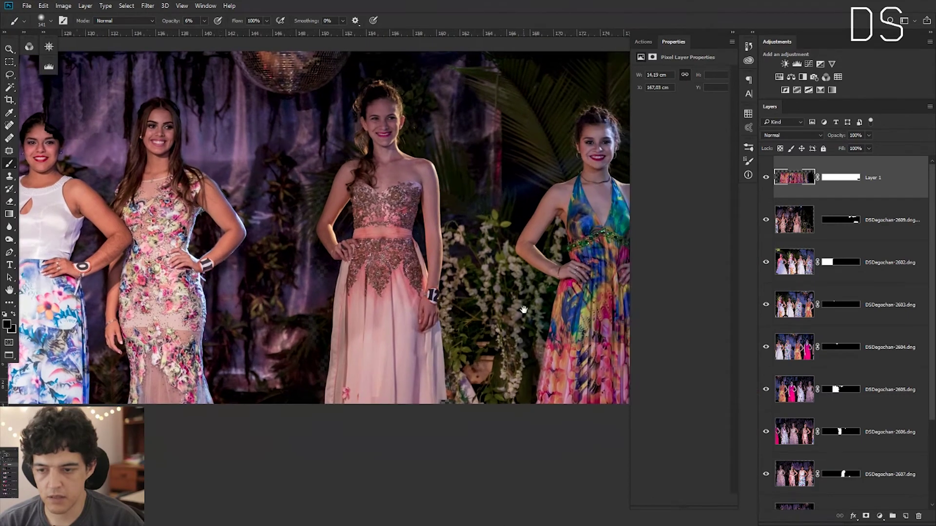
scroll(292, 321, right, 5)
mouse_move(328, 317)
mouse_down()
mouse_move(479, 312)
mouse_move(238, 330)
mouse_up()
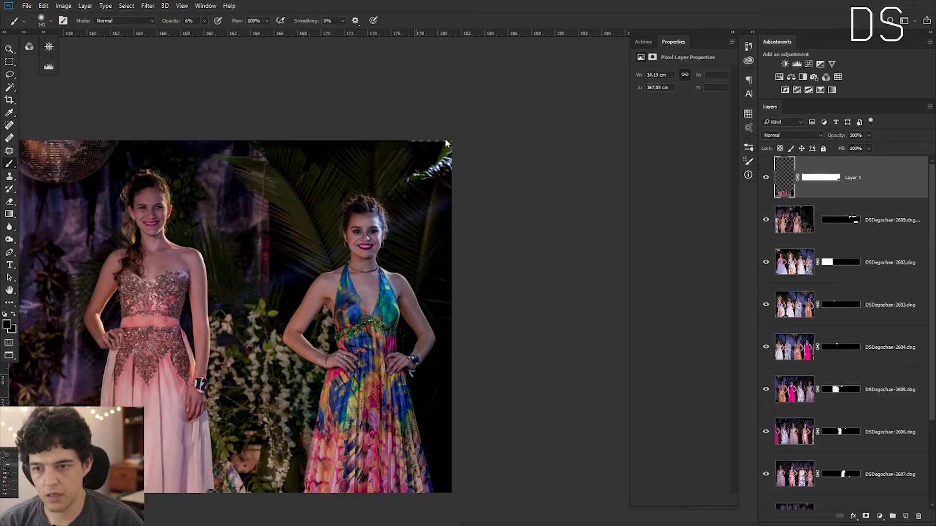
key(0)
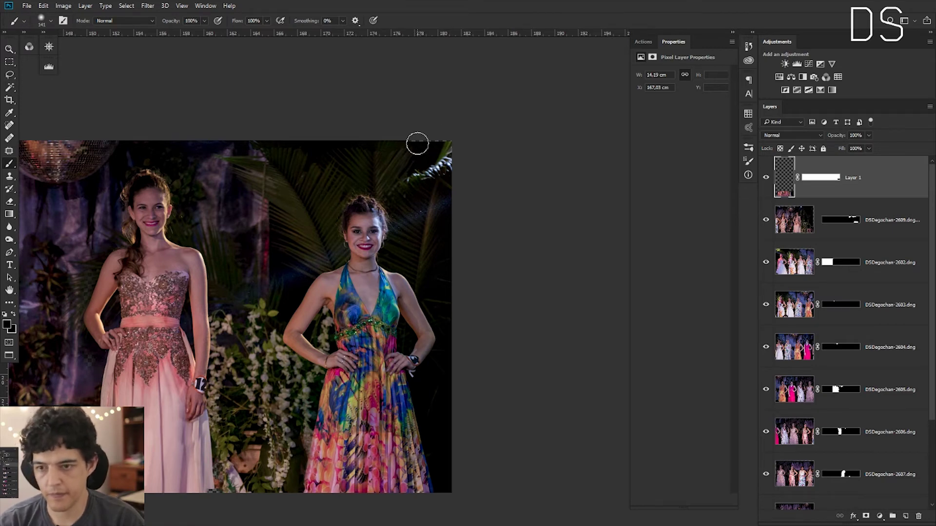
drag(418, 143, 460, 145)
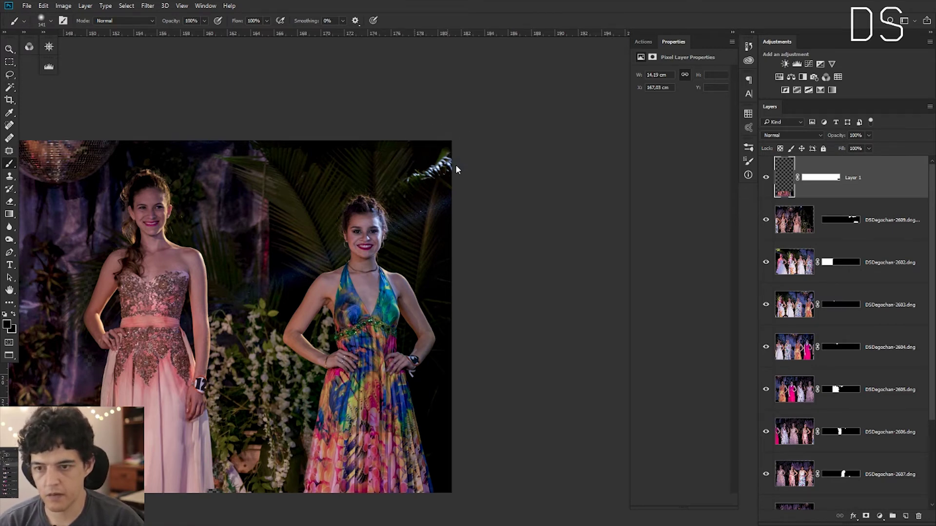
Recentre the panorama and zoom in on the pink strapless gown's lower half.
scroll(375, 254, down, 3)
scroll(360, 234, down, 2)
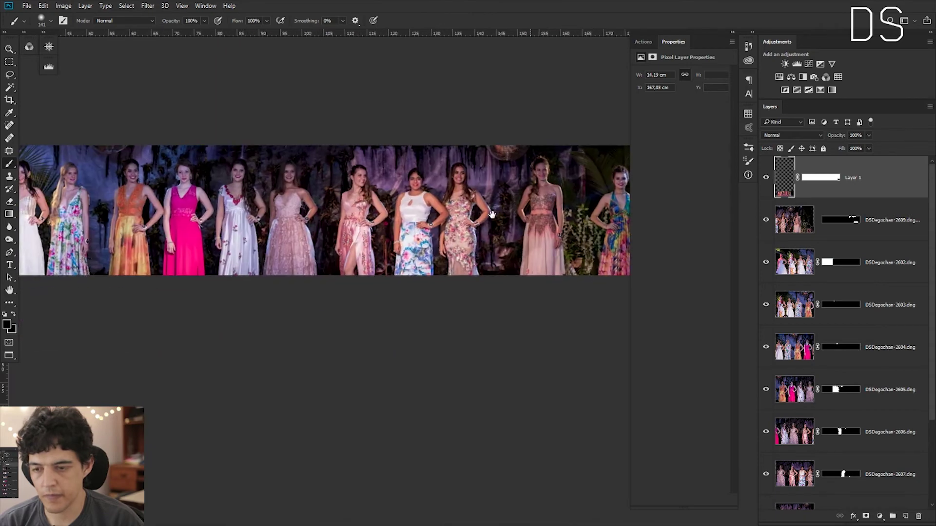
scroll(344, 216, down, 2)
scroll(395, 229, down, 3)
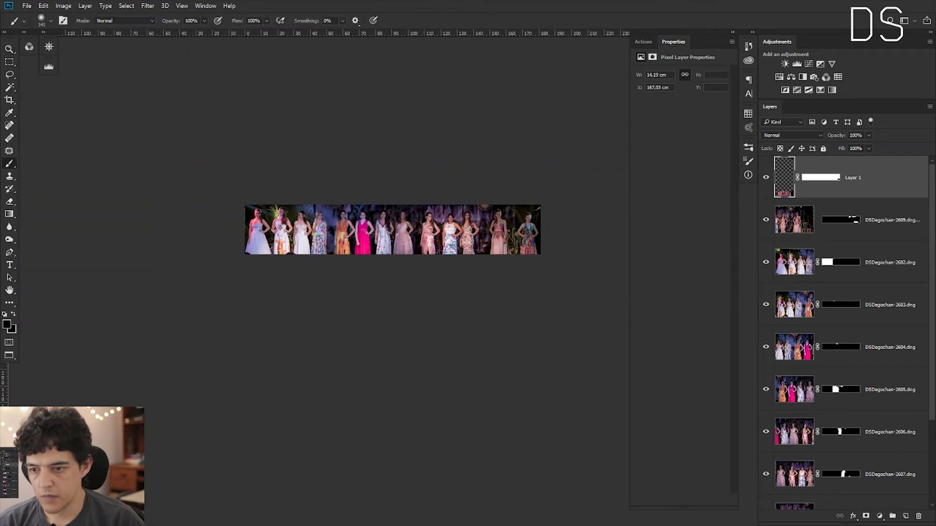
scroll(409, 228, up, 2)
scroll(424, 226, down, 2)
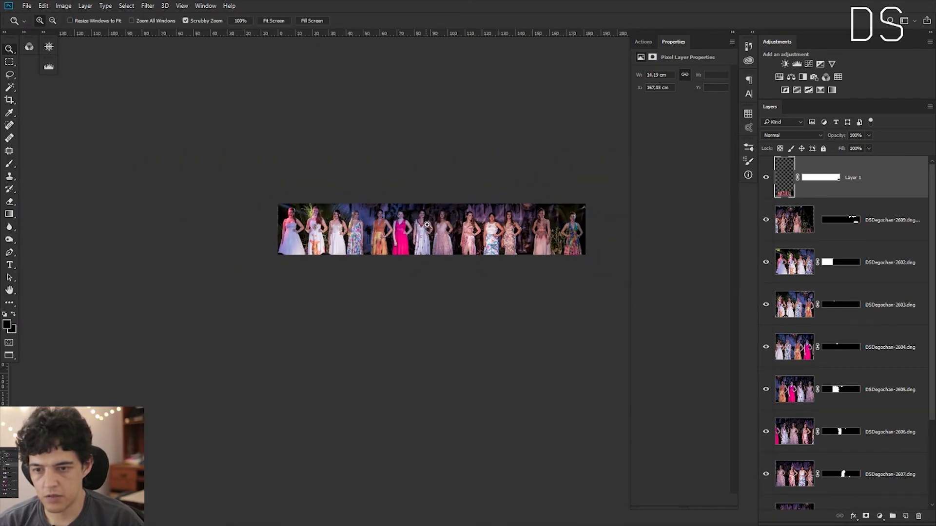
drag(490, 218, 409, 229)
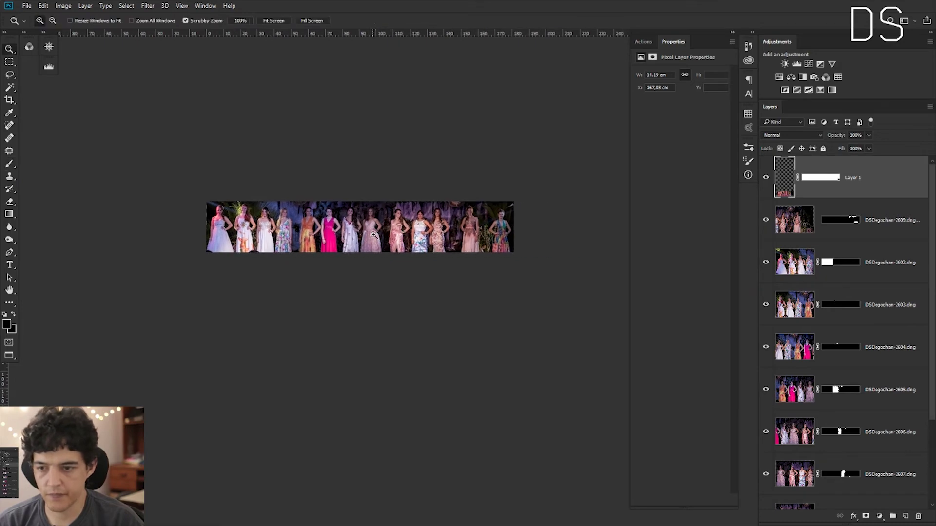
scroll(382, 231, up, 1)
key(b)
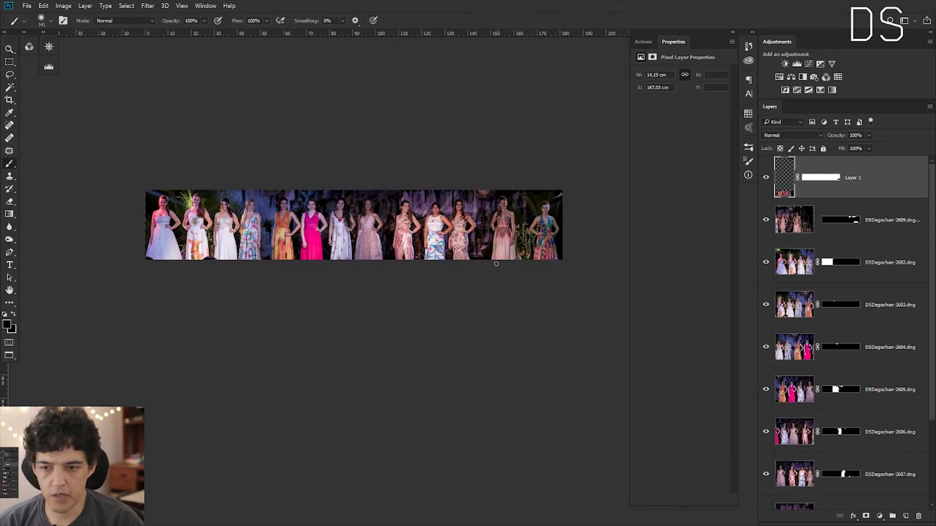
scroll(503, 248, up, 3)
scroll(498, 253, up, 2)
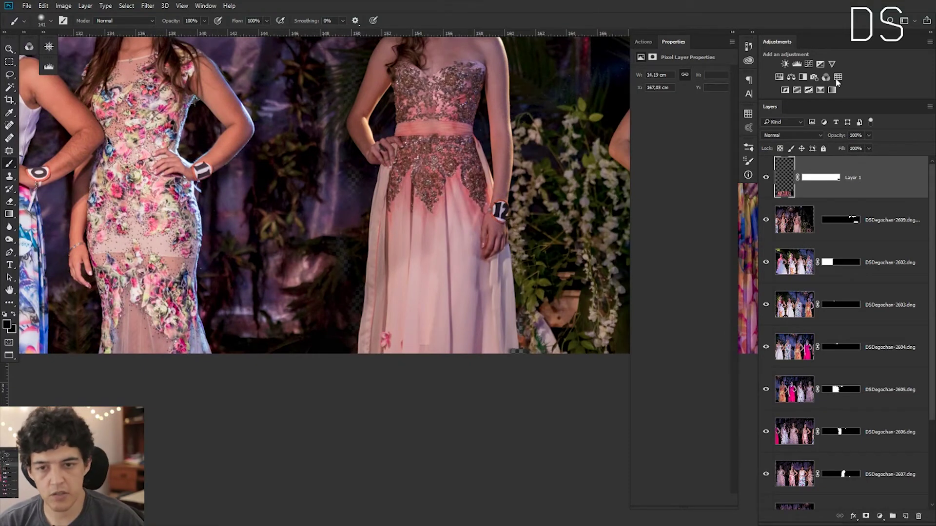
Add a Curves 1 adjustment layer above Layer 1, lifting input 129 to output 163.
click(810, 65)
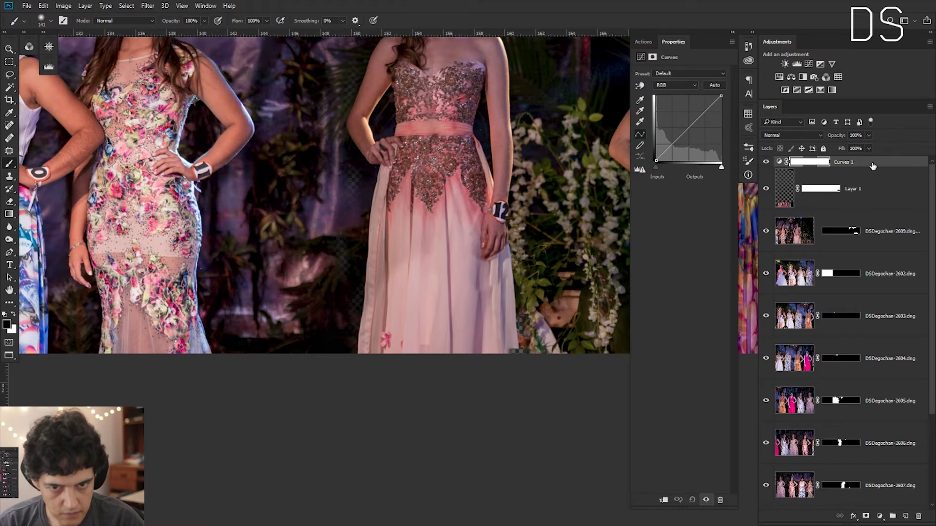
click(765, 232)
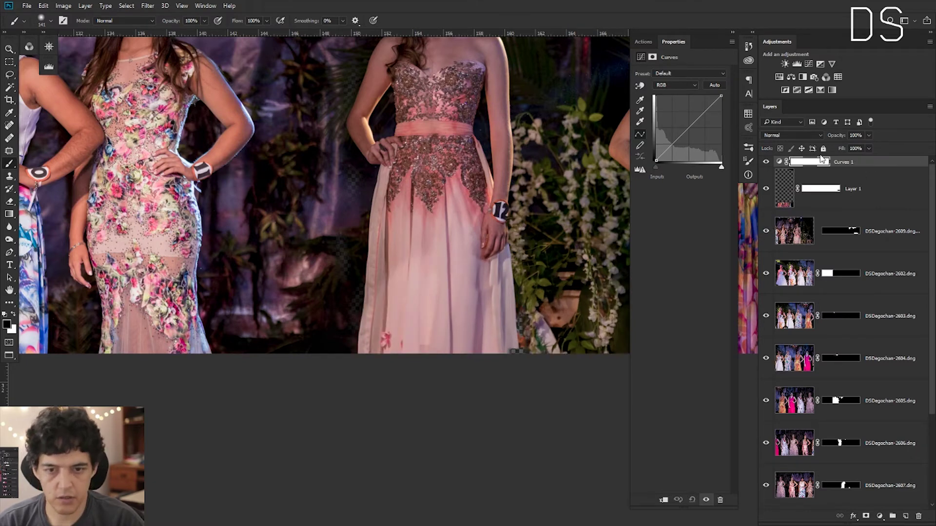
click(817, 165)
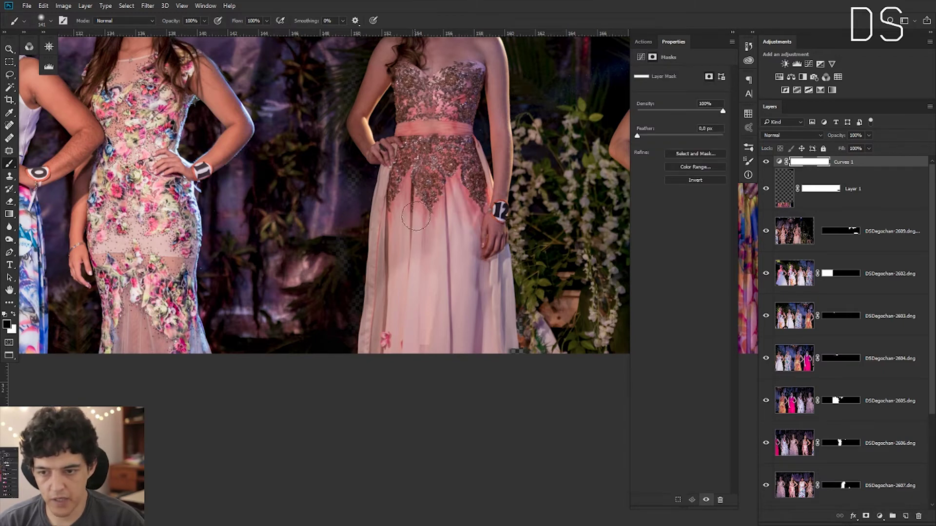
click(809, 64)
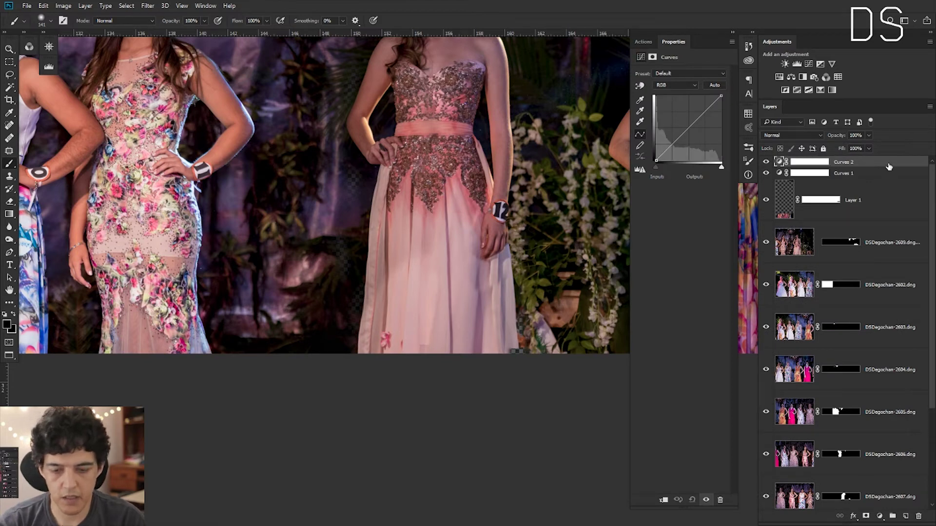
key(ctrl+z)
click(779, 162)
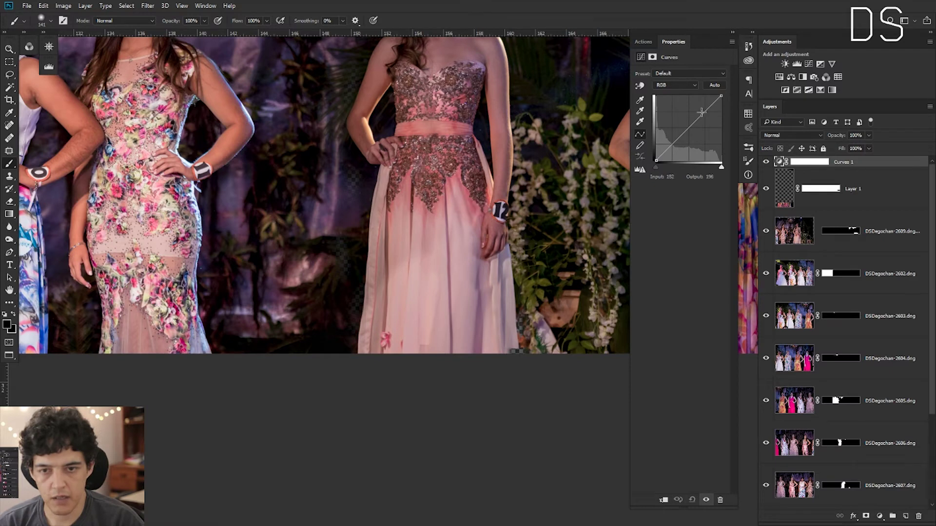
drag(693, 121, 690, 120)
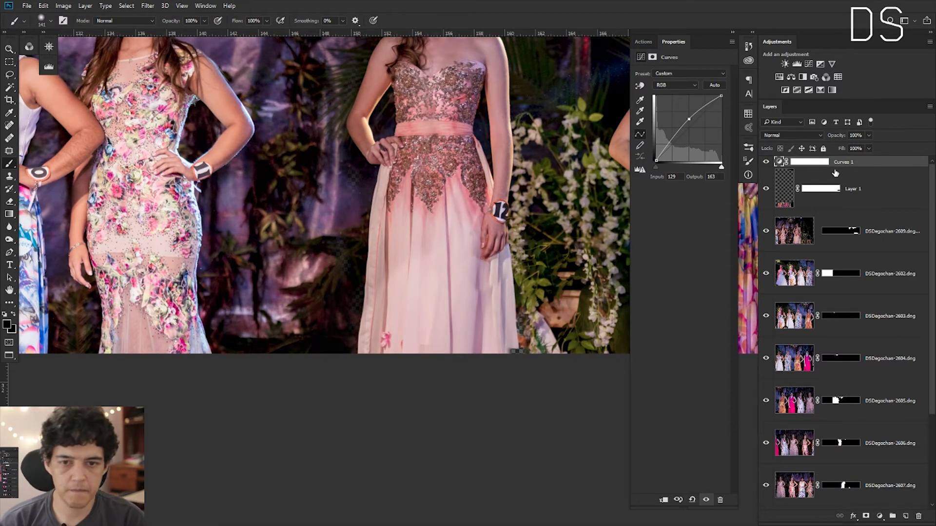
click(813, 163)
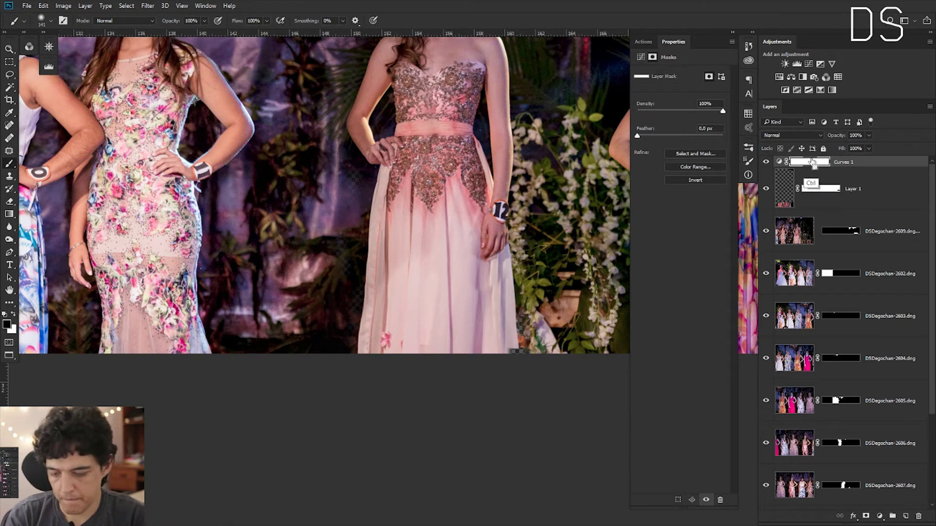
Invert the Curves mask and paint white at 30% opacity over the pink gown's skirt.
key(ctrl+i)
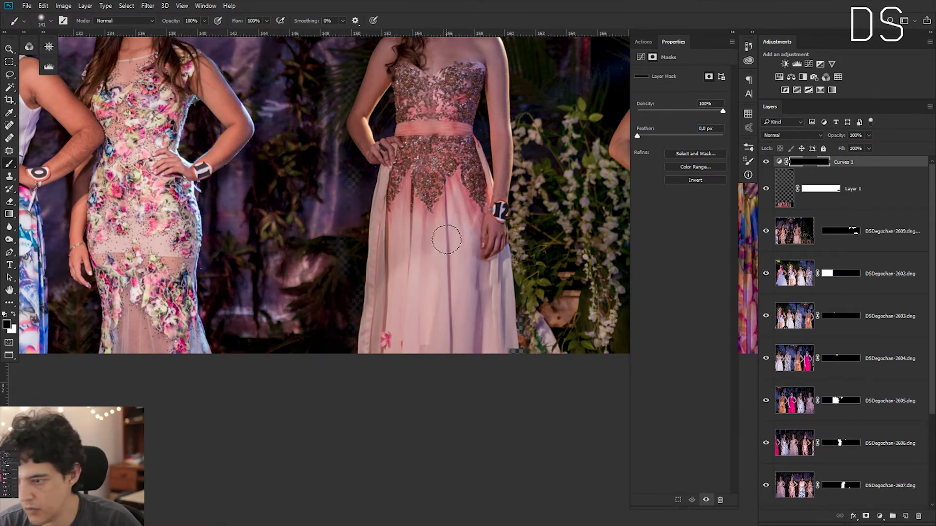
key(x)
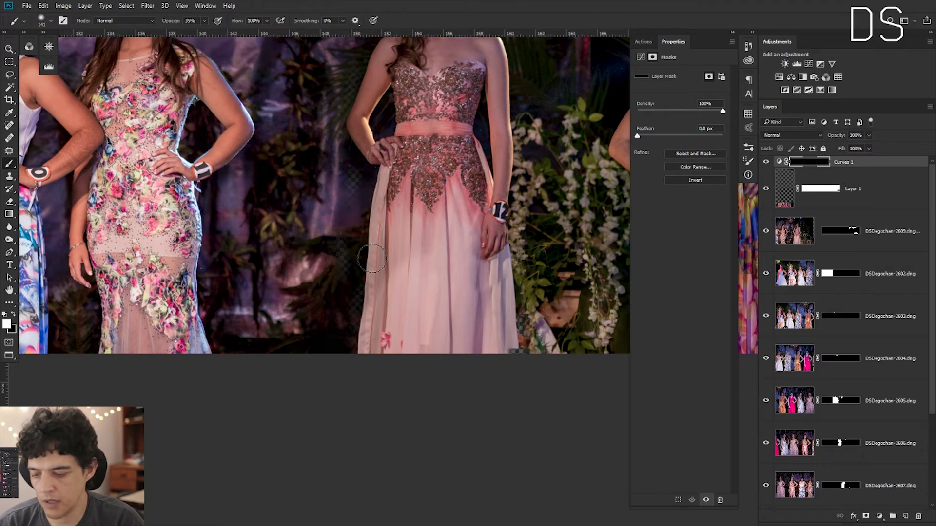
key(3)
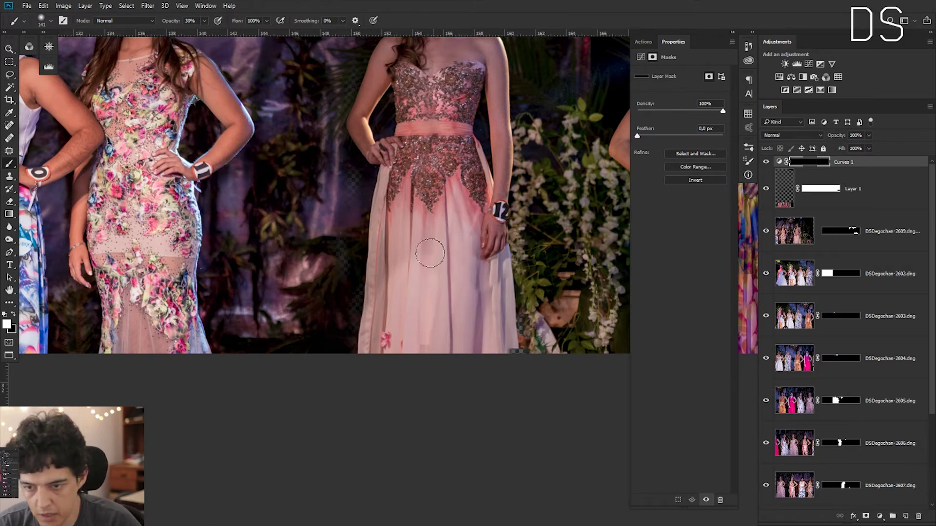
mouse_move(438, 251)
mouse_down()
mouse_move(451, 205)
mouse_move(401, 211)
mouse_move(395, 203)
mouse_move(381, 241)
mouse_up()
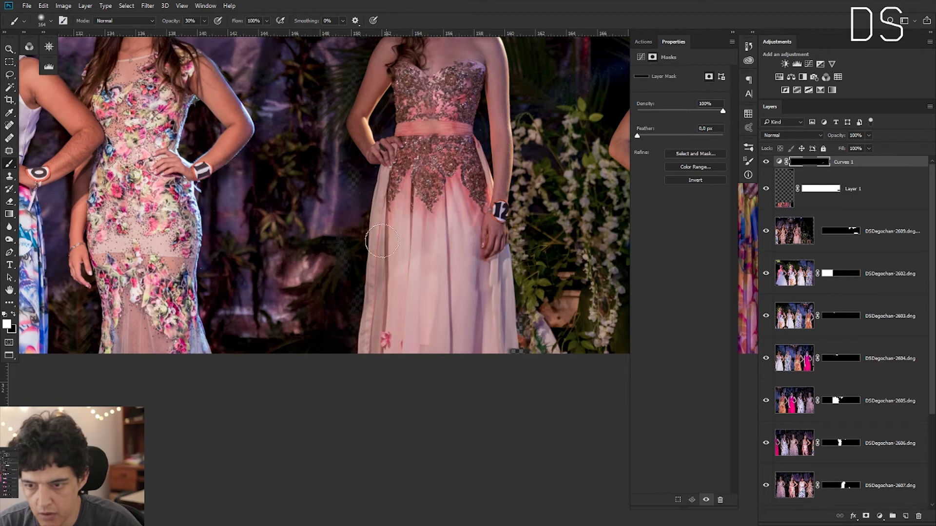
mouse_move(384, 286)
mouse_down()
mouse_move(372, 345)
mouse_move(381, 290)
mouse_up()
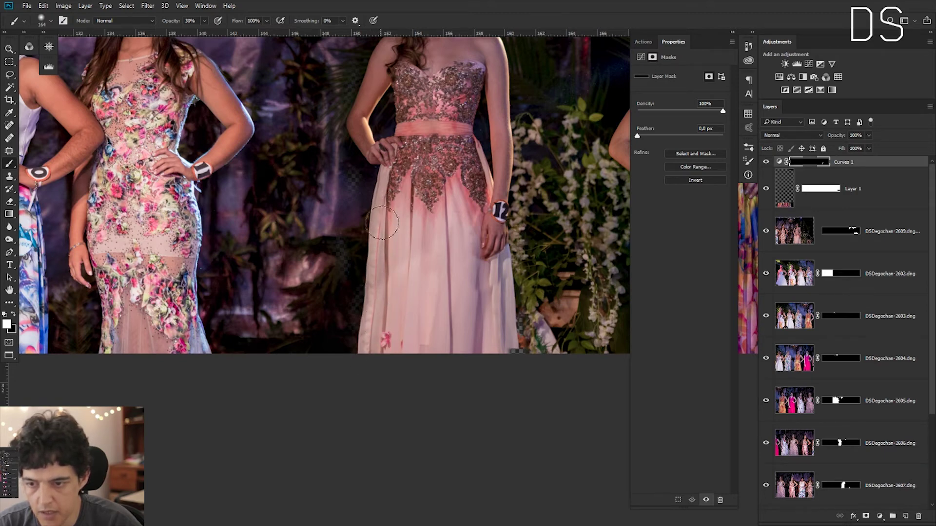
mouse_move(459, 268)
mouse_down()
mouse_move(434, 335)
mouse_move(436, 324)
mouse_move(476, 320)
mouse_up()
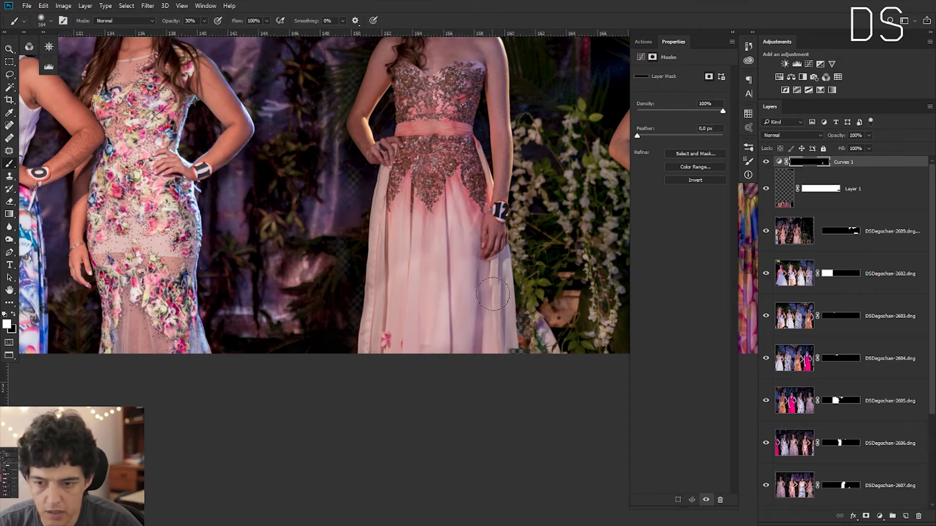
drag(481, 319, 439, 340)
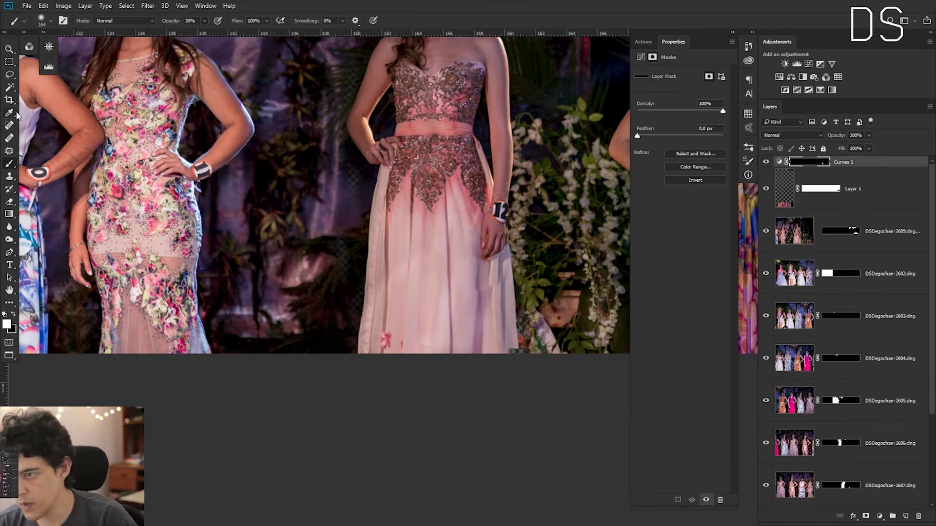
Zoom out to review the panorama, then start a new layer named LayerFinal.
key(z)
drag(457, 133, 237, 218)
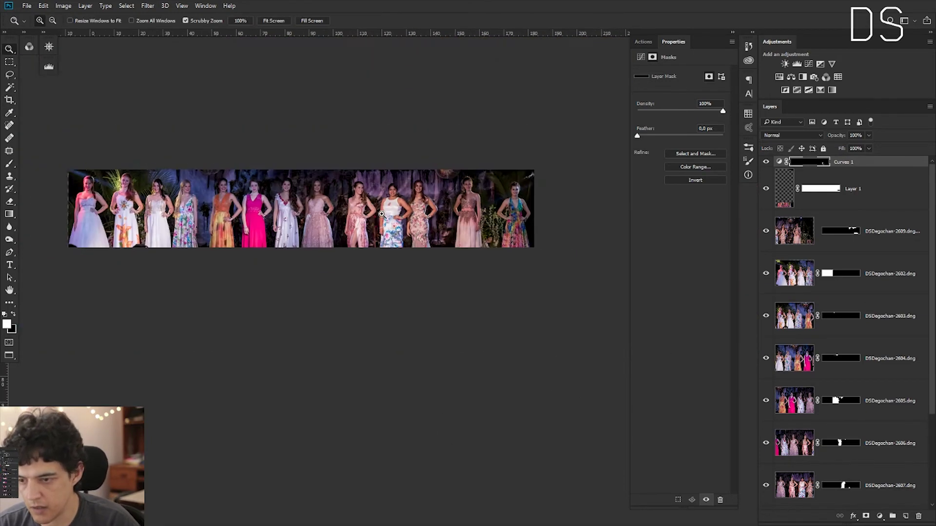
click(275, 212)
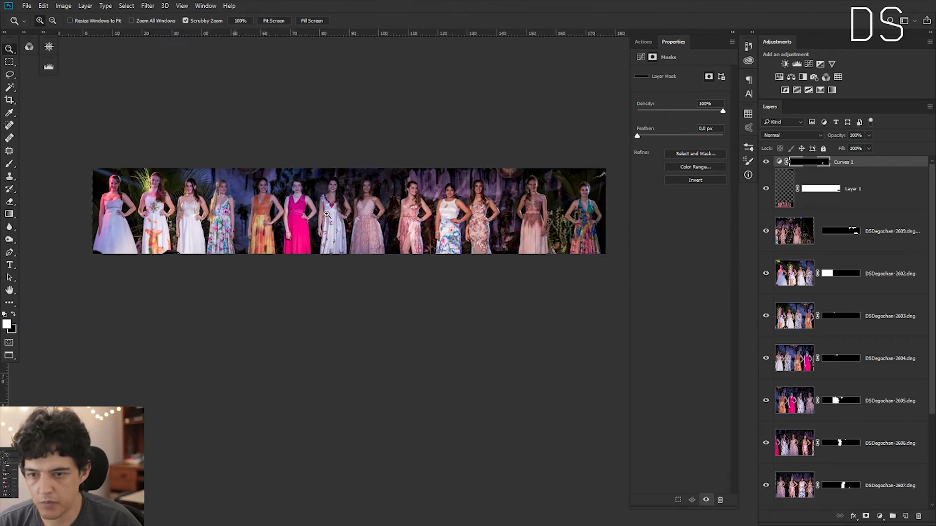
key(b)
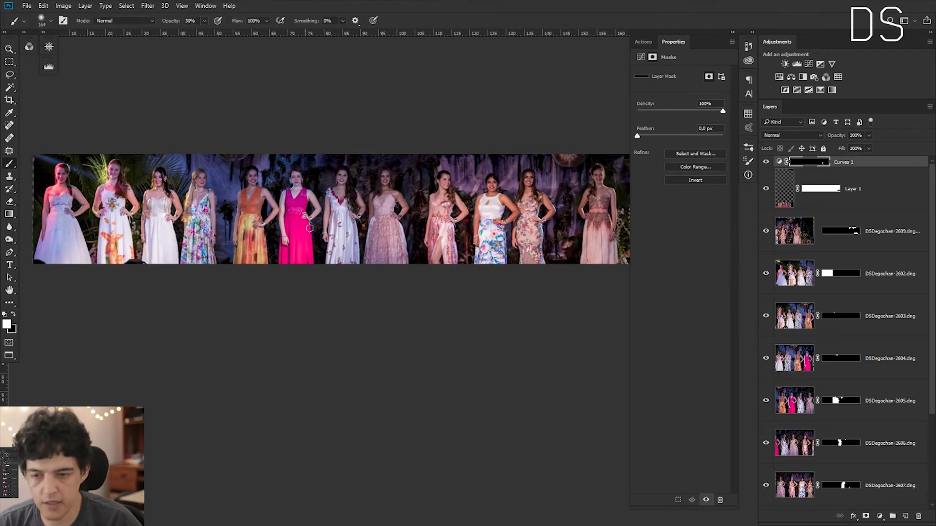
scroll(464, 213, up, 2)
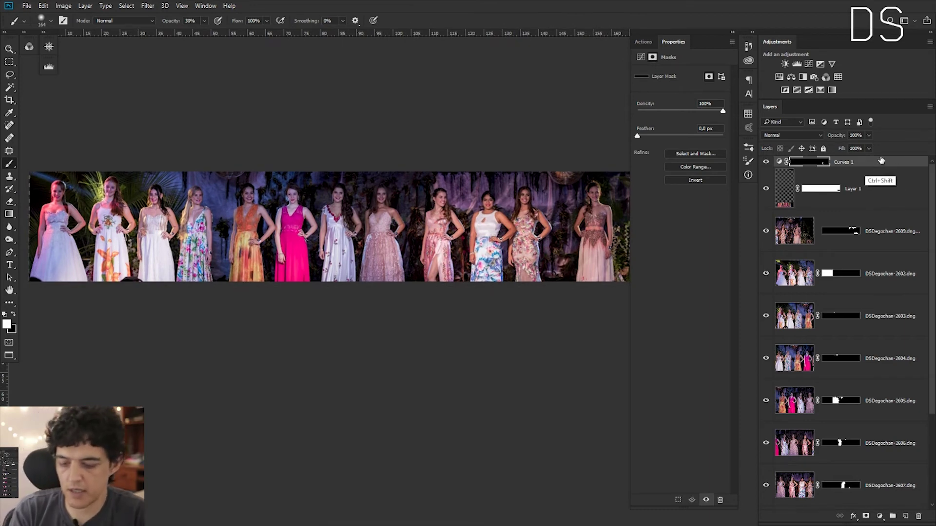
key(ctrl+shift+n)
text(LayerFinal)
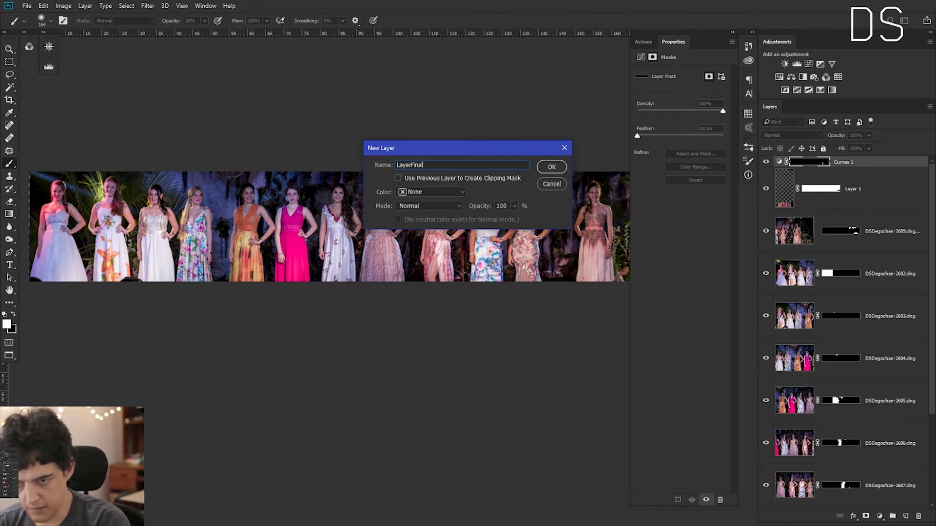
Create LayerFinal and use Apply Image to stamp the merged panorama into it.
key(Return)
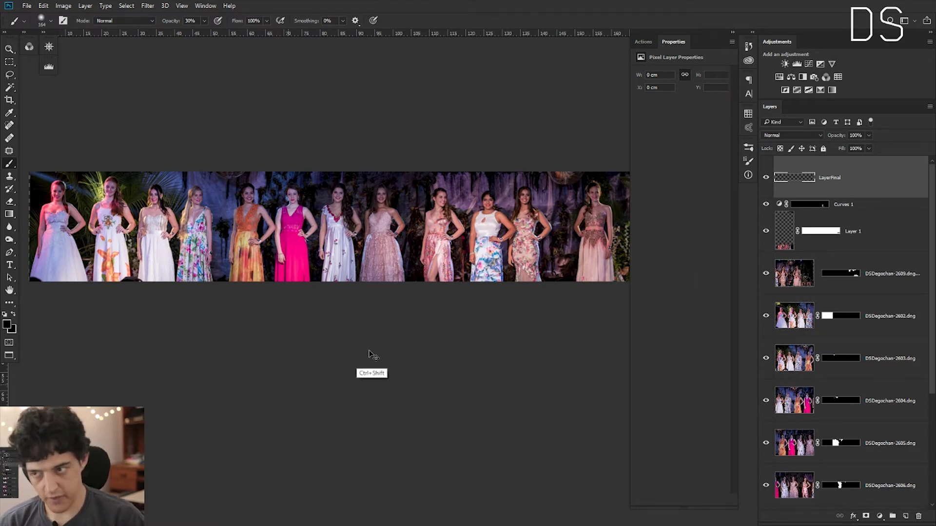
key(ctrl+shift+a)
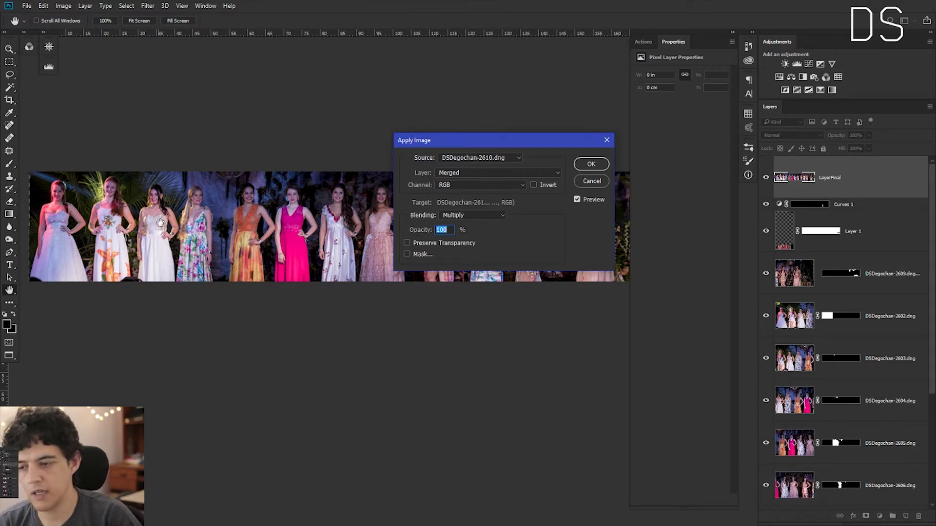
drag(512, 143, 440, 135)
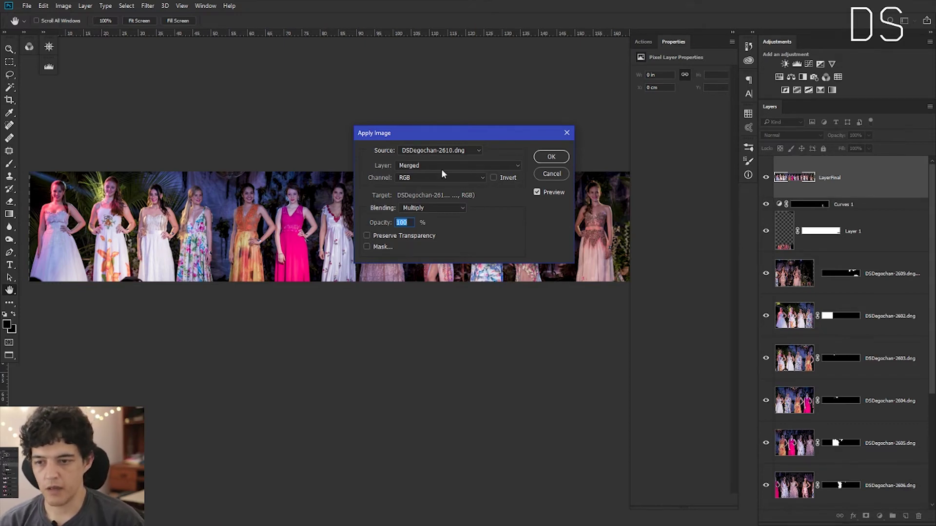
click(552, 157)
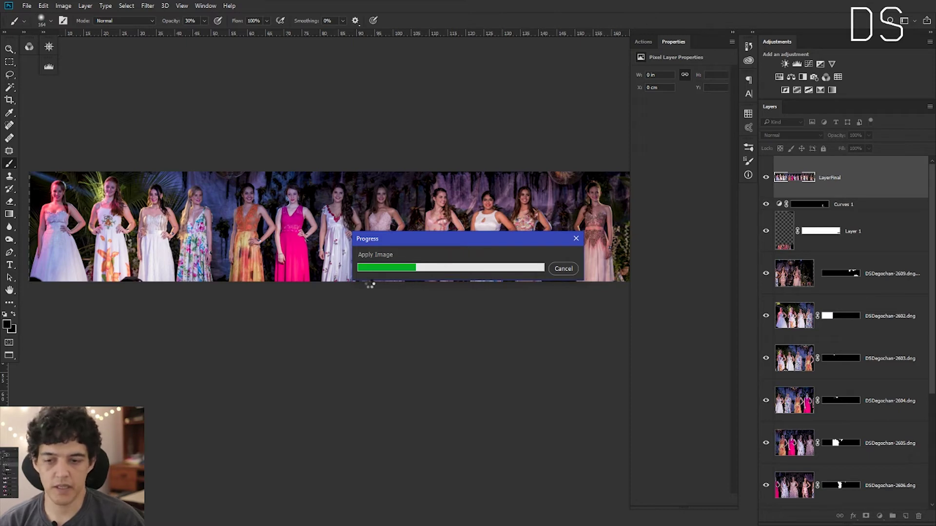
Close the stray Filmora output folder window and return to the Photoshop panorama.
key(alt+Tab)
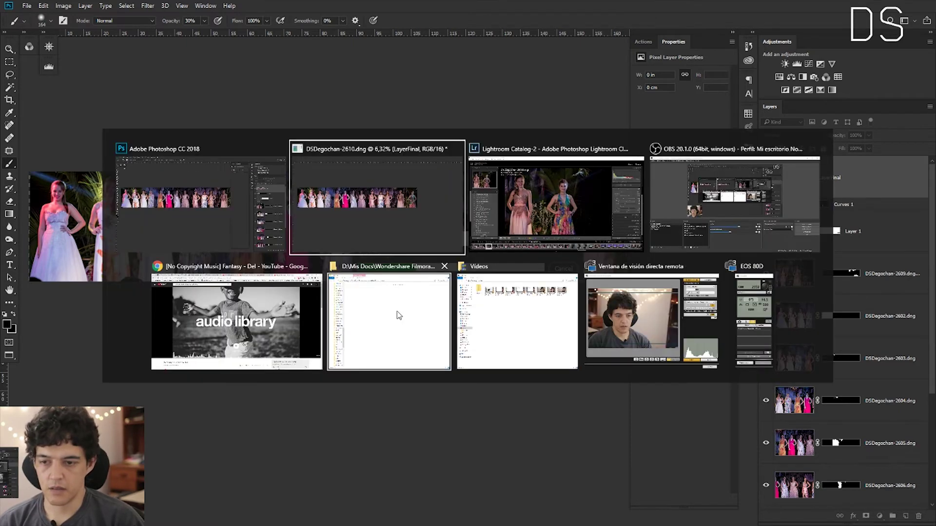
key(alt+Tab)
key(alt+Tab)
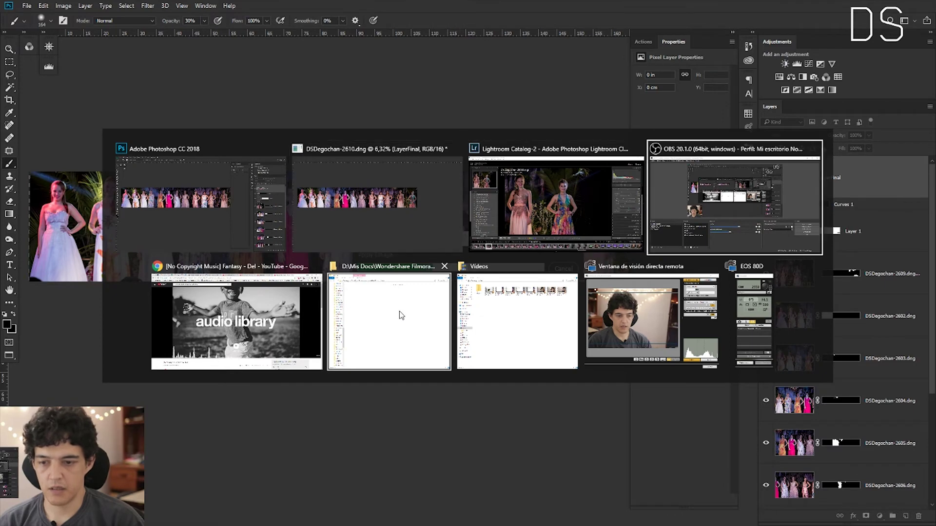
key(alt+Tab)
key(alt+Tab)
click(400, 311)
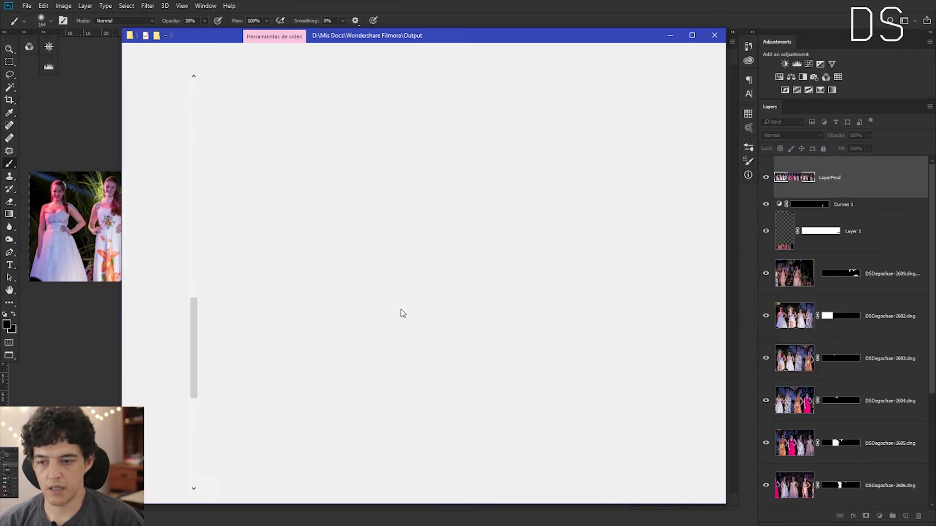
click(715, 35)
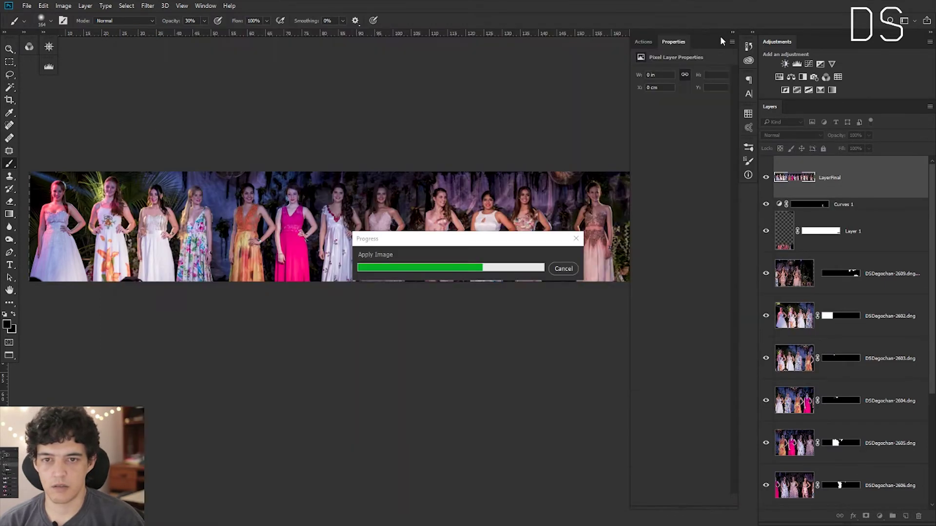
key(alt+Tab)
key(alt+Tab)
key(alt+Tab)
key(alt+Tab)
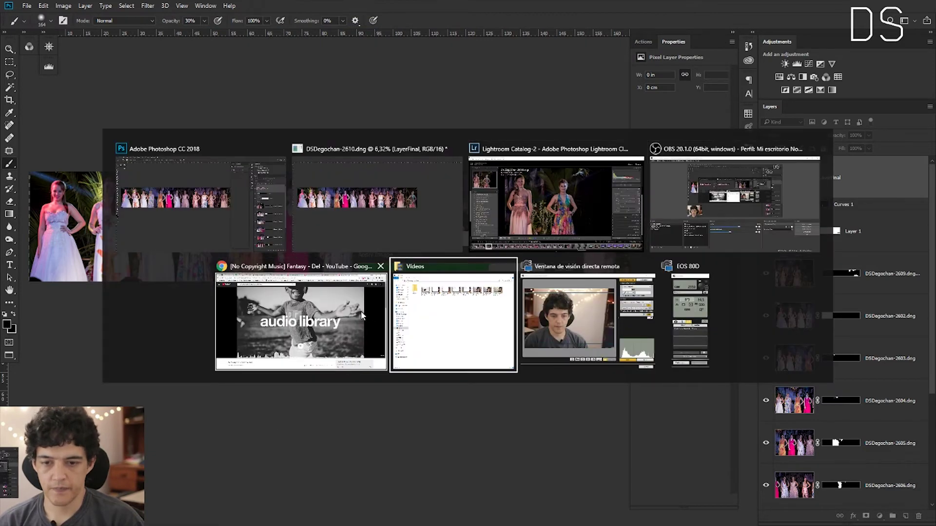
key(alt+Tab)
key(alt+Tab)
key(alt+Tab)
key(alt+Tab)
key(alt+Tab)
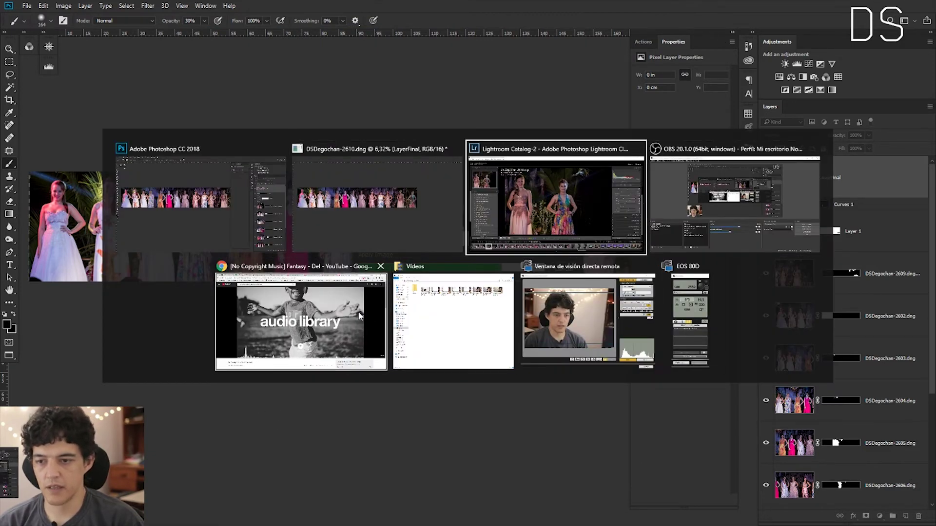
key(alt+shift+Tab)
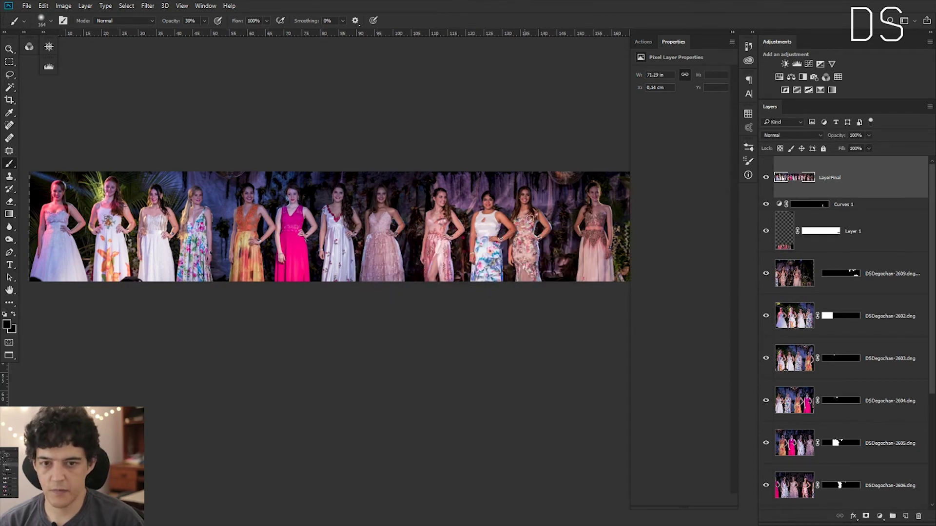
click(877, 207)
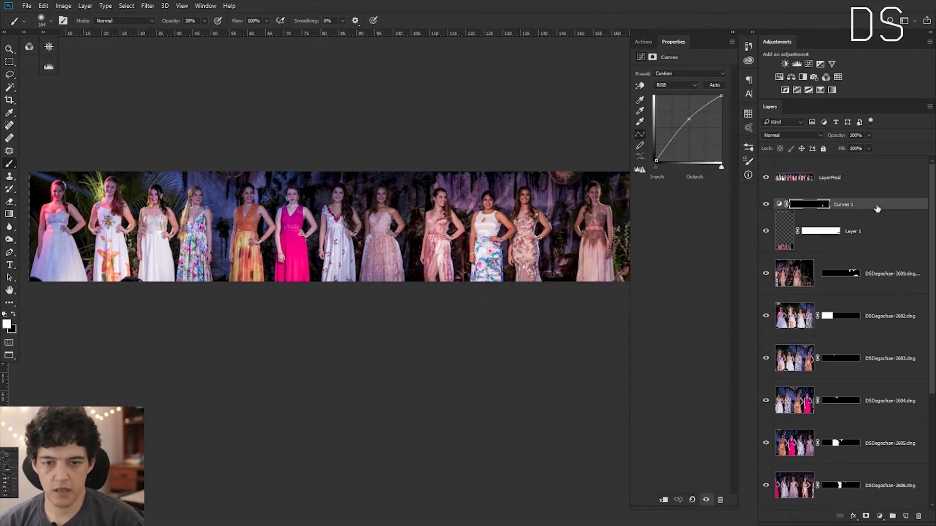
scroll(932, 206, down, 1)
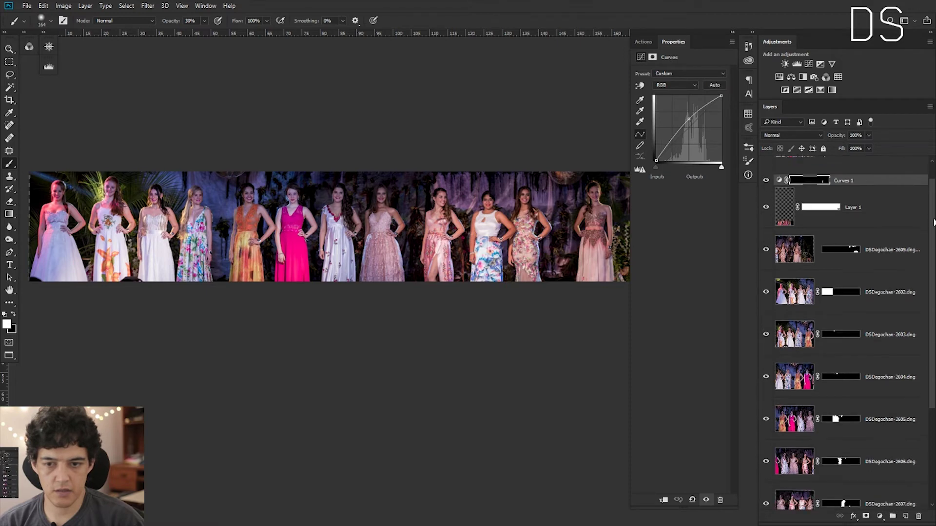
scroll(932, 206, down, 1)
scroll(932, 206, down, 1)
scroll(932, 206, down, 1)
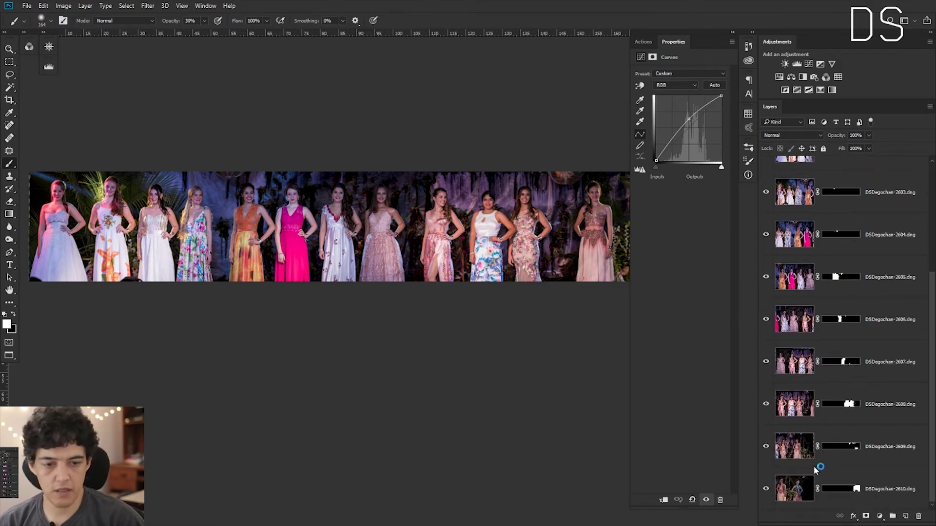
shift+click(895, 491)
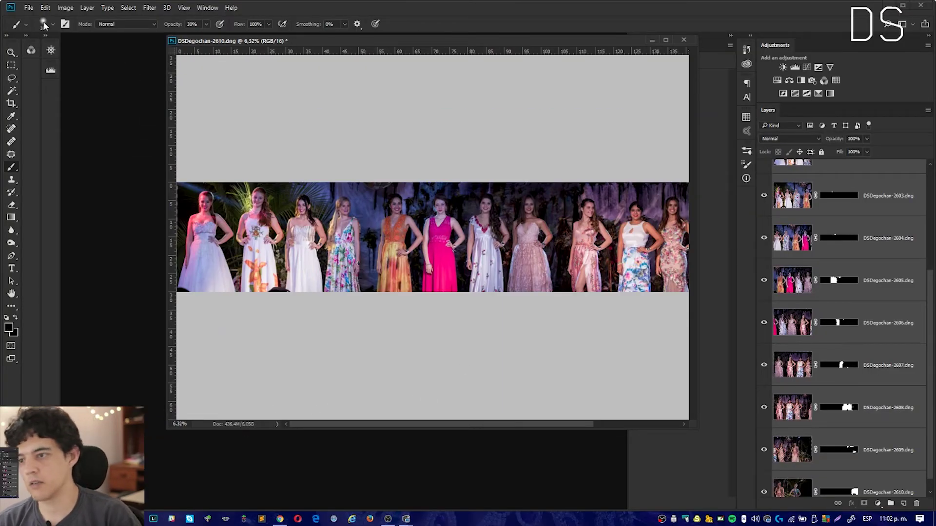
click(66, 7)
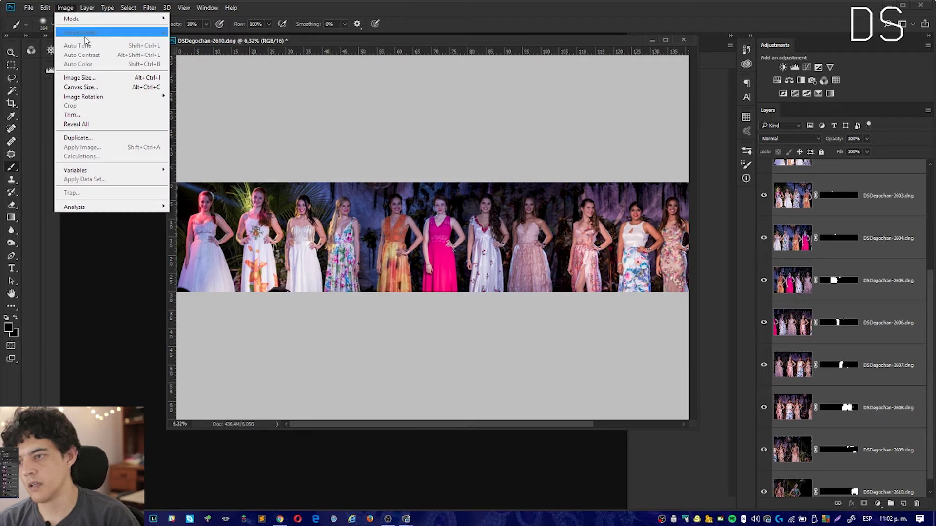
click(79, 78)
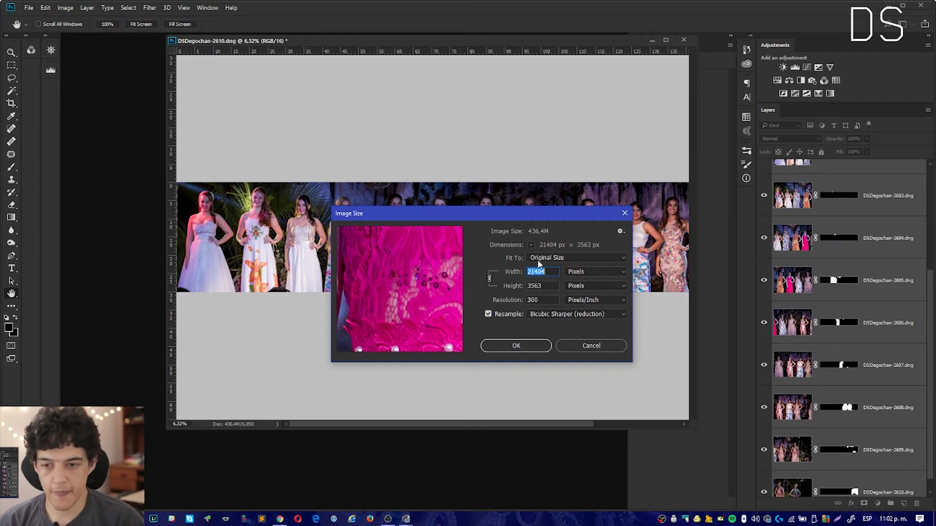
click(598, 345)
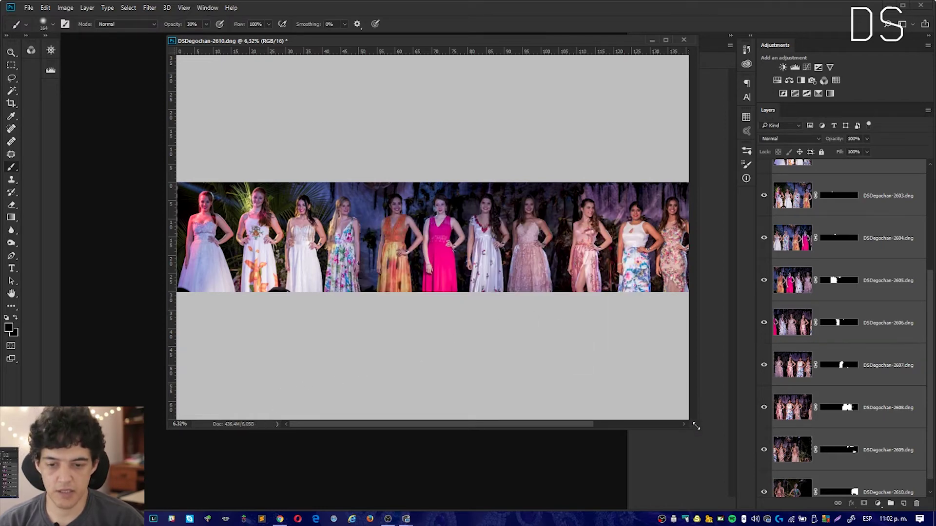
drag(696, 427, 716, 461)
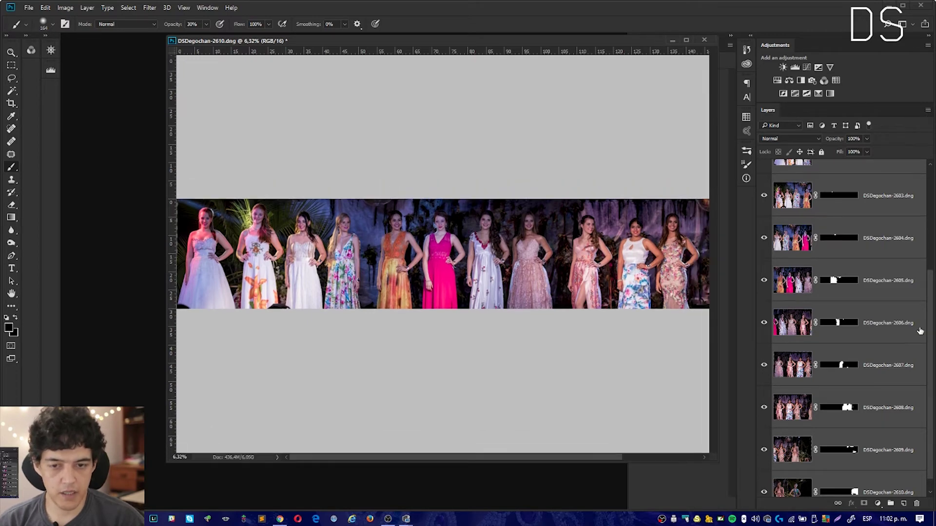
drag(931, 333, 927, 231)
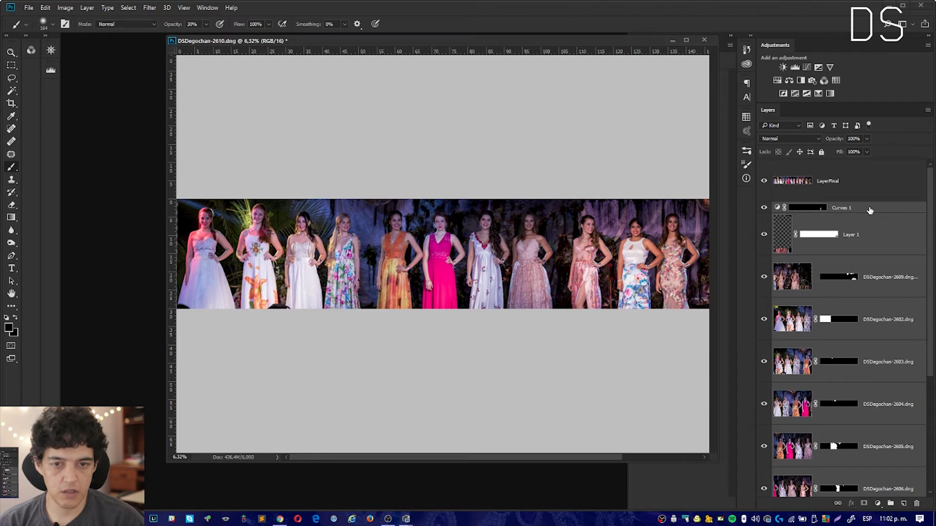
Merge the selected layers into LayerFinal and zoom out to check the full panorama.
right_click(872, 212)
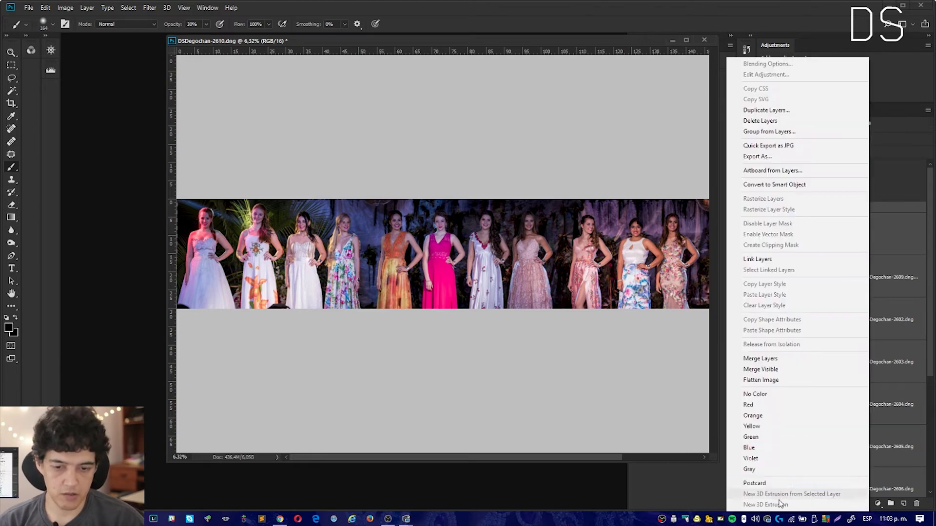
key(ctrl+e)
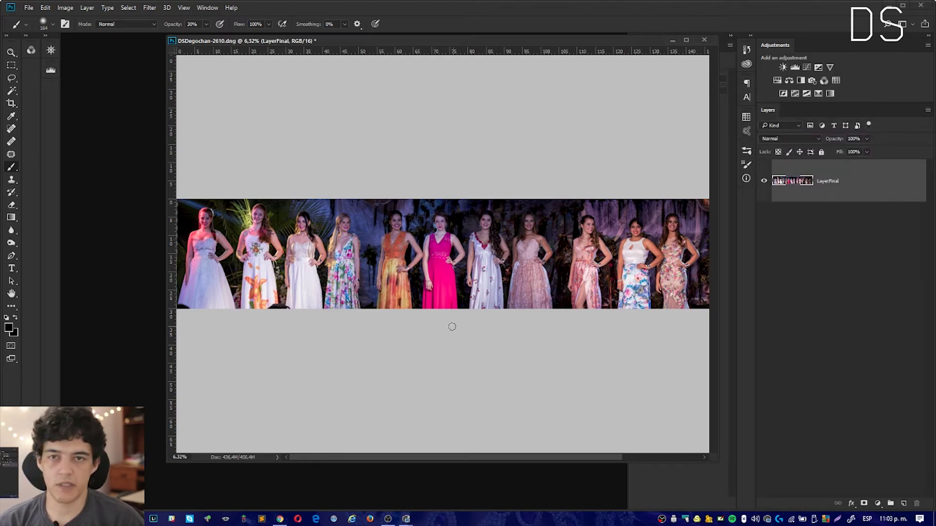
key(z)
mouse_move(535, 262)
mouse_down()
mouse_move(470, 253)
mouse_move(393, 165)
mouse_move(379, 218)
mouse_move(295, 226)
mouse_move(349, 225)
mouse_move(326, 217)
mouse_up()
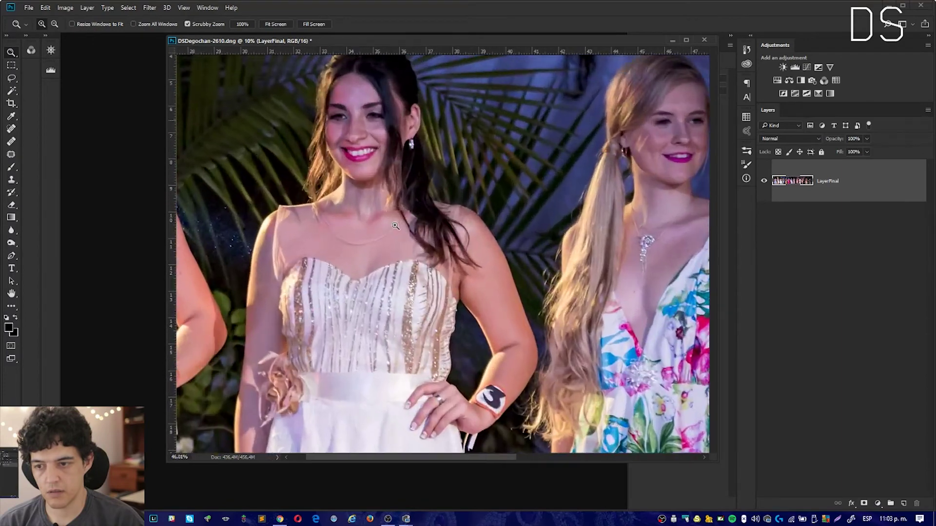
key(ctrl+plus)
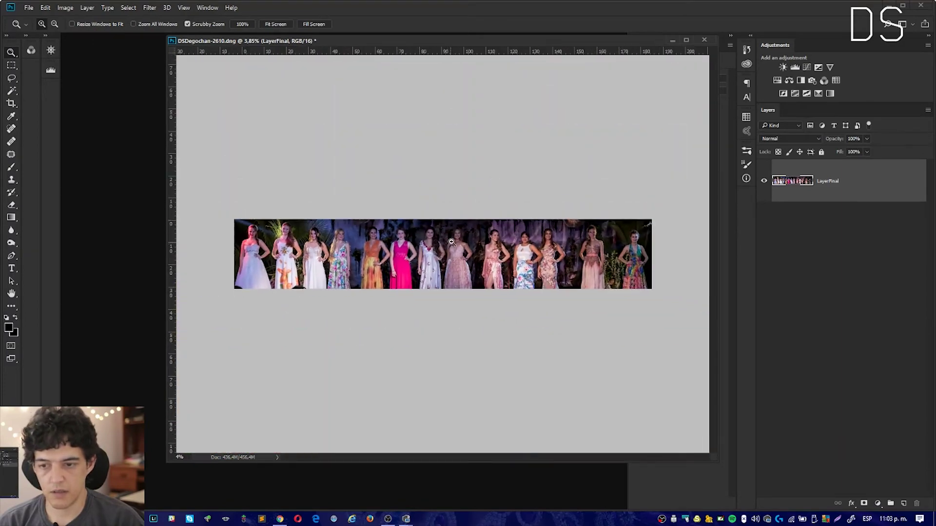
key(b)
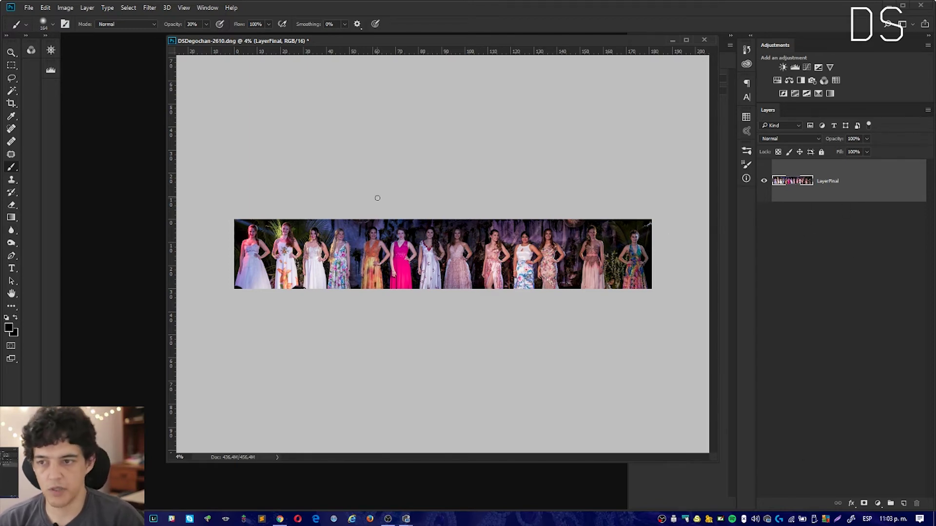
key(z)
mouse_move(377, 198)
mouse_down()
mouse_move(364, 285)
mouse_move(416, 282)
mouse_up()
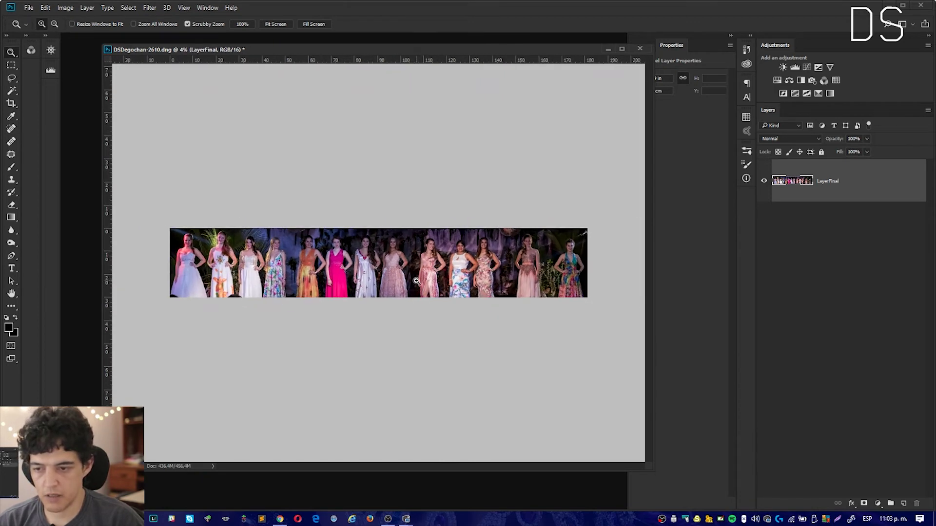
key(b)
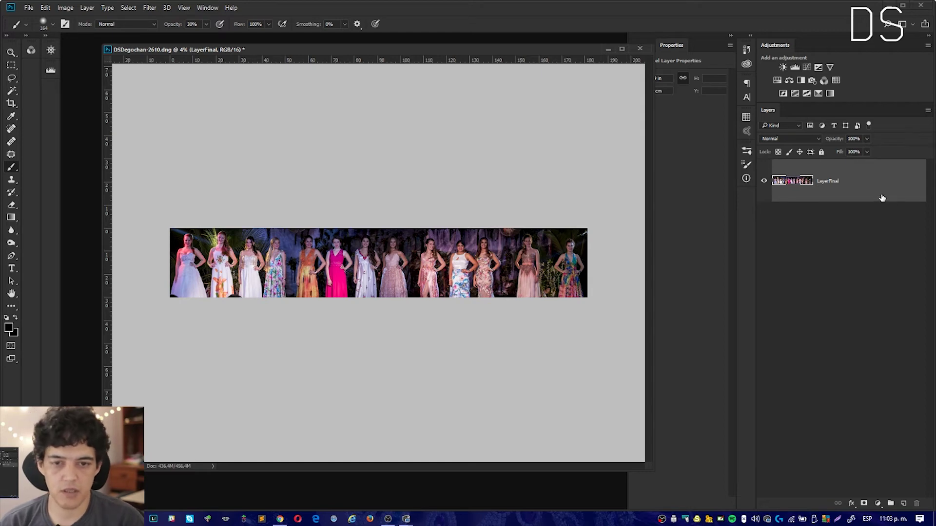
Add an empty Layer 1 below LayerFinal and ready the Paint Bucket with black.
key(ctrl+shift+n)
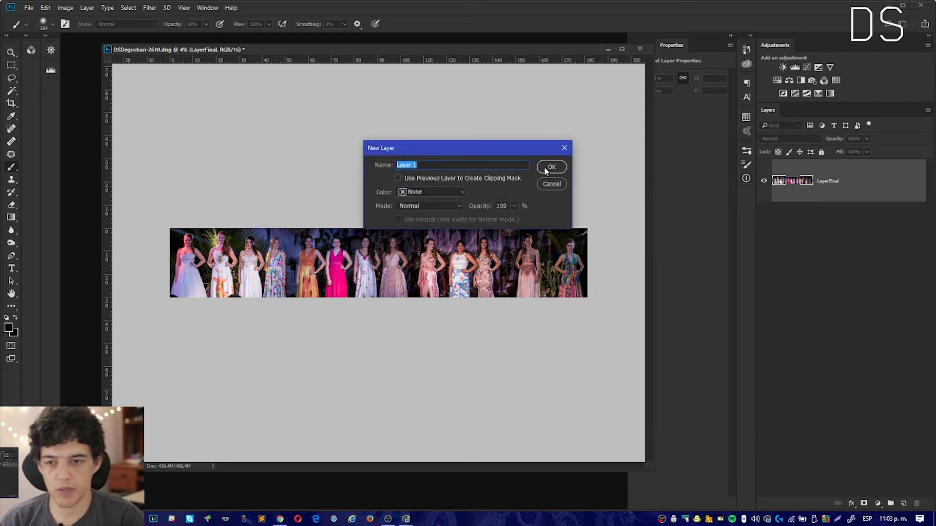
click(554, 164)
key(ctrl+bracketleft)
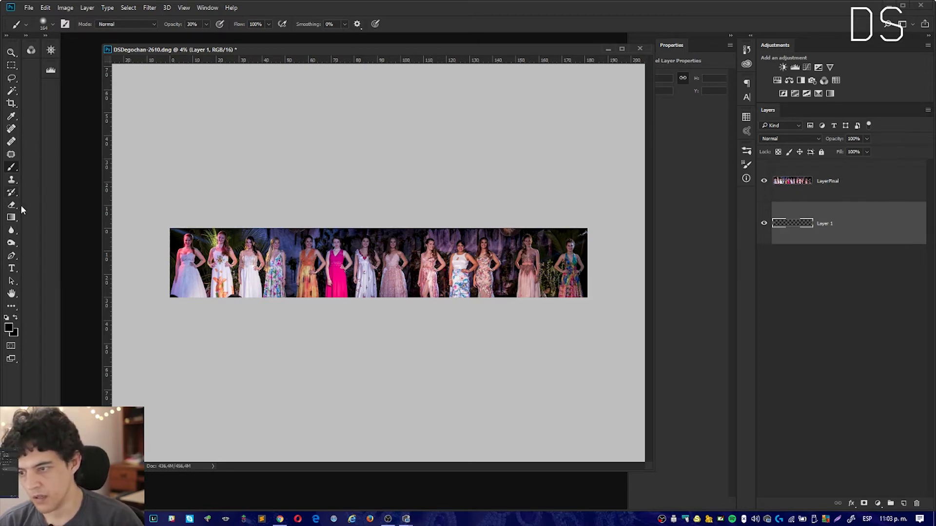
click(14, 219)
right_click(14, 221)
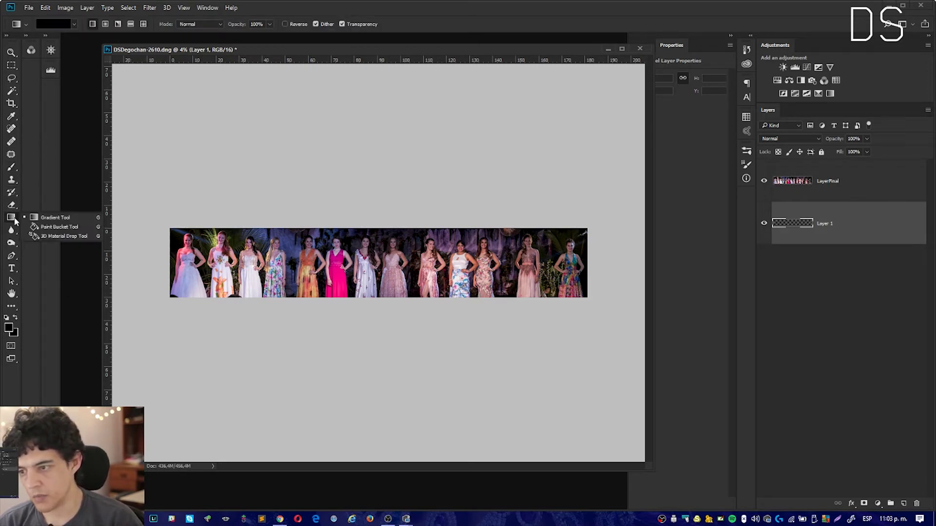
click(54, 228)
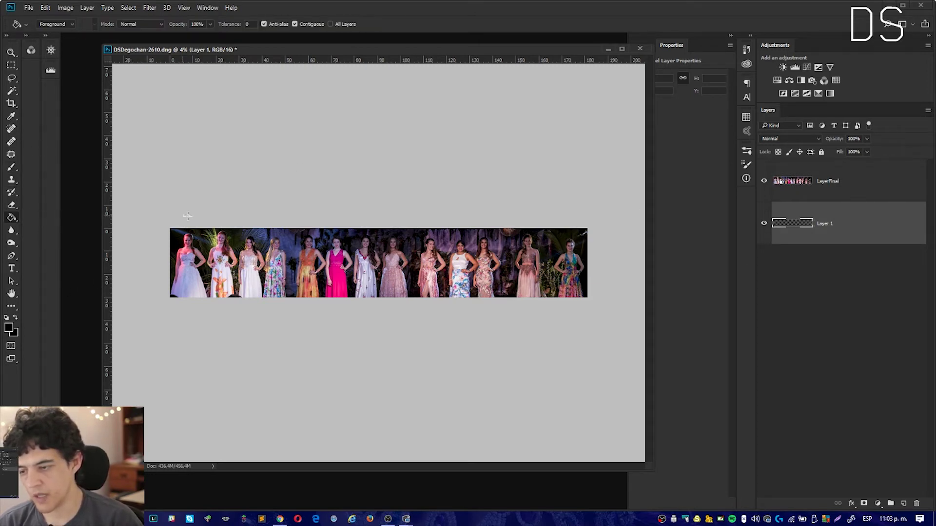
click(8, 328)
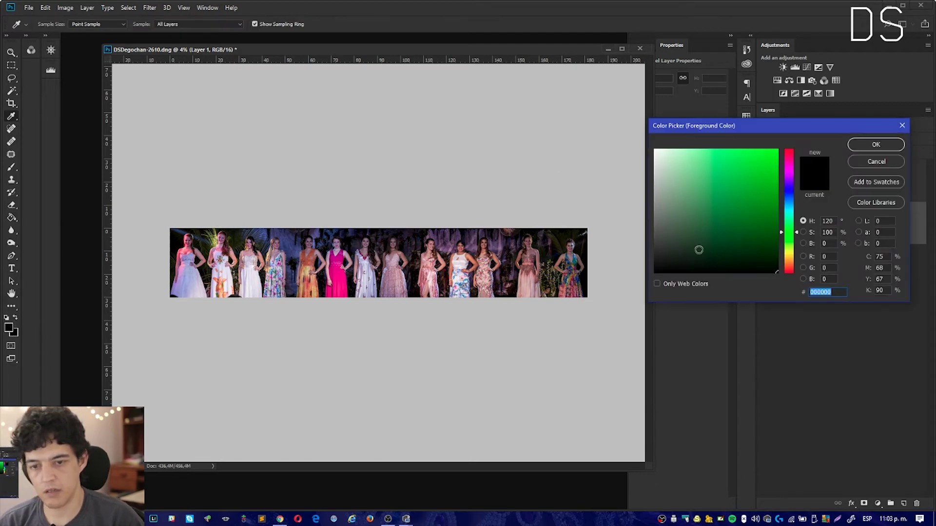
click(876, 145)
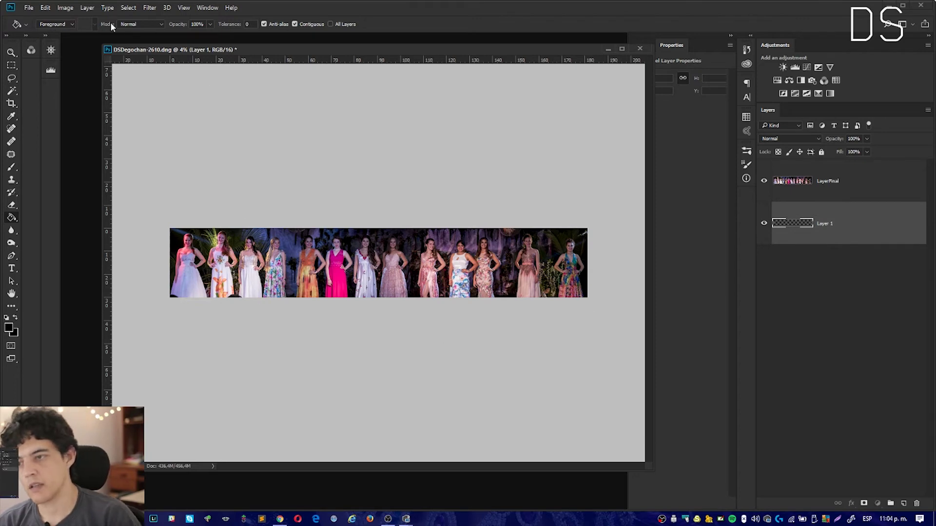
Enlarge the canvas in percent to 102% width and 106% height.
click(65, 8)
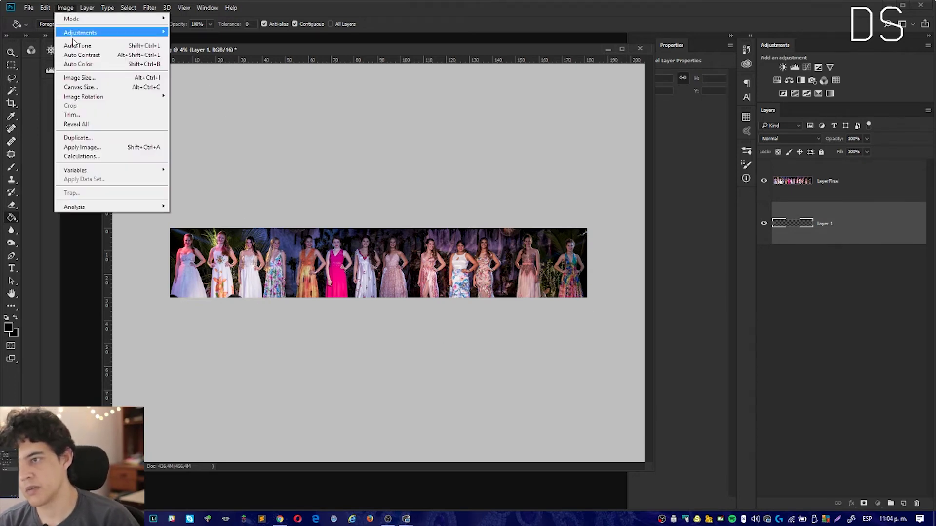
click(111, 92)
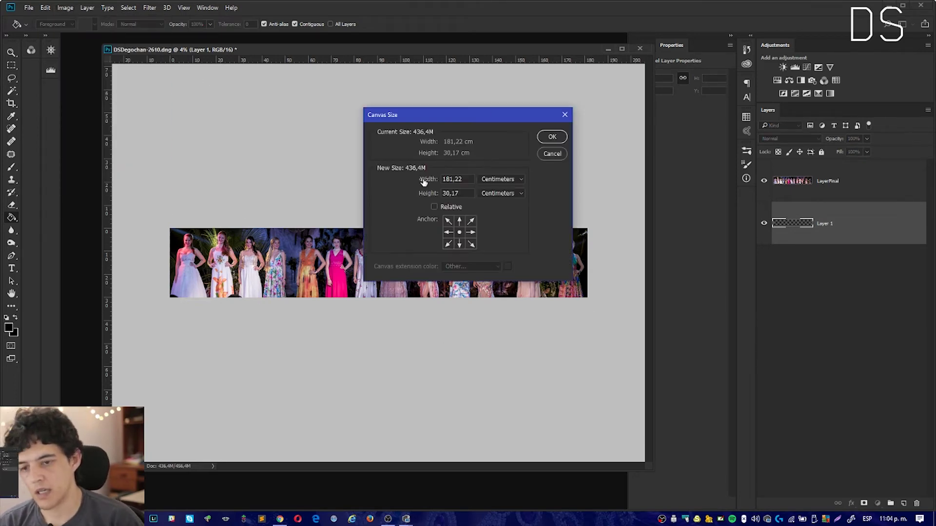
click(494, 179)
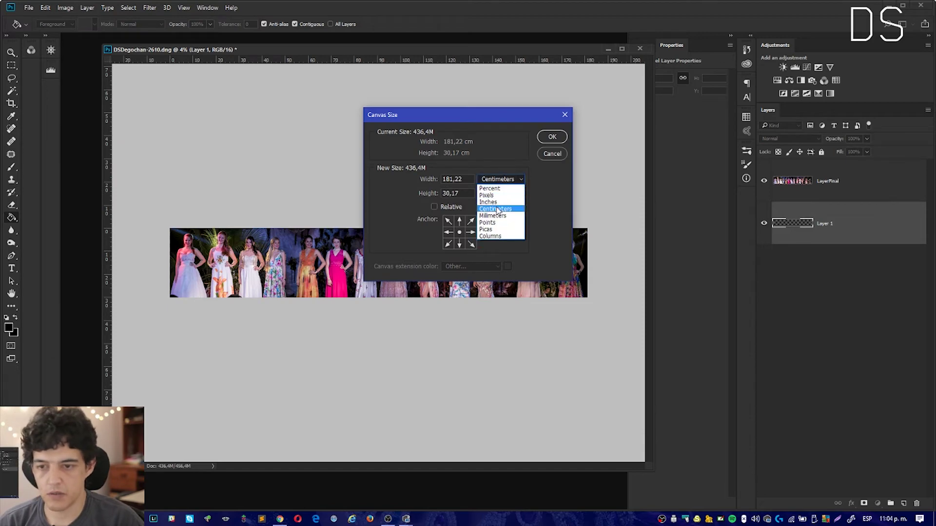
click(502, 188)
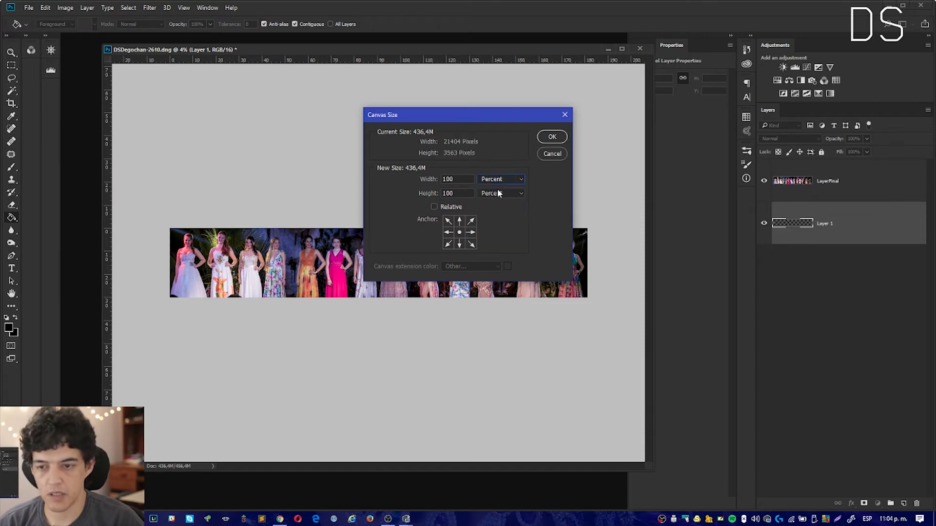
click(457, 179)
text(102)
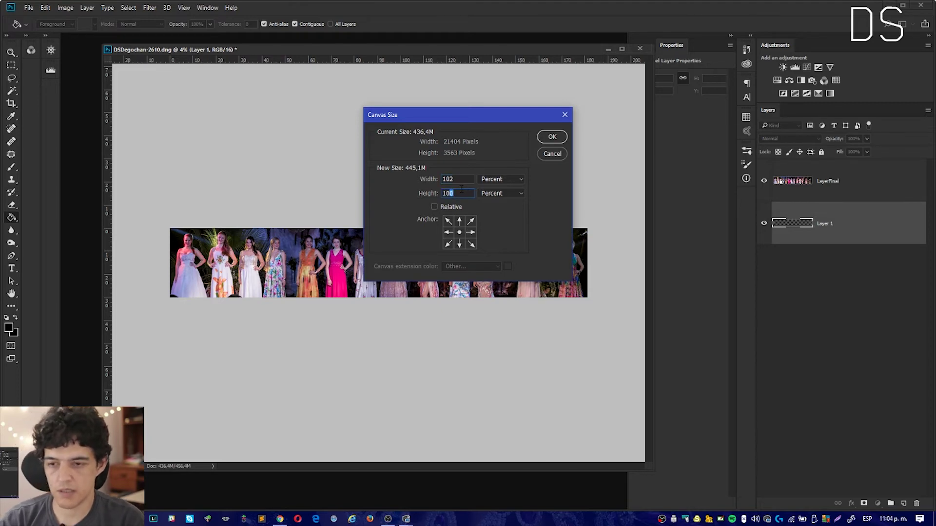
text(6)
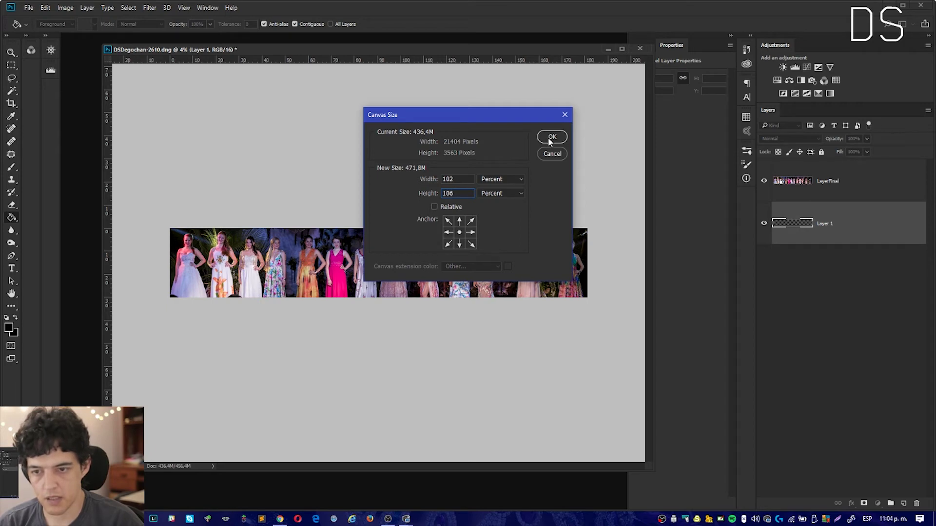
click(550, 137)
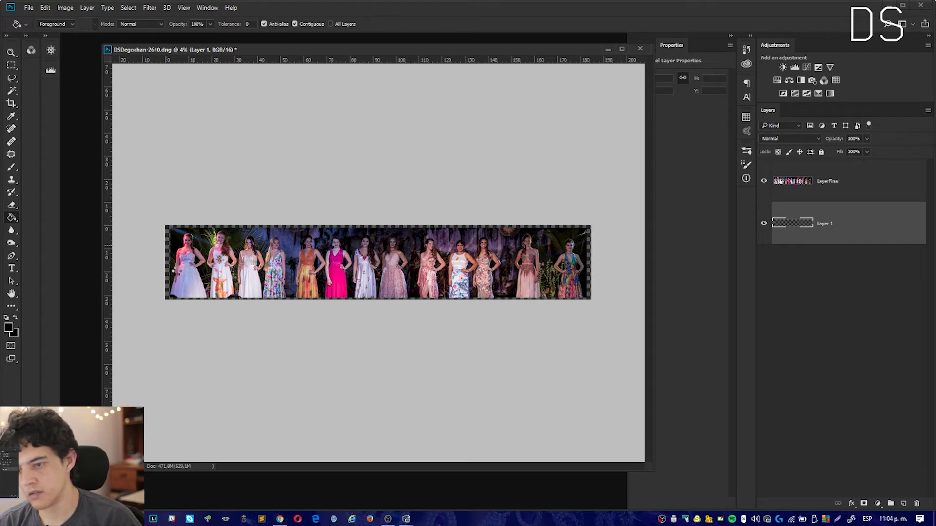
Fill Layer 1's transparent border with black using the Paint Bucket, then zoom to check it.
click(208, 298)
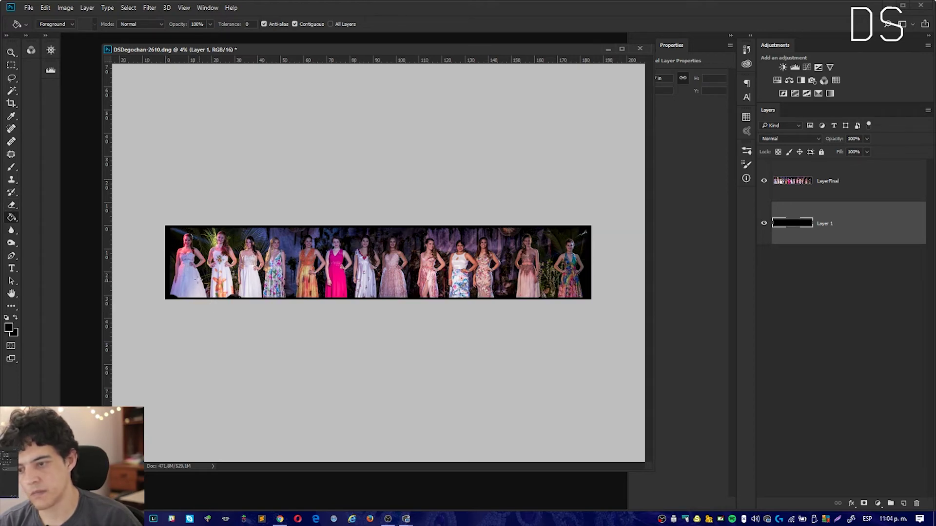
key(z)
drag(407, 258, 472, 259)
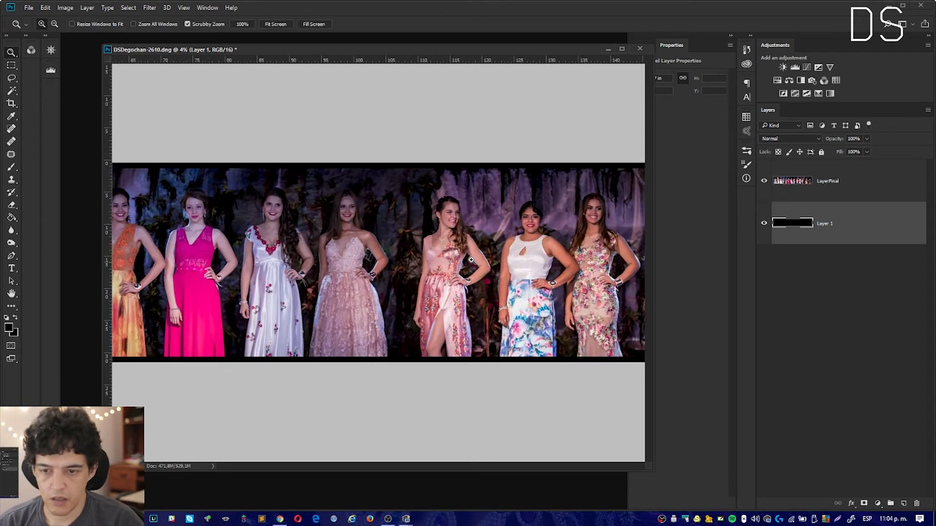
drag(528, 261, 560, 258)
key(g)
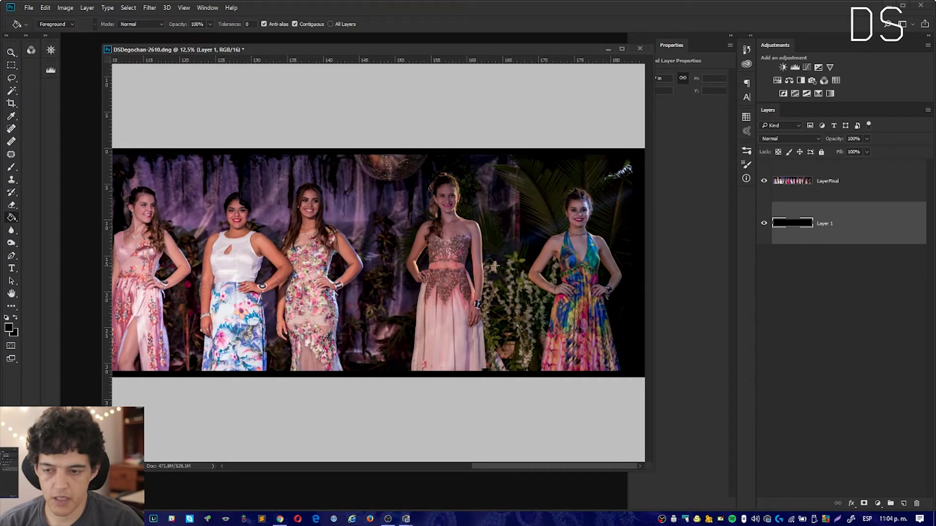
key(z)
drag(479, 262, 422, 269)
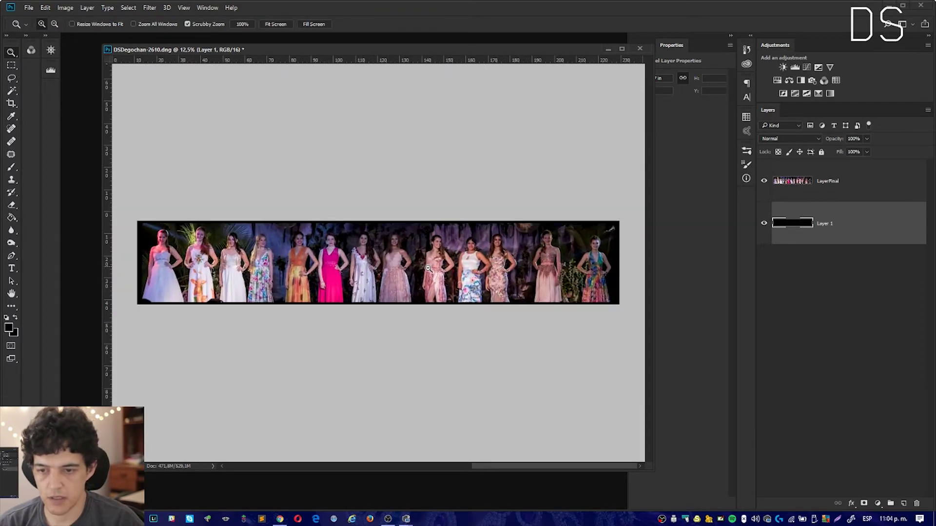
key(g)
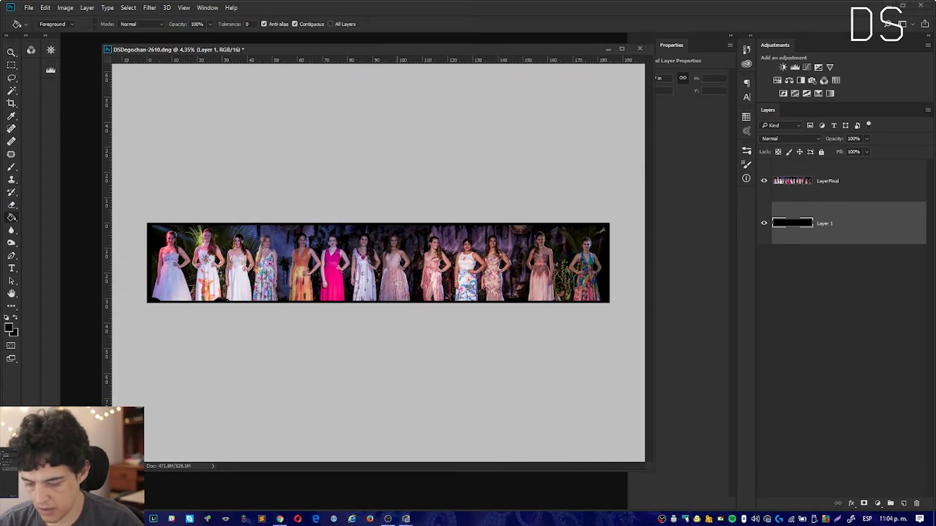
key(c)
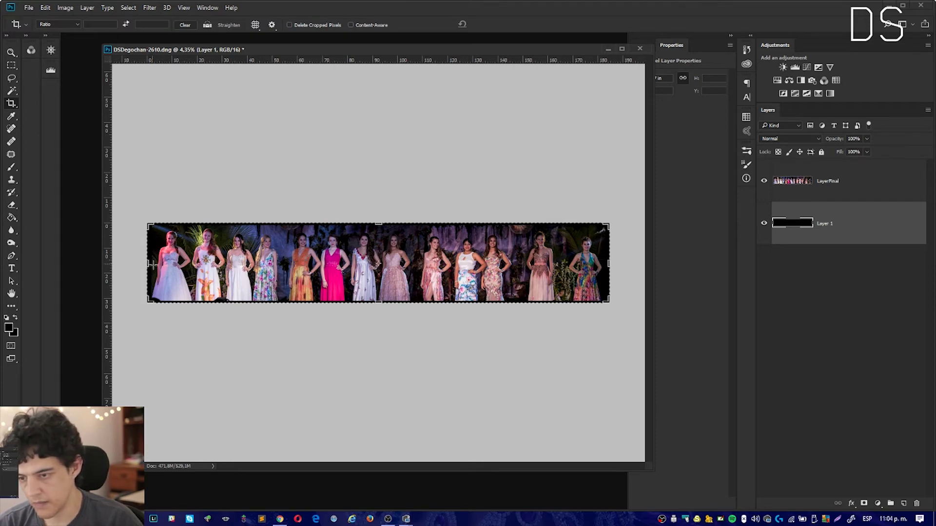
In full-screen view, start a new crop and pull its left edge inward.
key(Return)
key(f)
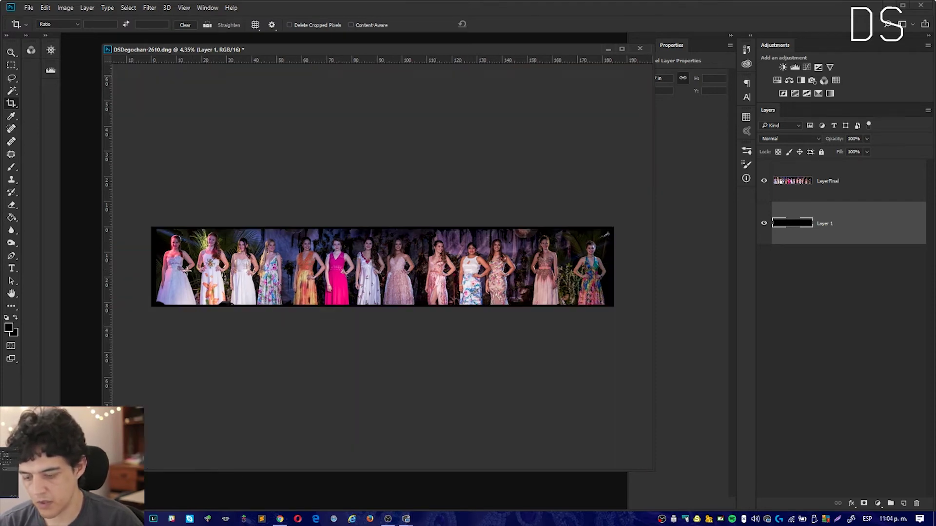
scroll(241, 279, up, 5)
scroll(278, 271, up, 5)
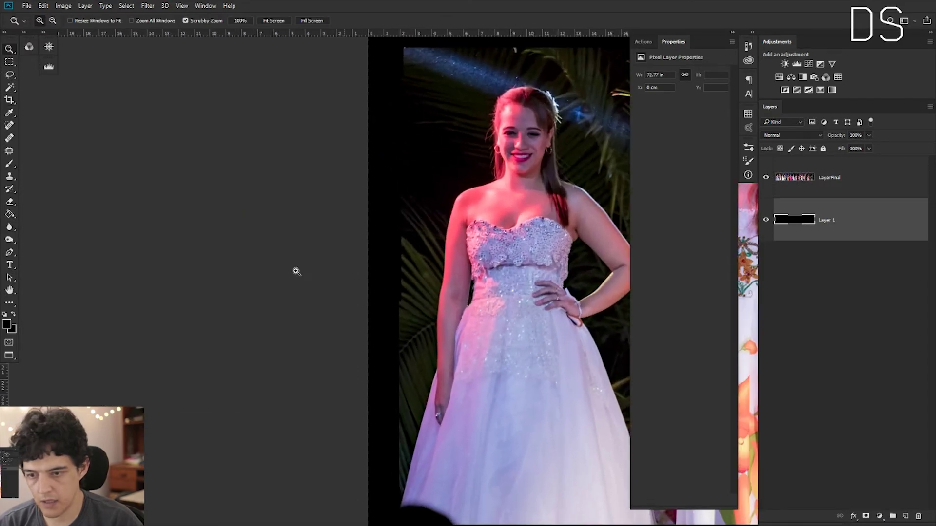
click(509, 284)
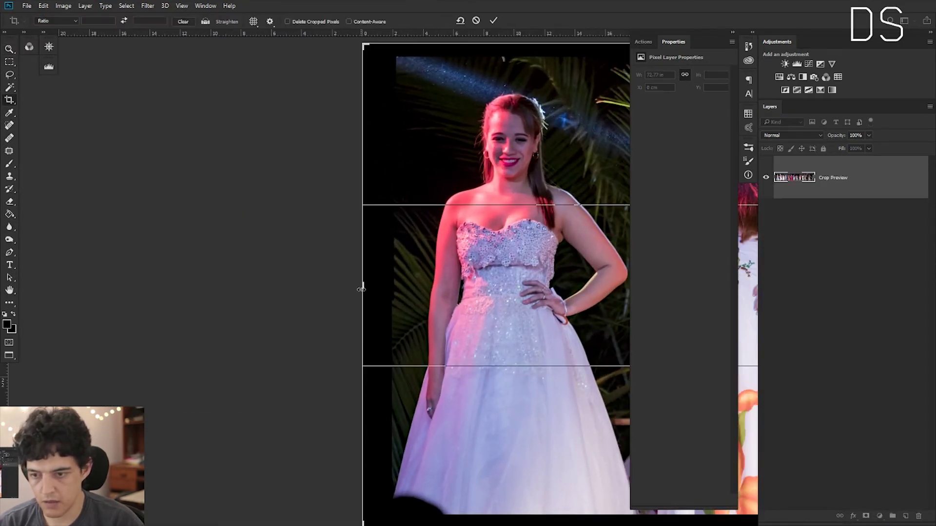
drag(364, 288, 384, 290)
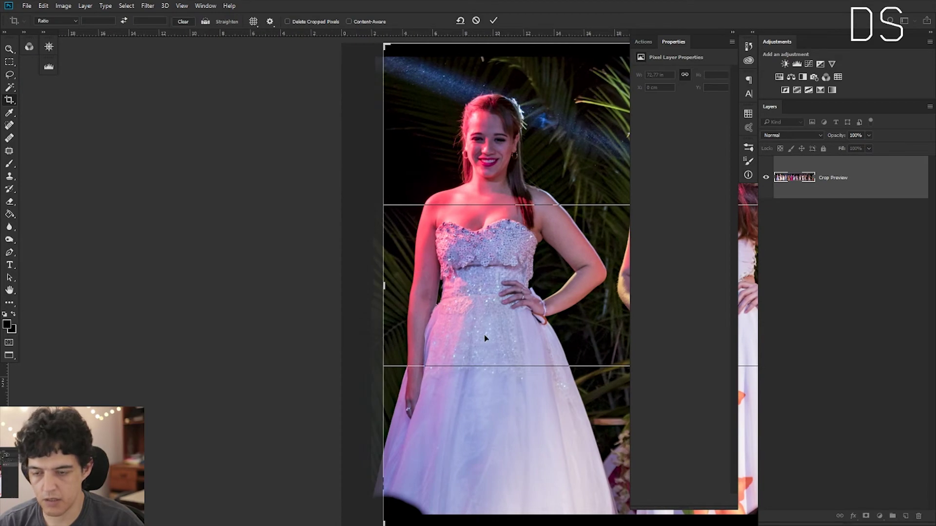
Pan across the panorama to check the crop, then apply it.
mouse_move(541, 381)
mouse_down()
mouse_move(406, 351)
mouse_move(475, 358)
mouse_move(455, 315)
mouse_move(423, 301)
mouse_up()
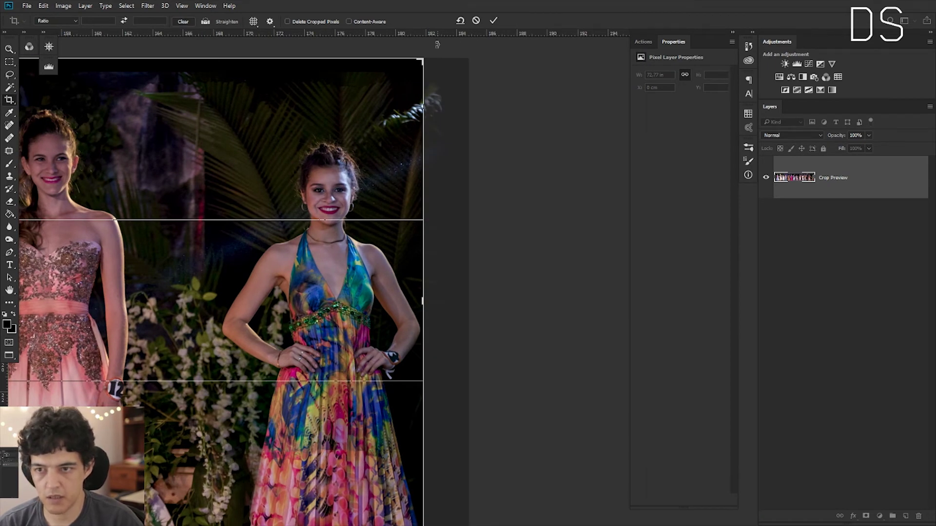
drag(129, 332, 385, 308)
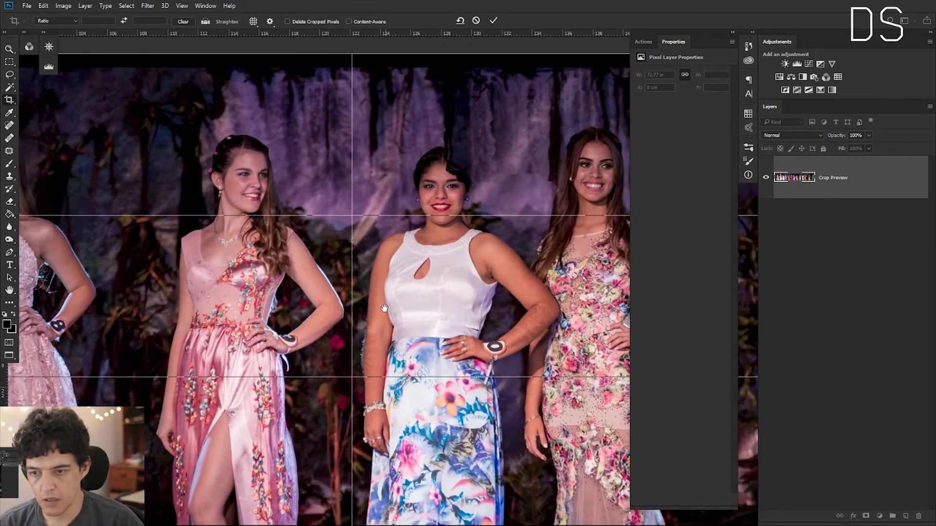
drag(101, 463, 281, 380)
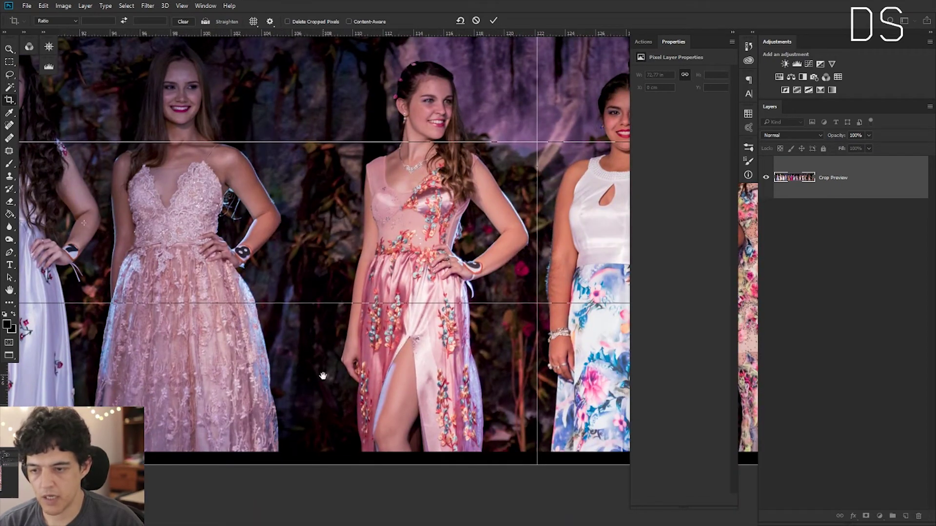
drag(345, 241, 382, 216)
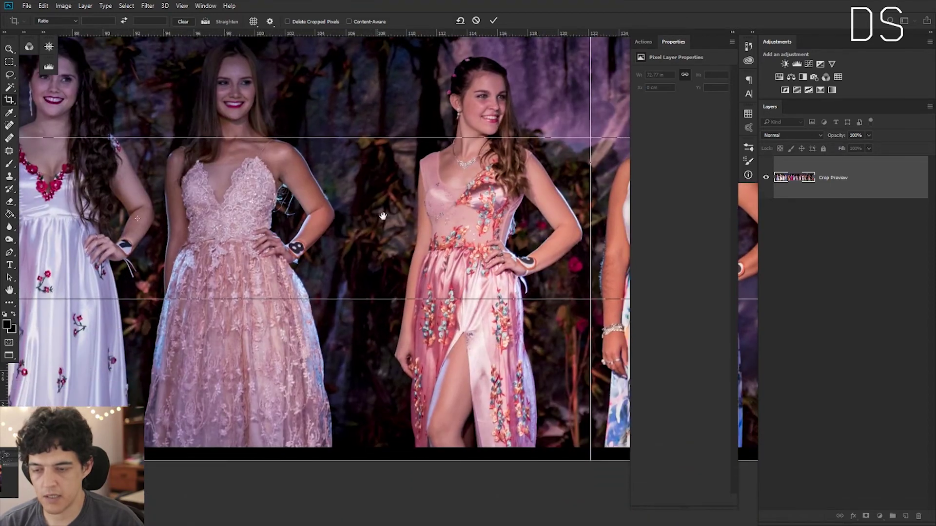
drag(376, 248, 418, 248)
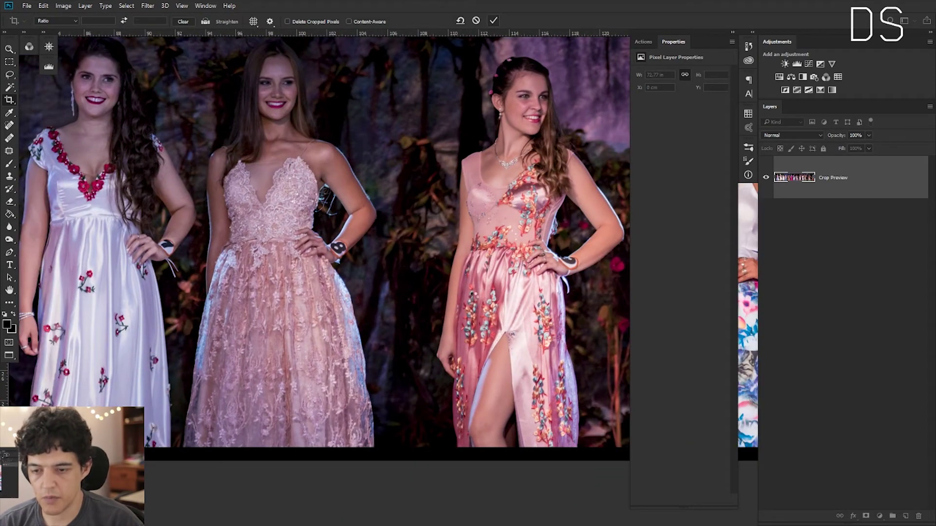
key(Return)
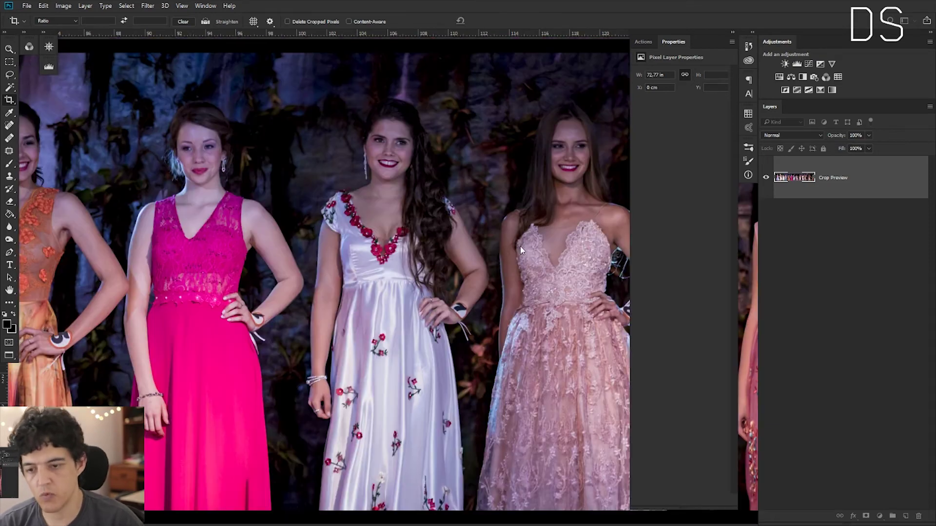
Select Layer 1 and LayerFinal together and combine them with Merge Visible.
key(ctrl+0)
shift+click(870, 194)
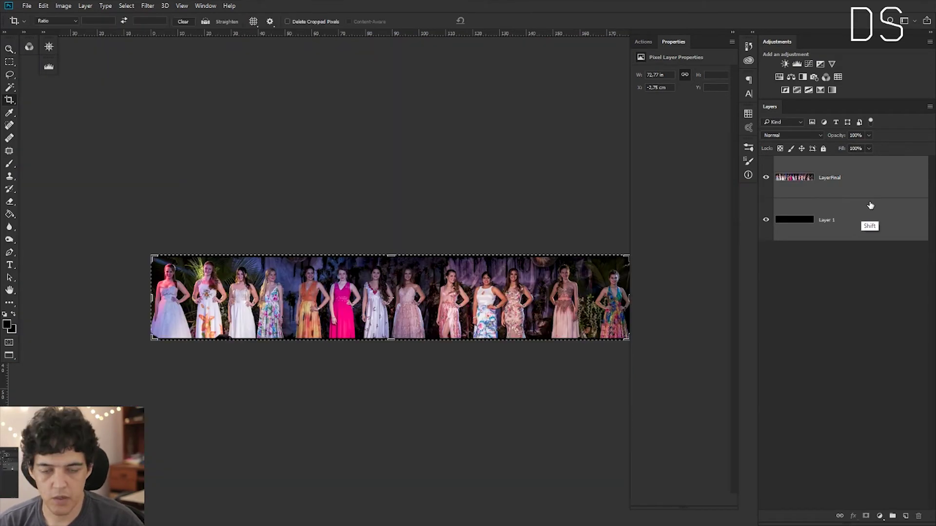
right_click(861, 251)
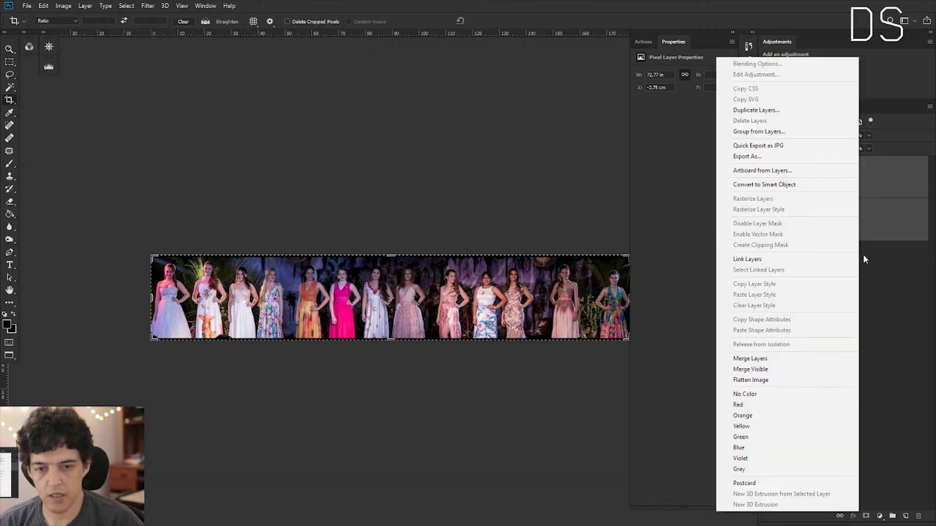
click(782, 373)
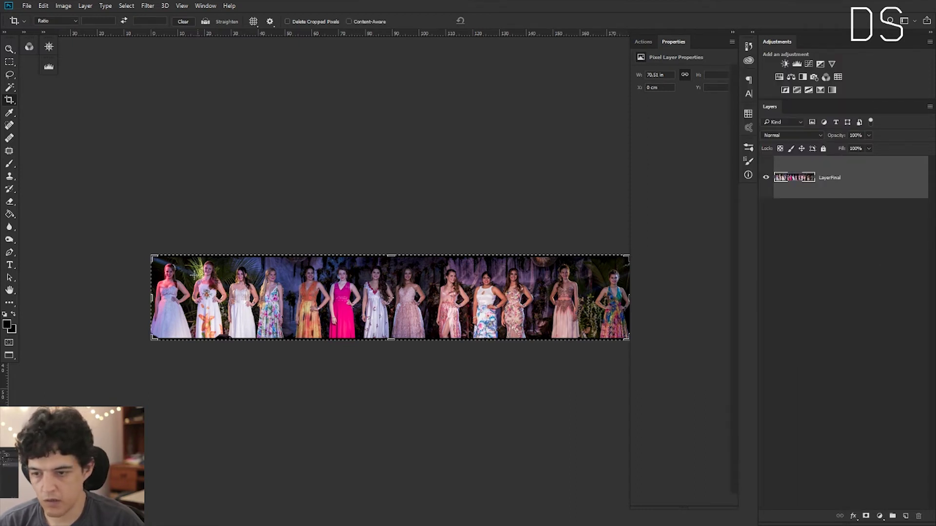
Draw a rectangular marquee selection over the left part of the panorama.
click(9, 63)
drag(128, 234, 425, 379)
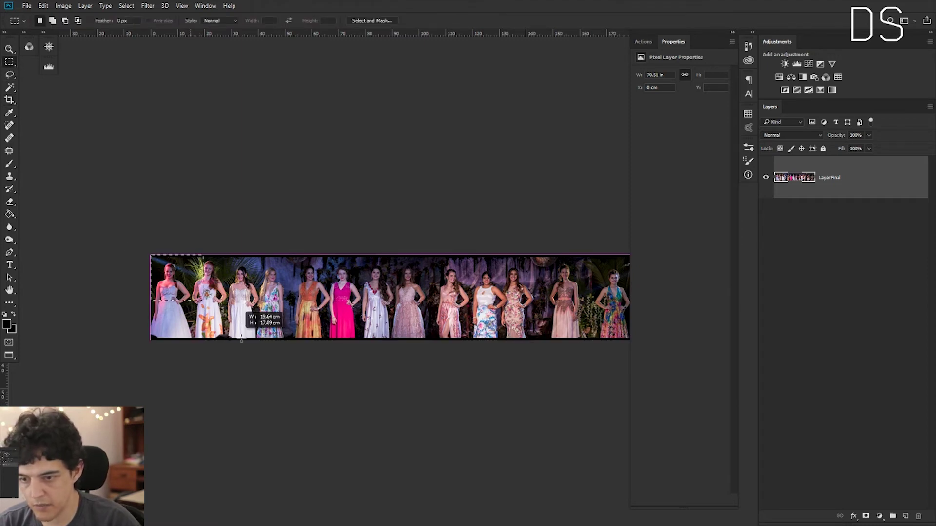
click(427, 379)
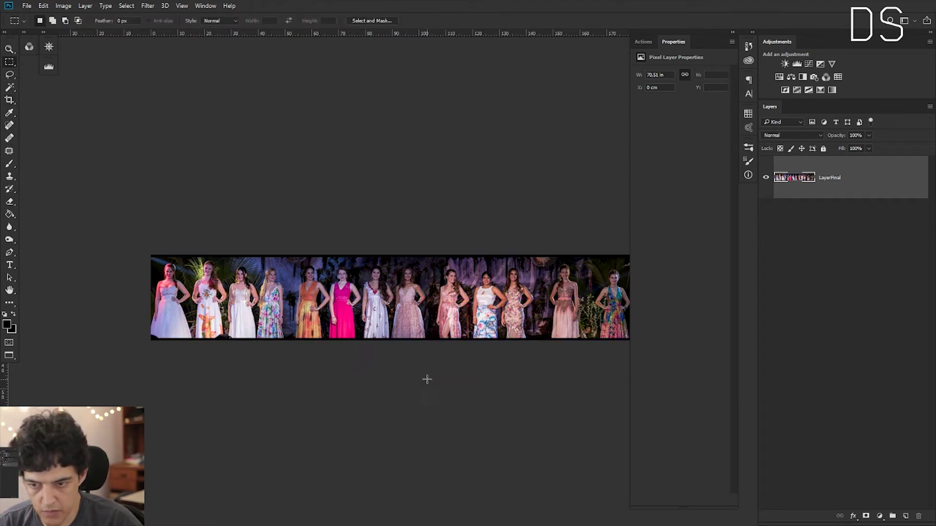
drag(427, 368, 125, 245)
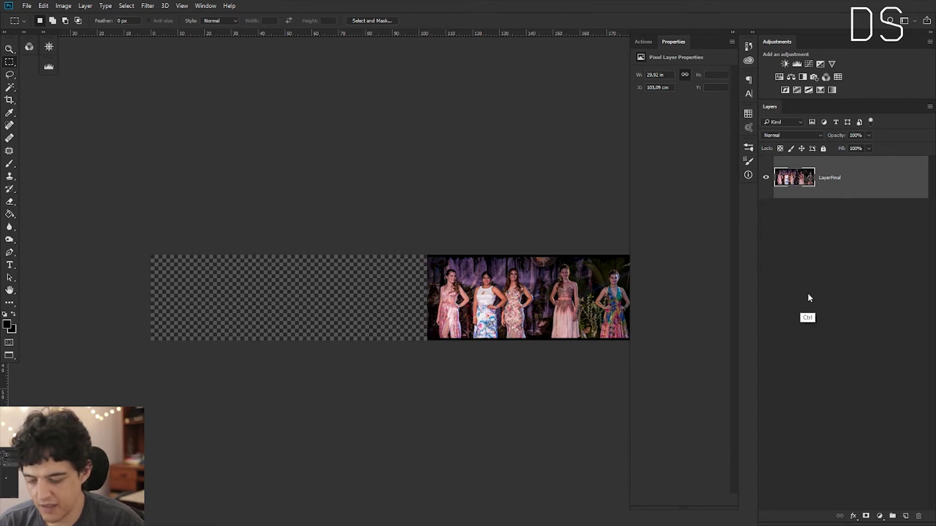
Paste the left section onto its own layer.
key(ctrl+v)
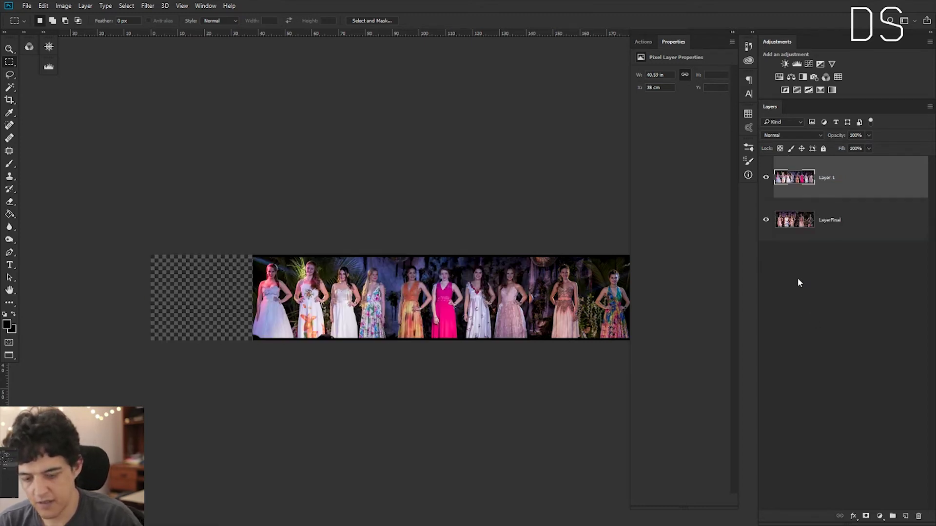
key(ctrl+Left)
key(ctrl+Left)
key(ctrl+Left)
key(ctrl+Left)
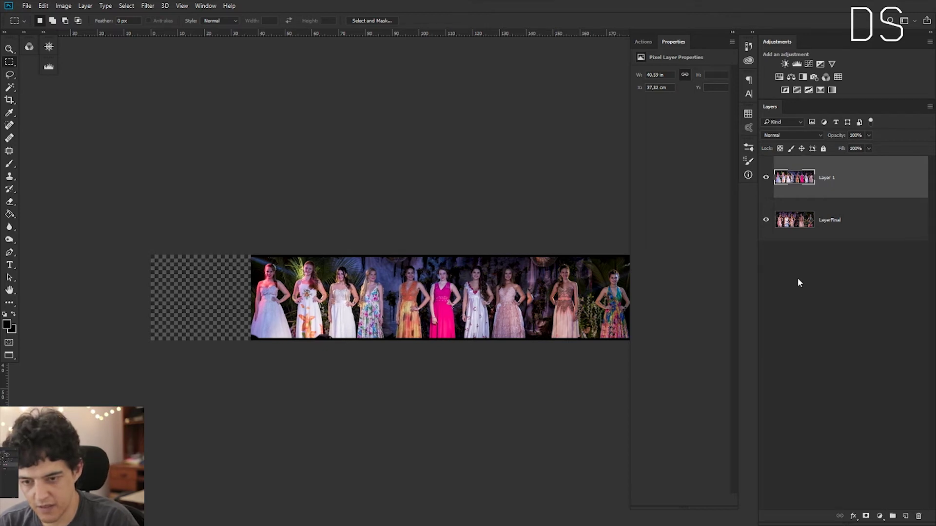
key(ctrl+Left)
key(ctrl+Left)
key(ctrl+Left)
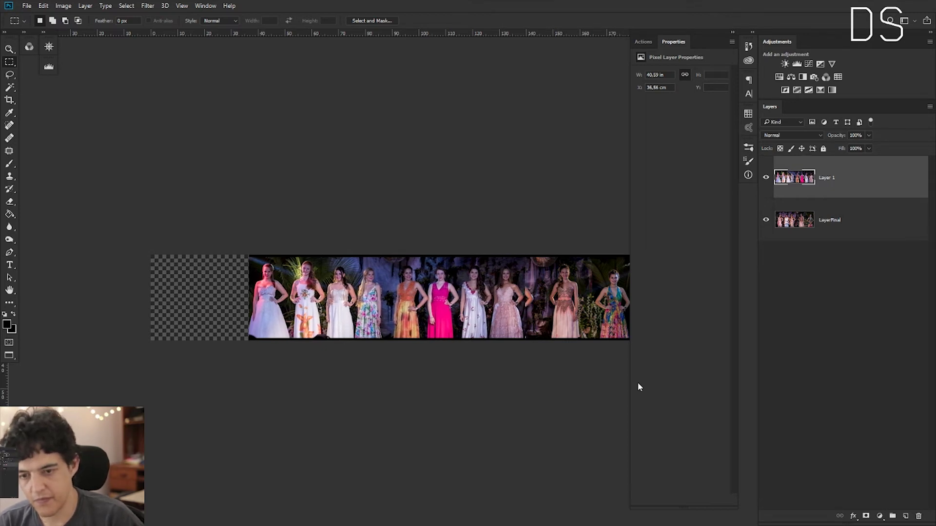
Slide the upper strip left over the transparent gap and nudge it a few pixels further.
key(v)
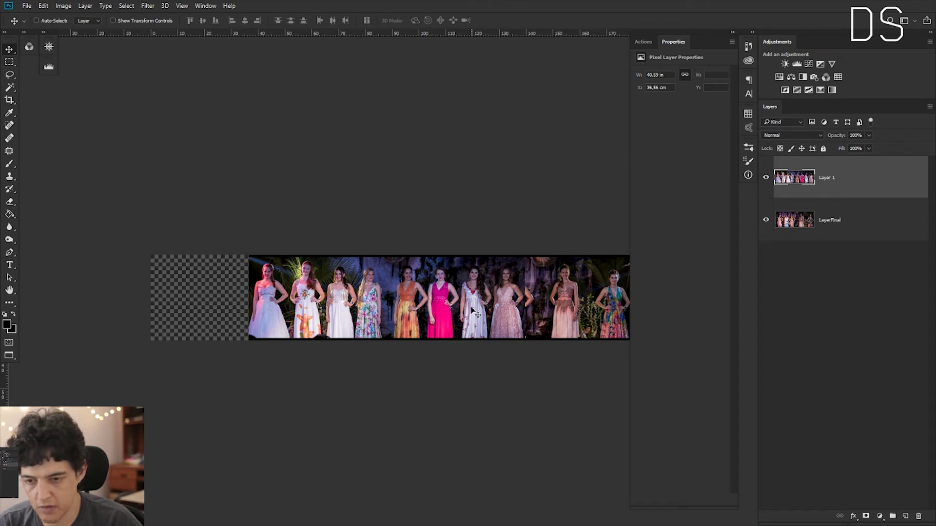
drag(472, 310, 385, 312)
key(z)
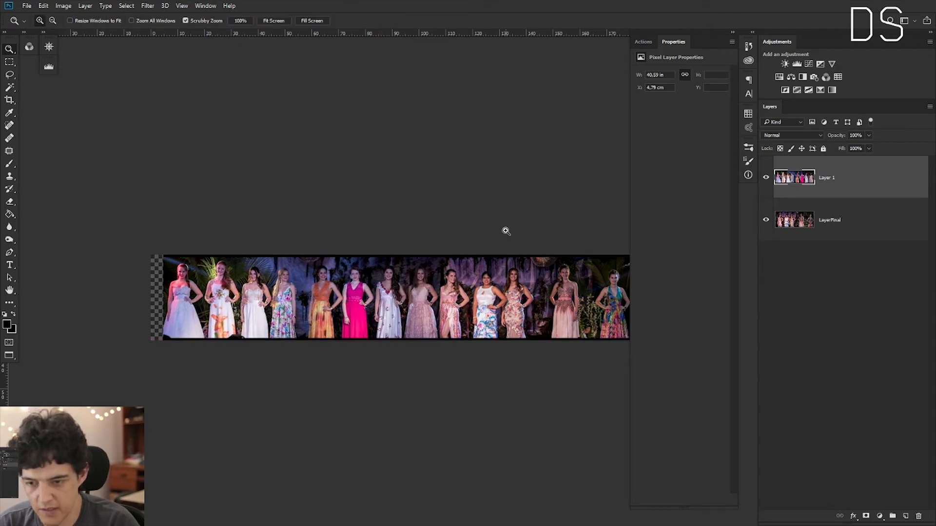
key(v)
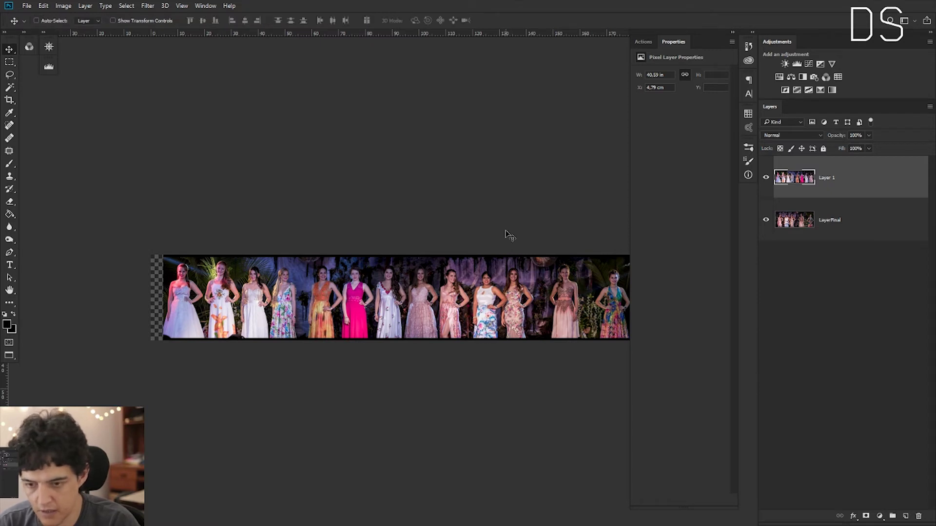
key(Left)
key(Left)
key(Left)
key(Left)
key(Left)
key(Left)
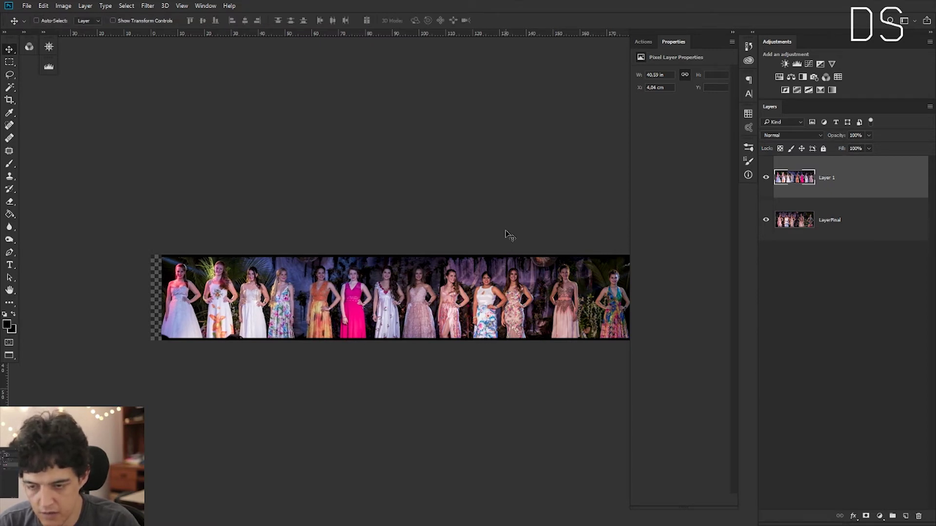
key(Left)
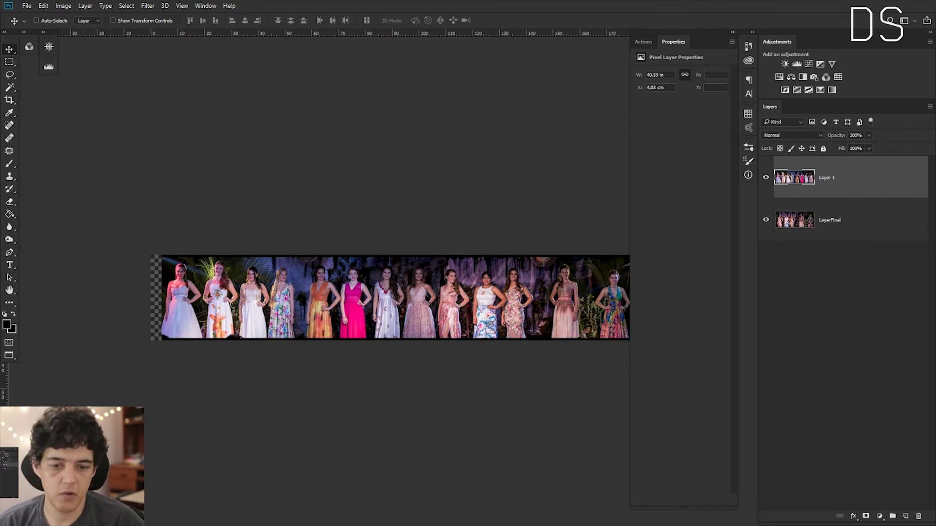
Add a layer mask to Layer 1 and set up a black brush of about 282 px at the seam.
click(871, 515)
key(z)
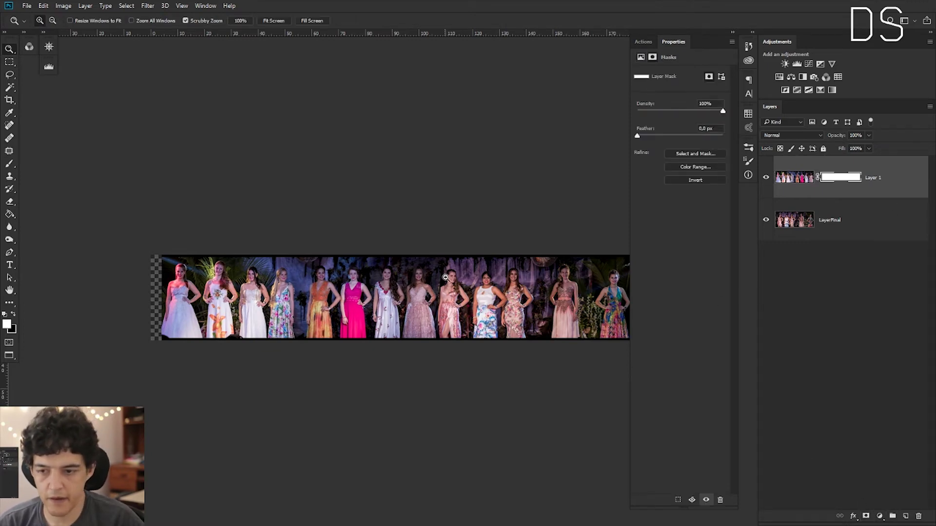
mouse_move(446, 266)
mouse_down()
mouse_move(514, 272)
mouse_move(492, 273)
mouse_up()
key(v)
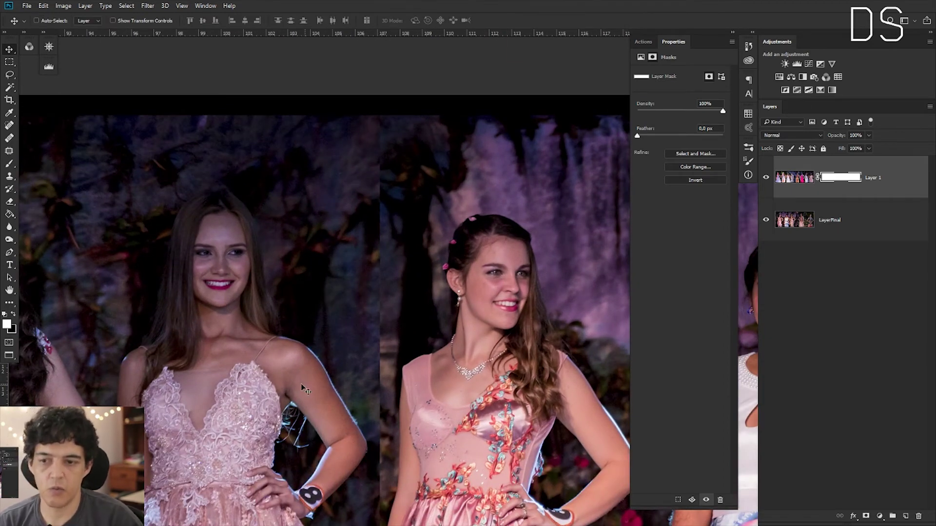
key(b)
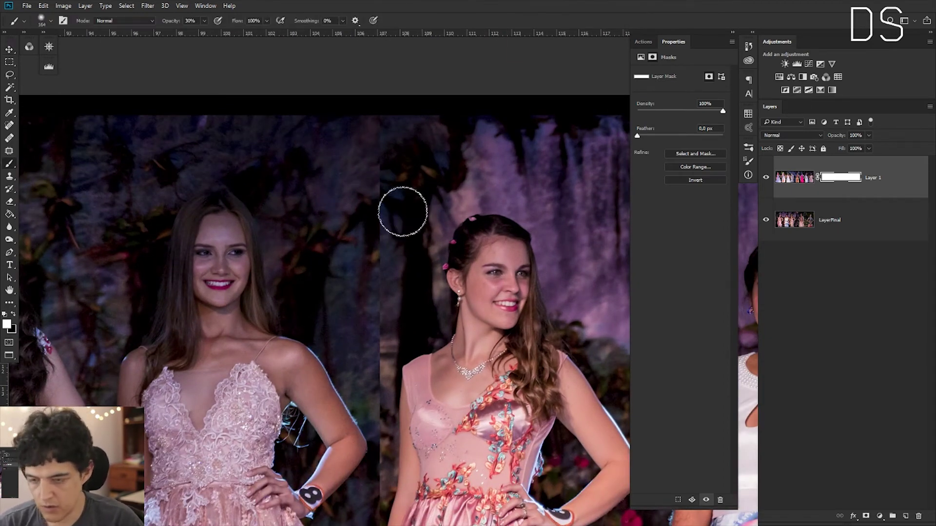
key(x)
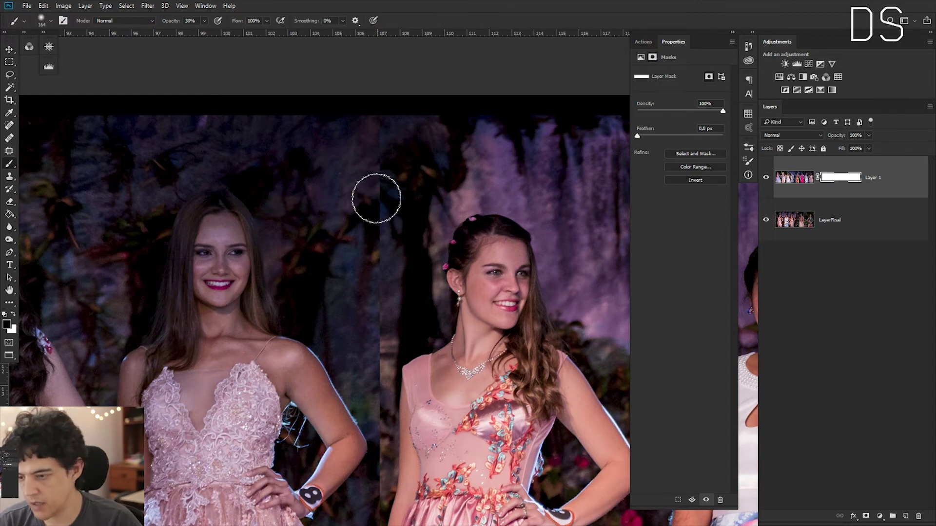
alt+right_click(368, 146)
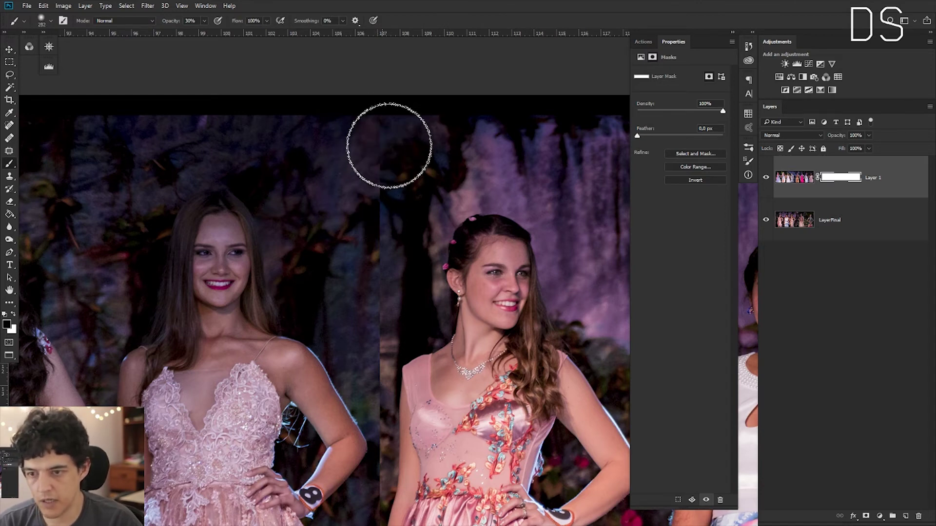
Paint the mask down the background seam and along the arm and dress between the women.
drag(374, 145, 397, 177)
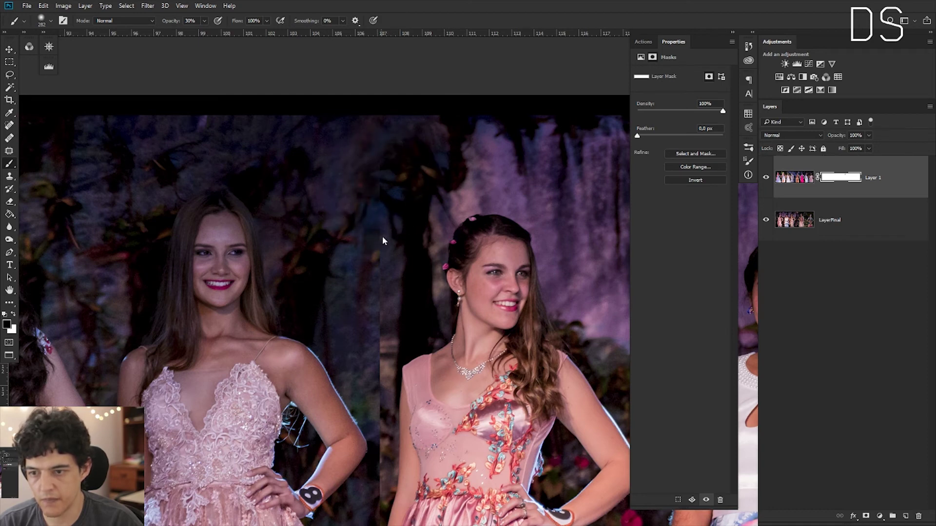
mouse_move(376, 146)
mouse_down()
mouse_move(374, 300)
mouse_move(397, 353)
mouse_up()
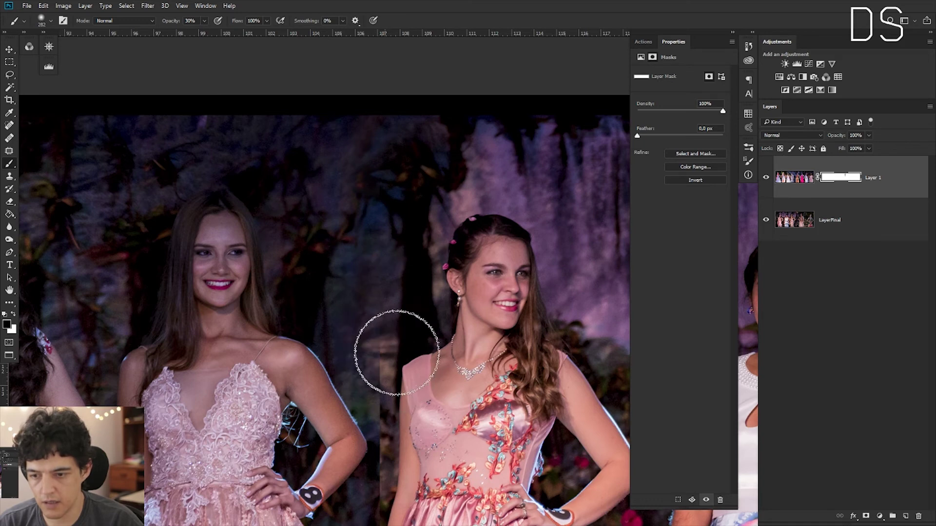
drag(396, 358, 378, 363)
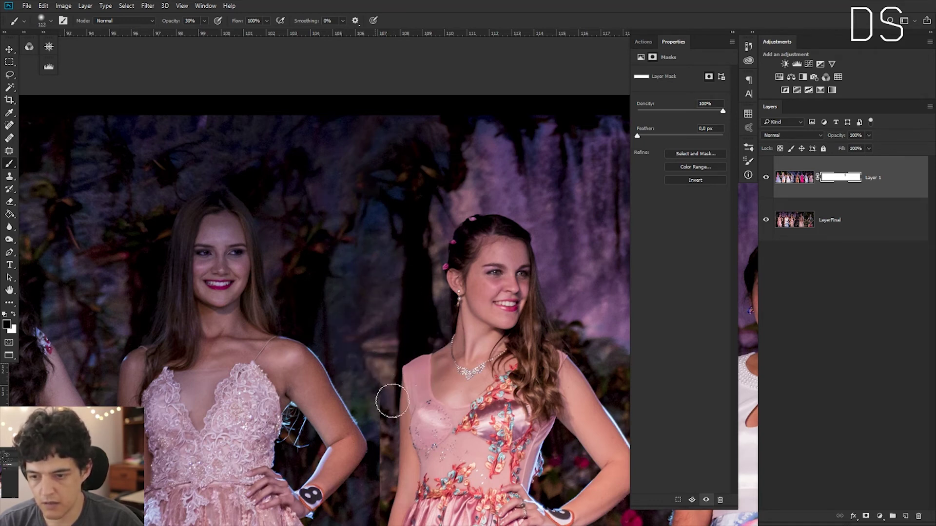
drag(445, 438, 454, 275)
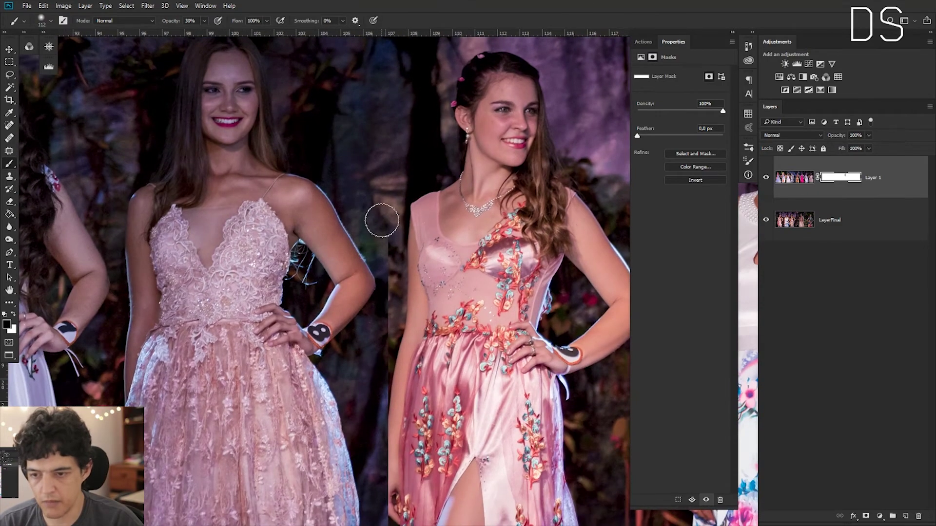
mouse_move(395, 289)
mouse_down()
mouse_move(406, 308)
mouse_move(393, 298)
mouse_move(392, 314)
mouse_move(423, 208)
mouse_up()
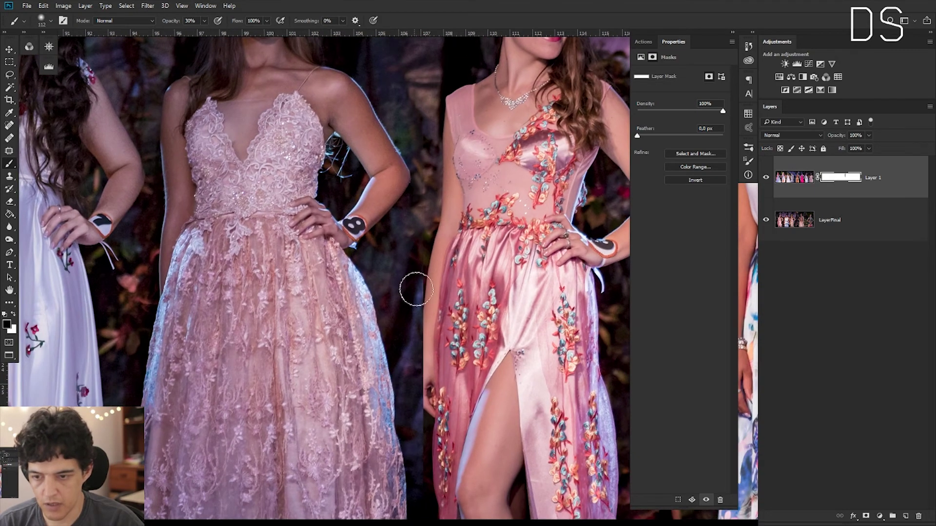
drag(416, 289, 429, 378)
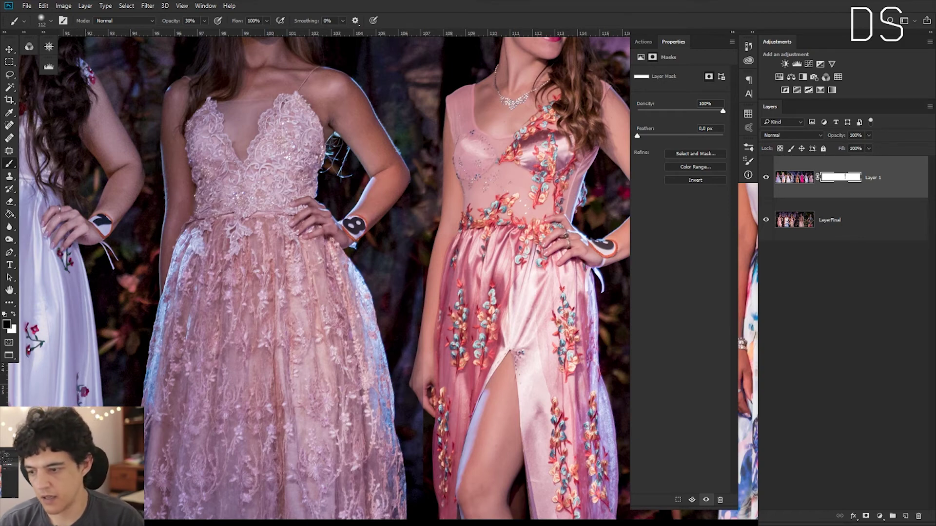
Place and remove a vertical guide at the seam, and enlarge the brush to 251 px.
drag(19, 380, 407, 373)
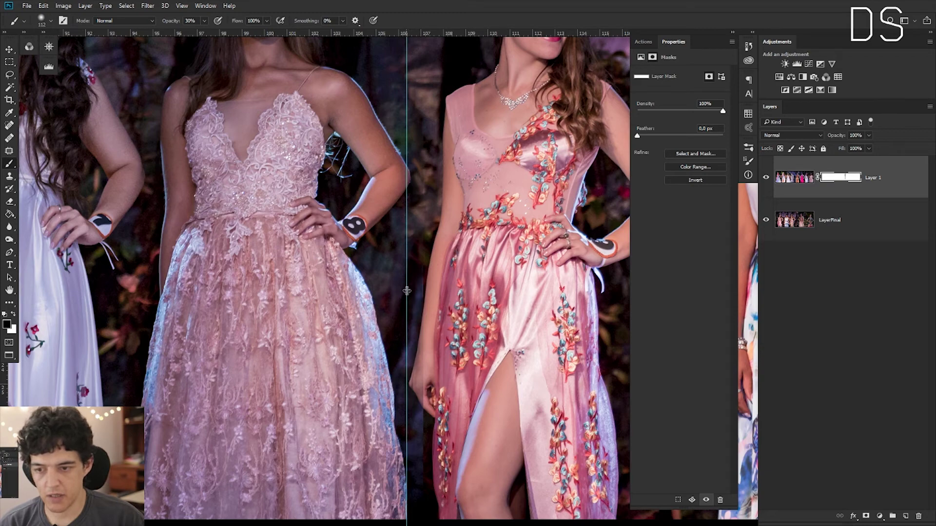
drag(407, 291, 3, 263)
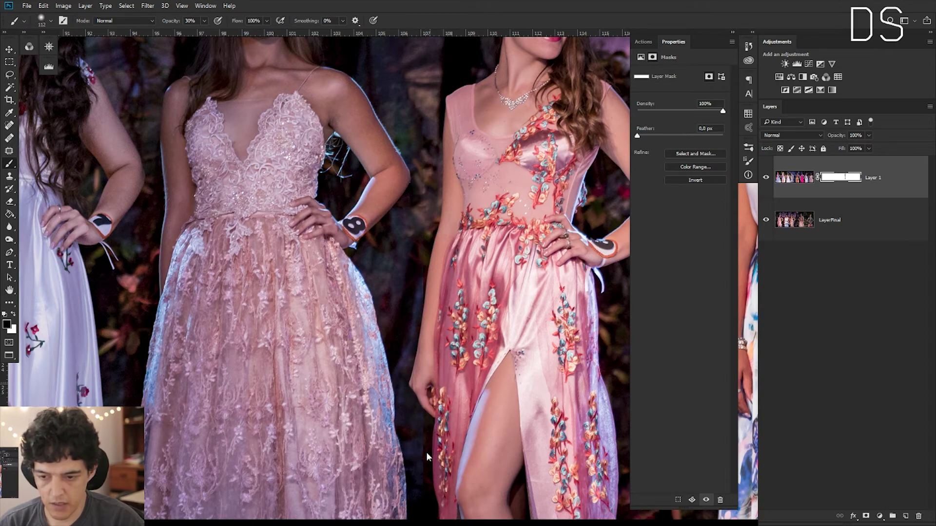
drag(458, 446, 467, 318)
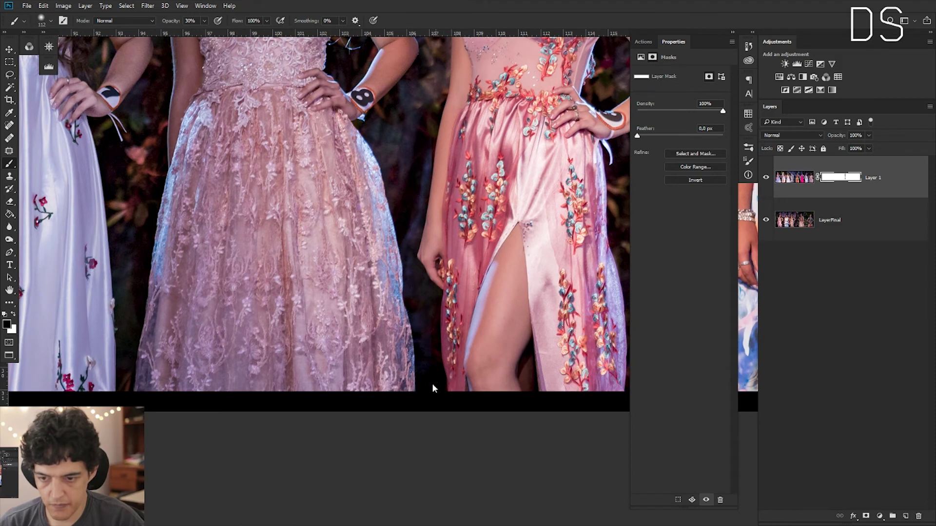
drag(449, 317, 487, 316)
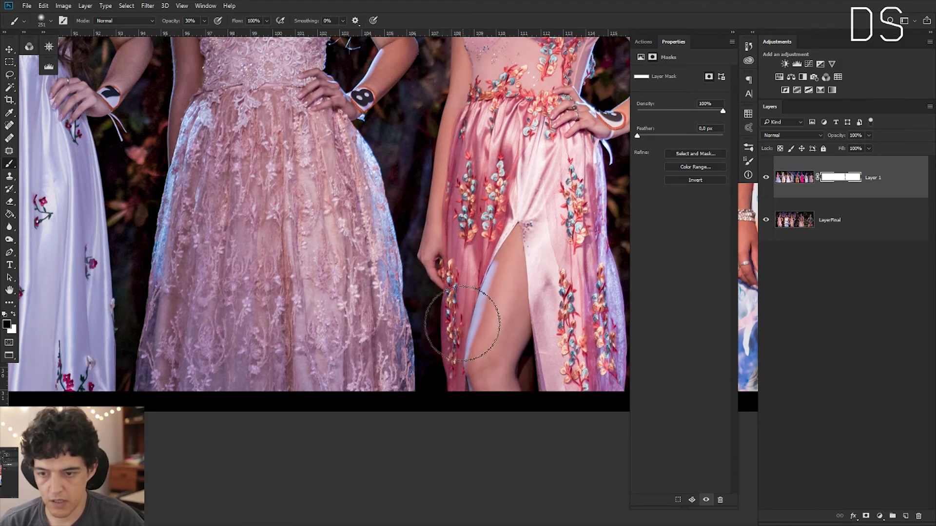
scroll(463, 323, up, 2)
scroll(465, 328, up, 3)
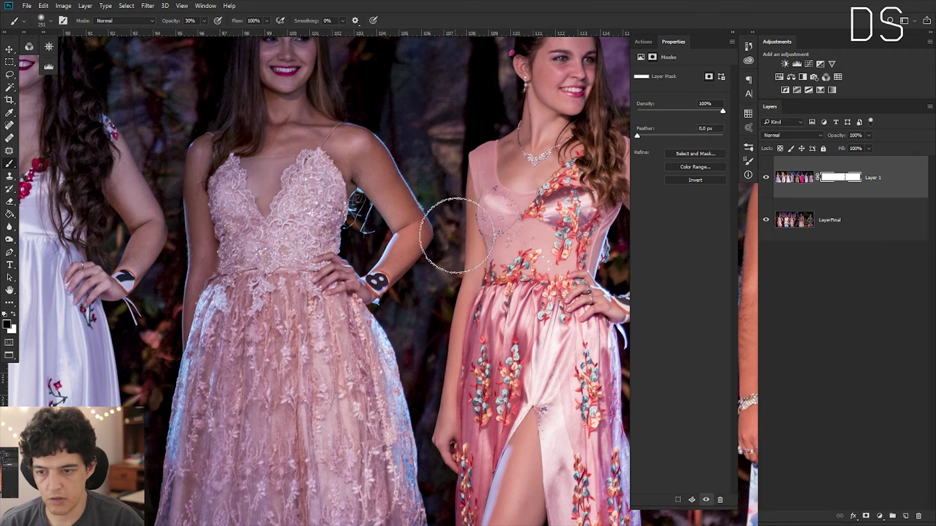
drag(507, 194, 535, 342)
drag(476, 164, 464, 266)
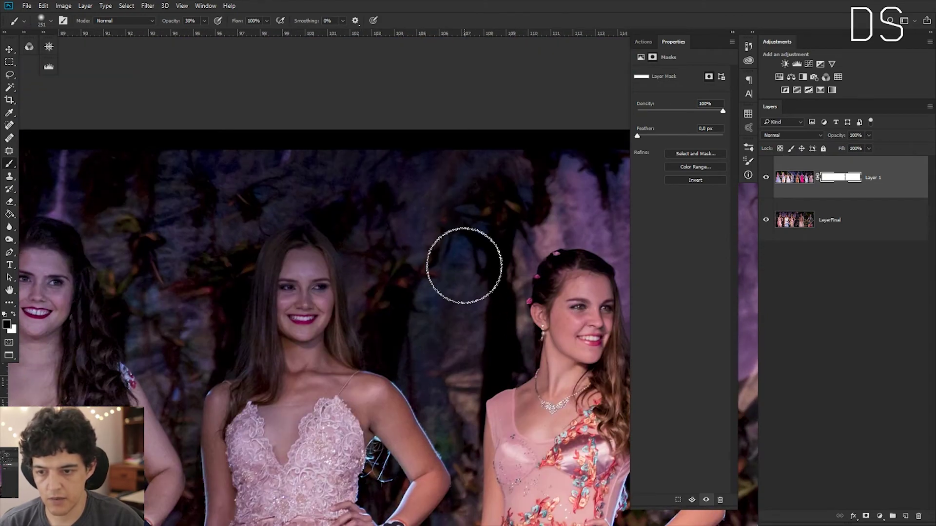
Zoom in on the middle women and toggle the mask off and on to compare the seam.
key(z)
drag(455, 334, 428, 335)
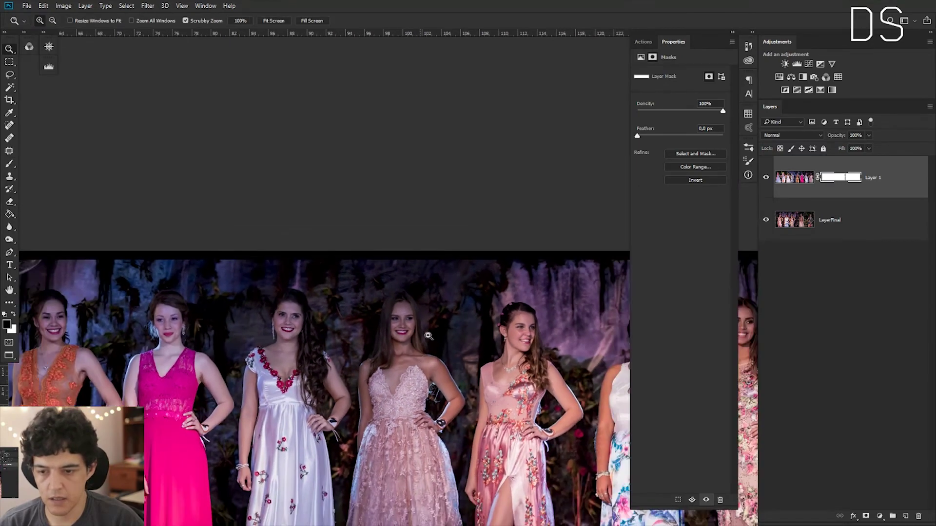
drag(488, 390, 517, 390)
key(b)
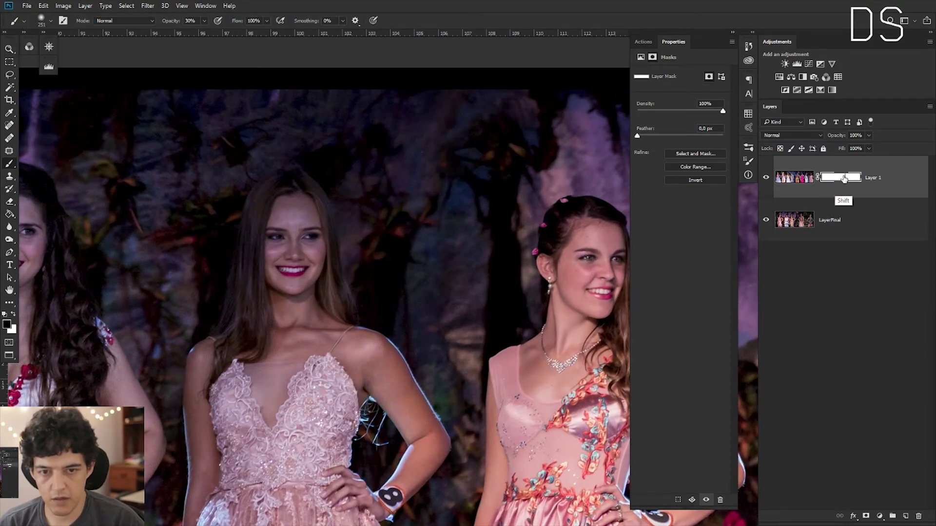
shift+click(846, 178)
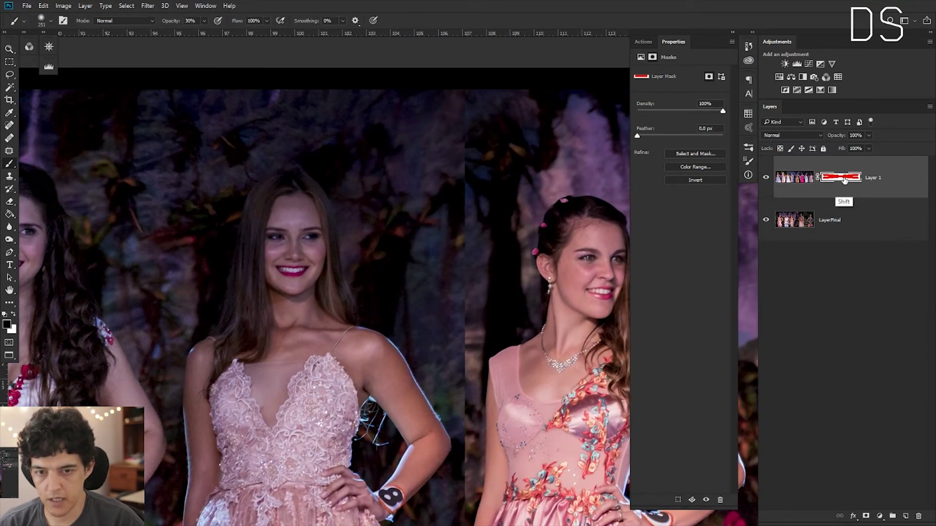
shift+click(845, 178)
shift+click(845, 178)
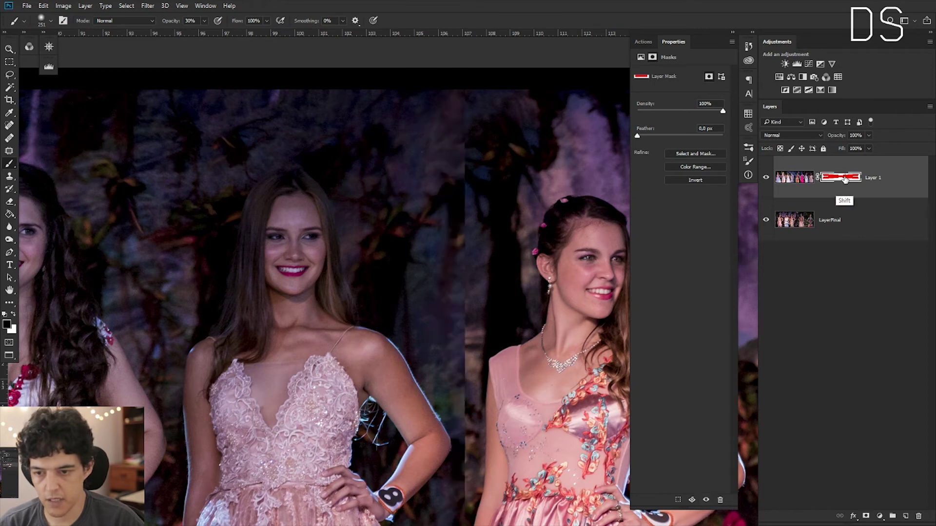
shift+click(845, 179)
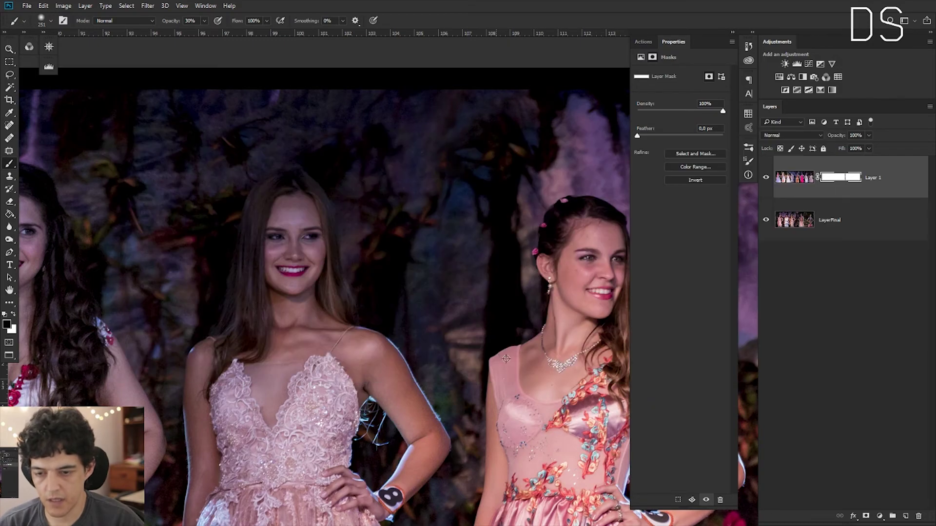
Recheck the blend on the dresses by toggling the mask, then fit the panorama on screen.
drag(505, 358, 450, 80)
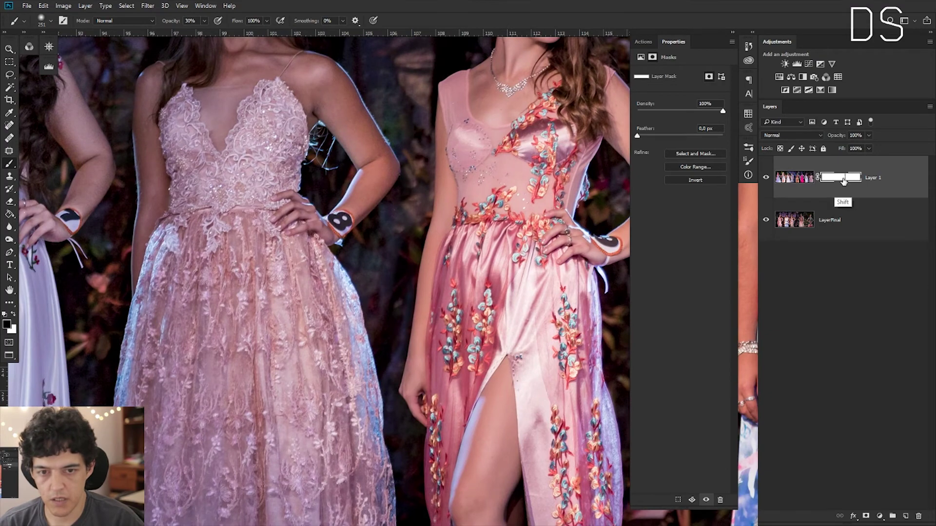
shift+click(844, 180)
shift+click(847, 181)
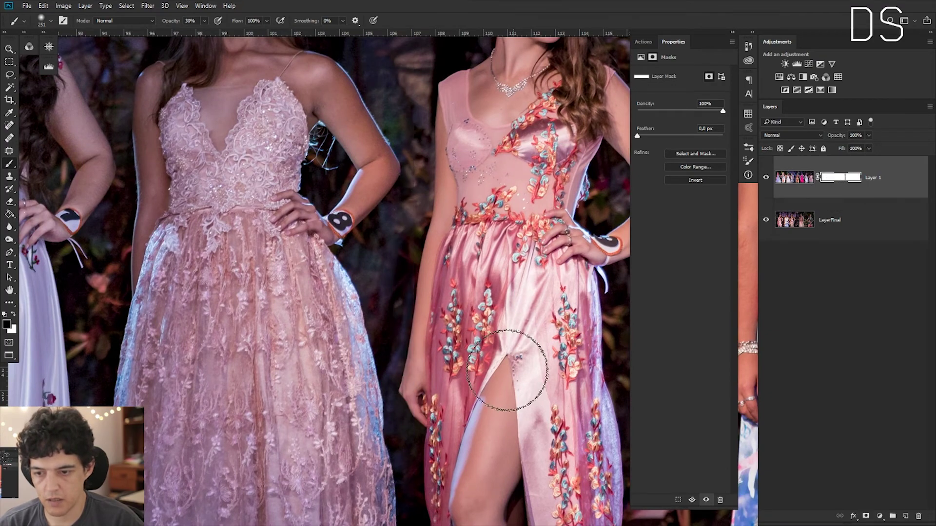
mouse_move(478, 449)
mouse_down()
mouse_move(501, 250)
mouse_move(355, 261)
mouse_up()
key(ctrl+0)
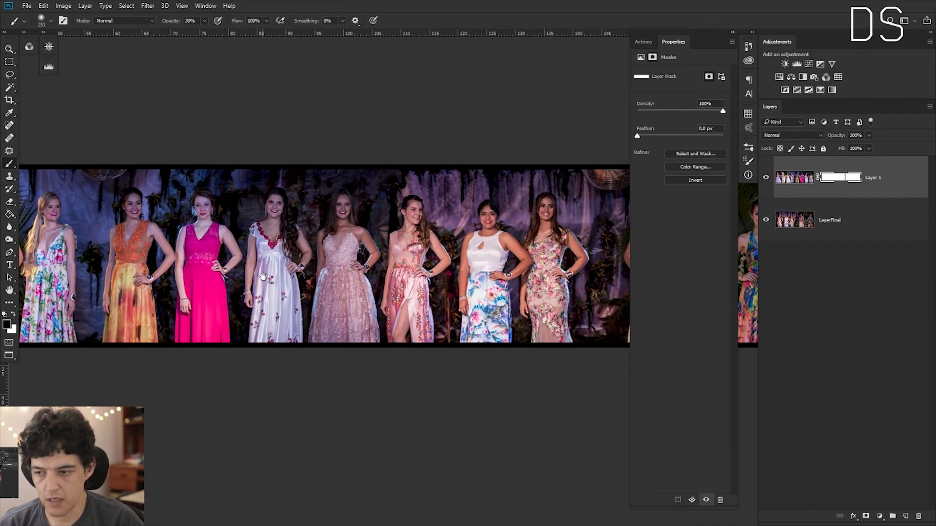
Select Layer 1 together with LayerFinal and merge them with Merge Layers.
drag(263, 277, 409, 278)
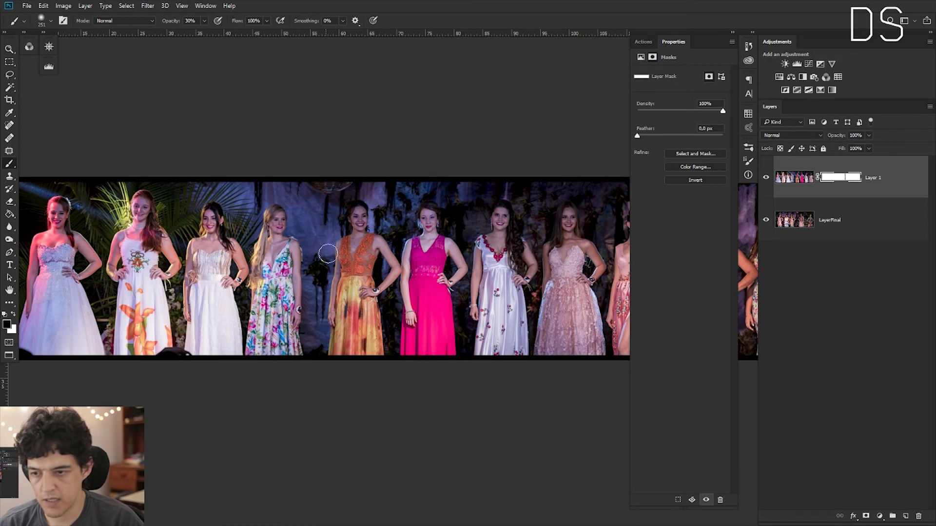
drag(430, 289, 510, 290)
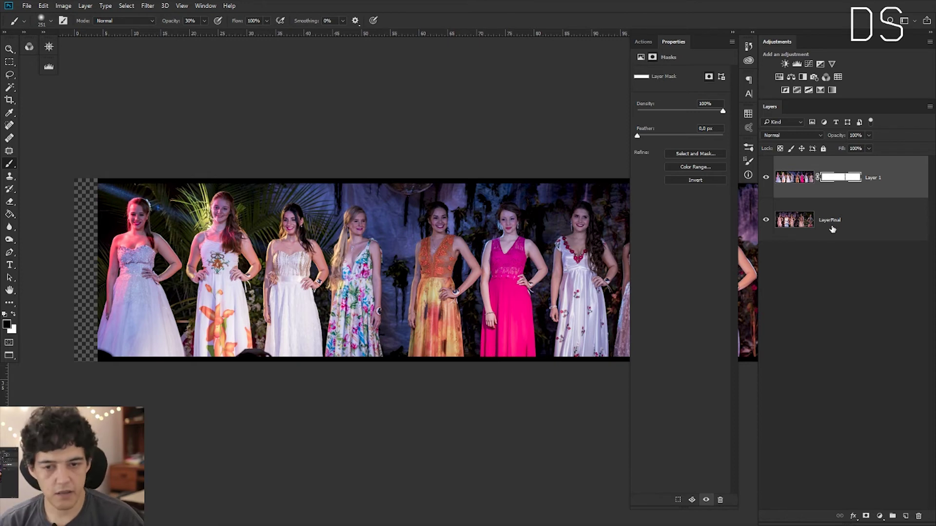
shift+click(877, 228)
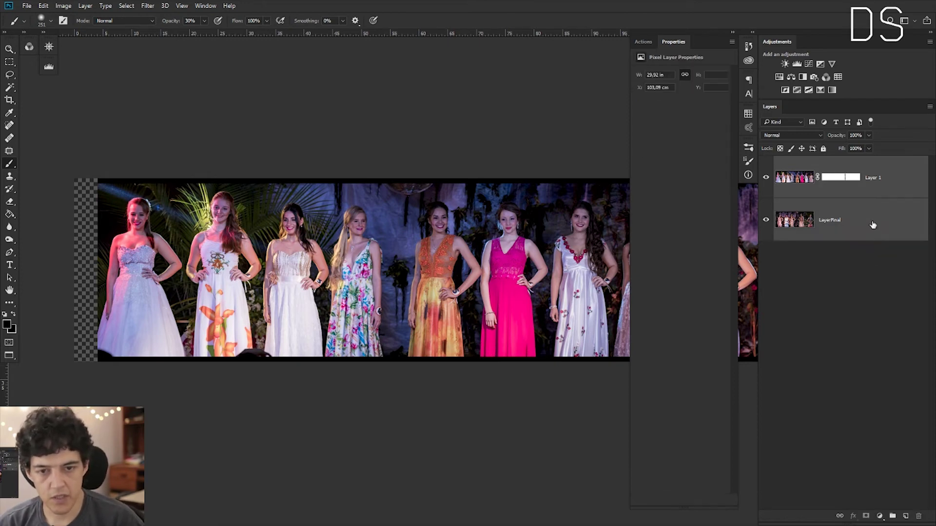
right_click(875, 226)
click(790, 361)
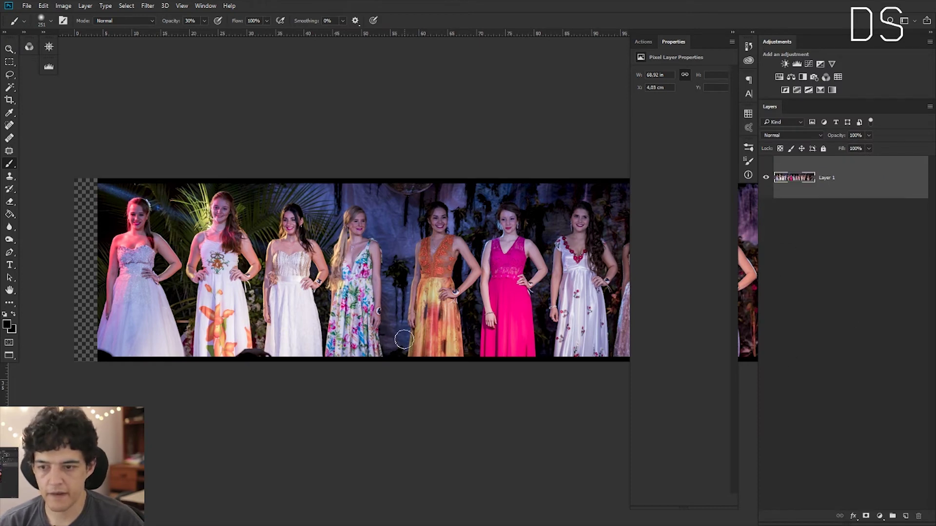
drag(509, 293, 429, 316)
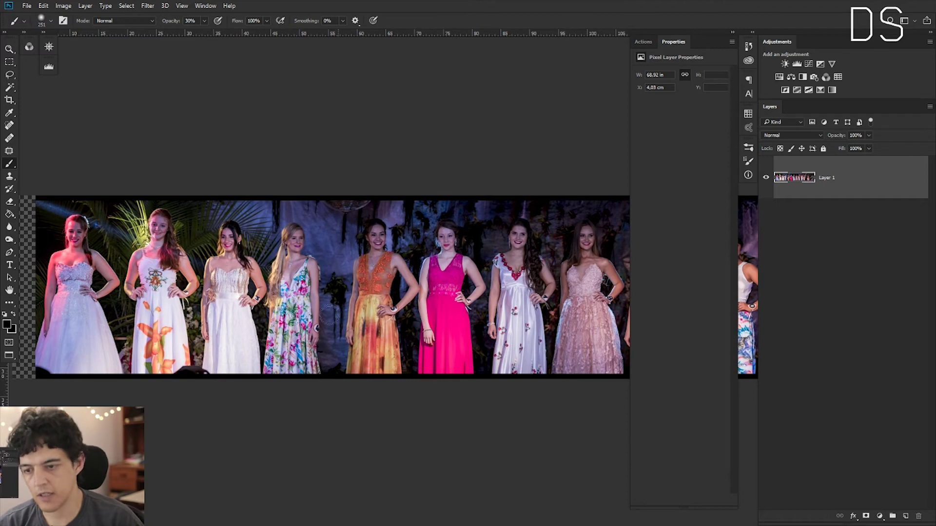
drag(388, 312, 449, 312)
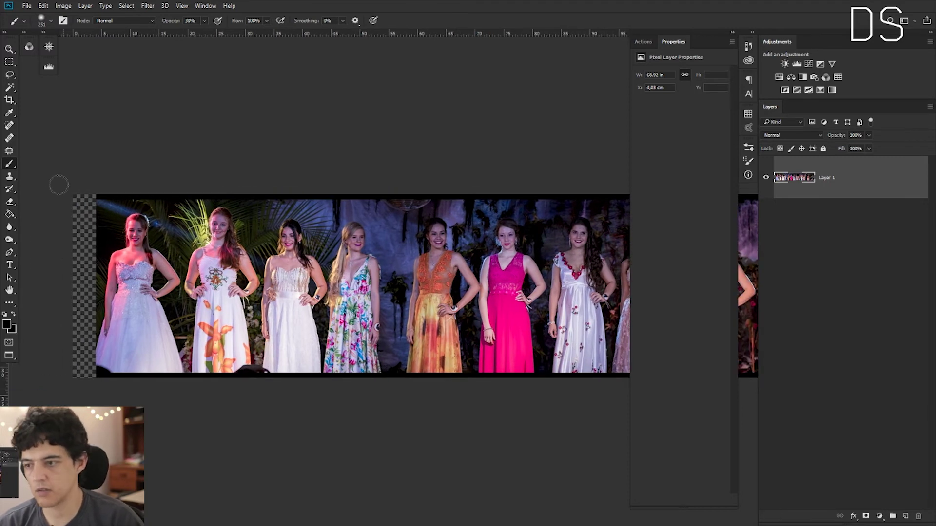
click(10, 77)
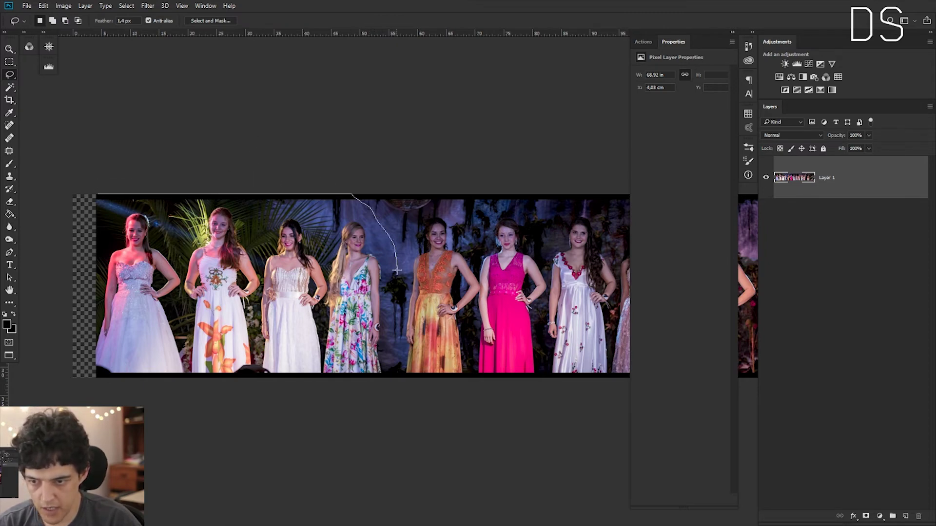
Lasso the left four women, cut them out and paste them as a new layer.
drag(382, 382, 341, 407)
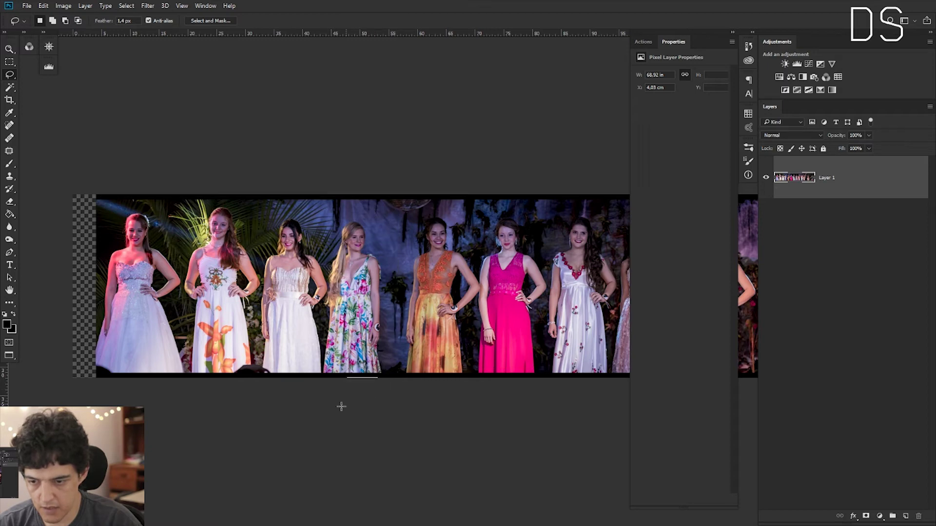
drag(82, 396, 239, 404)
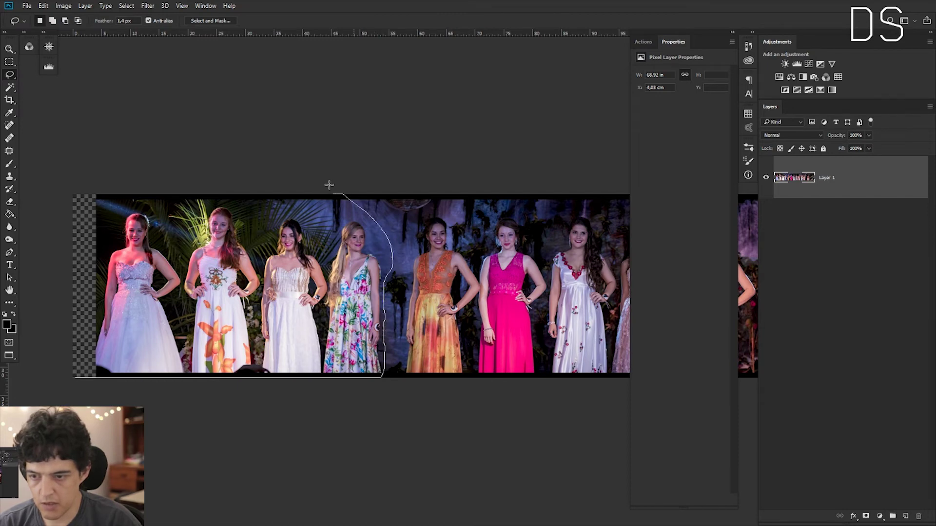
drag(108, 186, 72, 380)
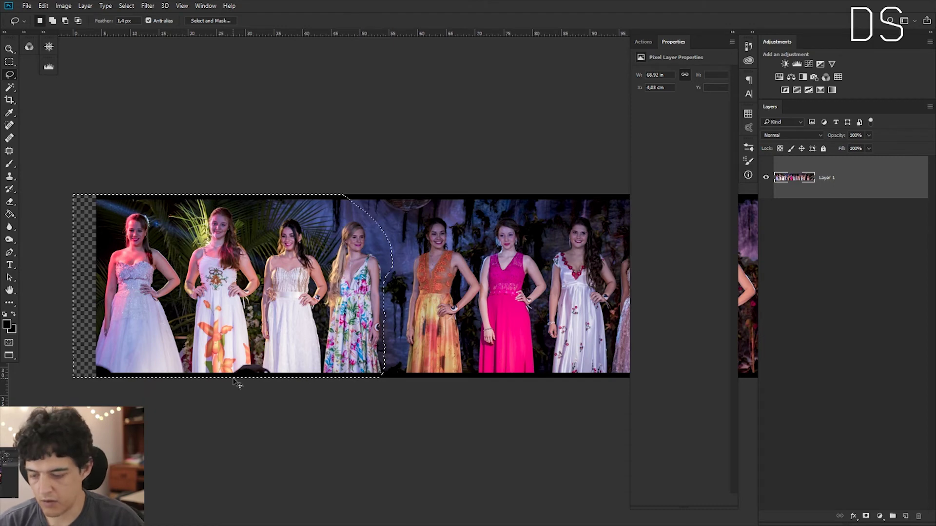
key(Delete)
key(ctrl+d)
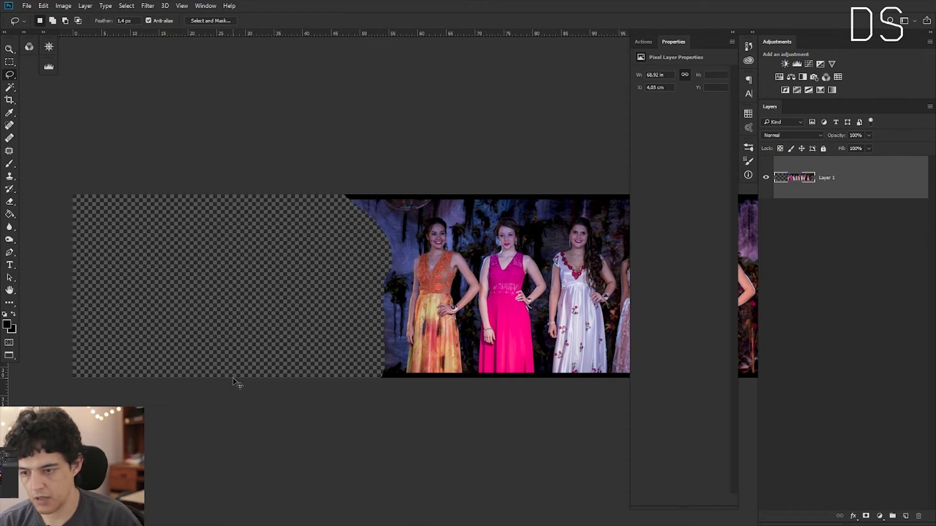
key(ctrl+v)
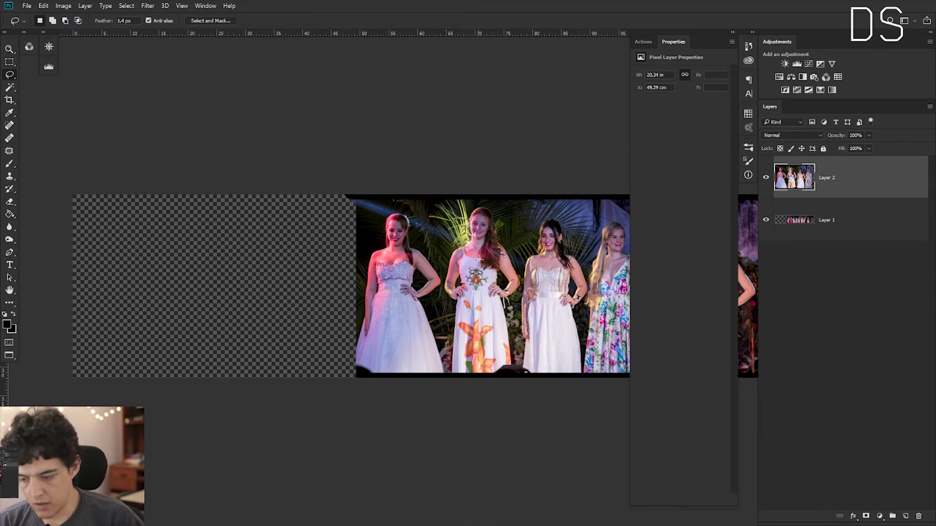
Slide the pasted women left toward the edge and add a white layer mask.
key(v)
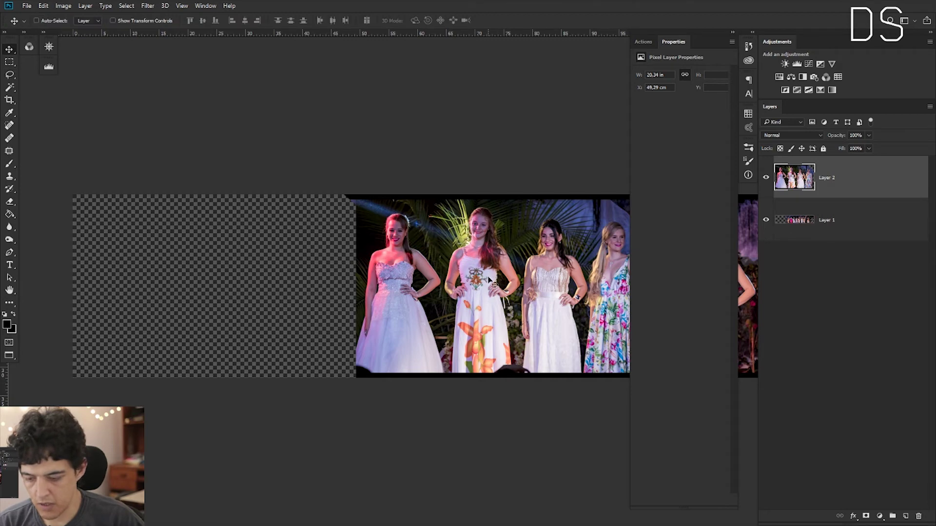
drag(508, 283, 270, 279)
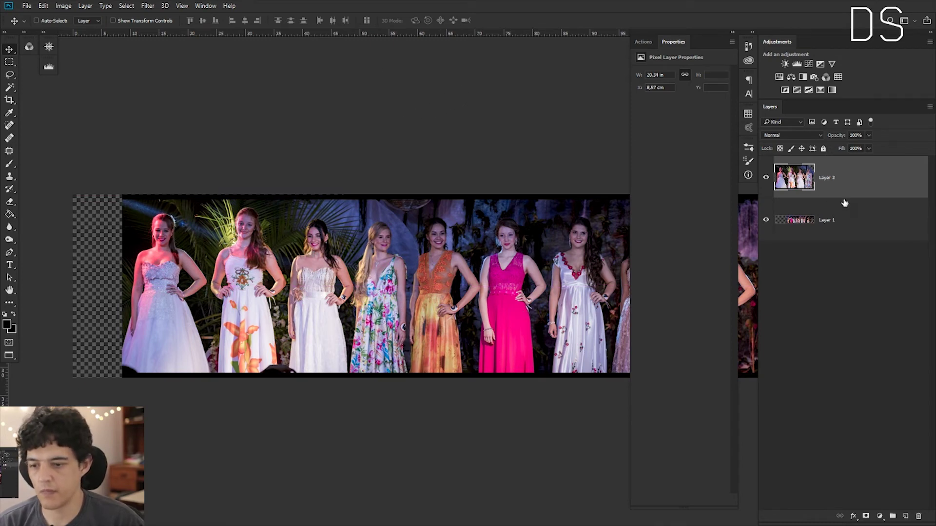
click(865, 518)
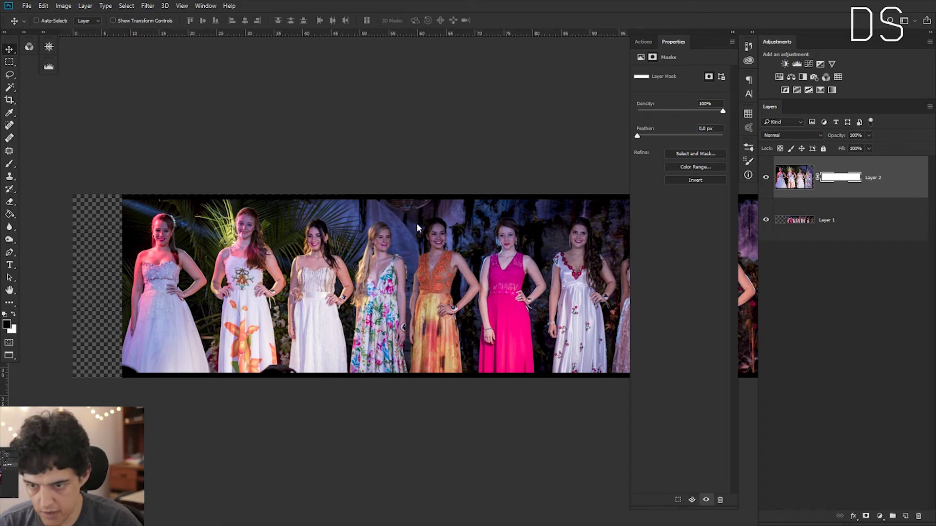
Zoom in on the seam near the disco ball and check the brush size and hardness.
key(z)
click(405, 214)
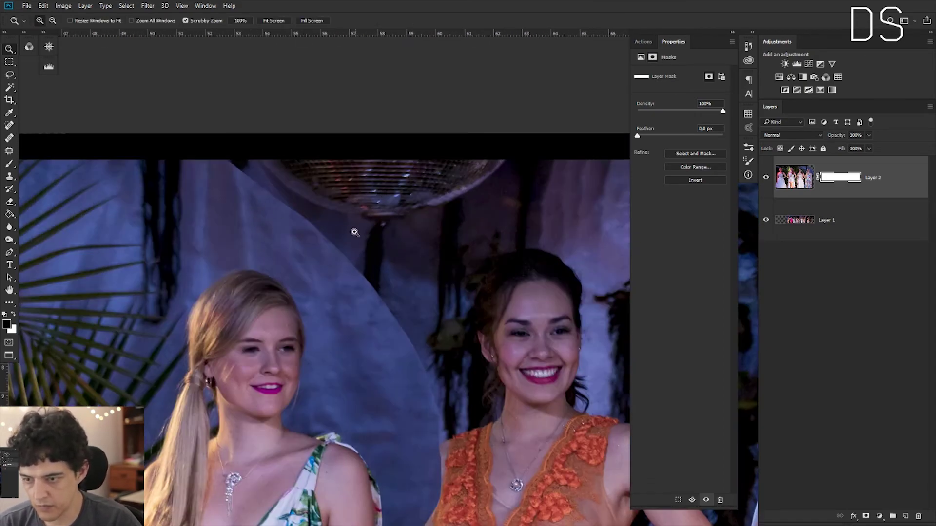
key(b)
right_click(273, 166)
key(Escape)
alt+right_click(252, 187)
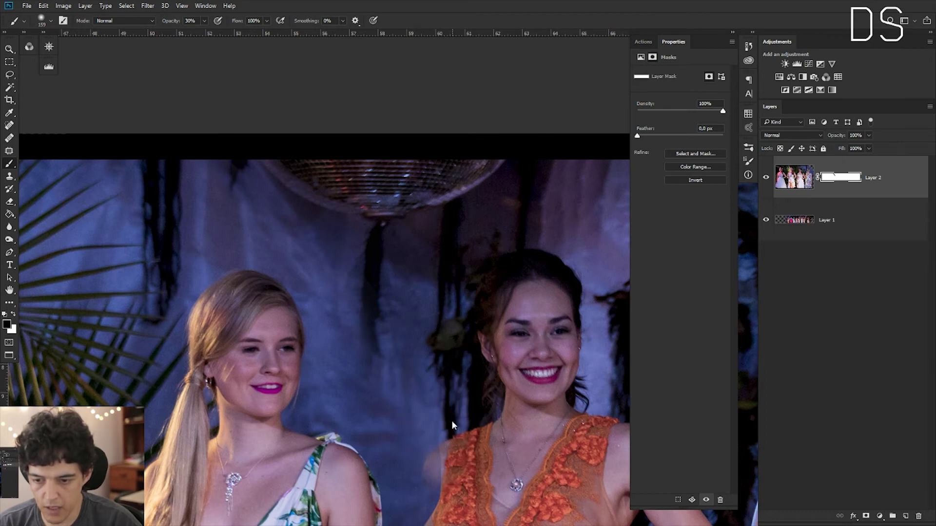
mouse_move(457, 463)
mouse_down()
mouse_move(421, 372)
mouse_move(417, 291)
mouse_up()
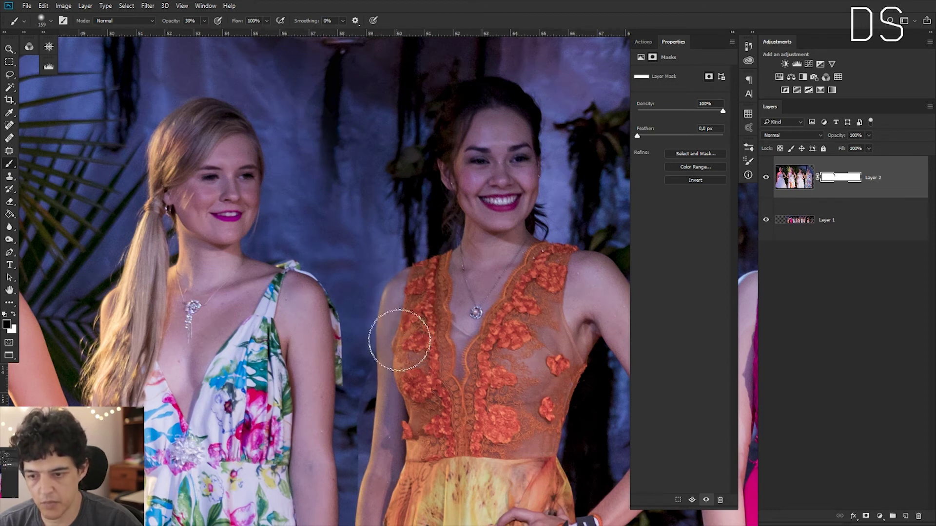
At 40% opacity, paint the mask along the orange dress's edge, shrinking the brush to 91 px.
key(4)
mouse_move(411, 291)
mouse_down()
mouse_move(412, 366)
mouse_move(401, 328)
mouse_move(409, 355)
mouse_up()
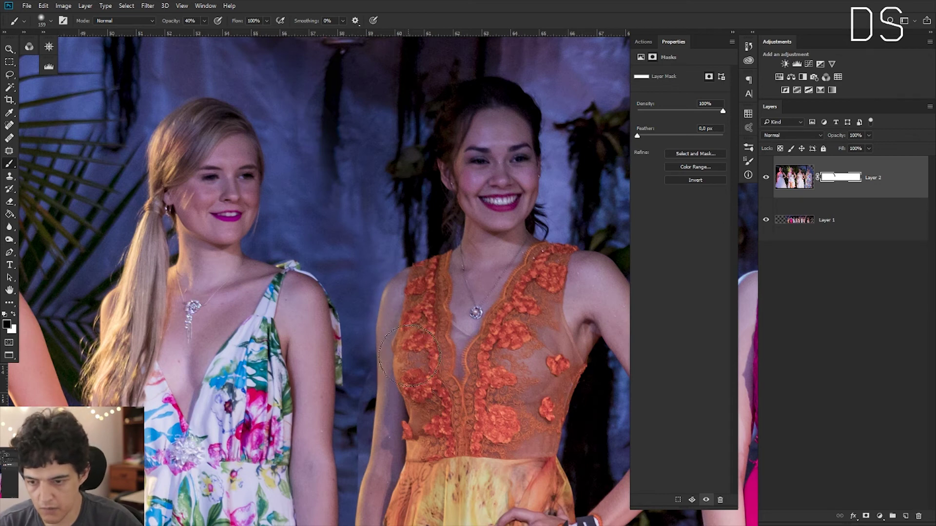
alt+right_click(388, 395)
drag(383, 400, 372, 388)
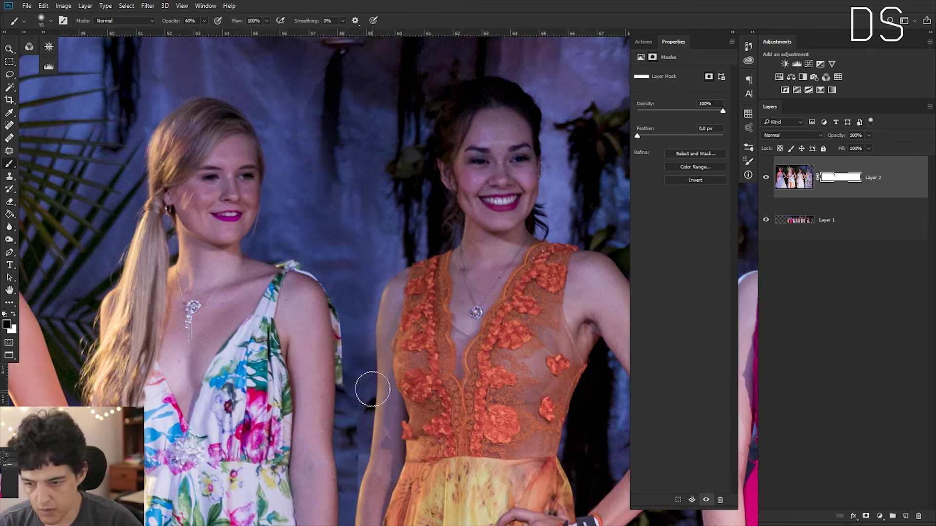
mouse_move(382, 432)
mouse_down()
mouse_move(381, 394)
mouse_move(363, 460)
mouse_up()
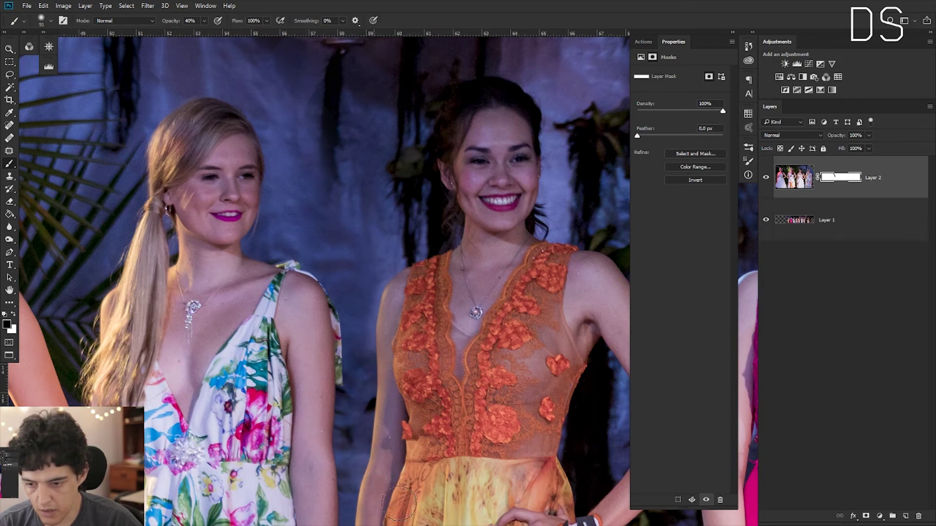
Blend the mask along the forearm, wrist, hand and skirt edge.
drag(447, 474, 456, 289)
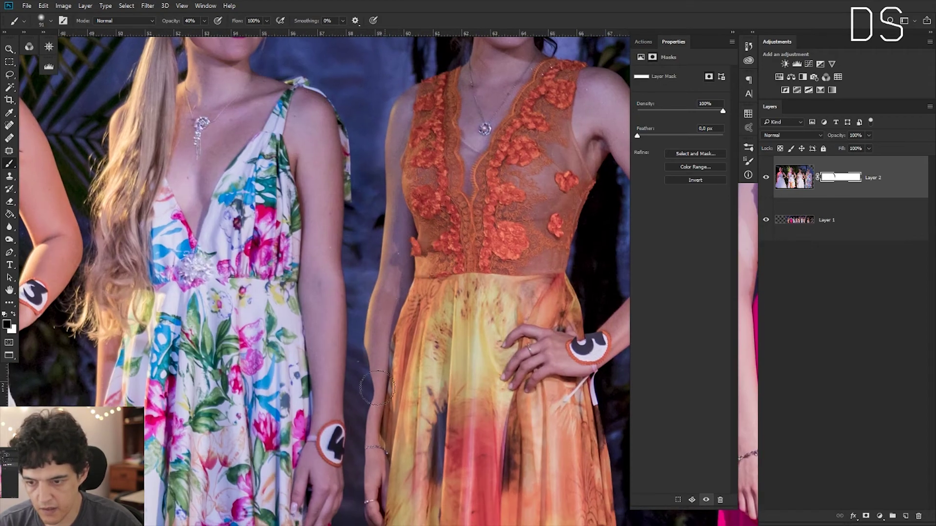
mouse_move(377, 389)
mouse_down()
mouse_move(365, 438)
mouse_move(361, 399)
mouse_move(377, 352)
mouse_move(381, 395)
mouse_move(379, 266)
mouse_move(363, 229)
mouse_move(380, 322)
mouse_move(377, 292)
mouse_move(375, 379)
mouse_move(361, 322)
mouse_move(375, 369)
mouse_up()
mouse_move(383, 318)
mouse_down()
mouse_move(380, 417)
mouse_move(398, 331)
mouse_up()
mouse_move(378, 427)
mouse_down()
mouse_move(381, 380)
mouse_move(368, 478)
mouse_move(355, 416)
mouse_move(355, 455)
mouse_move(355, 386)
mouse_move(351, 403)
mouse_move(359, 467)
mouse_move(349, 424)
mouse_move(372, 470)
mouse_move(368, 491)
mouse_up()
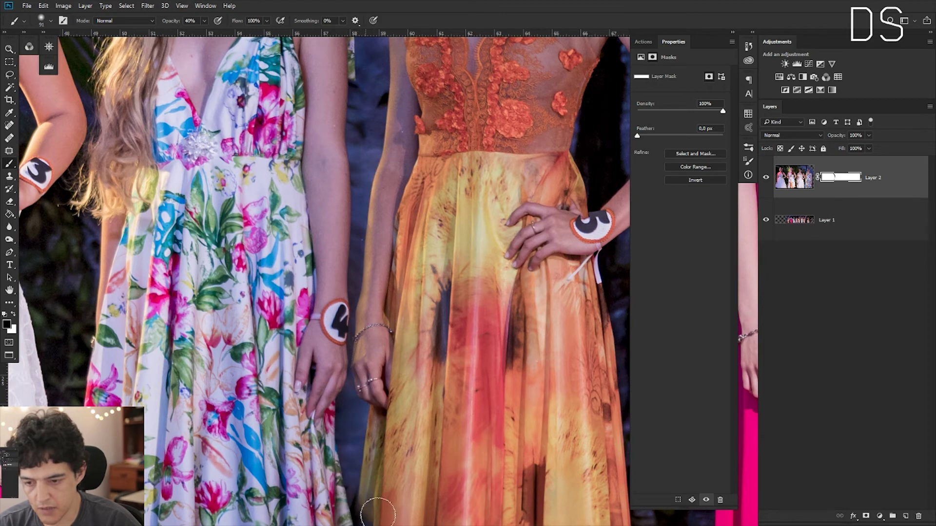
drag(399, 430, 399, 283)
mouse_move(372, 366)
mouse_down()
mouse_move(378, 386)
mouse_move(355, 293)
mouse_move(375, 389)
mouse_move(366, 261)
mouse_move(374, 150)
mouse_move(387, 139)
mouse_move(375, 155)
mouse_up()
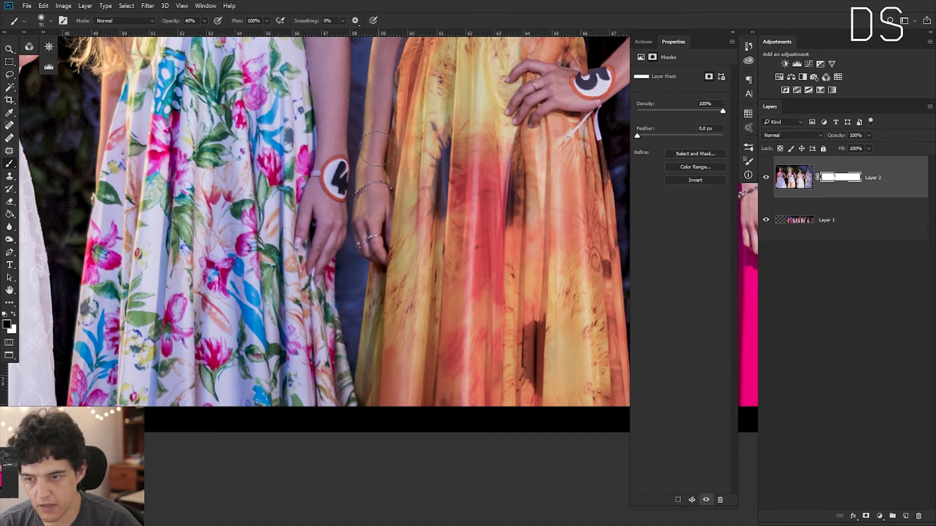
Zoom out and center the whole panorama in view.
scroll(486, 209, down, 1)
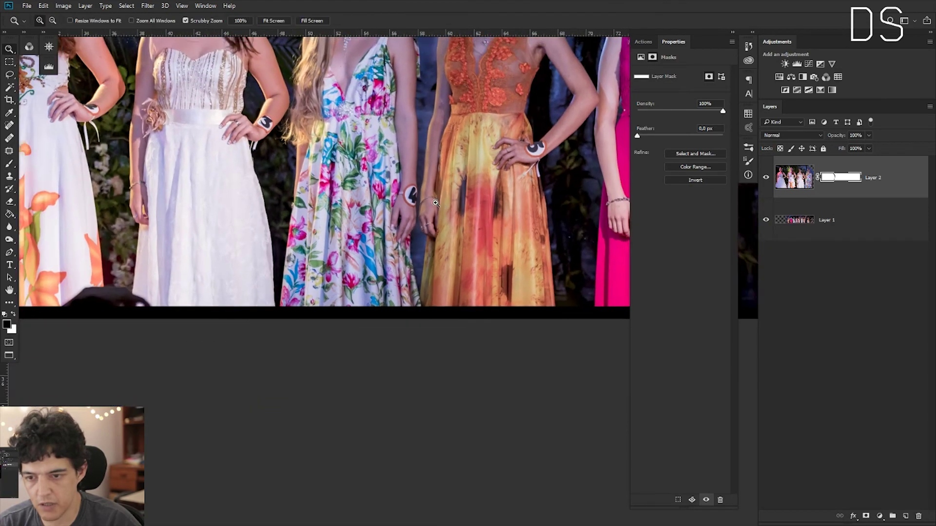
scroll(486, 234, down, 1)
scroll(486, 260, down, 1)
scroll(468, 259, down, 1)
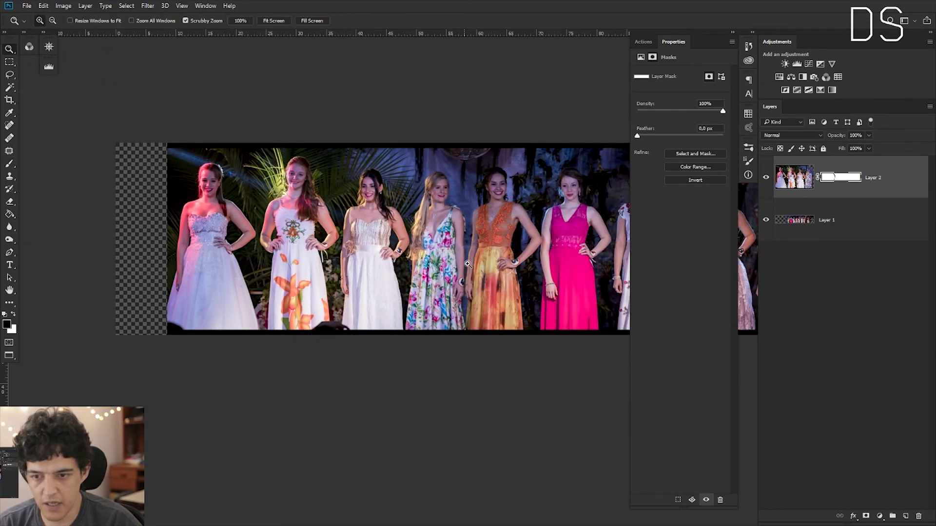
scroll(430, 253, down, 1)
drag(429, 253, 391, 269)
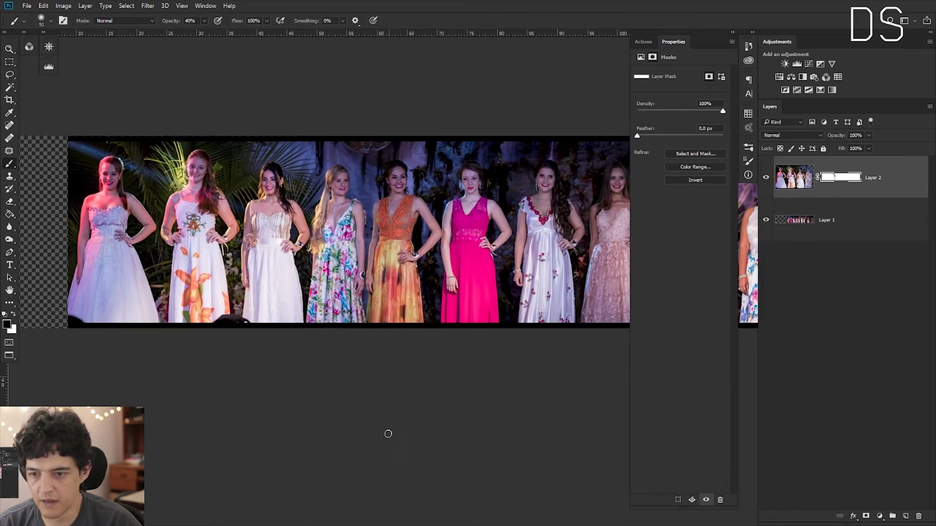
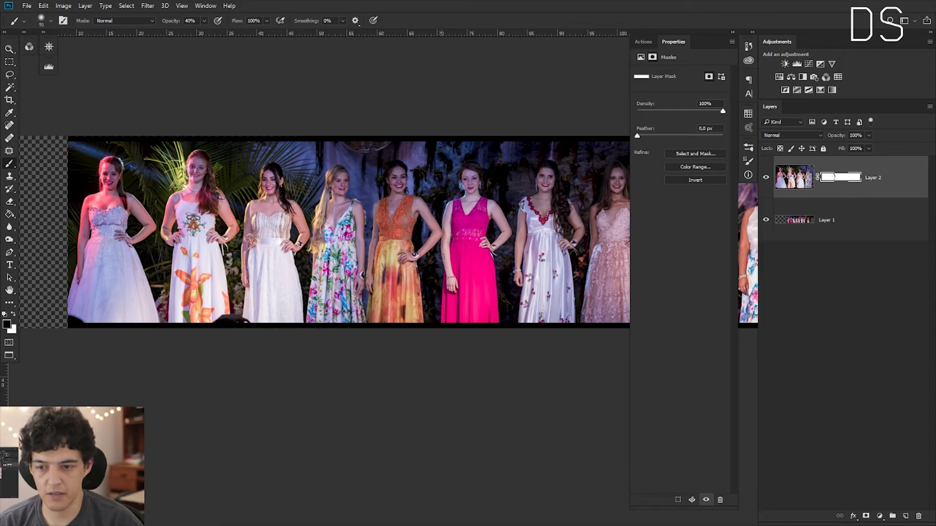
Zoom and pan around the panorama to inspect the row of women and the right-hand dresses.
key(z)
scroll(491, 225, up, 2)
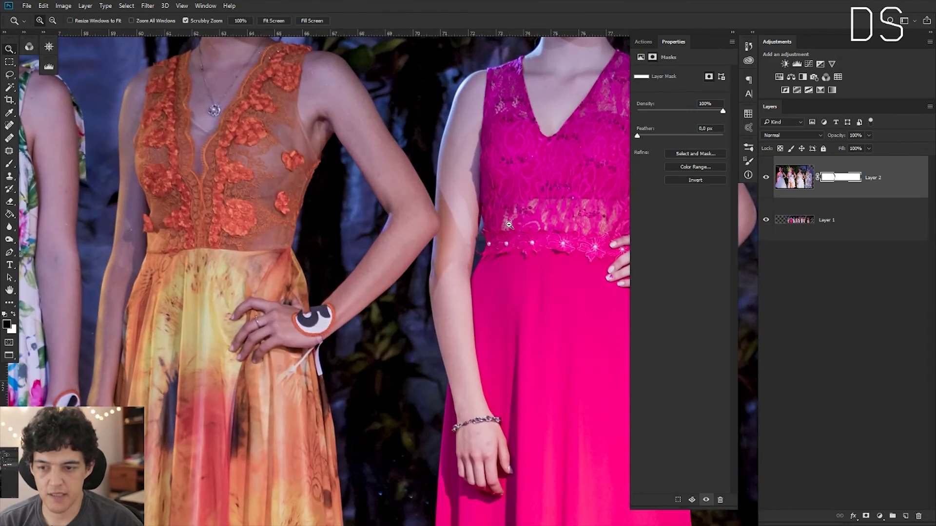
scroll(492, 226, down, 4)
scroll(492, 222, up, 3)
scroll(496, 213, up, 2)
key(b)
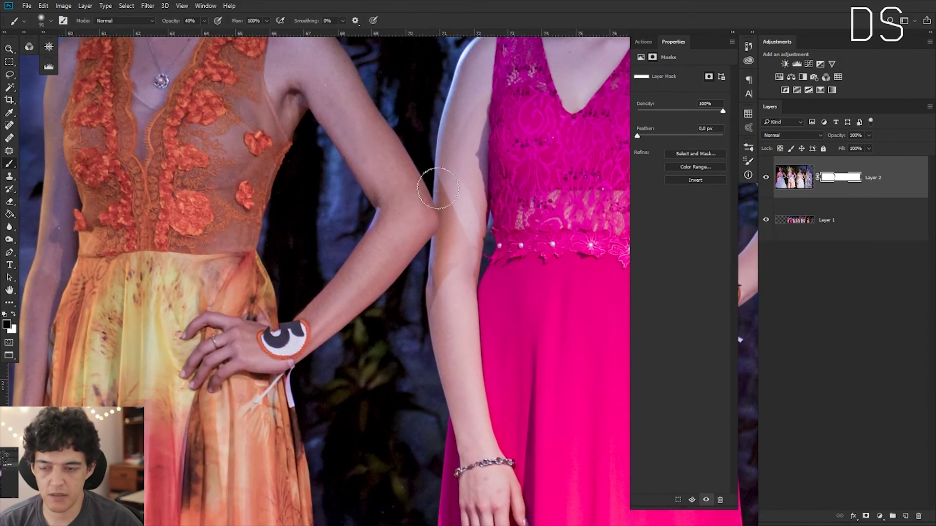
key(ctrl+0)
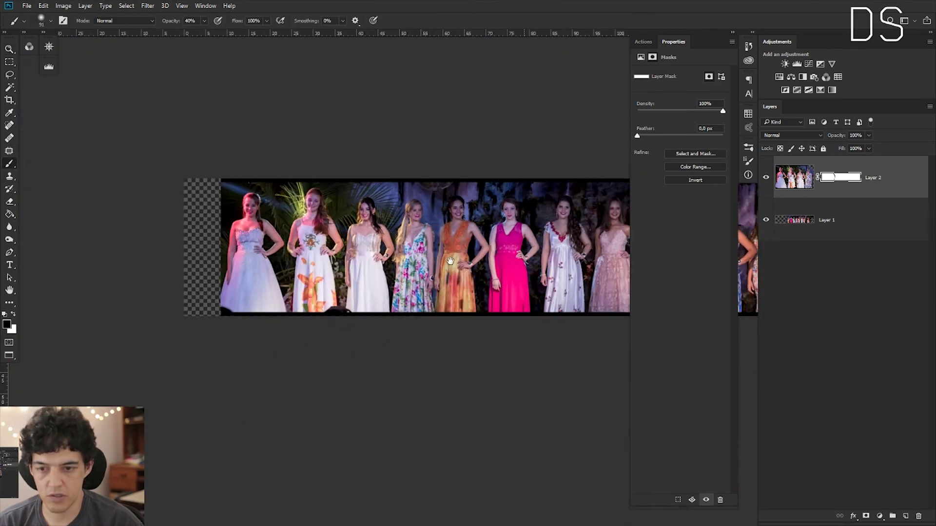
scroll(347, 263, up, 4)
scroll(351, 244, up, 2)
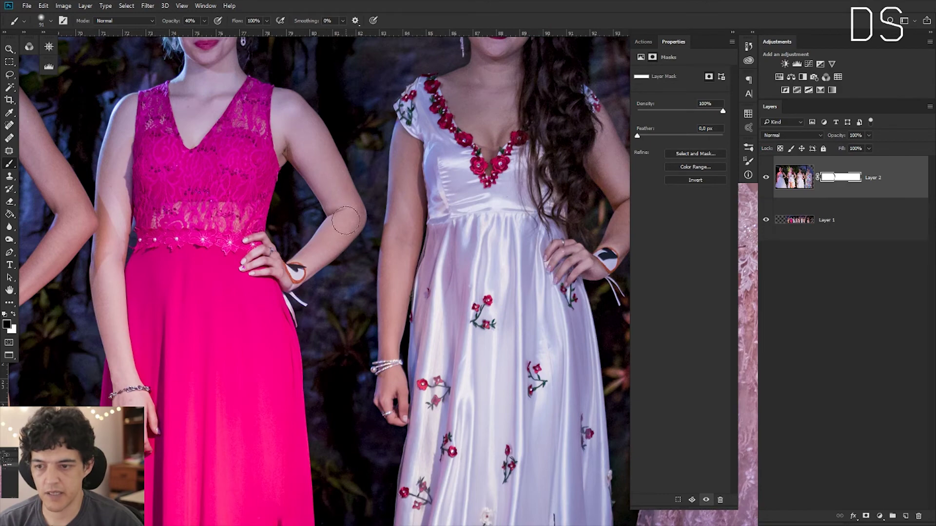
alt+click(410, 277)
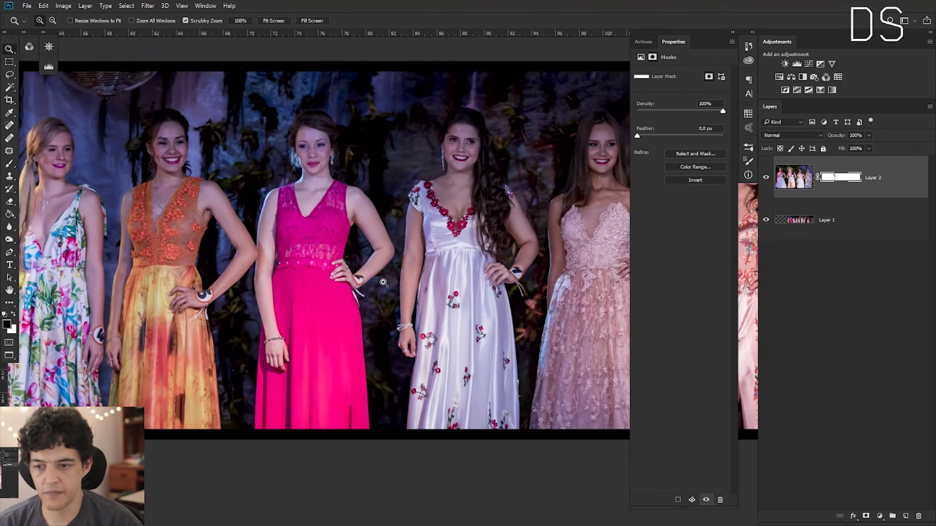
scroll(399, 257, up, 3)
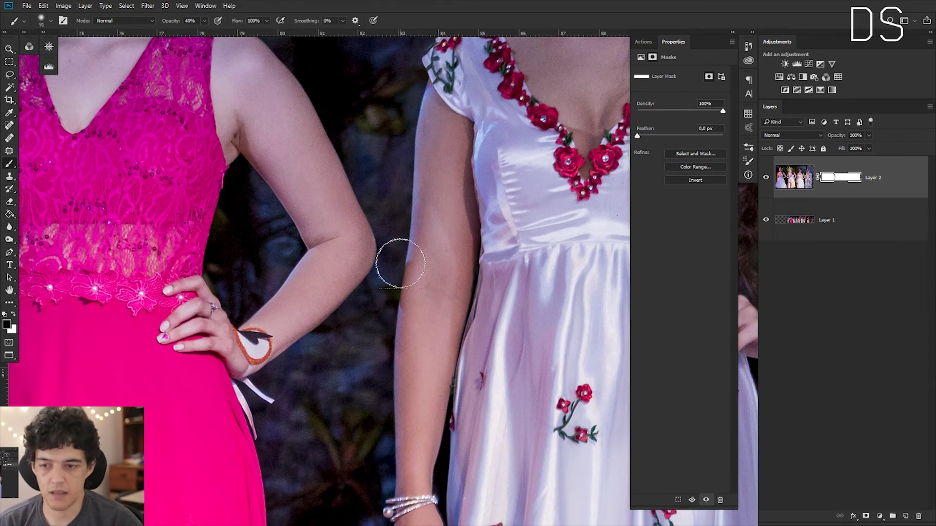
key(z)
scroll(503, 296, down, 5)
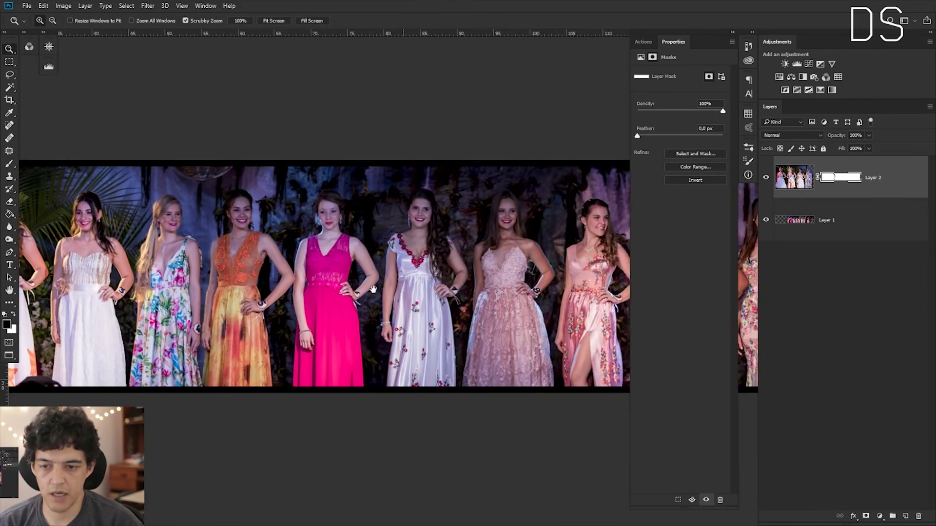
drag(609, 293, 352, 300)
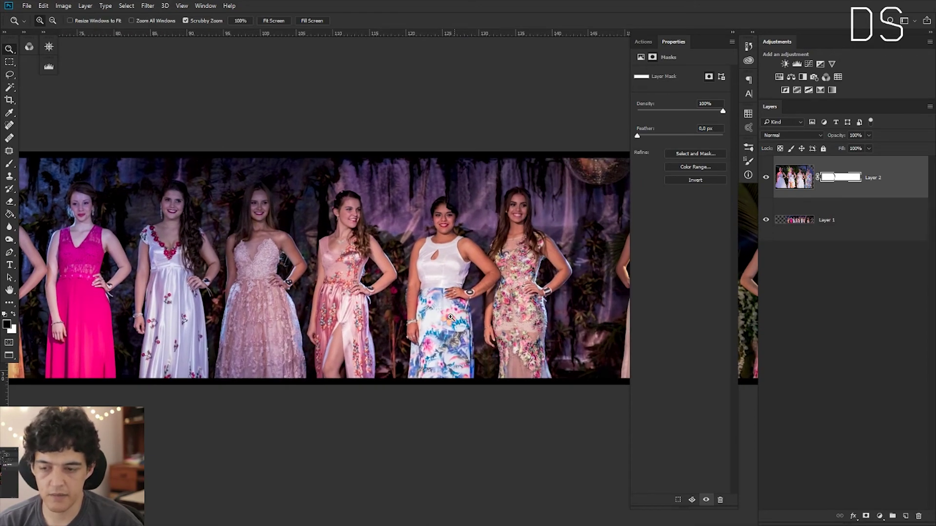
mouse_move(409, 287)
mouse_down()
mouse_move(477, 281)
mouse_move(268, 272)
mouse_up()
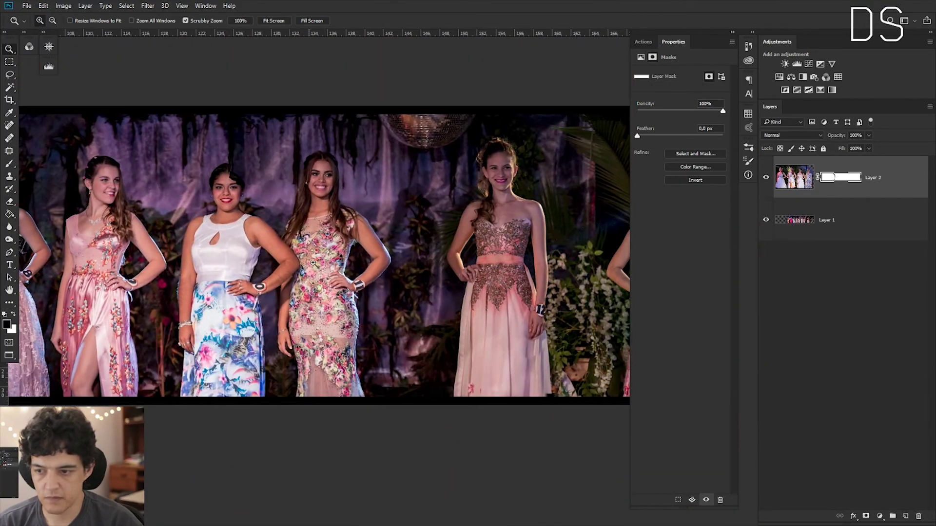
click(282, 250)
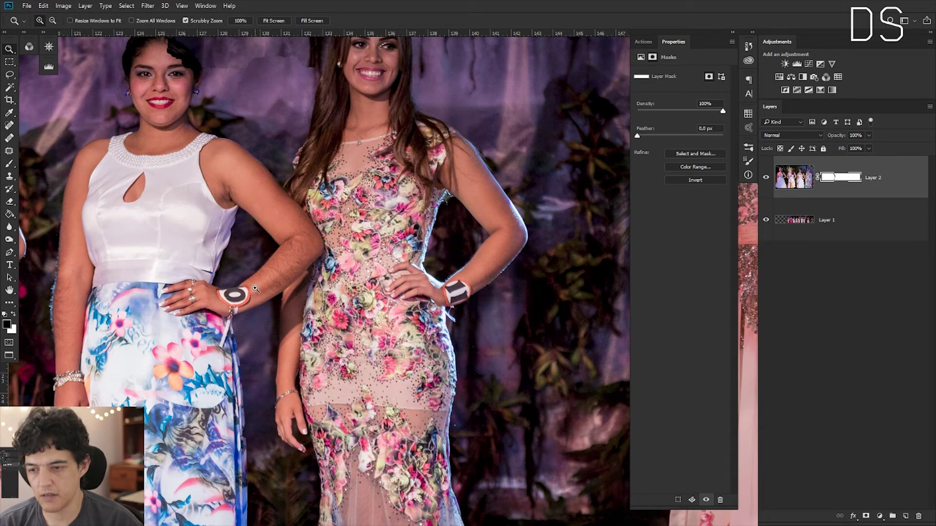
mouse_move(241, 284)
mouse_down()
mouse_move(132, 283)
mouse_move(432, 295)
mouse_move(278, 174)
mouse_up()
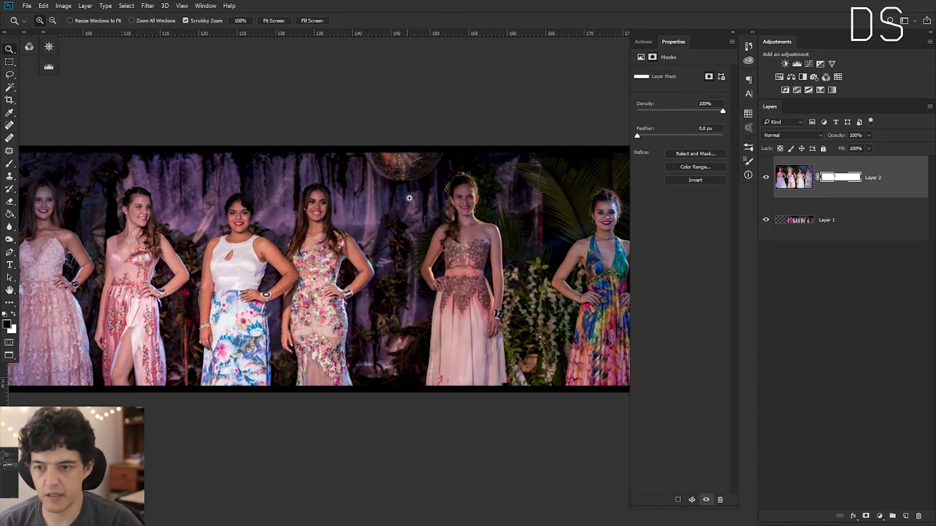
drag(467, 184, 459, 163)
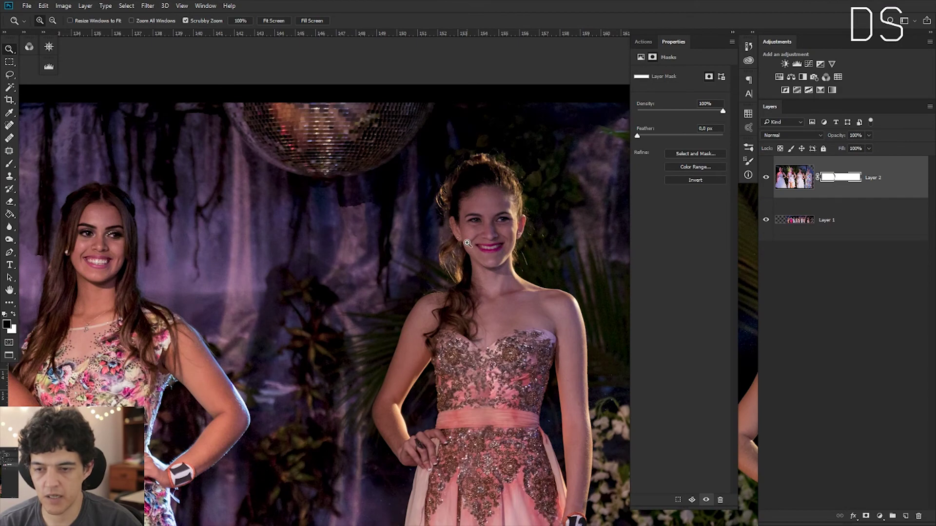
key(ctrl+0)
drag(471, 288, 456, 280)
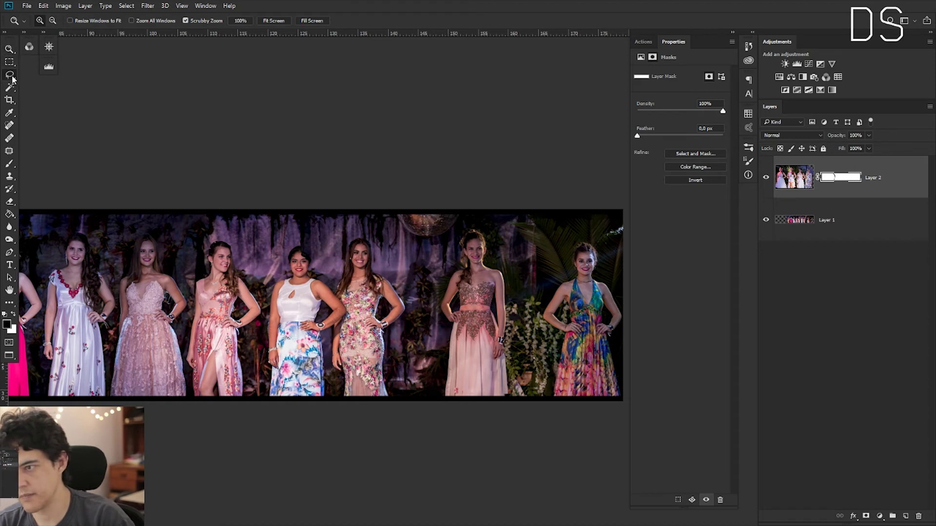
Merge the blended layers and delete the two right-hand women using a lasso selection.
key(l)
key(ctrl+shift+e)
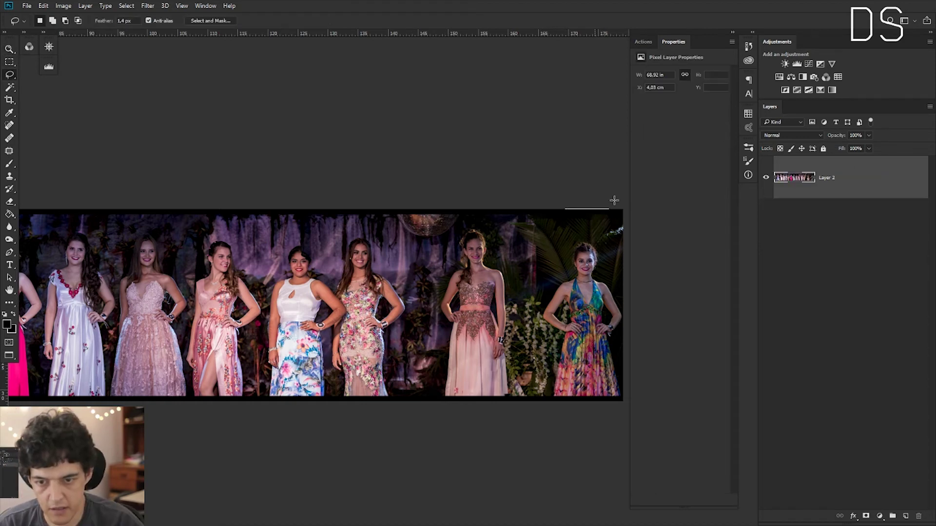
drag(651, 425, 481, 448)
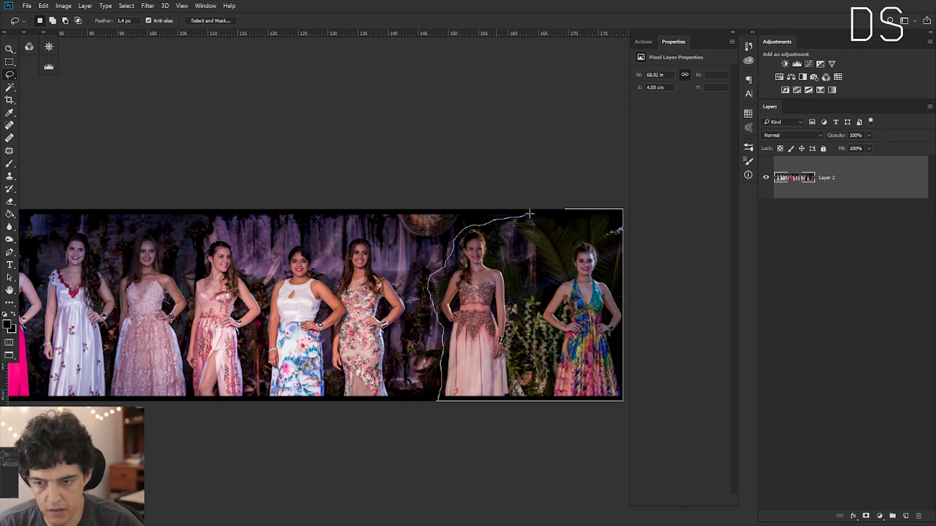
drag(529, 213, 653, 190)
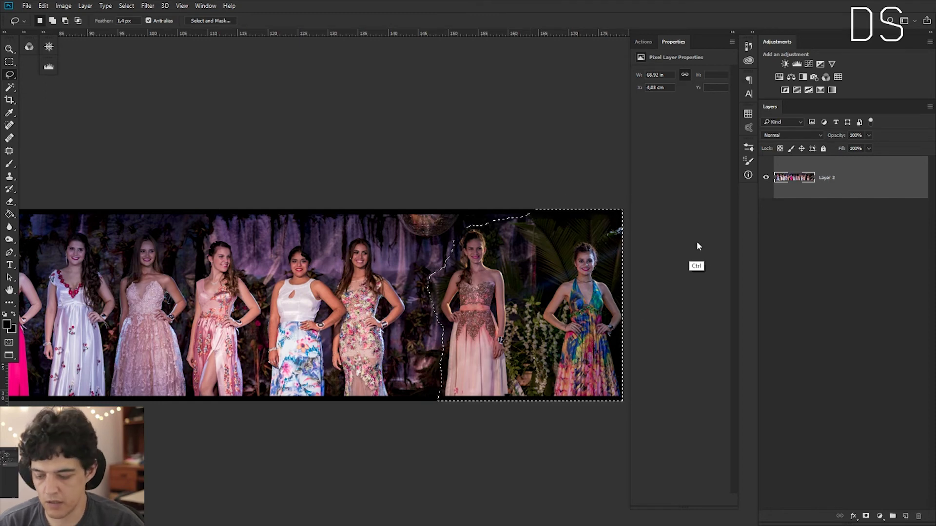
key(Delete)
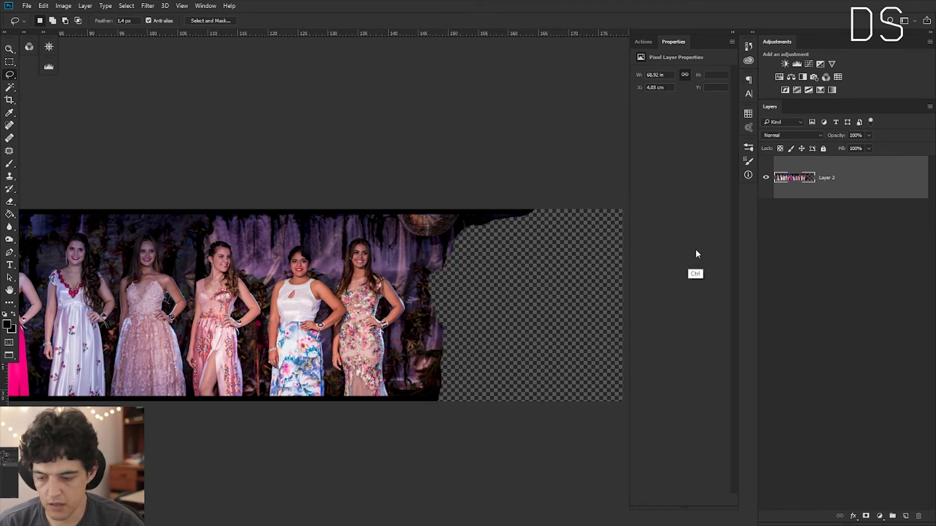
Paste the replacement photo of the two women in place and nudge it slightly left.
key(ctrl+v)
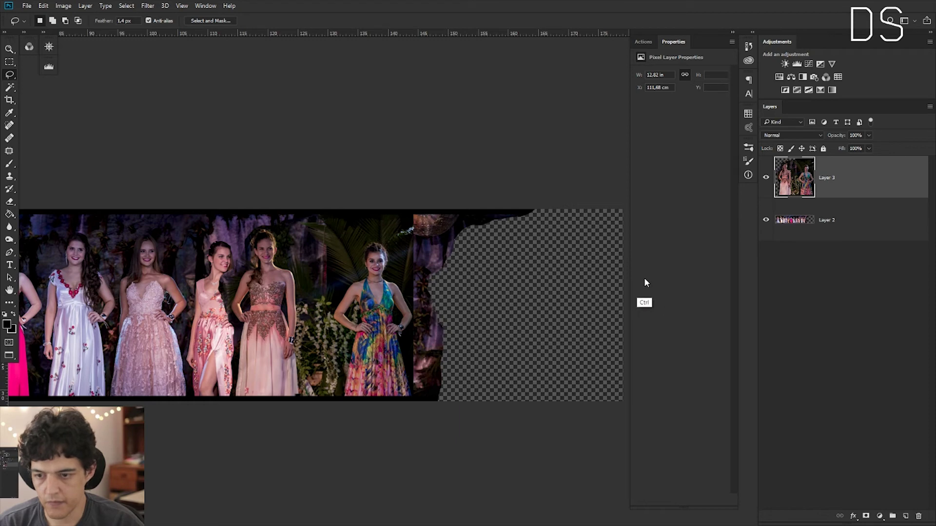
key(ctrl+z)
key(ctrl+shift+v)
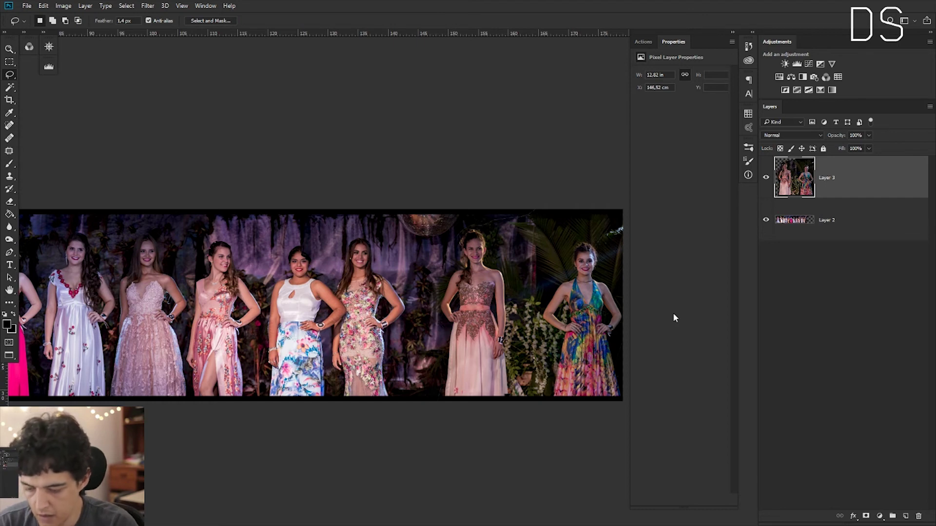
key(v)
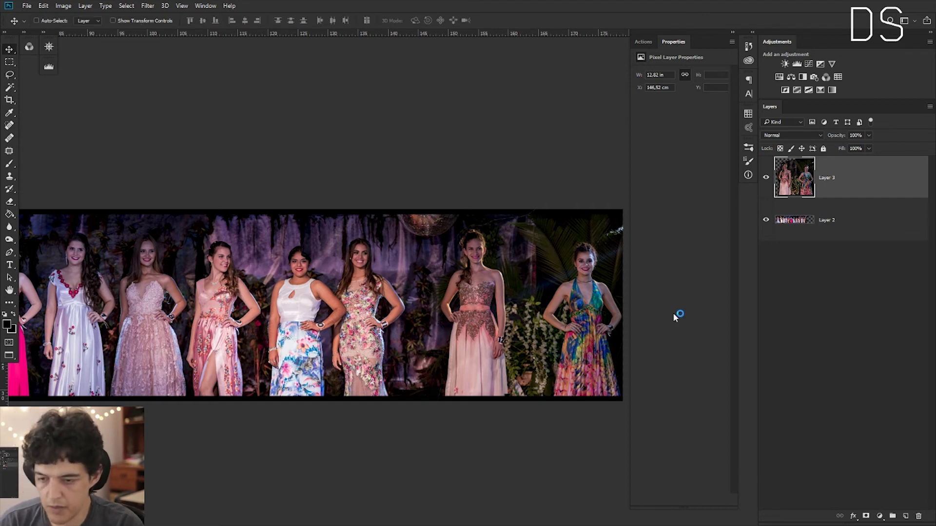
key(shift+Left)
key(shift+Left)
key(shift+Left)
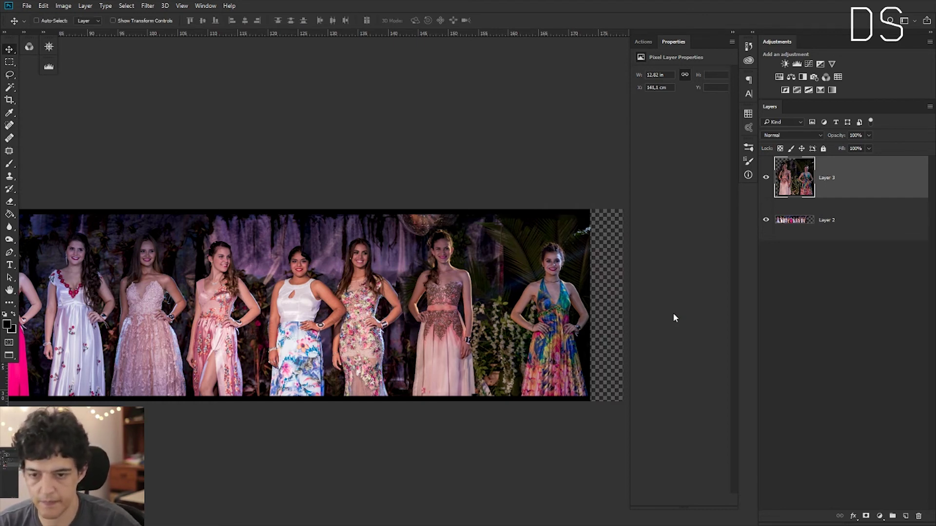
Add a layer mask to the pasted Layer 3, zoomed in on the seam near the disco ball.
key(z)
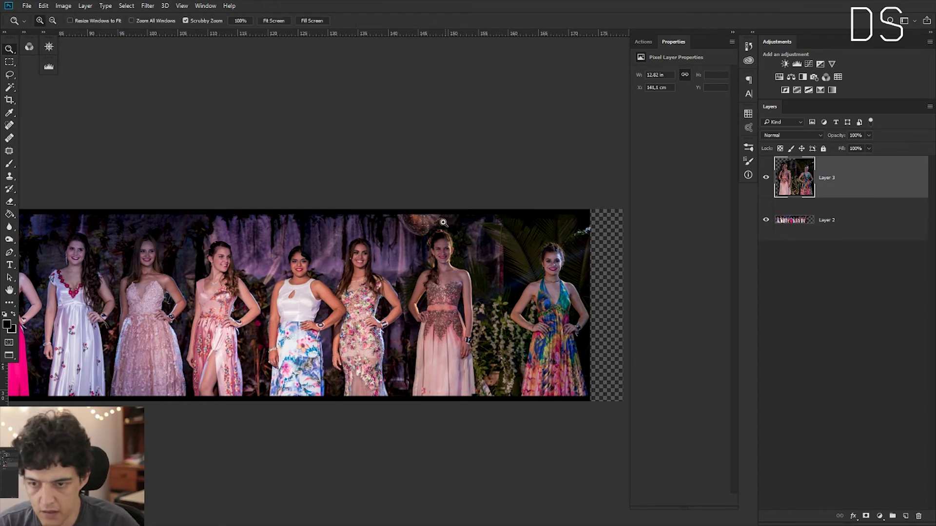
click(439, 222)
key(v)
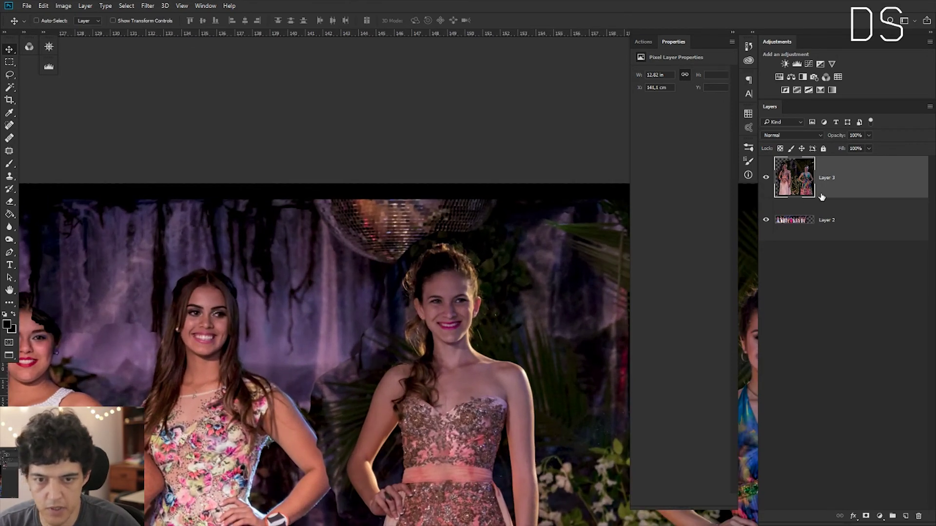
click(866, 516)
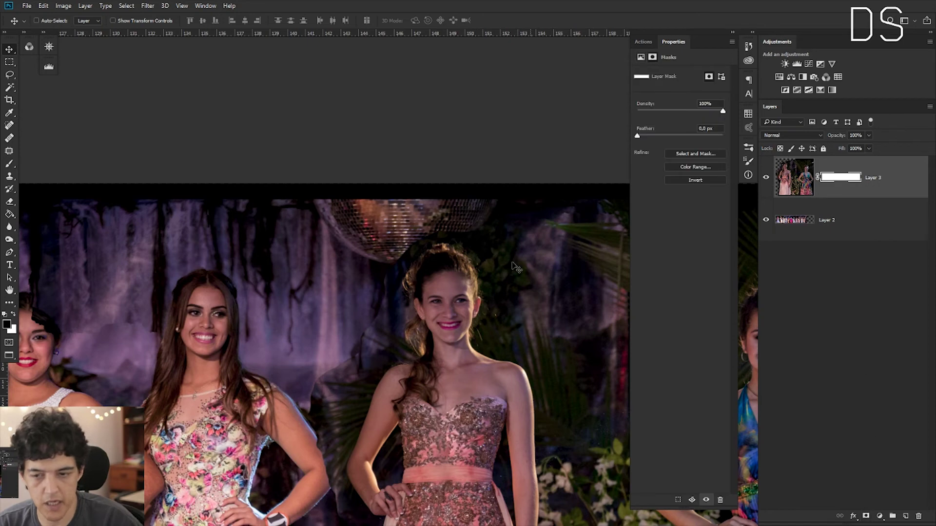
click(778, 217)
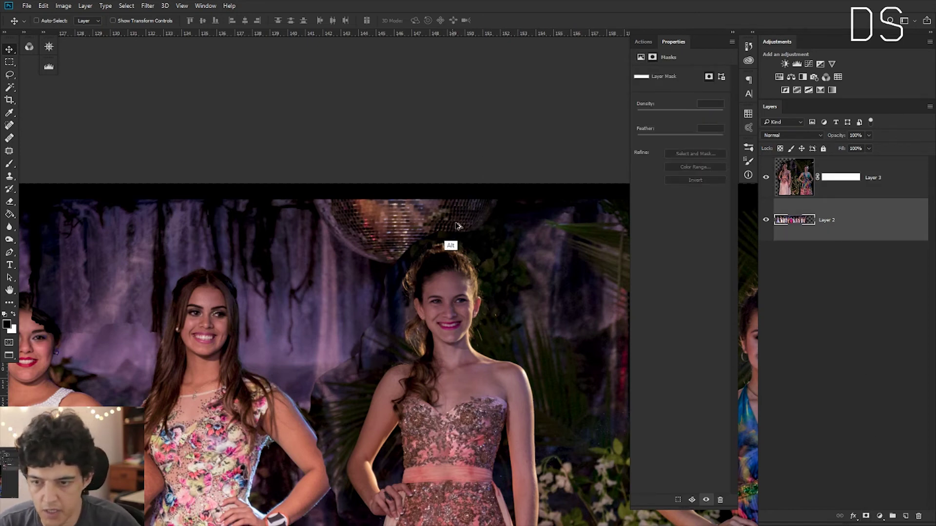
click(841, 180)
Paint out the pasted edge below the disco ball and the dark figure, then check the blend.
key(b)
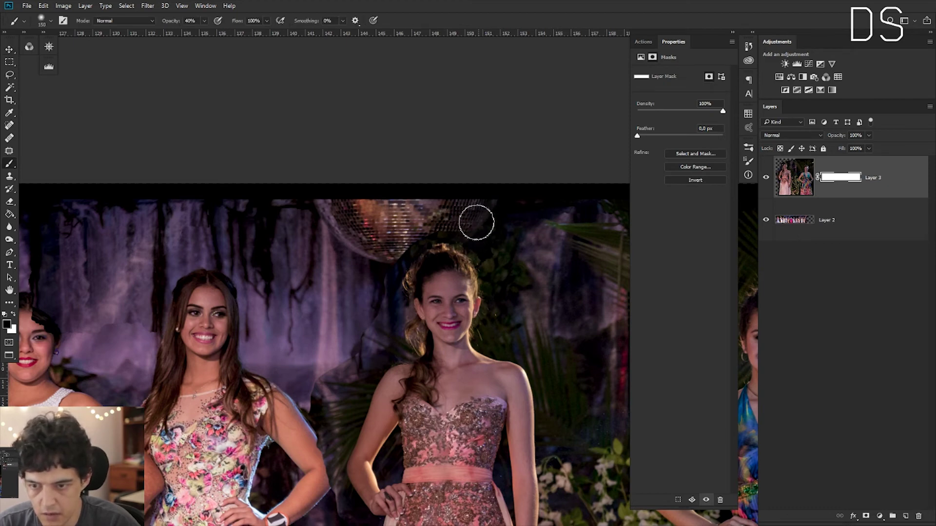
drag(433, 236, 412, 252)
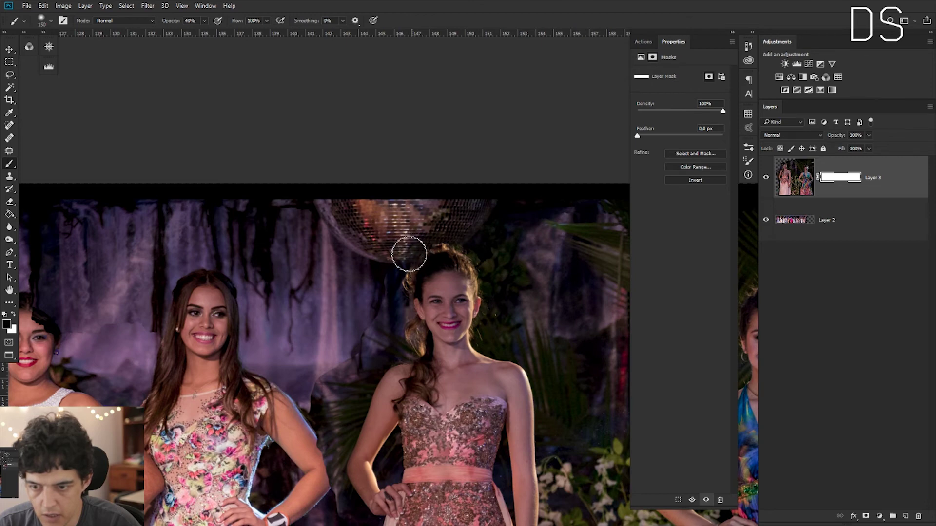
mouse_move(383, 285)
mouse_down()
mouse_move(359, 349)
mouse_move(317, 363)
mouse_move(330, 372)
mouse_move(350, 366)
mouse_move(324, 365)
mouse_move(310, 389)
mouse_move(316, 405)
mouse_move(340, 305)
mouse_up()
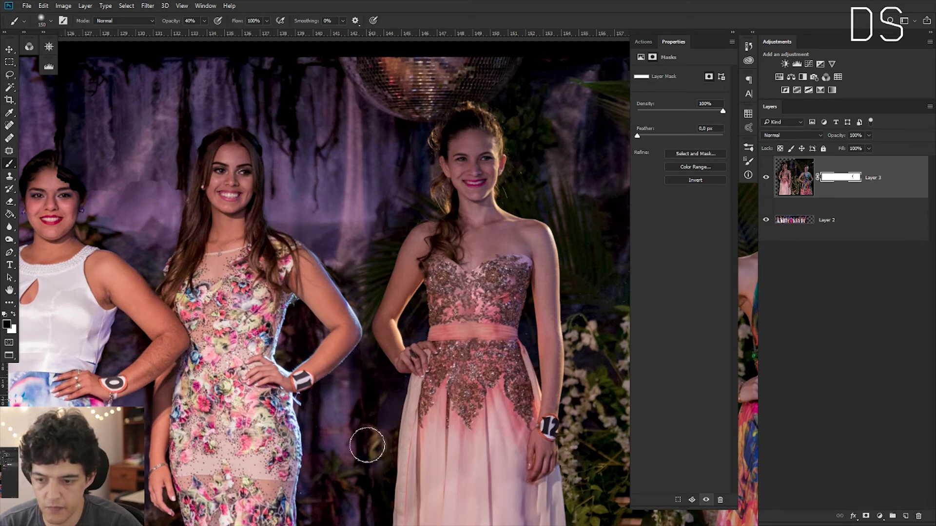
drag(390, 428, 424, 299)
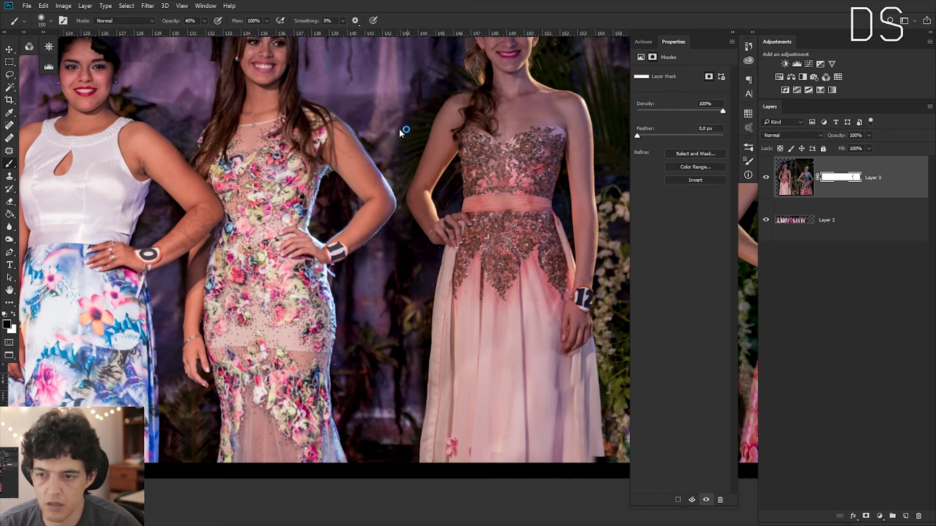
key(ctrl+0)
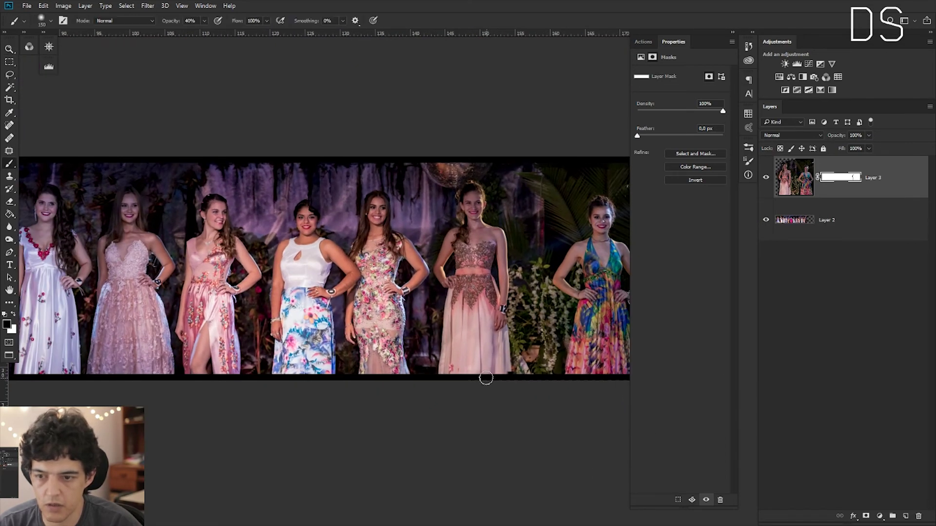
key(z)
alt+click(486, 378)
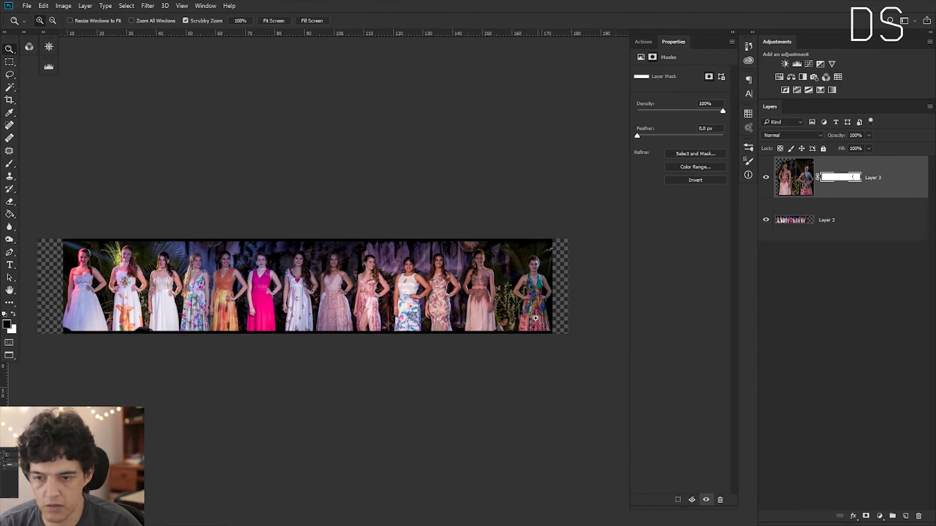
drag(534, 297, 593, 311)
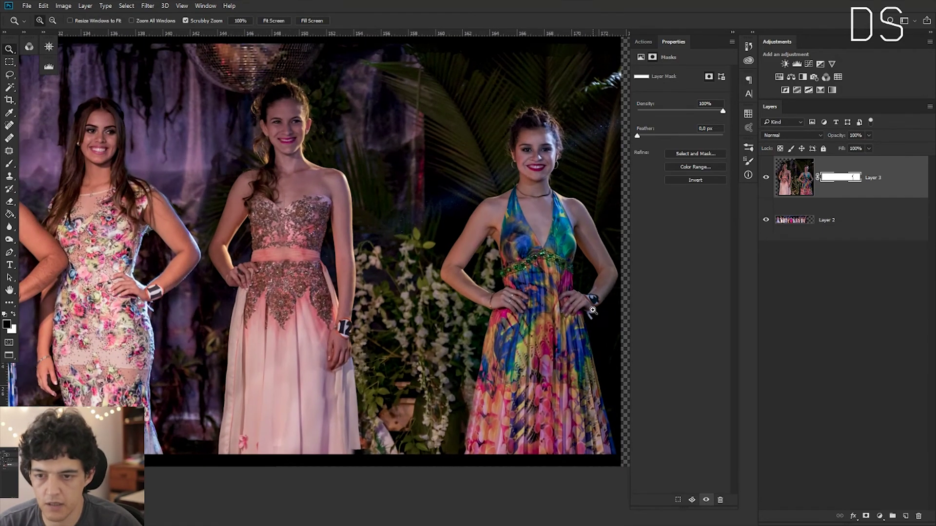
key(ctrl+0)
key(b)
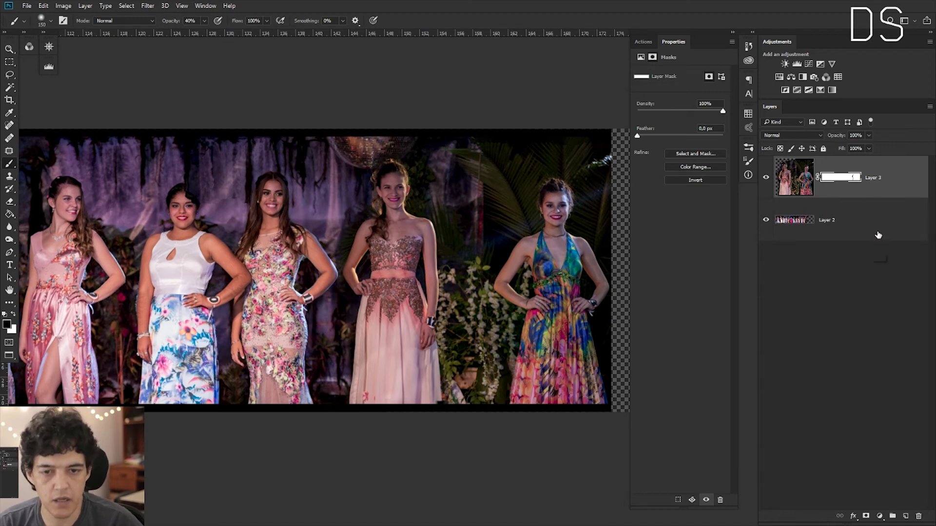
Merge Layers 2 and 3 into a single panorama layer.
shift+click(859, 232)
right_click(858, 232)
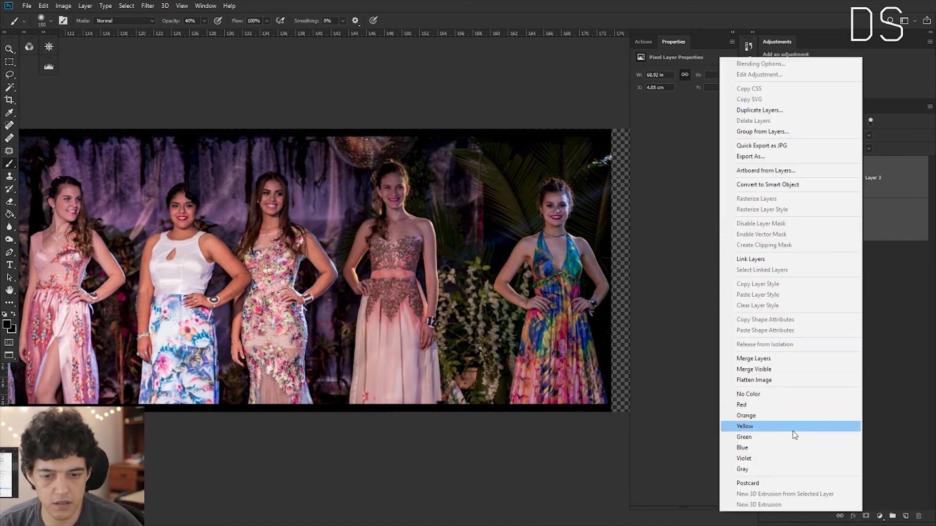
click(753, 358)
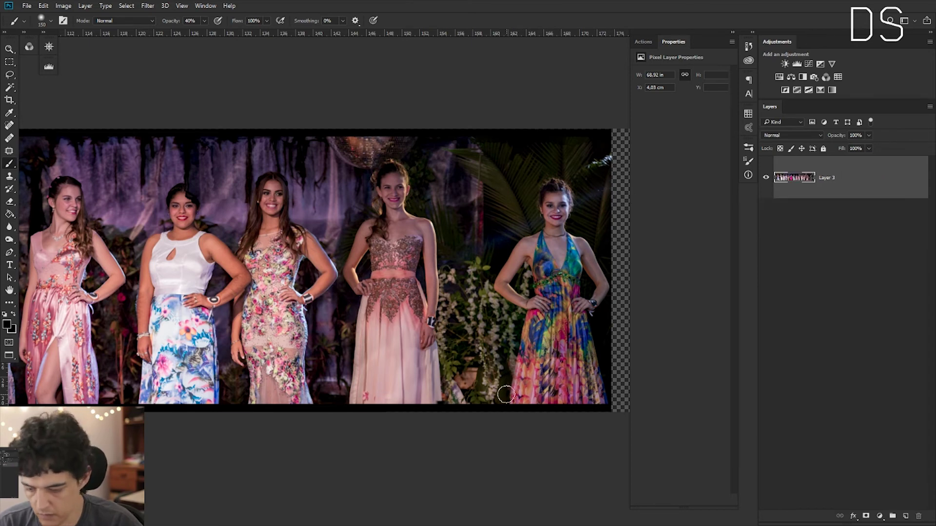
Cut the rightmost woman onto her own Layer 4 and move her left toward the group.
key(l)
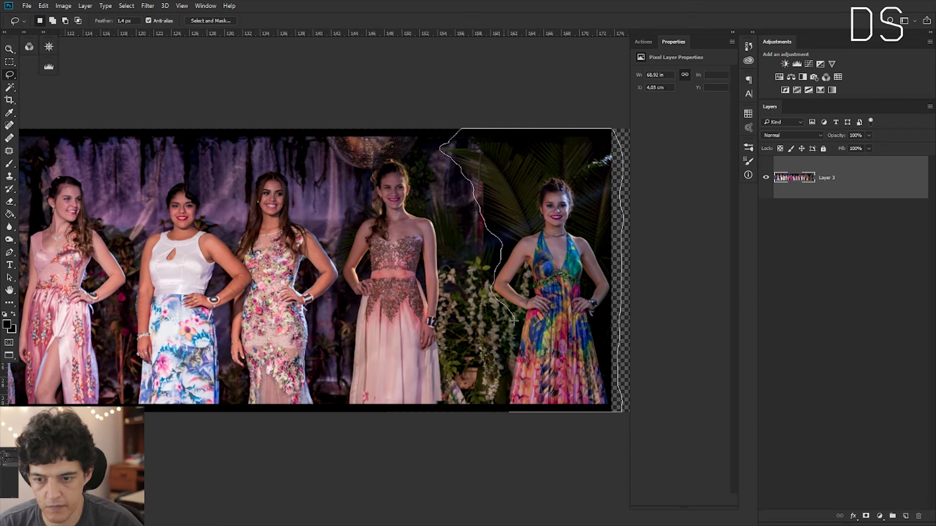
drag(517, 426, 516, 426)
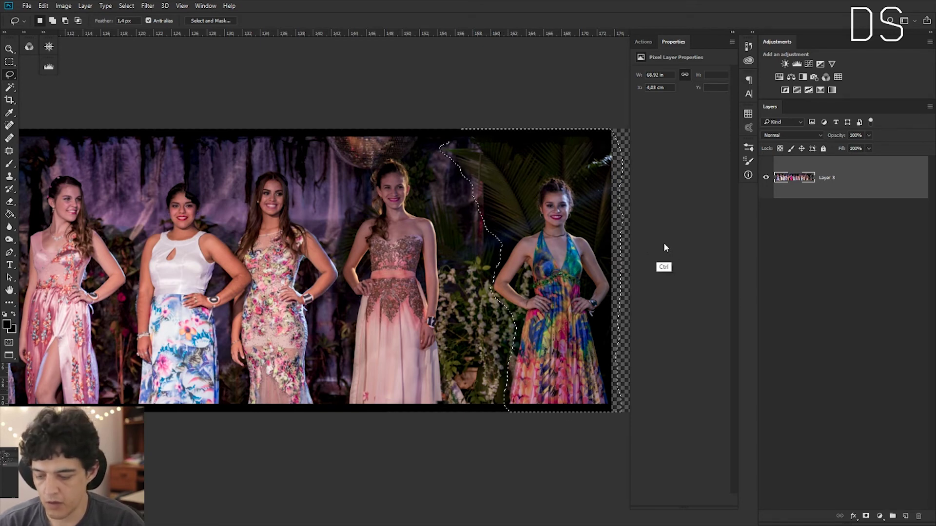
key(ctrl+shift+j)
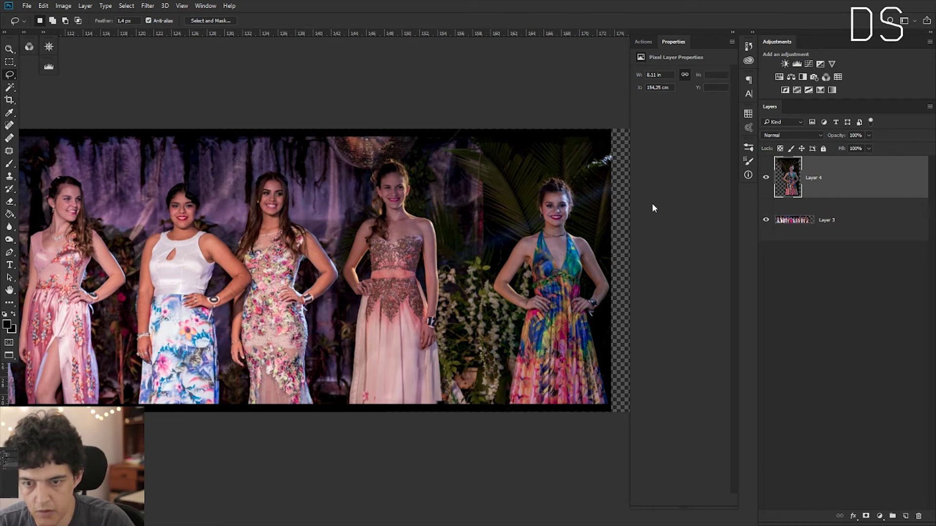
key(v)
drag(651, 203, 601, 203)
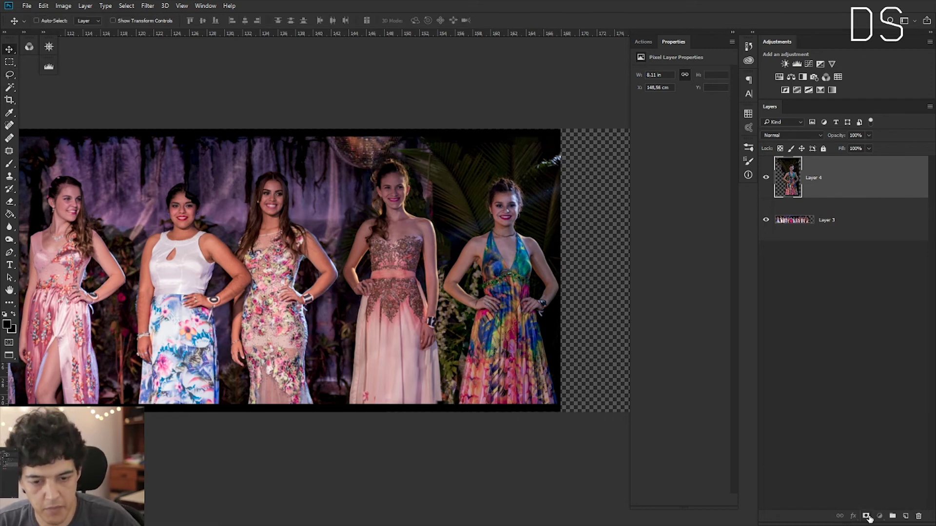
Add a mask to Layer 4 and soften the hard edge near the mirror ball.
click(867, 516)
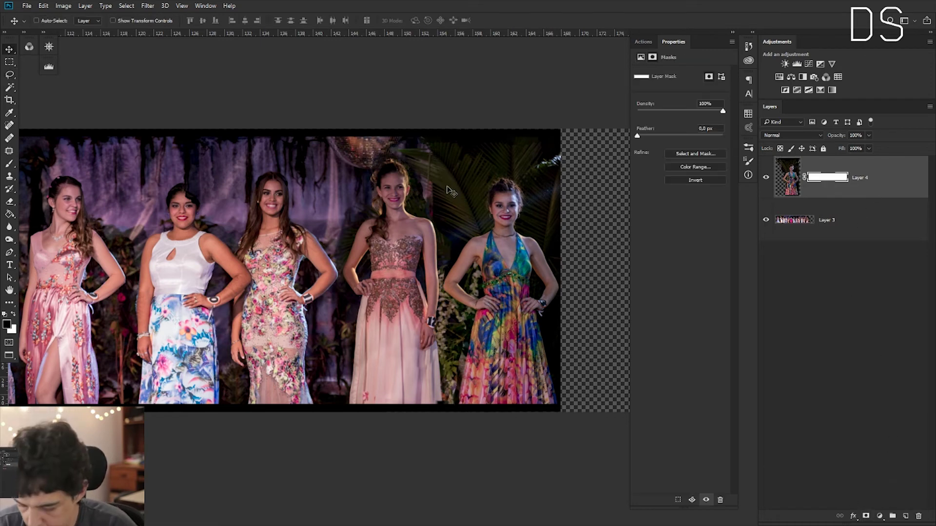
scroll(439, 151, up, 3)
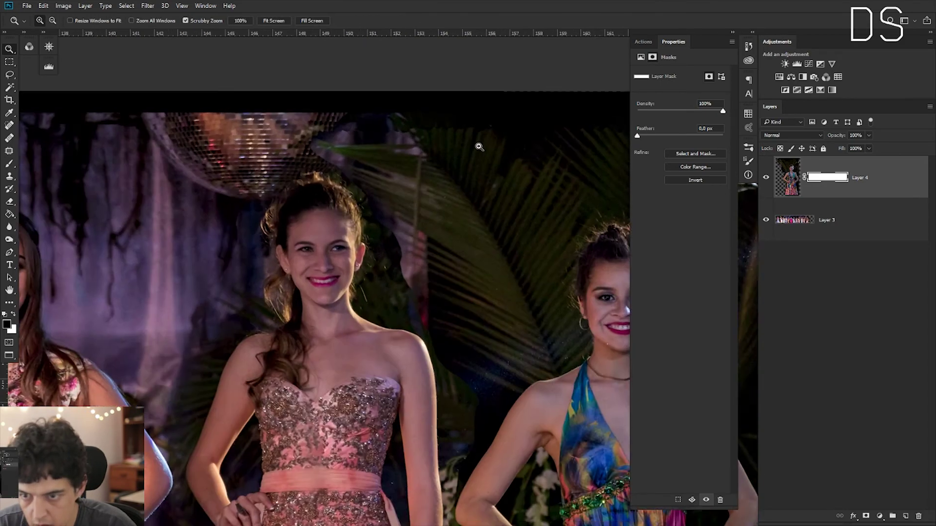
key(b)
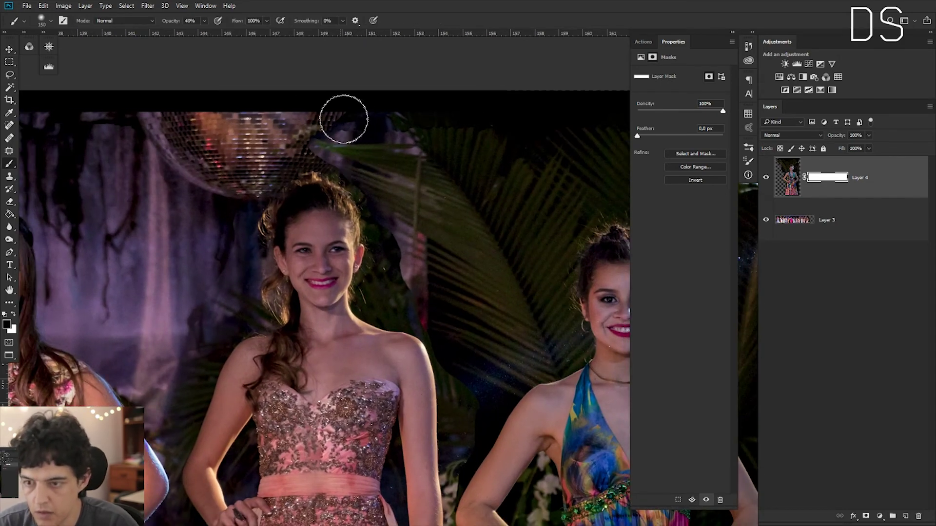
mouse_move(358, 129)
mouse_down()
mouse_move(368, 129)
mouse_move(359, 121)
mouse_move(392, 127)
mouse_move(351, 129)
mouse_move(326, 158)
mouse_up()
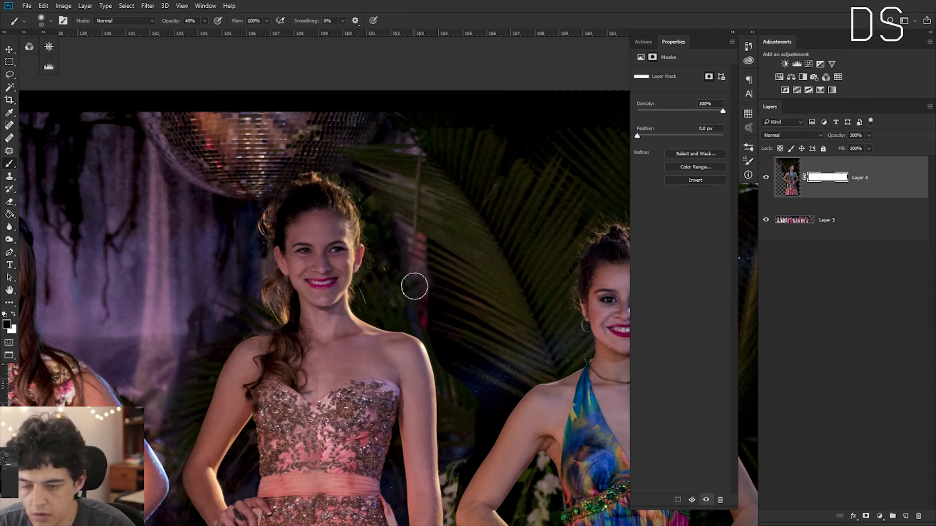
drag(414, 286, 406, 266)
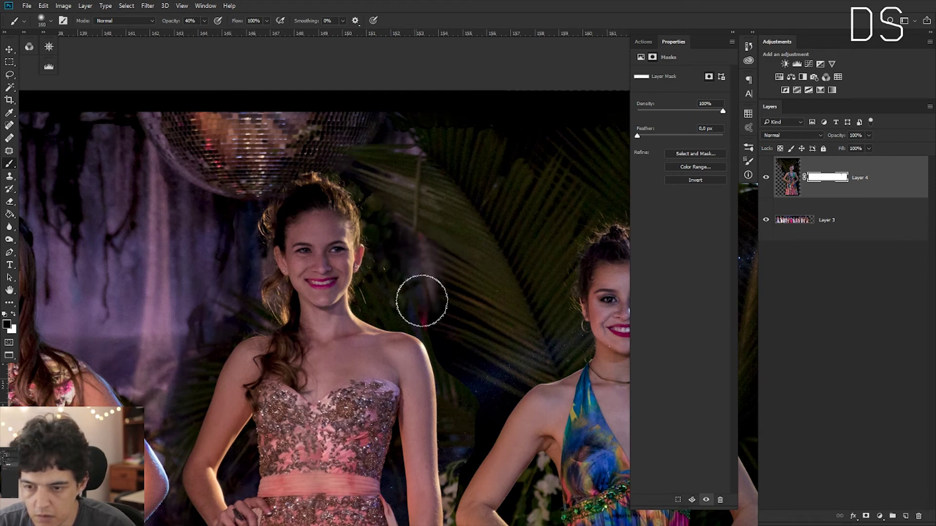
drag(460, 332, 419, 217)
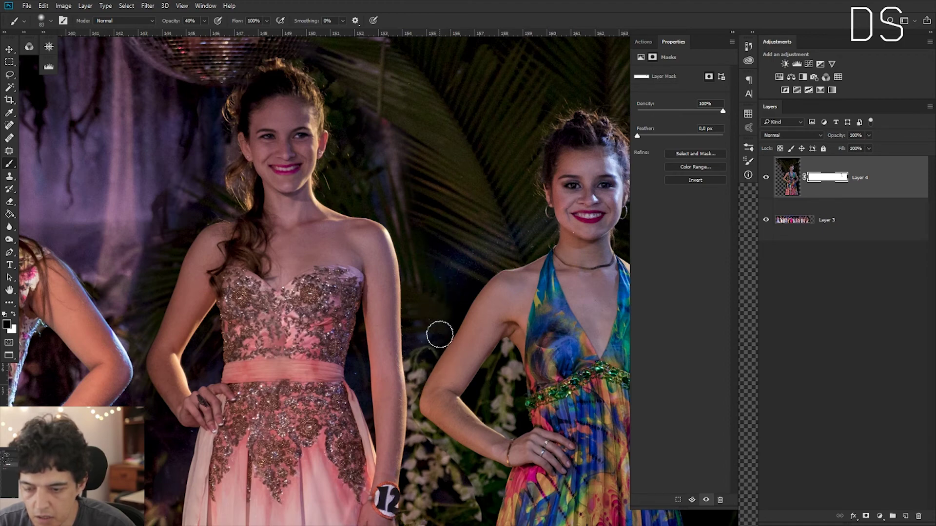
Blend the background near the dress hems with a brush of about 121, then zoom out.
key(space)
mouse_move(422, 341)
mouse_down()
mouse_move(427, 218)
mouse_move(427, 262)
mouse_up()
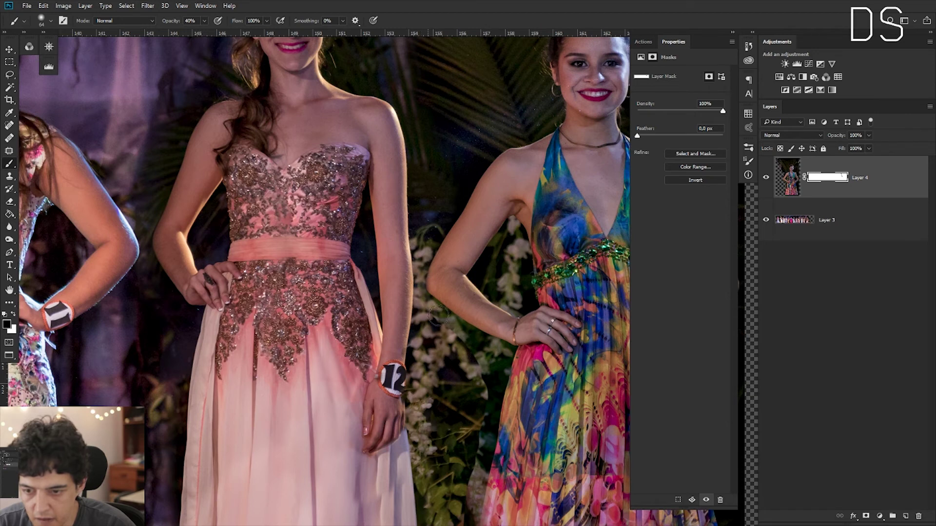
drag(438, 356, 453, 356)
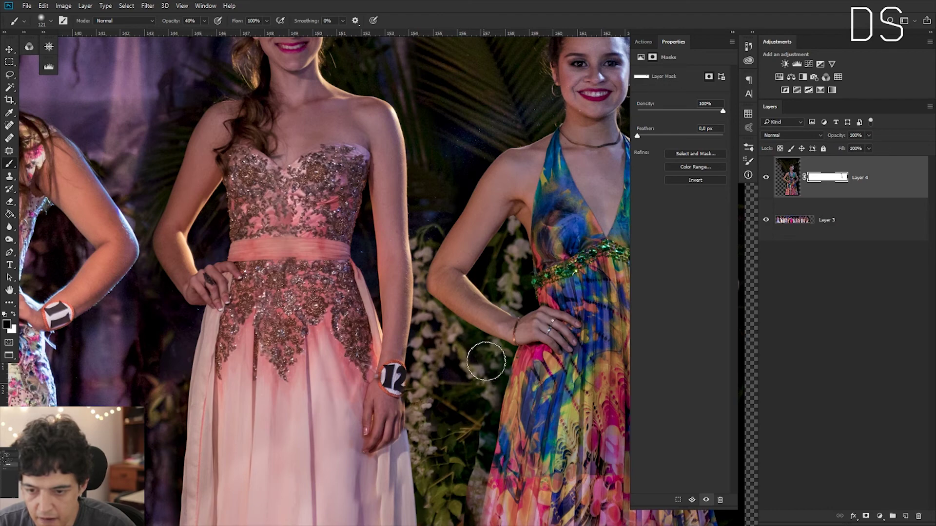
mouse_move(469, 345)
mouse_down()
mouse_move(481, 284)
mouse_move(468, 194)
mouse_up()
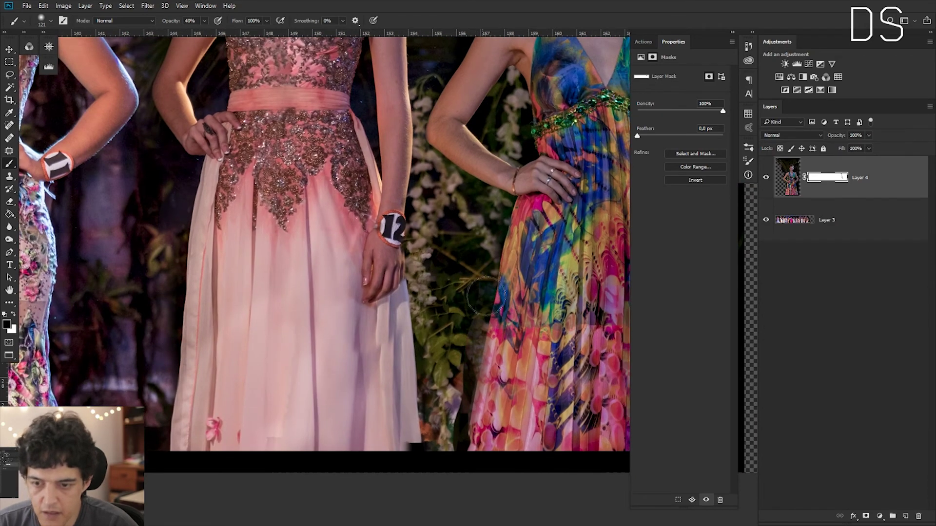
drag(464, 328, 453, 379)
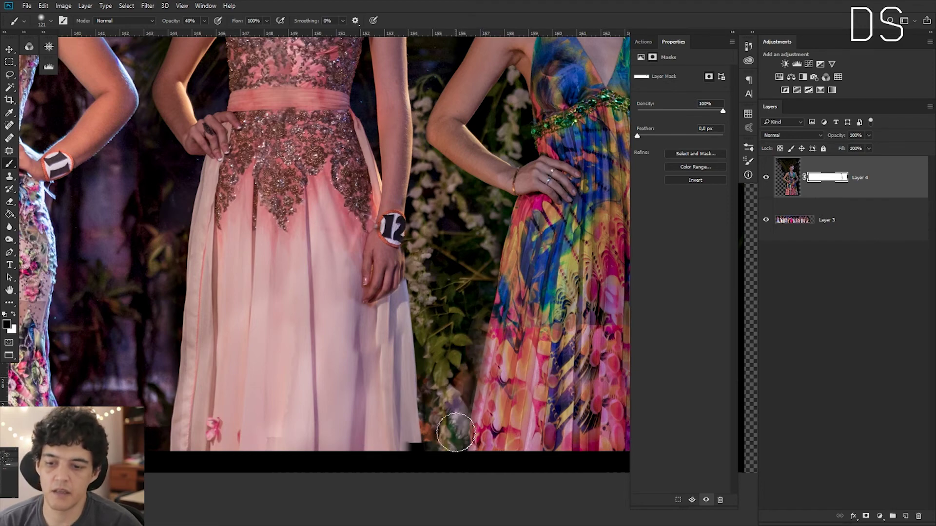
key(z)
alt+click(443, 333)
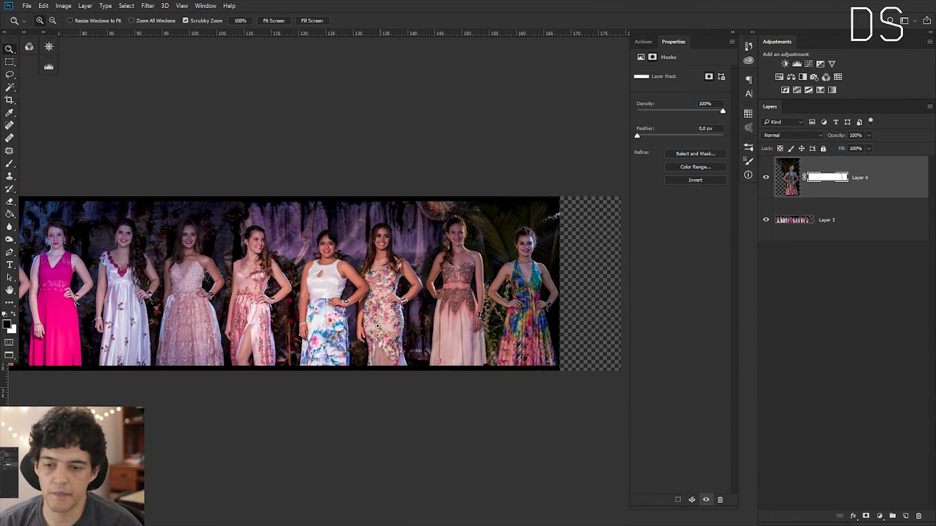
alt+click(448, 301)
key(b)
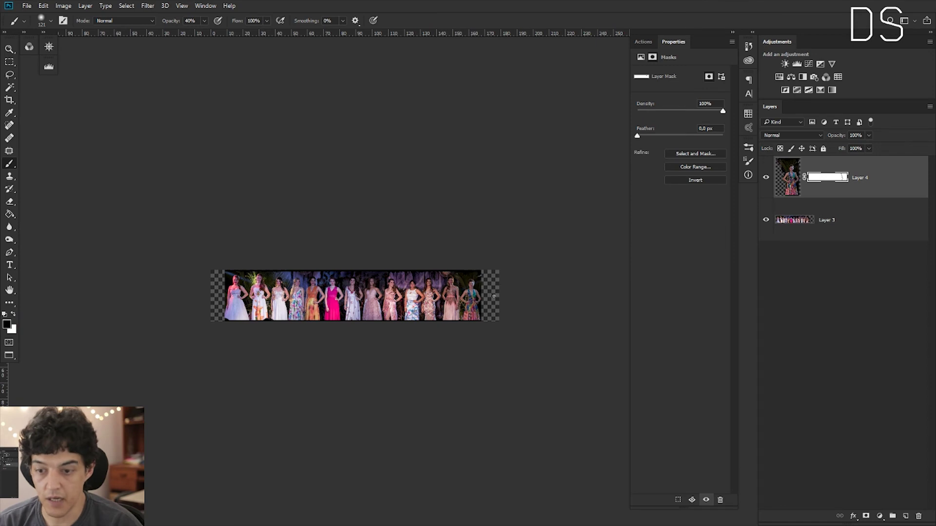
Merge Layer 4 and Layer 3 into one layer.
right_click(865, 224)
click(901, 205)
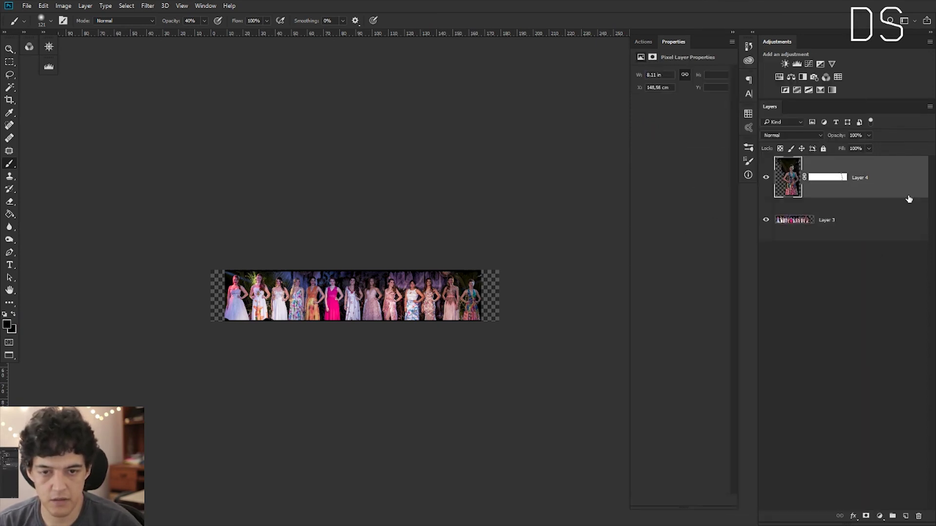
shift+click(882, 222)
right_click(885, 222)
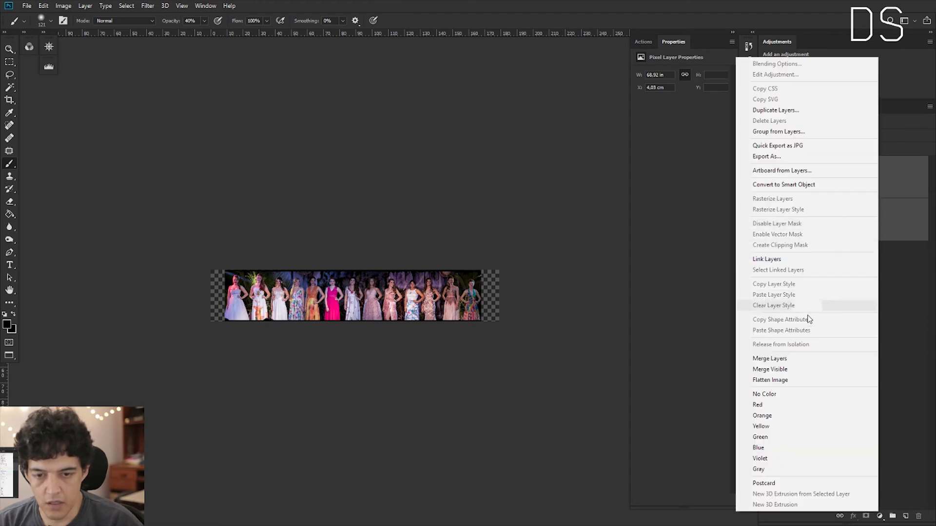
click(789, 358)
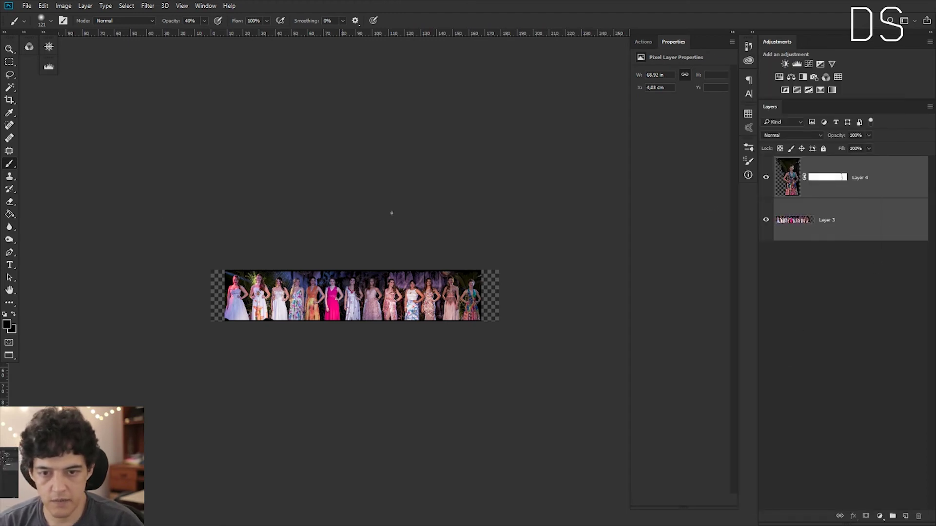
Crop away the transparent strips on the panorama's right and left edges.
key(c)
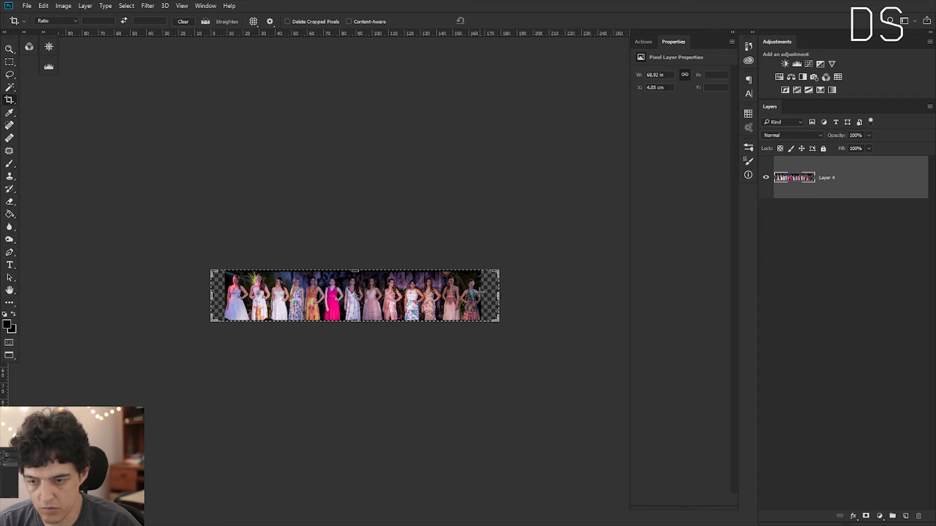
key(z)
drag(412, 345, 449, 347)
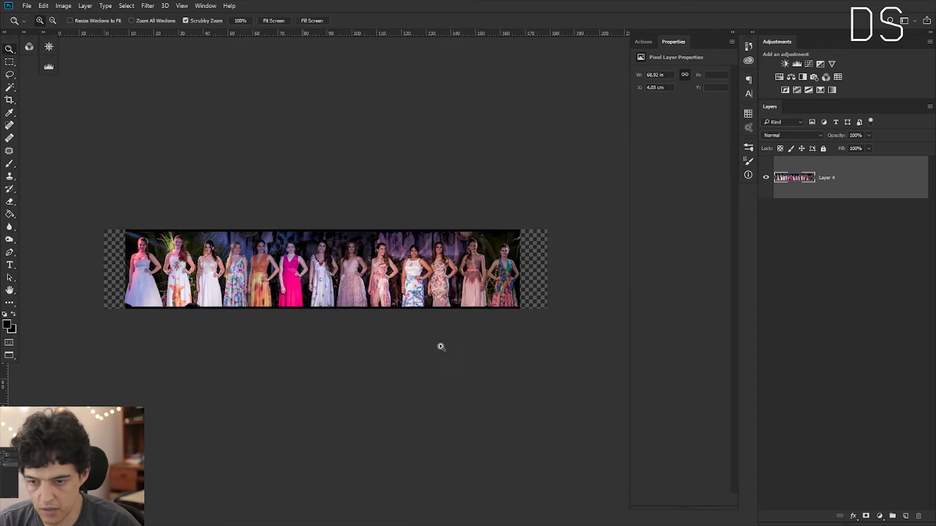
key(c)
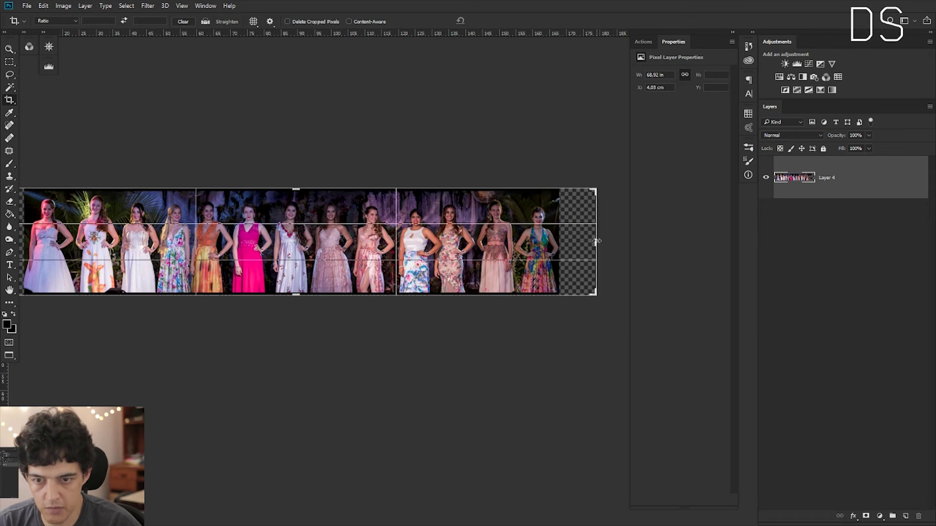
drag(596, 241, 579, 240)
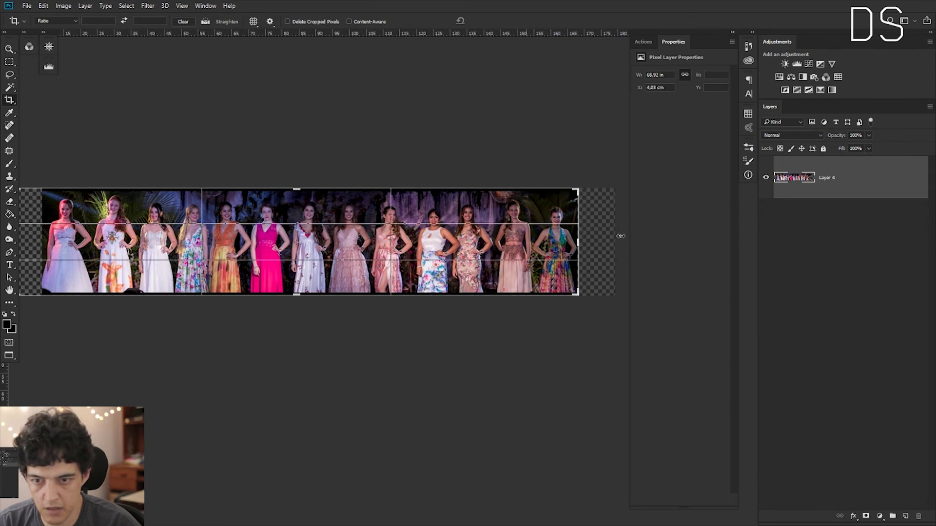
drag(198, 345, 249, 341)
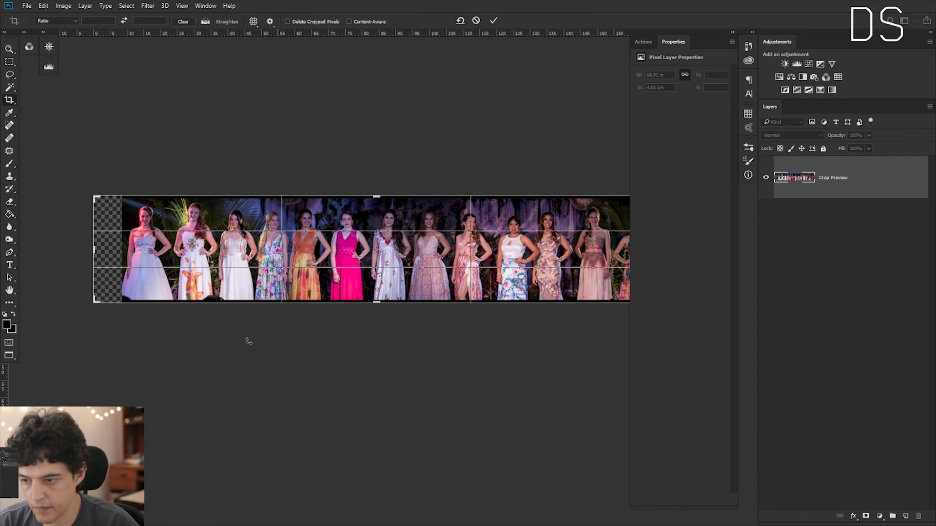
drag(94, 248, 108, 248)
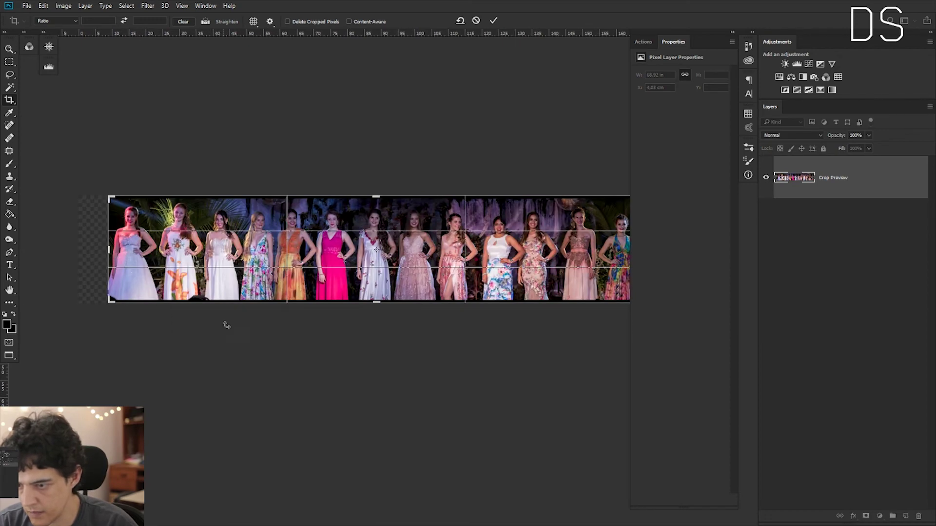
Adjust the crop's right edge to a width of 158,98 cm and apply the crop.
drag(470, 334, 293, 331)
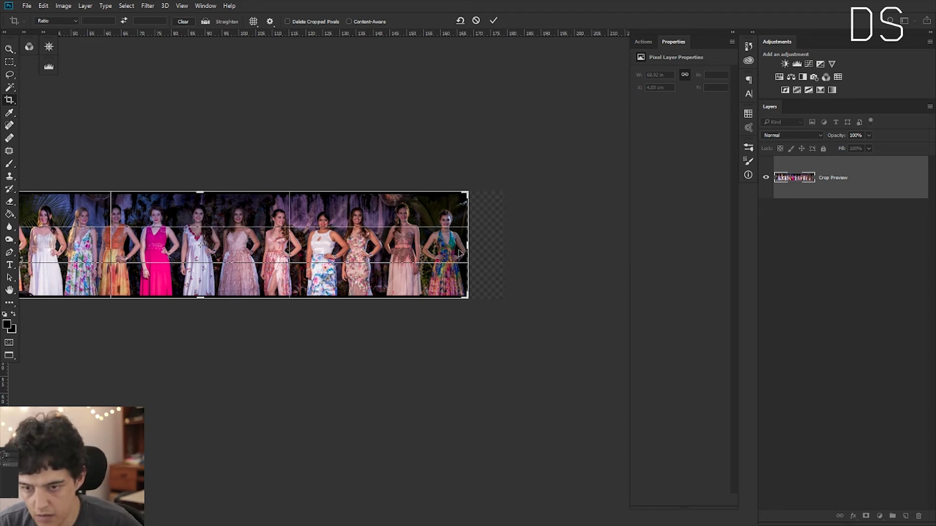
click(466, 246)
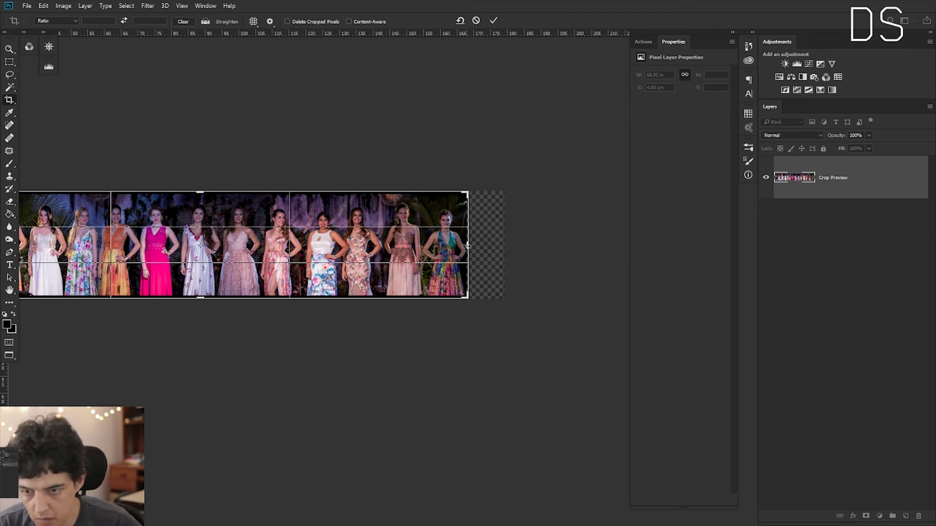
drag(466, 246, 464, 246)
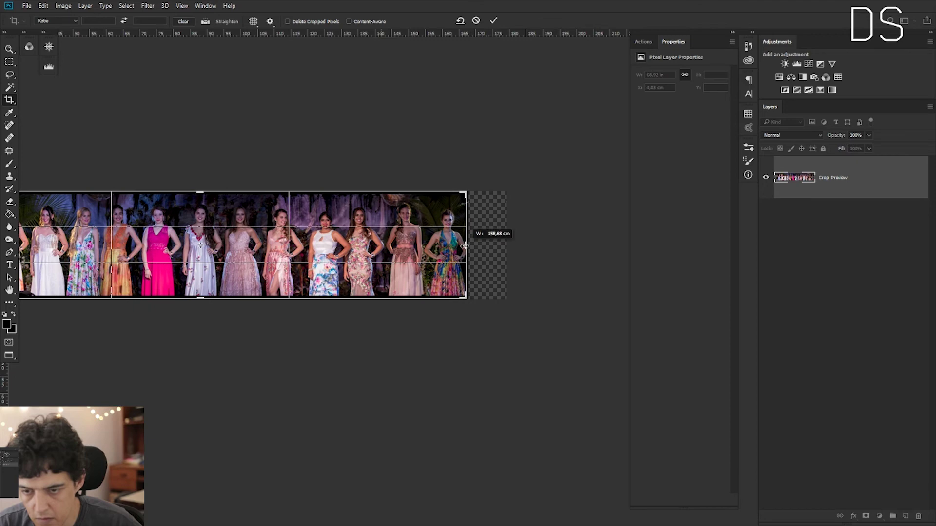
drag(465, 246, 466, 246)
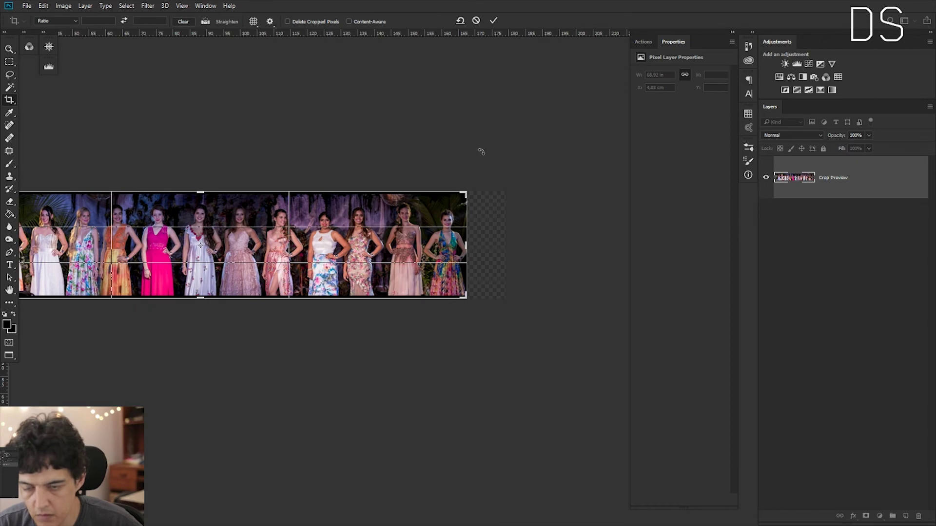
click(494, 20)
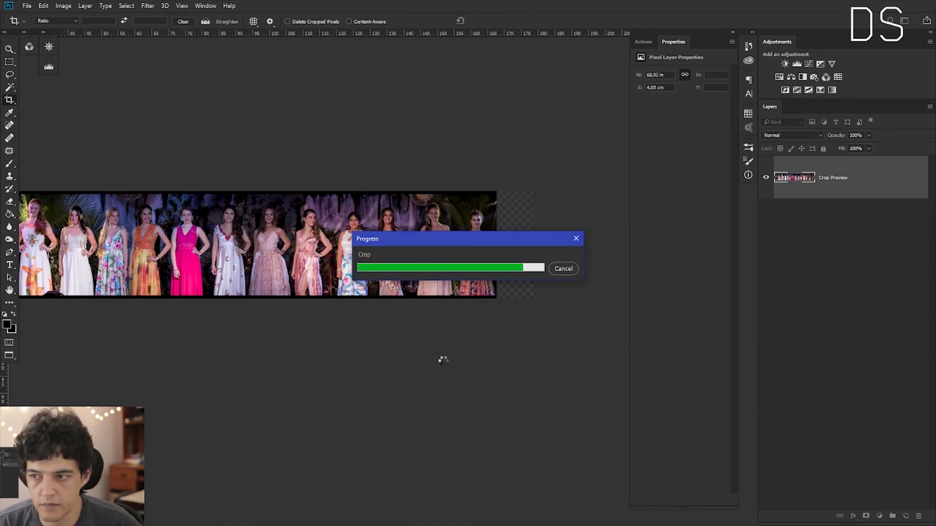
key(ctrl+0)
key(Tab)
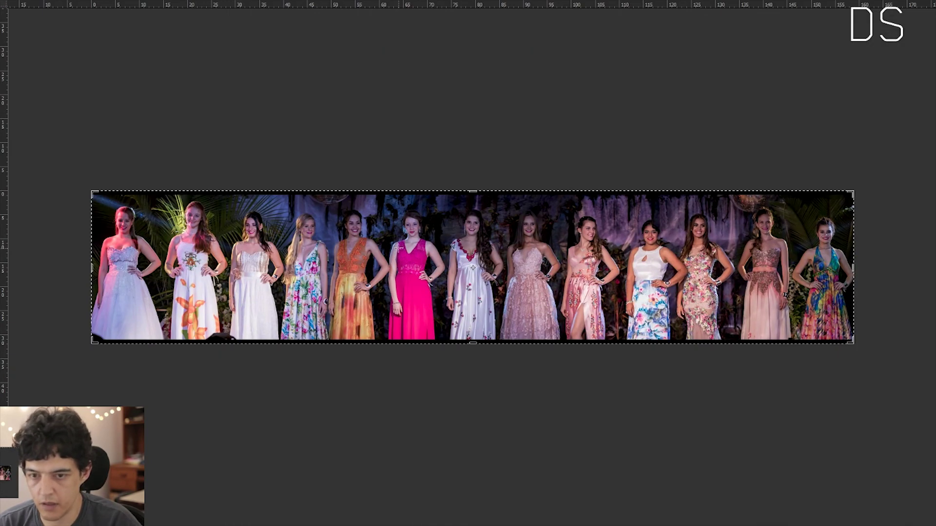
scroll(453, 255, up, 1)
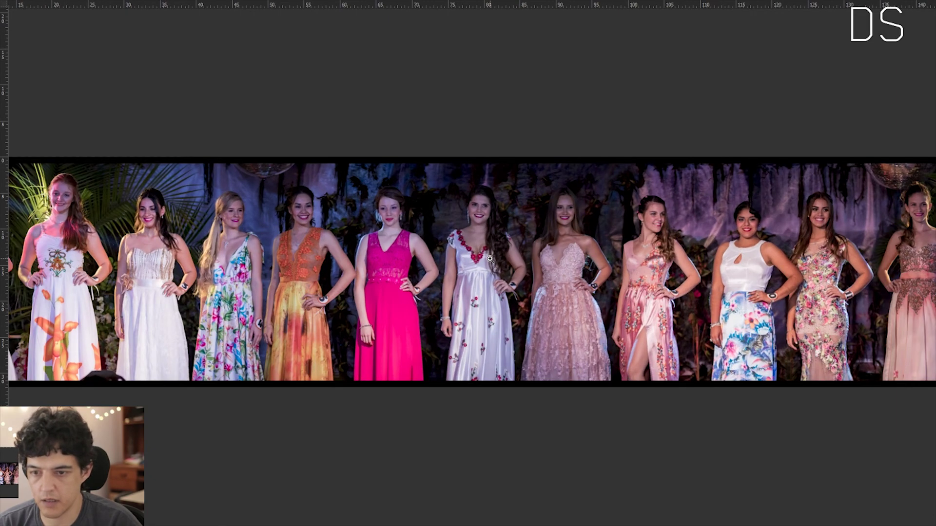
scroll(490, 260, down, 2)
scroll(477, 258, up, 1)
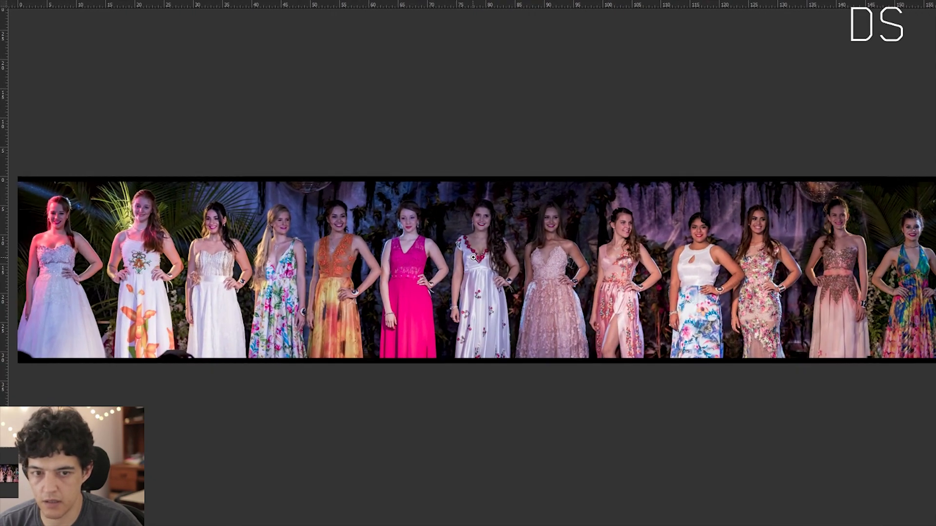
scroll(420, 268, up, 1)
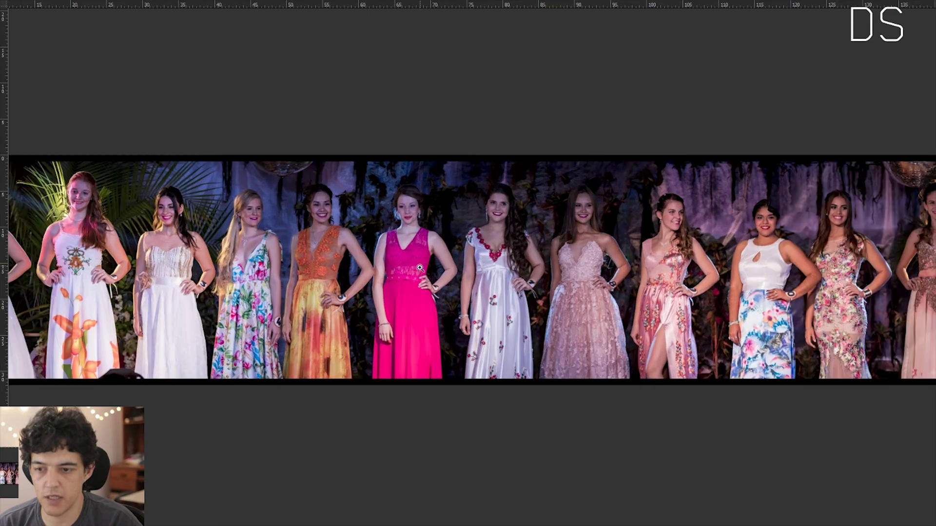
scroll(420, 268, up, 1)
scroll(420, 268, up, 1)
scroll(522, 247, down, 1)
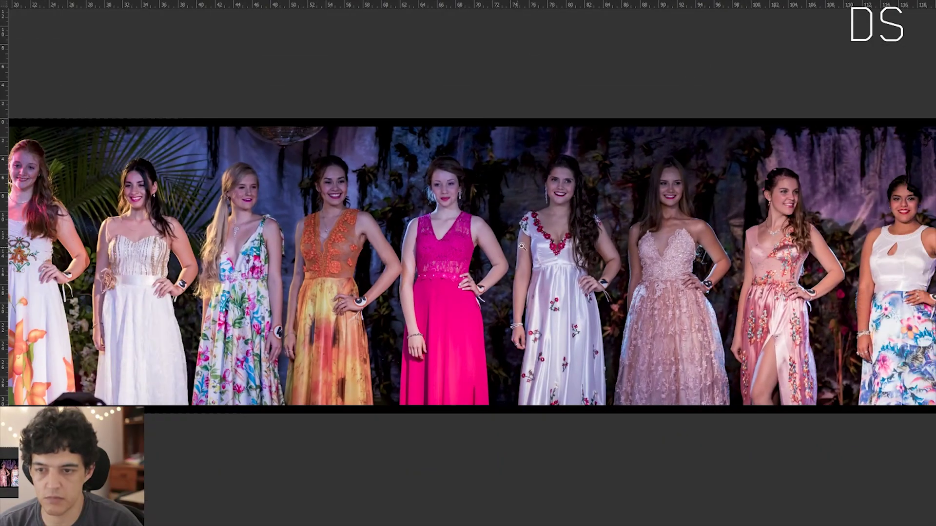
key(ctrl+a)
drag(238, 277, 418, 288)
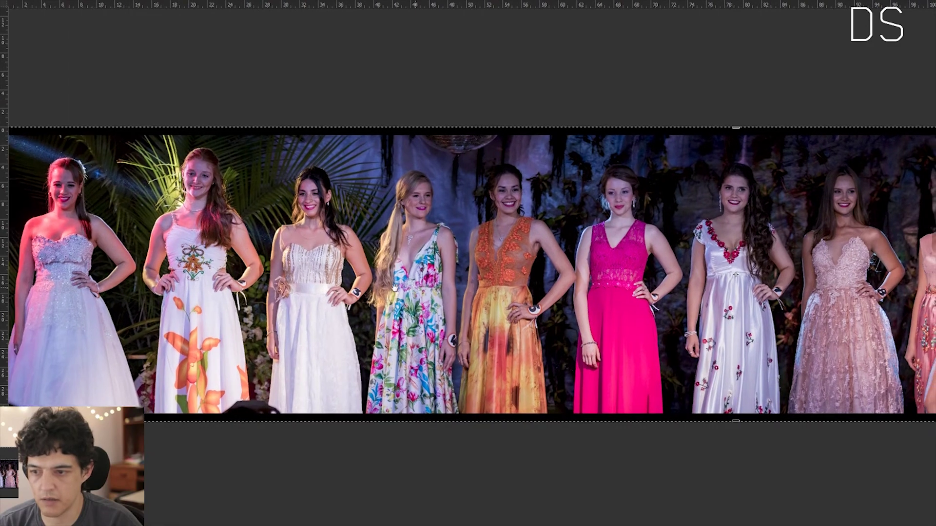
scroll(418, 287, right, 5)
scroll(417, 283, right, 3)
scroll(418, 281, right, 3)
scroll(424, 278, right, 1)
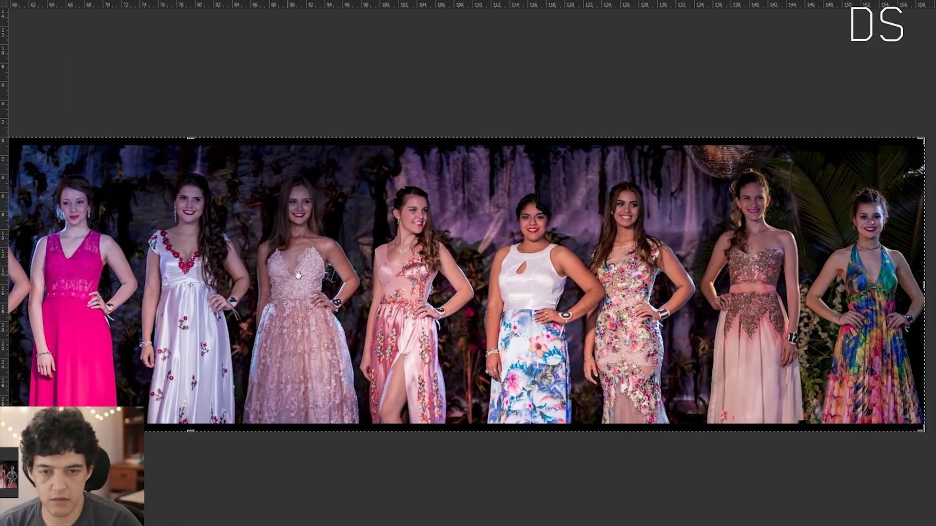
scroll(463, 268, left, 4)
drag(479, 263, 438, 267)
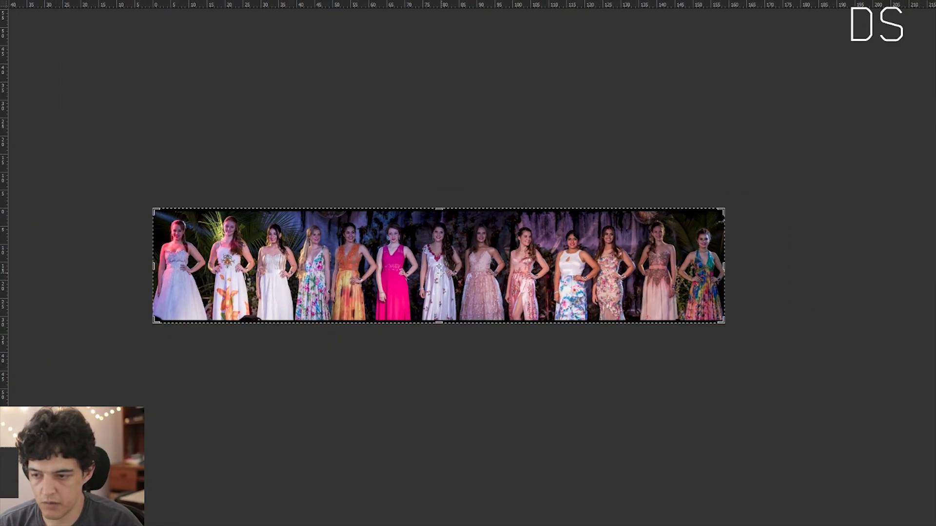
key(f)
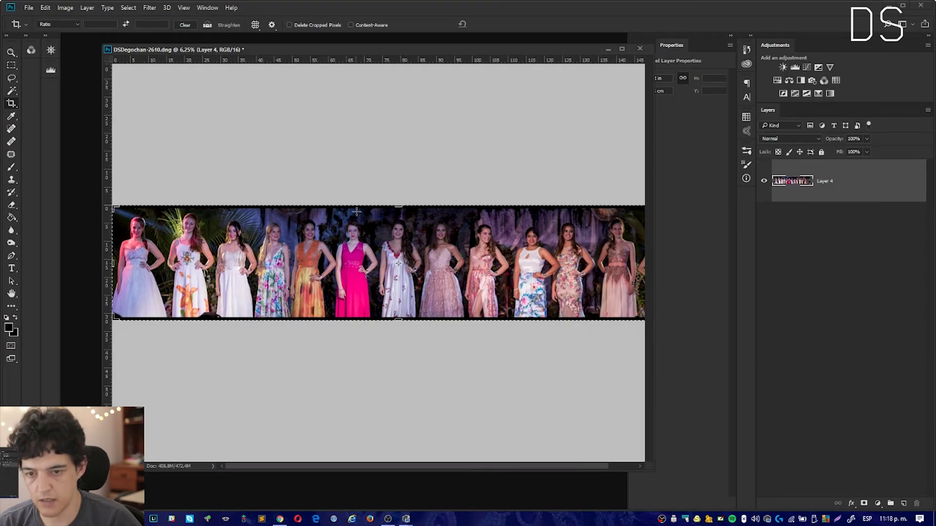
Enlarge the canvas to 4500 pixels tall, anchored at the top centre.
drag(436, 276, 443, 270)
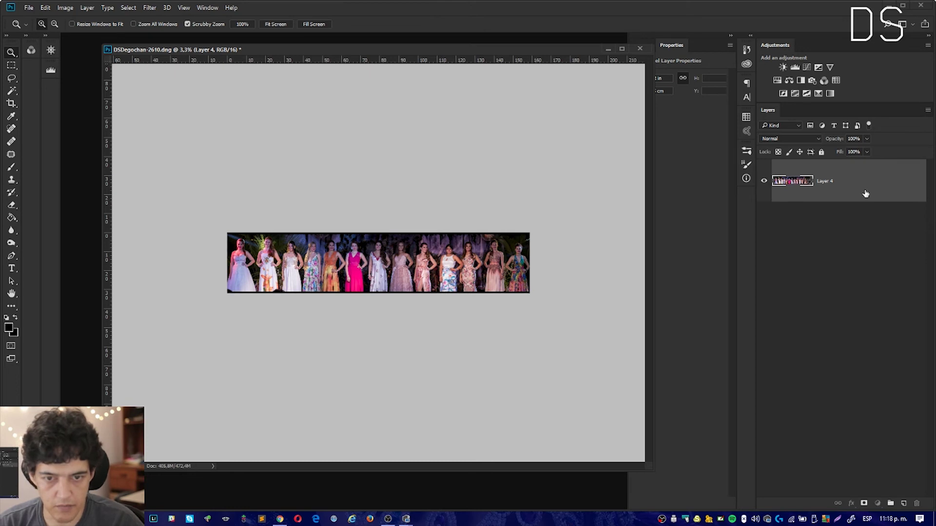
click(65, 8)
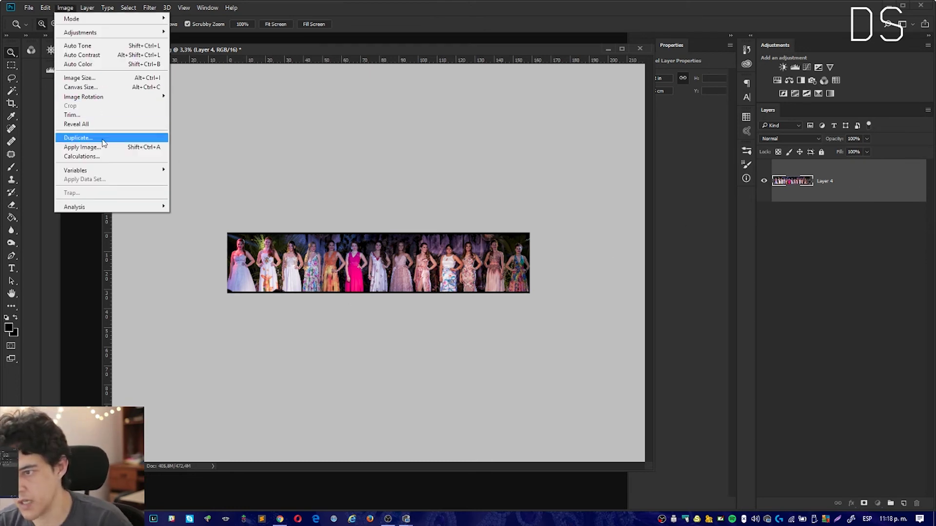
click(91, 88)
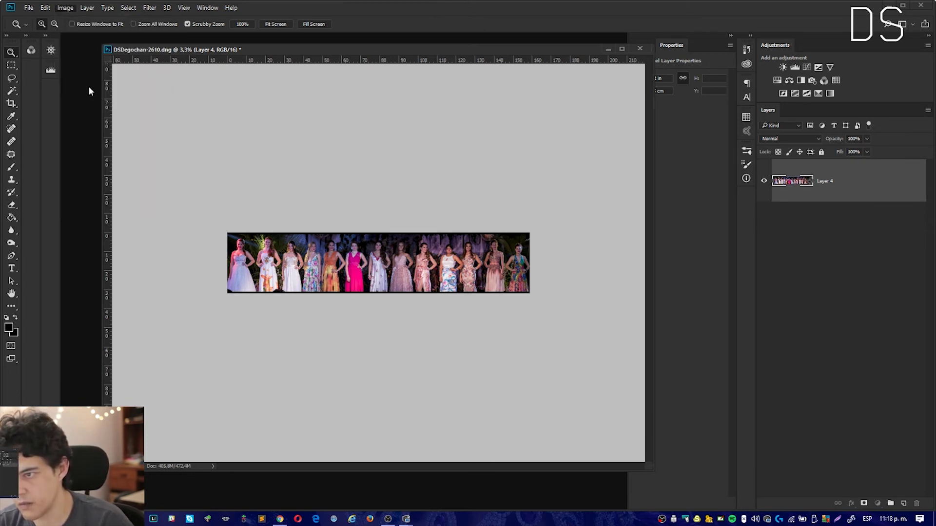
click(462, 222)
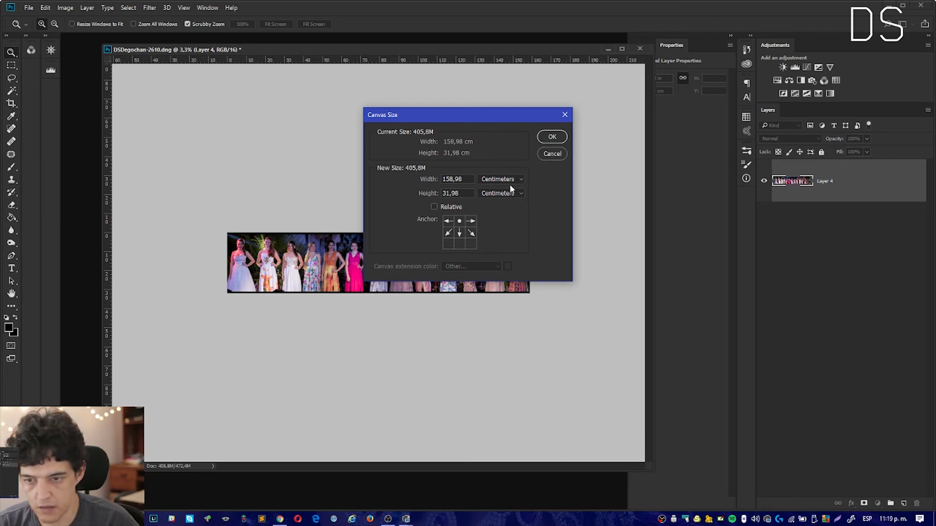
click(511, 181)
click(516, 181)
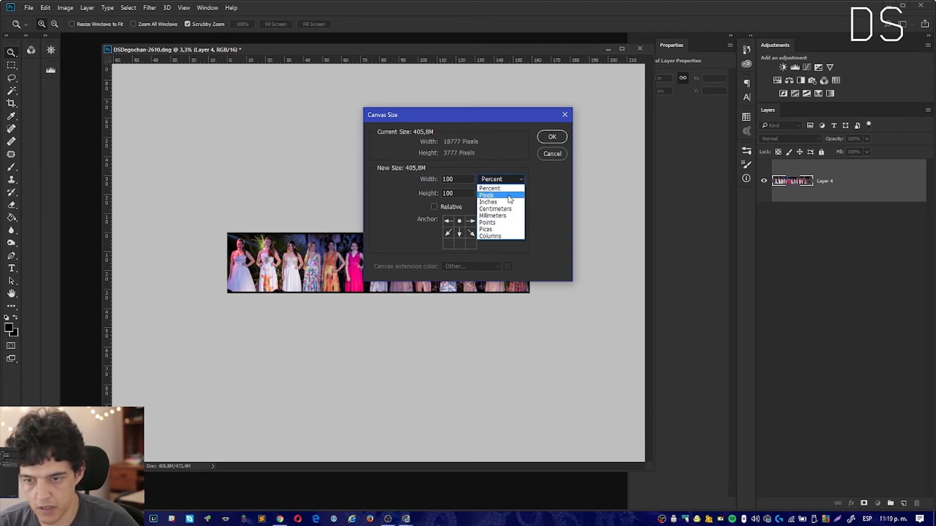
click(487, 195)
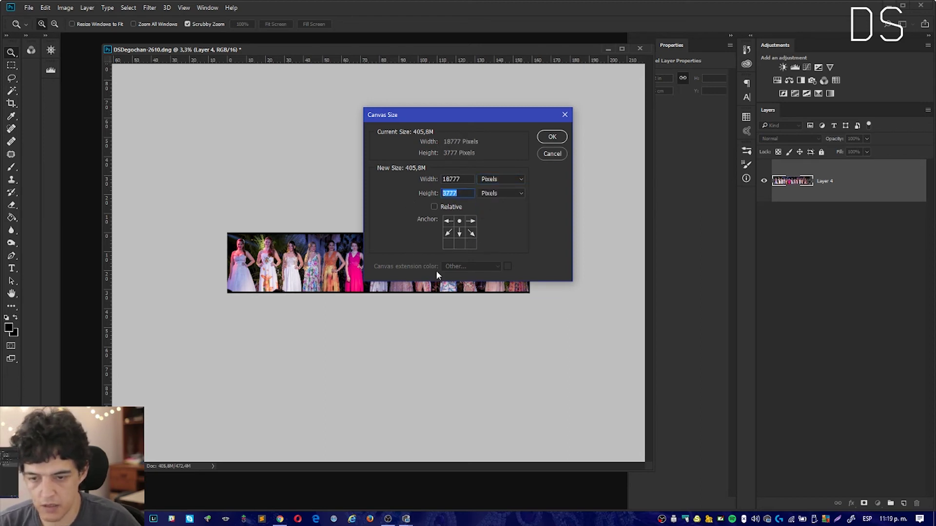
text(45)
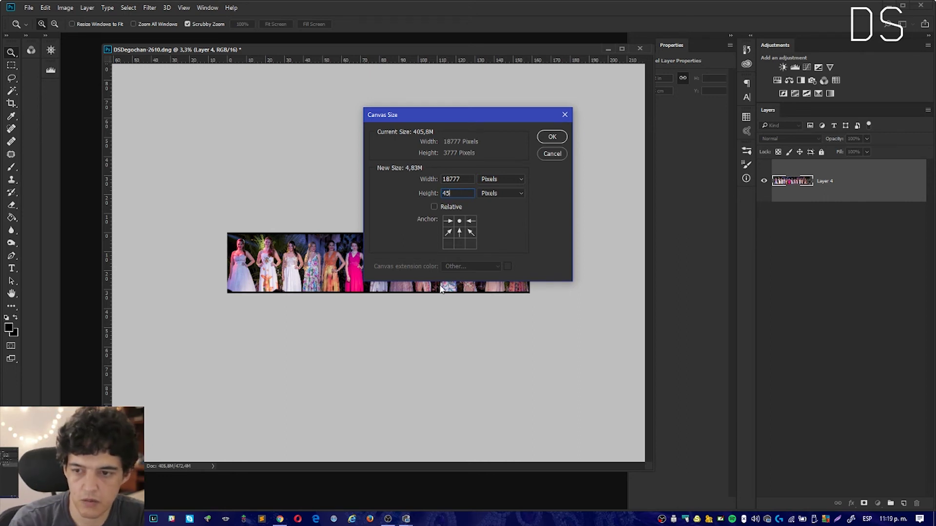
text(00)
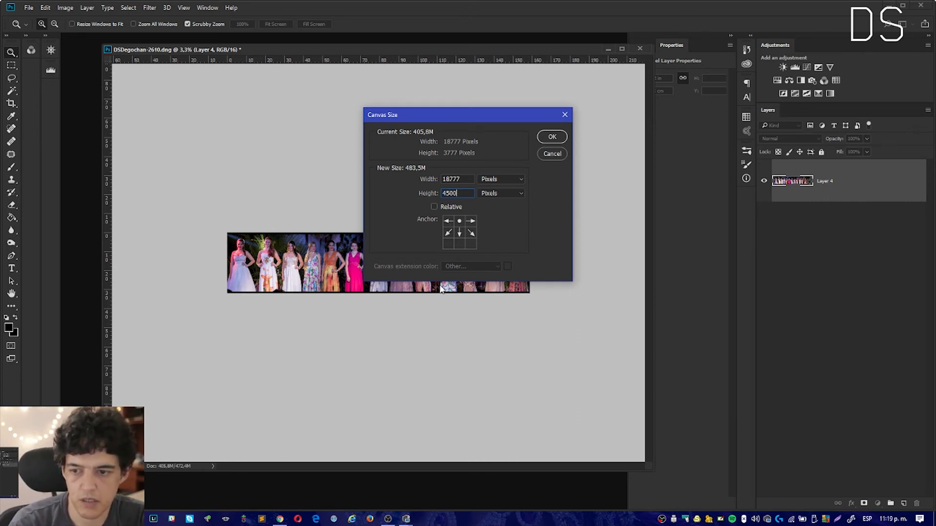
key(Return)
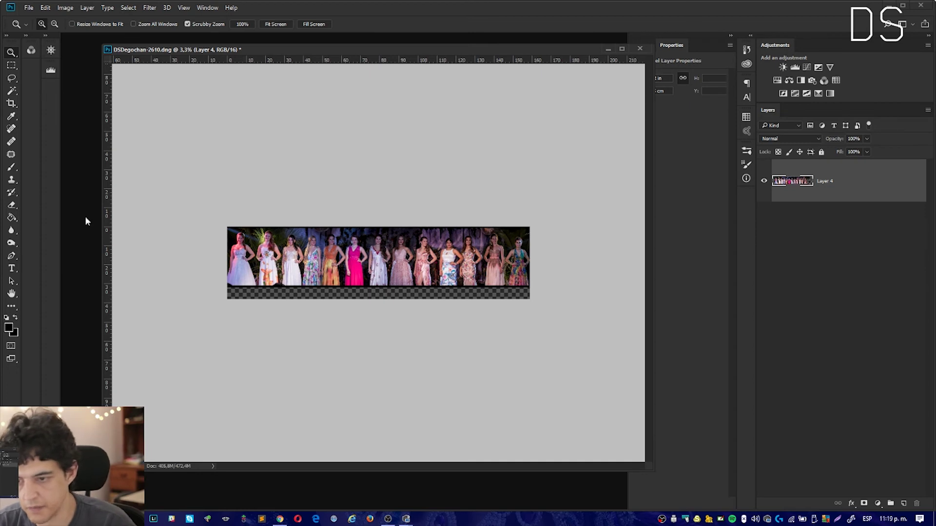
Create a new Layer 5 and place it beneath Layer 4.
click(13, 169)
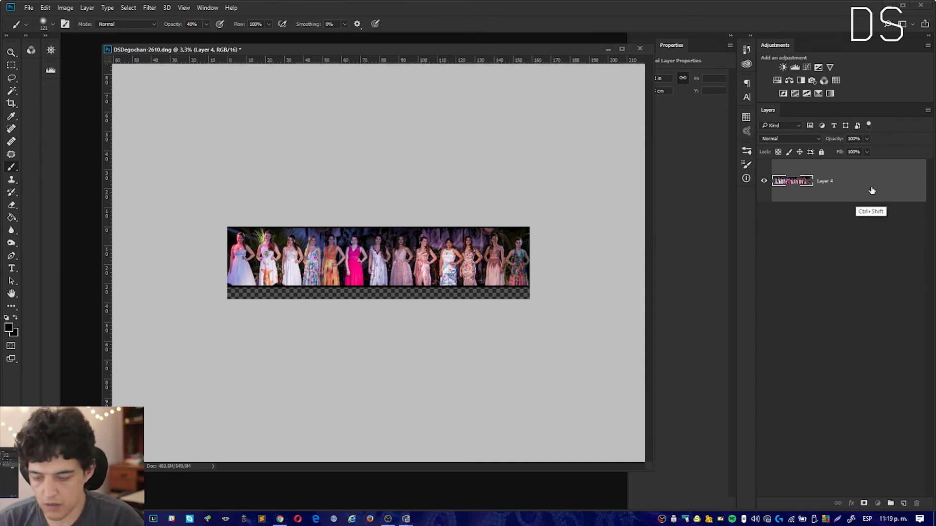
key(ctrl+shift+n)
key(Return)
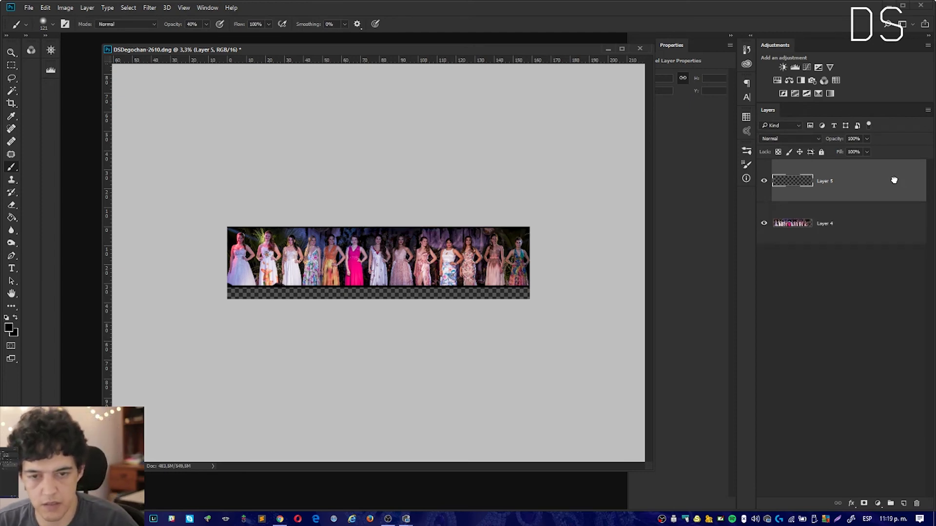
drag(820, 201, 841, 276)
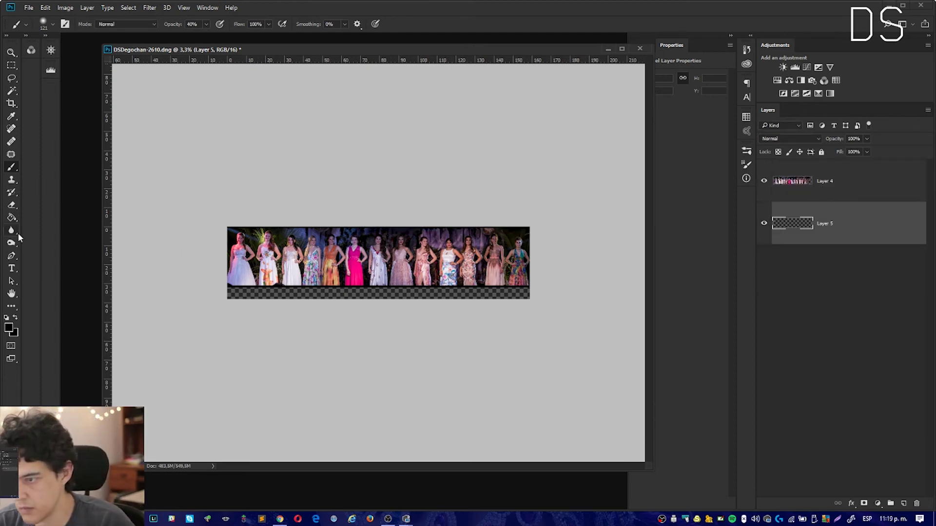
Fill Layer 5's empty bottom band with black, then select Layer 4.
click(11, 218)
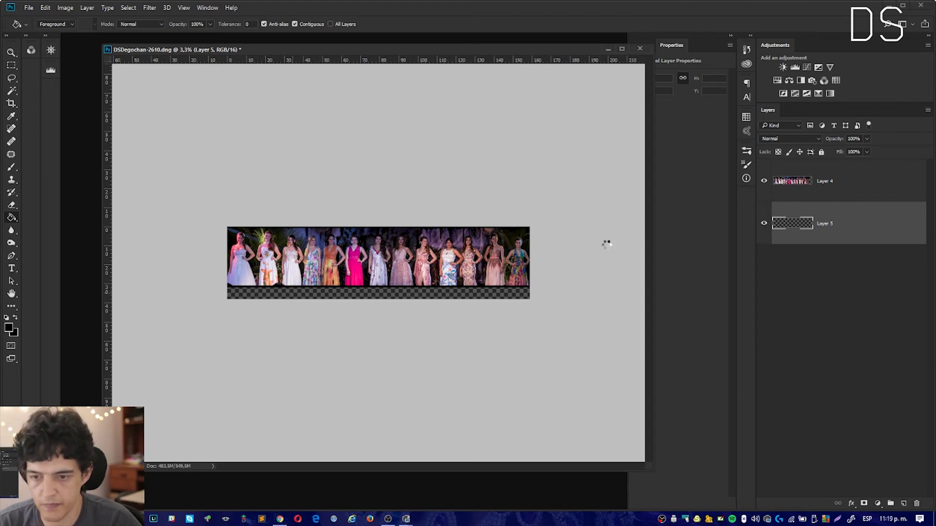
key(z)
drag(434, 278, 456, 275)
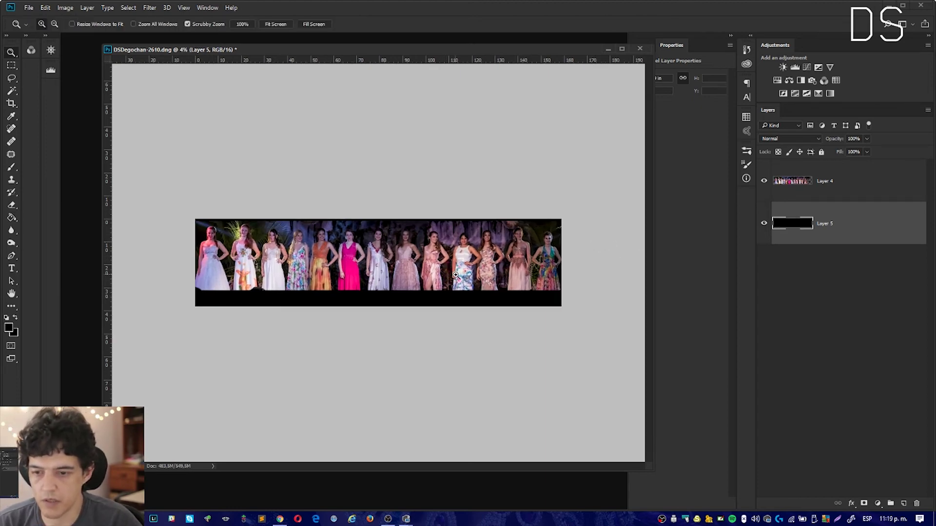
alt+click(504, 278)
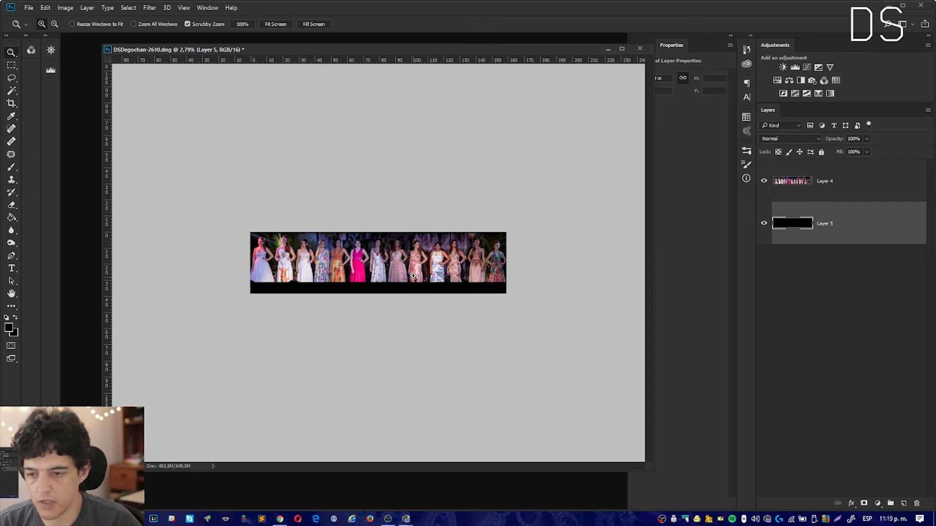
click(423, 270)
key(g)
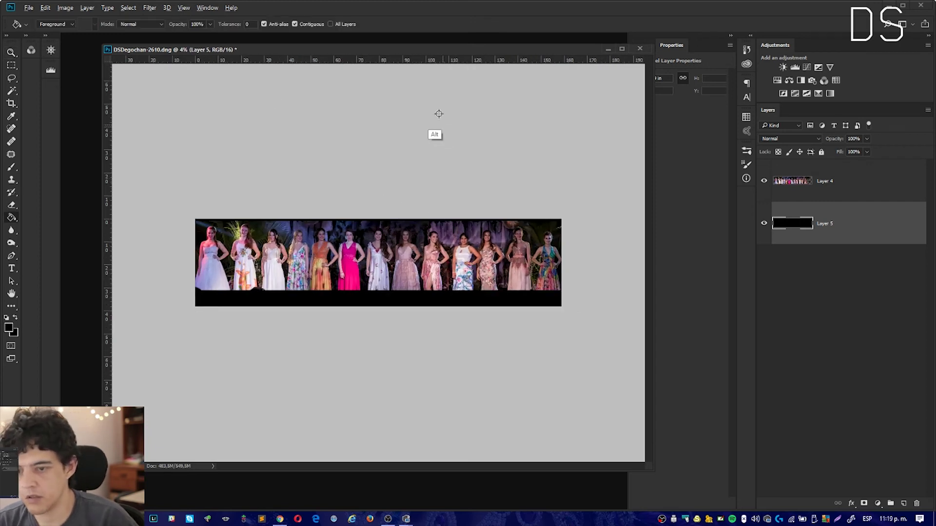
click(877, 188)
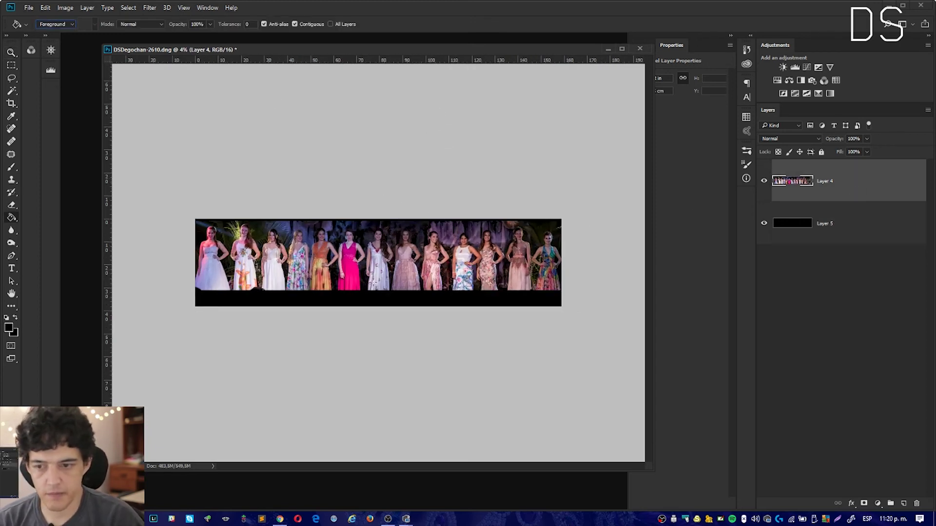
Draw a paragraph text box across the black band, then switch to the Flayer1 folder.
key(alt+Tab)
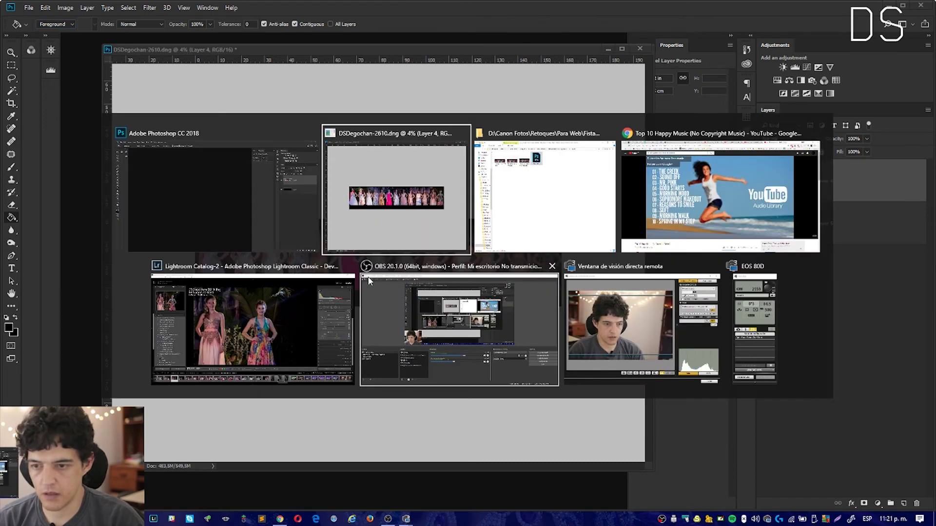
key(t)
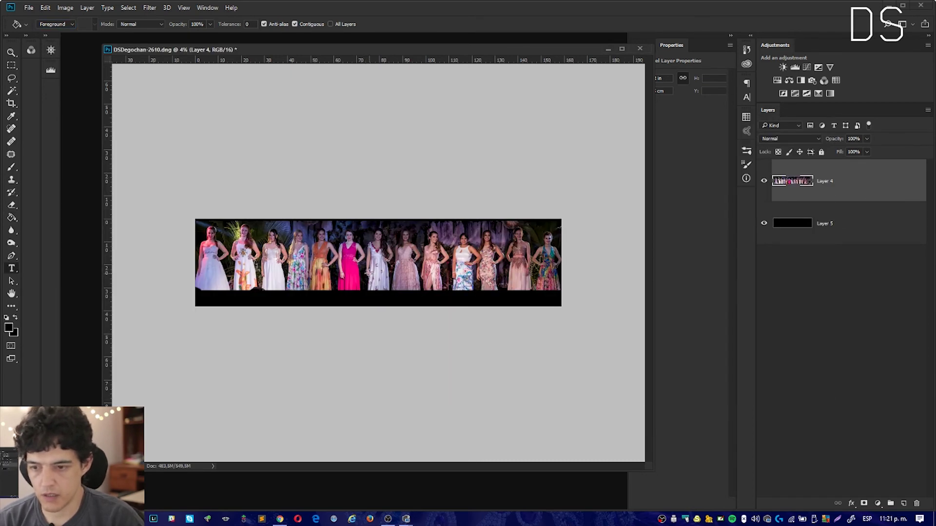
key(alt+Tab)
drag(195, 276, 562, 306)
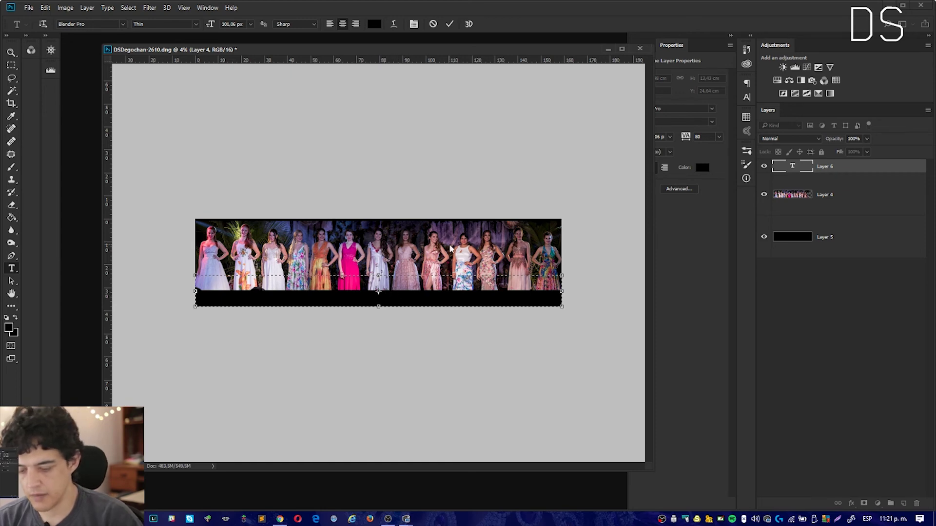
key(alt+Tab)
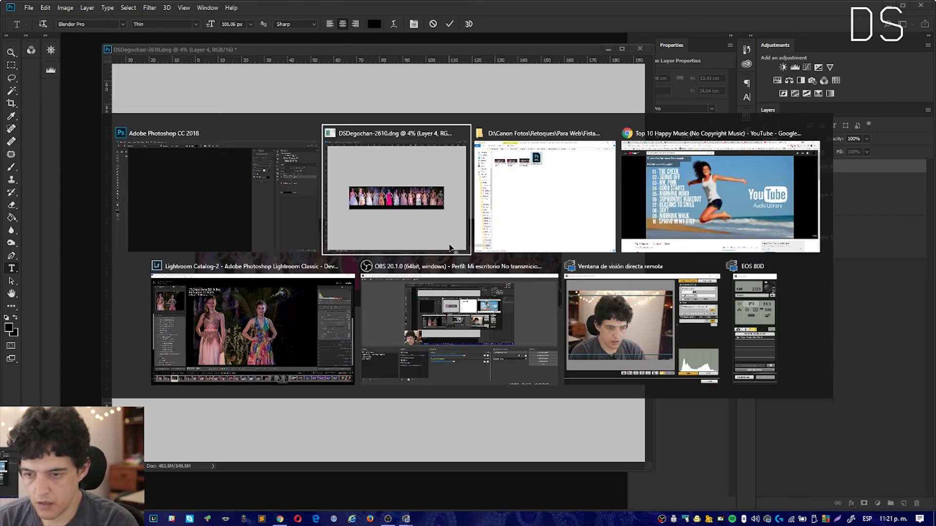
key(alt+Tab)
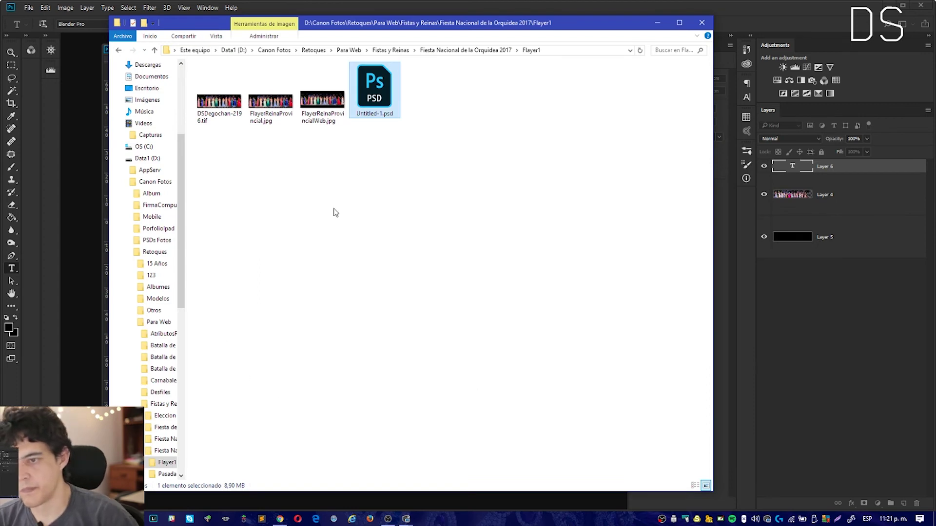
View FlayerReinaProvincial.jpg as a reference, close it, and return to Photoshop.
click(267, 106)
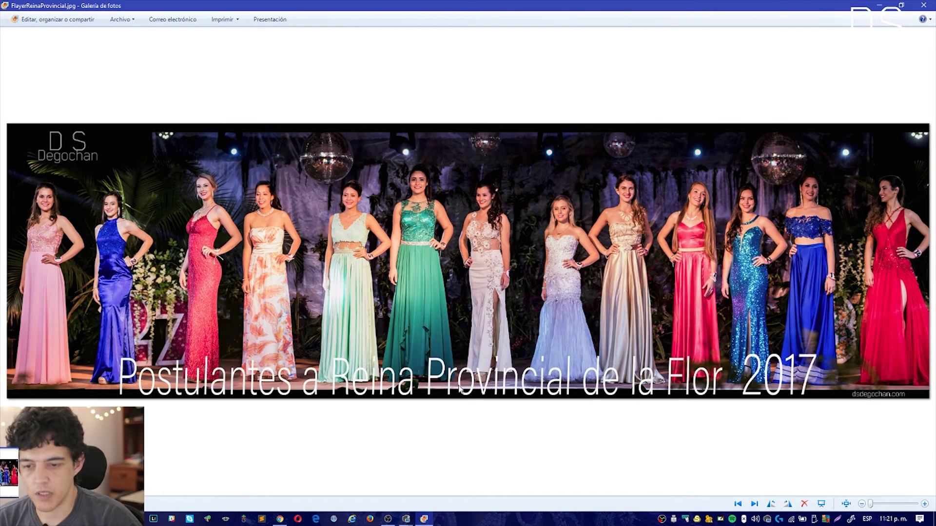
click(925, 5)
key(alt+Tab)
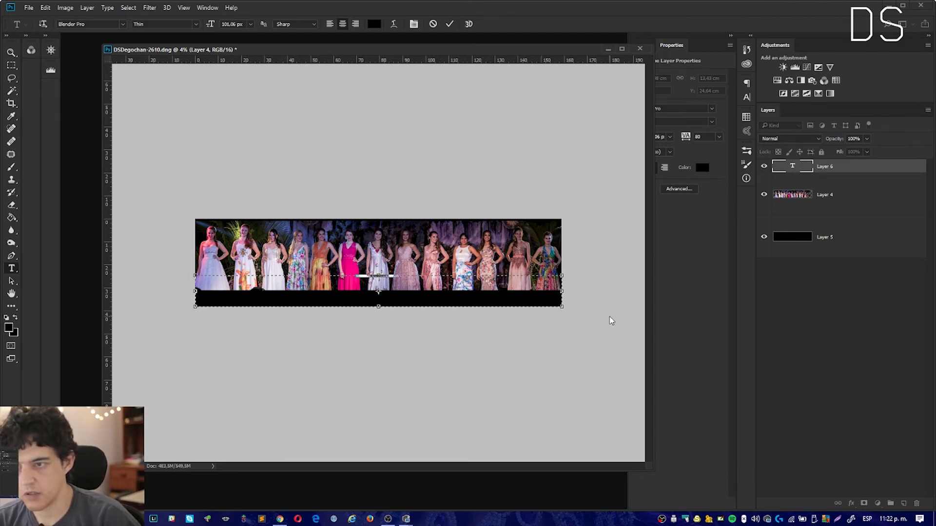
Set the title text to white at 701.06 px and commit it.
click(374, 24)
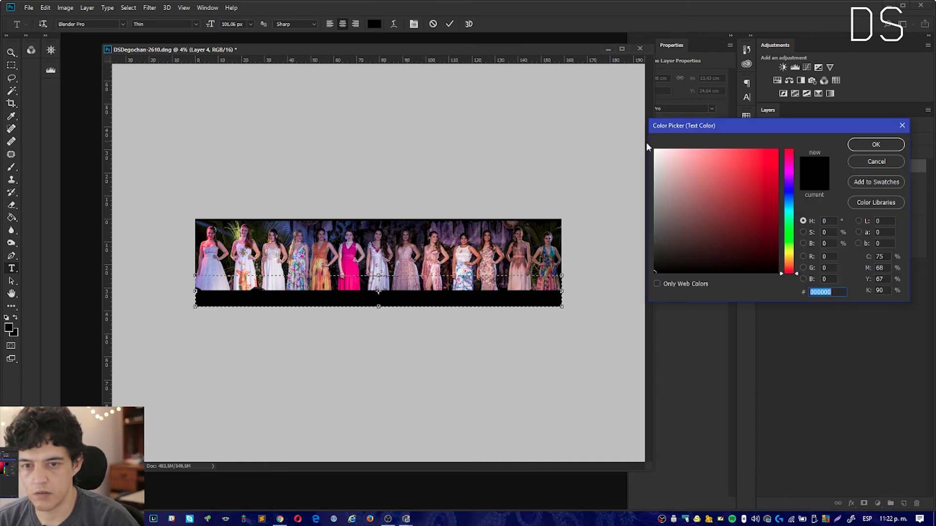
drag(656, 151, 652, 148)
click(876, 144)
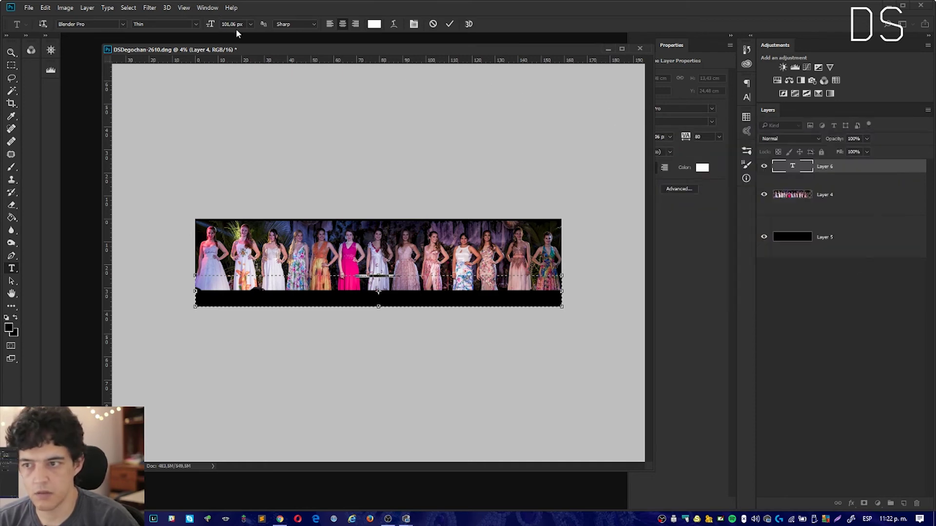
mouse_move(211, 24)
mouse_down()
mouse_move(344, 11)
mouse_move(415, 26)
mouse_up()
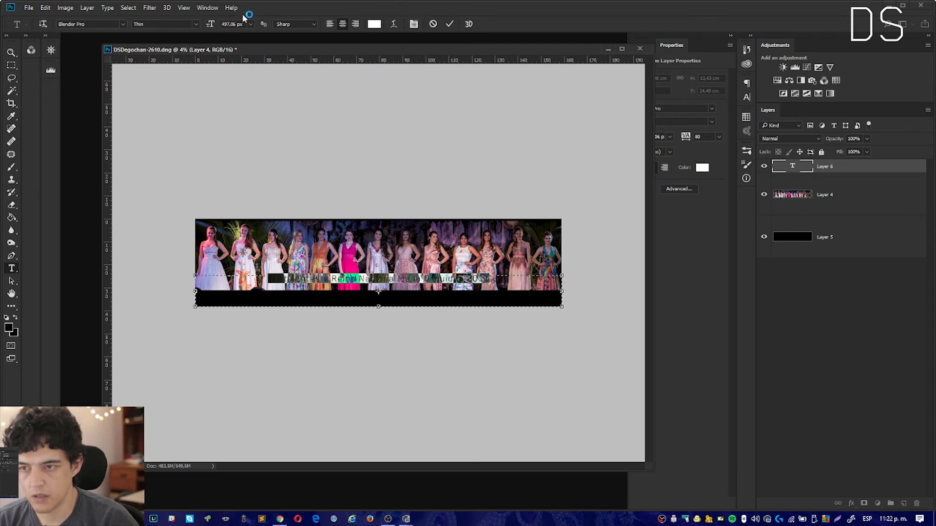
drag(246, 16, 301, 16)
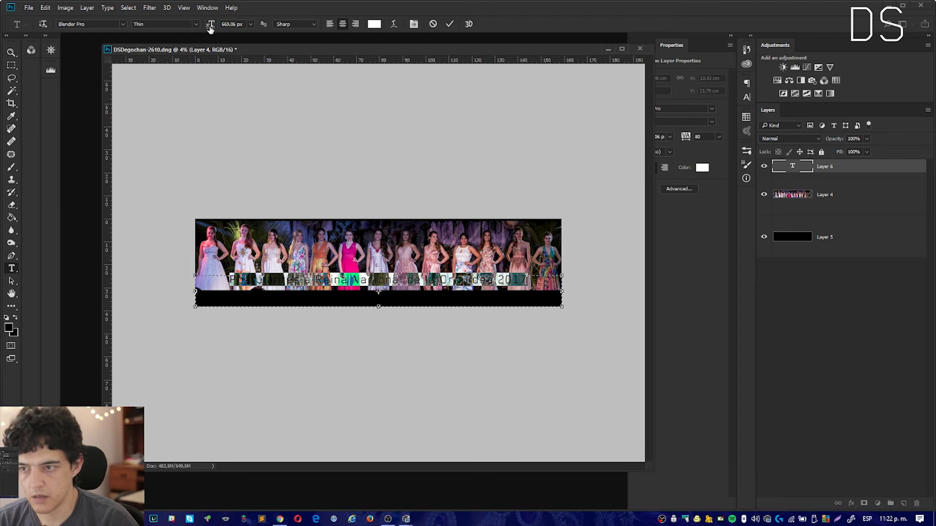
drag(210, 28, 222, 25)
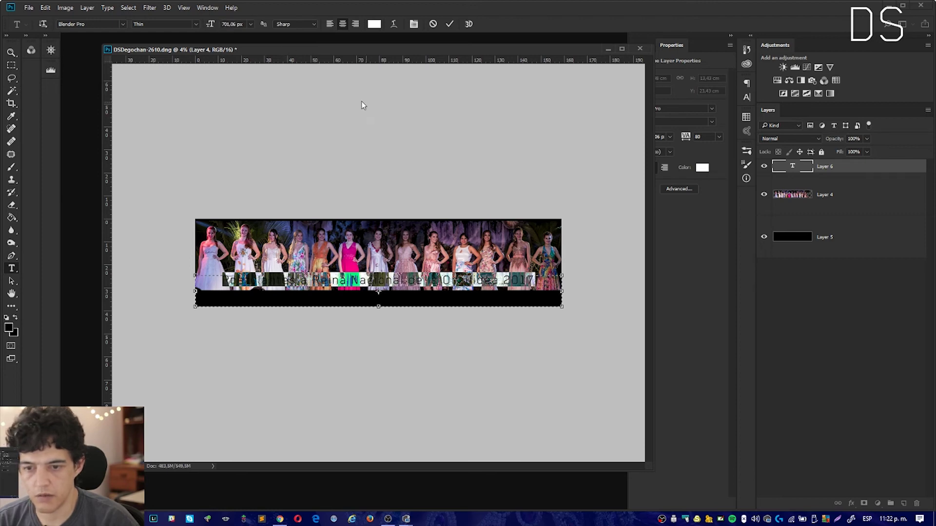
click(449, 24)
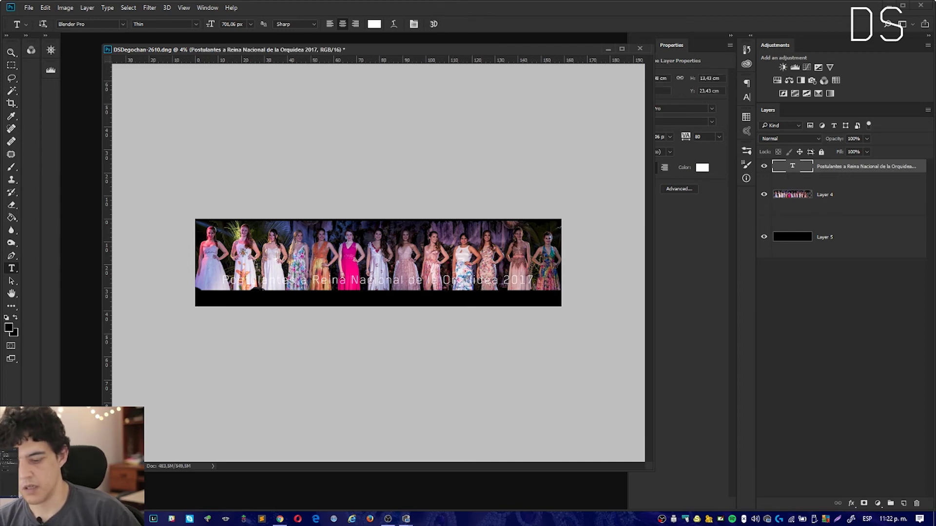
Nudge the title down into the black band.
key(v)
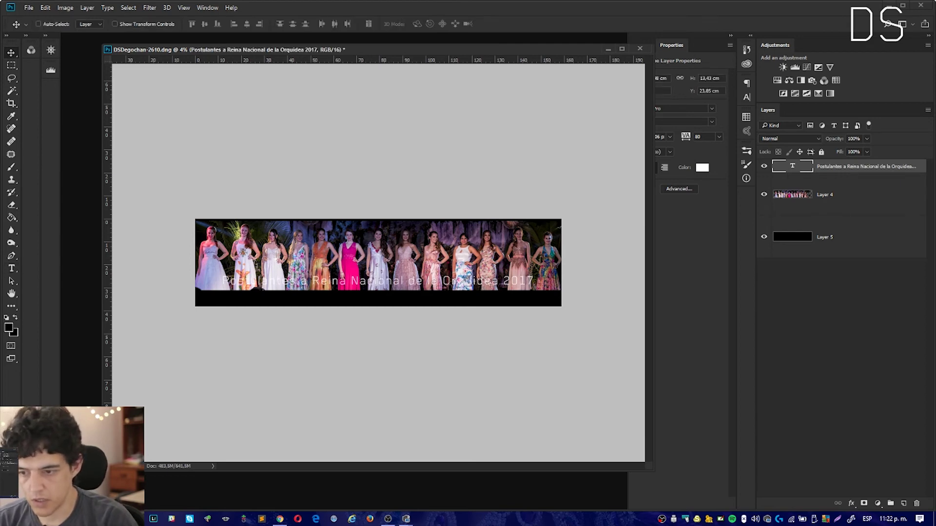
key(shift+Down)
key(shift+Down)
key(shift+Down)
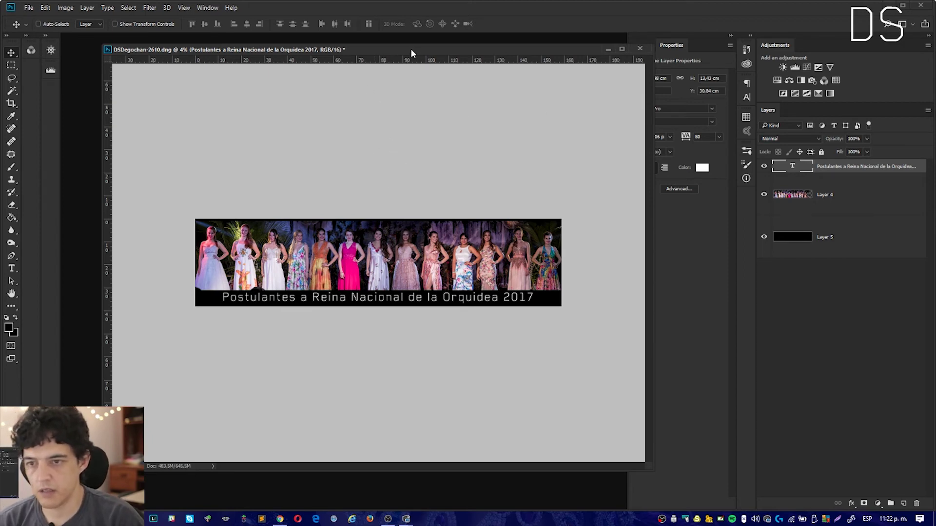
drag(413, 49, 381, 54)
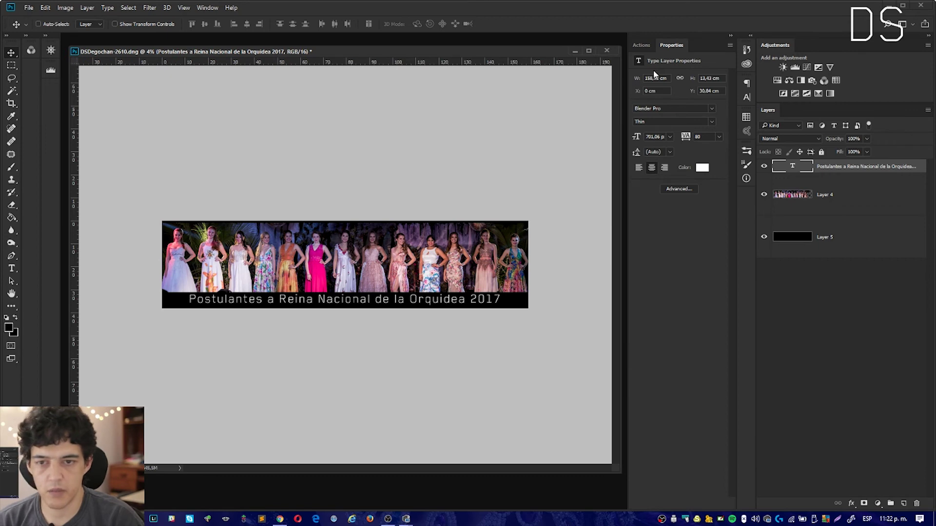
Add the DS signature layers and hide the orange Barra signature bar.
click(642, 45)
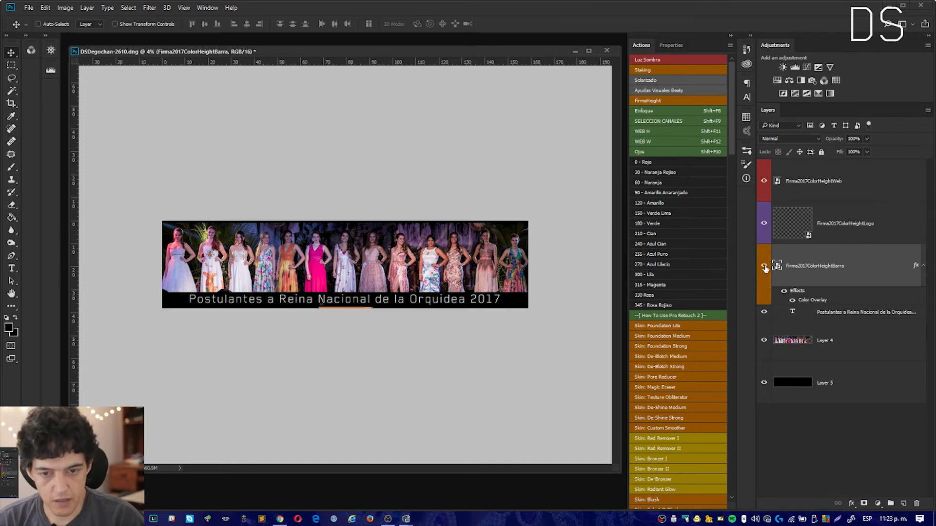
click(764, 264)
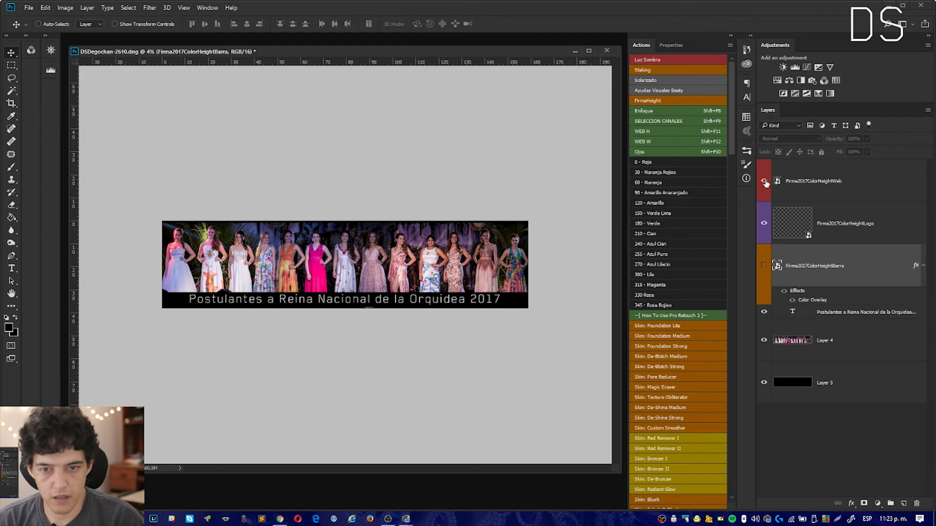
click(764, 182)
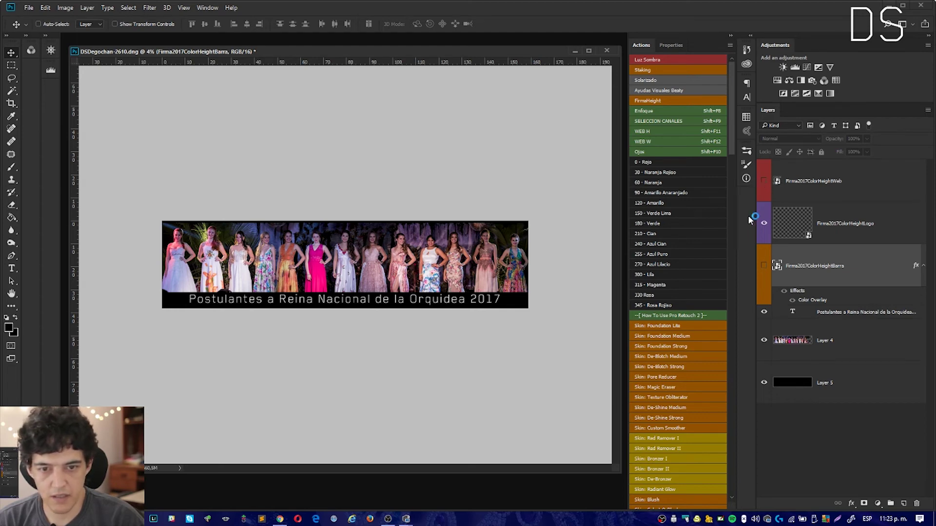
click(764, 225)
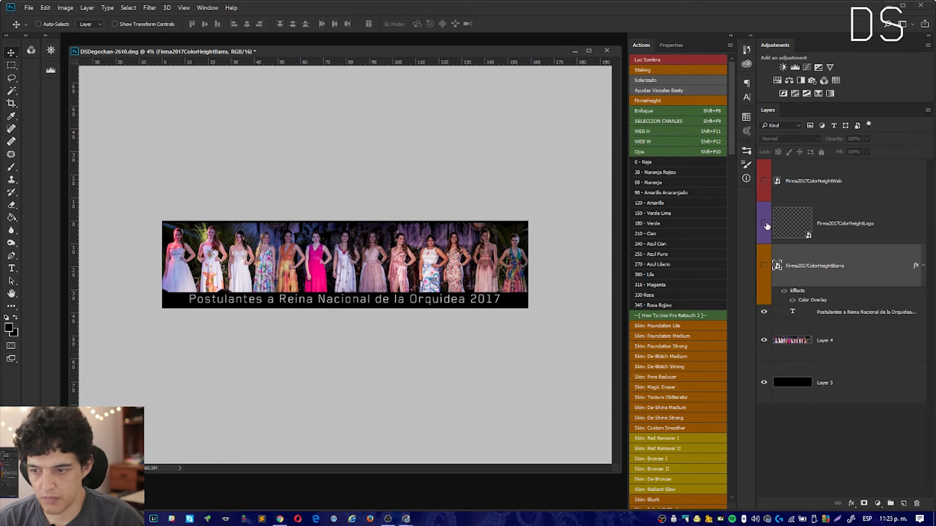
click(764, 224)
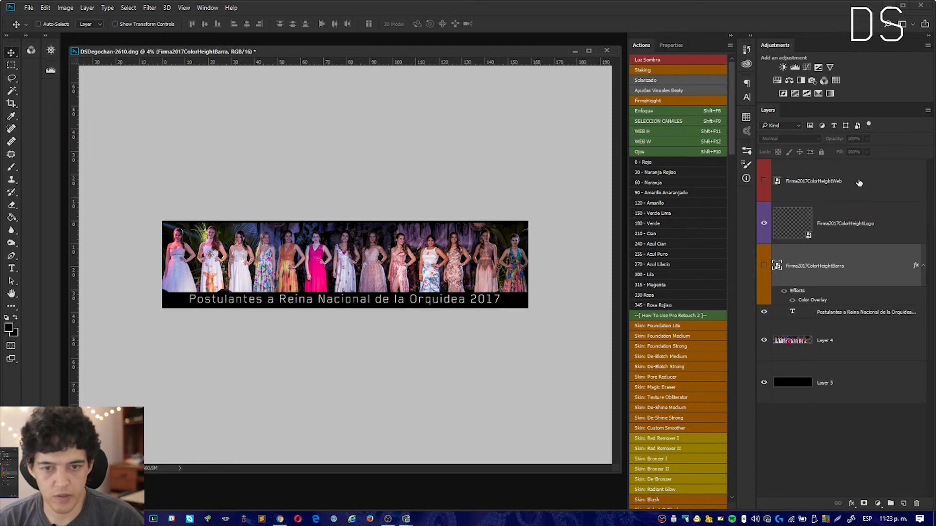
Group the Firma2017 logo and web signature layers into Group 1.
click(859, 184)
click(899, 223)
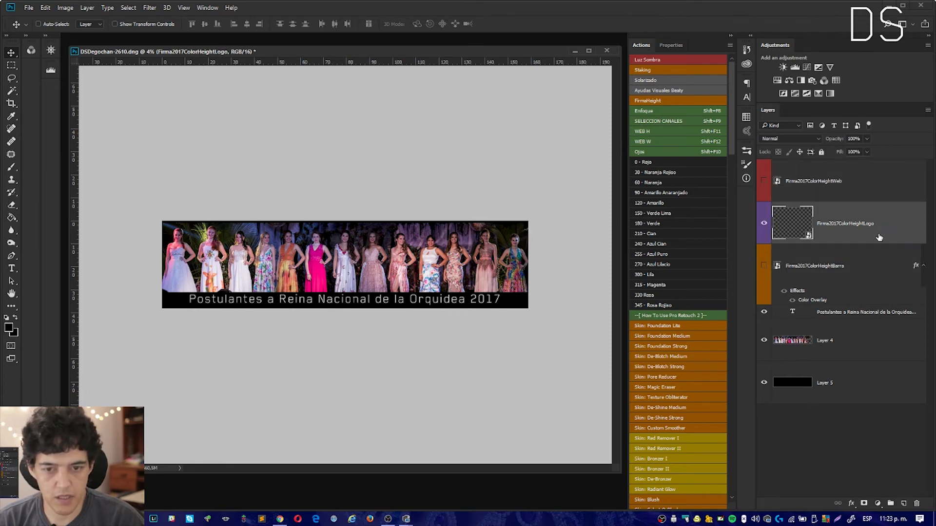
ctrl+click(879, 189)
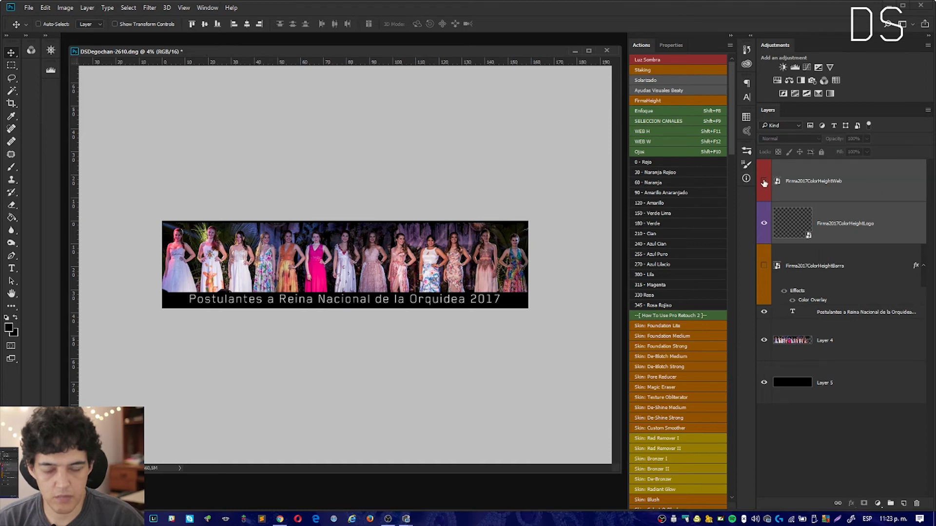
click(763, 182)
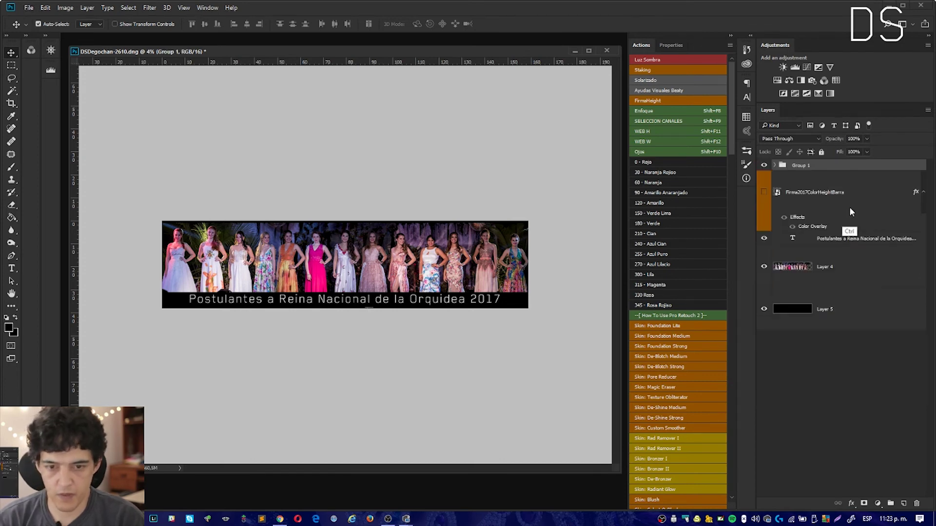
key(ctrl+g)
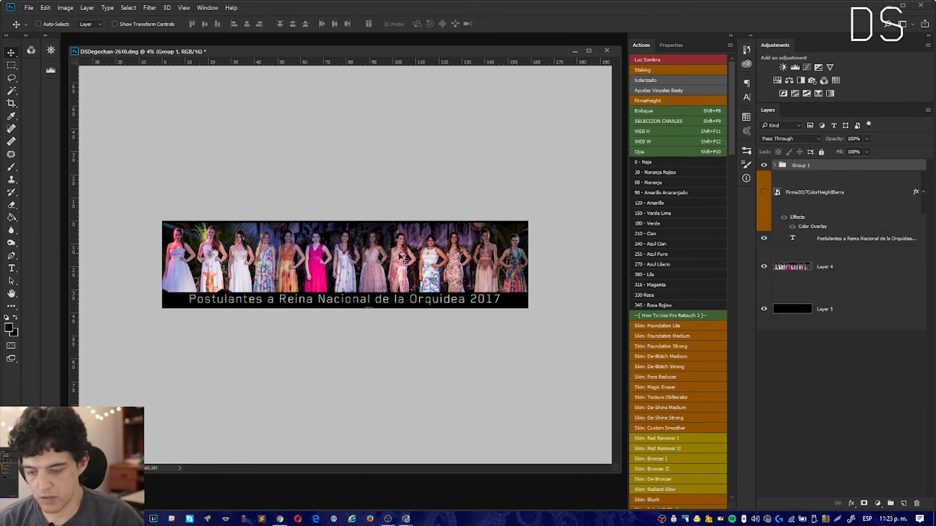
Scale the signature group up proportionally with Free Transform.
key(m)
right_click(411, 254)
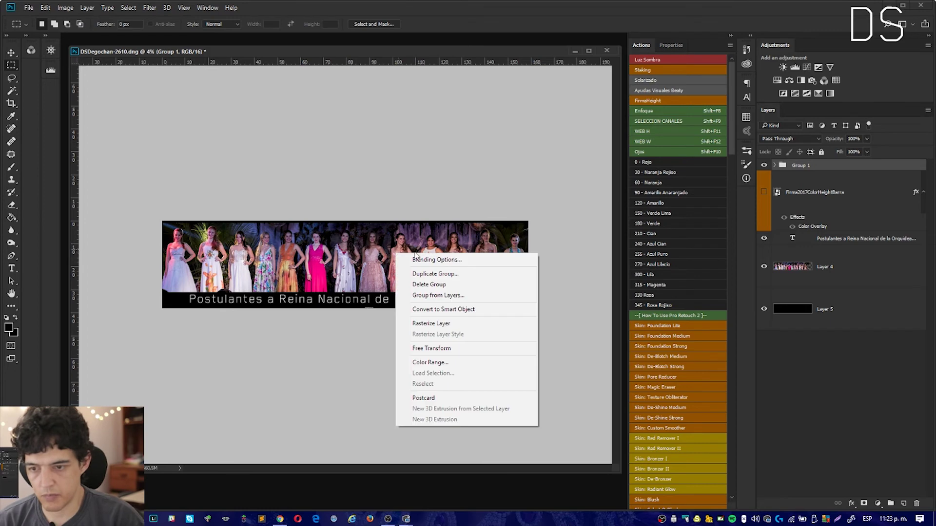
click(445, 348)
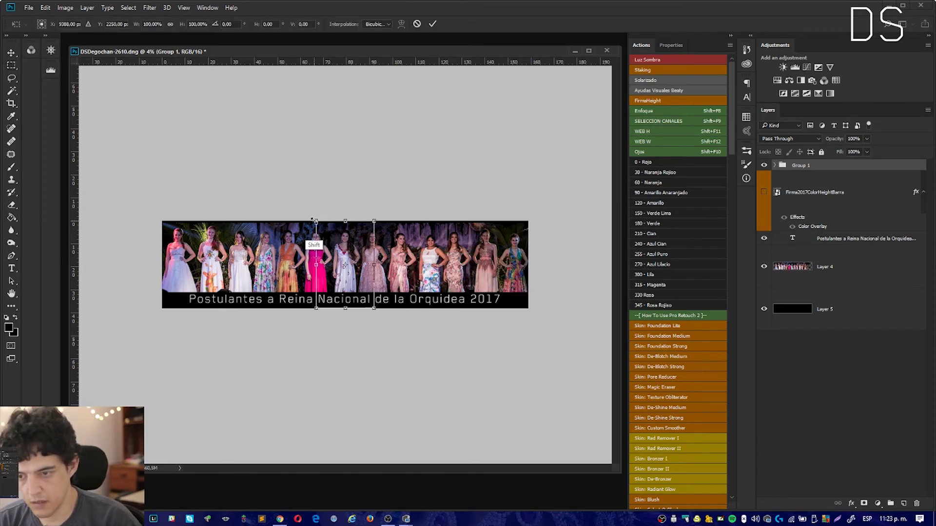
mouse_move(316, 221)
mouse_down()
mouse_move(230, 178)
mouse_move(105, 141)
mouse_up()
click(432, 24)
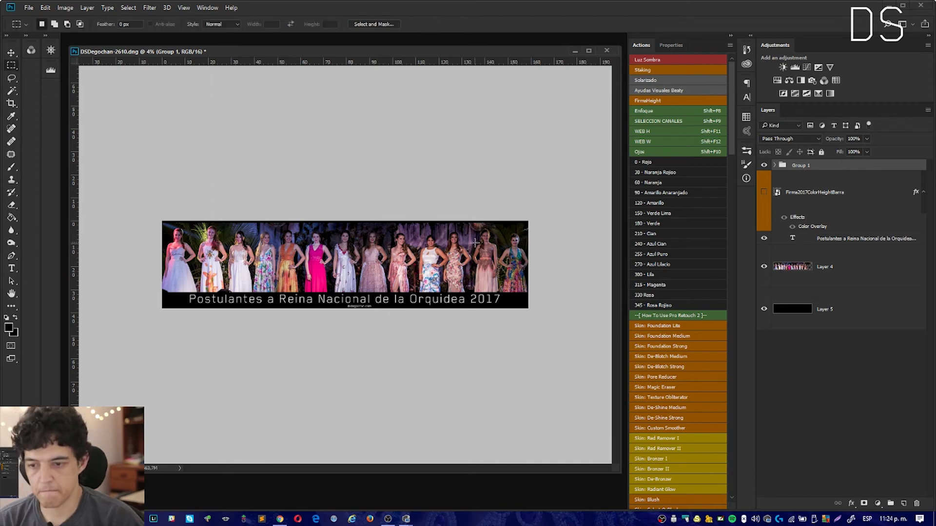
Expand Group 1 and reposition the Firma2017ColorHeightLogo layer on the flyer.
key(ctrl+plus)
key(ctrl+plus)
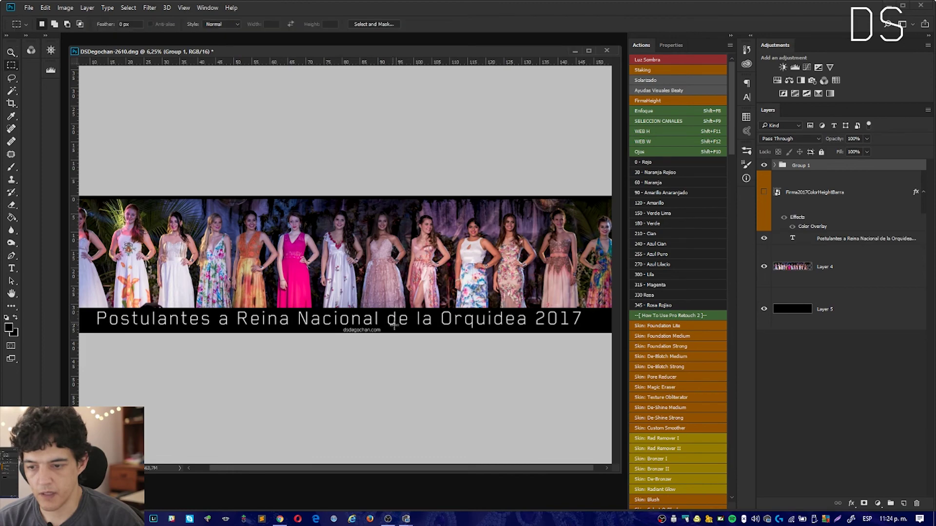
key(z)
click(374, 333)
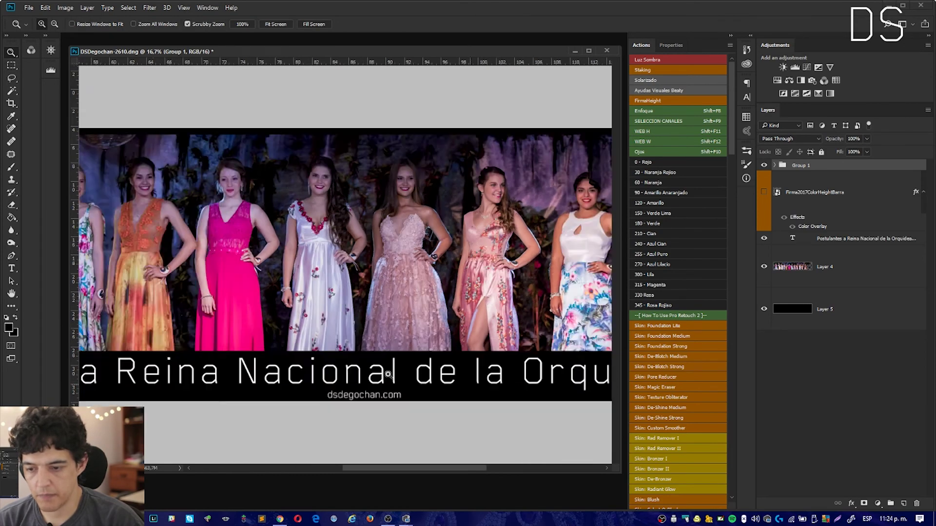
drag(388, 374, 351, 283)
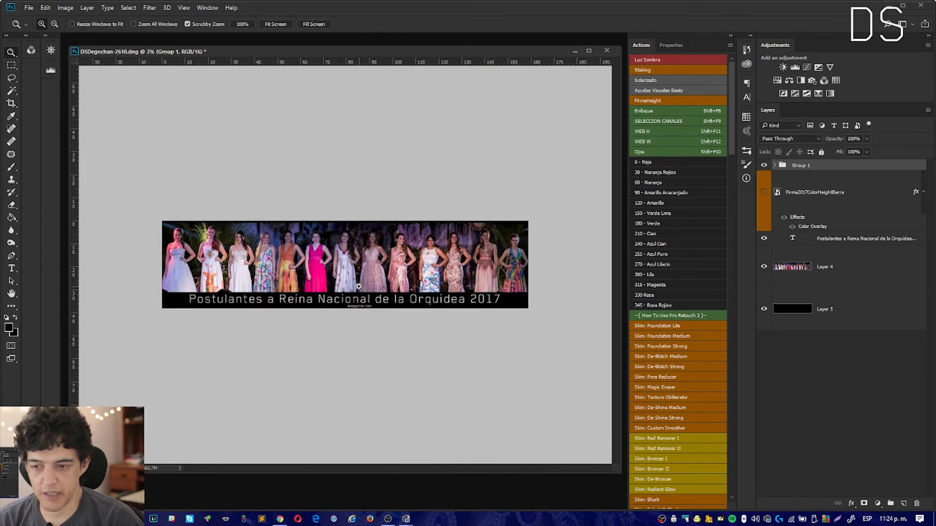
key(m)
click(774, 165)
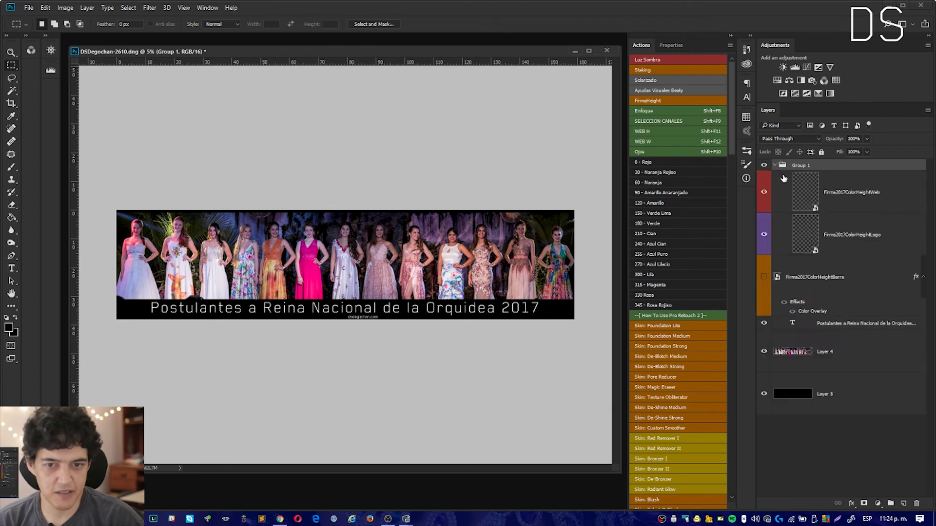
click(876, 238)
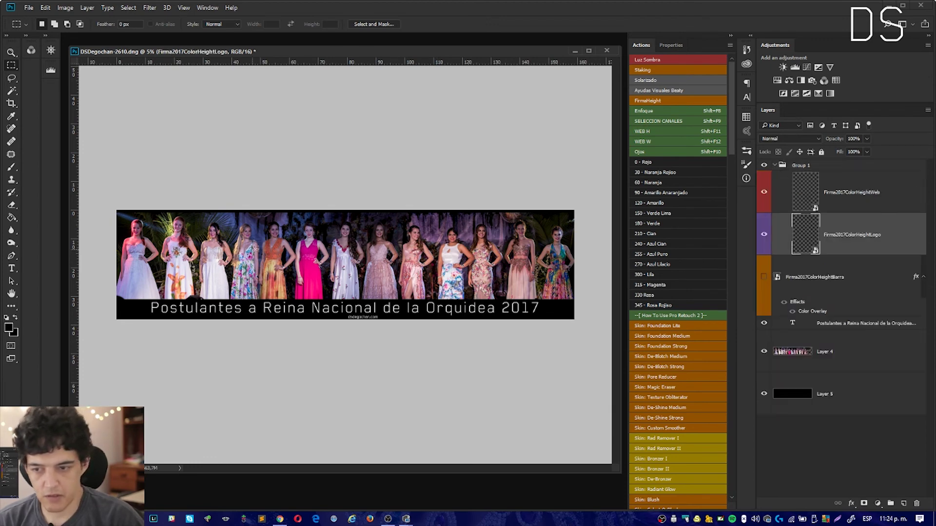
key(v)
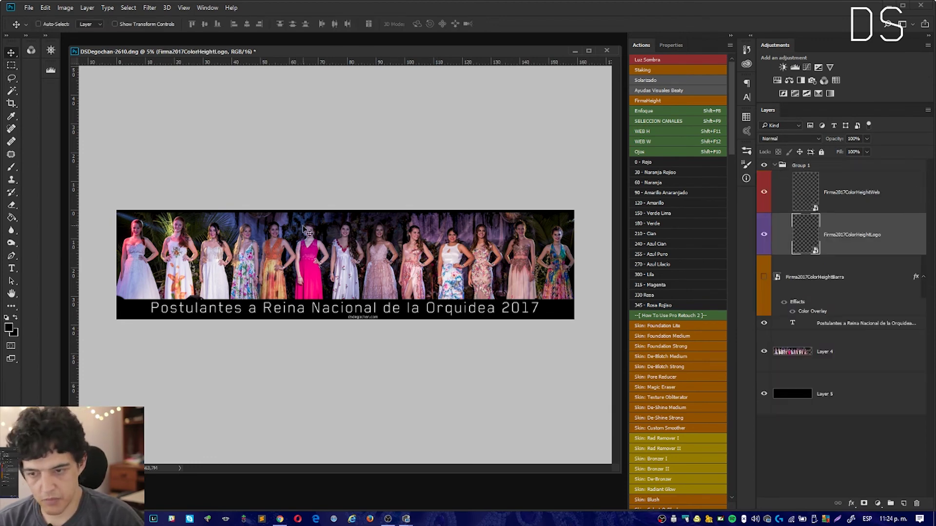
drag(303, 229, 384, 291)
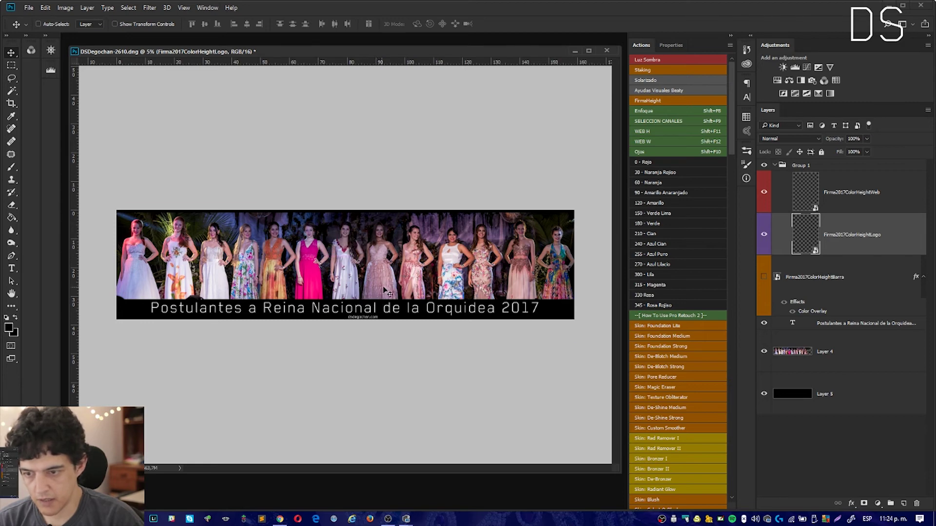
key(h)
Give the logo layer a white Color Overlay, then open its smart object.
double_click(897, 235)
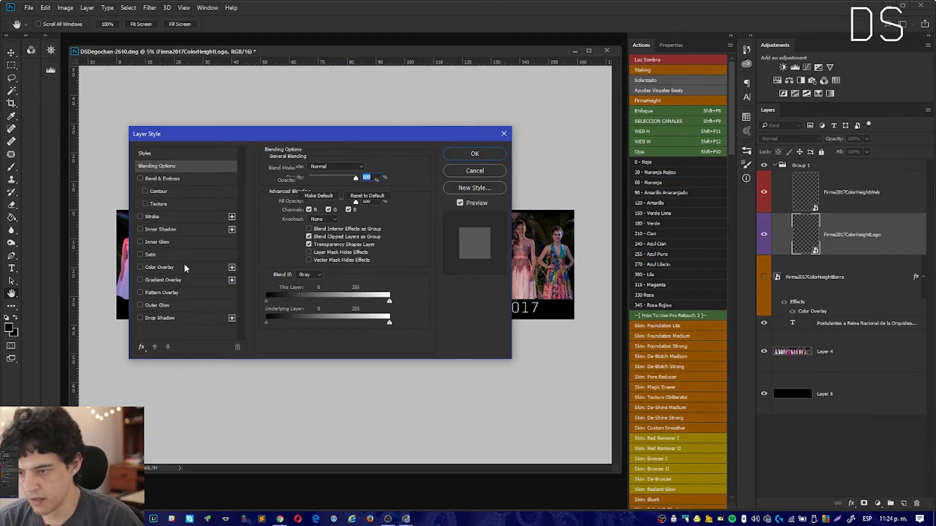
click(185, 268)
click(367, 167)
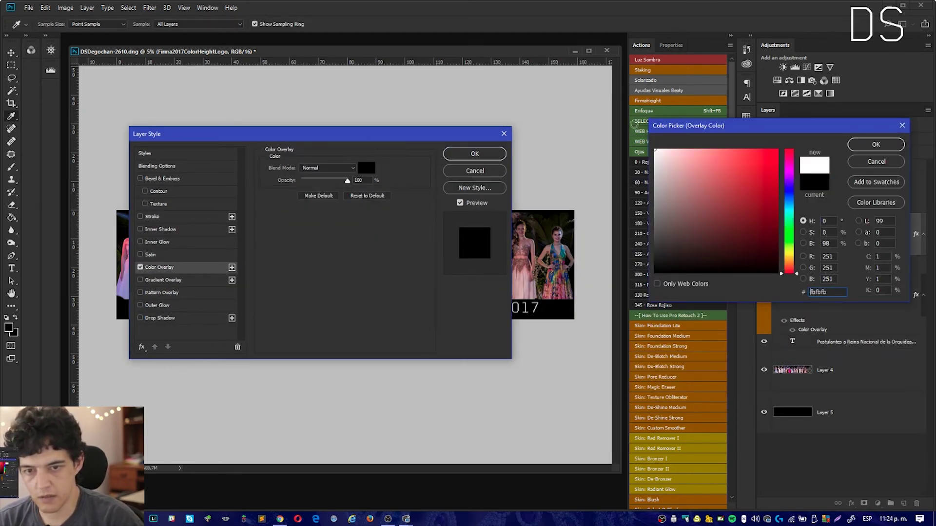
click(876, 144)
click(474, 153)
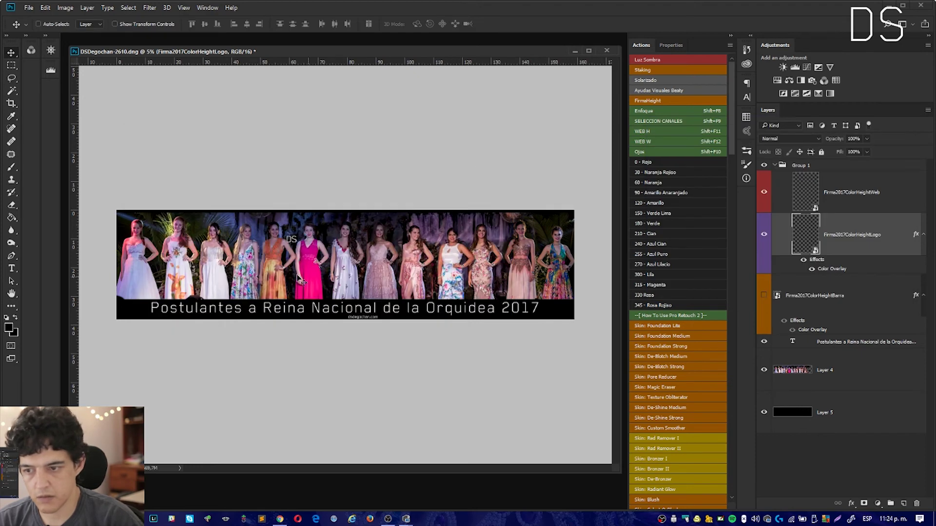
double_click(810, 233)
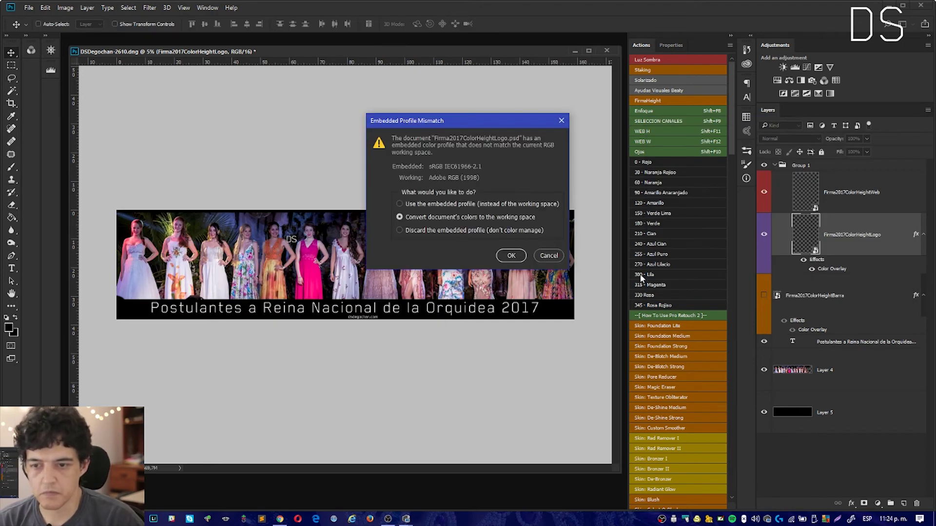
Open Firma2017ColorHeightLogo.psd with converted colours and zoom in on the DS text.
click(509, 255)
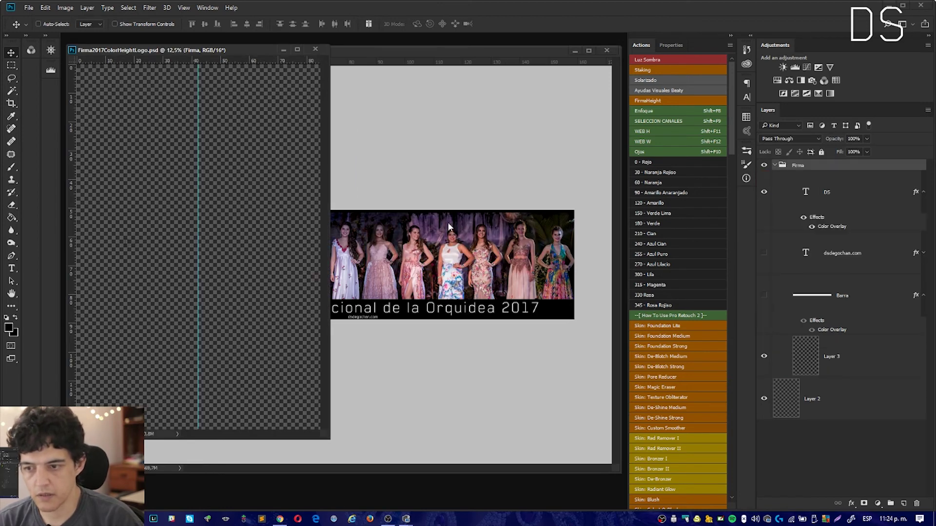
scroll(269, 311, down, 3)
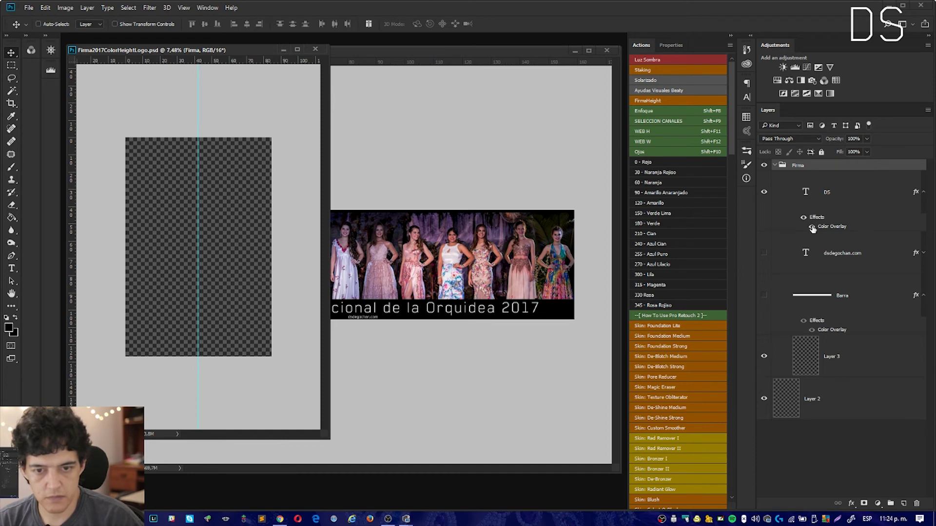
key(z)
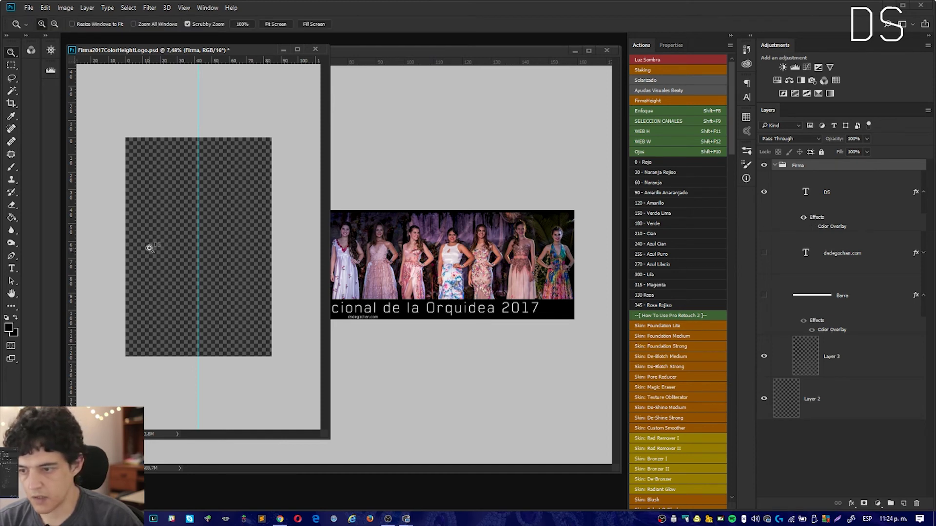
drag(146, 246, 226, 252)
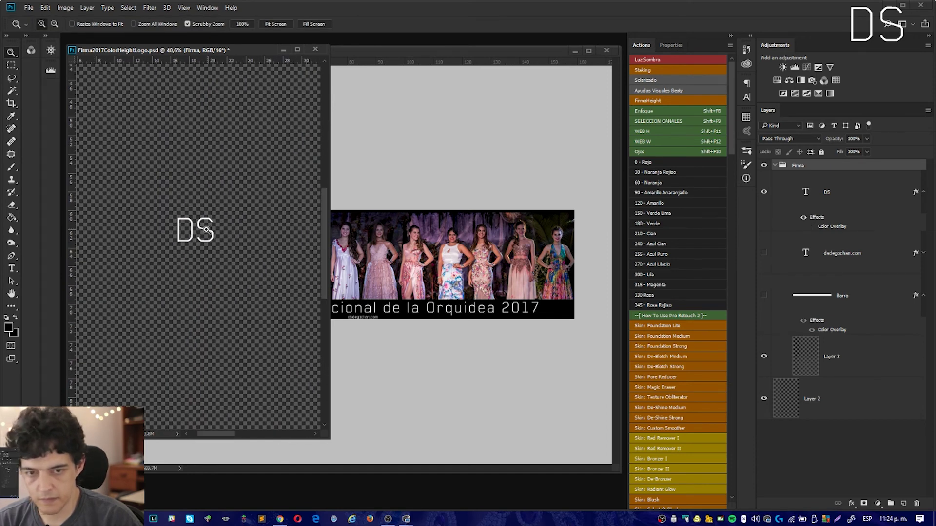
key(v)
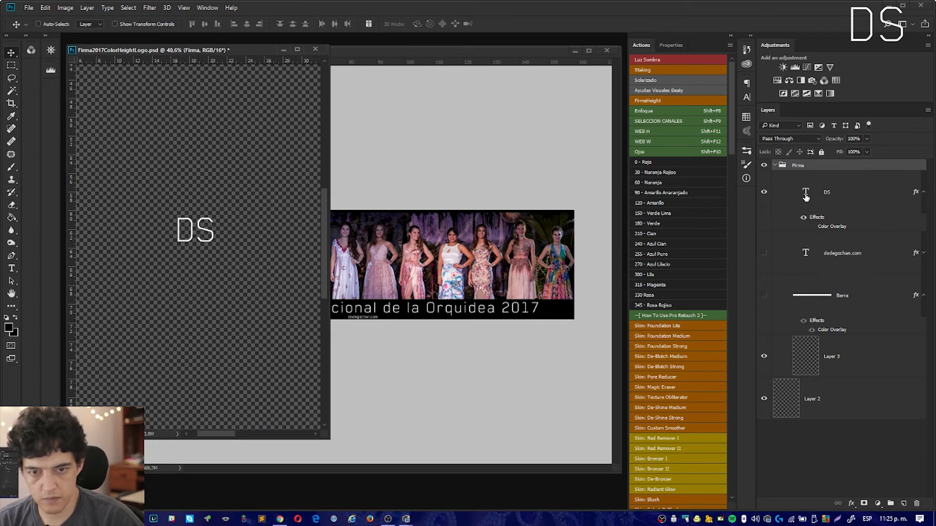
Add a 'Degochan' line under DS and shrink it to 103.49 px.
click(807, 196)
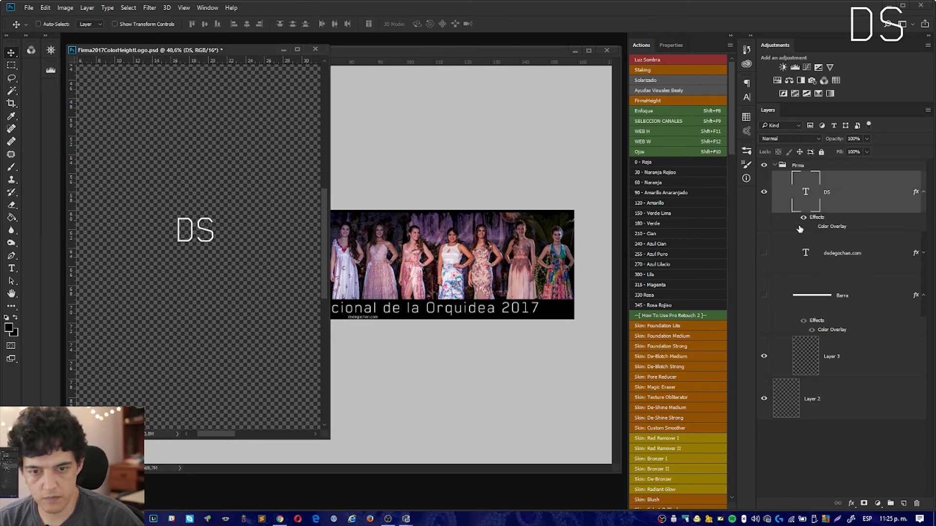
double_click(806, 193)
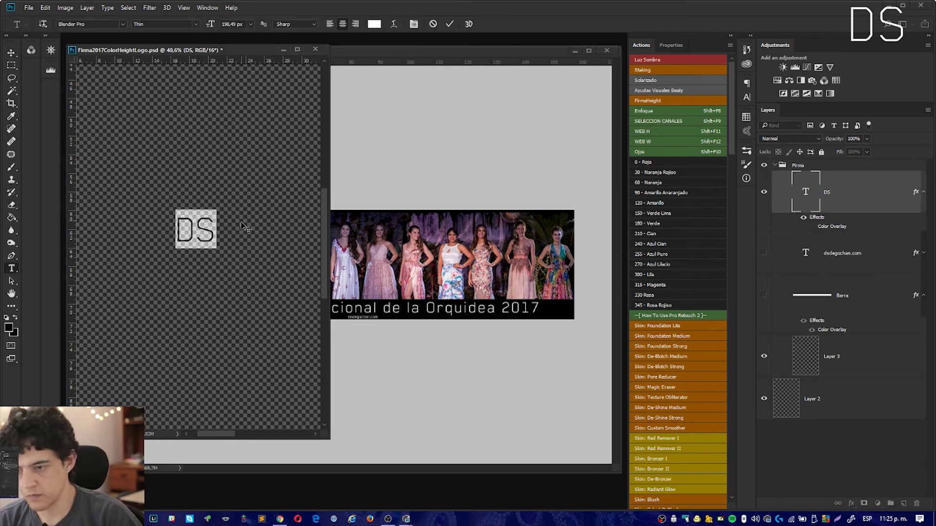
click(215, 229)
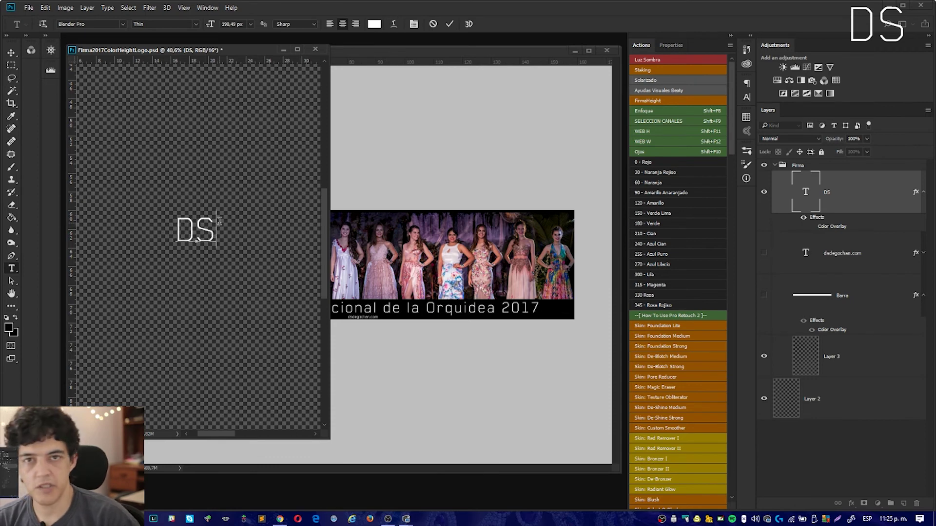
key(Return)
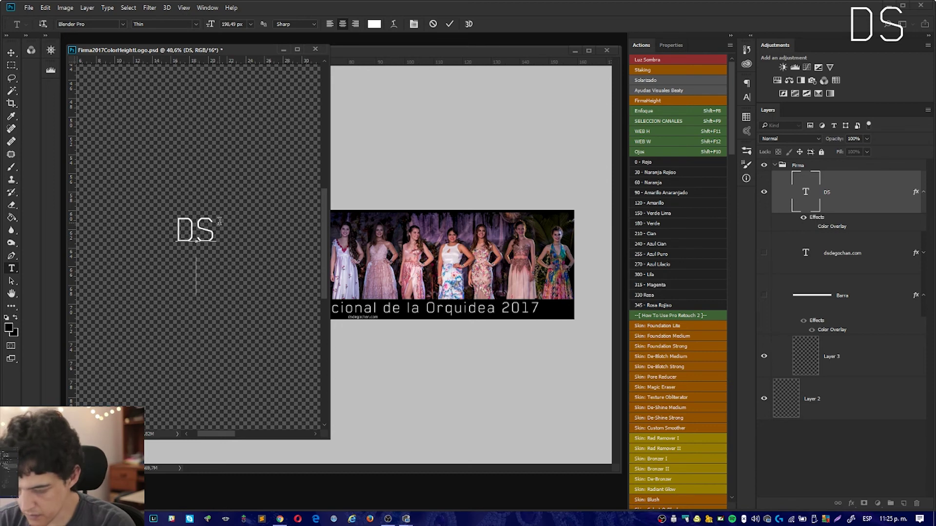
text(Degocha)
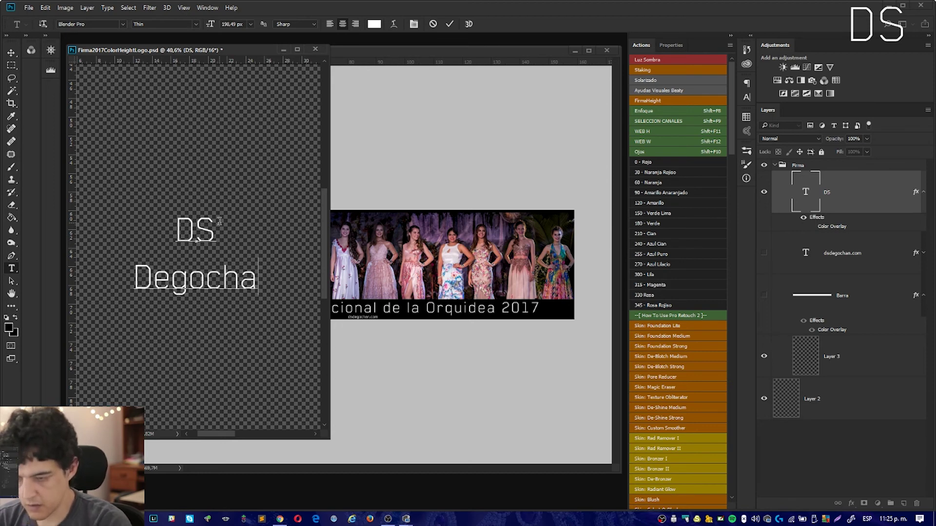
text(n)
key(shift+Home)
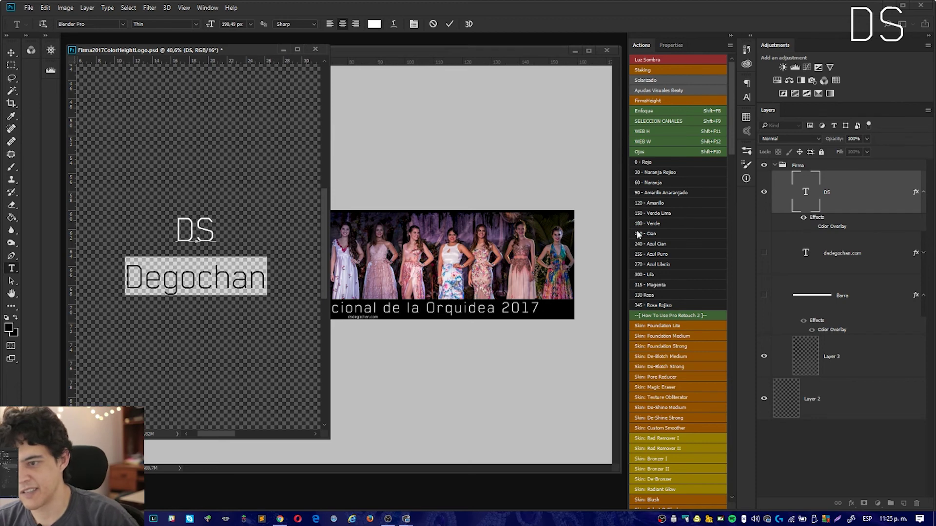
drag(209, 25, 193, 31)
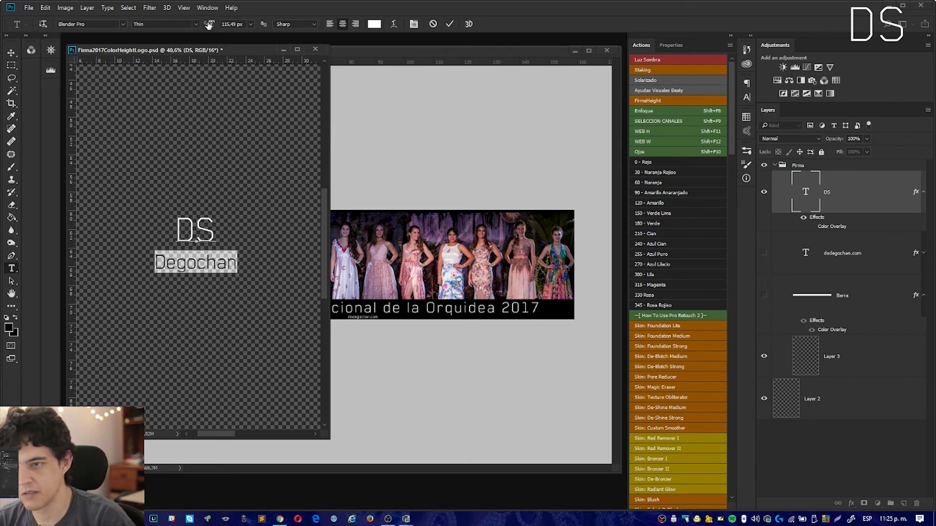
drag(208, 25, 199, 26)
key(alt+Tab)
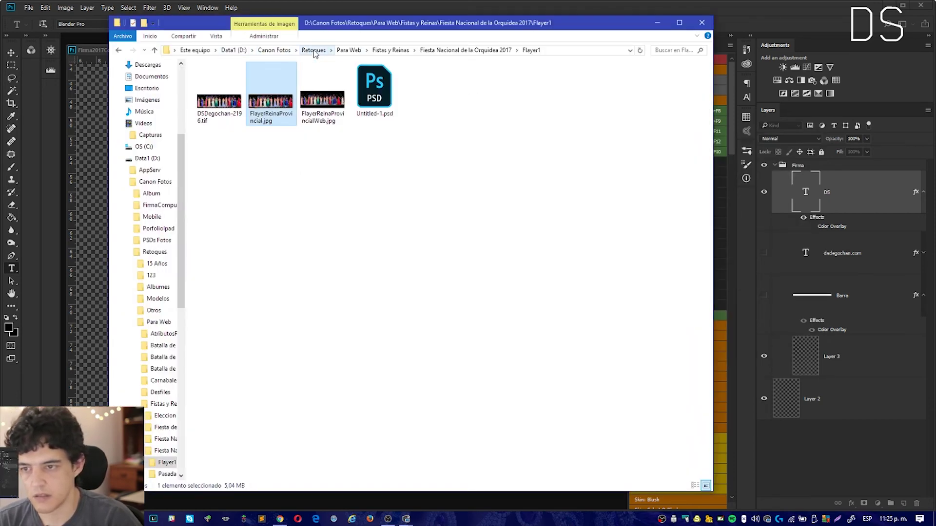
View LOGODS.png from the Retoques folder in Photos, then return to Photoshop.
click(313, 50)
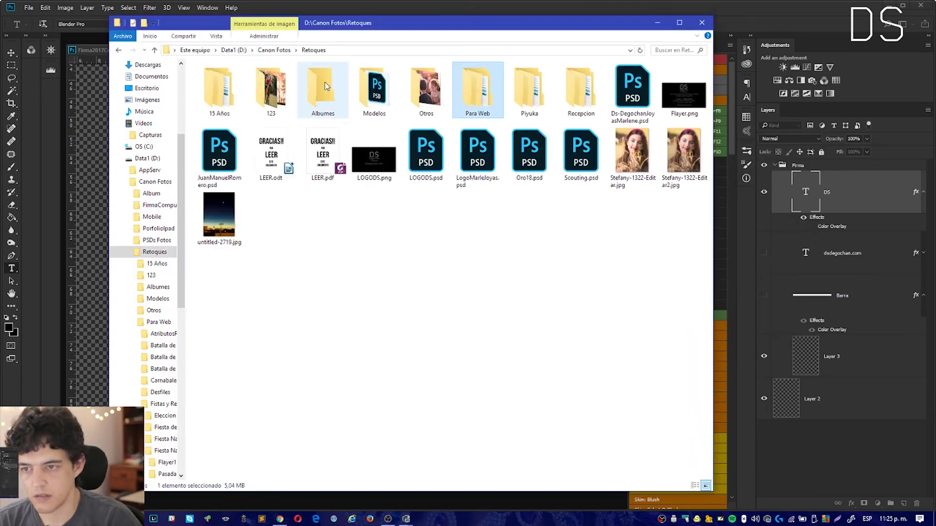
click(372, 172)
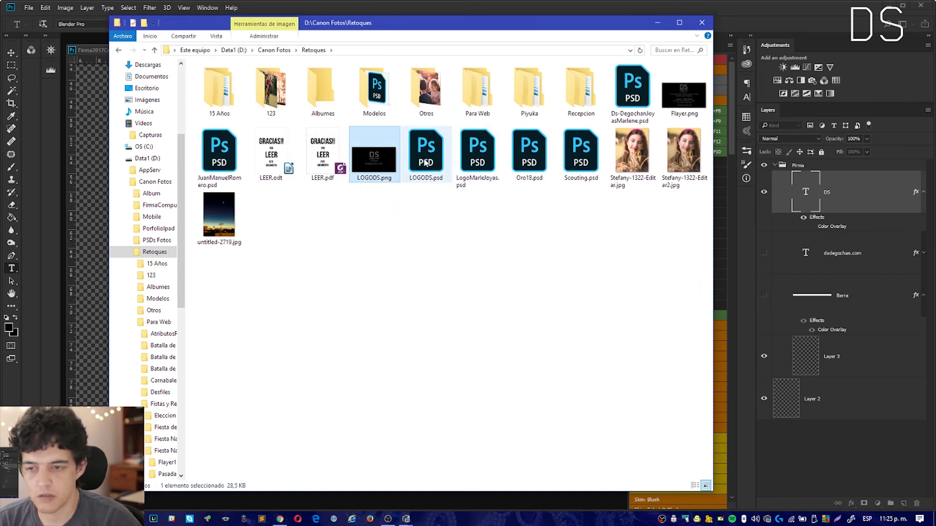
double_click(373, 165)
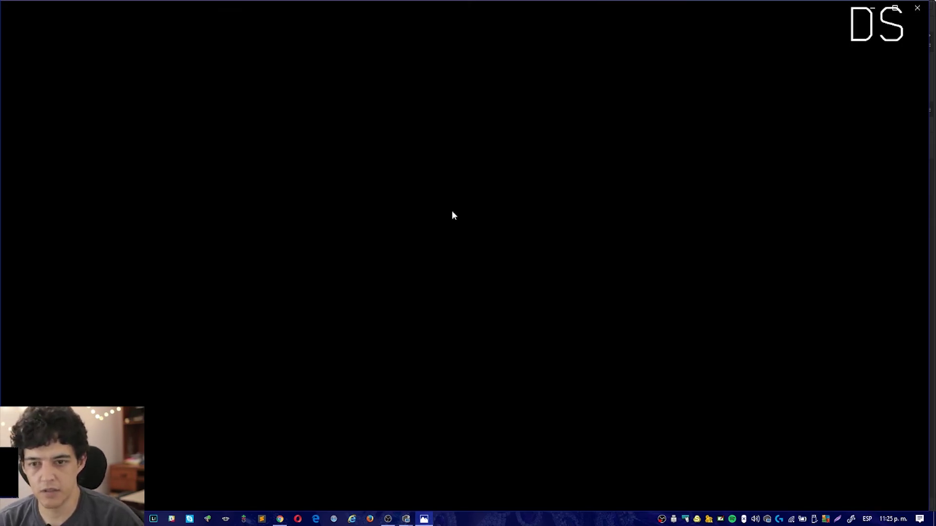
key(Escape)
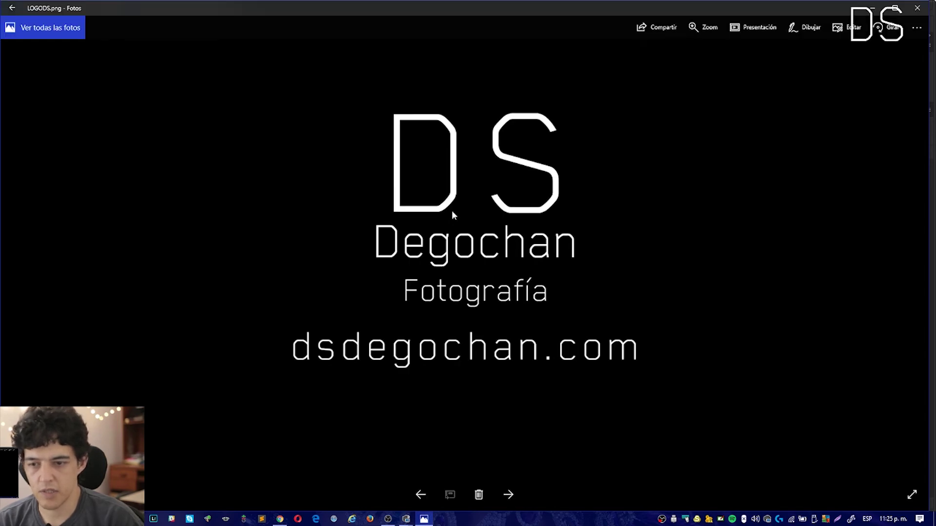
key(alt+F4)
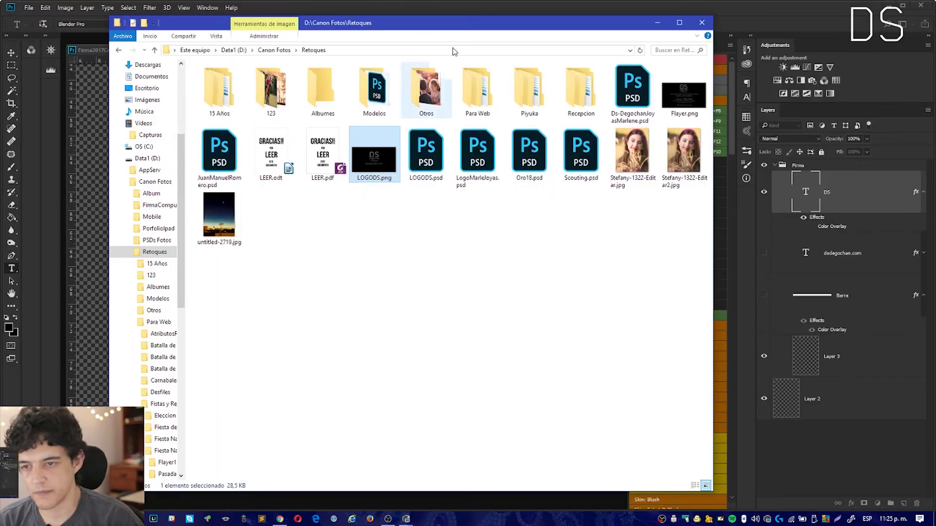
drag(453, 24, 677, 97)
click(330, 50)
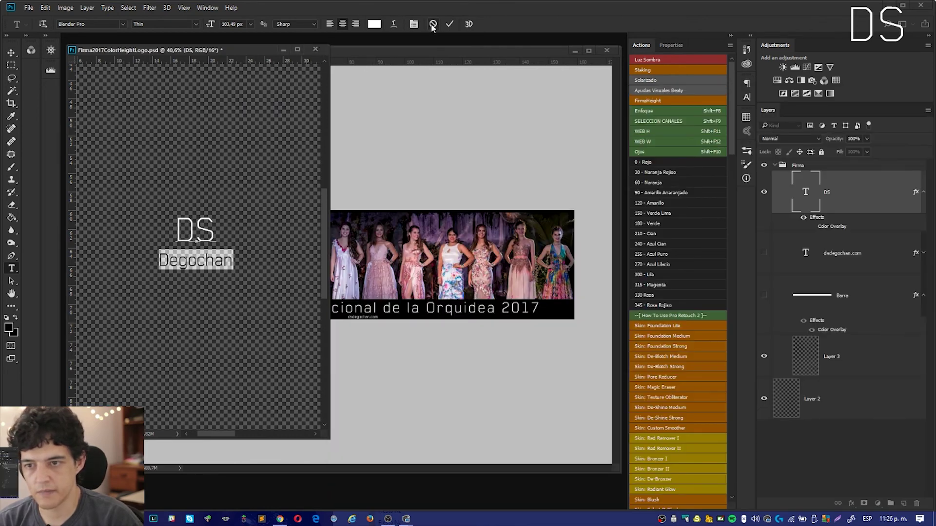
Close Firma2017ColorHeightLogo.psd without saving its changes.
key(Escape)
key(v)
click(316, 49)
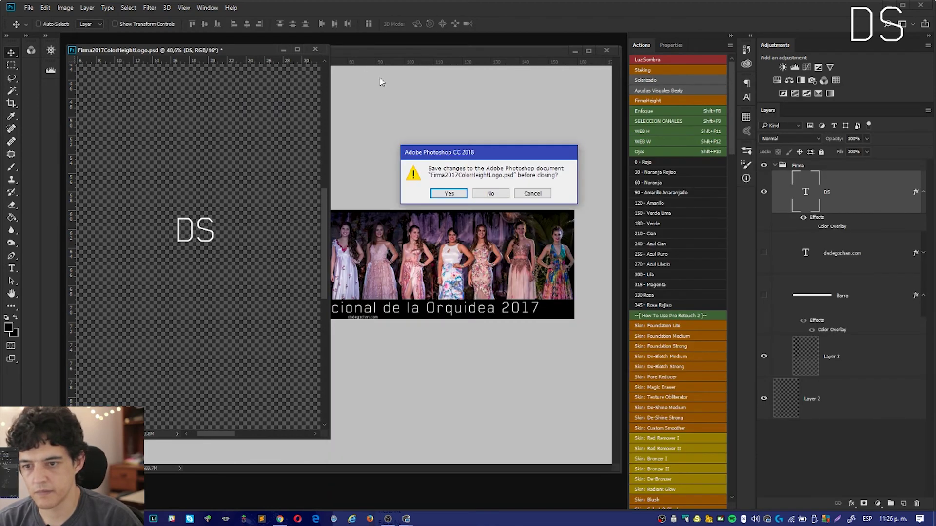
click(490, 193)
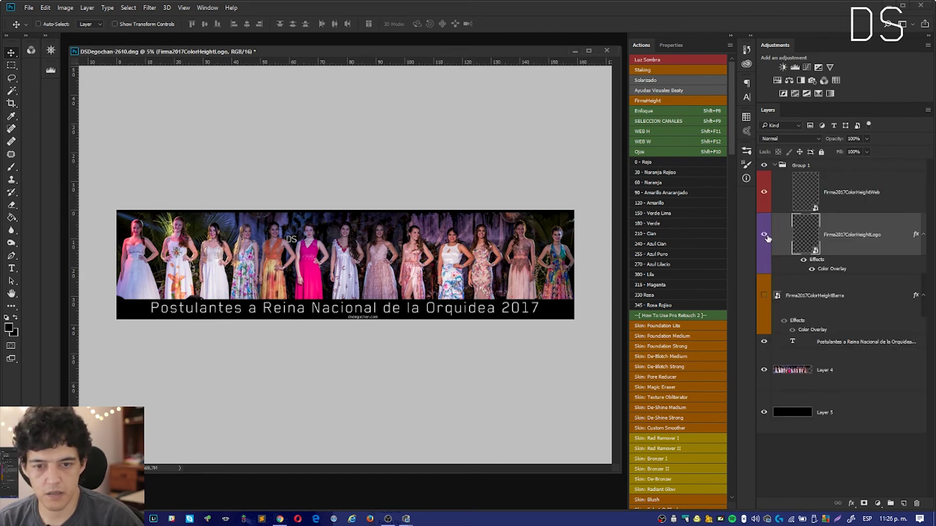
Delete the old logo and Barra signature layers from the flyer.
click(767, 236)
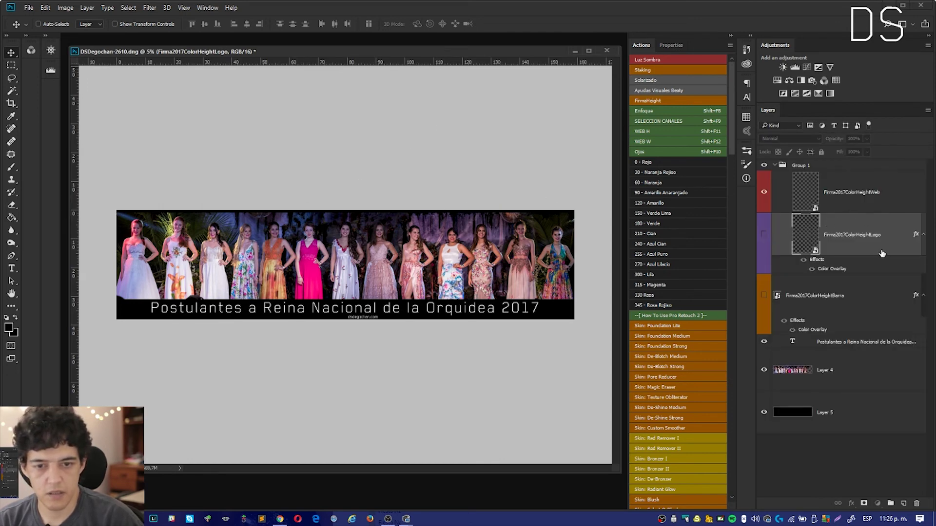
shift+click(864, 308)
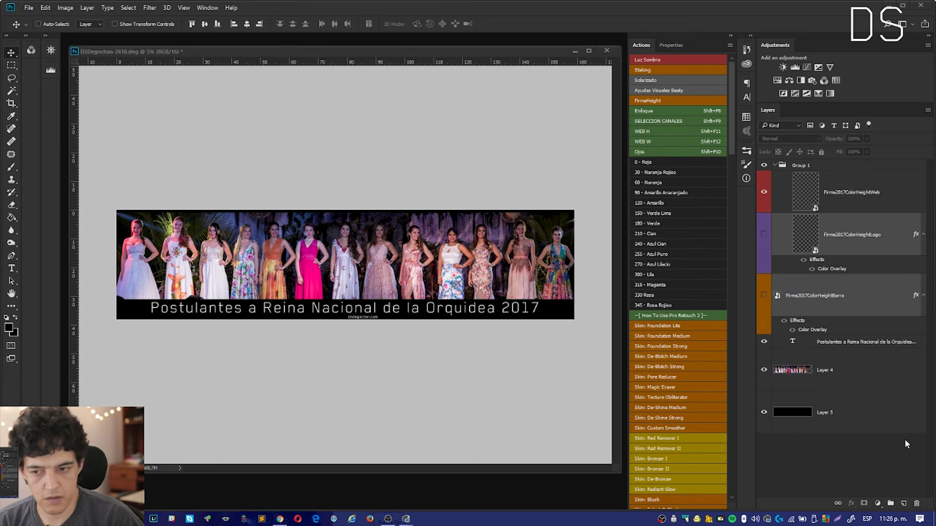
click(917, 503)
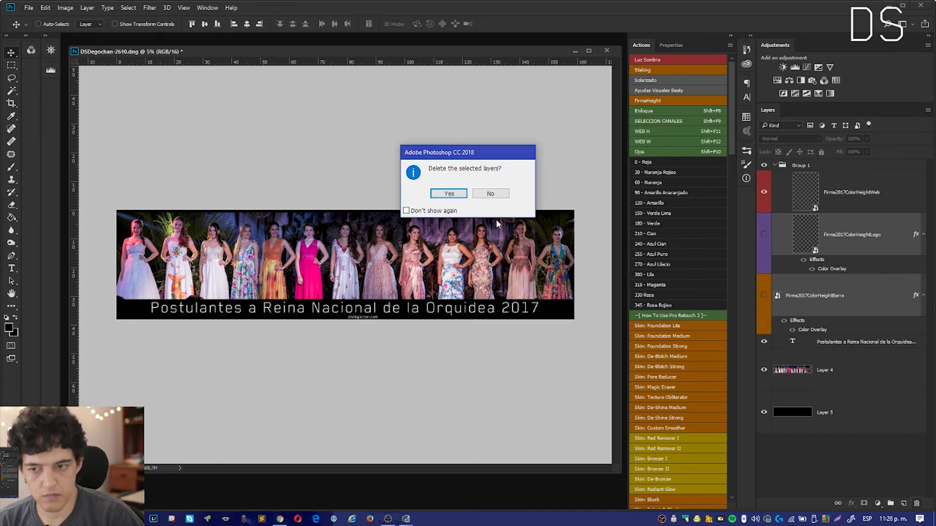
click(443, 192)
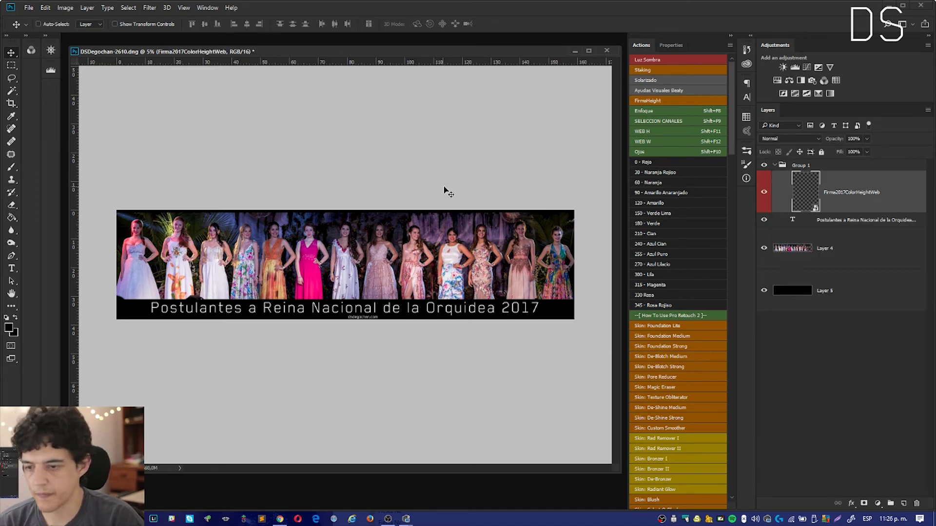
key(alt+Tab)
key(alt+Tab)
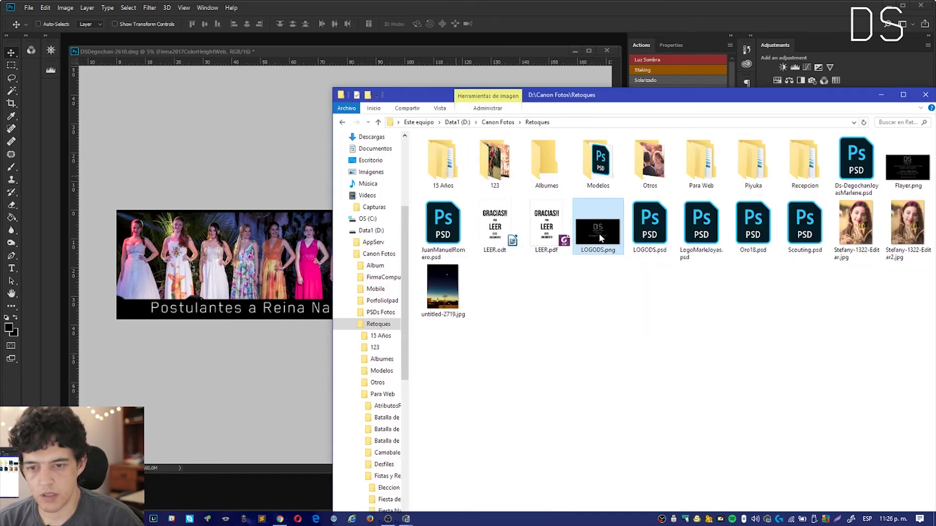
Place LOGODS.png onto the banner, scaled down into the top-left corner.
mouse_move(599, 233)
mouse_down()
mouse_move(353, 291)
mouse_move(205, 245)
mouse_up()
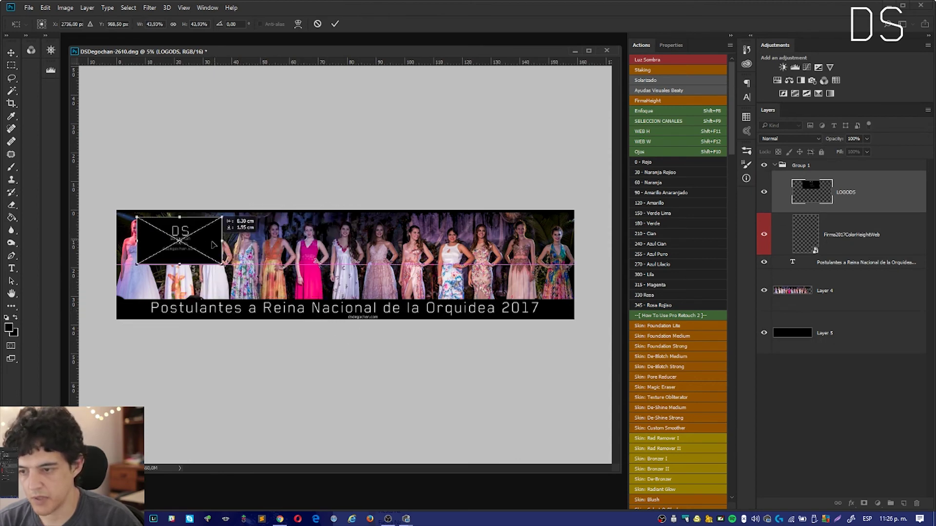
drag(217, 266, 173, 235)
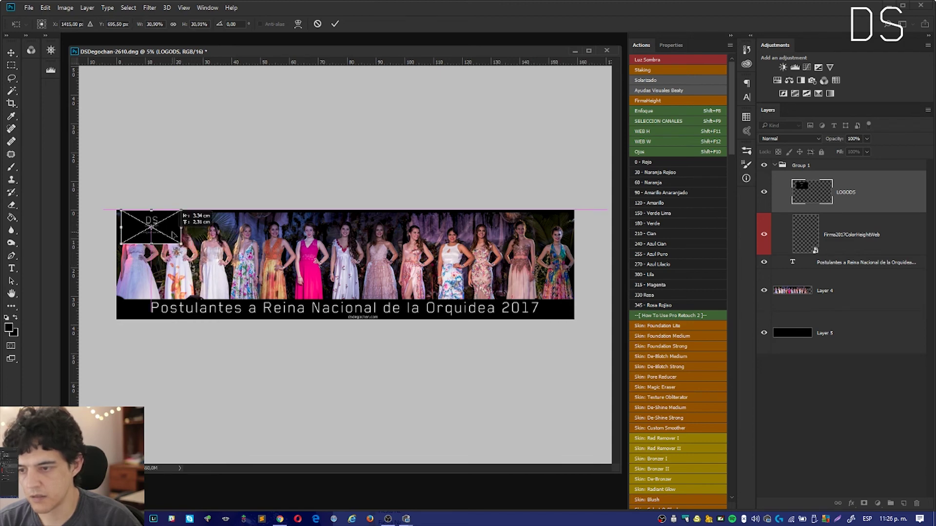
click(335, 23)
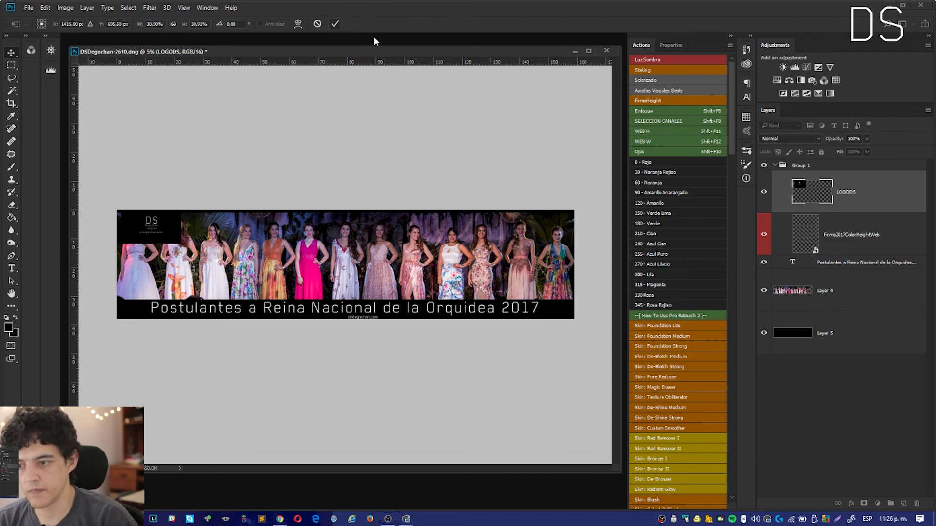
click(791, 139)
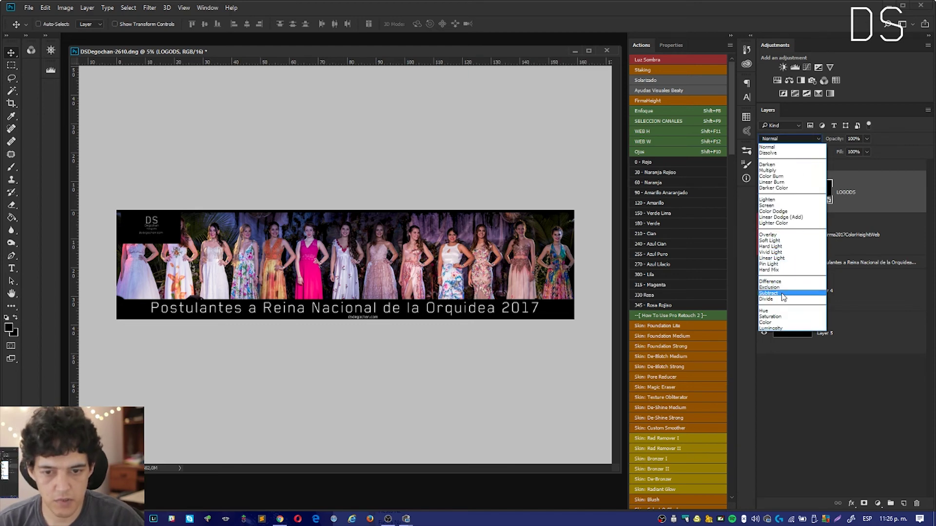
Set the LOGODS layer to Screen blending, move it right, and add a layer mask.
click(779, 206)
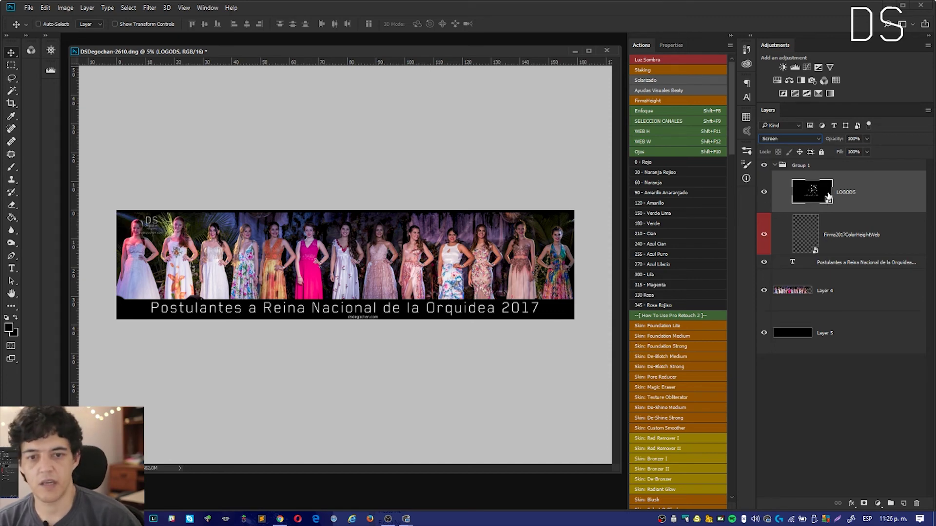
drag(151, 229, 252, 253)
key(z)
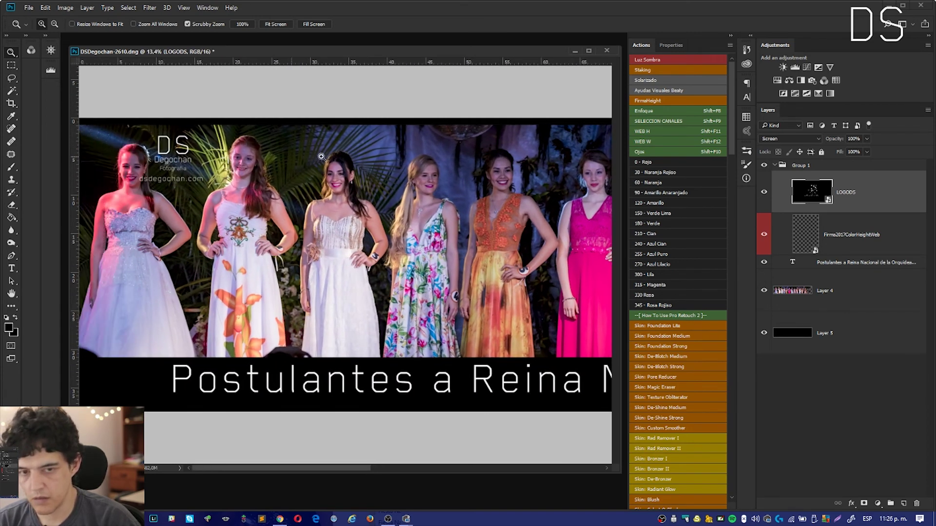
click(863, 503)
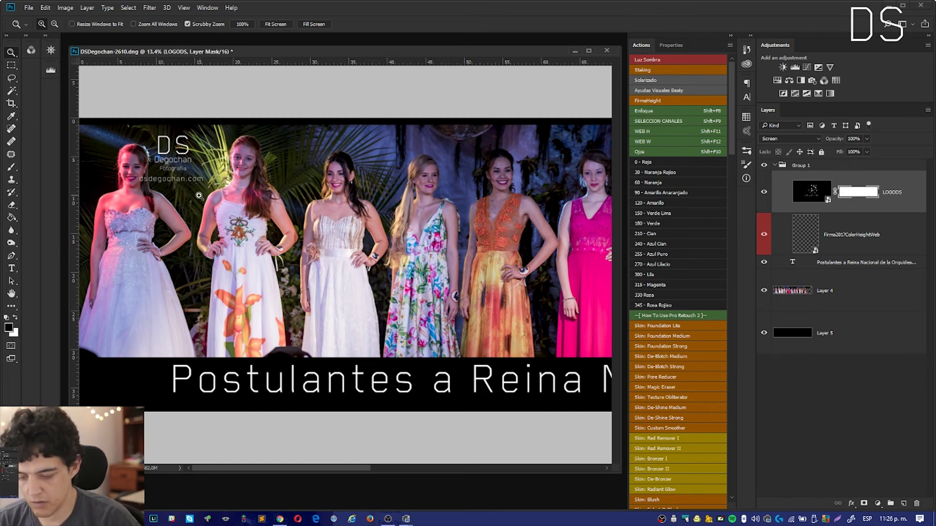
Paint black on the mask at 96% opacity to hide the dsdegochan.com line.
key(b)
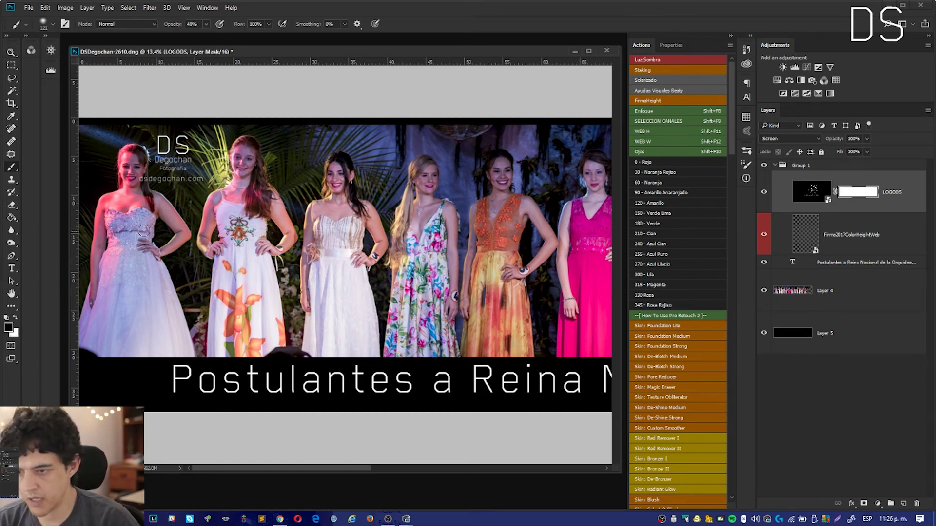
drag(167, 182, 195, 184)
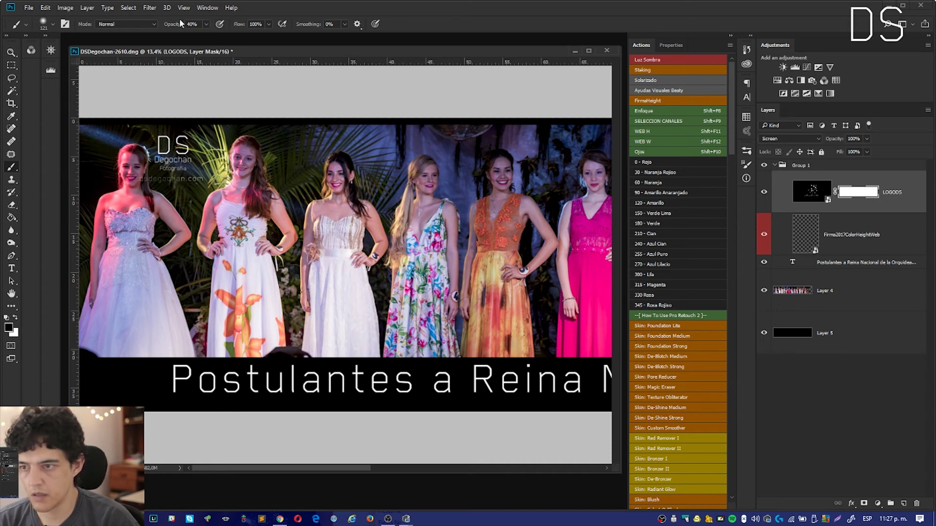
drag(164, 25, 174, 25)
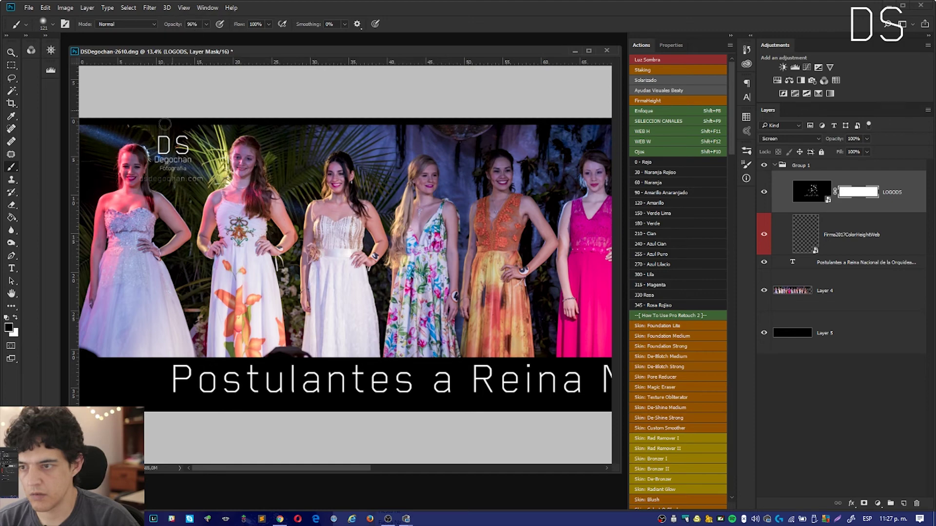
drag(149, 184, 207, 179)
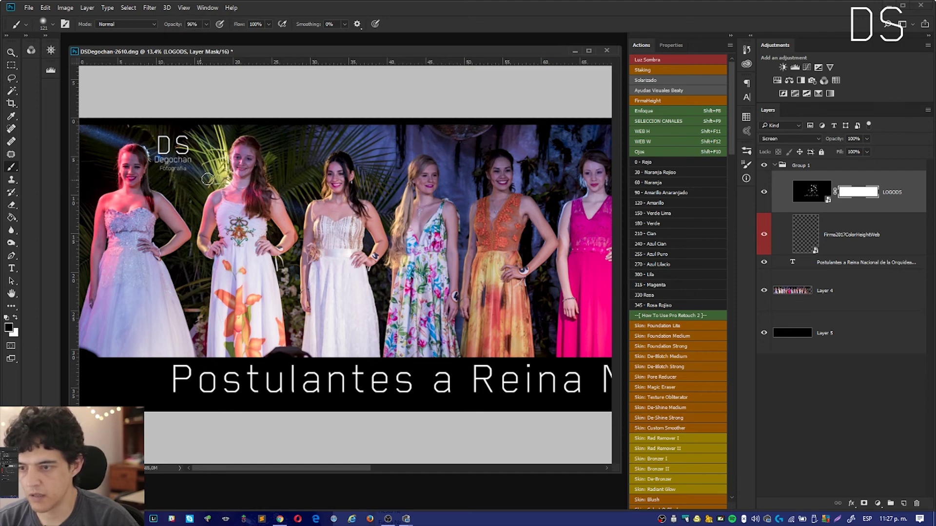
key(z)
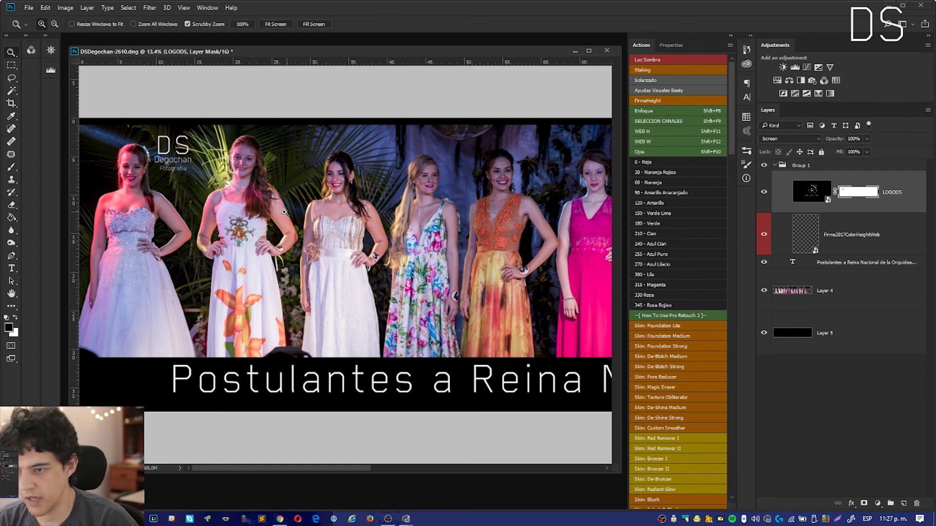
alt+click(249, 210)
key(b)
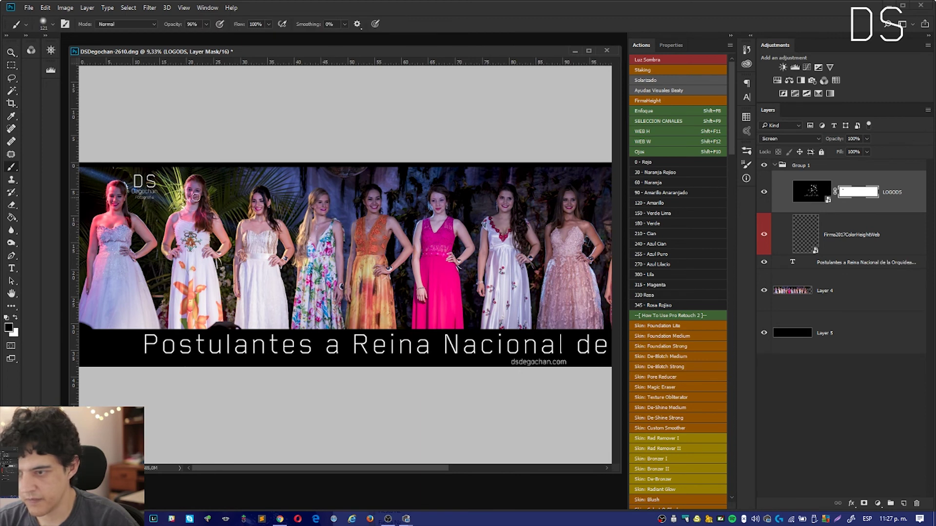
Shift the DS logo further right and zoom in on the banner centre.
key(v)
drag(143, 196, 153, 196)
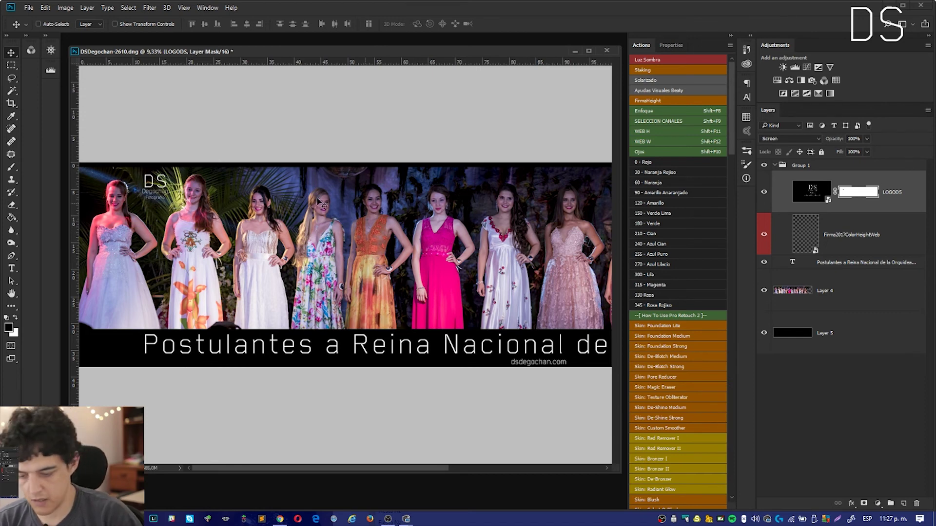
key(b)
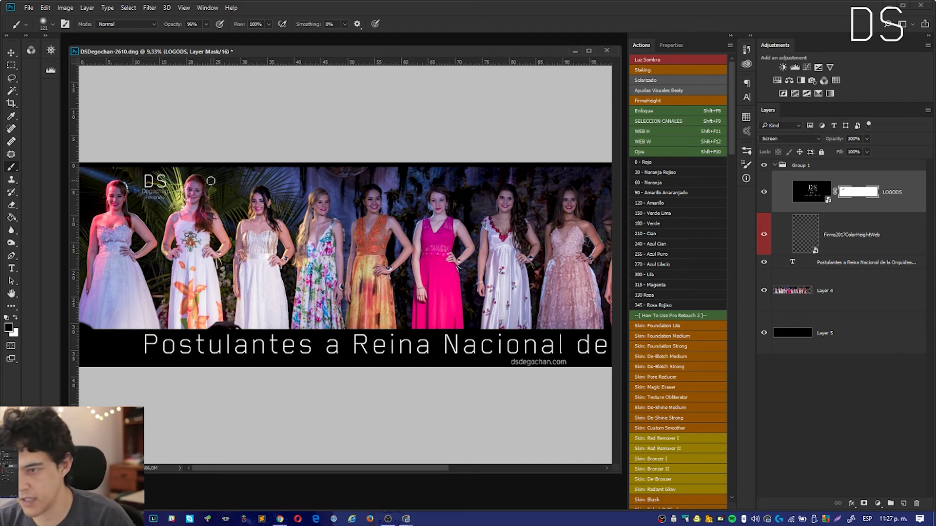
key(z)
click(156, 206)
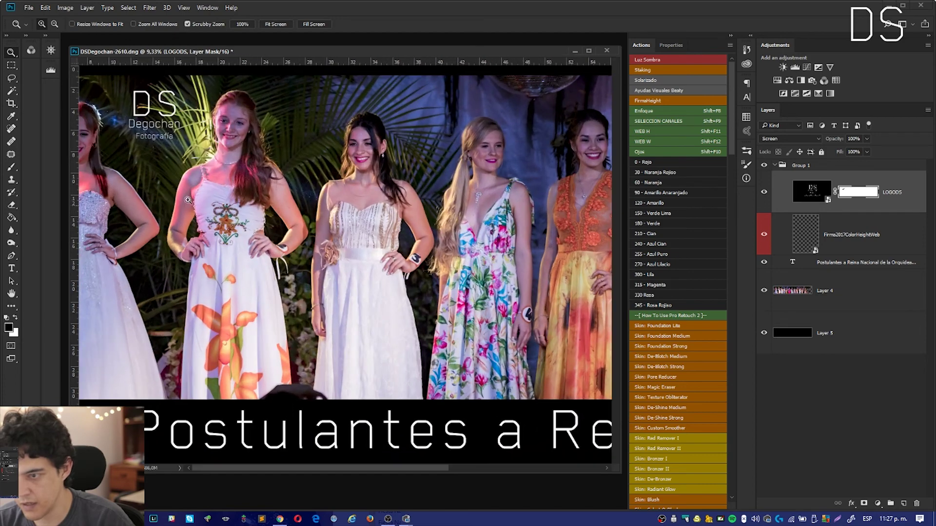
key(b)
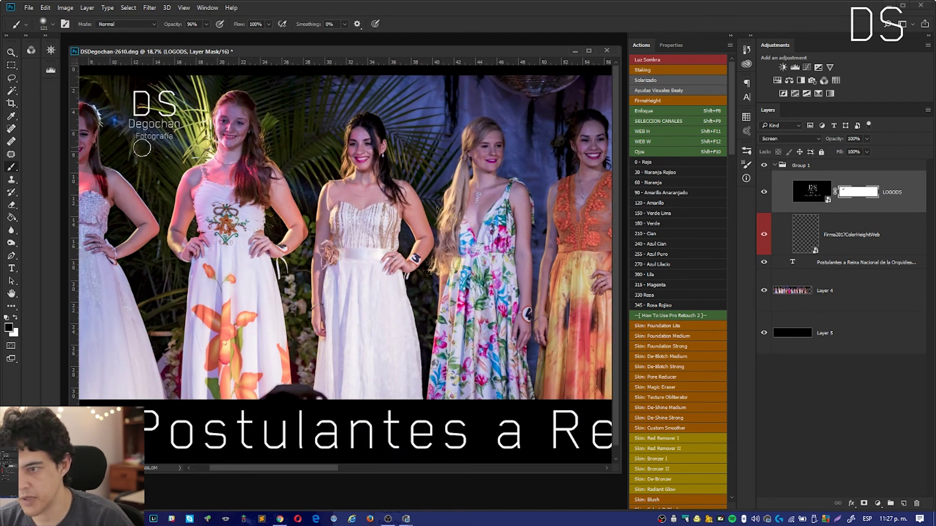
drag(181, 168, 299, 217)
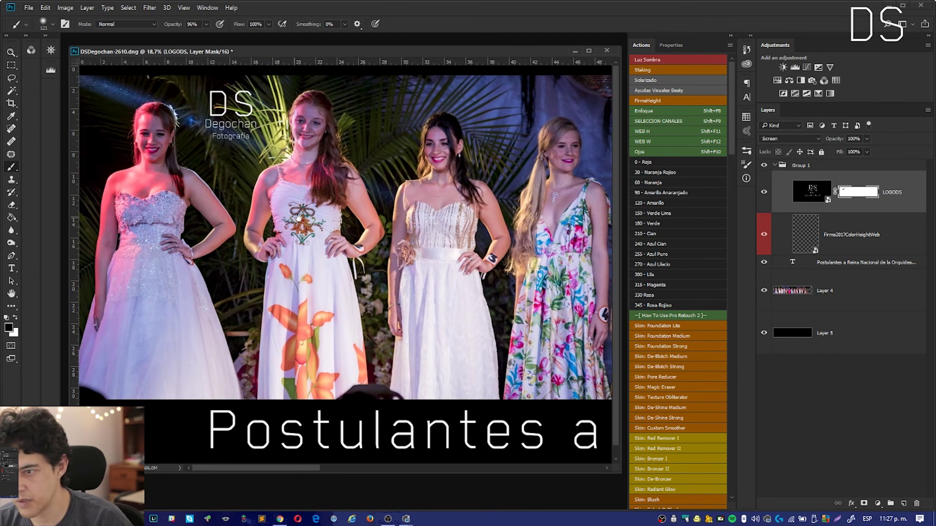
scroll(326, 217, down, 5)
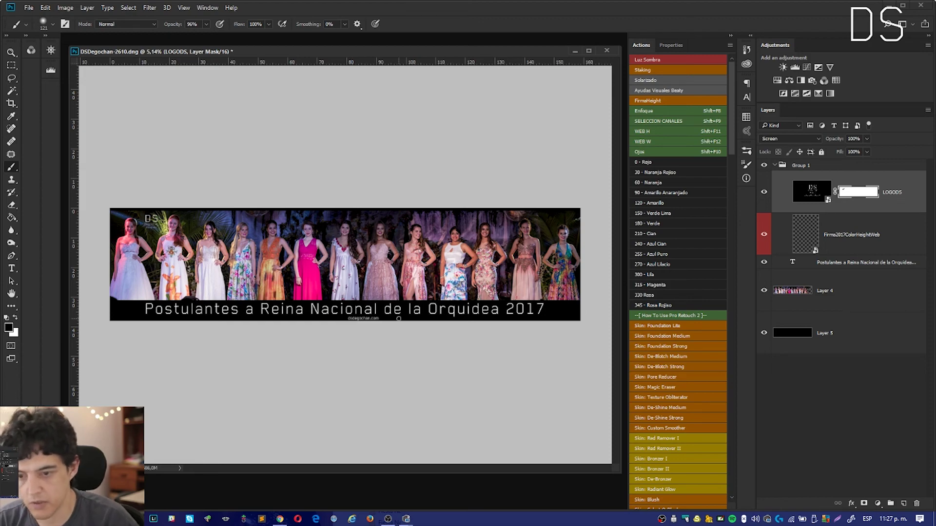
key(z)
mouse_move(373, 314)
mouse_down()
mouse_move(400, 390)
mouse_move(499, 309)
mouse_up()
Enlarge the '2017' in the title text to 1017.06 px.
key(b)
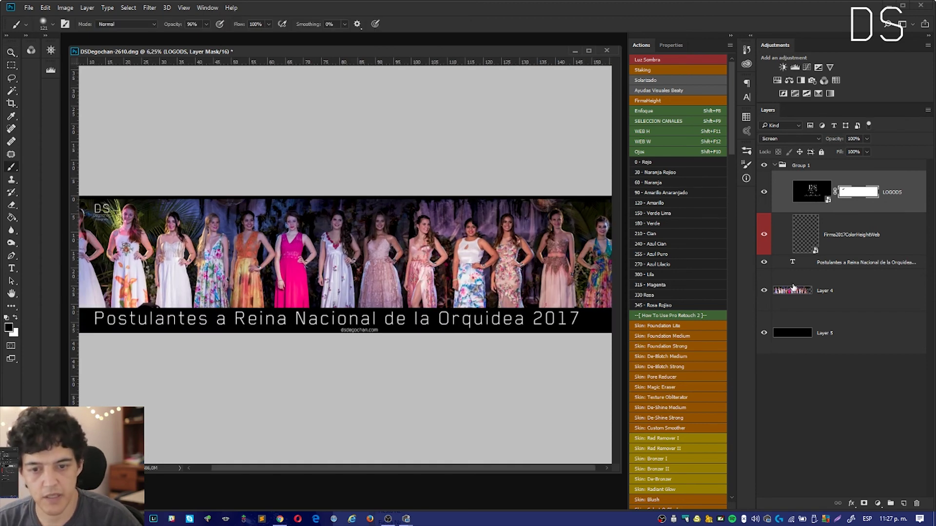
double_click(792, 264)
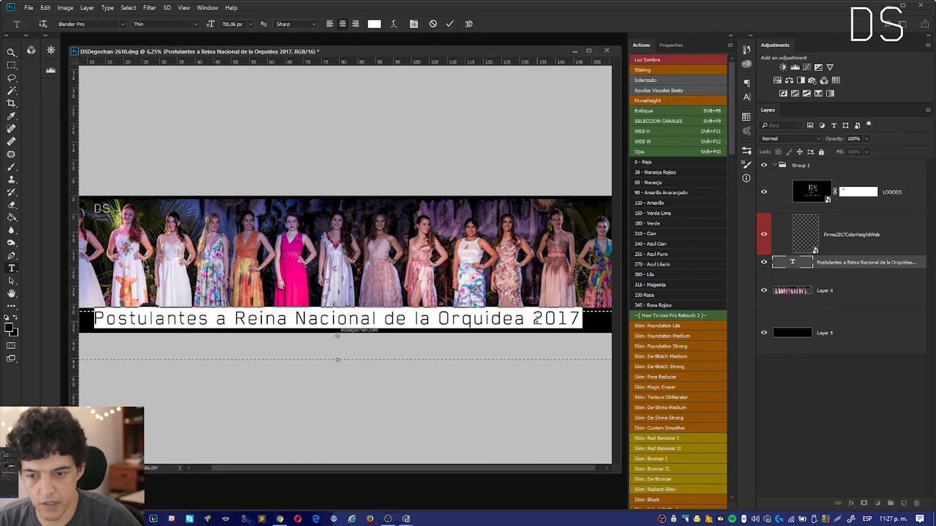
drag(533, 319, 581, 317)
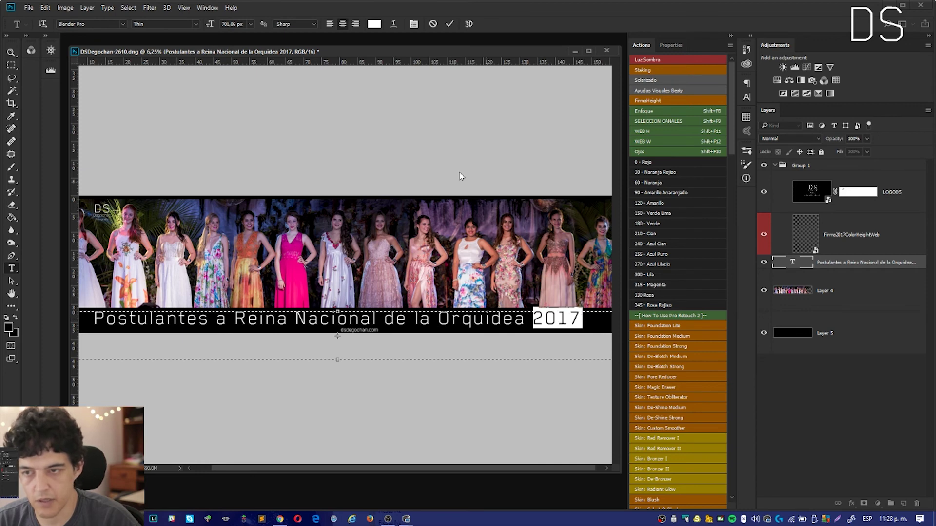
drag(210, 27, 219, 30)
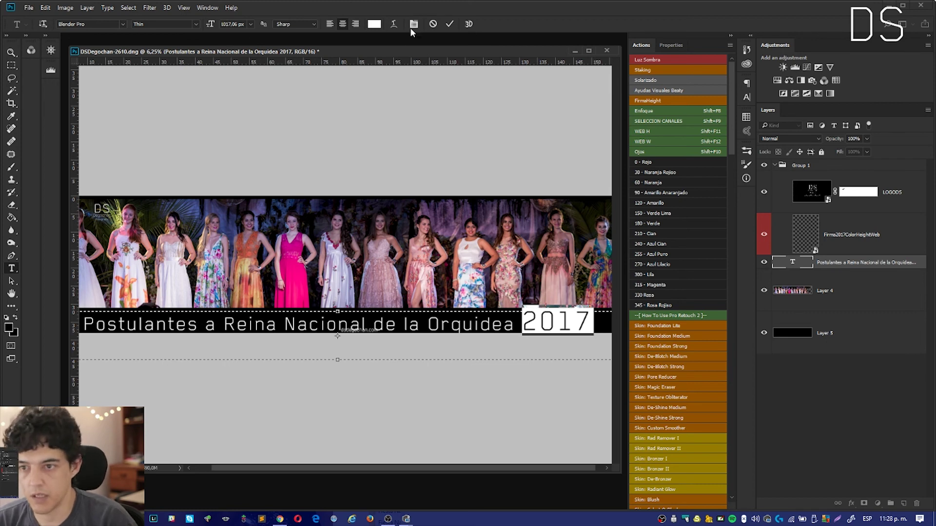
click(450, 25)
Raise the title with three Shift+Up nudges so the web address shows beneath.
key(z)
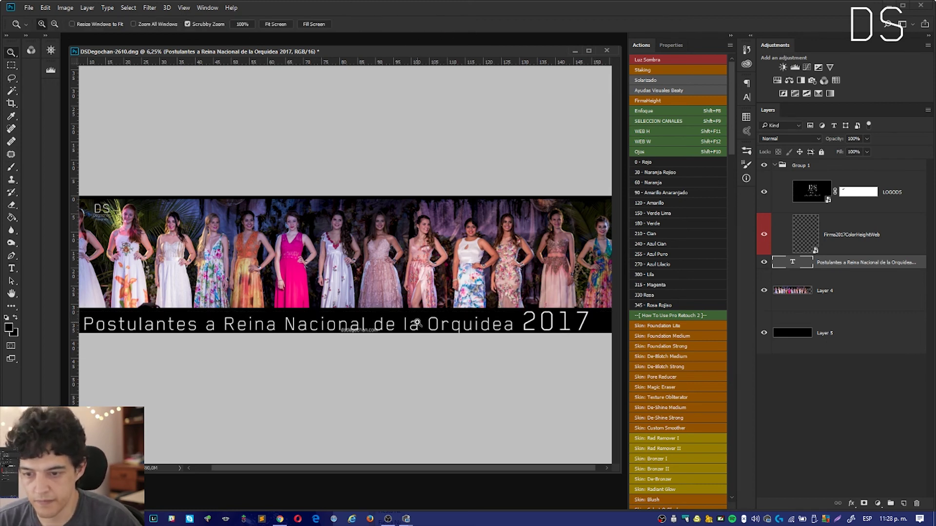
key(b)
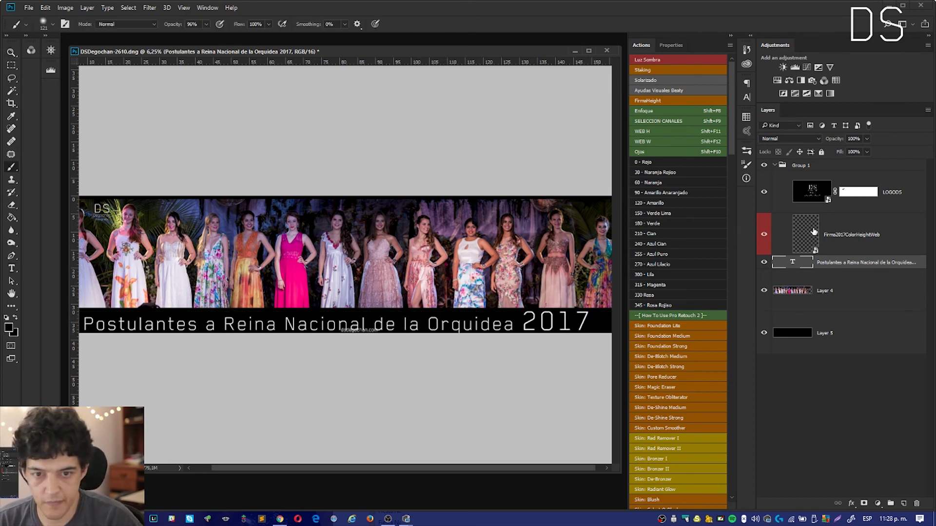
key(v)
key(shift+Up)
key(shift+Up)
key(shift+Up)
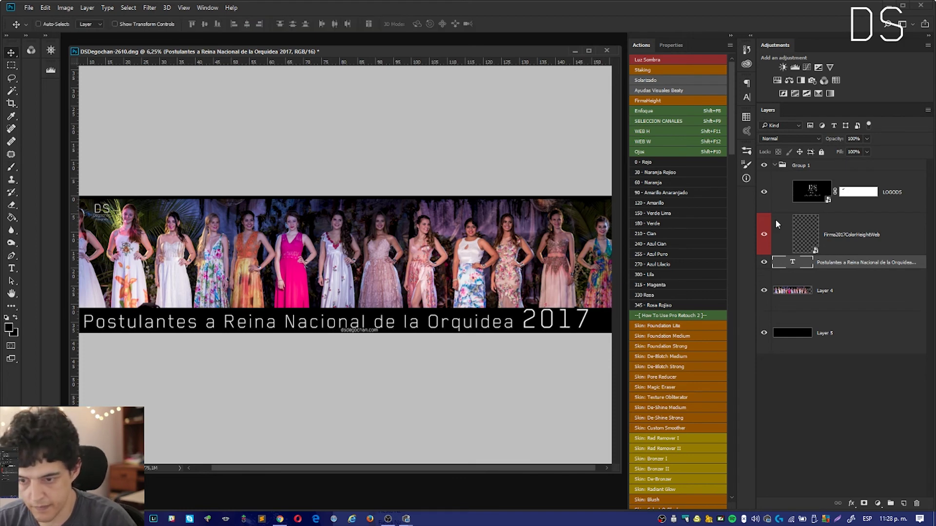
key(shift+Up)
key(shift+Up)
key(shift+Up)
key(shift+Up)
key(shift+Up)
key(shift+Up)
key(shift+Up)
key(shift+Up)
key(shift+Up)
key(shift+Up)
key(shift+Up)
key(shift+Up)
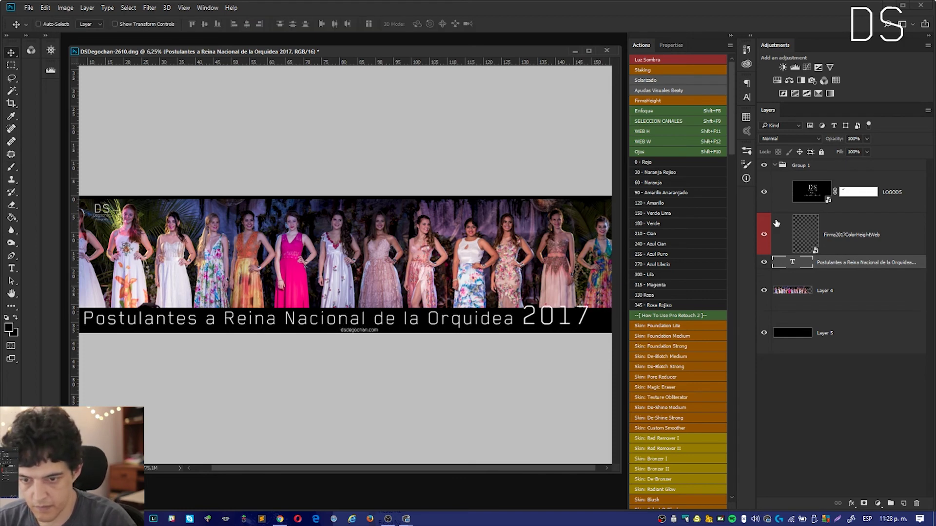
key(shift+Up)
key(shift+Up)
key(shift+Up)
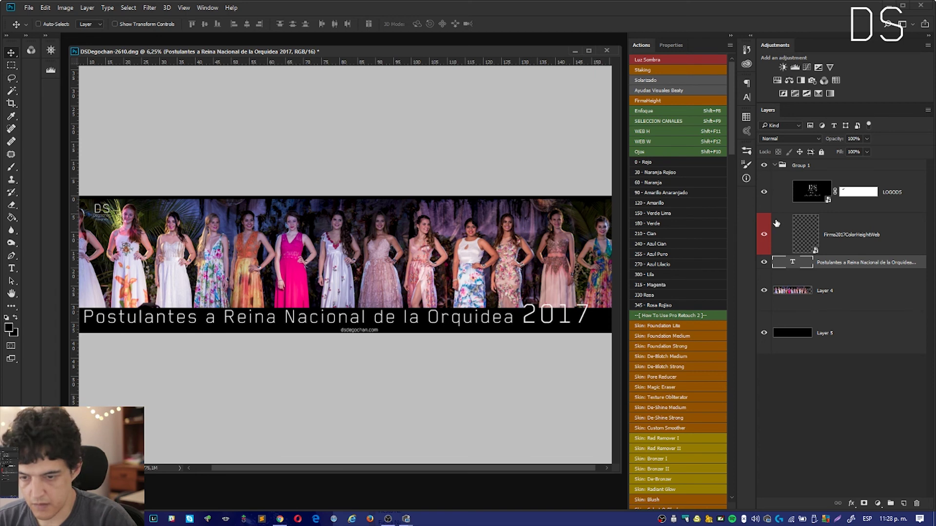
key(z)
alt+click(330, 279)
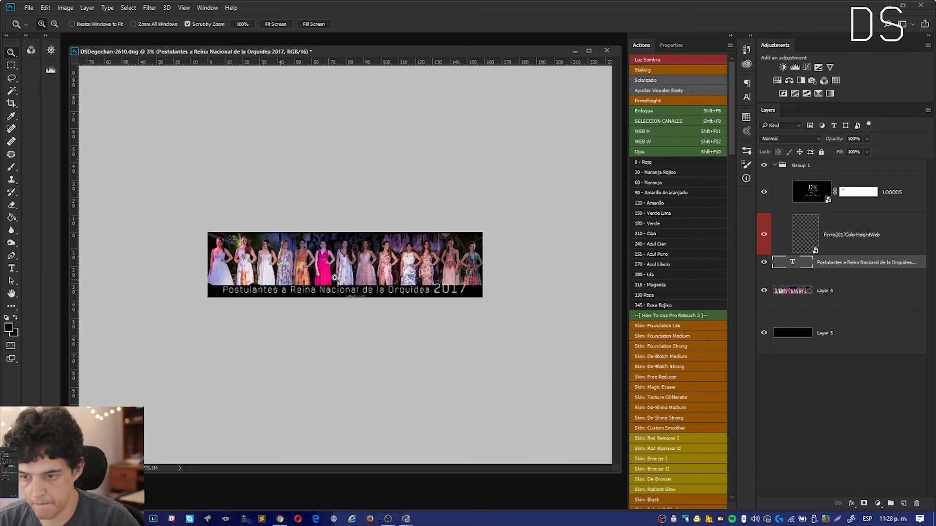
With Layer 5 selected, extend the canvas height to 4900 pixels.
click(332, 274)
key(v)
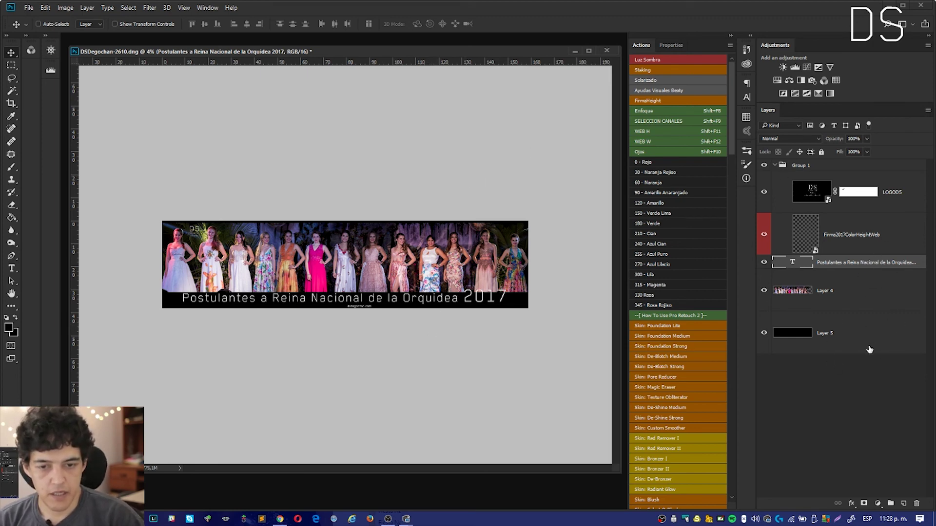
click(839, 342)
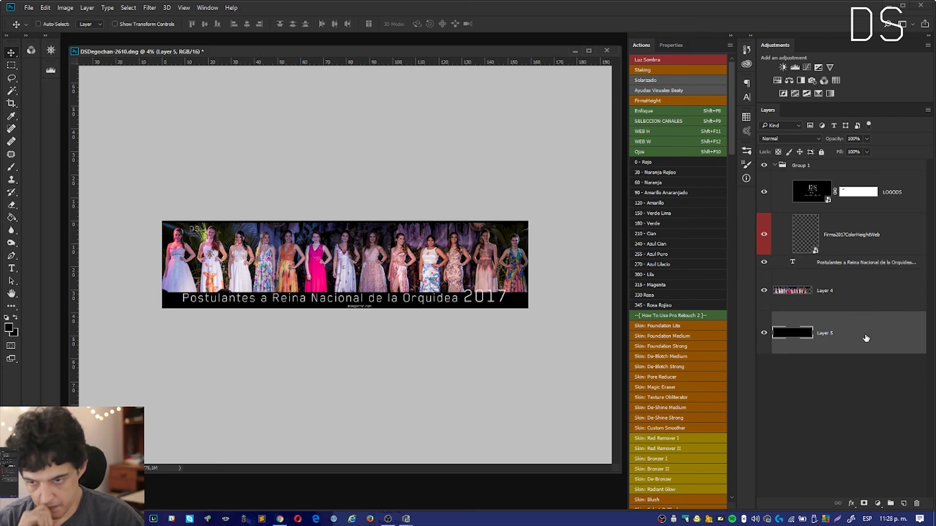
click(65, 7)
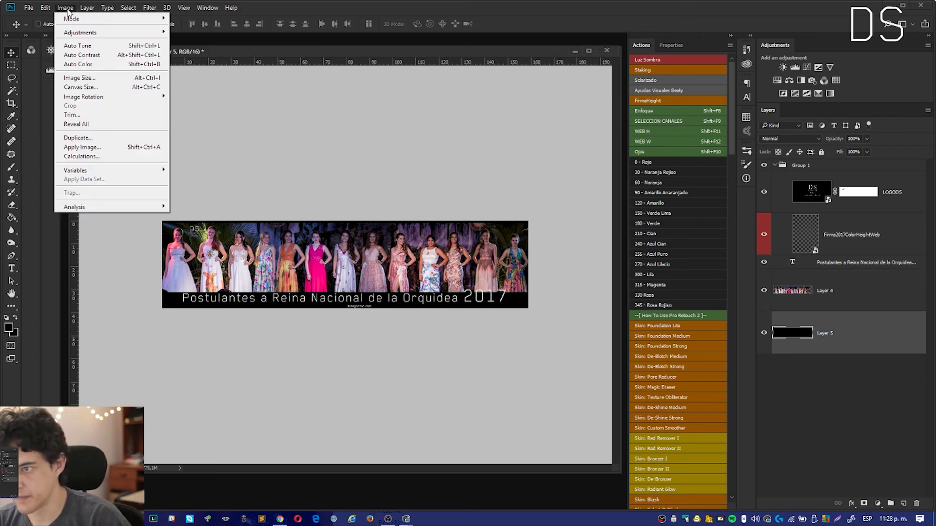
click(80, 87)
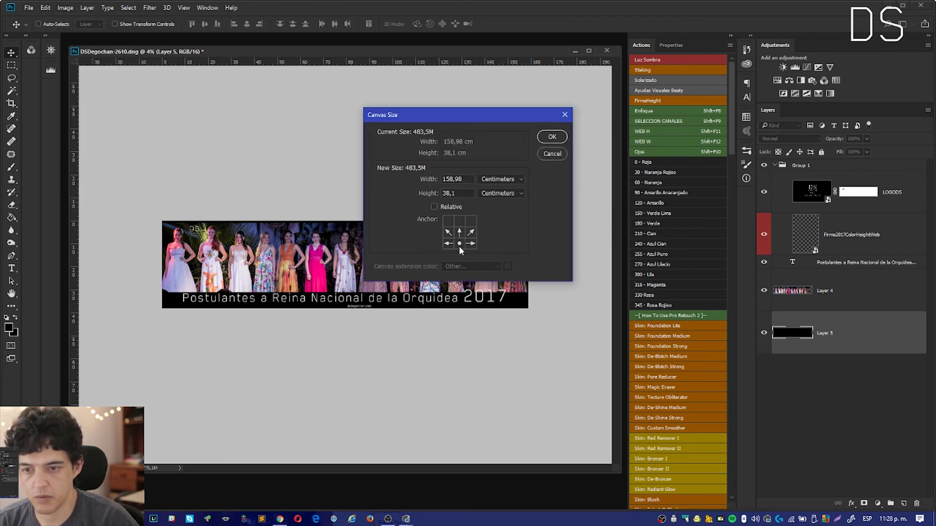
click(513, 190)
click(505, 208)
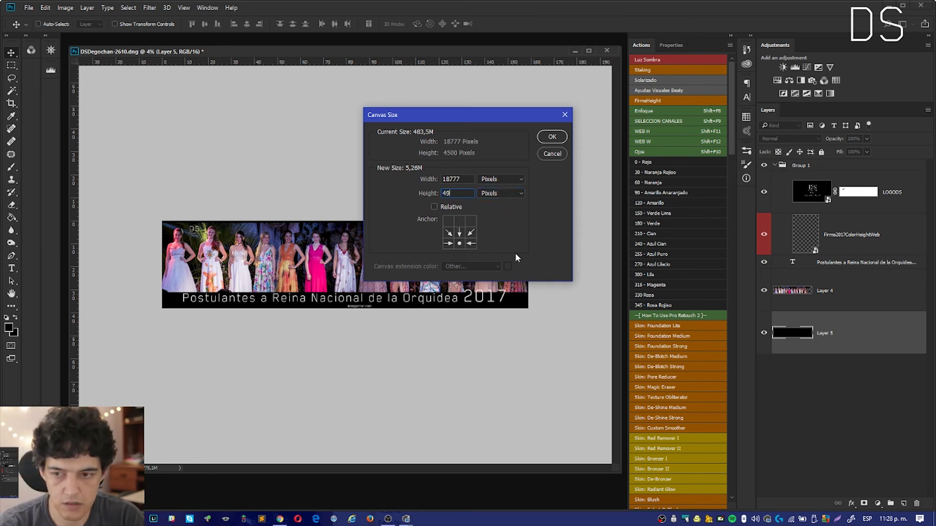
text(4900)
click(551, 137)
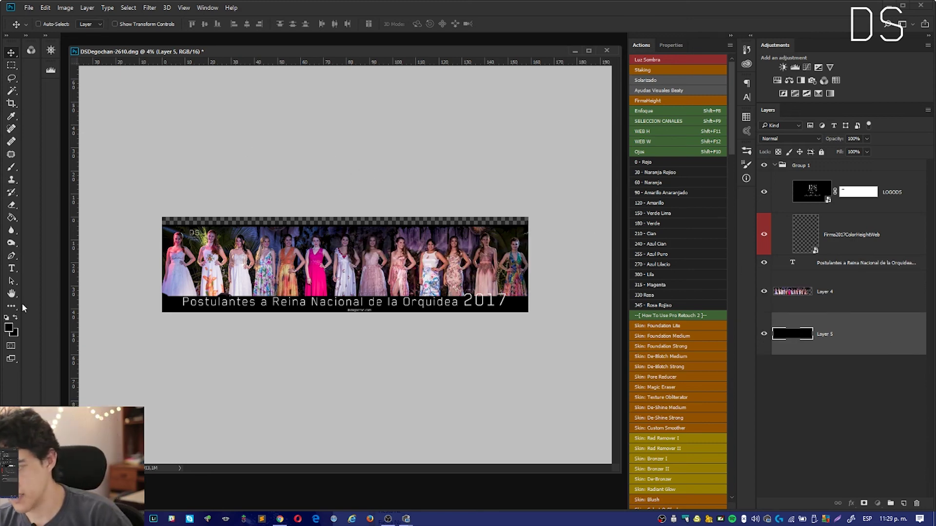
Fill the new top strip with black using the Paint Bucket.
click(11, 218)
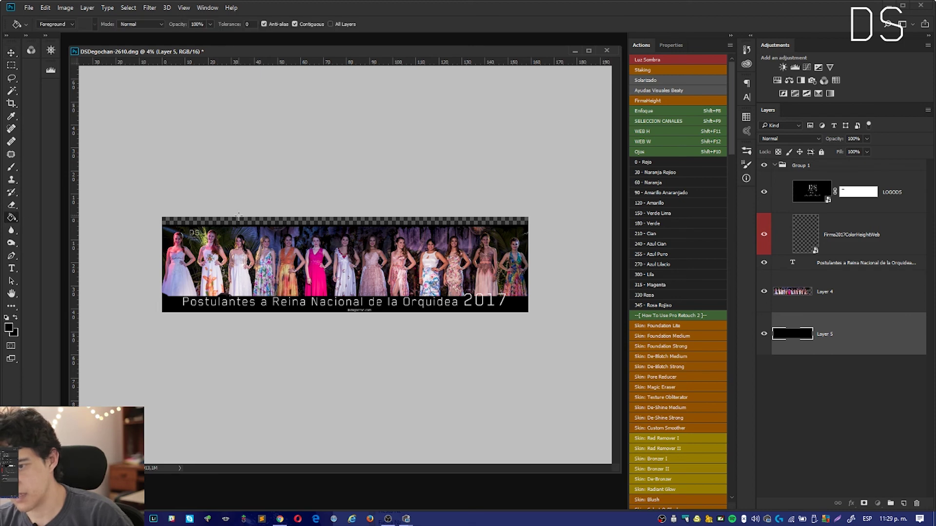
click(488, 220)
key(z)
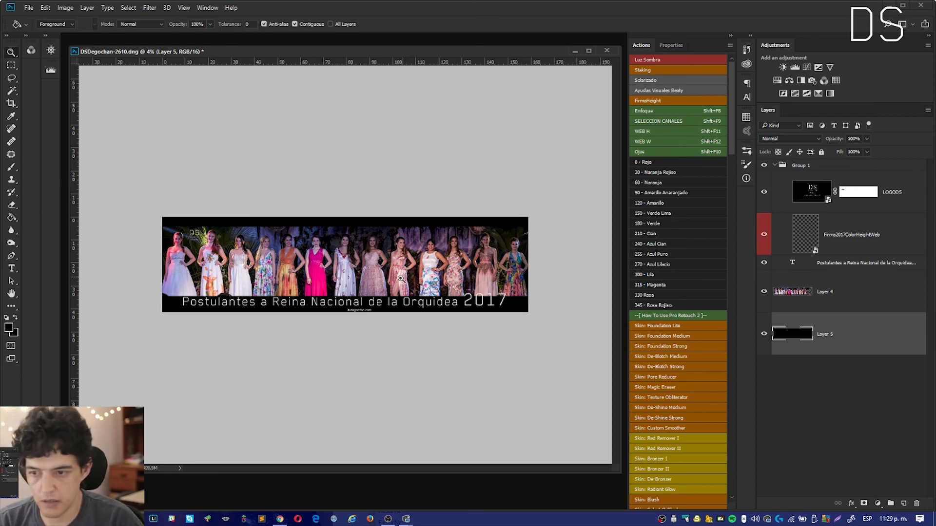
key(ctrl+plus)
key(g)
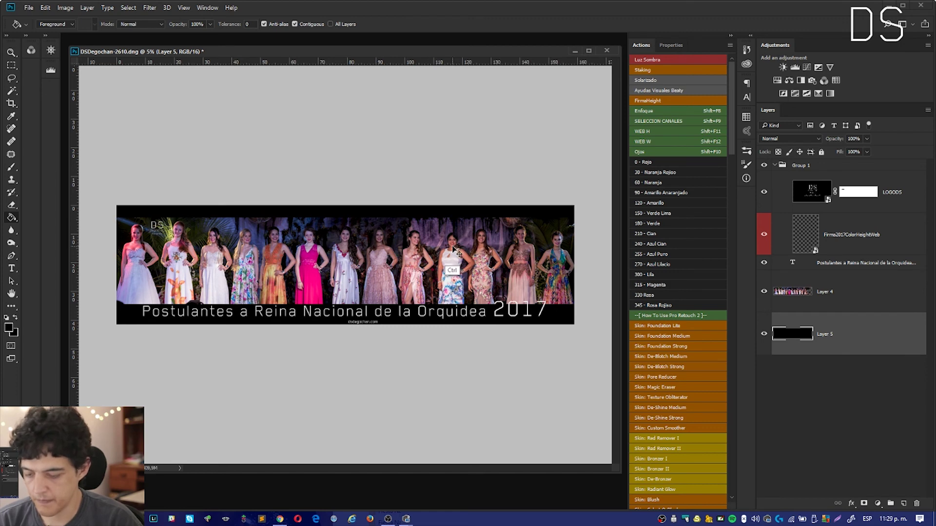
Inspect the finished banner in full-screen view, zoomed in.
key(f)
key(f)
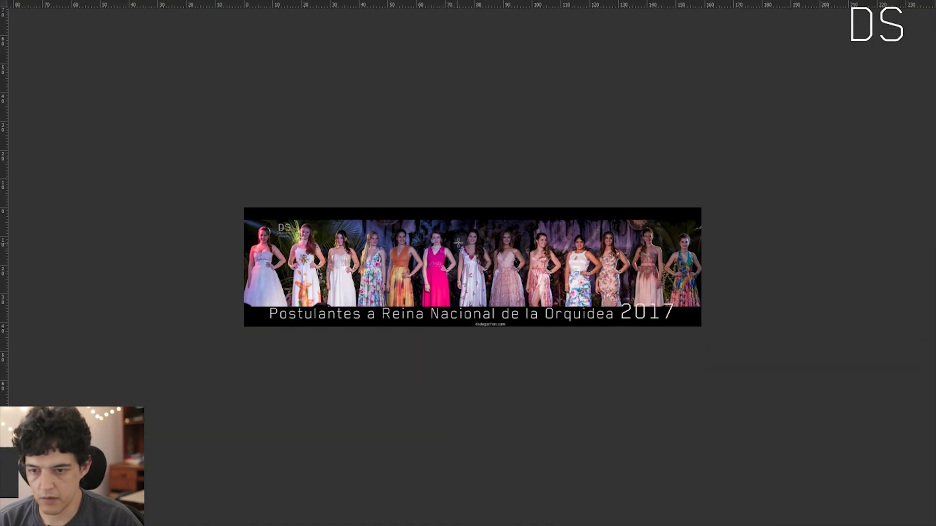
click(497, 258)
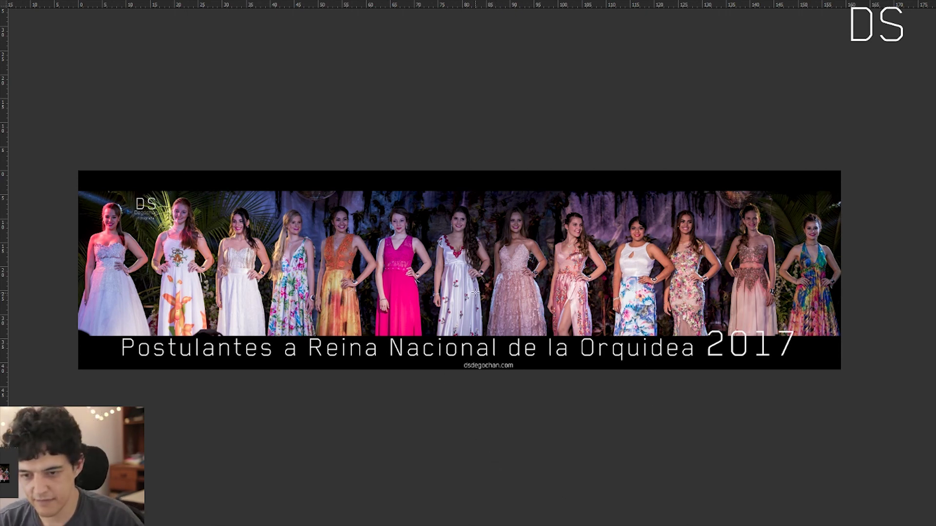
scroll(507, 286, down, 3)
scroll(490, 283, up, 3)
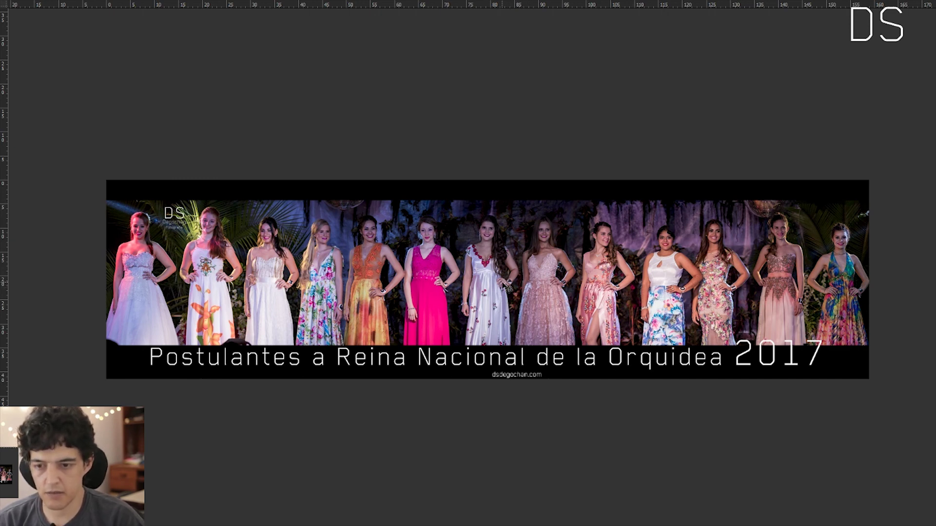
key(alt+Tab)
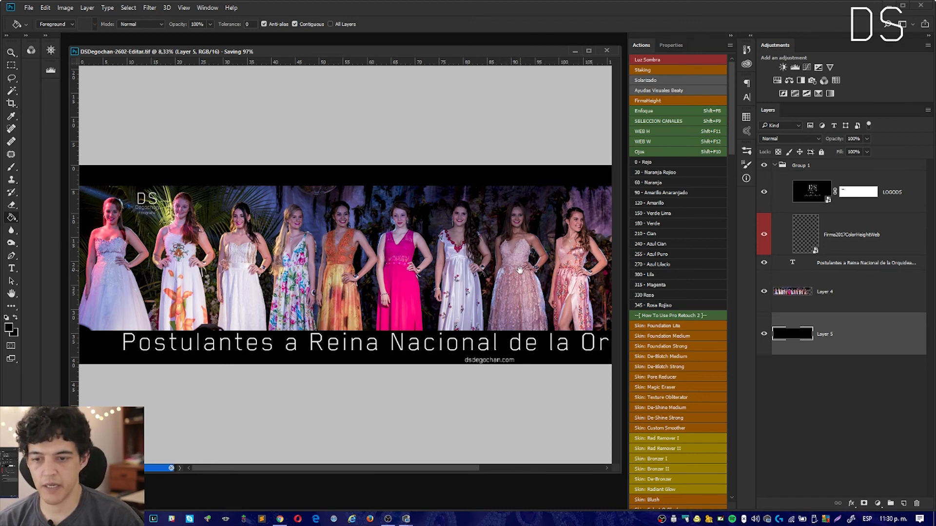
Pan along the banner, then return to Lightroom Classic to view DSDegochan-2602-Editar.tif.
drag(519, 270, 274, 267)
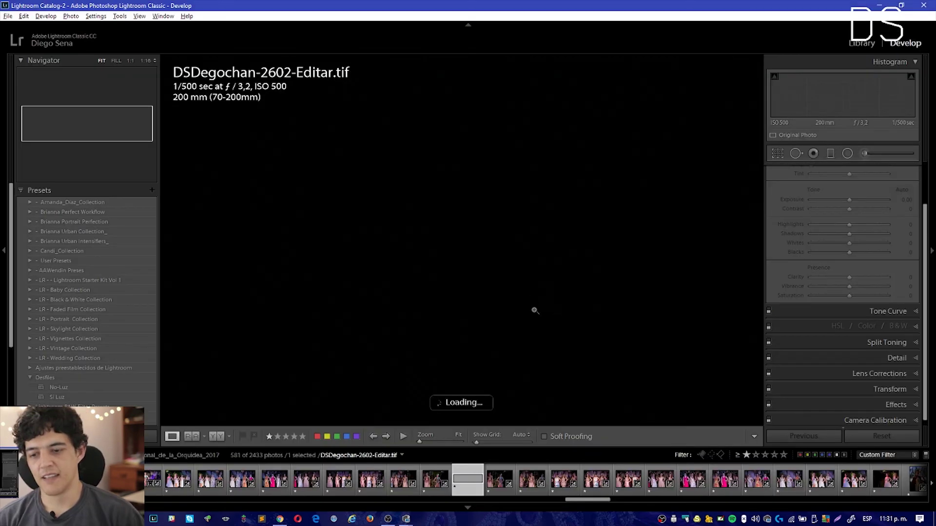
key(alt+Tab)
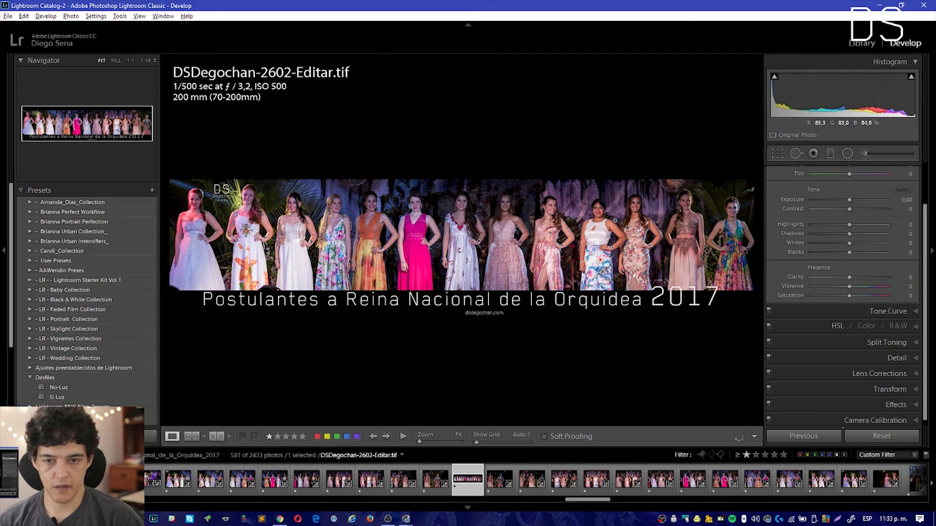
Paint an Adjustment Brush stroke along the photo's top with flow 50 and feather 70.
click(864, 154)
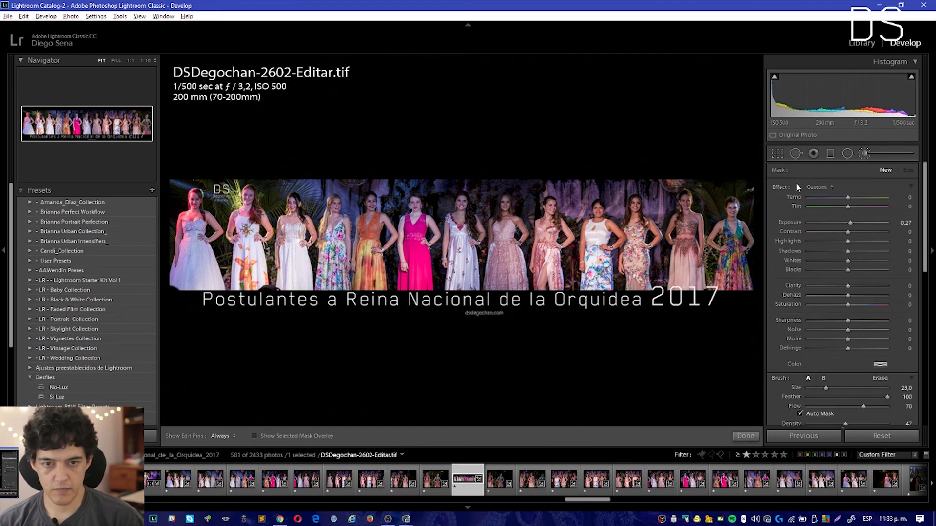
scroll(582, 189, down, 3)
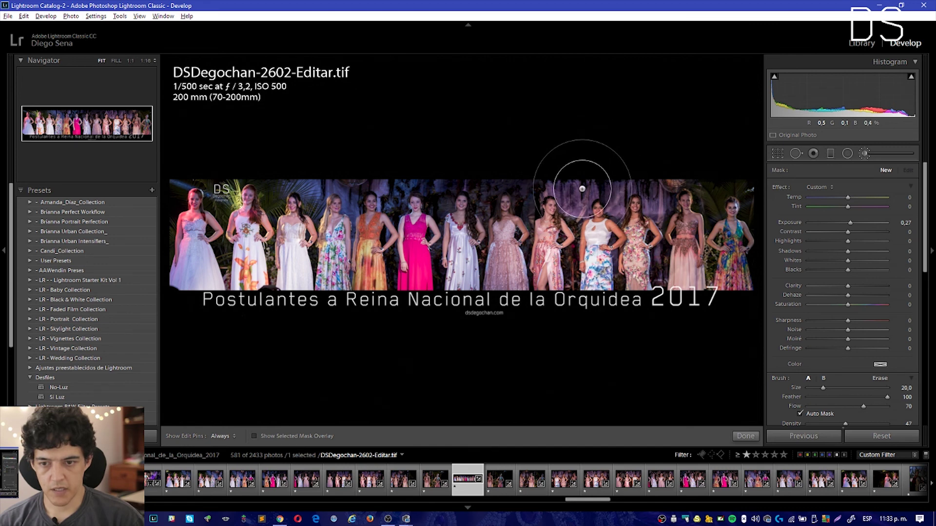
scroll(582, 188, down, 2)
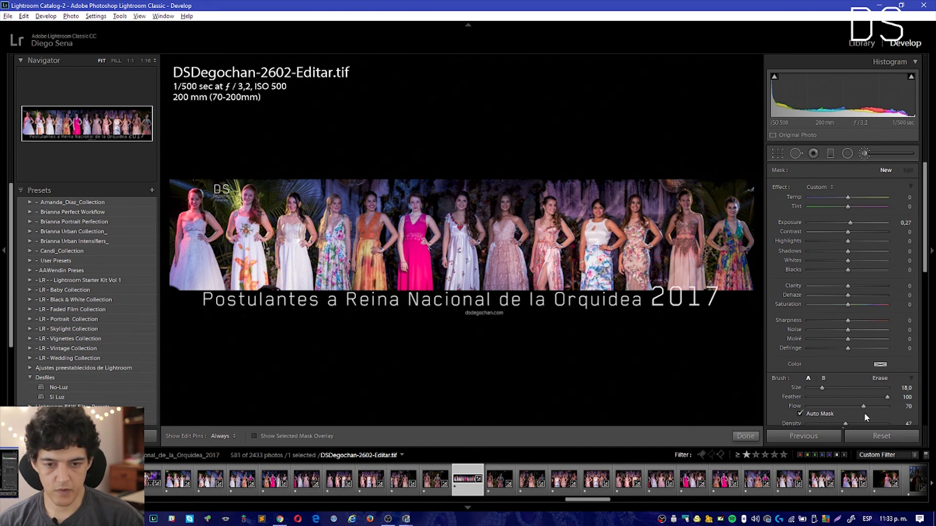
drag(856, 405, 848, 405)
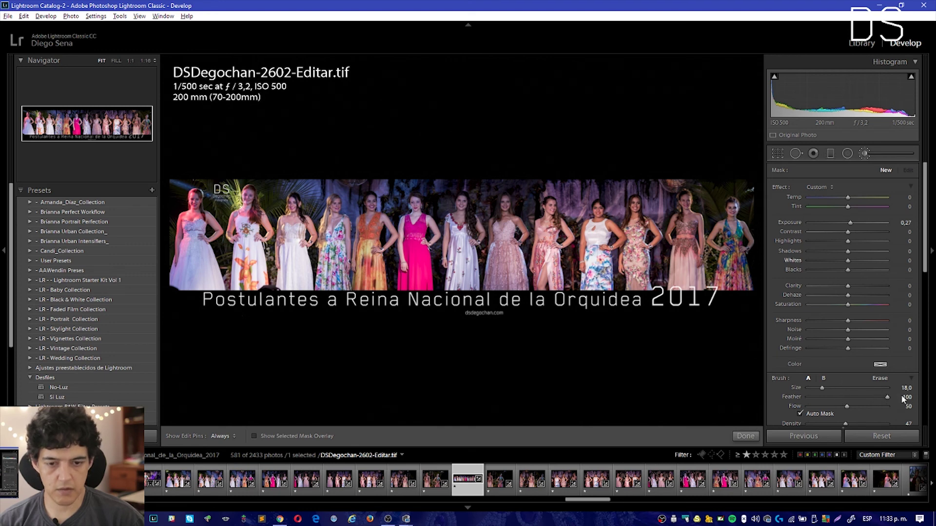
drag(876, 397, 853, 397)
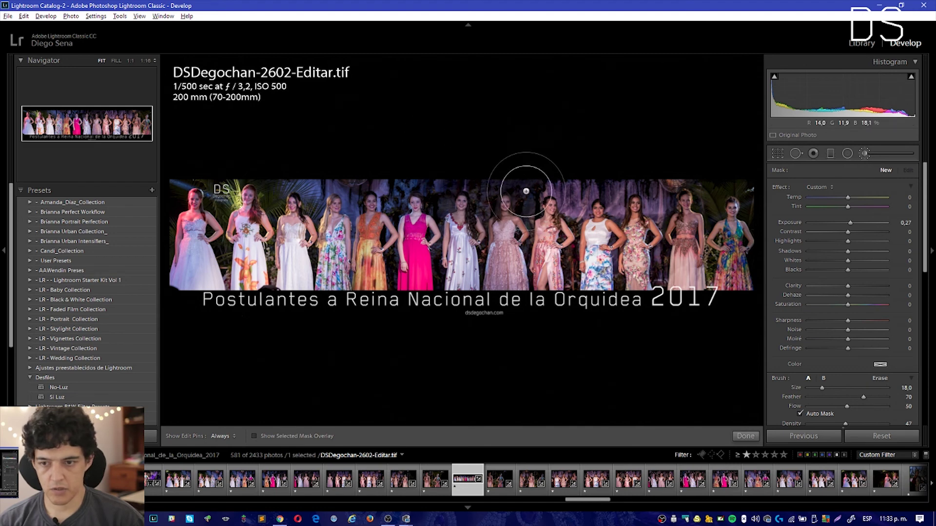
key(h)
drag(513, 176, 644, 189)
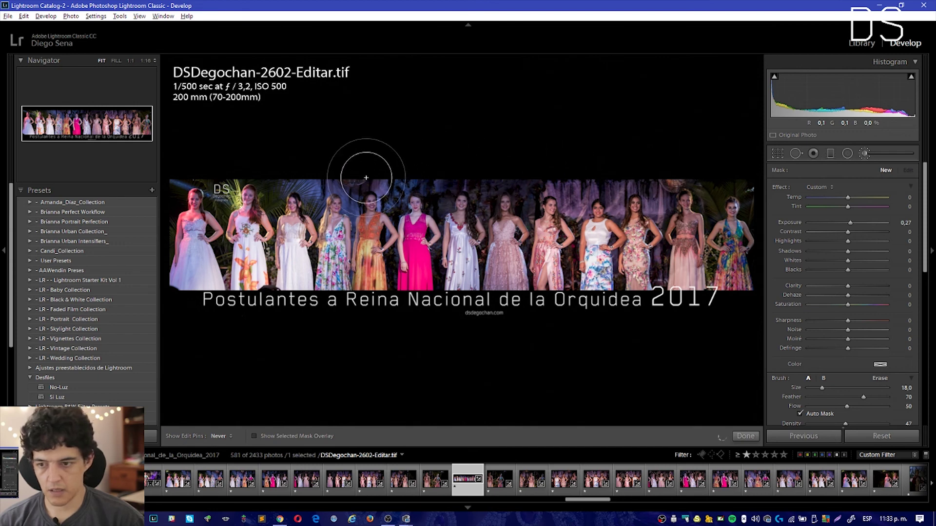
drag(359, 171, 476, 194)
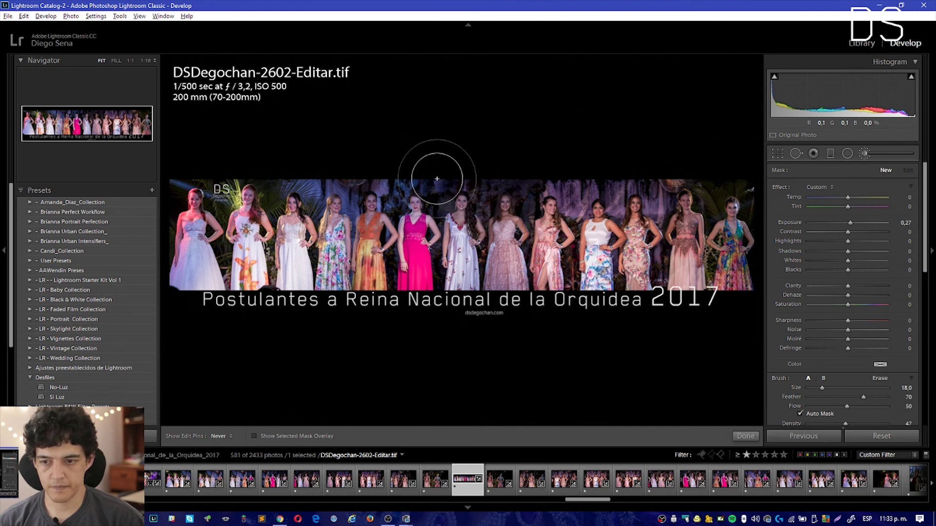
key(h)
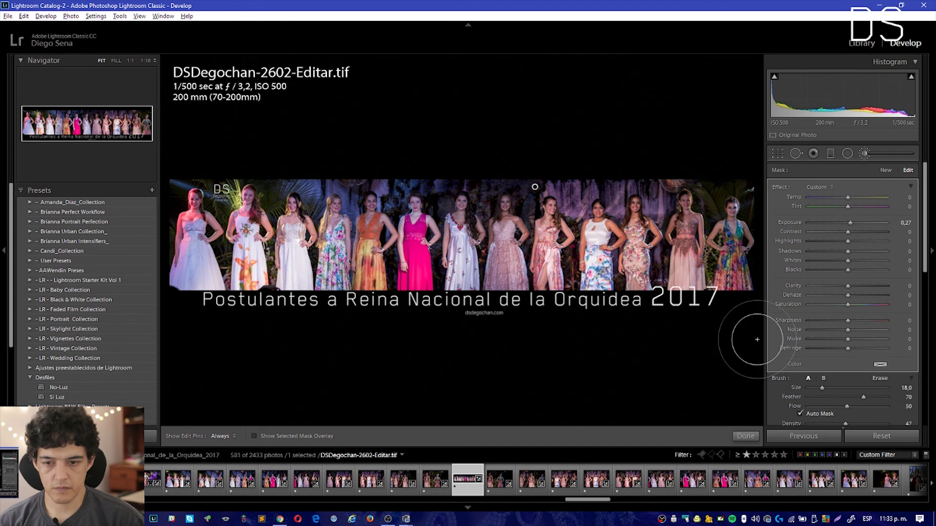
Check the mask overlay, set a single effect Amount, compare on/off, and close the brush.
key(o)
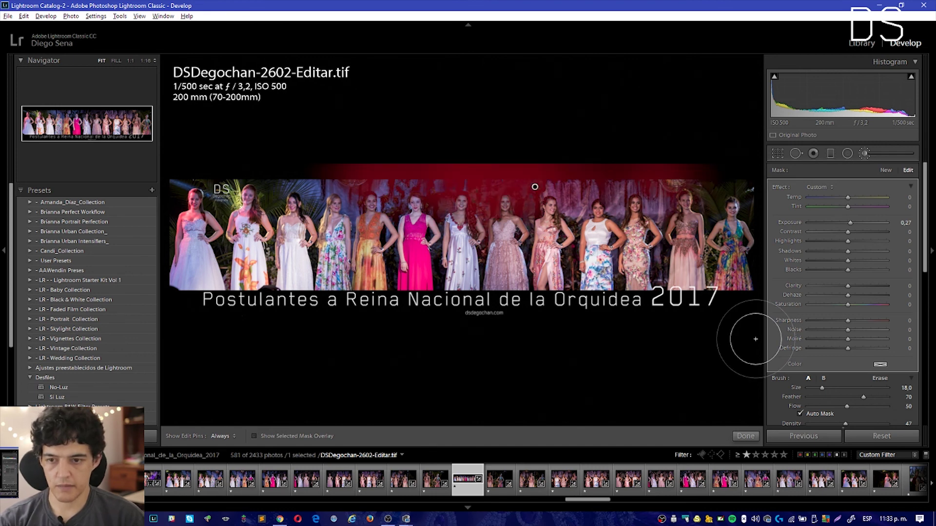
key(o)
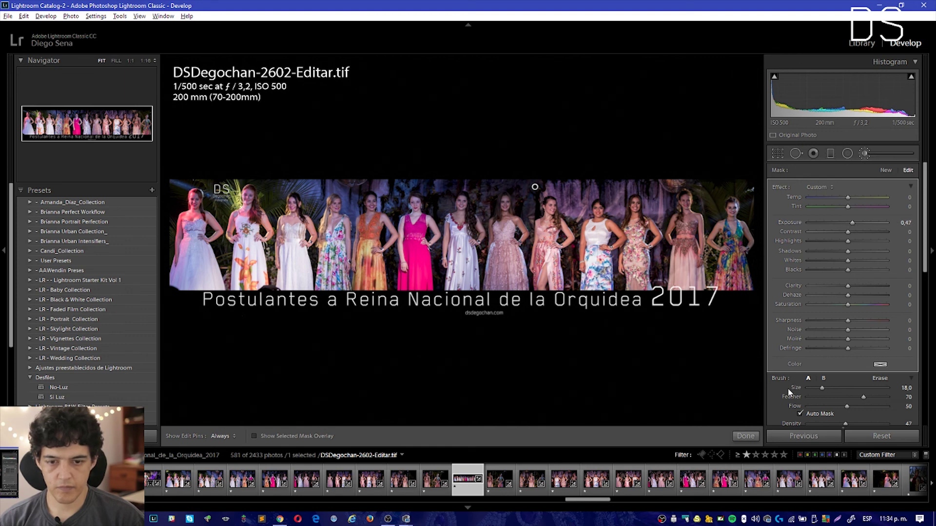
click(910, 186)
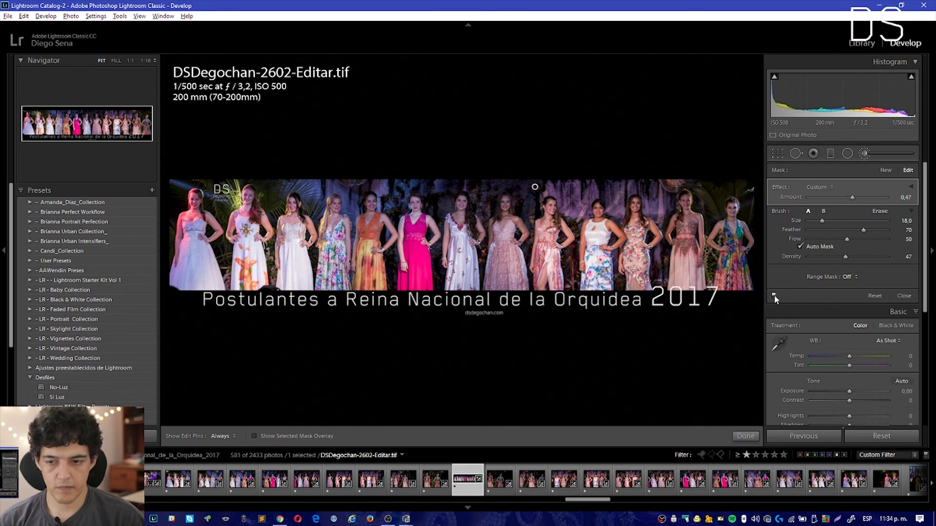
key(o)
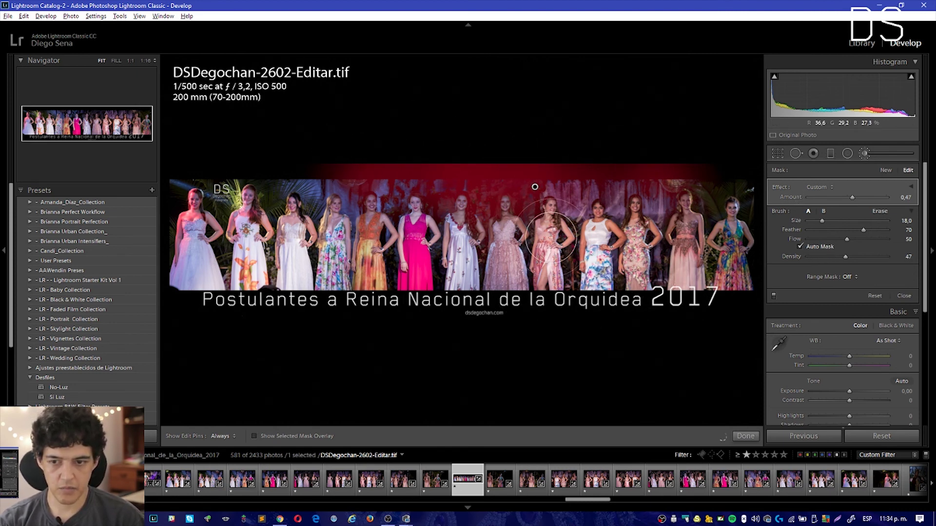
key(o)
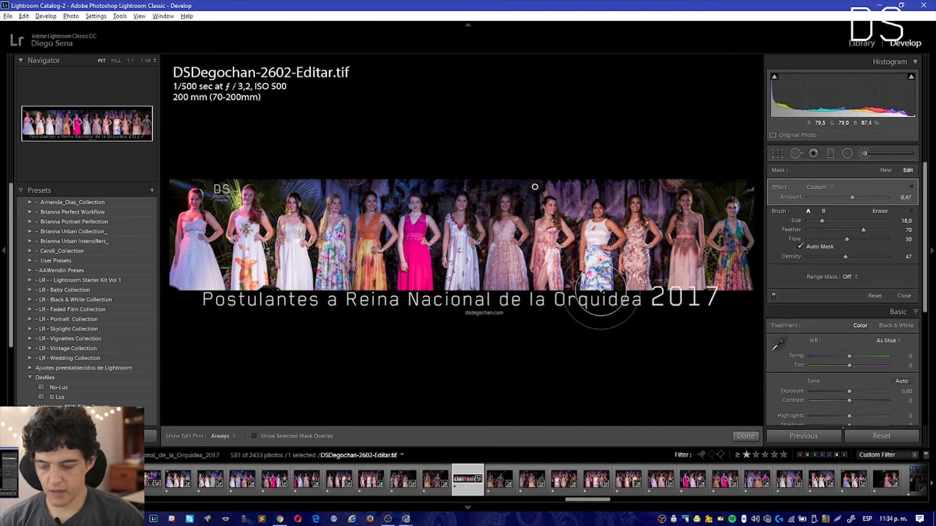
click(868, 194)
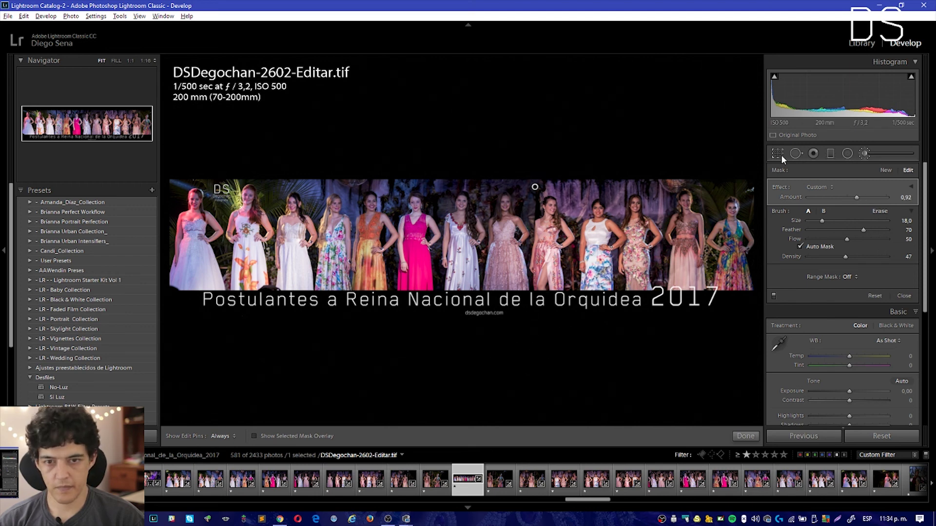
click(773, 297)
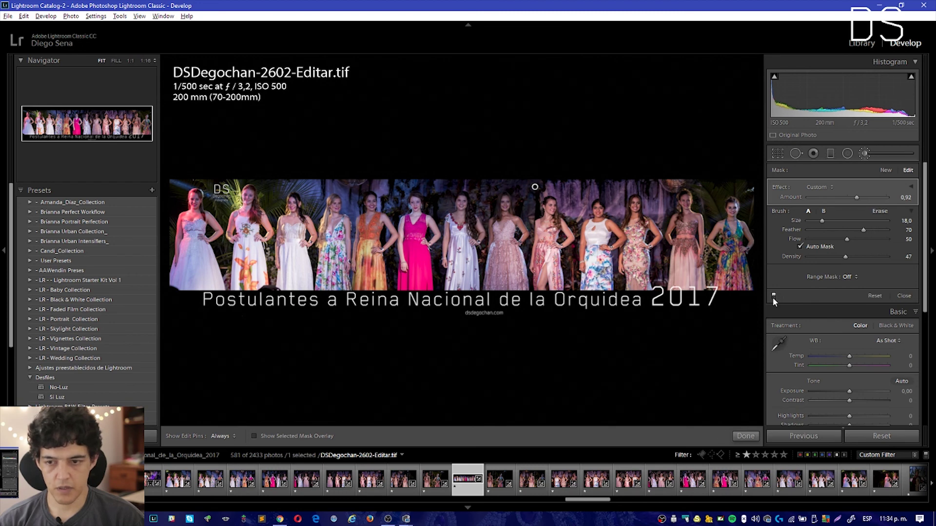
click(863, 154)
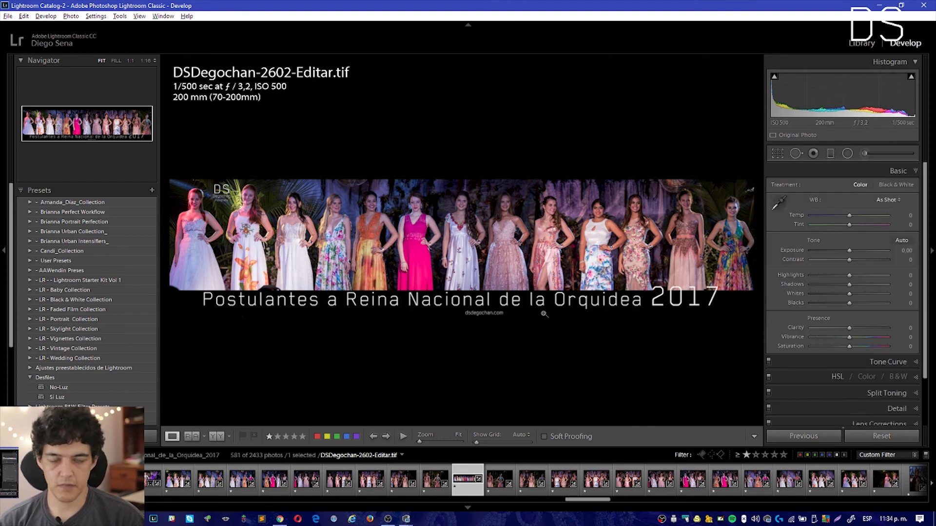
Configure the export: resize to 2048 px long edge, 150 ppi, Show in Explorer afterwards.
right_click(503, 248)
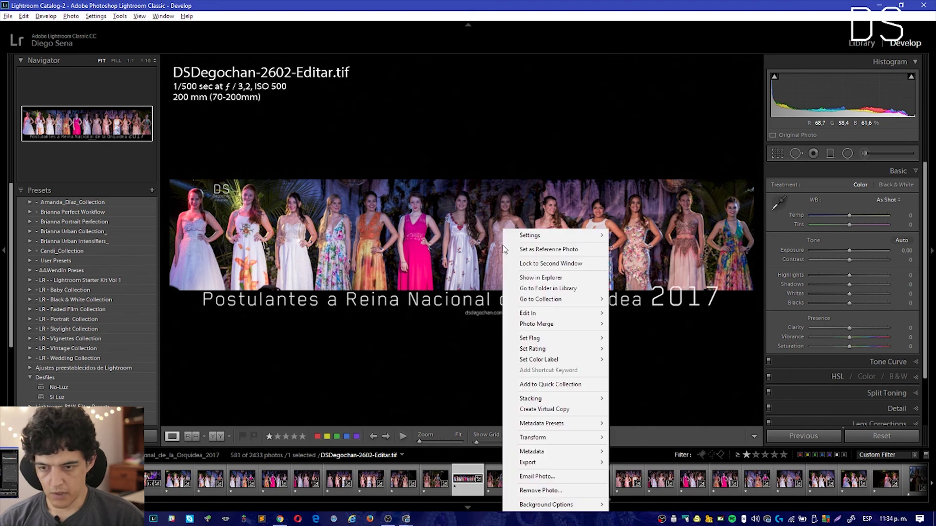
mouse_move(528, 462)
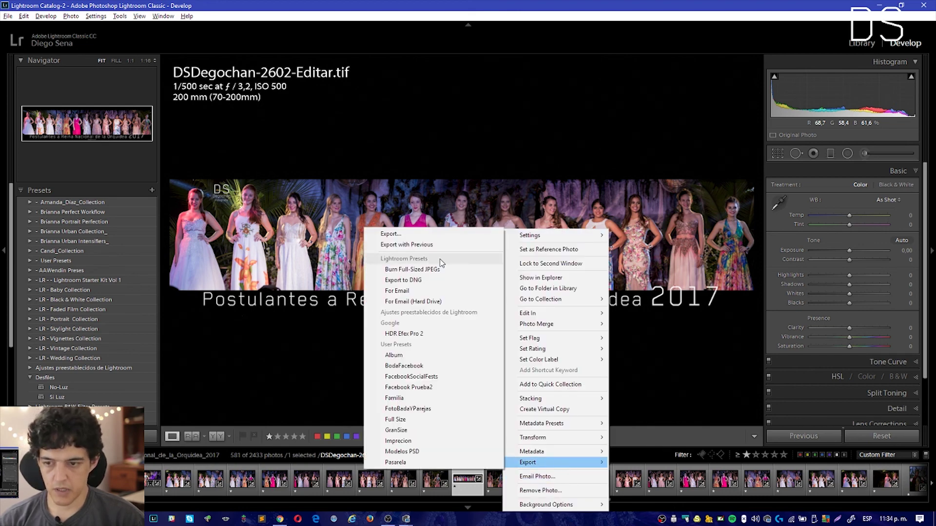
click(442, 238)
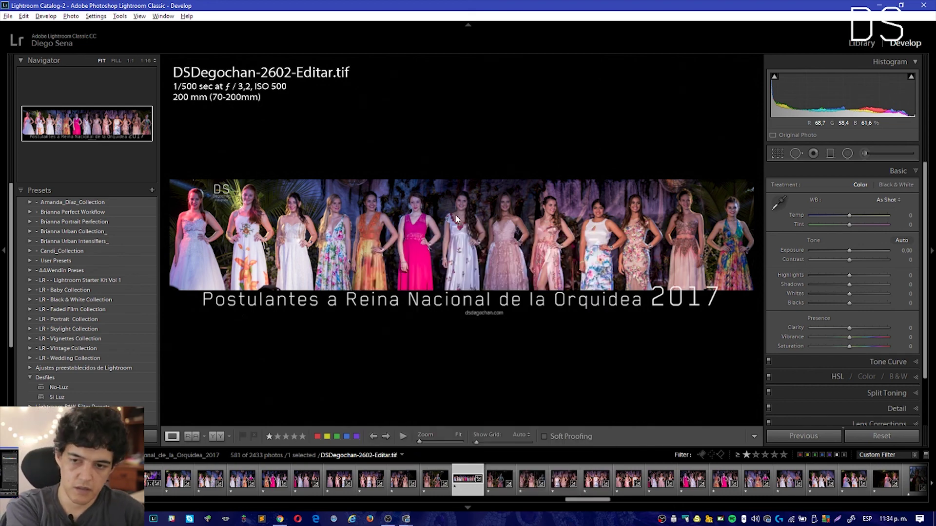
scroll(439, 205, down, 3)
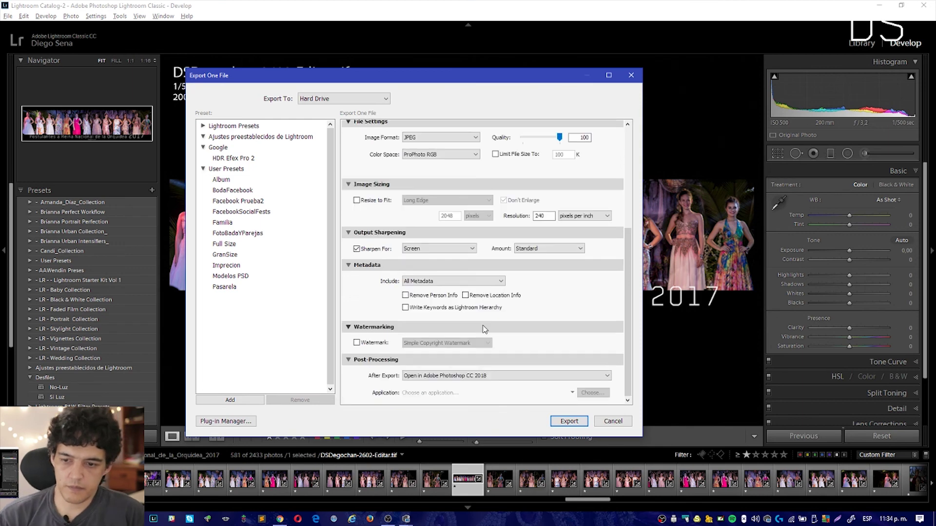
click(373, 201)
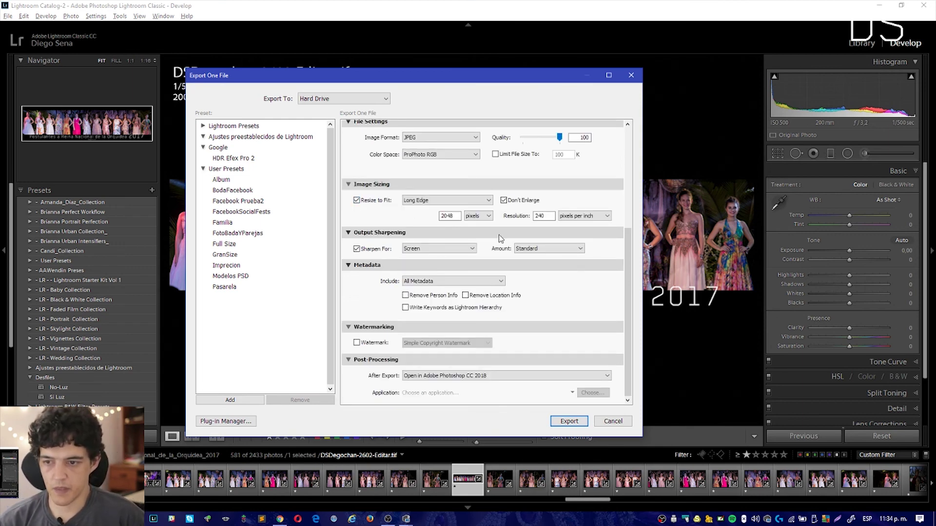
drag(455, 216, 437, 215)
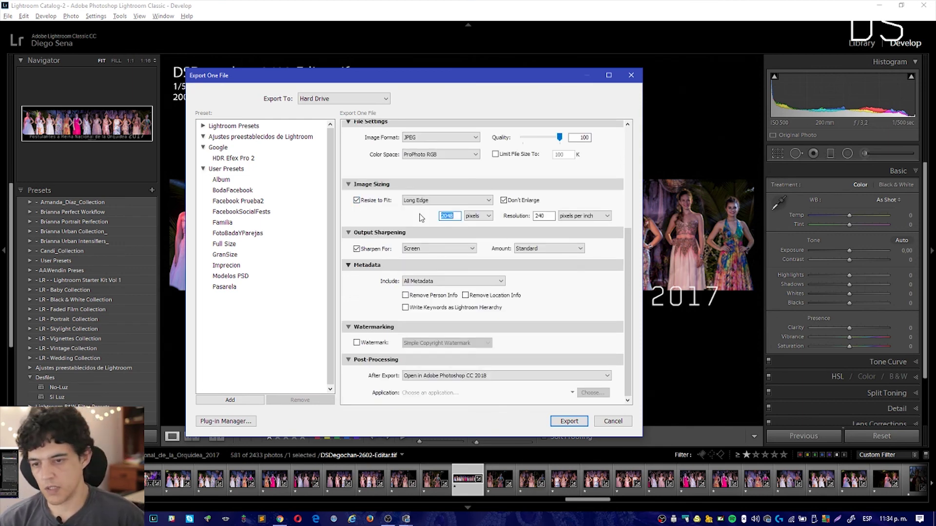
double_click(547, 215)
text(1)
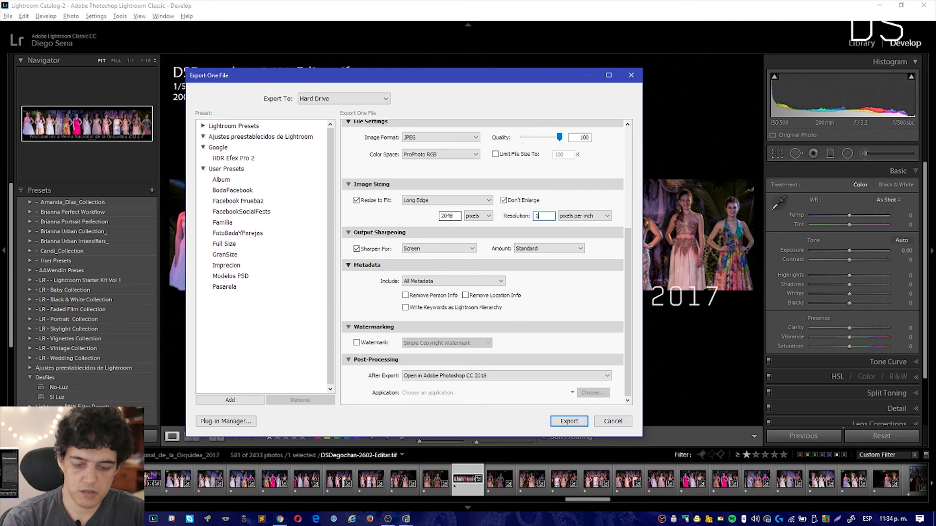
text(50)
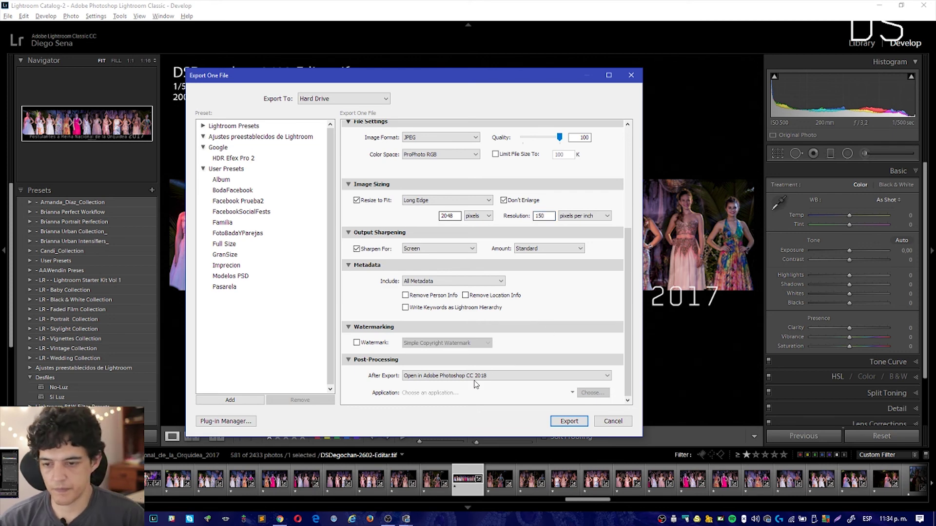
click(473, 376)
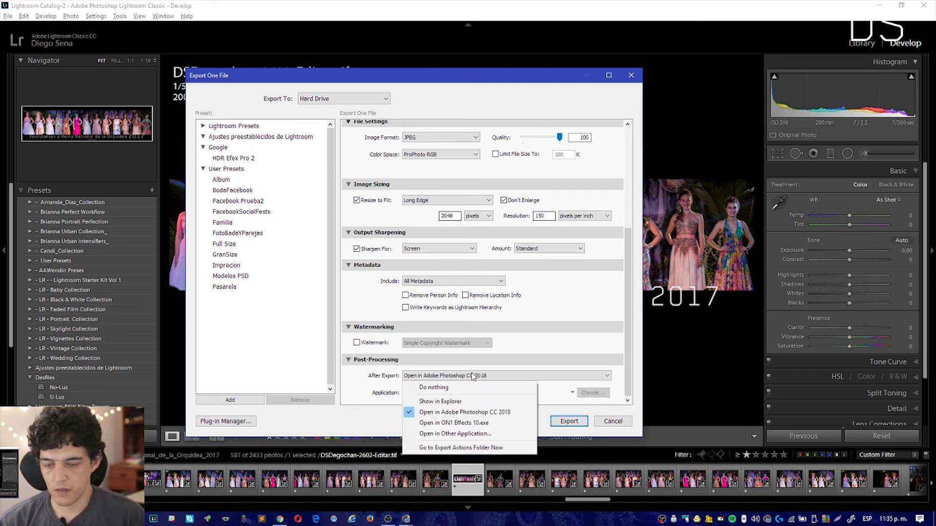
click(476, 402)
scroll(411, 248, up, 5)
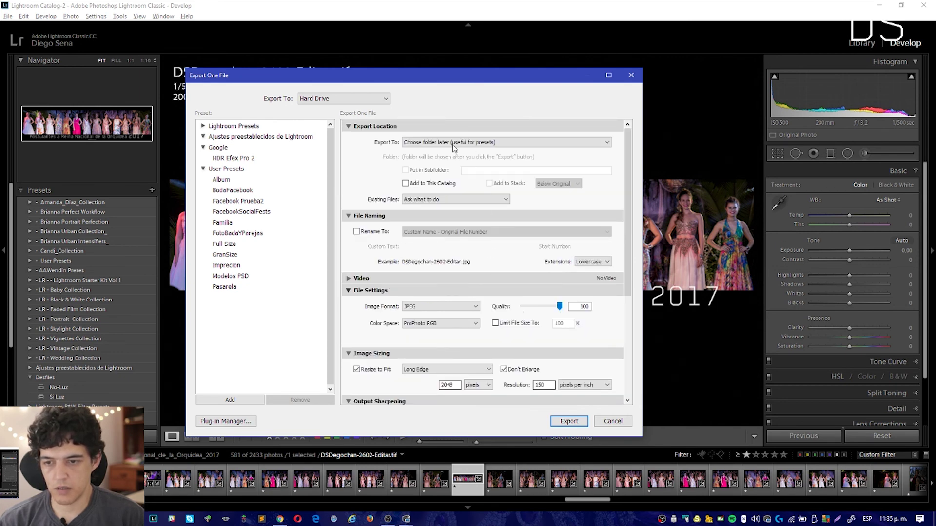
Export to Canon Fotos > Retoques > Para Web > Fistas y Reinas > Fiesta Nacional de la Orquidea 2017 > Flayer1.
click(569, 421)
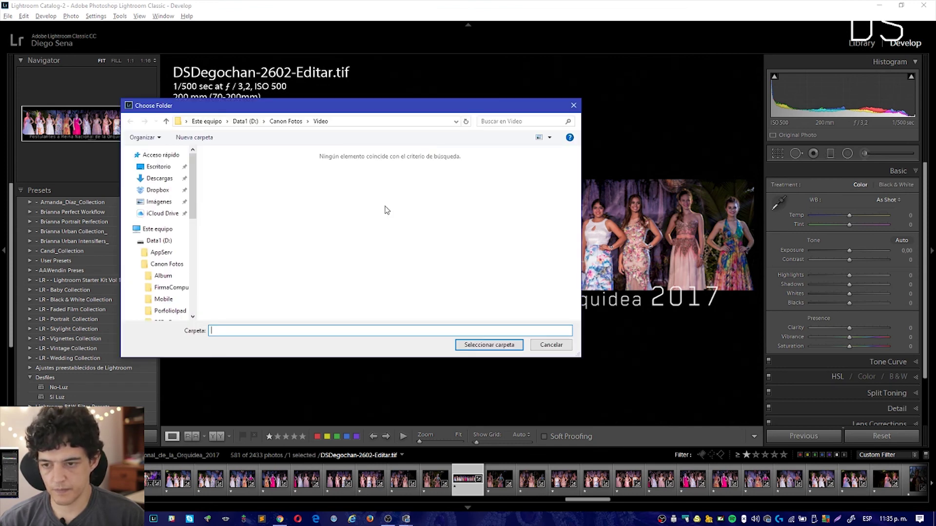
click(293, 124)
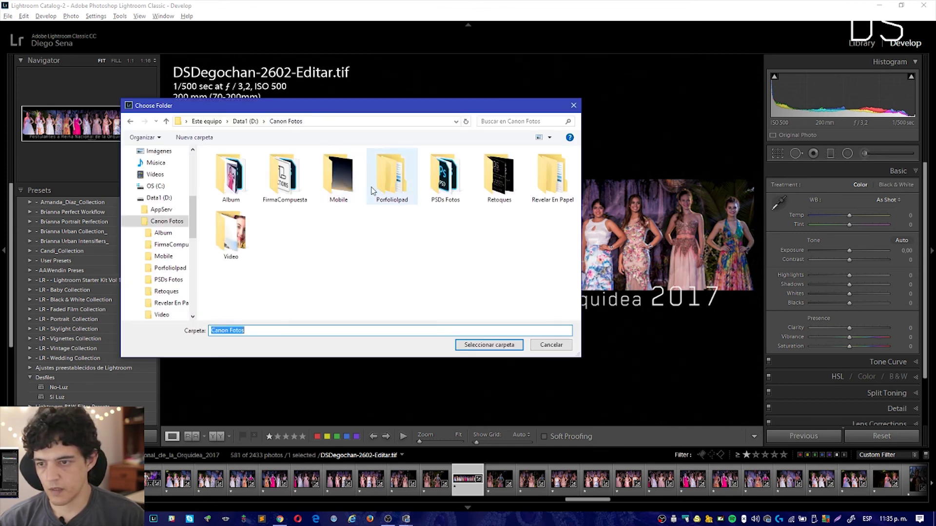
double_click(493, 188)
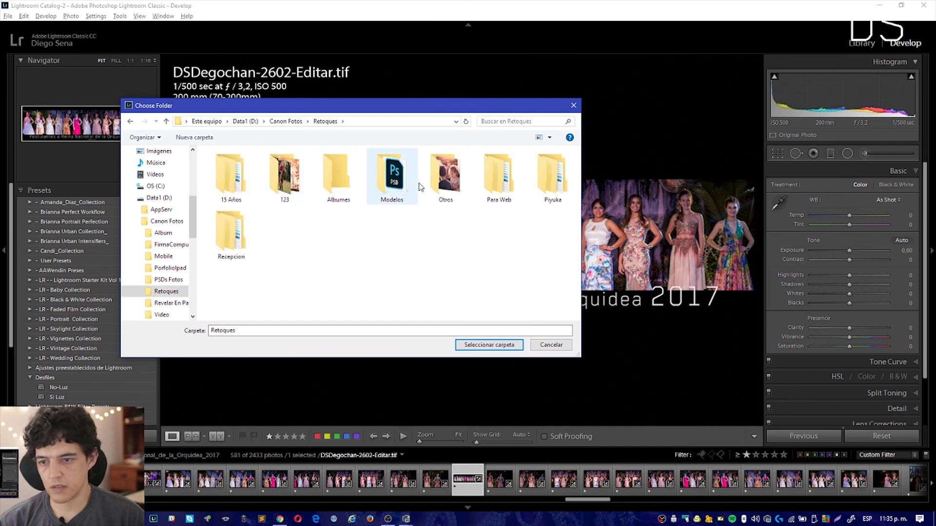
double_click(498, 178)
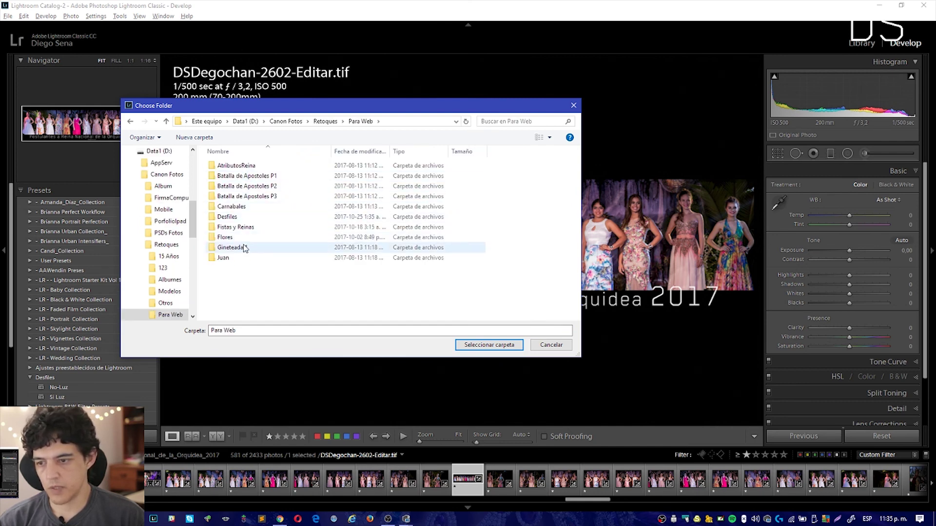
double_click(235, 228)
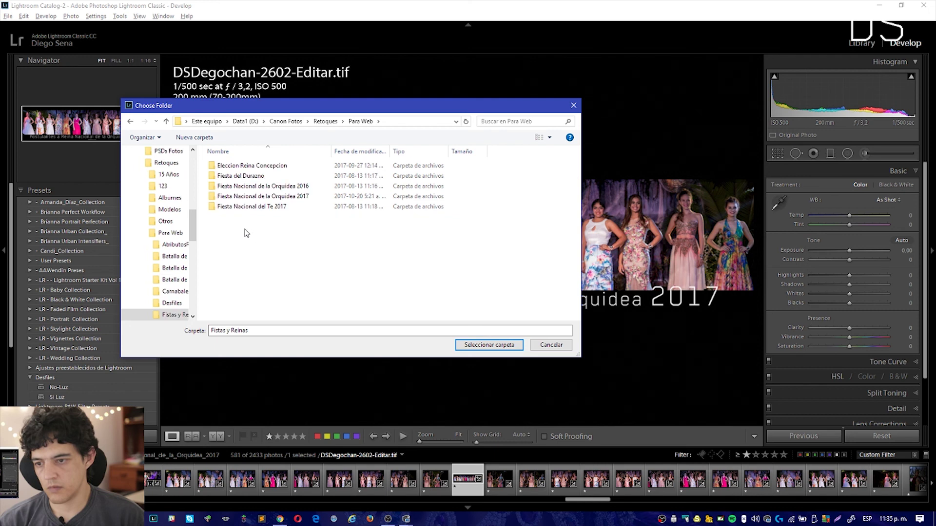
double_click(287, 196)
click(240, 183)
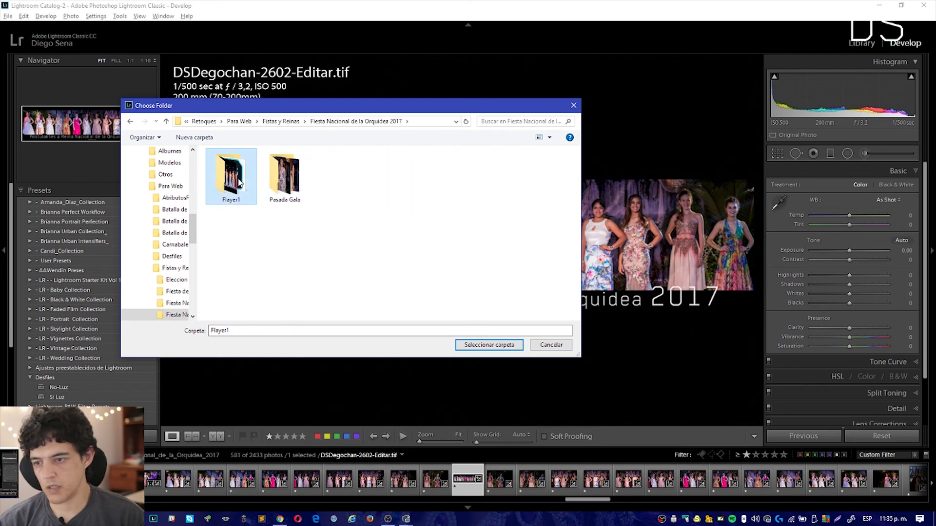
double_click(239, 183)
click(251, 332)
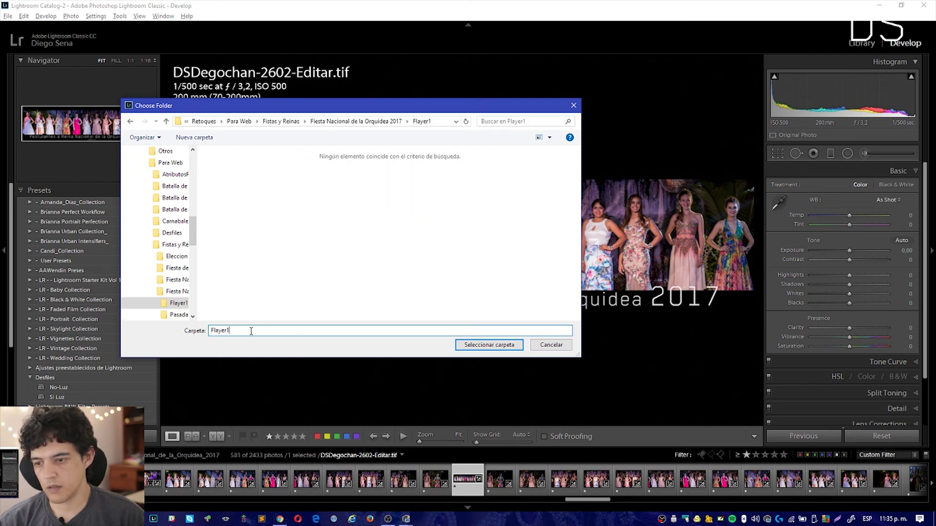
click(472, 346)
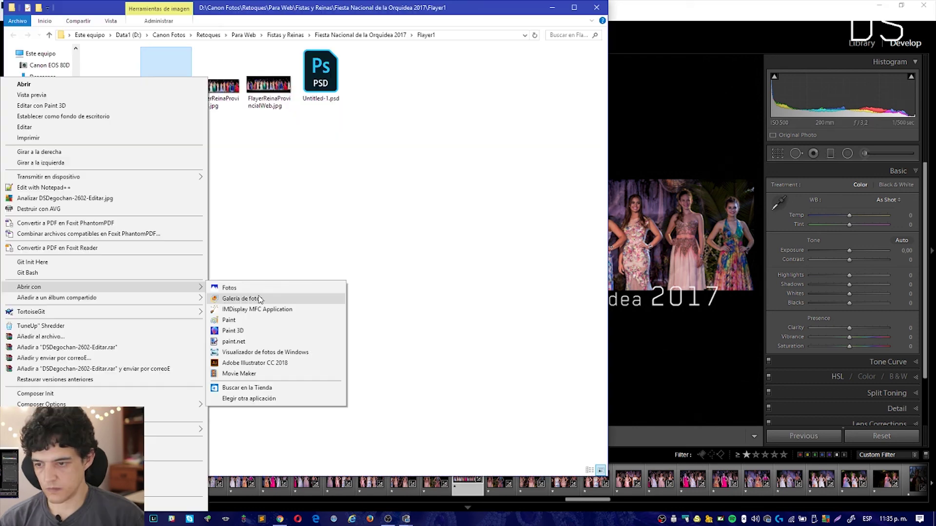
Open DSDegochan-2602-Editar.jpg from Explorer in the Photos viewer.
click(256, 286)
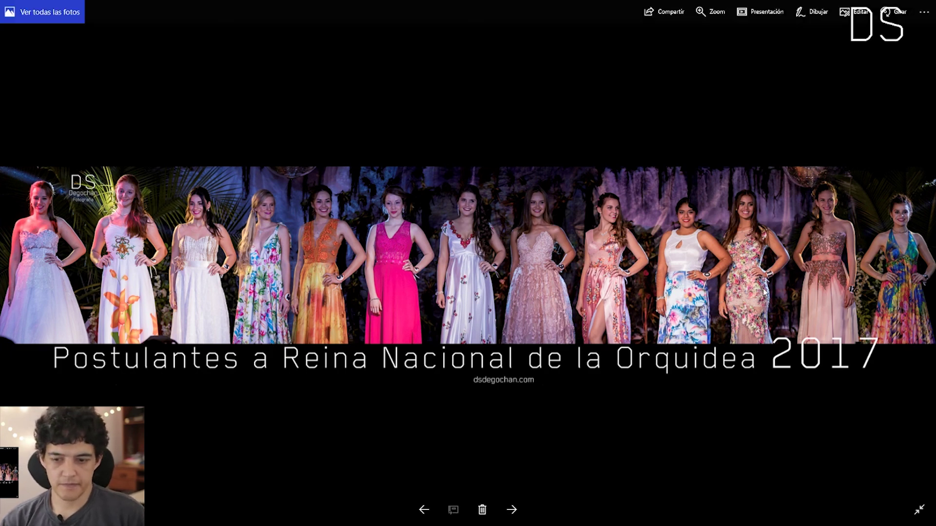
scroll(769, 287, up, 2)
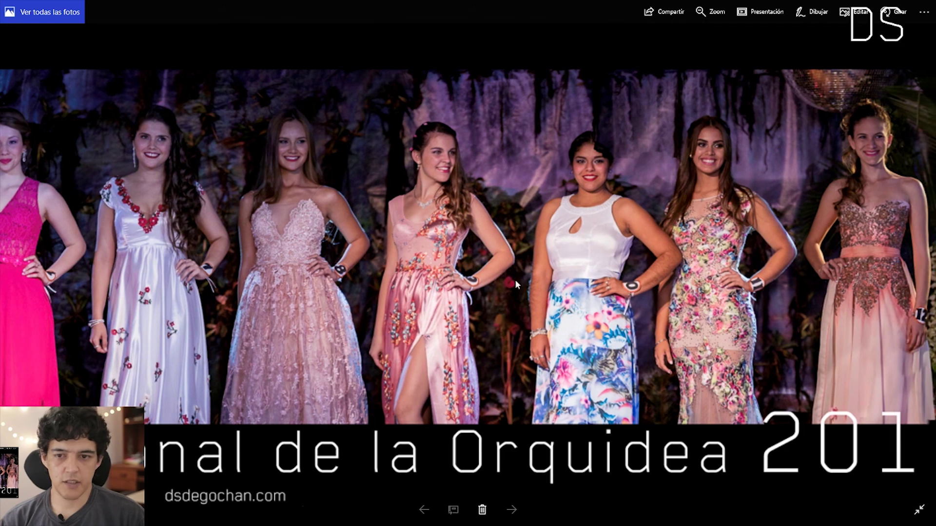
drag(515, 279, 632, 296)
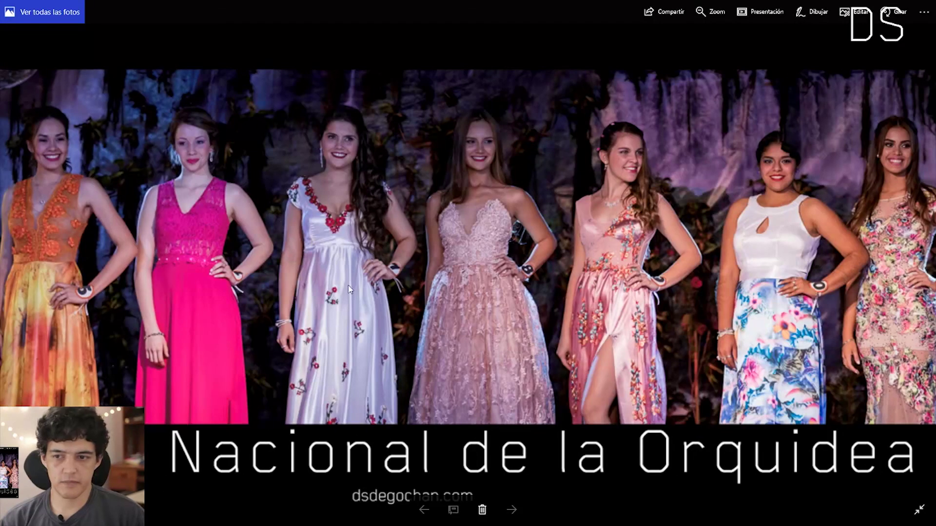
drag(350, 290, 445, 300)
drag(312, 292, 402, 291)
drag(221, 281, 423, 282)
drag(597, 291, 355, 262)
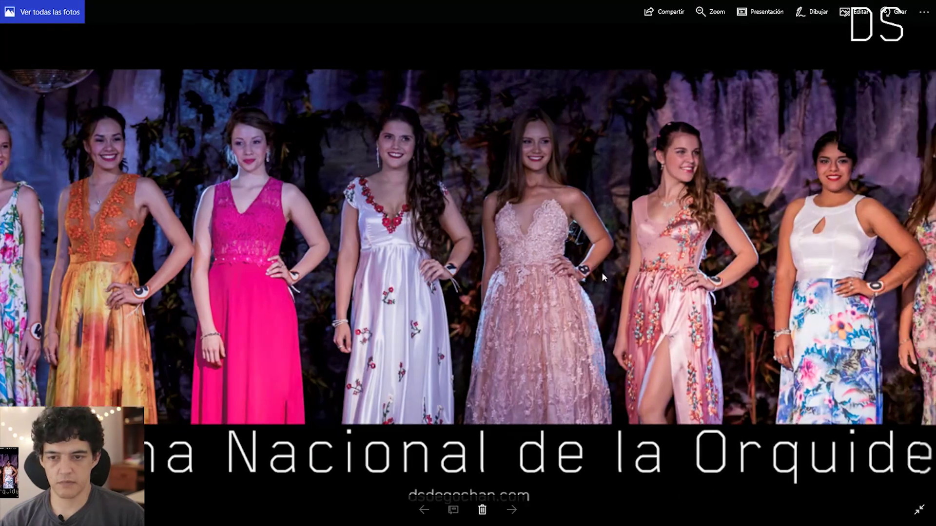
drag(601, 273, 417, 262)
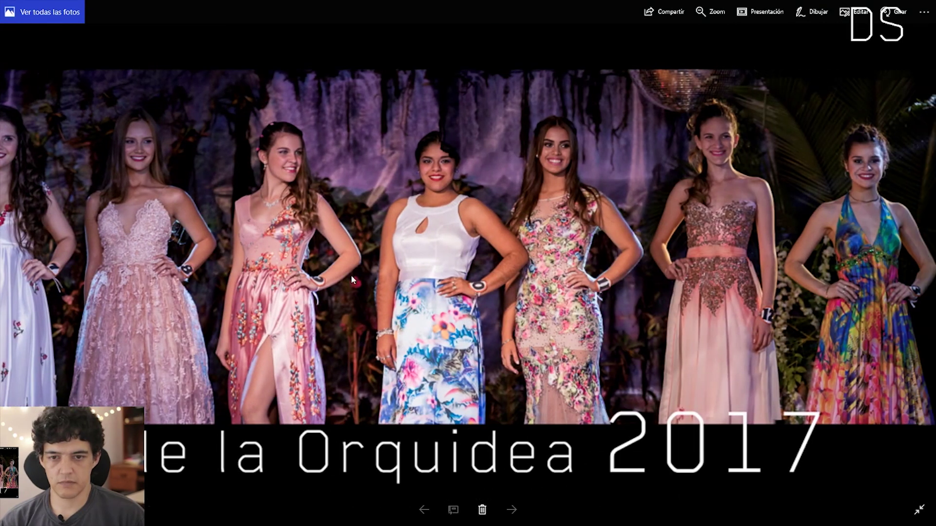
scroll(351, 275, down, 5)
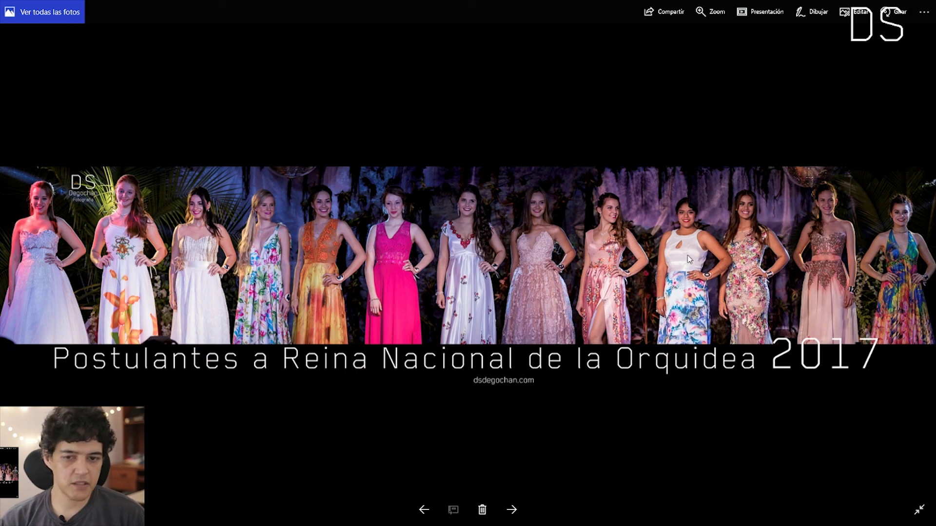